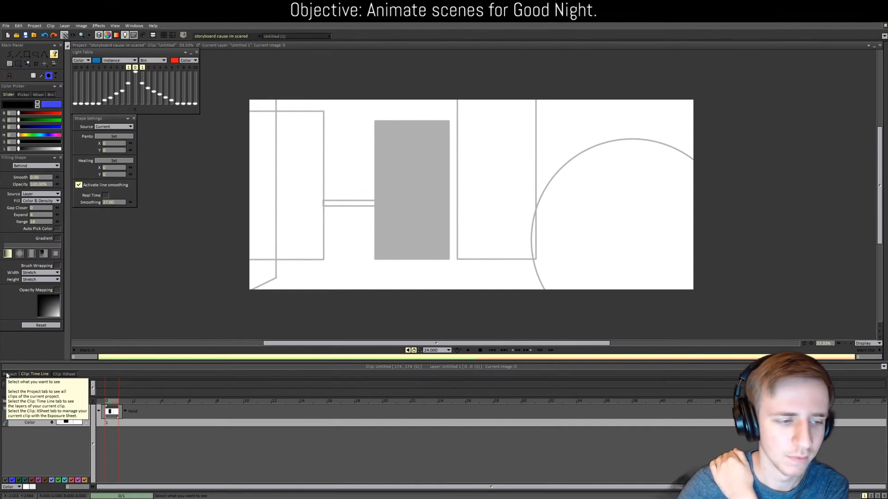
Step: Open clip 6-1/2, switch on its red glow layers Untitled 12 and 13, then return to the clip grid
click(7, 376)
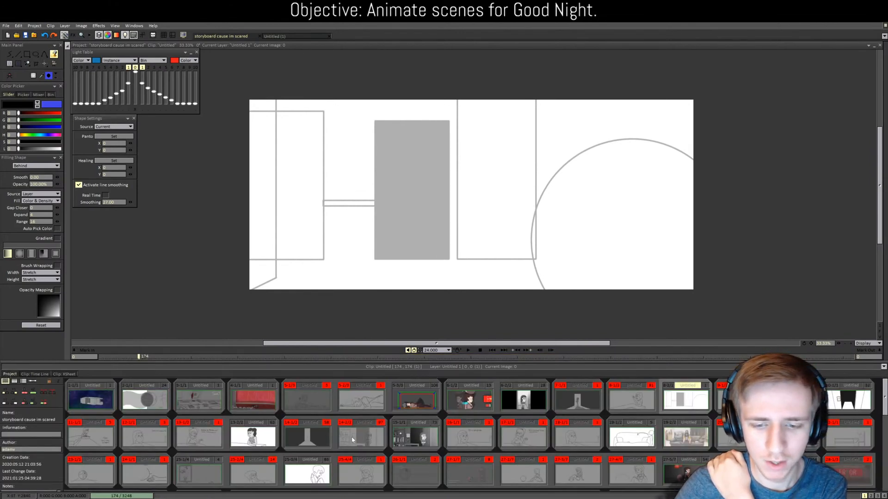
double_click(472, 403)
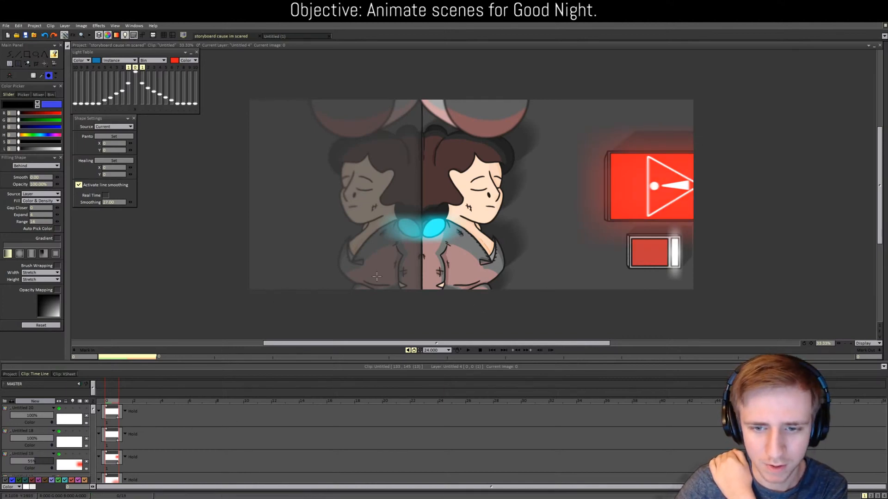
scroll(93, 449, down, 2)
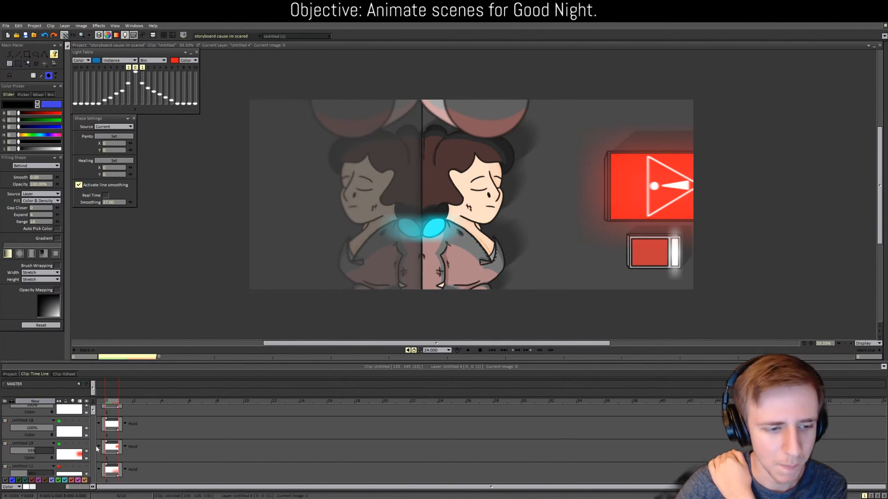
click(59, 439)
click(59, 462)
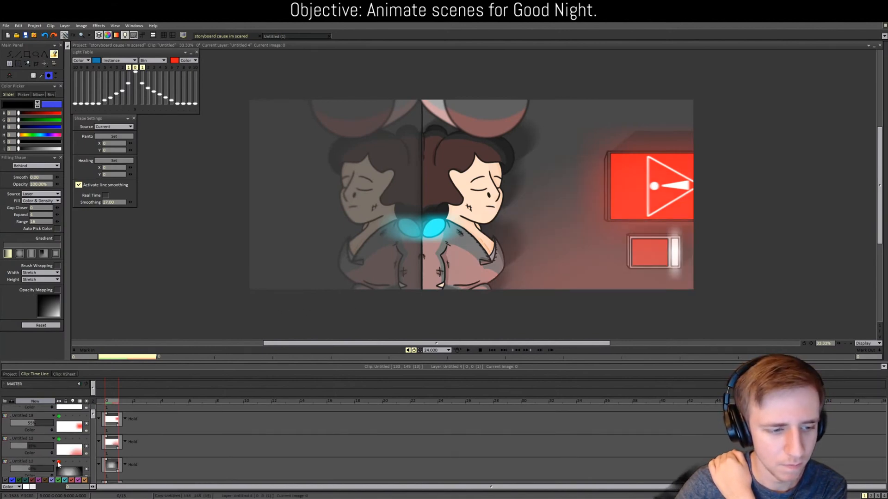
click(10, 374)
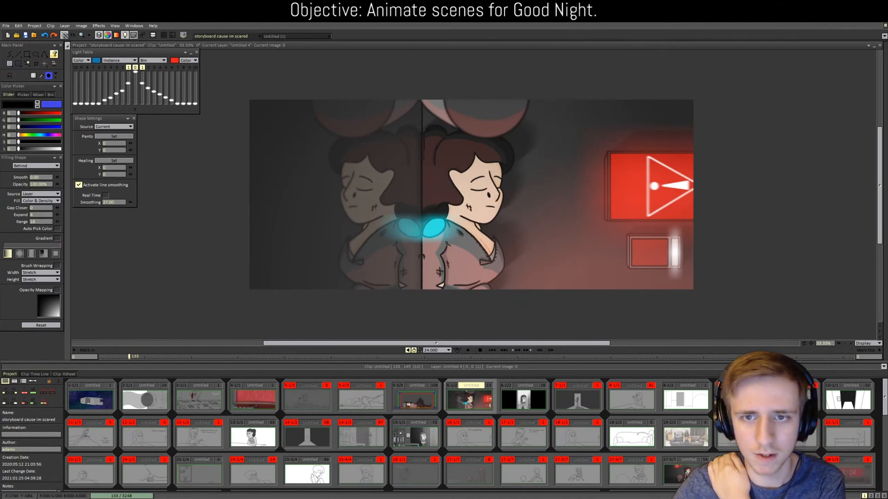
Step: Preview storyboard clips 3-1/1 and 4-1/1, then open kitchen clip 32-2/2 in the Clip Time Line
scroll(507, 352, up, 1)
scroll(505, 330, down, 1)
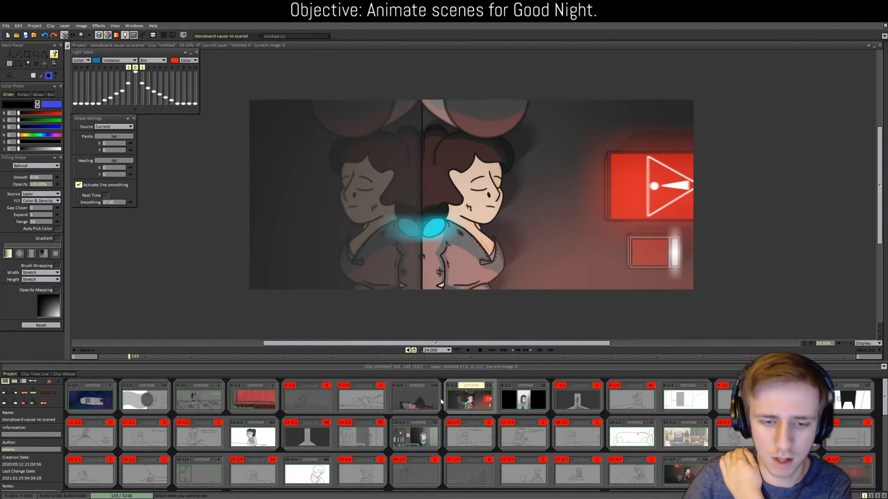
click(210, 400)
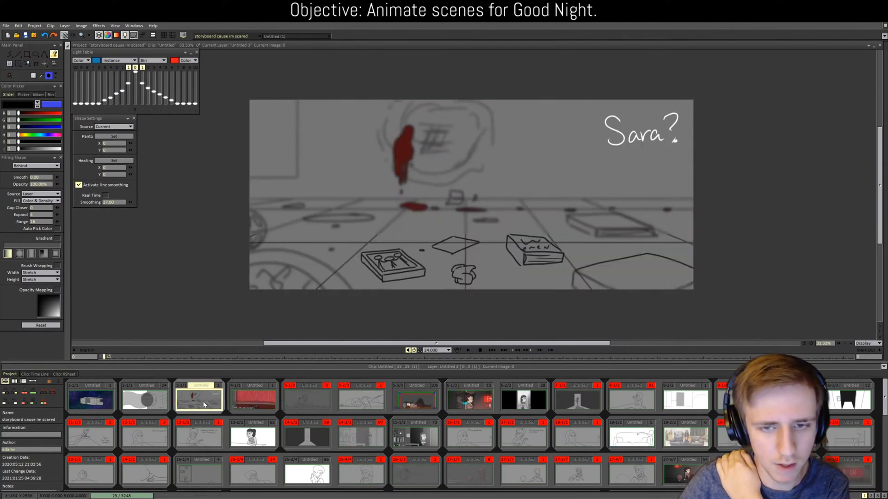
click(245, 399)
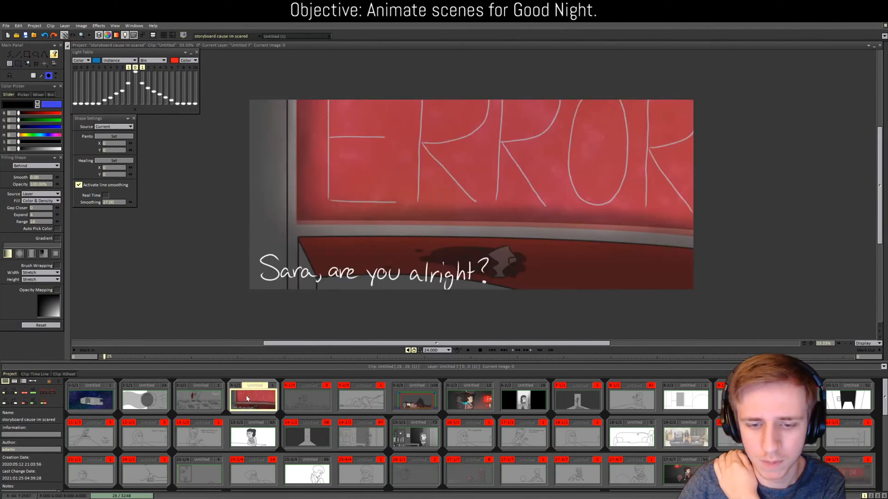
scroll(494, 417, down, 2)
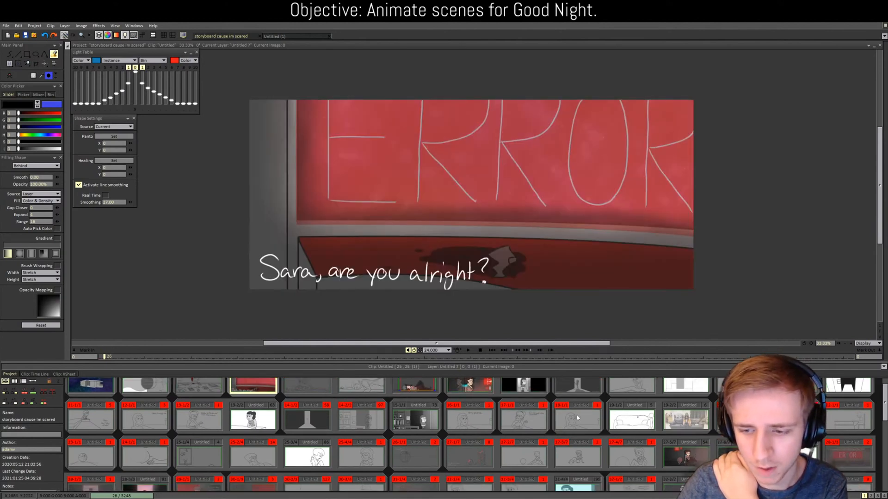
scroll(494, 417, down, 2)
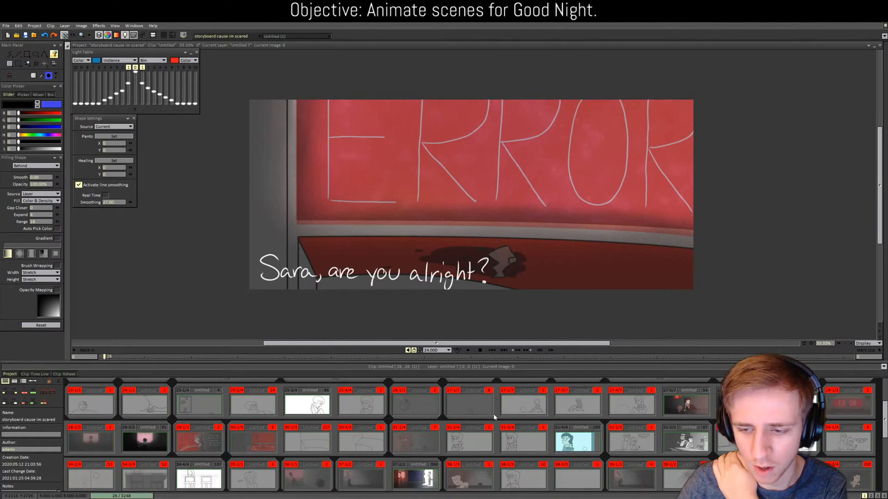
double_click(669, 442)
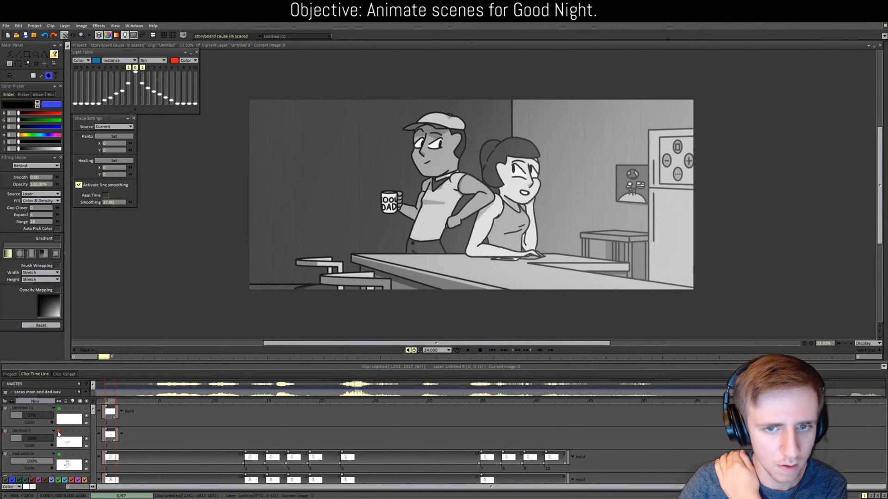
Step: Go back to the clip grid and open the cyan-tinted worried-girl clip in its timeline
click(9, 374)
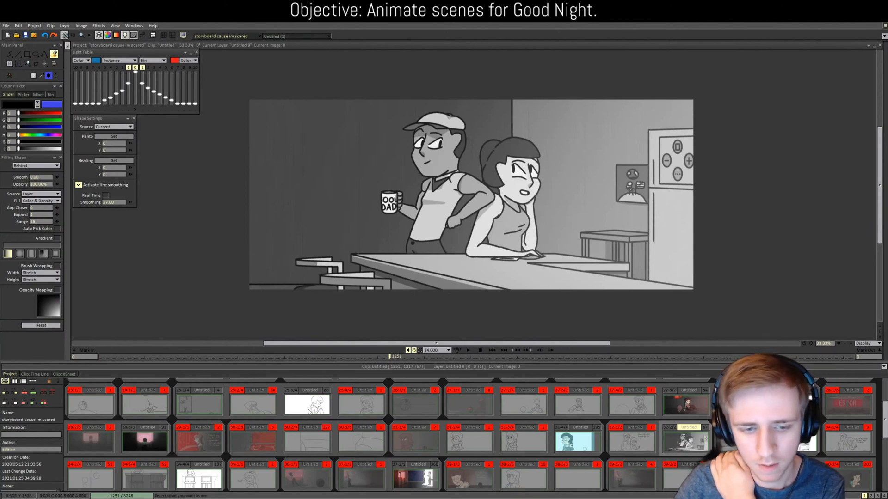
scroll(309, 414, down, 1)
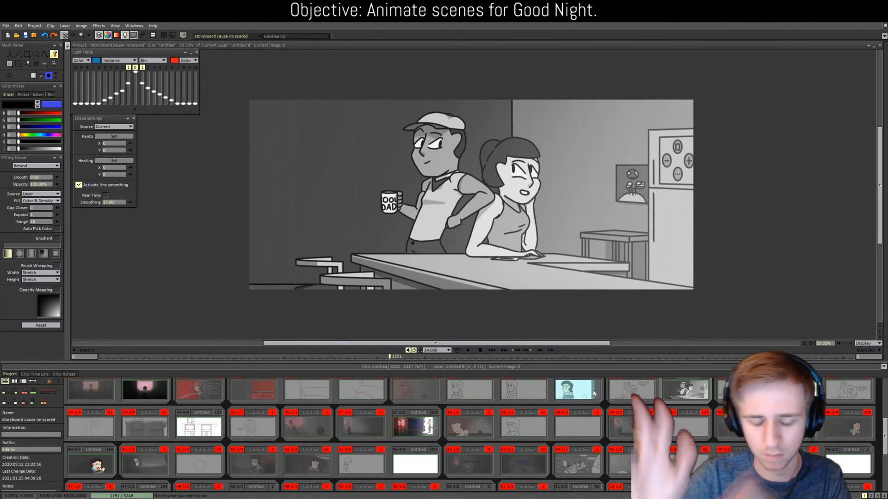
scroll(592, 395, up, 2)
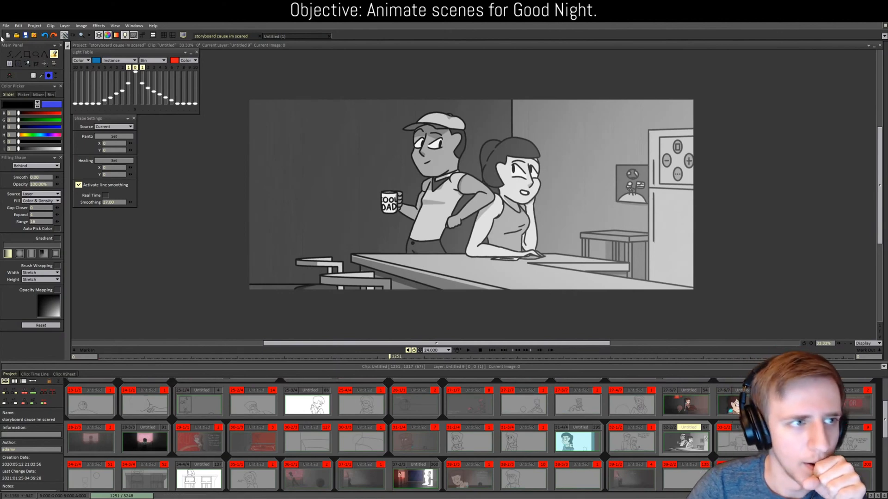
double_click(571, 445)
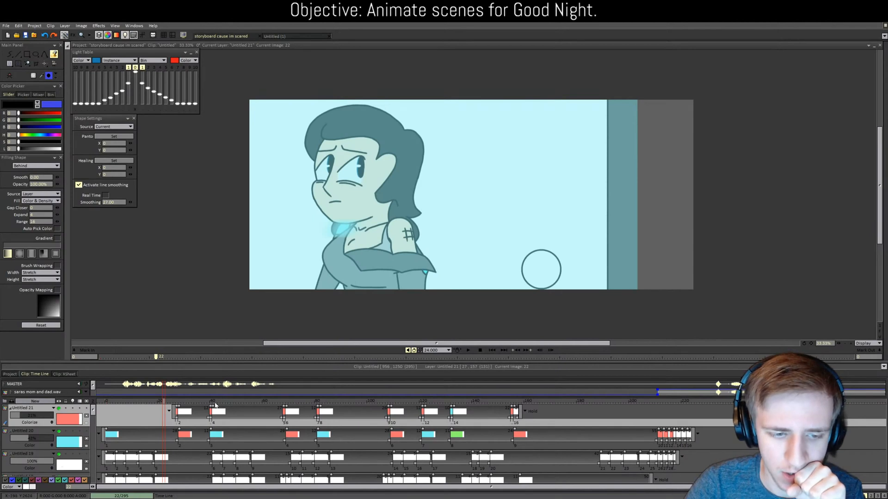
click(318, 402)
mouse_move(318, 406)
mouse_down()
mouse_move(610, 417)
mouse_move(696, 425)
mouse_move(641, 428)
mouse_move(697, 433)
mouse_move(670, 418)
mouse_move(693, 410)
mouse_move(671, 404)
mouse_up()
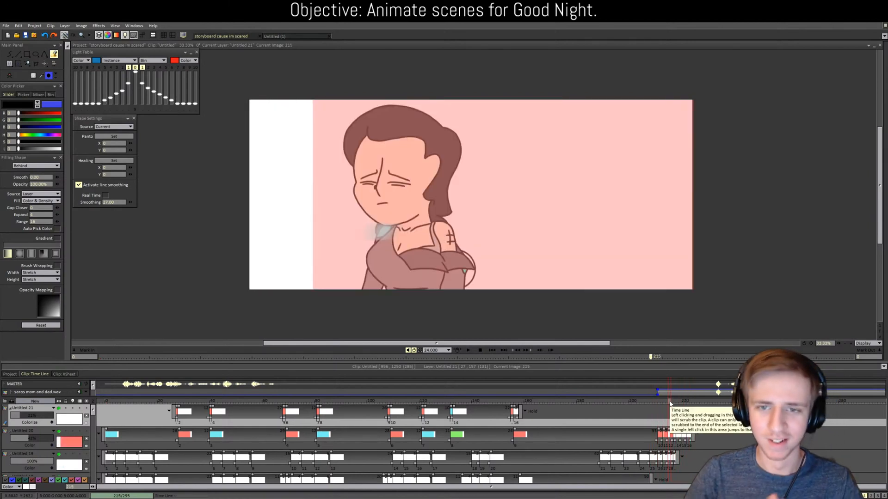
click(531, 402)
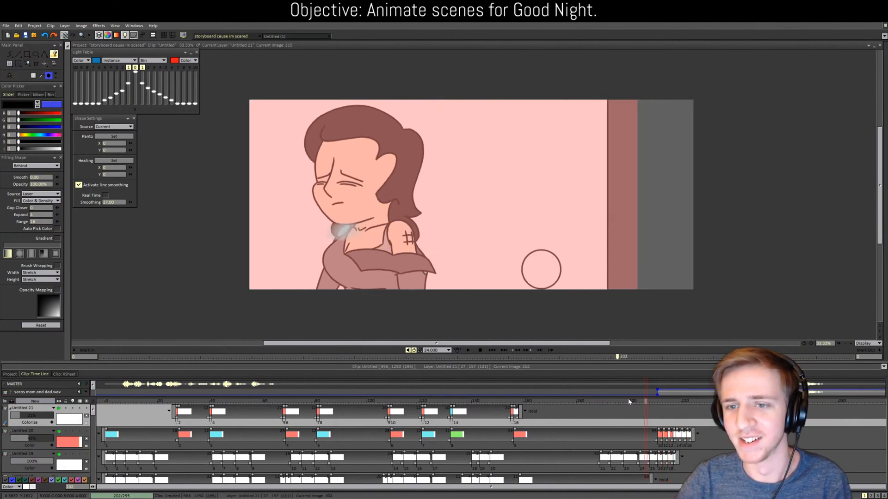
drag(526, 382, 612, 389)
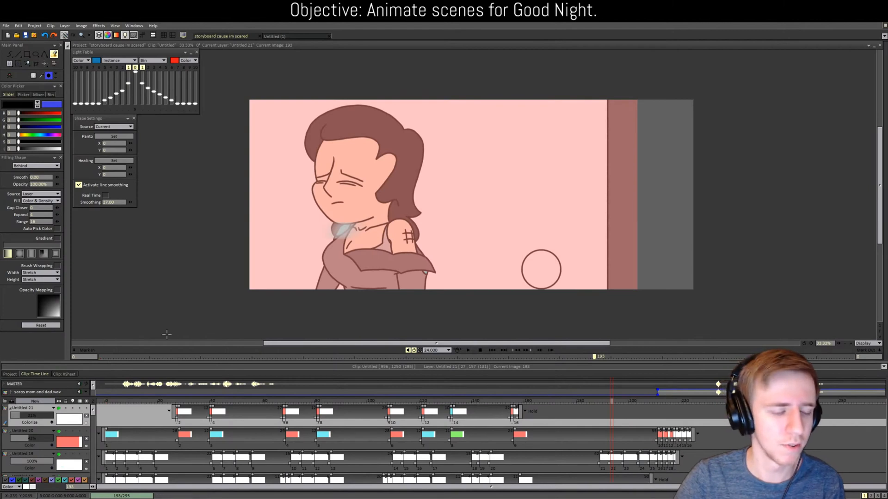
drag(613, 403, 556, 402)
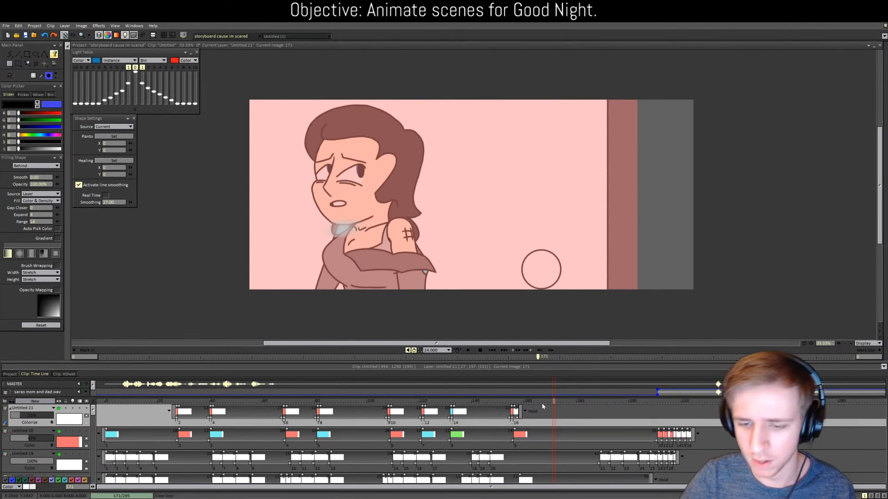
drag(561, 401, 685, 391)
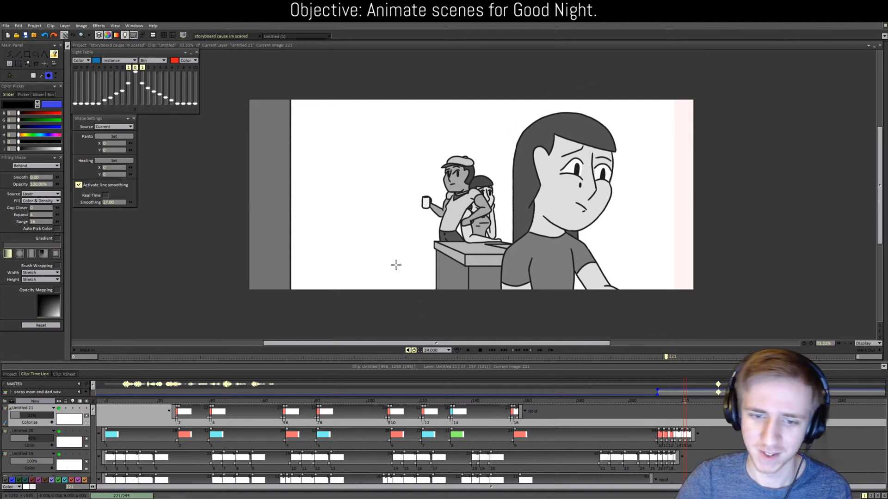
mouse_move(435, 402)
mouse_down()
mouse_move(151, 374)
mouse_move(96, 382)
mouse_up()
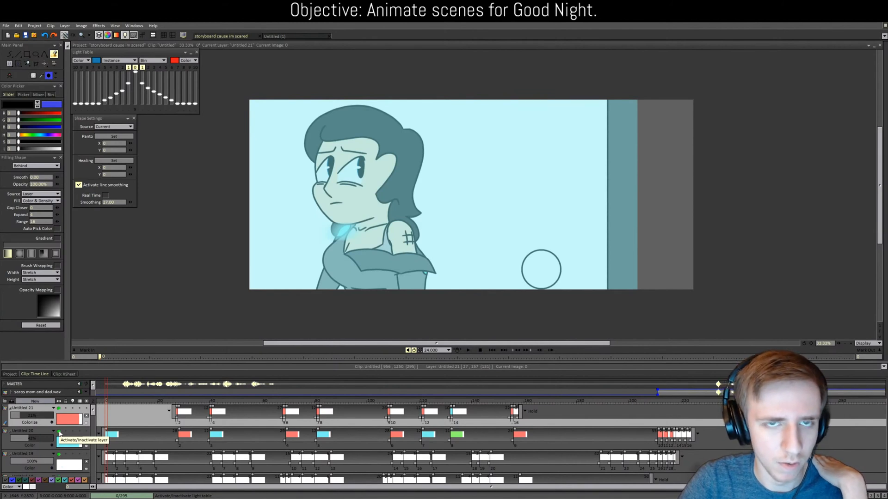
Step: Turn on Untitled 21 and flip the Untitled 20 cyan tint off and back on
click(58, 432)
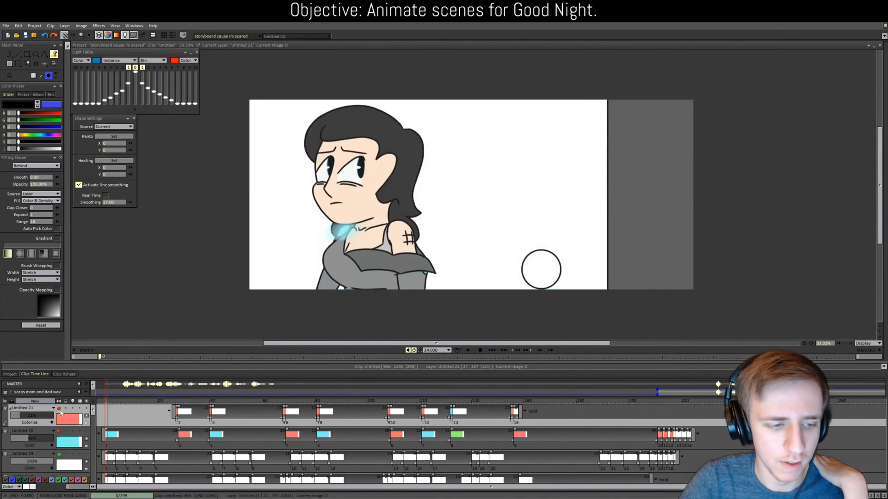
click(59, 409)
click(59, 432)
click(59, 431)
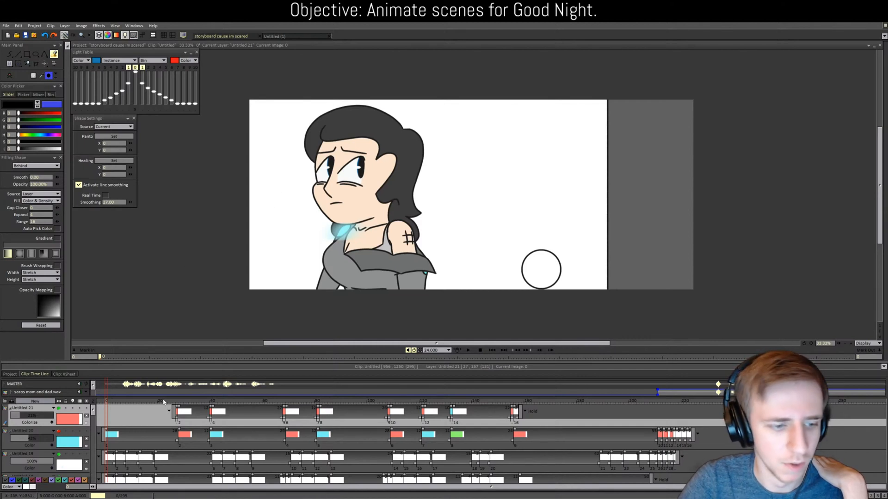
click(59, 431)
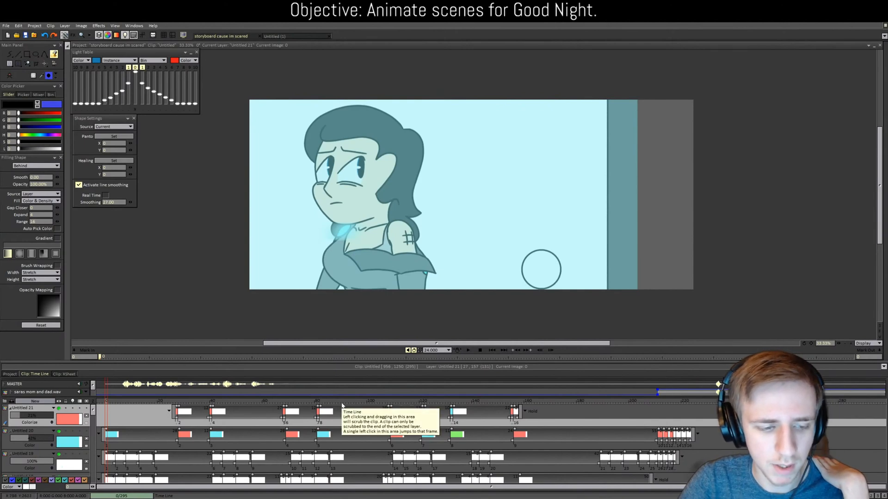
Step: Switch off the Untitled 20 tint so the drawing shows in full colour
scroll(121, 432, down, 3)
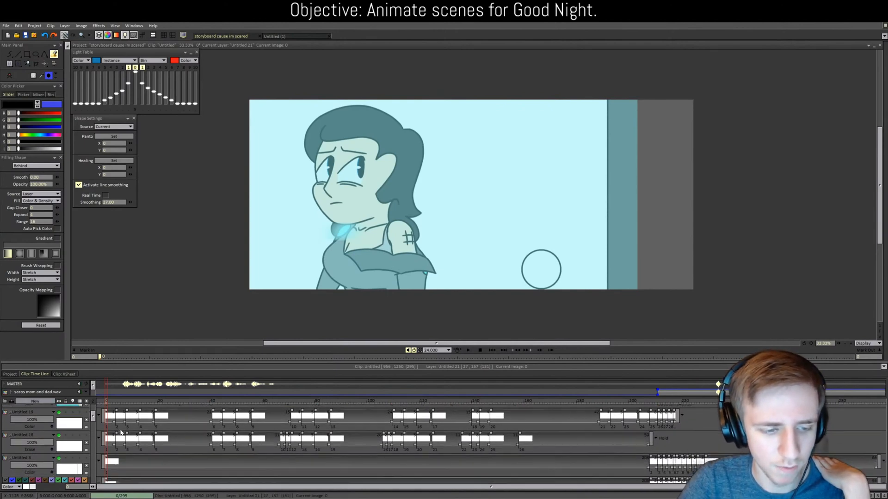
scroll(121, 433, down, 5)
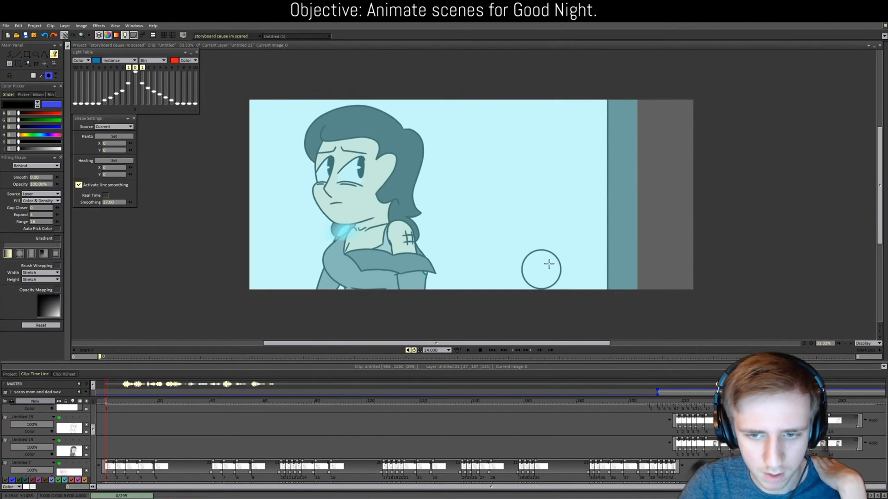
scroll(44, 433, down, 5)
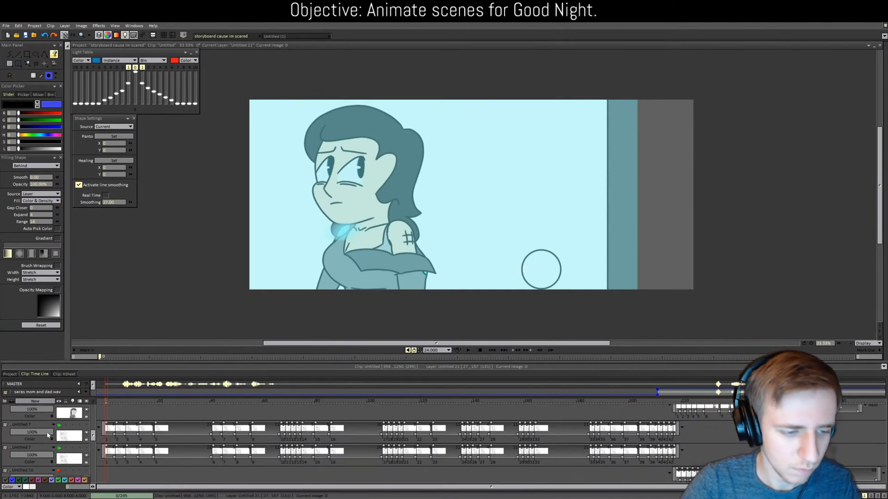
scroll(45, 434, down, 10)
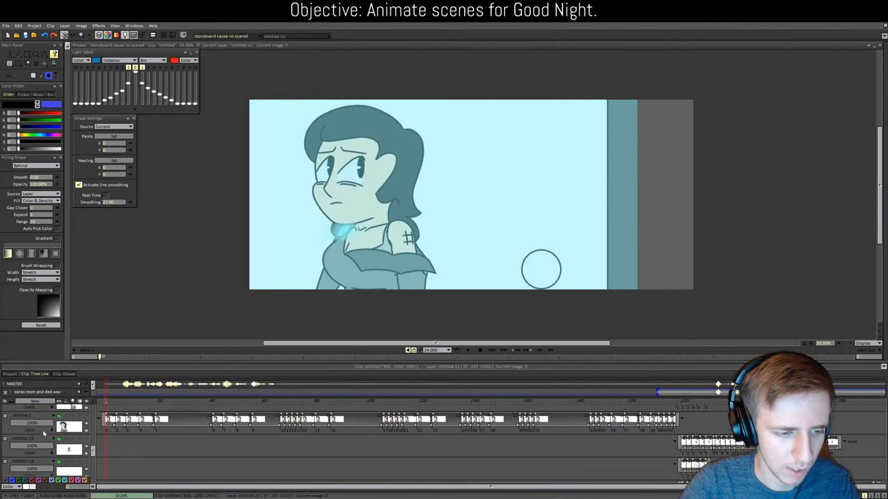
scroll(94, 461, down, 5)
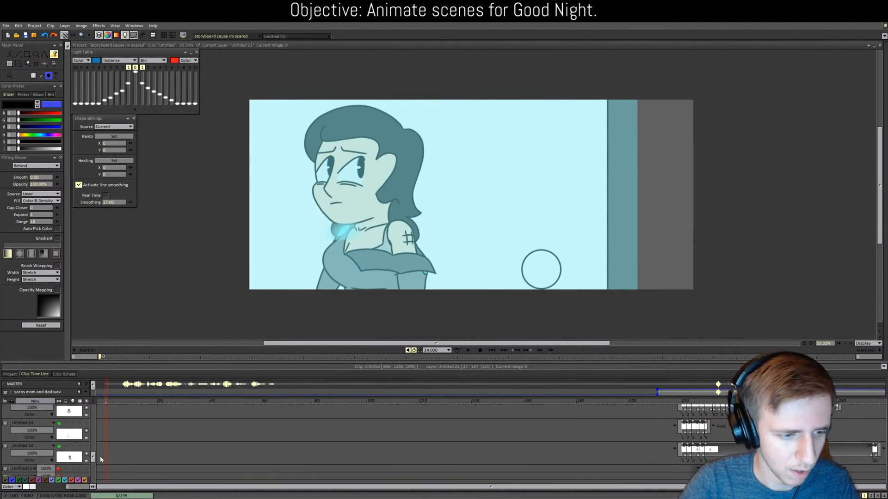
scroll(101, 470, up, 5)
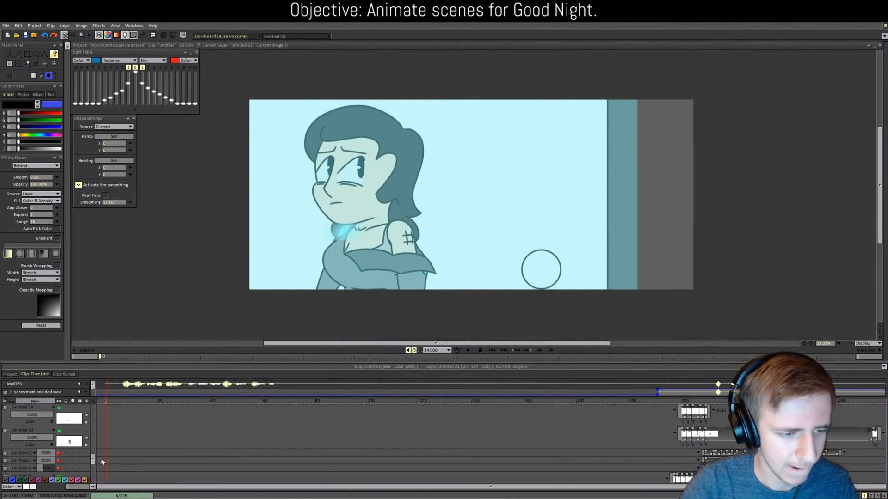
scroll(102, 462, up, 5)
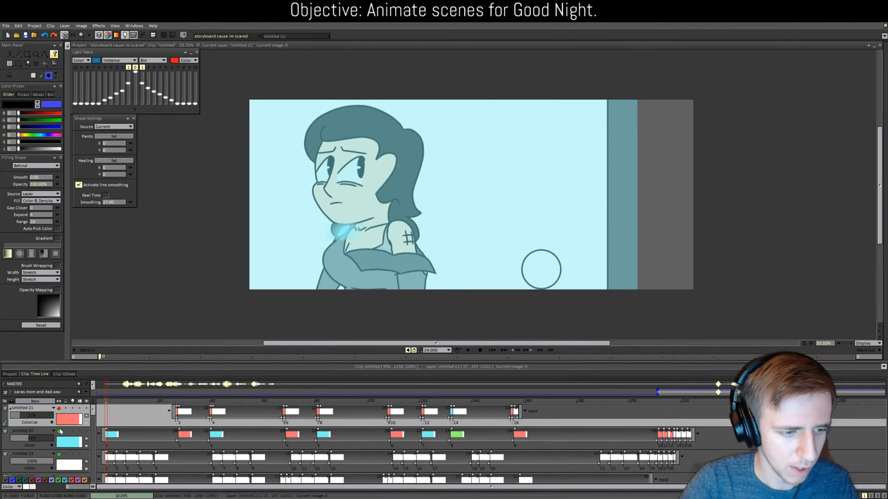
click(59, 432)
Step: Hide every layer with Inactivate all Layers from the activation dot's menu
scroll(93, 437, down, 6)
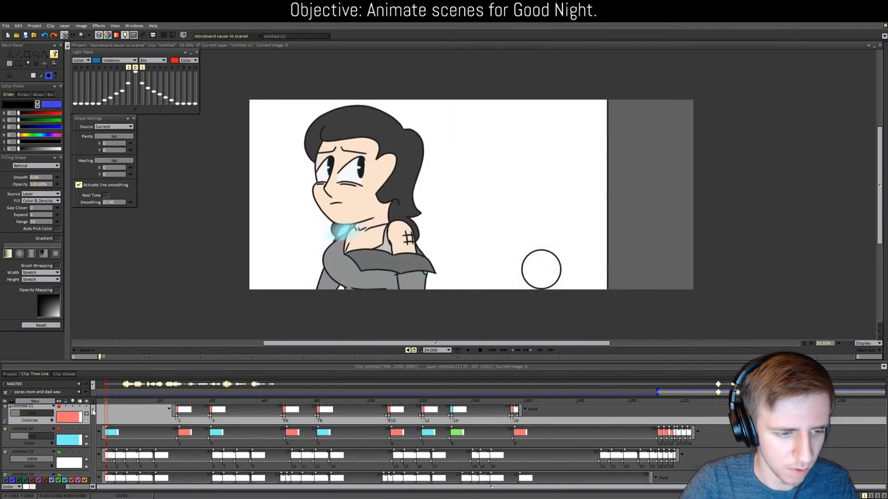
scroll(102, 439, up, 6)
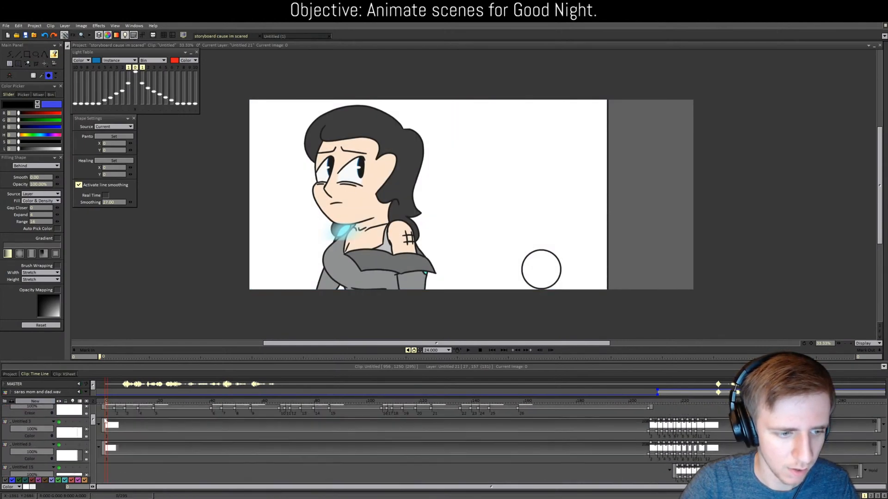
right_click(59, 402)
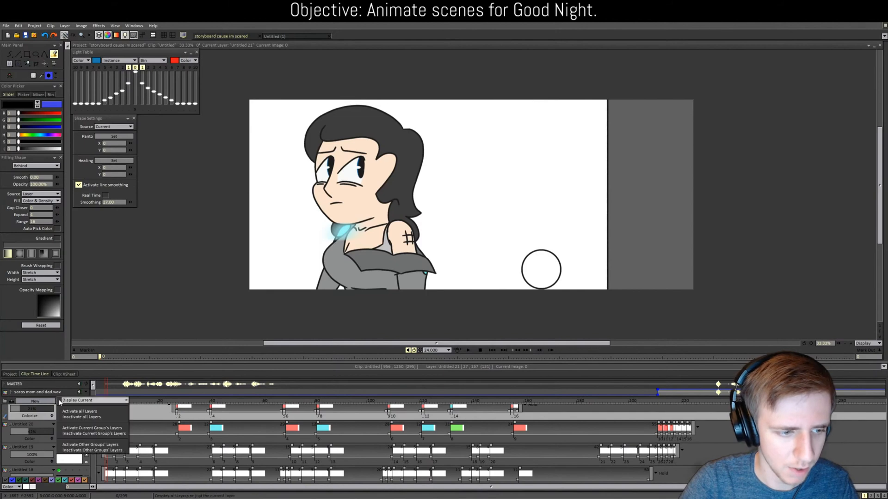
click(81, 417)
scroll(62, 430, down, 8)
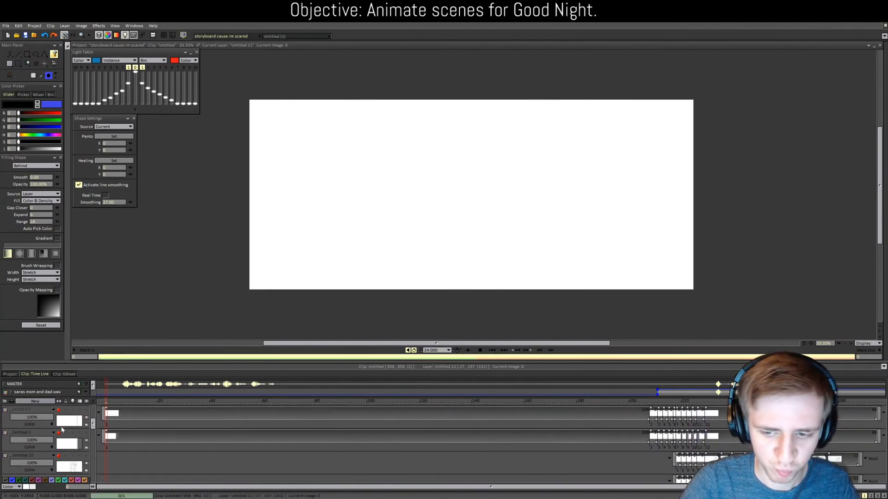
scroll(62, 430, down, 5)
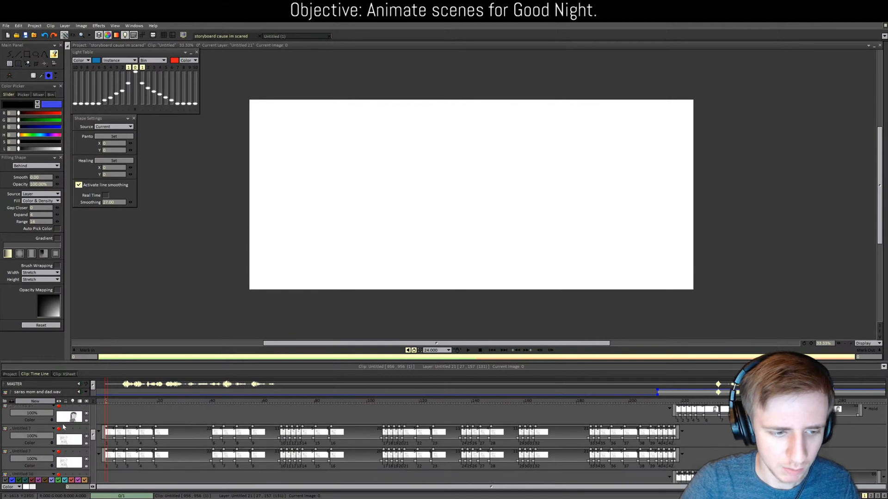
scroll(63, 427, down, 3)
scroll(60, 429, down, 2)
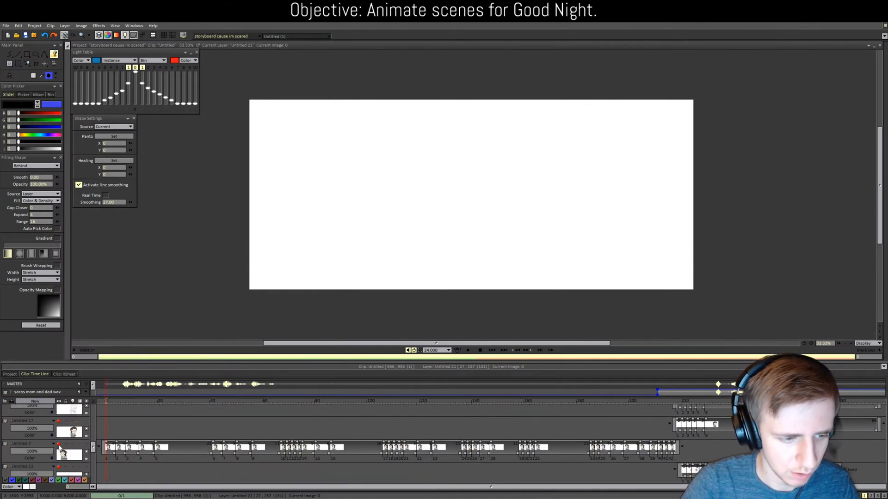
Step: Briefly show Untitled 2, hide Untitled 17, then hide Untitled 2 again
click(59, 445)
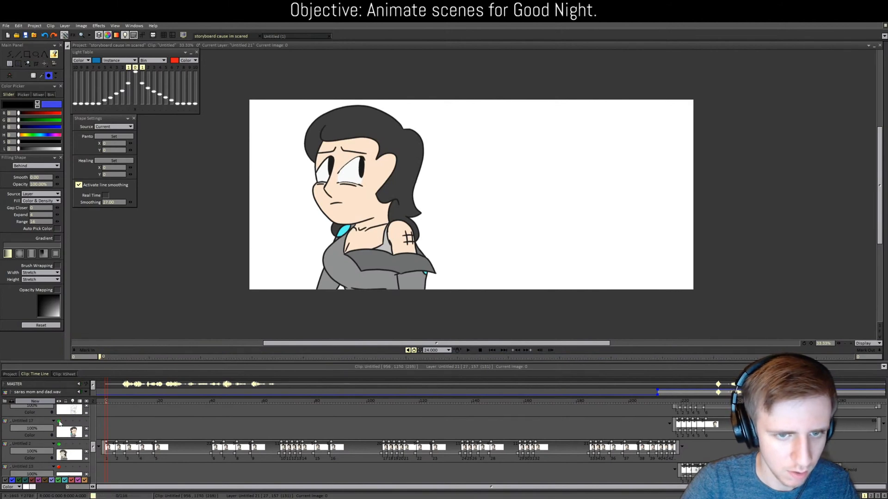
click(59, 421)
click(59, 445)
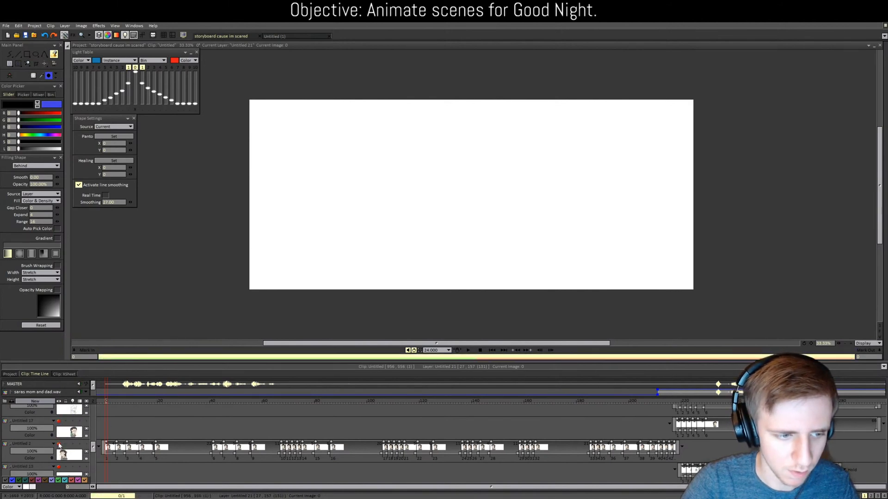
scroll(60, 439, down, 2)
scroll(60, 438, down, 1)
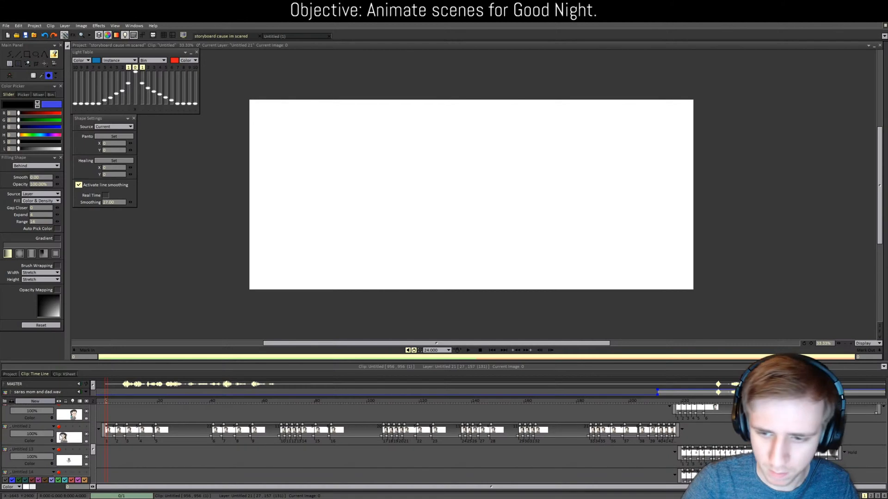
scroll(37, 443, down, 2)
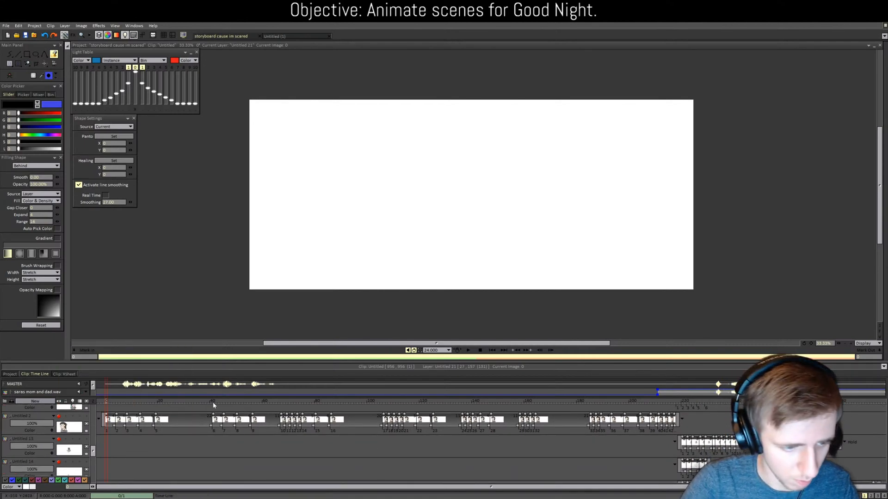
Step: Scrub from frame 49 back to frame 0 and briefly toggle the Untitled 19 cyan stroke
click(235, 401)
drag(235, 402, 103, 402)
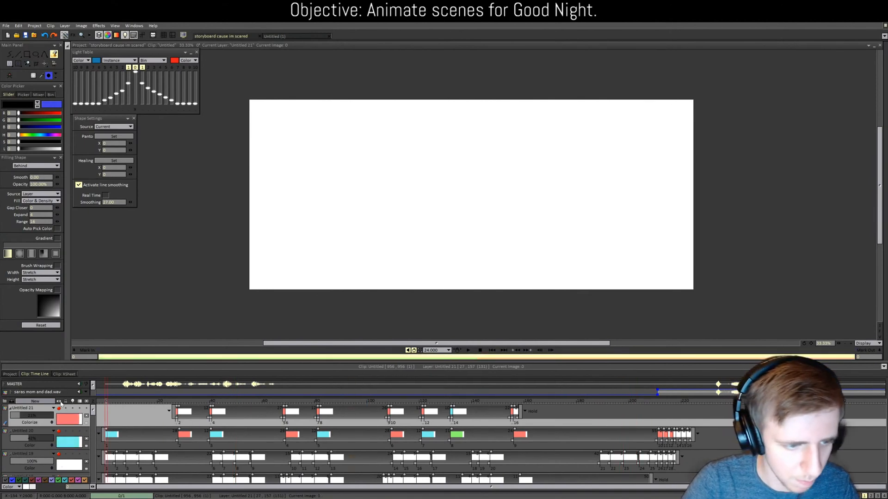
scroll(60, 448, down, 3)
click(58, 416)
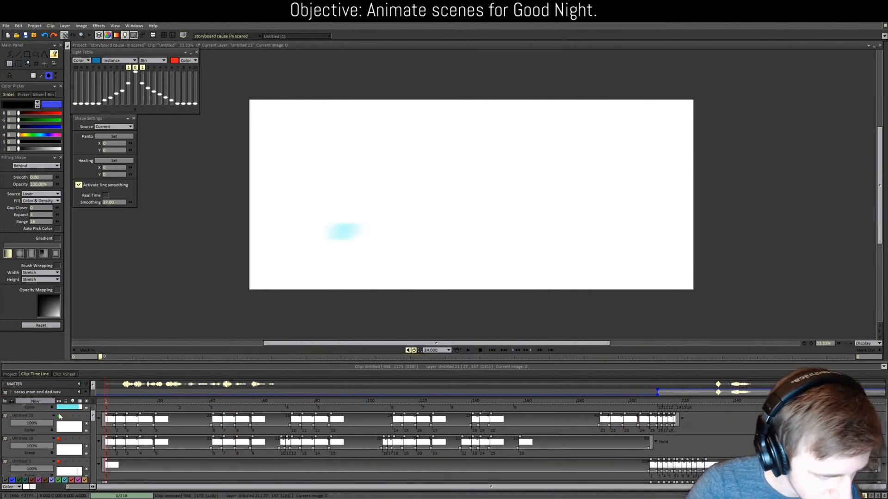
click(58, 416)
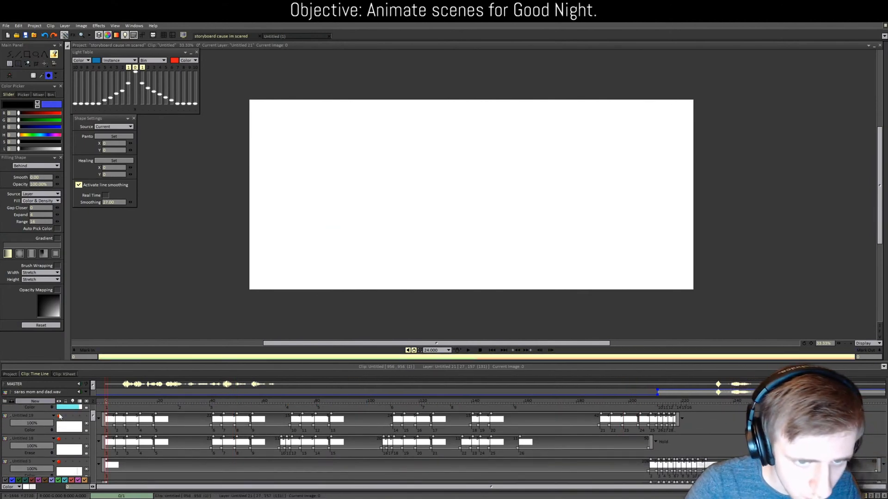
Step: Collapse and re-expand the Untitled 18 to 21 layer rows
click(11, 417)
click(12, 424)
scroll(12, 424, up, 4)
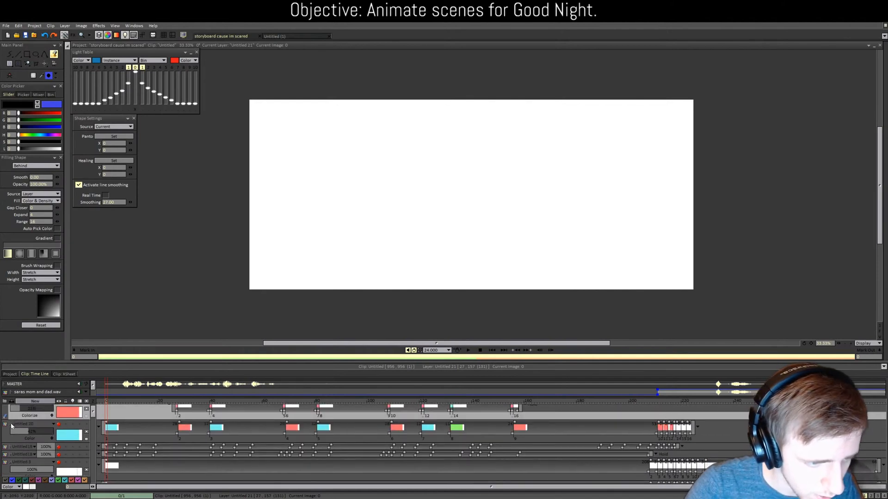
click(11, 424)
scroll(11, 425, up, 1)
click(11, 409)
click(11, 409)
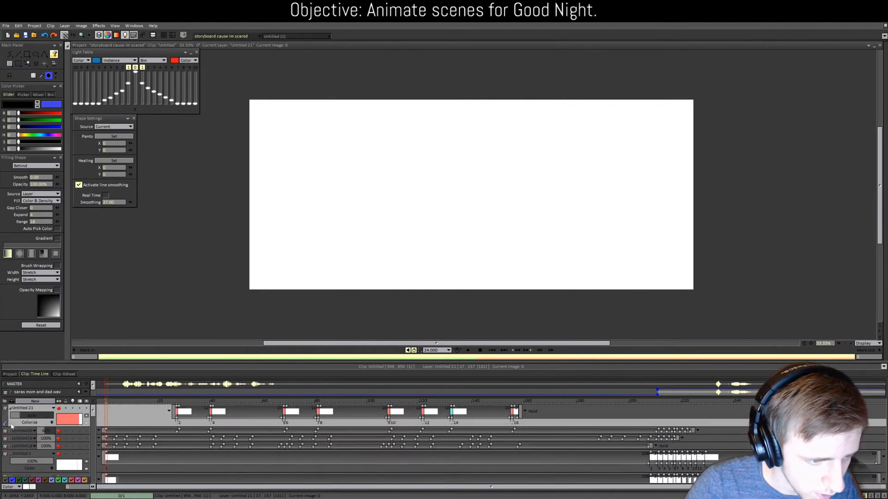
click(10, 431)
click(10, 455)
scroll(12, 465, down, 1)
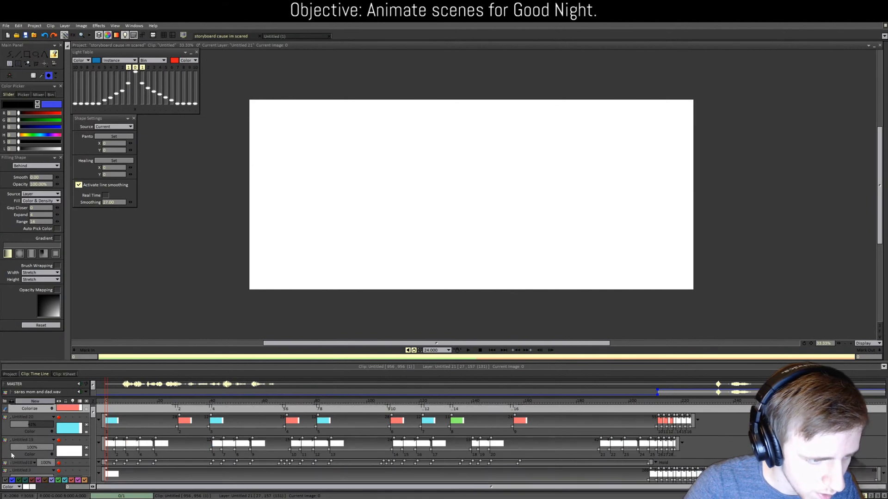
click(10, 463)
drag(94, 421, 91, 481)
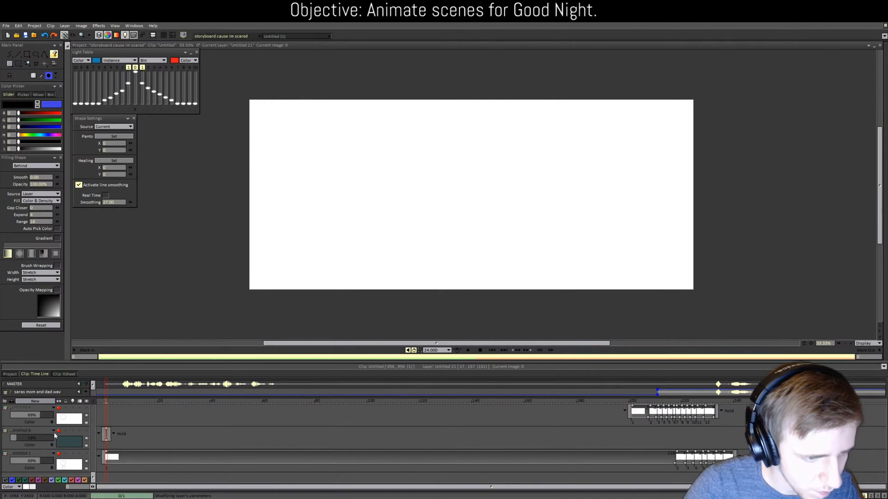
Step: Check Untitled 8, then show Untitled 1's circles and preview the later frames
click(59, 432)
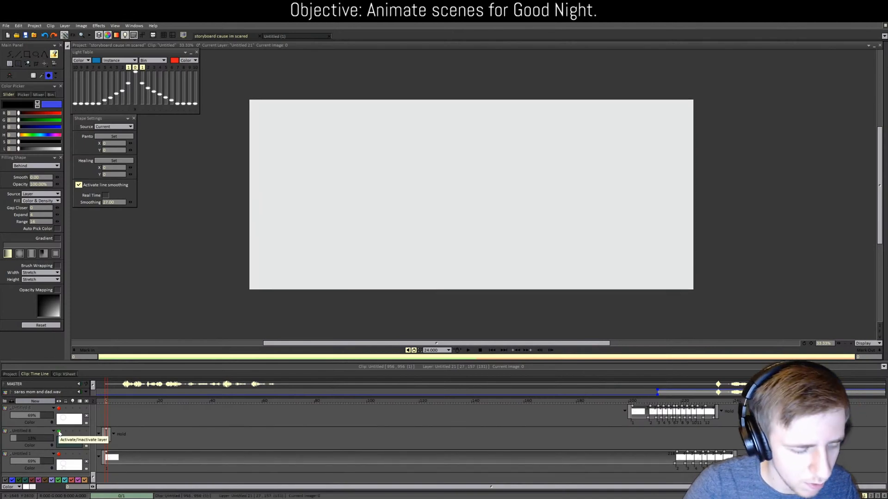
click(59, 431)
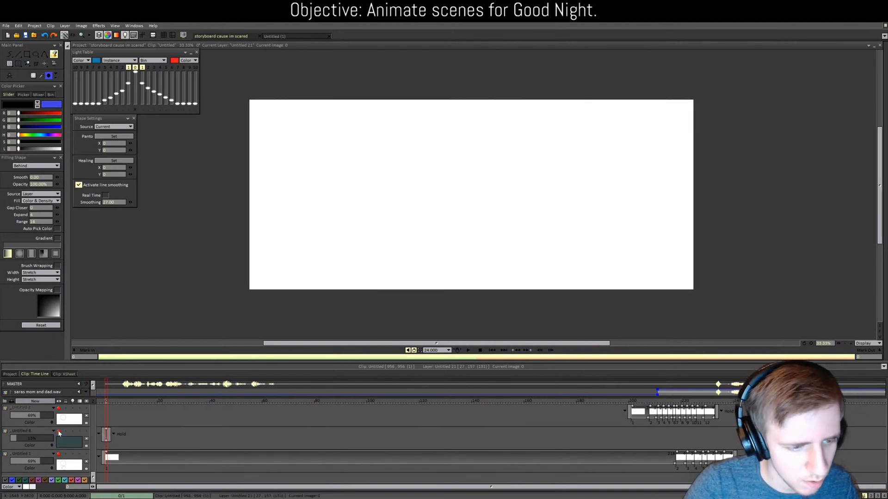
click(59, 453)
click(59, 454)
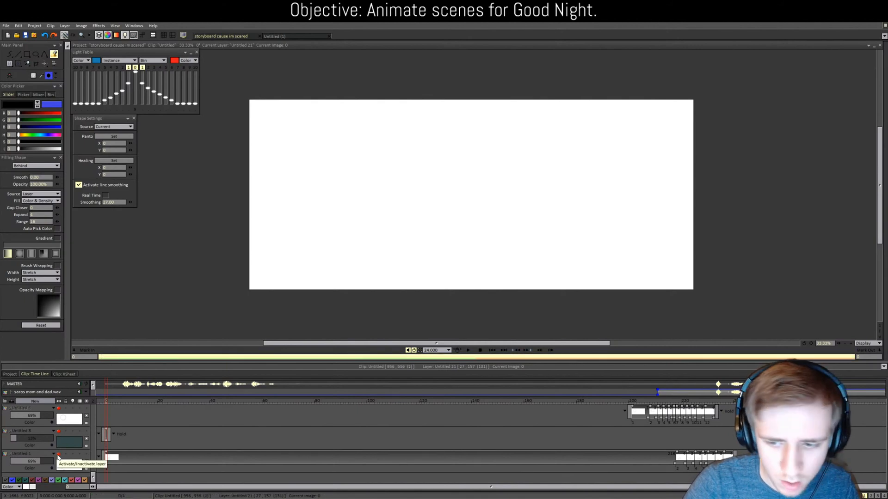
click(59, 454)
drag(626, 403, 21, 398)
scroll(54, 456, down, 10)
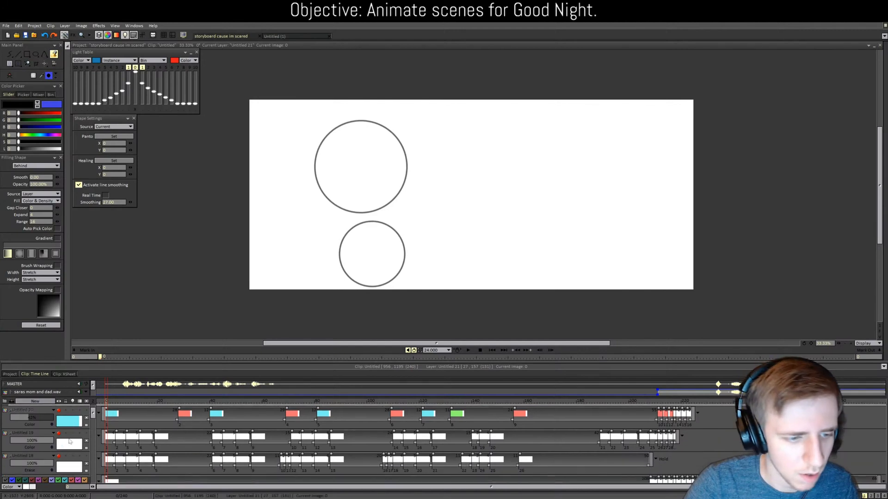
Step: With Untitled 1 selected, create the new empty layer Untitled 22
click(54, 455)
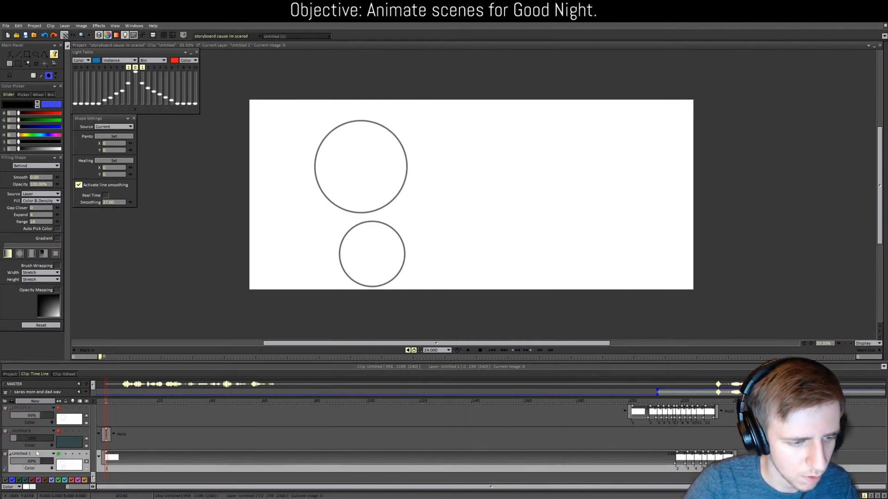
click(35, 401)
click(424, 298)
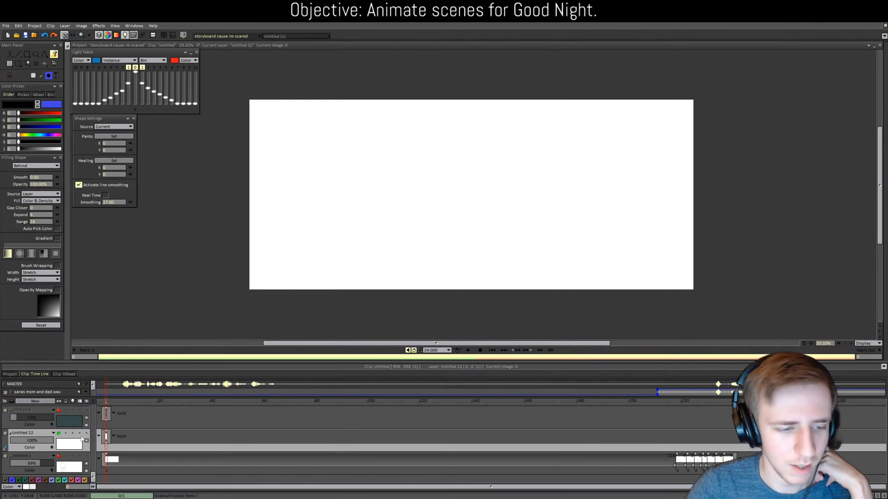
Step: Set the Color Picker lightness to 28 and zoom the canvas to 50%
click(92, 477)
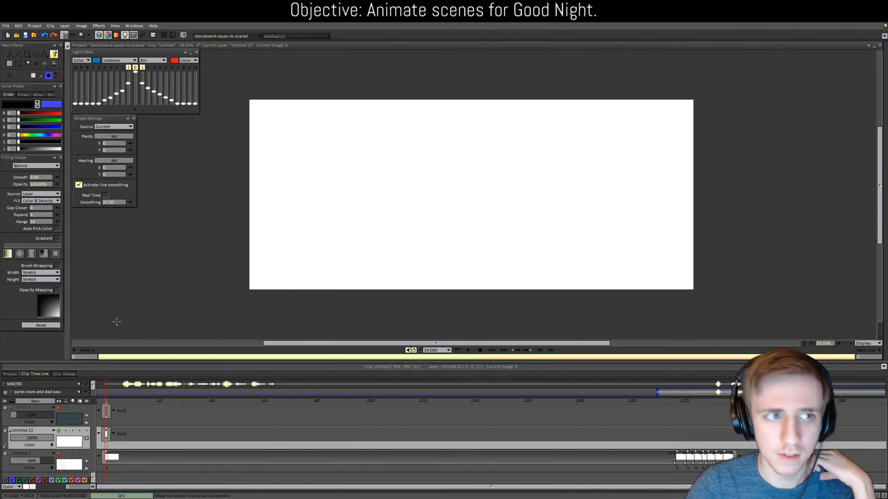
click(12, 148)
text(28)
key(Return)
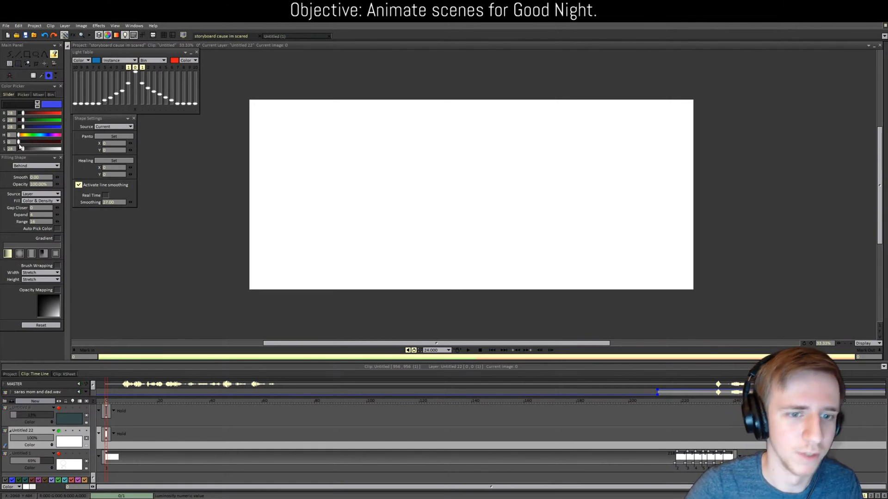
key(plus)
drag(445, 343, 421, 325)
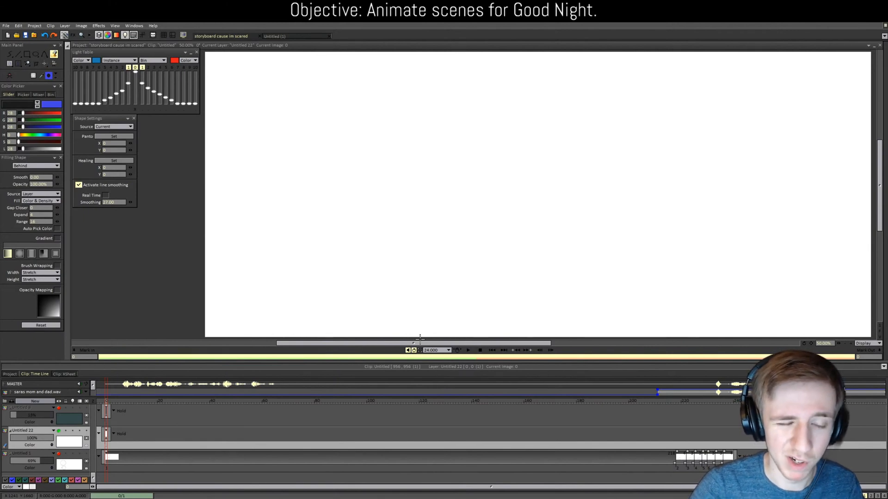
Step: Turn on the Untitled 2 character artwork and the Untitled 7 blue eyes
drag(93, 477, 108, 441)
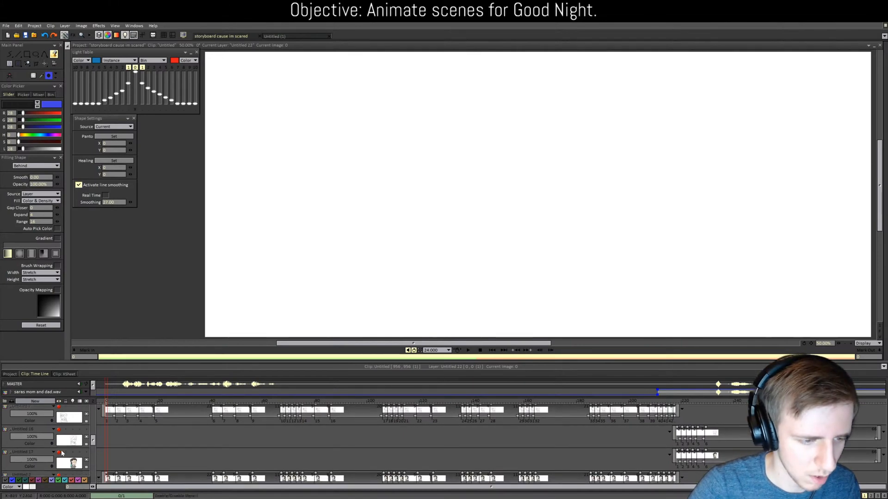
scroll(61, 455, down, 3)
click(59, 461)
scroll(59, 462, up, 3)
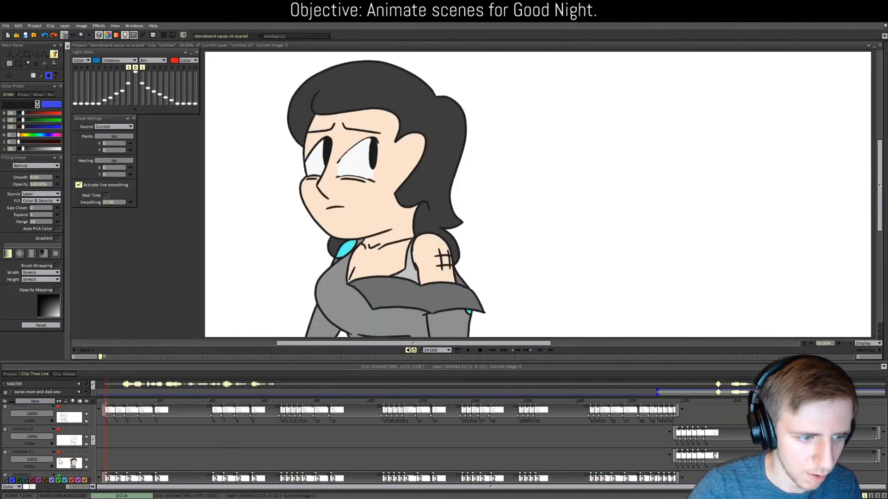
scroll(59, 460, up, 1)
scroll(59, 436, up, 1)
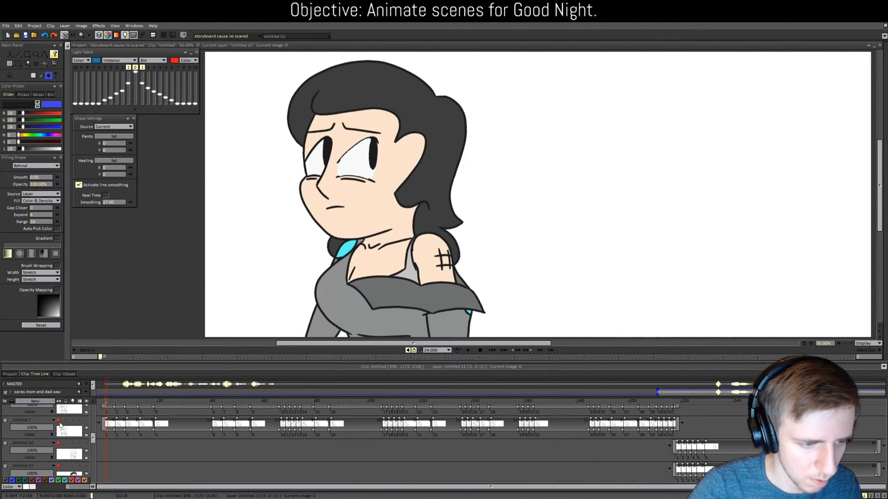
click(59, 421)
Step: Turn on Untitled 15, the Untitled 3 grey background and the Untitled 20 cyan overlay
scroll(60, 423, up, 2)
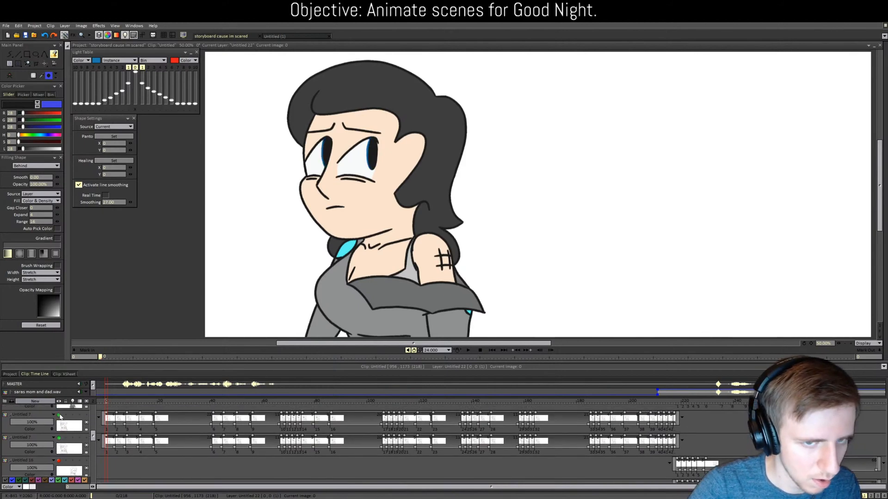
scroll(61, 421, up, 3)
click(59, 424)
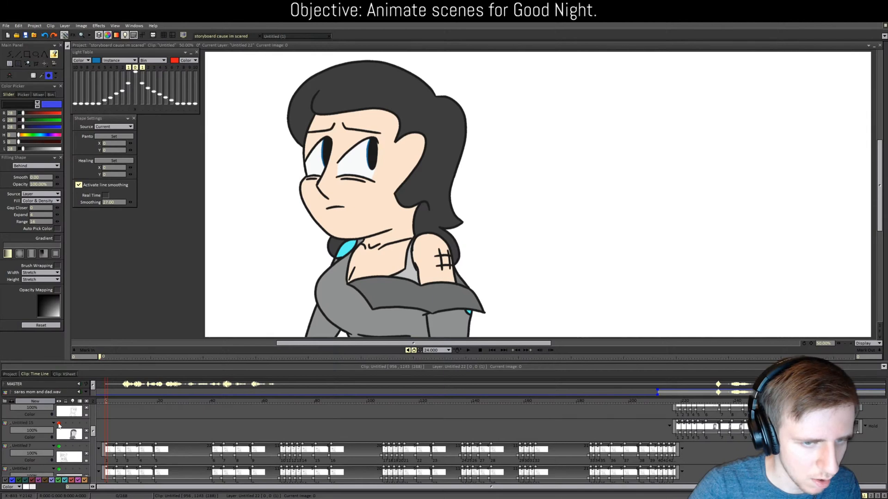
scroll(59, 424, up, 2)
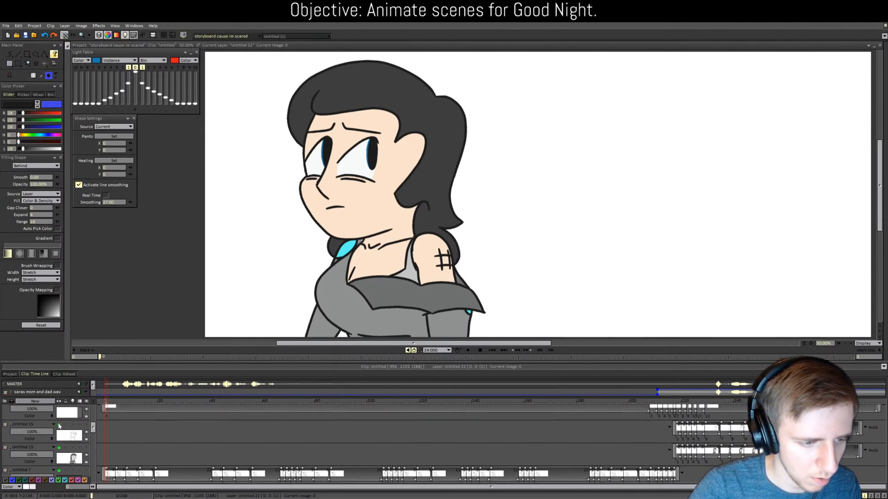
scroll(59, 426, up, 2)
click(59, 421)
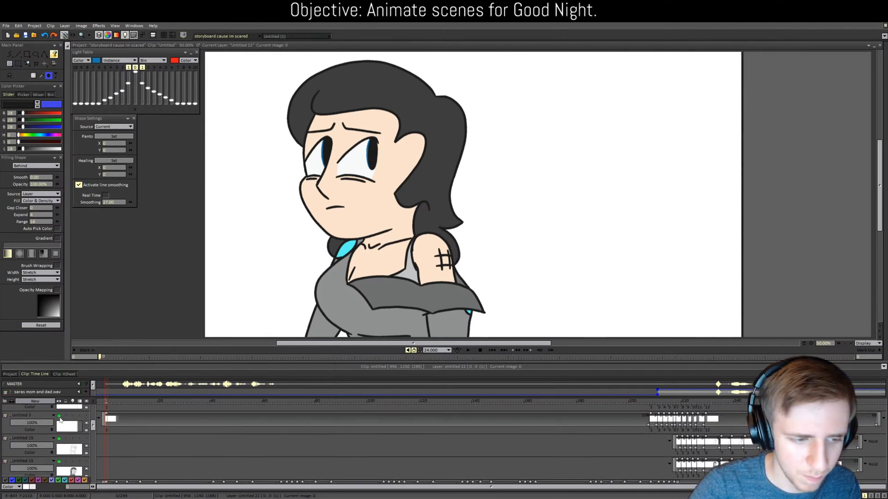
scroll(61, 424, up, 2)
scroll(61, 427, up, 2)
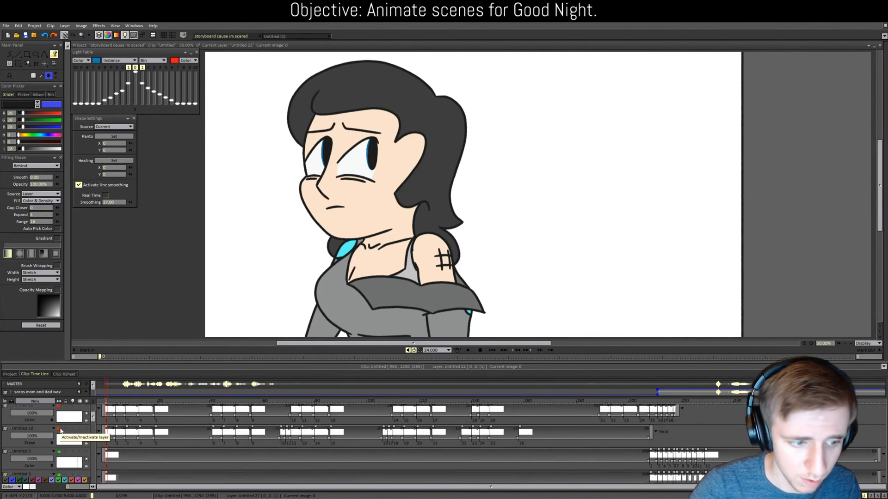
scroll(60, 431, up, 2)
click(59, 411)
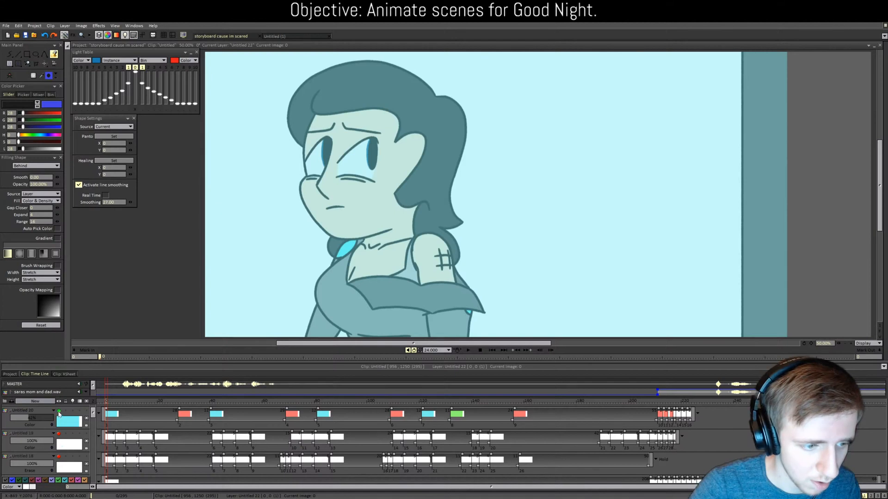
Step: Switch off Untitled 20, turn on Untitled 19 and 18, and lower Untitled 2's opacity
click(59, 411)
click(60, 434)
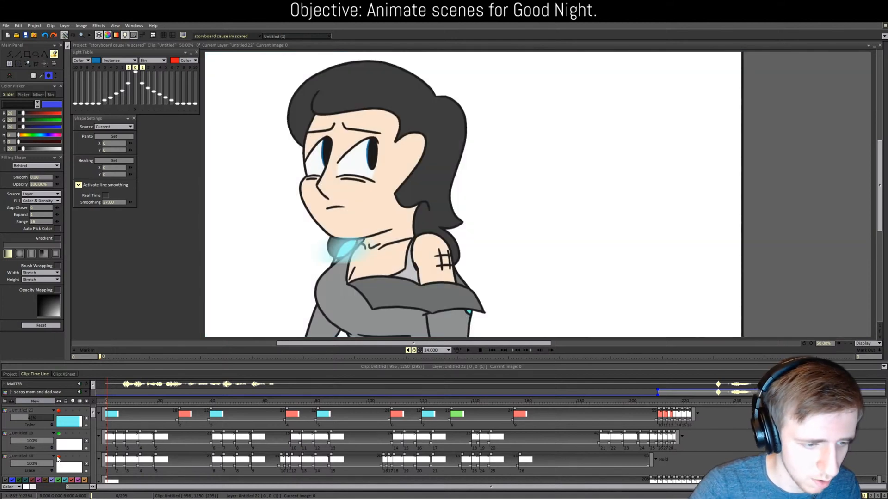
click(59, 457)
scroll(59, 457, down, 5)
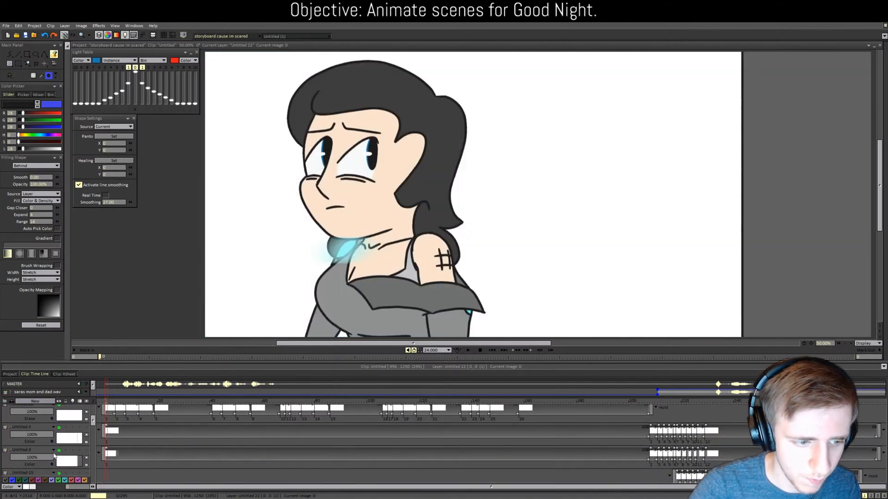
scroll(45, 445, down, 7)
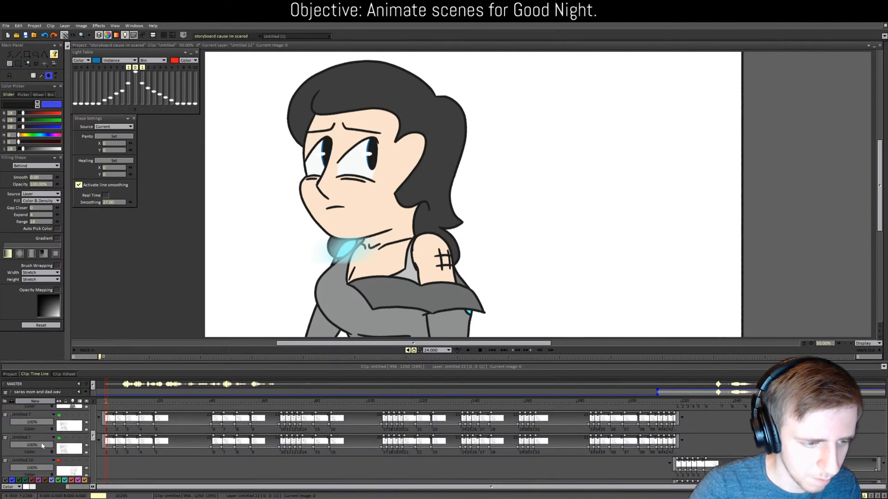
scroll(42, 450, down, 1)
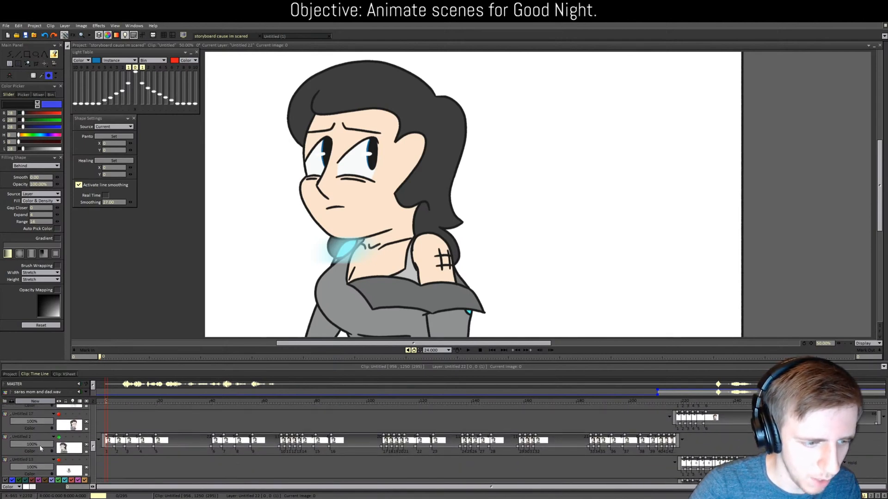
drag(39, 445, 30, 447)
scroll(56, 448, down, 8)
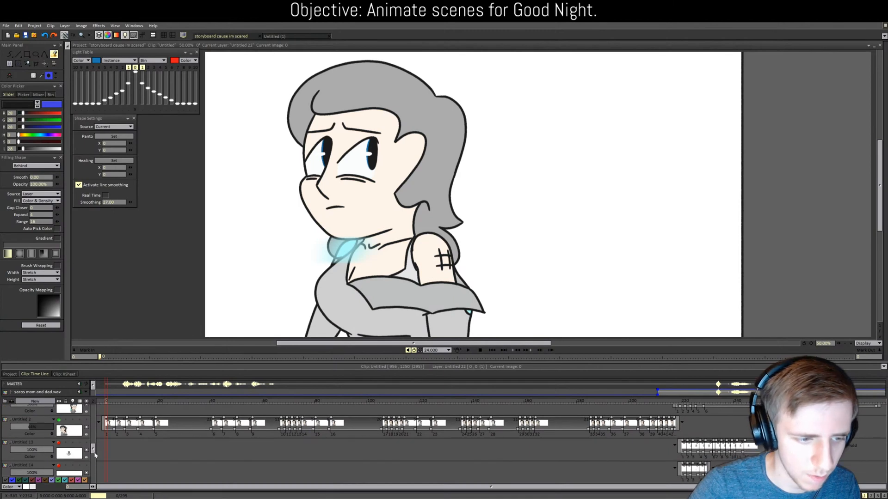
scroll(97, 466, down, 2)
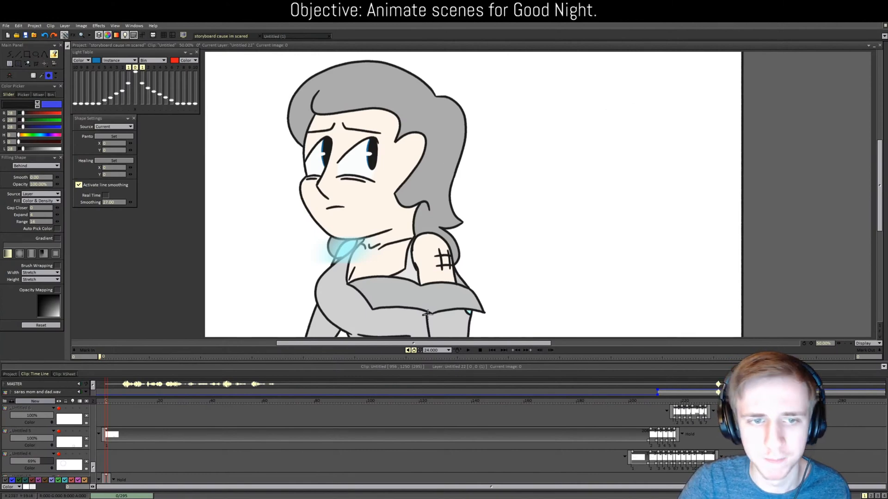
Step: Scrub ahead to frame 218 to view the next scene
drag(646, 401, 676, 412)
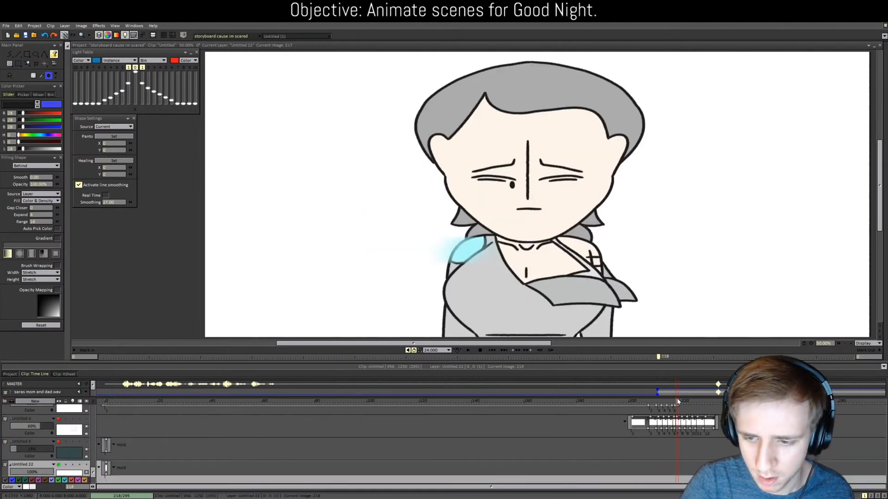
click(678, 402)
scroll(183, 440, up, 2)
drag(93, 468, 98, 434)
drag(38, 434, 24, 433)
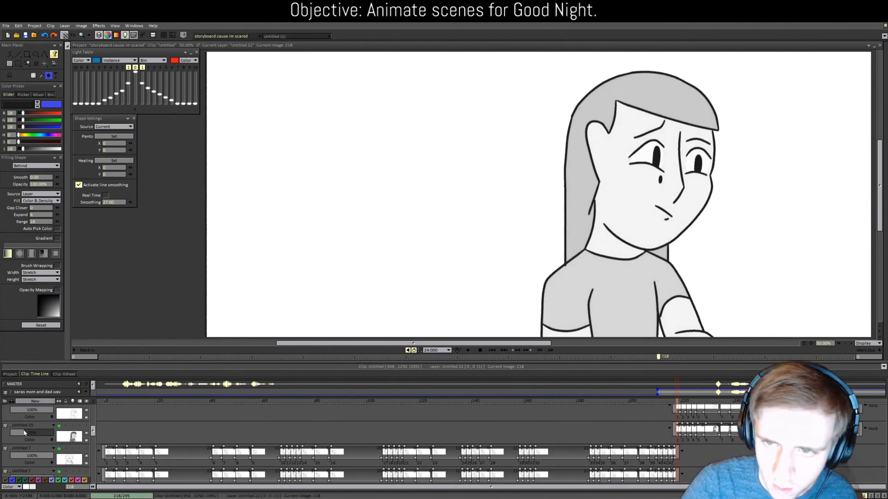
drag(93, 430, 95, 456)
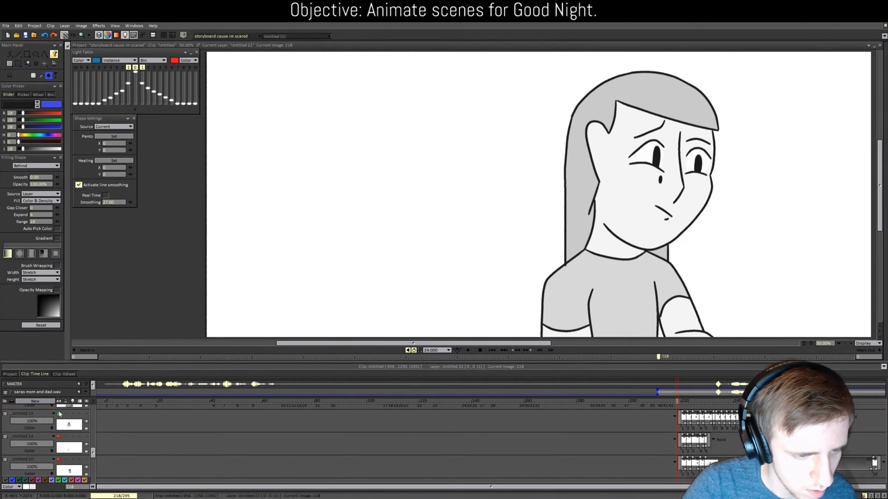
Step: Turn on Untitled 13 and 14, then scrub from frame 221 to 245
click(59, 414)
click(59, 437)
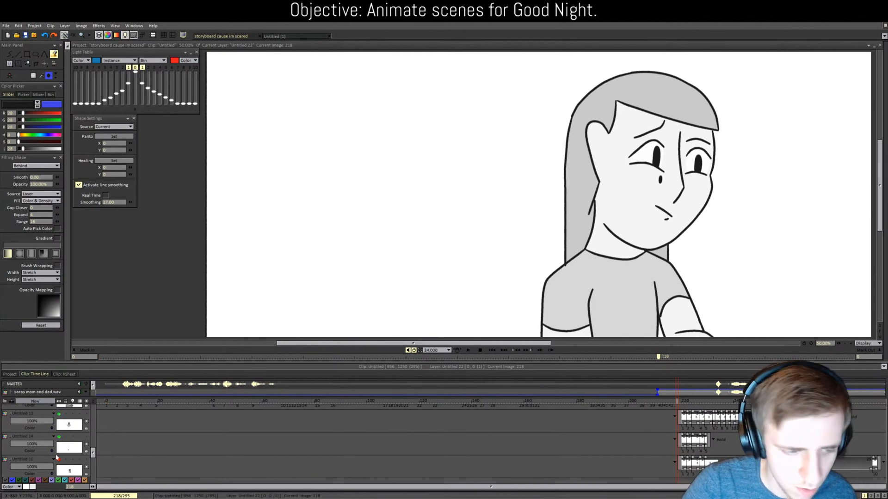
click(58, 459)
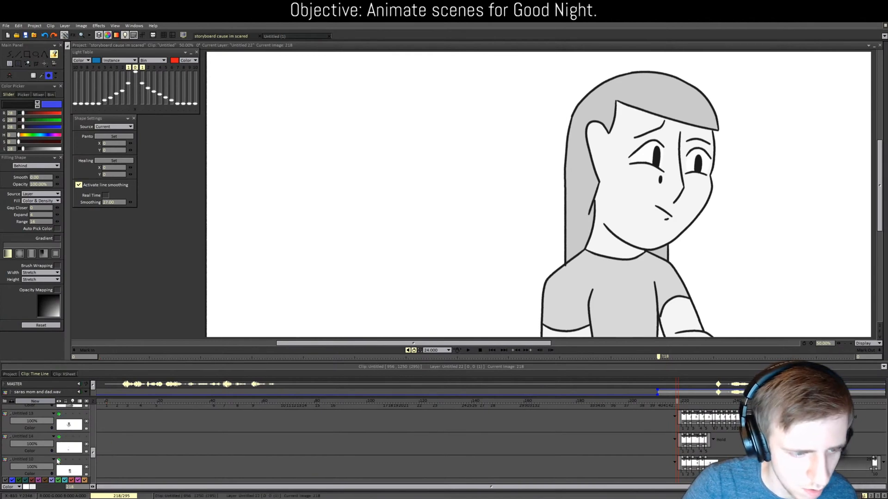
click(686, 406)
drag(685, 406, 751, 405)
scroll(63, 455, down, 2)
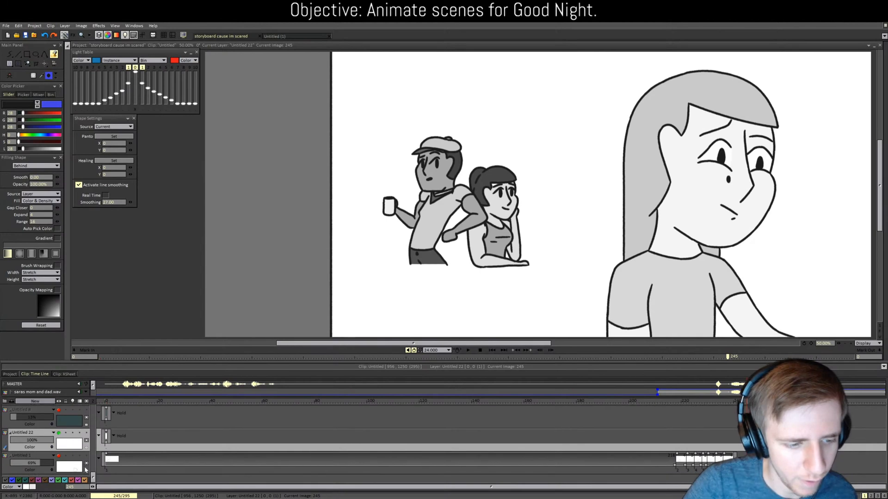
Step: Show the hidden desk layer at 62% opacity
scroll(64, 455, up, 4)
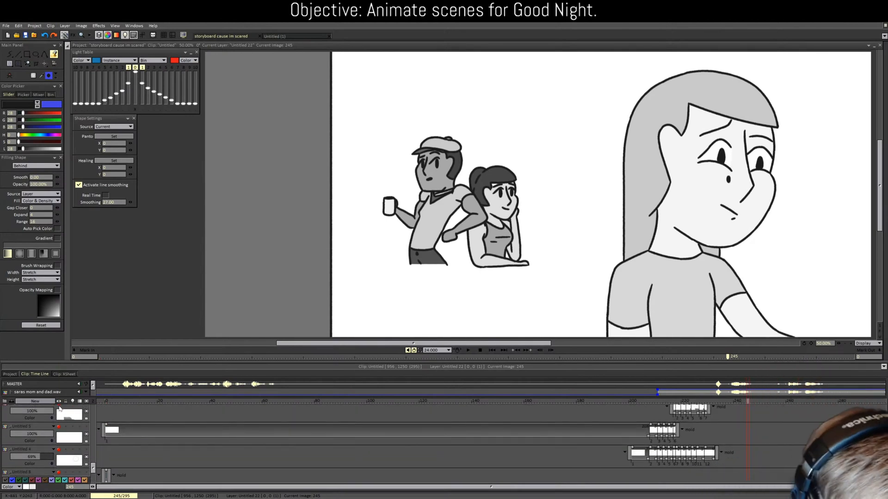
click(59, 406)
drag(49, 411, 37, 412)
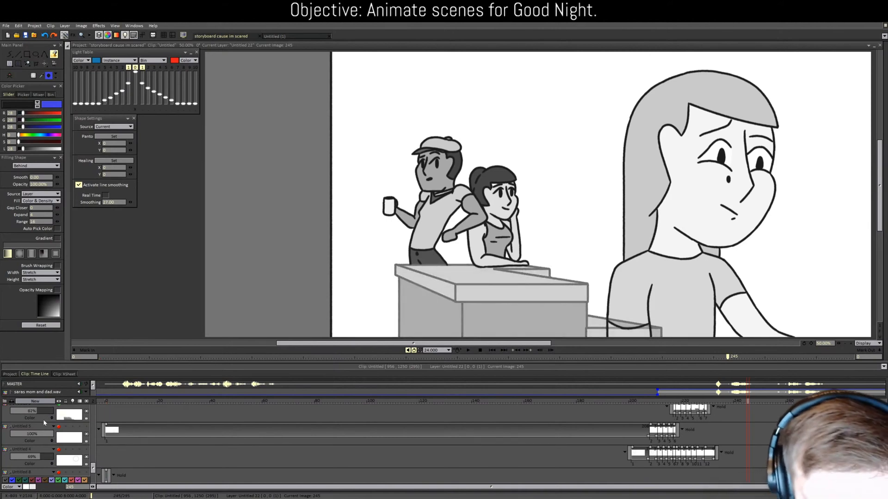
Step: Rewind the playhead to frame 0
scroll(43, 419, up, 2)
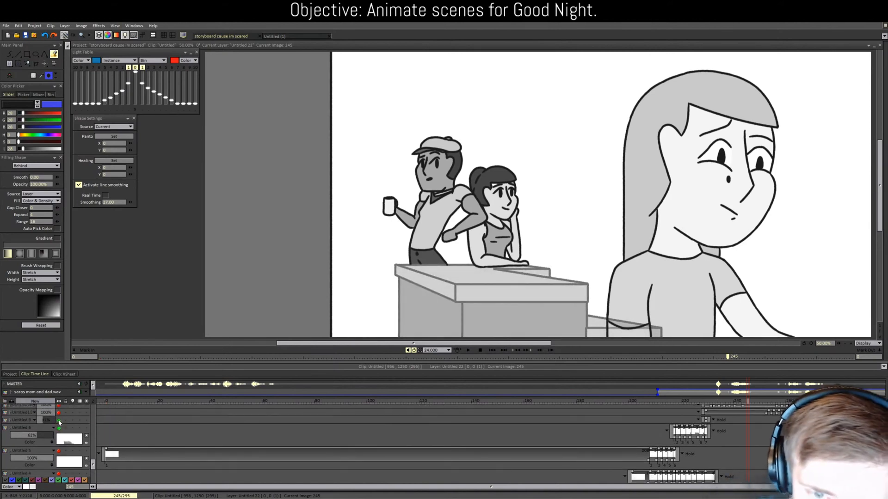
scroll(564, 180, down, 1)
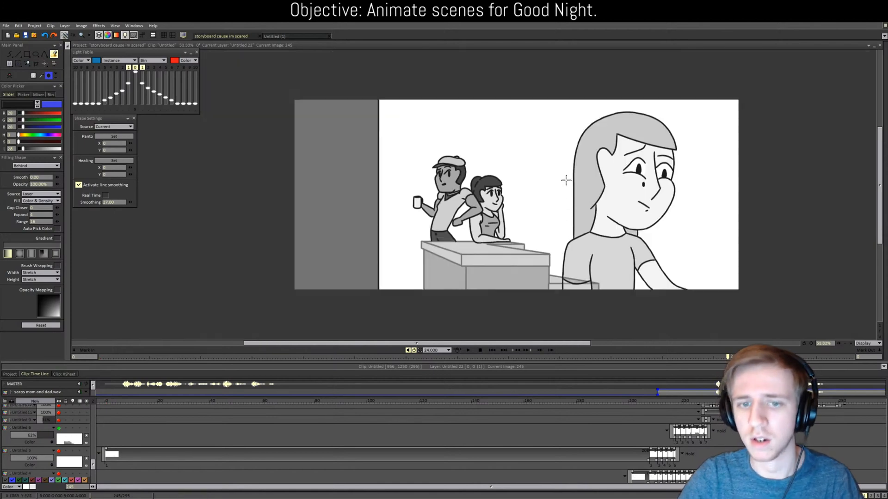
drag(722, 401, 102, 417)
drag(93, 473, 93, 409)
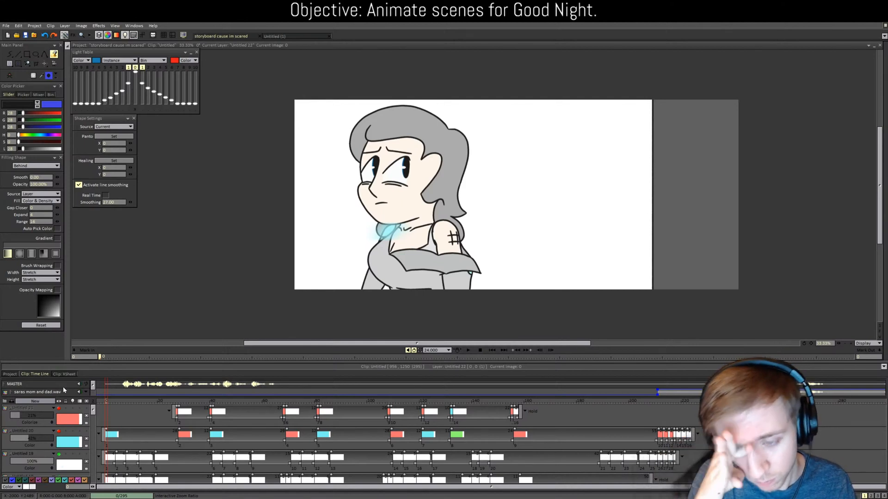
Step: Create a new blank project and select the freehand pencil tool
click(8, 35)
click(332, 233)
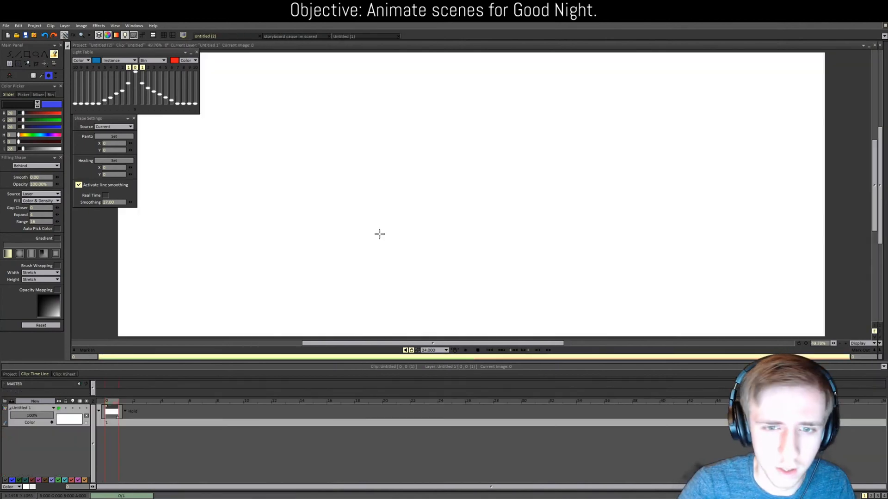
drag(384, 343, 375, 344)
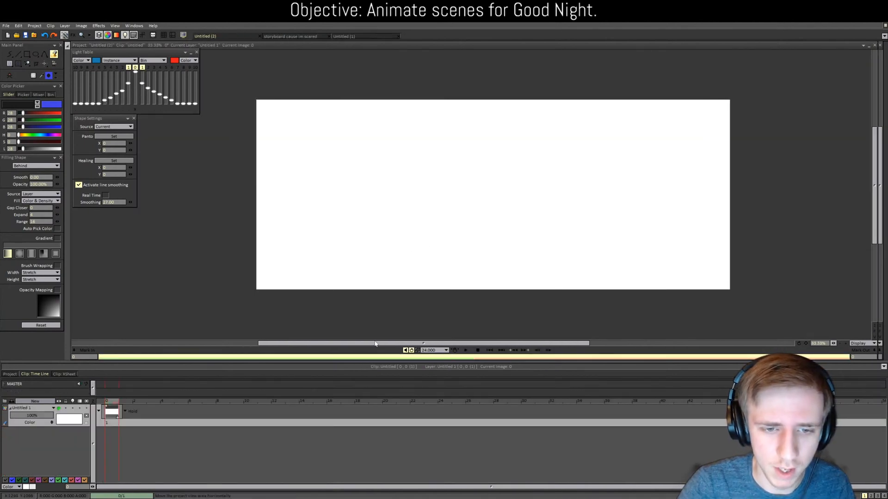
click(10, 55)
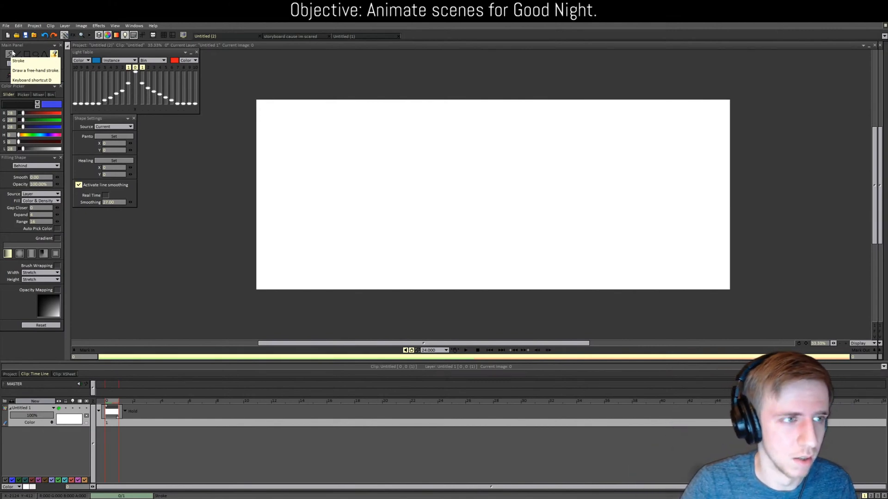
click(17, 54)
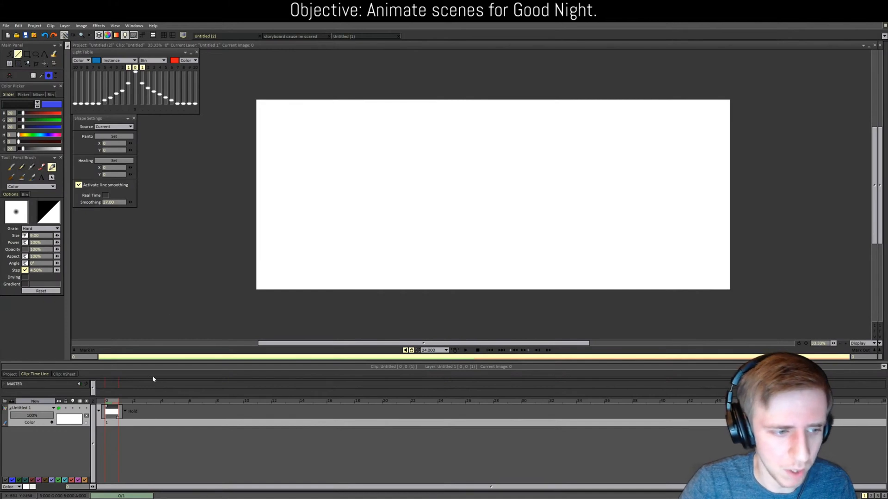
Step: Add a second clip, open its timeline, and draw a long horizontal line across the lower canvas
click(7, 375)
double_click(221, 396)
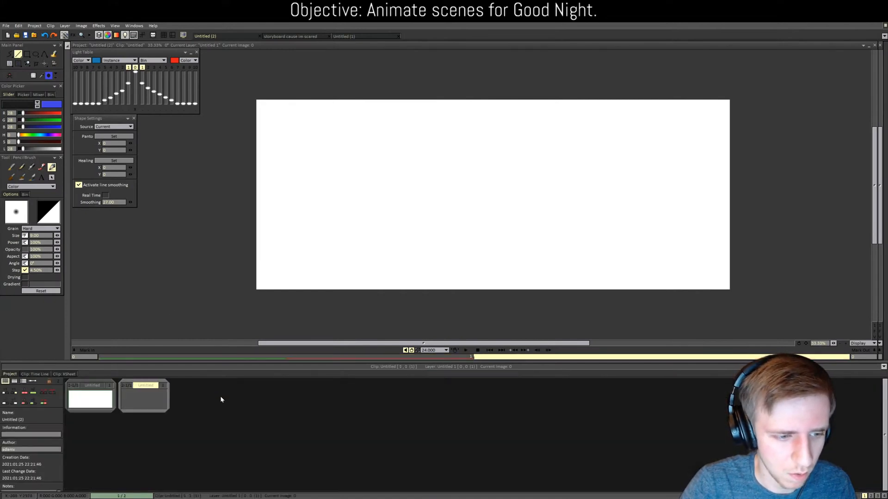
double_click(90, 396)
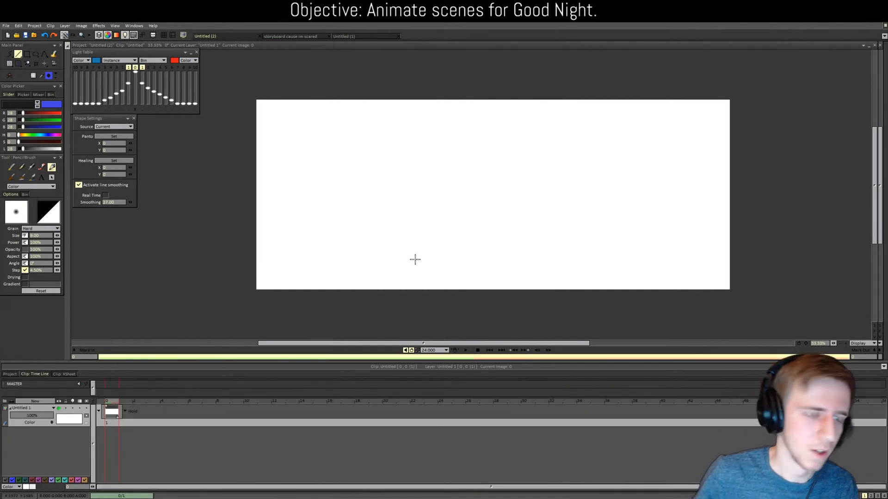
mouse_move(254, 262)
mouse_down()
mouse_move(626, 248)
mouse_move(652, 261)
mouse_up()
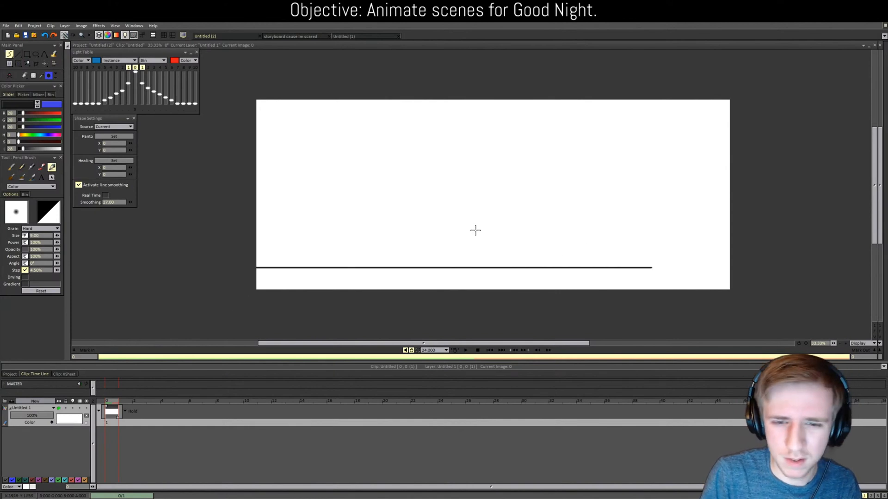
Step: Undo the extra loop and diagonal strokes, then save the 'storyboard cause im scared' project
mouse_move(476, 229)
mouse_down()
mouse_move(578, 237)
mouse_move(564, 224)
mouse_move(538, 244)
mouse_up()
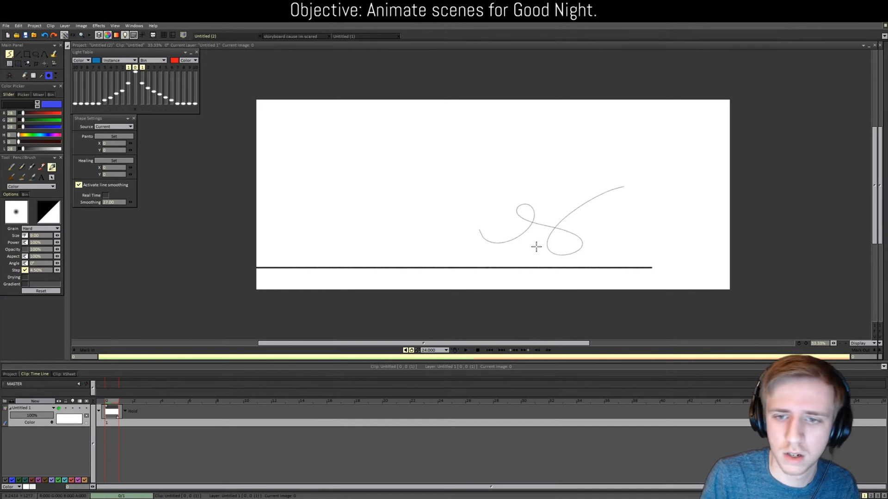
mouse_move(536, 213)
mouse_down()
mouse_move(561, 182)
mouse_move(536, 213)
mouse_up()
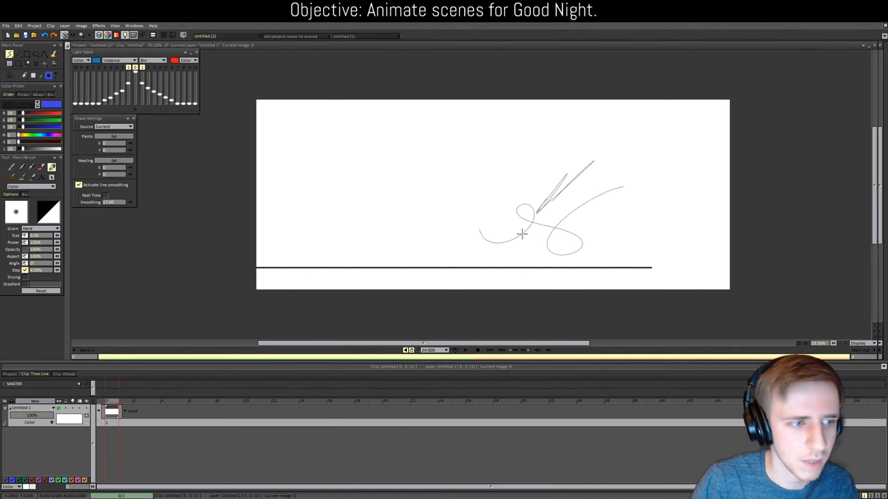
key(ctrl+z)
key(ctrl+z)
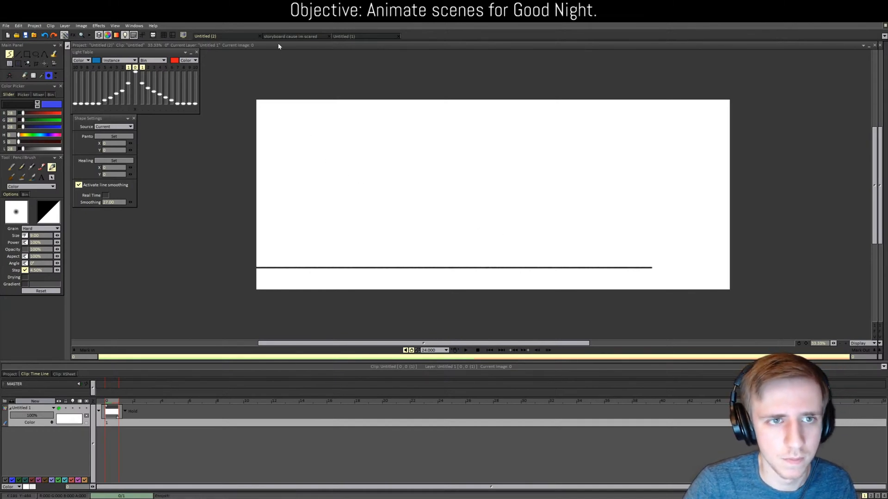
click(291, 36)
key(ctrl+s)
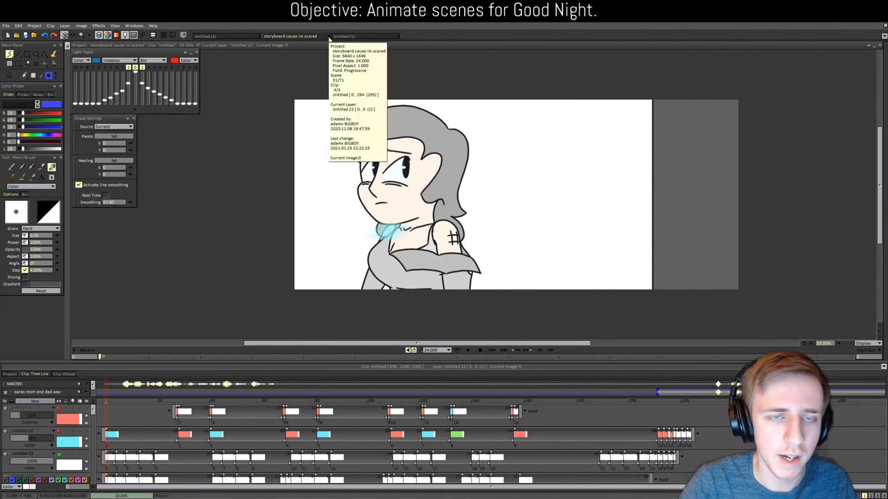
Step: Quit TVPaint from the Untitled (2) project, leaving without saving it
click(214, 35)
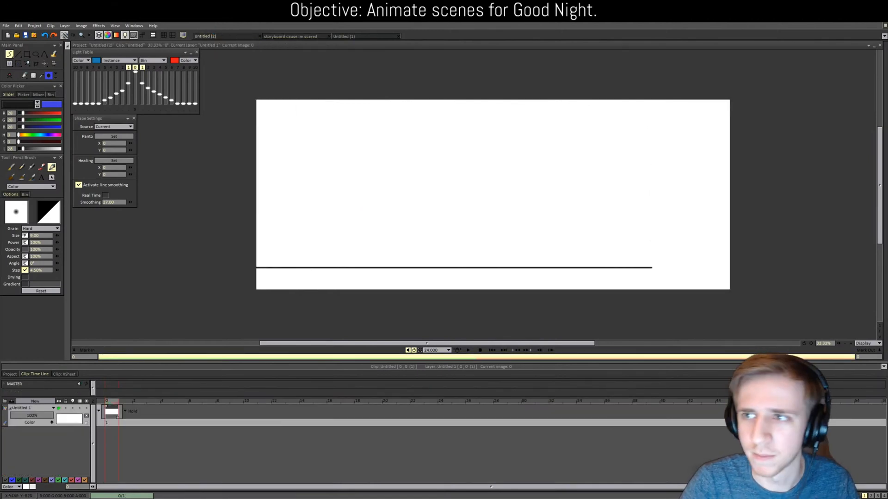
key(alt+F4)
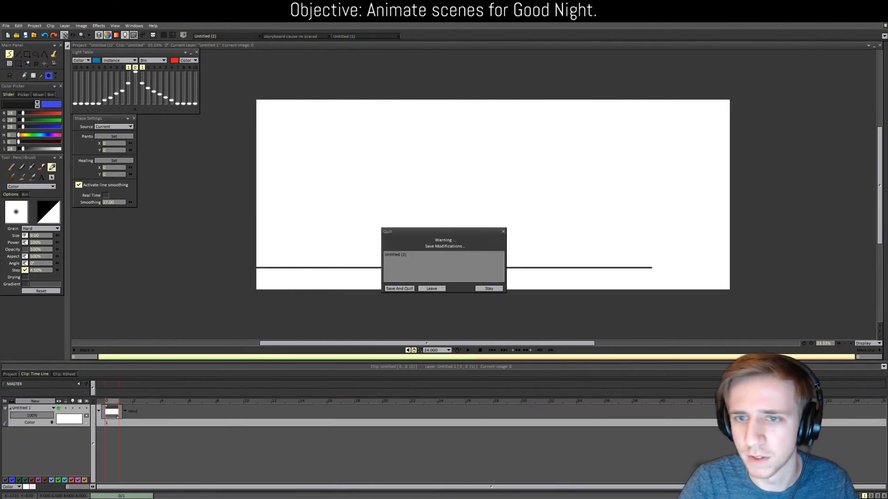
click(431, 289)
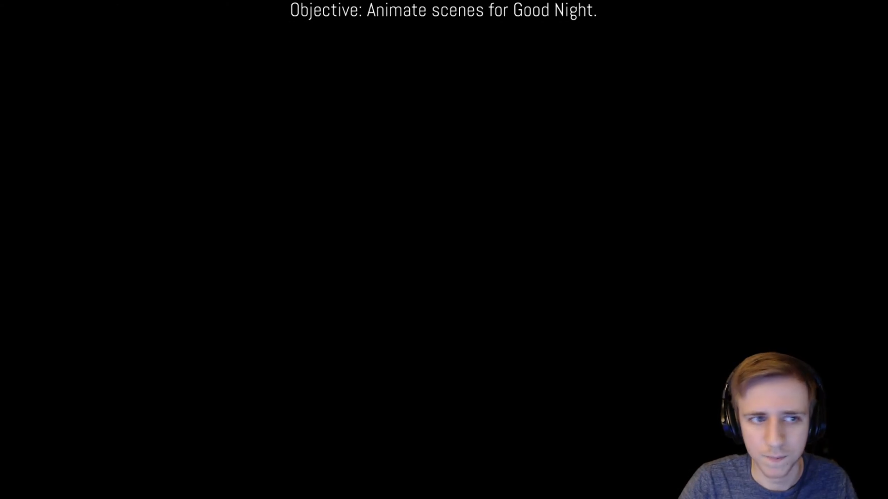
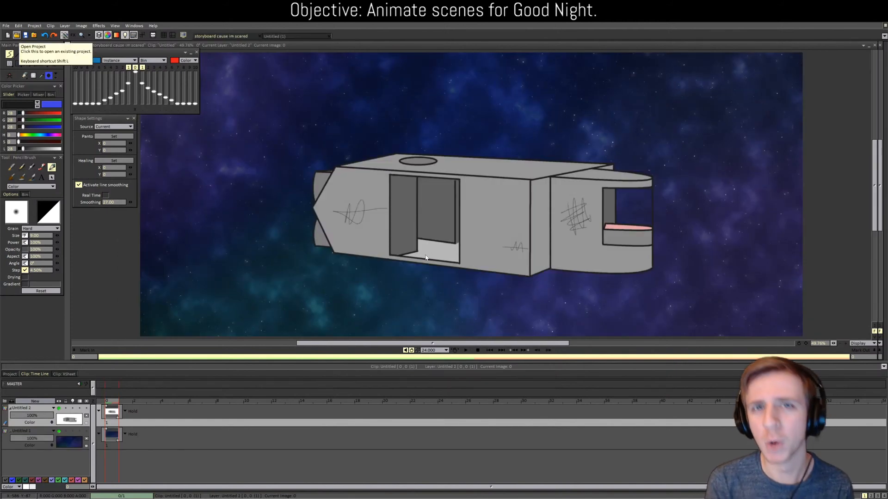
Step: Show the storyboard's clip thumbnail grid and scroll down to the later scenes
click(15, 375)
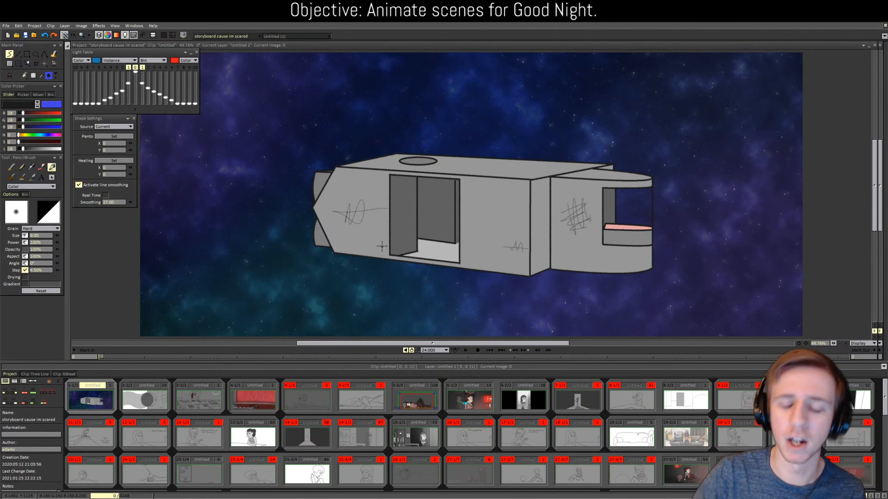
scroll(363, 448, down, 1)
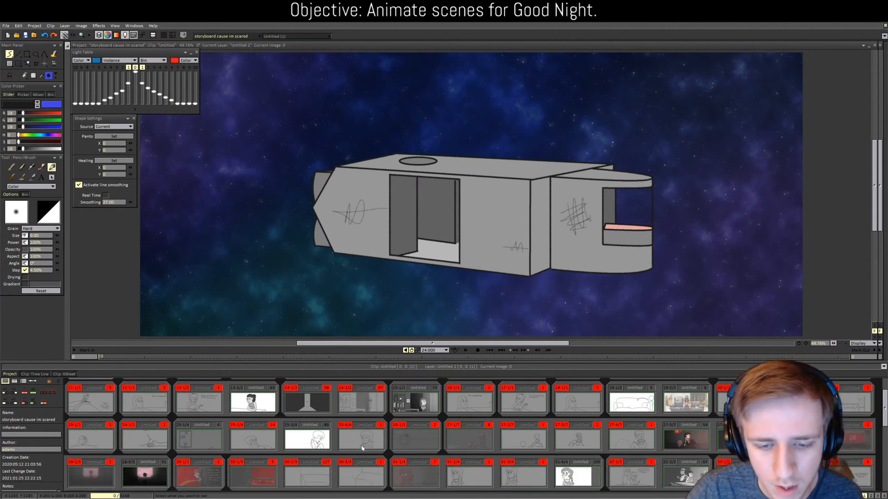
scroll(362, 447, down, 1)
scroll(358, 445, down, 1)
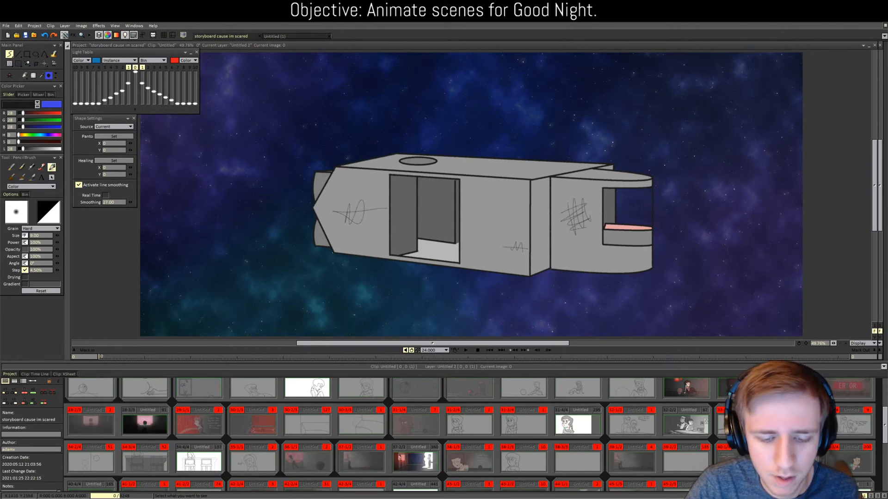
Step: Open clip 37-2/2, zoom its timeline to about 100 frames, then return to the thumbnails
scroll(407, 444, down, 1)
double_click(411, 440)
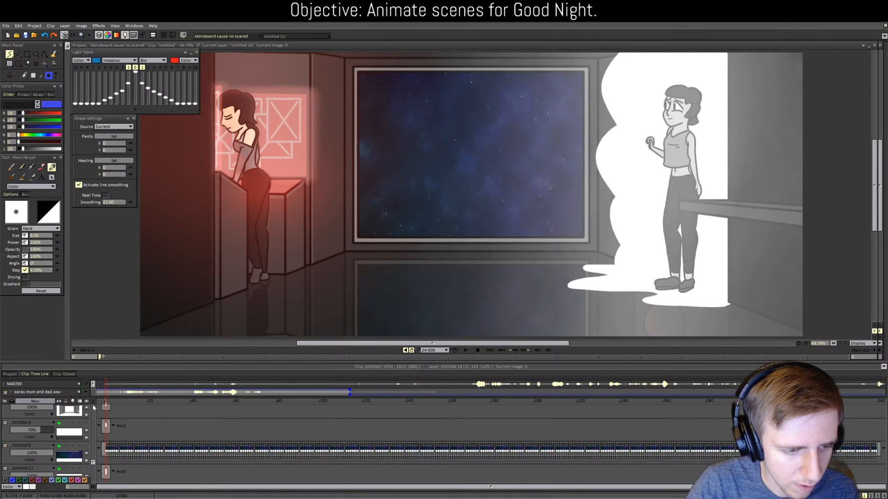
drag(93, 401, 106, 401)
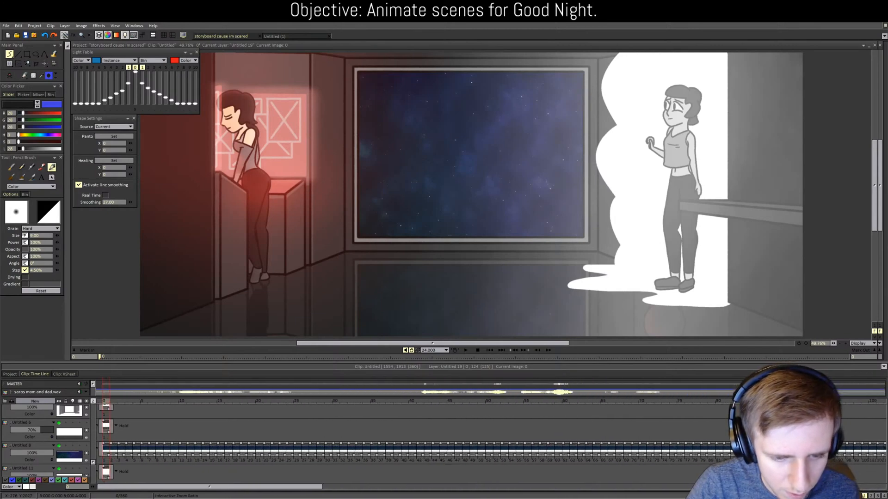
drag(242, 487, 807, 486)
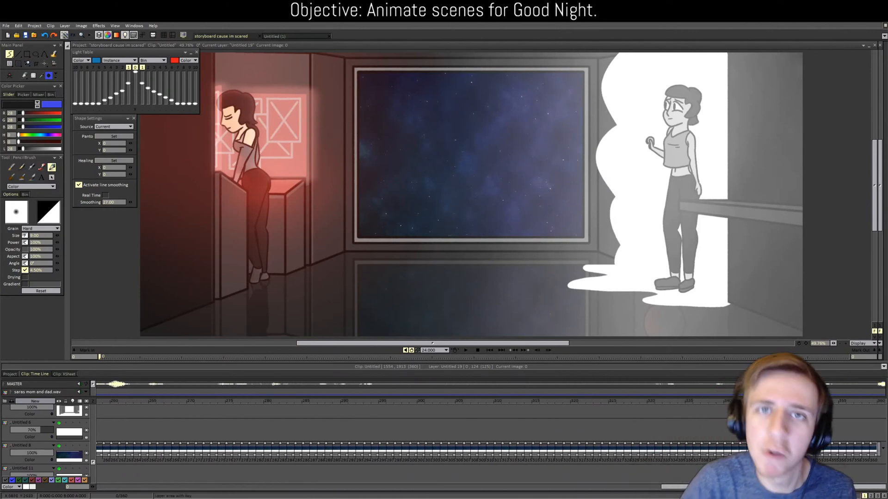
click(12, 375)
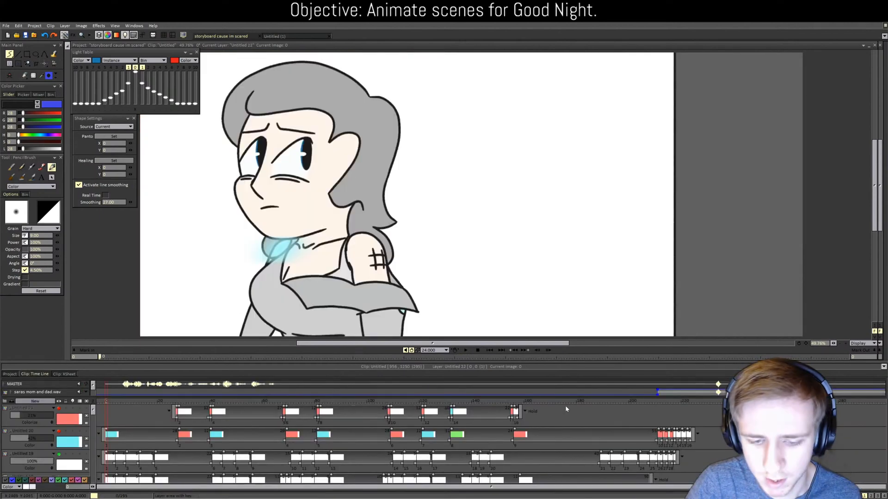
Step: Open clip 31-4/4 with the girl close-up and start a new project
double_click(566, 406)
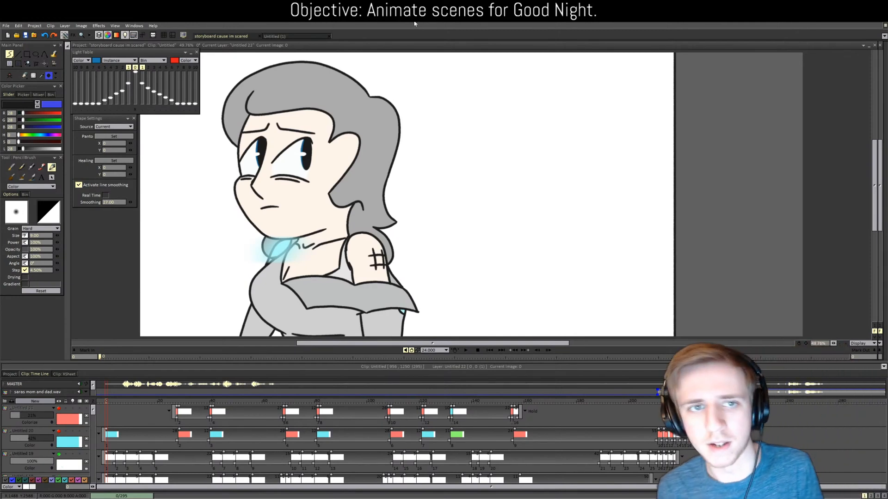
click(7, 35)
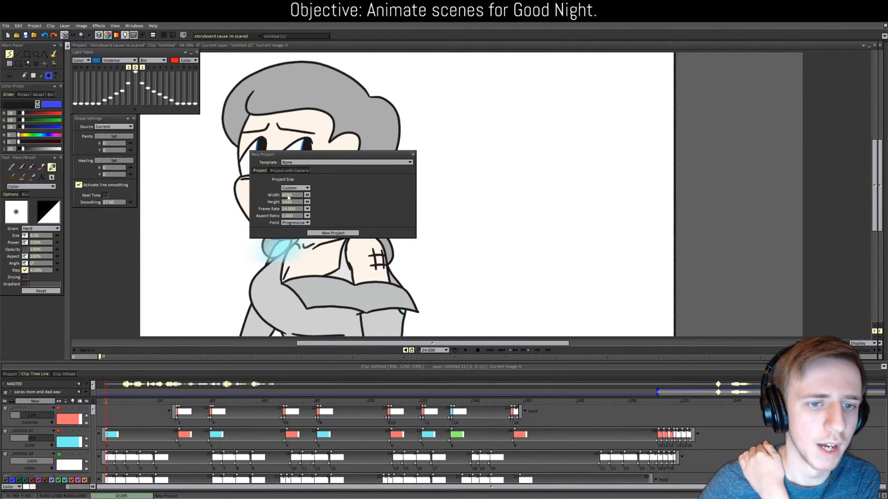
Step: Create the blank new project and draw a straight horizontal line across the canvas bottom
click(326, 230)
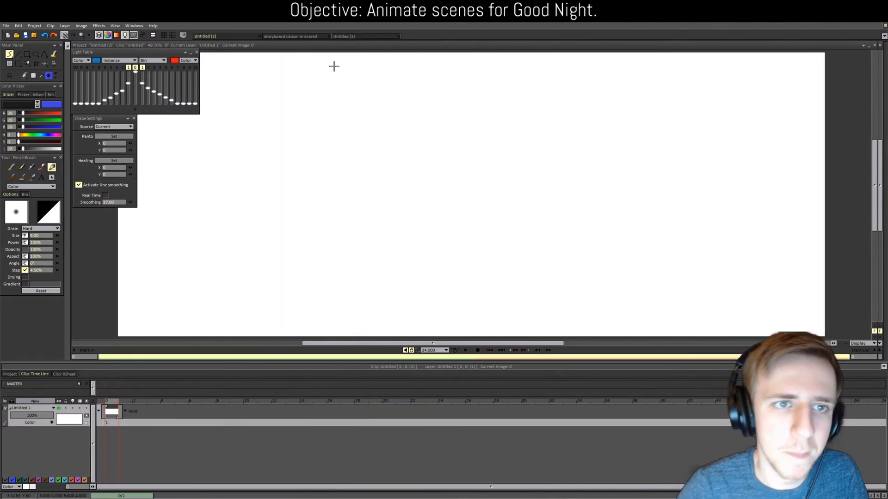
click(291, 36)
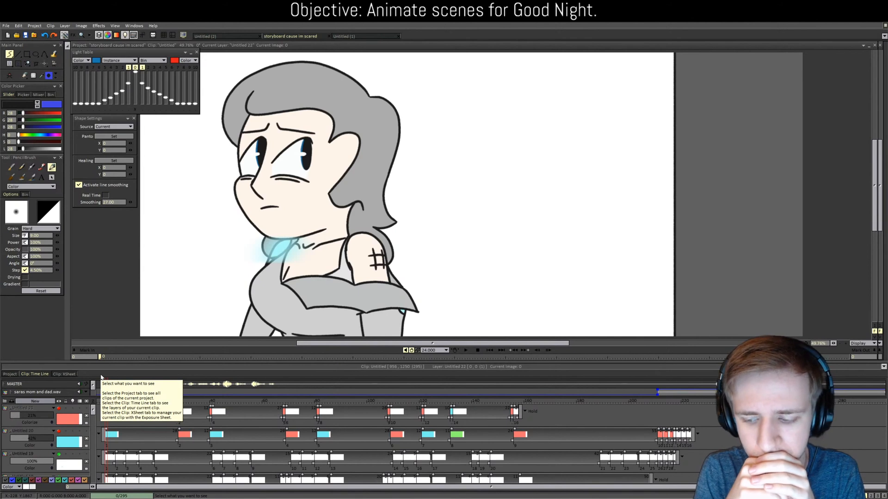
click(18, 54)
click(235, 37)
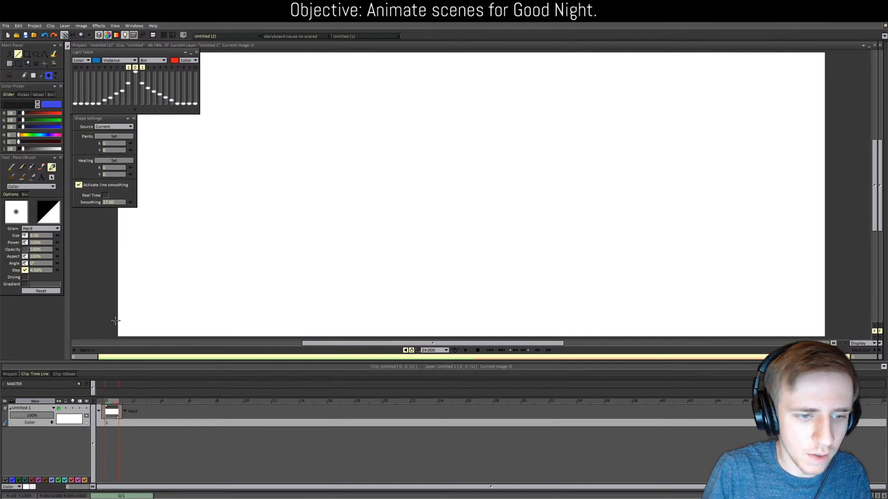
drag(119, 322, 828, 322)
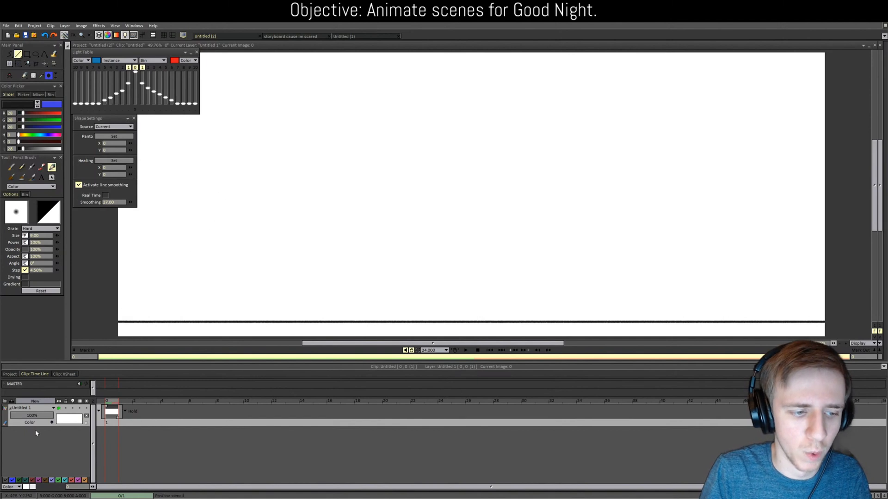
Step: Lower the layer opacity to about 51% and draw a second horizontal line higher up
drag(42, 420, 32, 420)
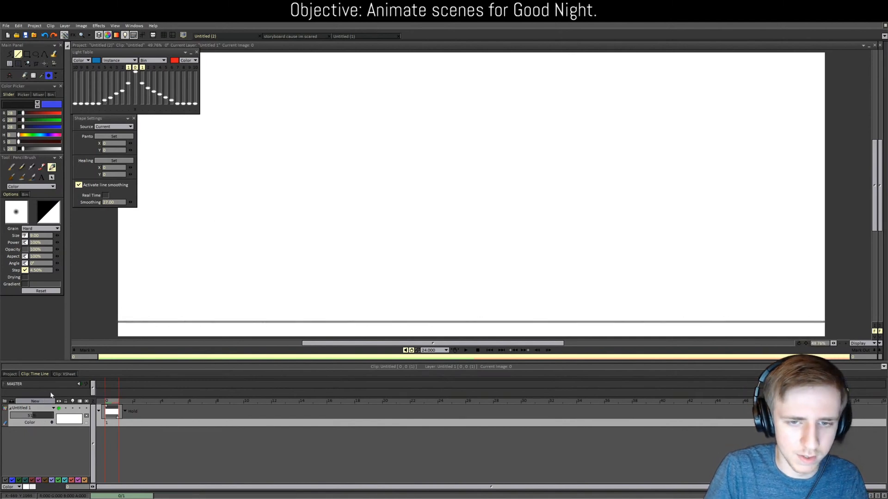
drag(104, 292, 804, 298)
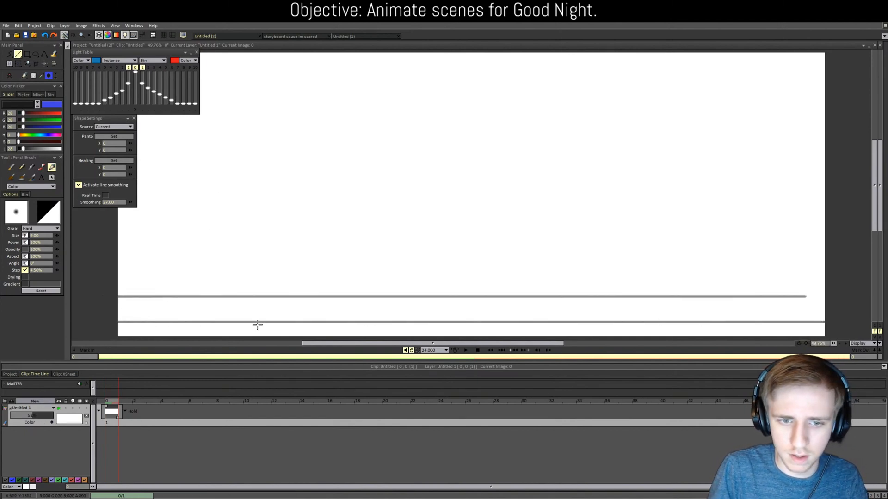
key(ctrl+z)
drag(104, 297, 871, 301)
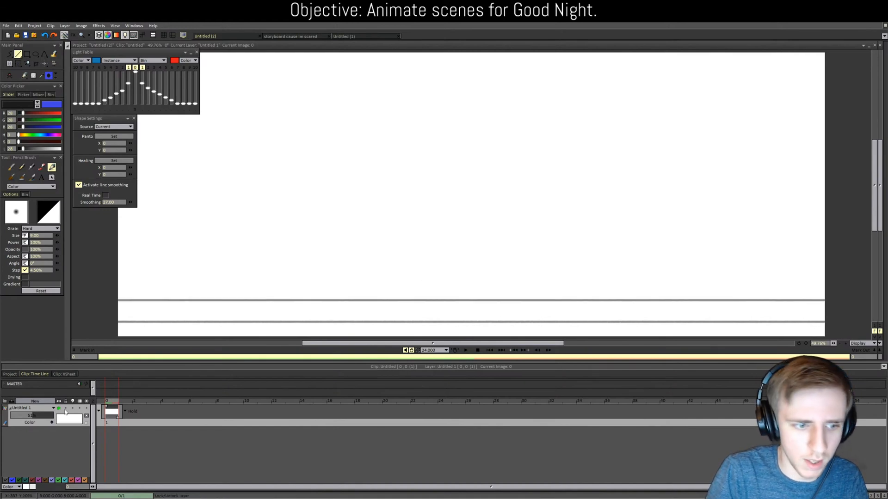
Step: Add a second layer to the new project and switch back to the storyboard
click(35, 401)
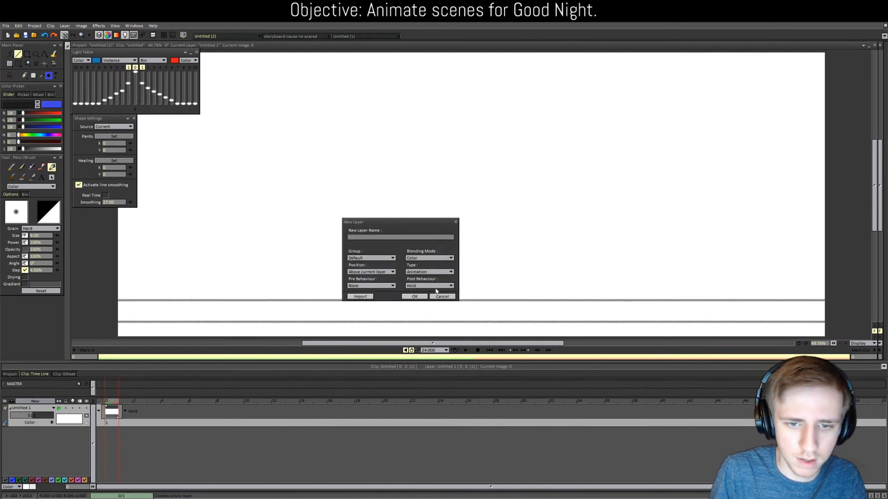
click(414, 297)
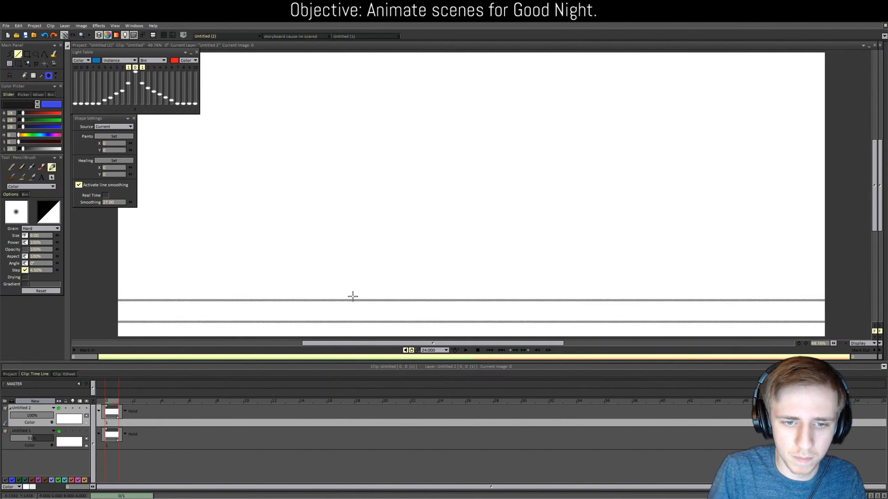
scroll(352, 296, down, 1)
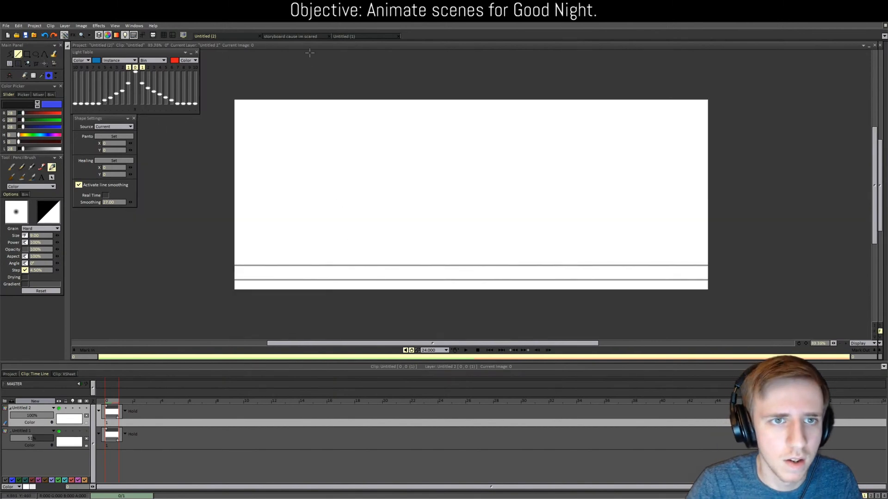
click(296, 36)
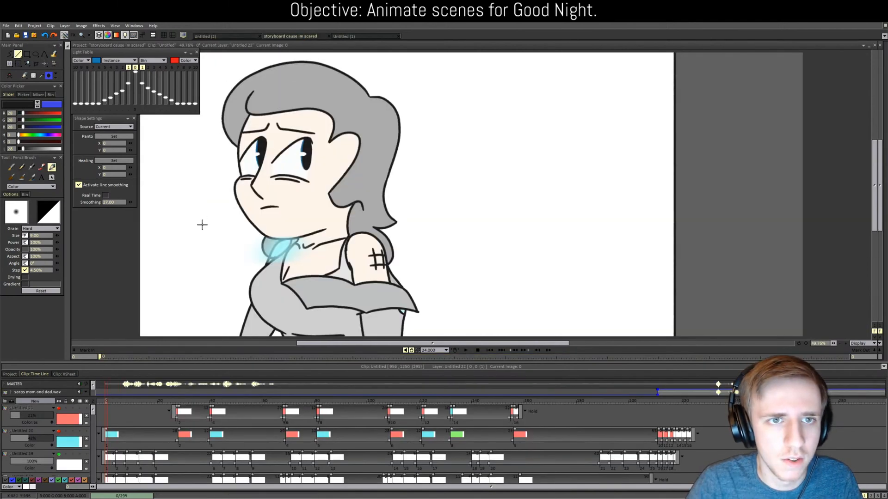
Step: Select clip 37-2/2, the red-lit room scene, and jump to frame 295 in its timeline
click(9, 374)
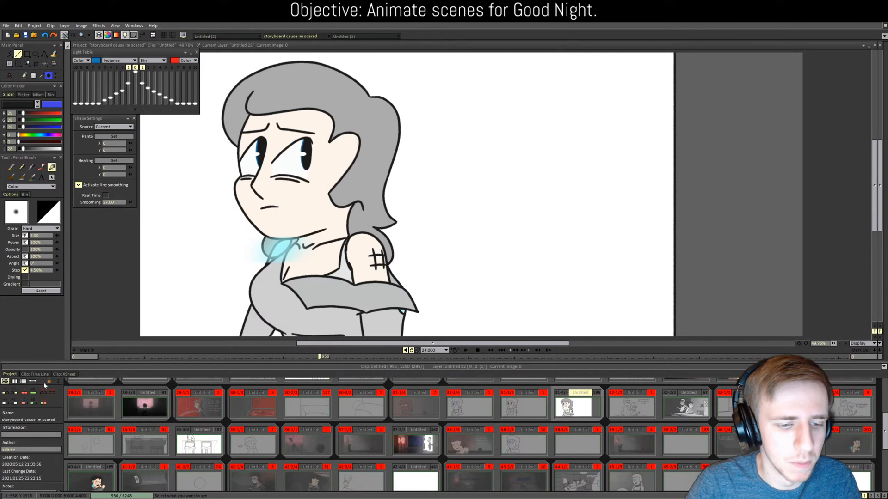
click(415, 442)
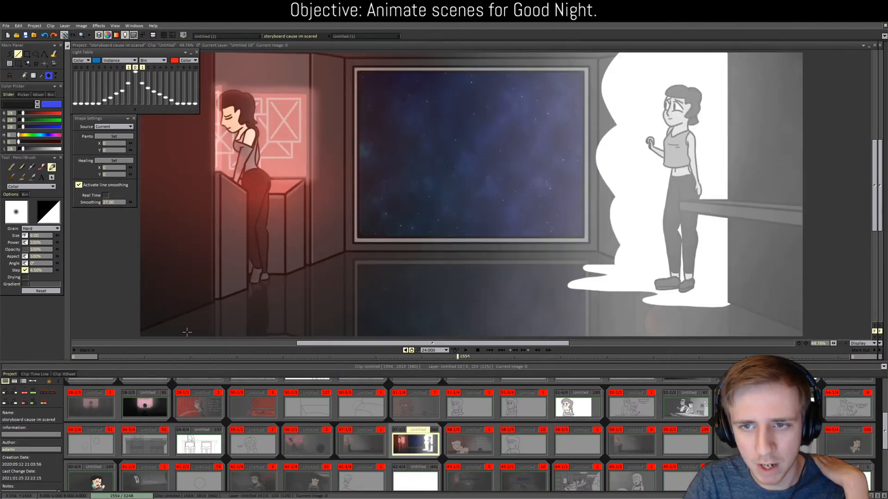
click(34, 374)
click(382, 400)
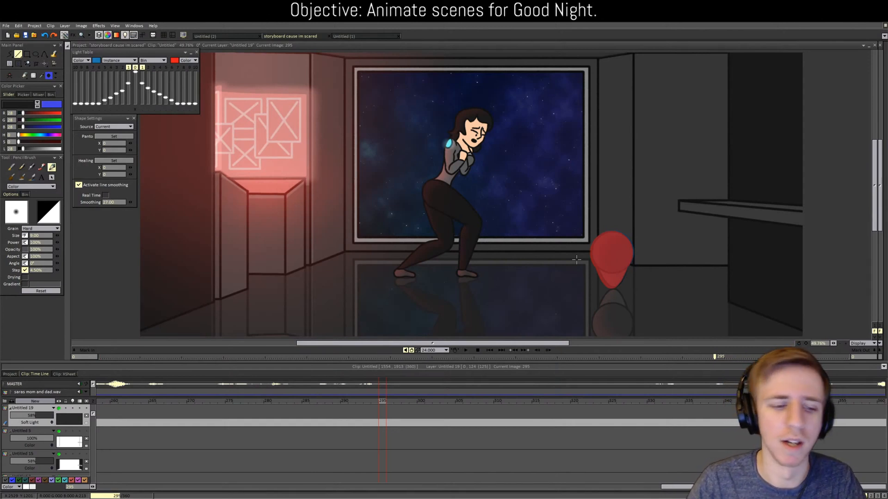
Step: Return to the thumbnail grid and open storyboard clip 3-1/1
click(10, 374)
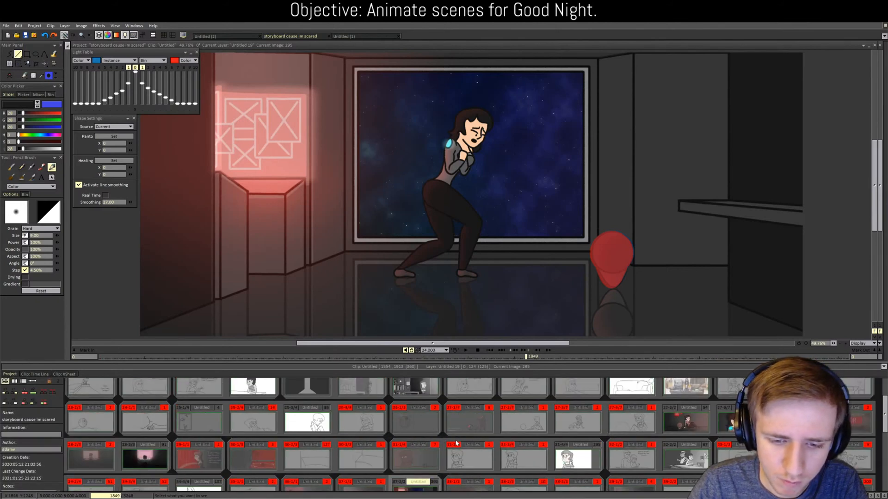
scroll(456, 442, up, 3)
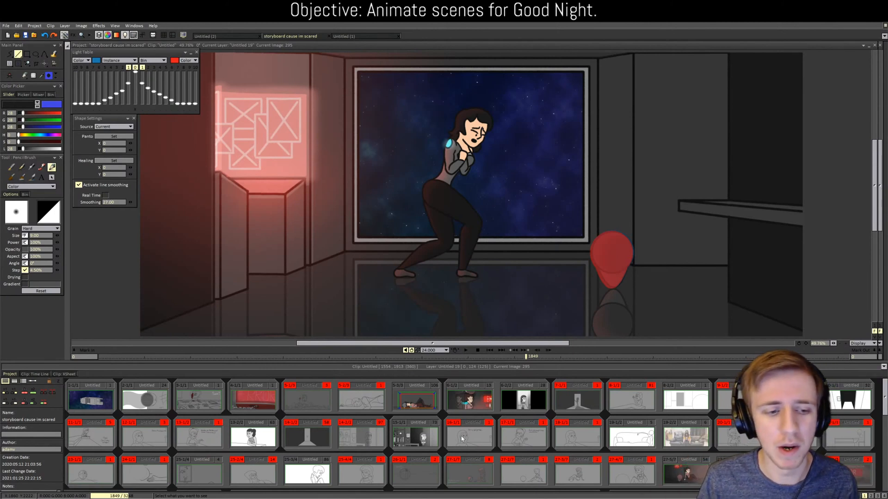
click(194, 404)
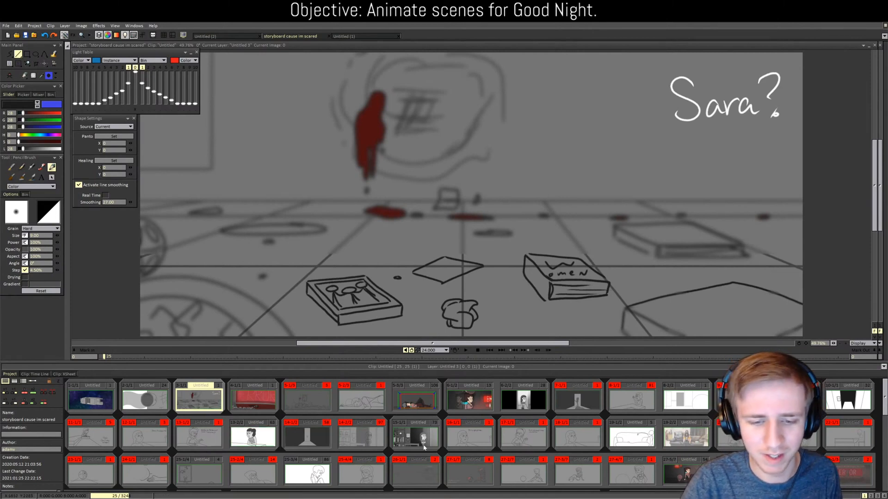
Step: Open clip 27-5/7 with the seated girl
scroll(456, 406, down, 1)
scroll(456, 406, down, 1)
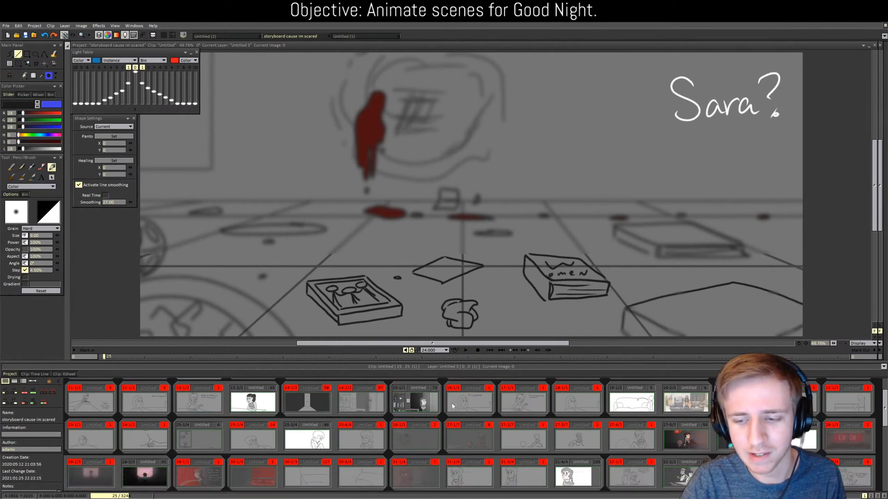
click(693, 443)
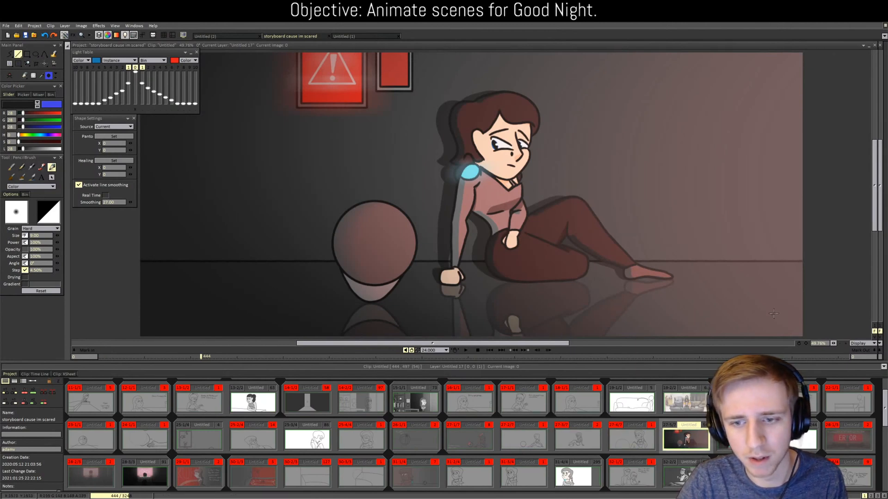
scroll(413, 432, up, 2)
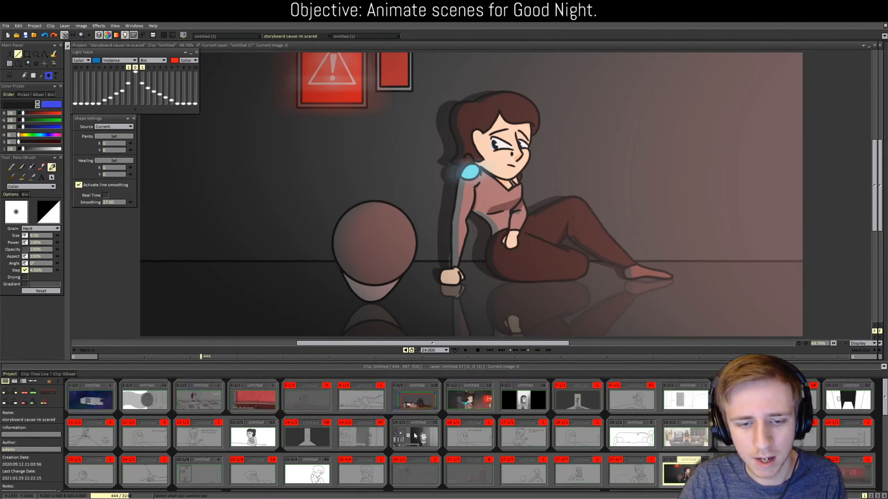
Step: Open scene 5-3/3 and make its pink helmet colour layer visible
click(415, 406)
click(33, 375)
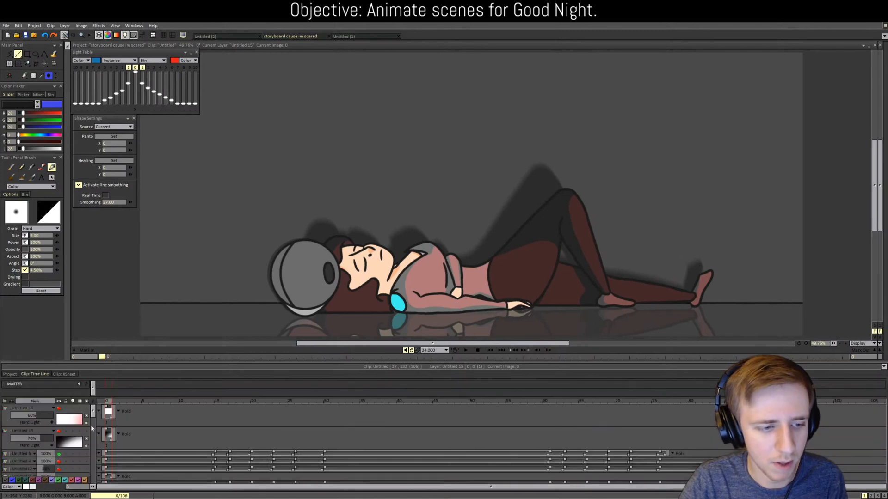
scroll(92, 429, down, 3)
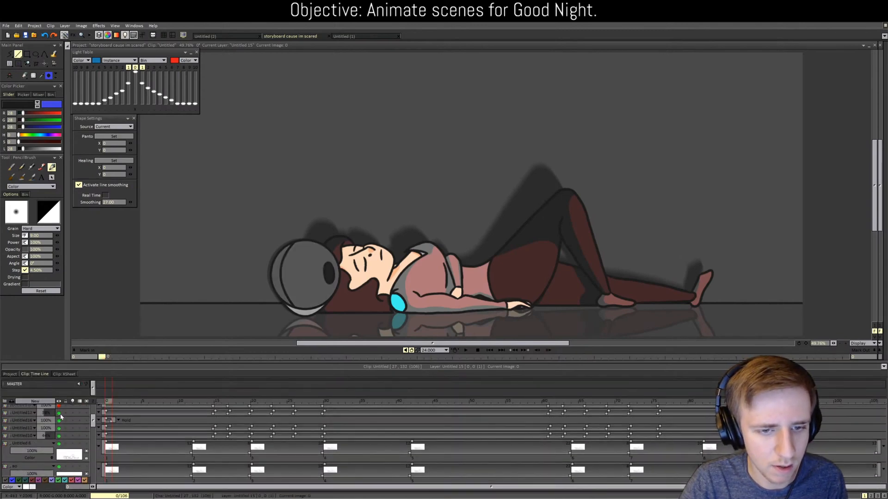
scroll(59, 414, up, 2)
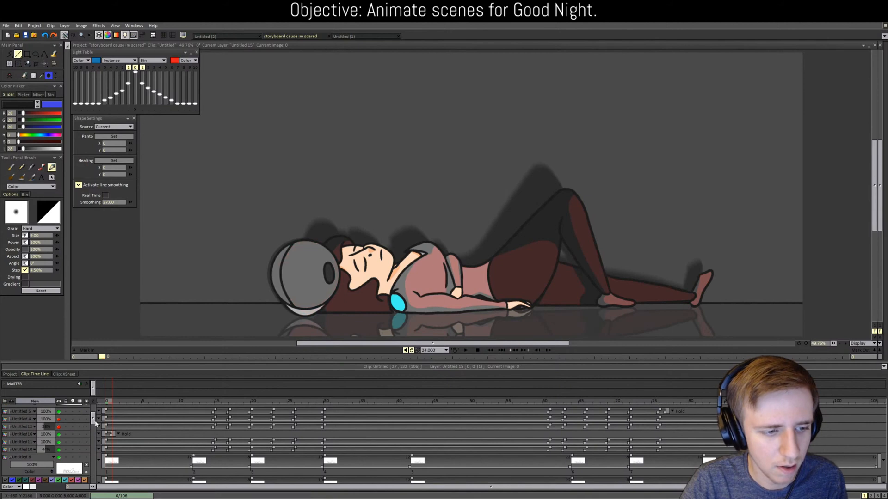
click(59, 419)
drag(94, 418, 95, 456)
Step: Briefly show the floor objects layer, hide it again, and return to the thumbnails
click(58, 406)
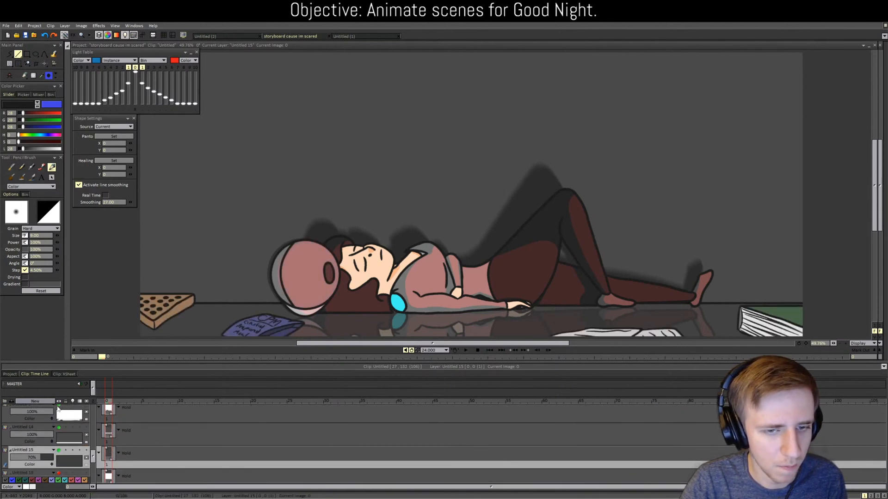
scroll(65, 444, down, 1)
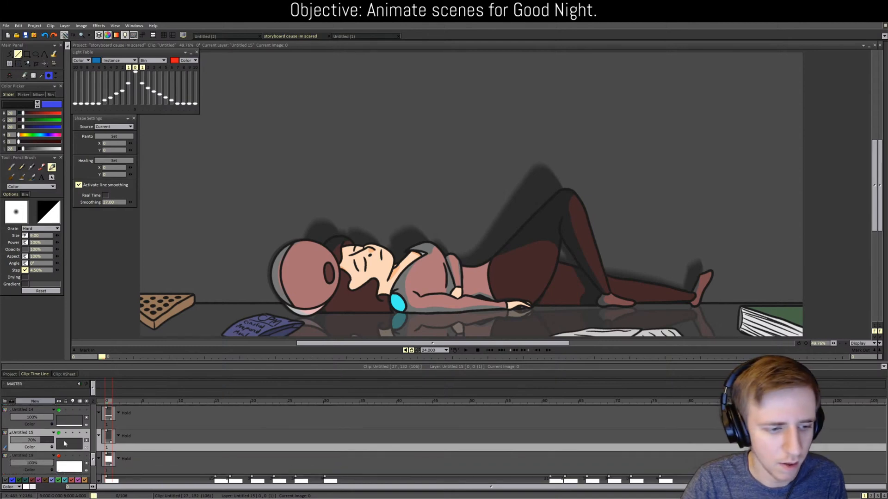
scroll(65, 444, down, 3)
scroll(66, 439, up, 4)
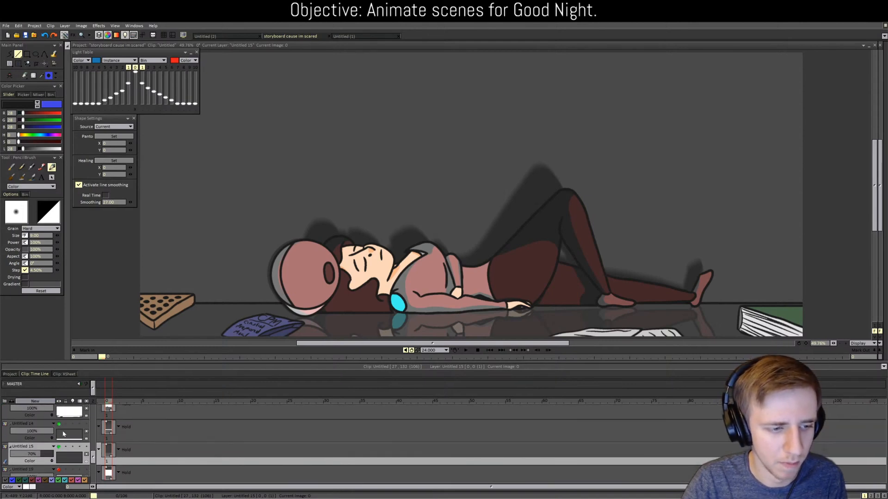
scroll(63, 433, up, 1)
click(58, 415)
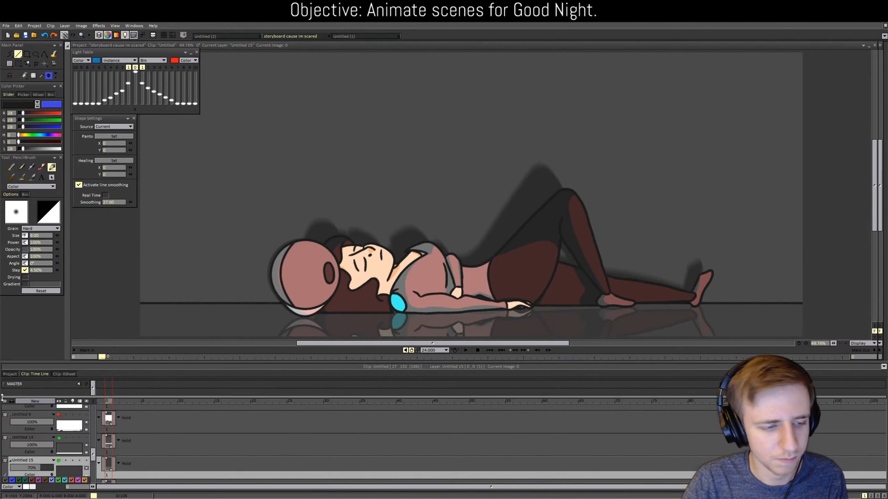
click(10, 374)
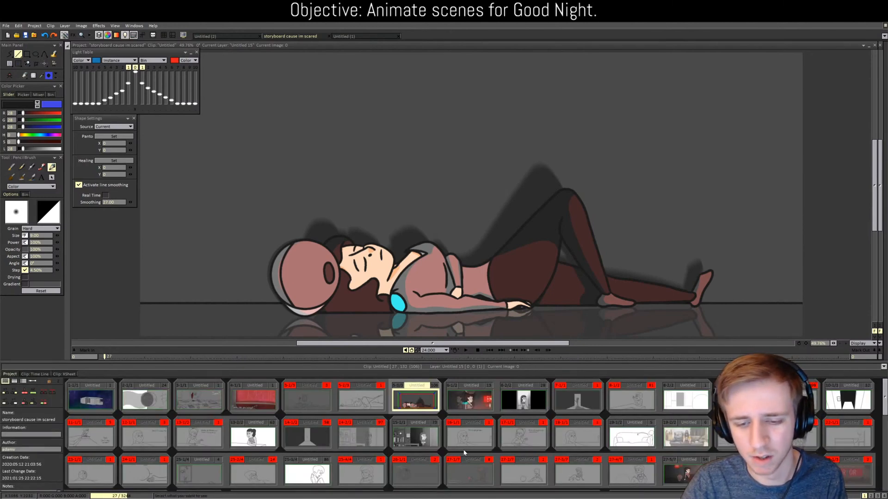
Step: Scroll through the project's clip thumbnails
scroll(461, 429, down, 5)
scroll(455, 423, down, 2)
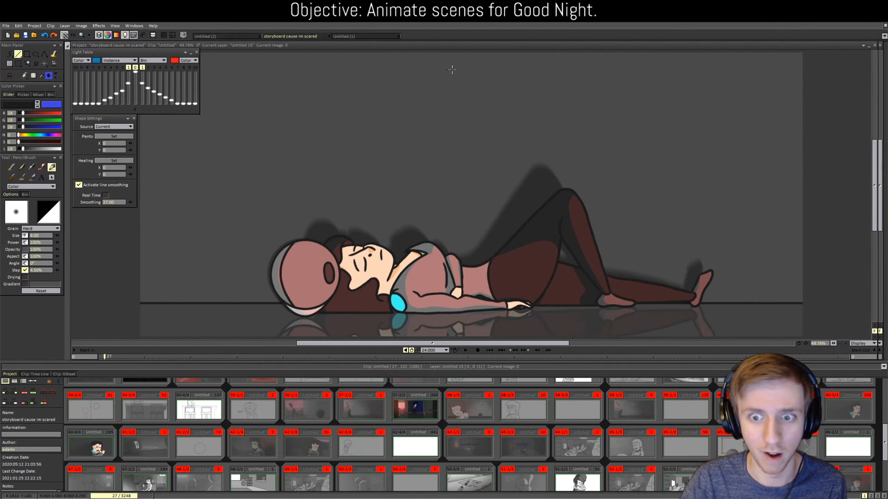
scroll(506, 161, up, 2)
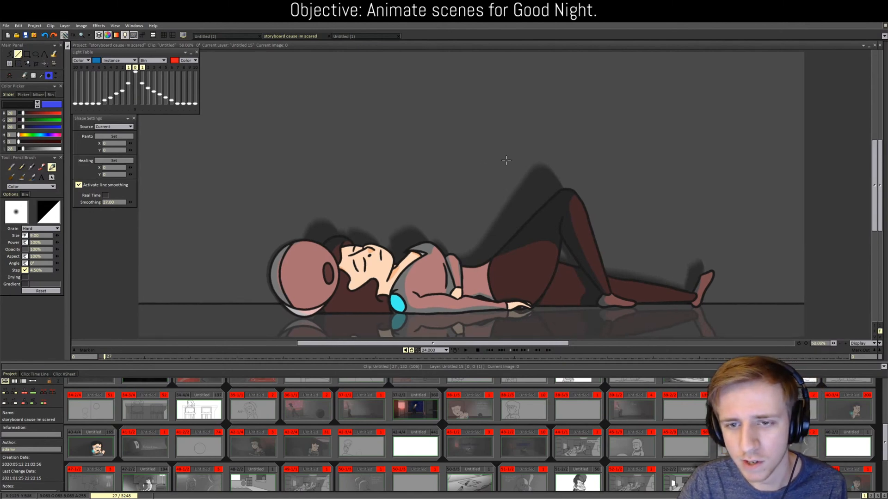
scroll(505, 160, down, 1)
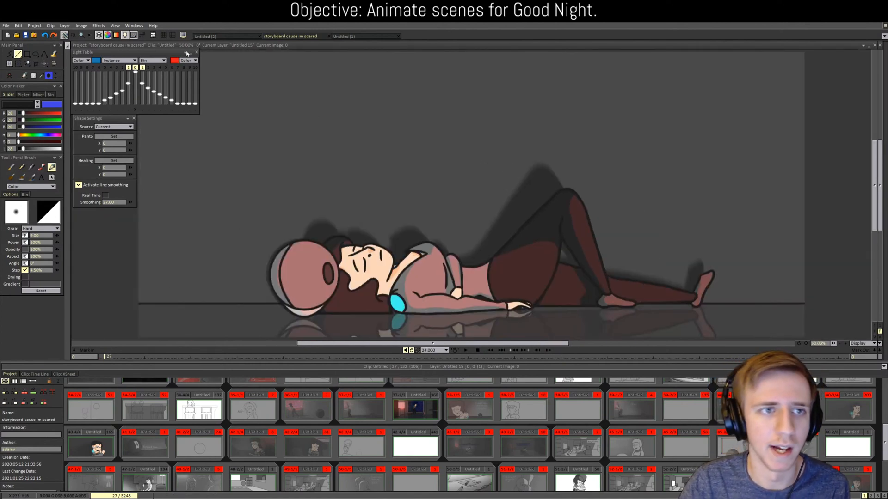
Step: Switch to the Untitled (2) project and show its layer timeline
click(222, 37)
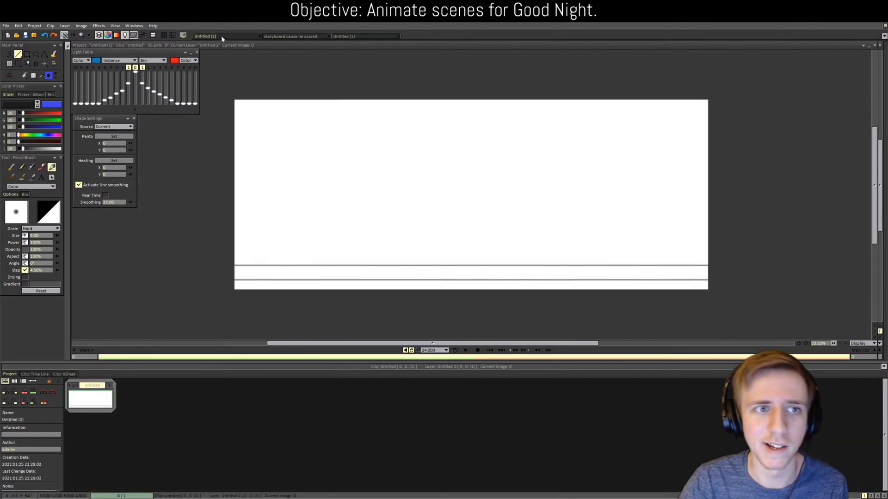
click(35, 375)
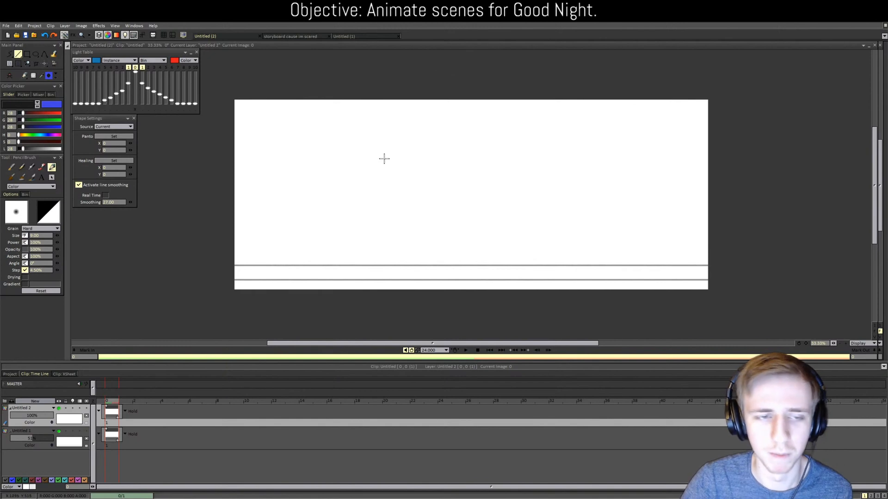
scroll(380, 205, up, 1)
scroll(371, 209, down, 1)
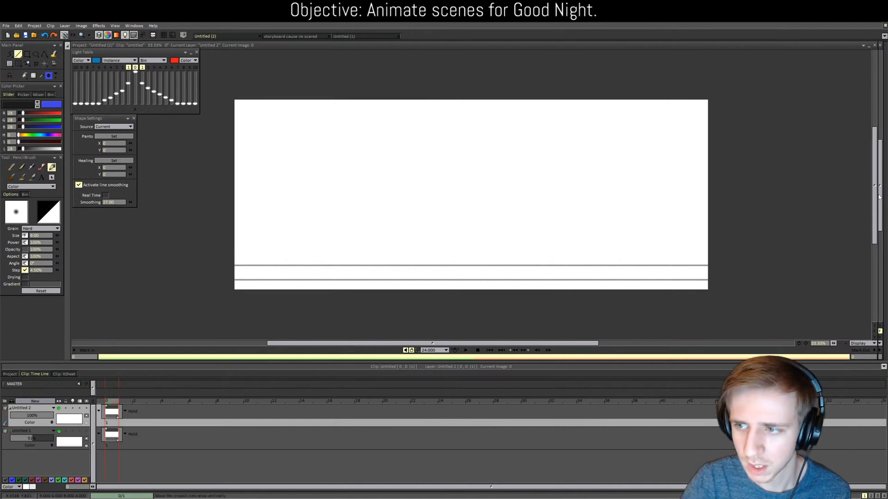
drag(875, 198, 875, 209)
scroll(594, 248, up, 1)
scroll(671, 202, down, 1)
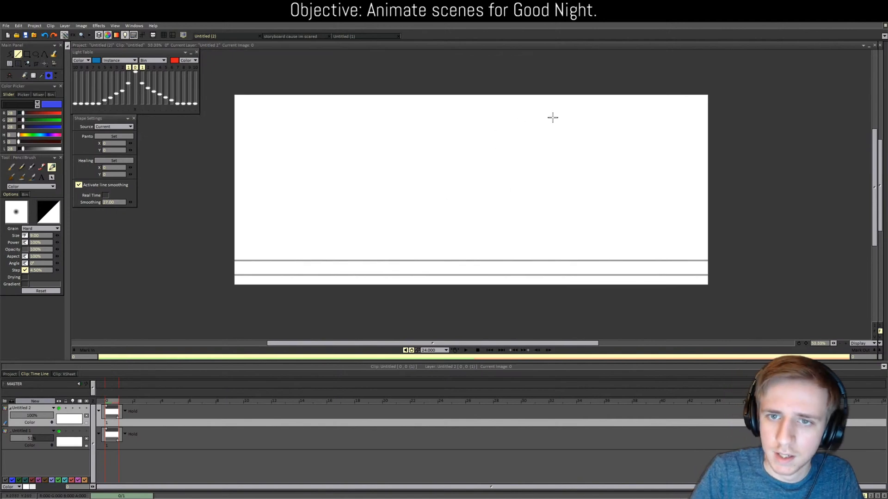
Step: Draw the right wall-corner line and a floor line running to the canvas's right edge
mouse_move(571, 90)
mouse_down()
mouse_move(575, 273)
mouse_move(723, 276)
mouse_up()
key(ctrl+z)
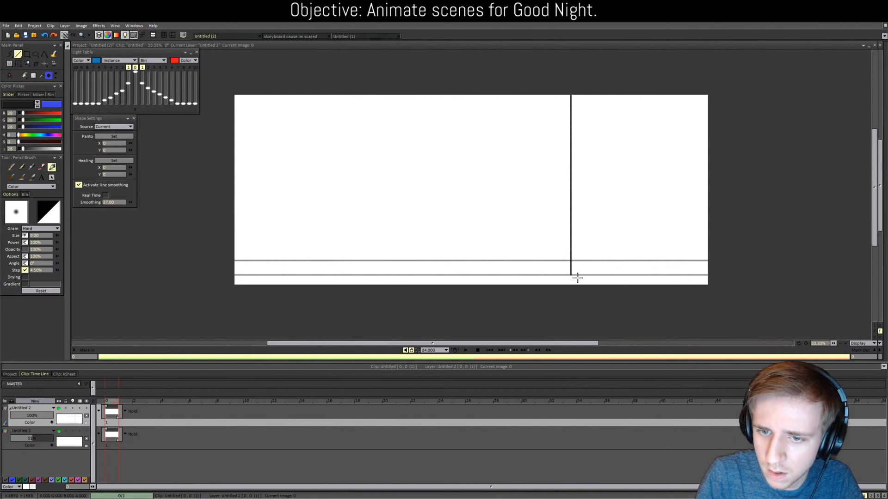
drag(570, 276, 812, 278)
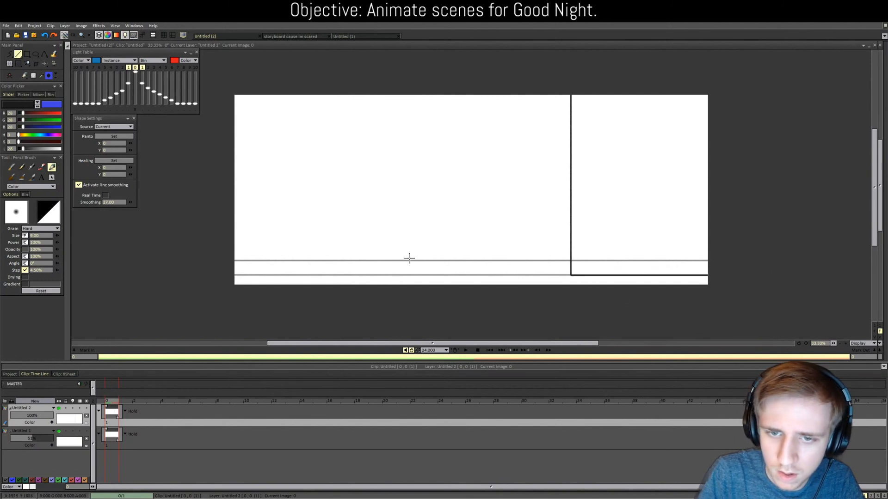
Step: Try a left vertical corner line, then remove it again
drag(386, 275, 387, 66)
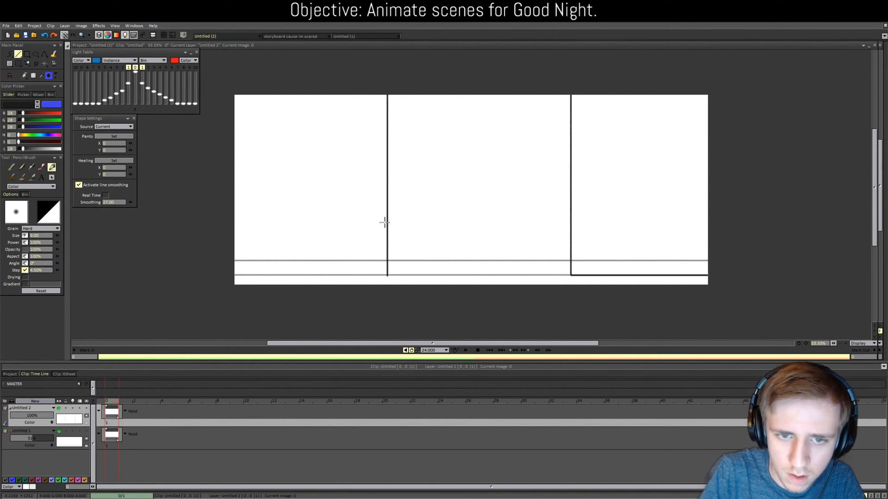
key(ctrl+z)
key(ctrl+shift+z)
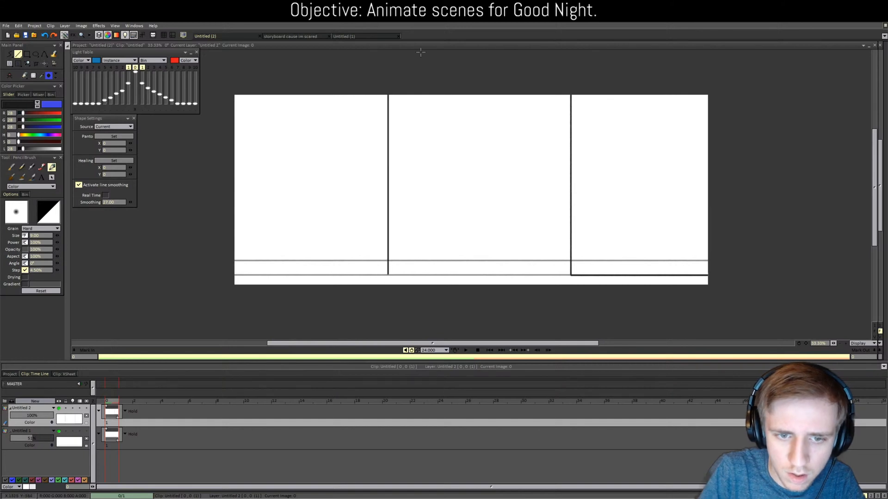
key(ctrl+z)
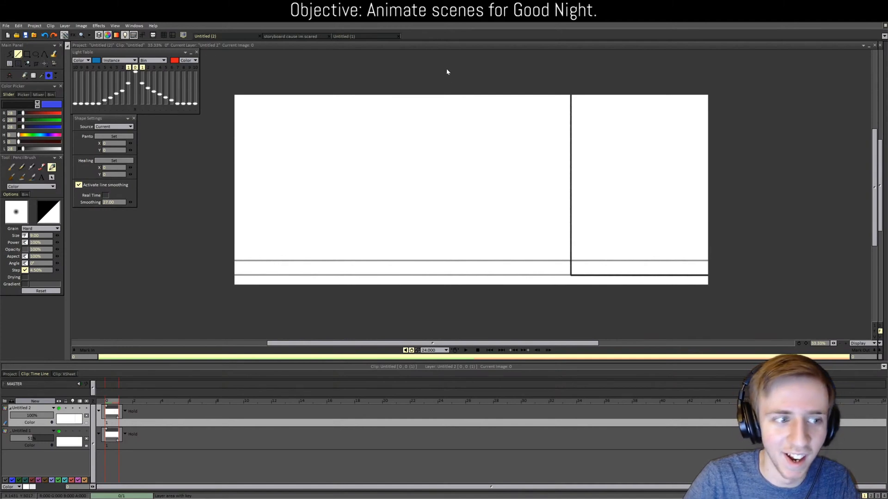
scroll(440, 156, up, 1)
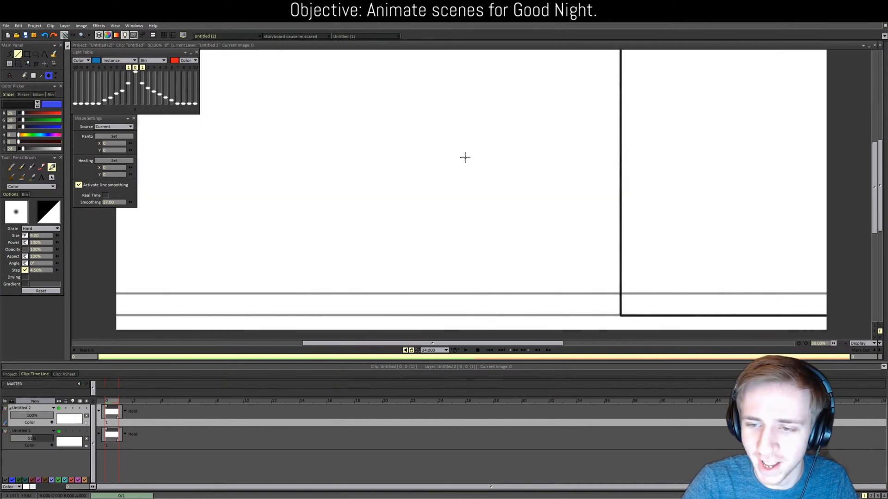
drag(873, 195, 873, 192)
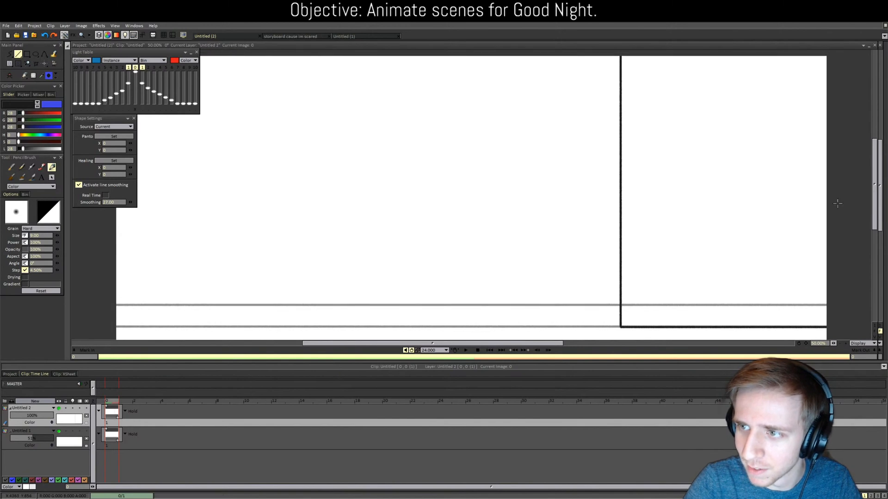
click(785, 207)
scroll(785, 208, down, 2)
scroll(785, 207, up, 1)
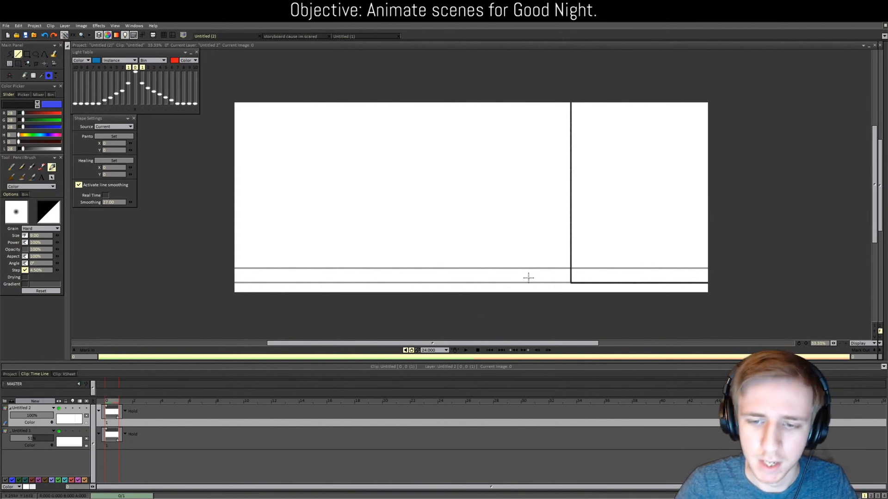
Step: Draw the left vertical wall-corner line and floor line, discarding a trial slanted floor edge
scroll(530, 277, up, 1)
scroll(497, 262, down, 1)
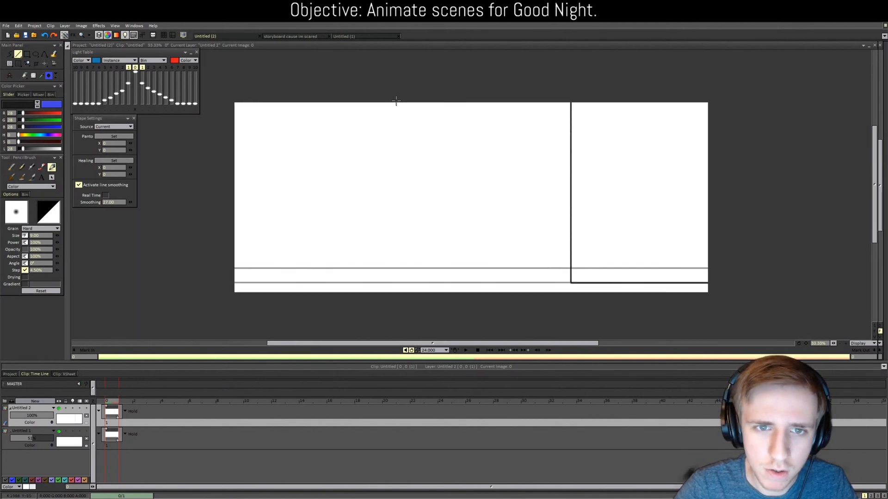
drag(395, 101, 401, 281)
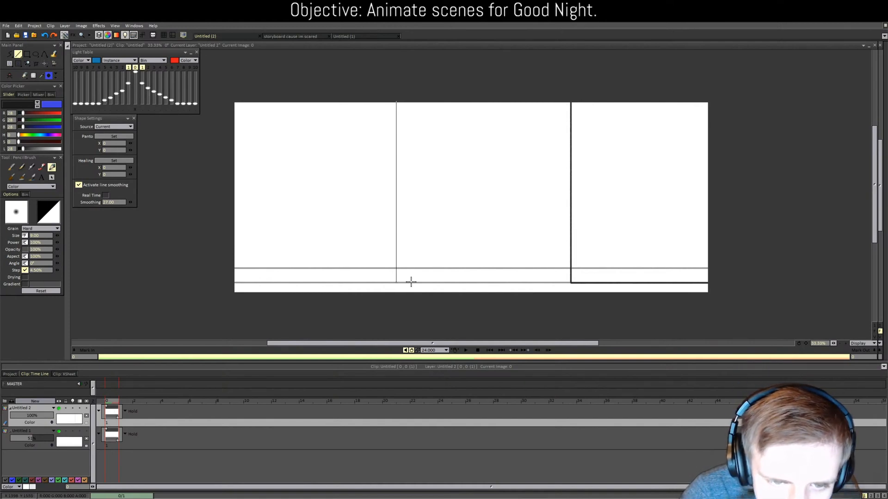
drag(411, 281, 195, 283)
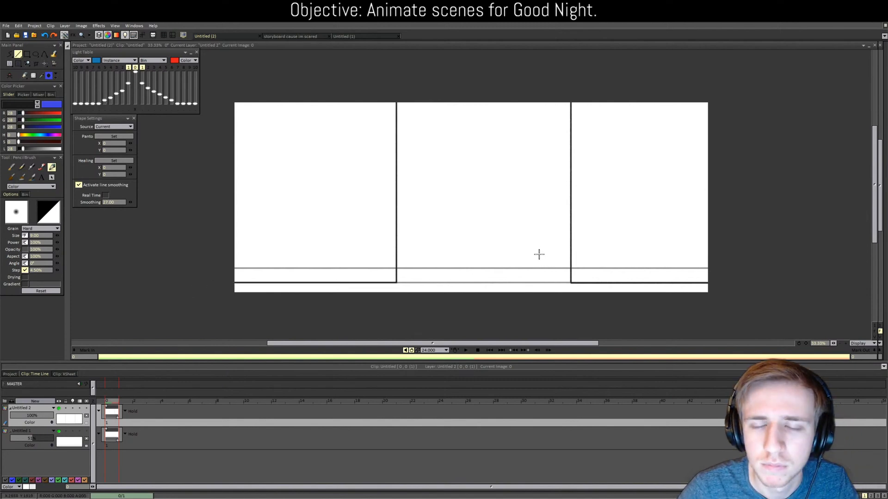
scroll(486, 273, up, 1)
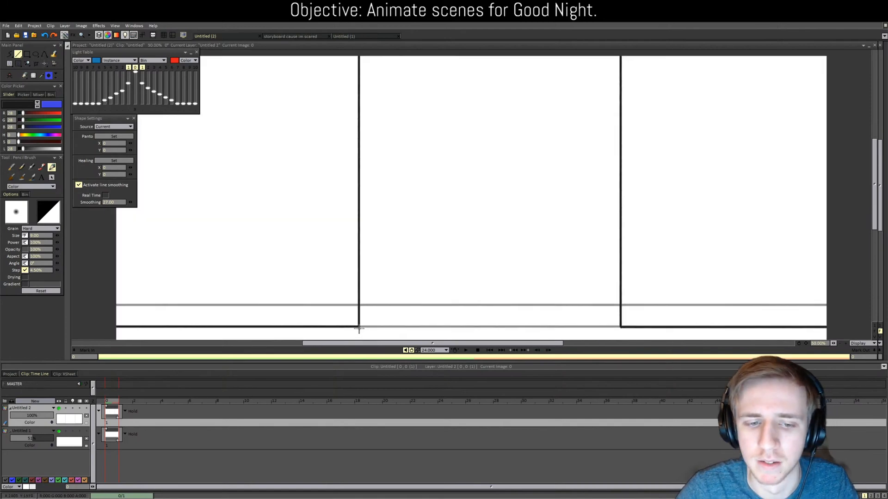
mouse_move(358, 327)
mouse_down()
mouse_move(391, 303)
mouse_move(568, 315)
mouse_move(589, 307)
mouse_move(393, 304)
mouse_up()
key(ctrl+z)
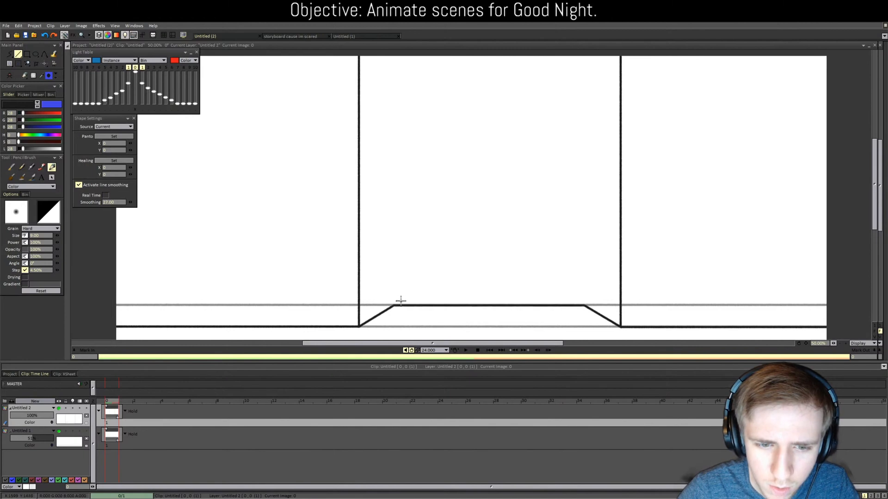
Step: Draw a vertical line from the left diagonal's top up to the canvas top, redoing it once
scroll(426, 281, down, 1)
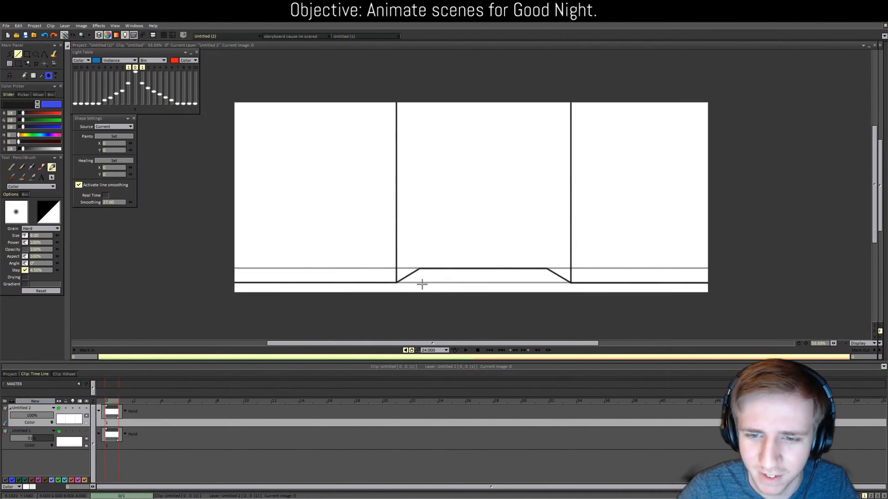
scroll(422, 284, up, 1)
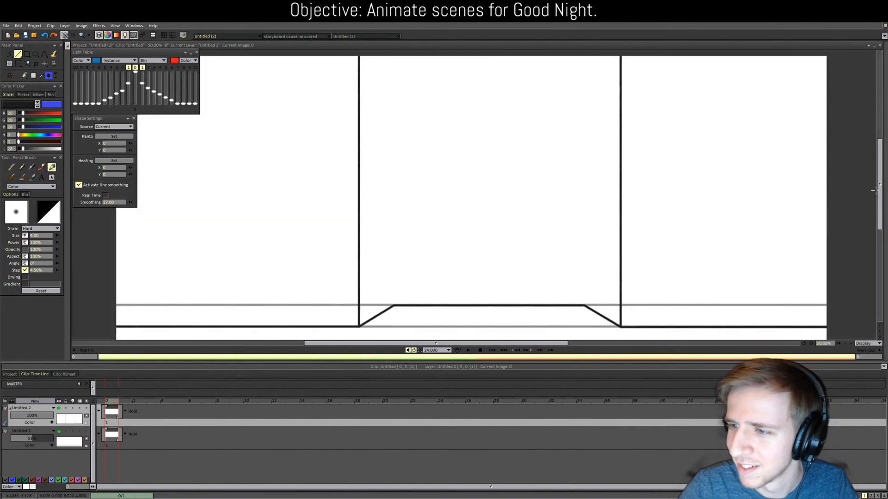
drag(880, 192, 880, 190)
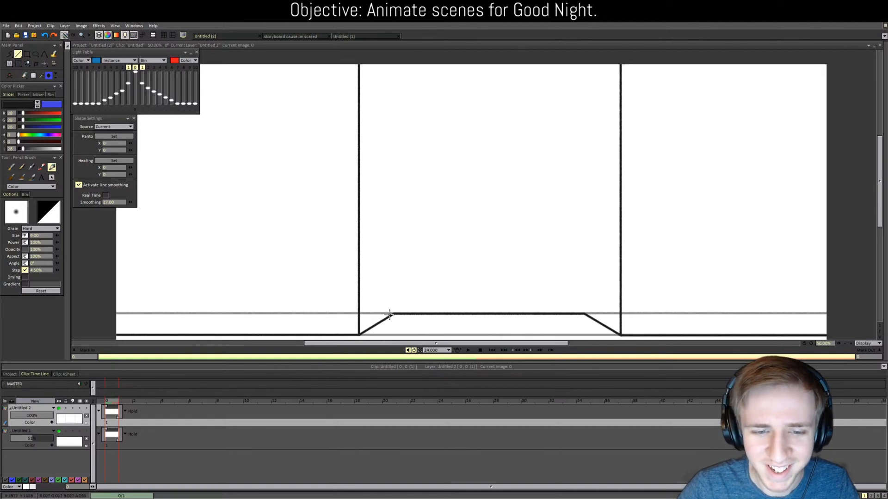
shift+click(393, 63)
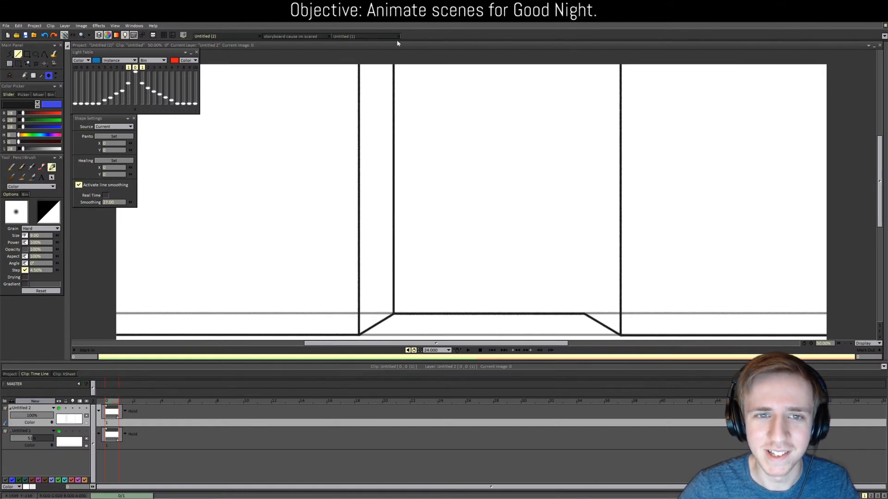
key(ctrl+z)
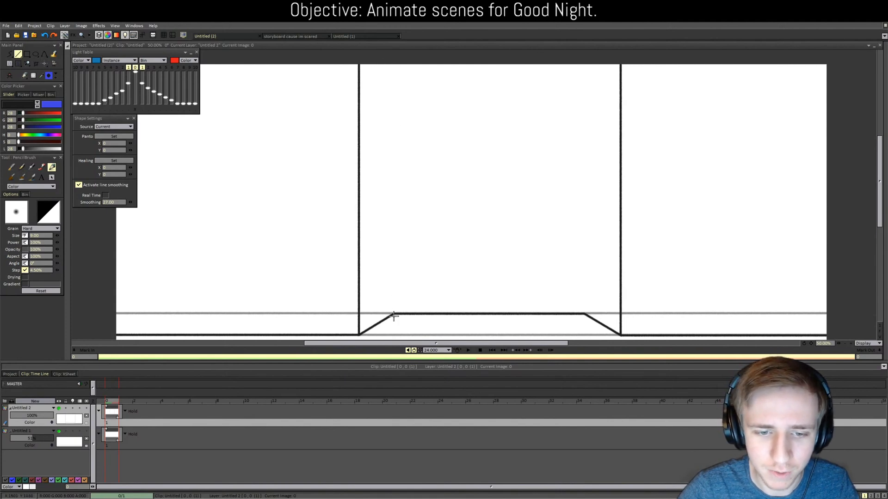
mouse_move(393, 314)
mouse_down()
mouse_move(388, 72)
mouse_move(364, 56)
mouse_up()
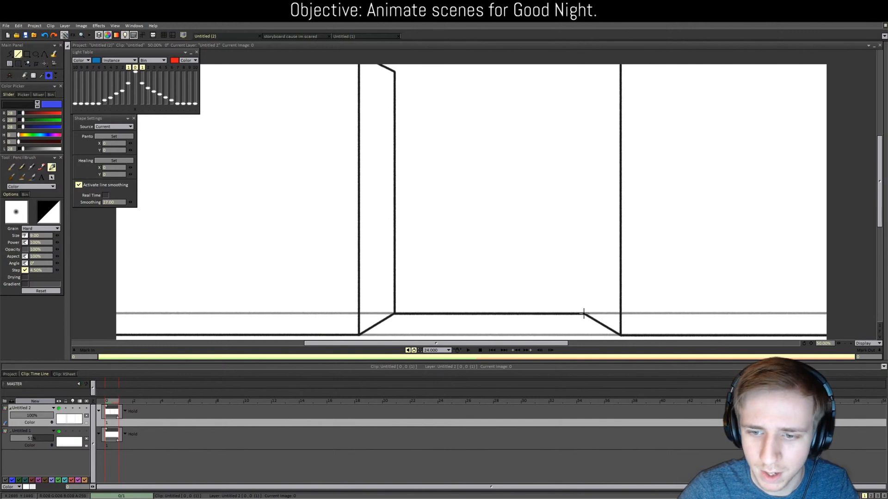
Step: Draw the back wall's right vertical edge and undo the thick top line to redraw it
mouse_move(583, 314)
mouse_down()
mouse_move(562, 79)
mouse_move(393, 79)
mouse_move(394, 70)
mouse_move(584, 72)
mouse_move(621, 53)
mouse_move(395, 96)
mouse_move(585, 77)
mouse_up()
key(ctrl+z)
scroll(542, 89, down, 1)
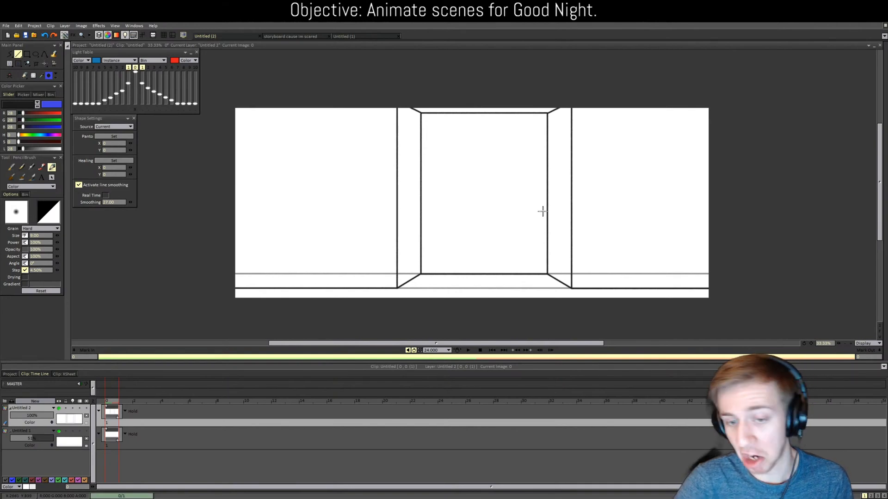
Step: Draw the ledge's sloped lower and top edges from the right wall to the canvas edge
scroll(557, 210, up, 1)
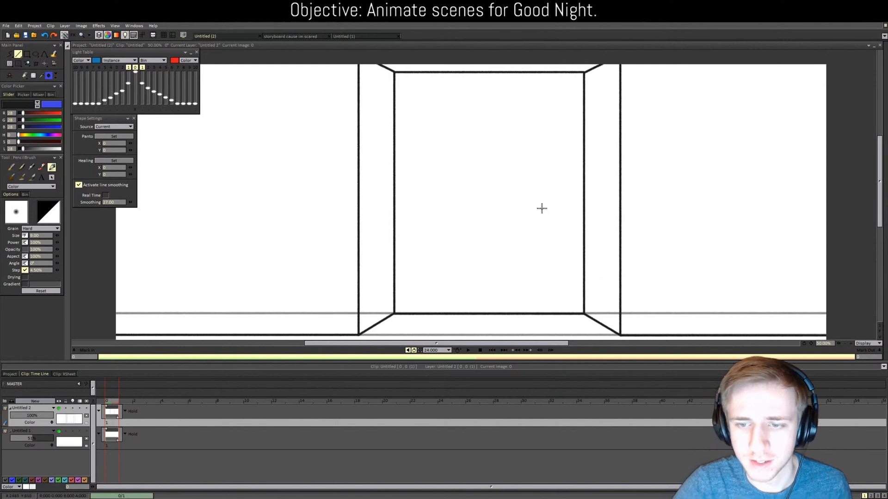
drag(436, 345, 492, 345)
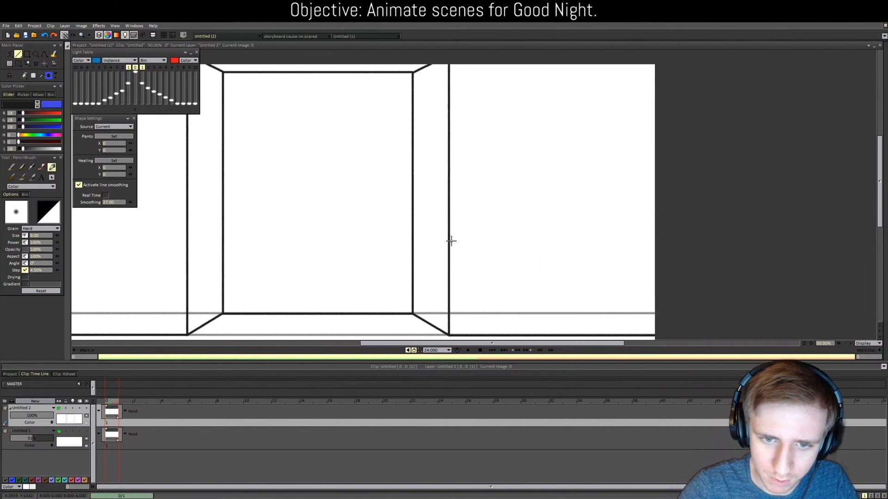
mouse_move(449, 240)
mouse_down()
mouse_move(495, 250)
mouse_move(717, 250)
mouse_up()
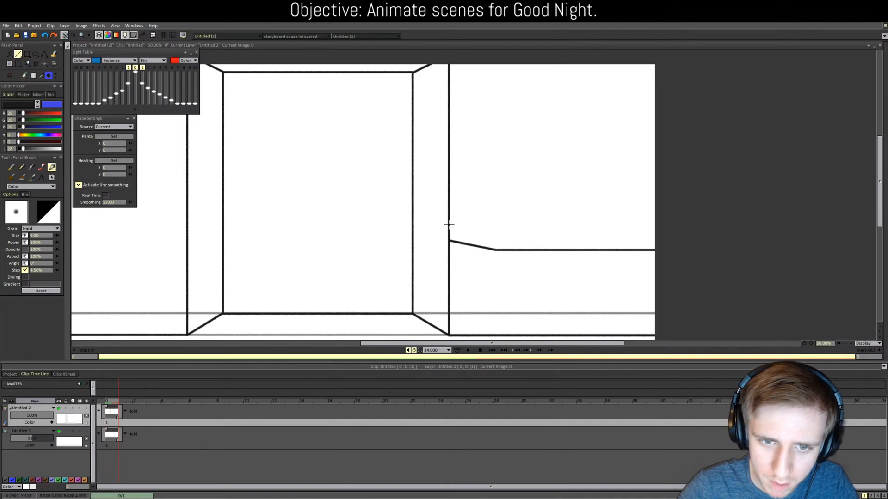
drag(449, 225, 728, 232)
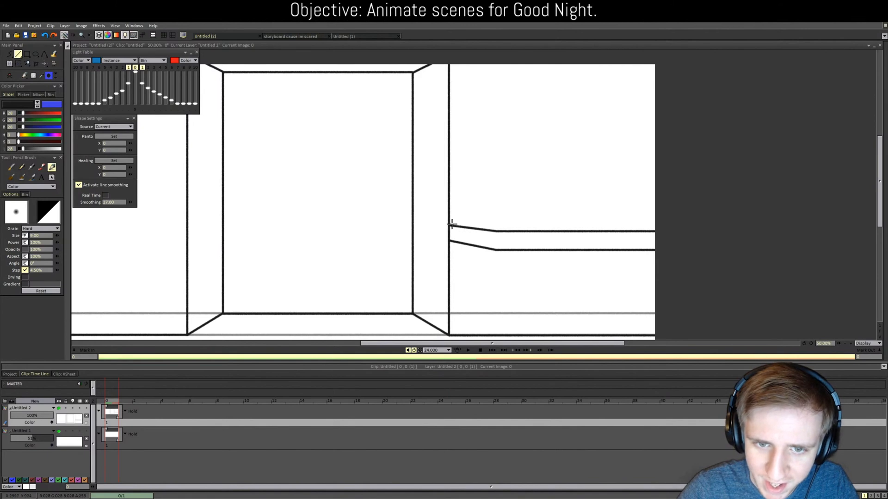
drag(450, 225, 704, 227)
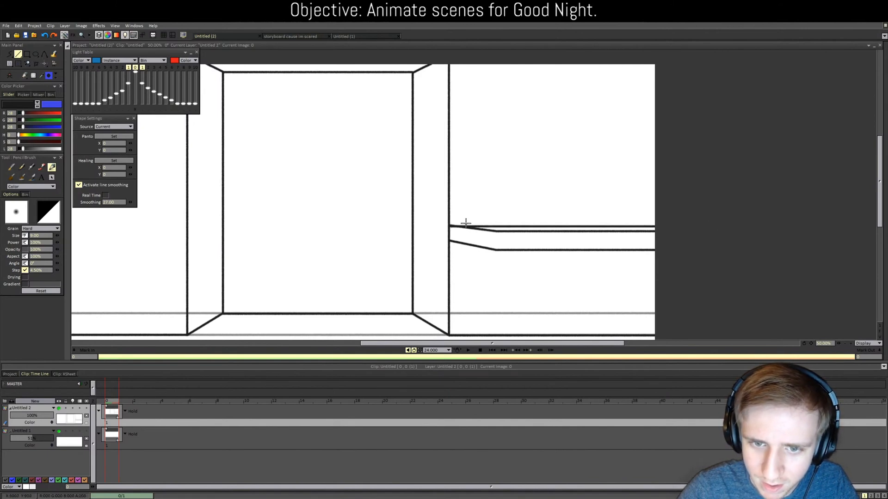
key(ctrl+z)
drag(448, 226, 669, 223)
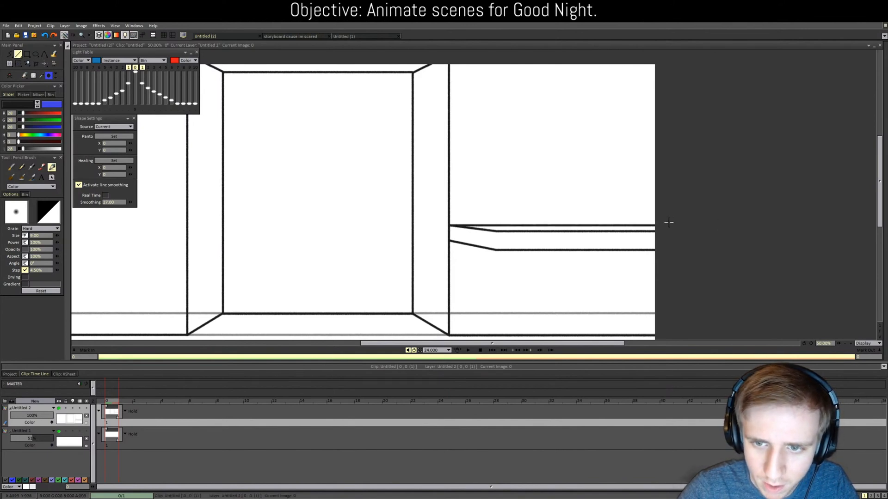
Step: Add a short vertical line closing the ledge's front, then undo it to redraw
scroll(512, 228, down, 2)
scroll(509, 228, up, 4)
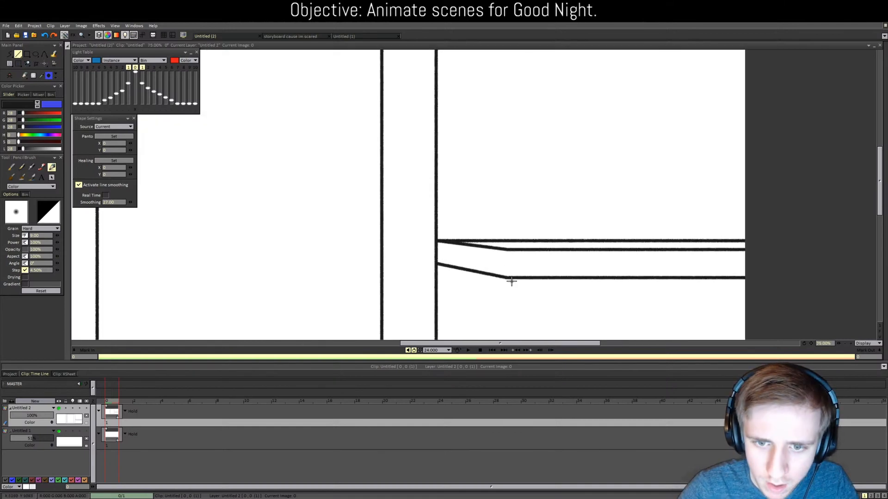
drag(504, 277, 507, 249)
key(ctrl+z)
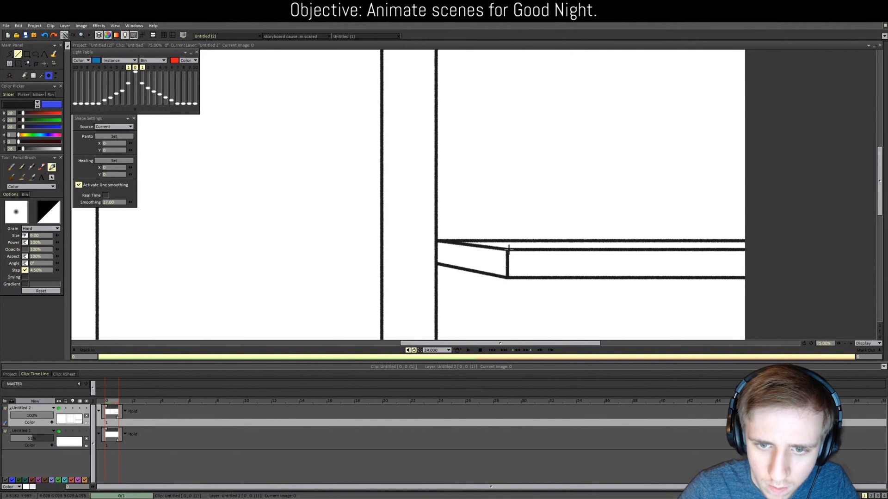
scroll(561, 204, down, 2)
scroll(560, 204, down, 1)
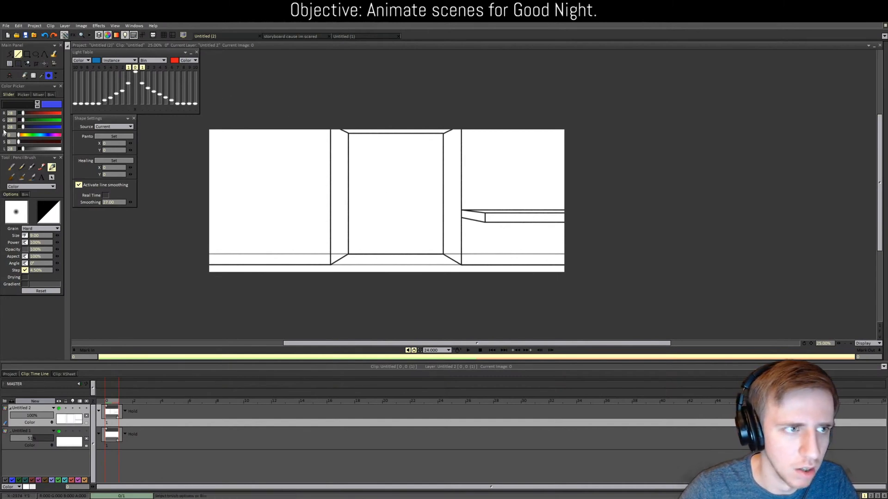
Step: Cut the room line art and open the grey-haired character's clip in the storyboard project
click(9, 63)
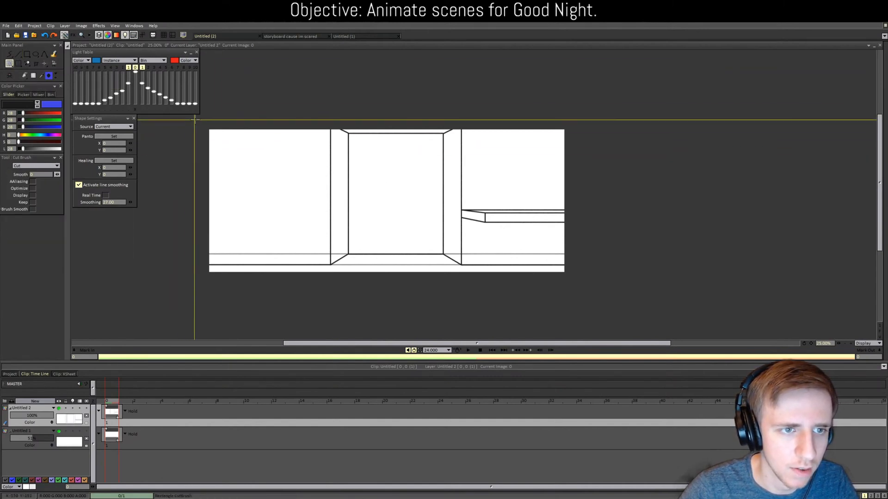
click(284, 36)
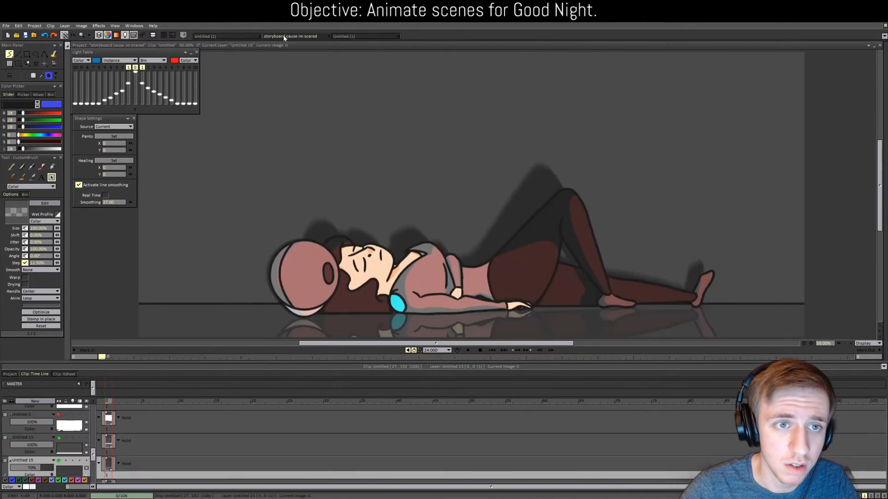
click(13, 374)
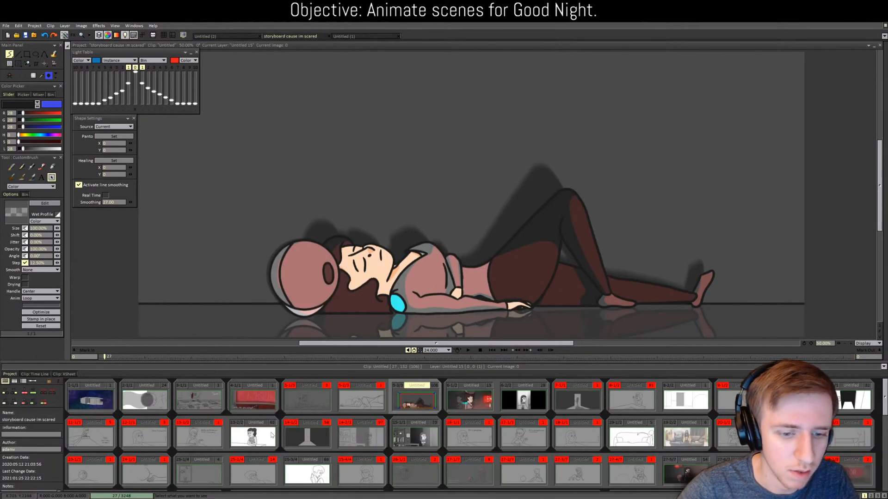
scroll(272, 435, down, 4)
double_click(613, 443)
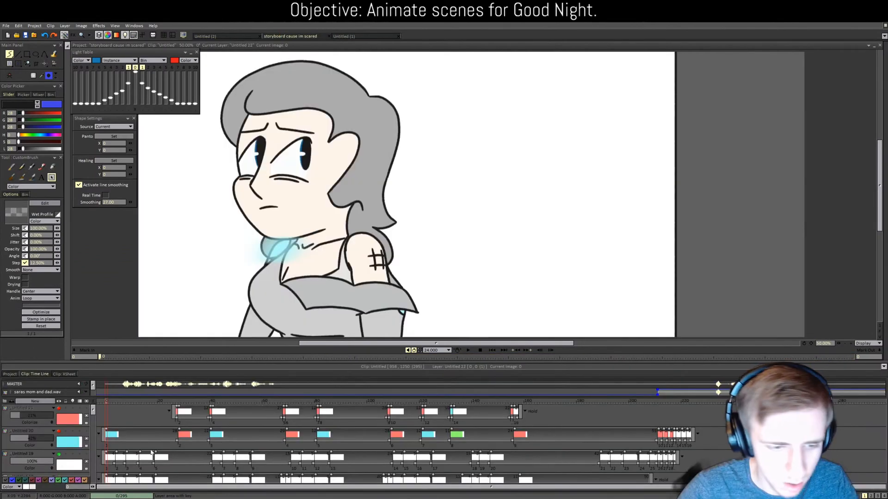
scroll(100, 450, down, 5)
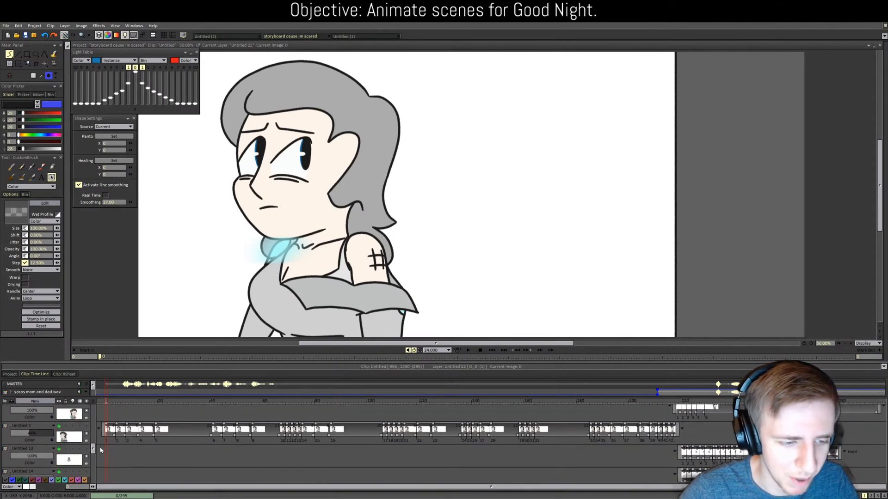
scroll(101, 450, down, 8)
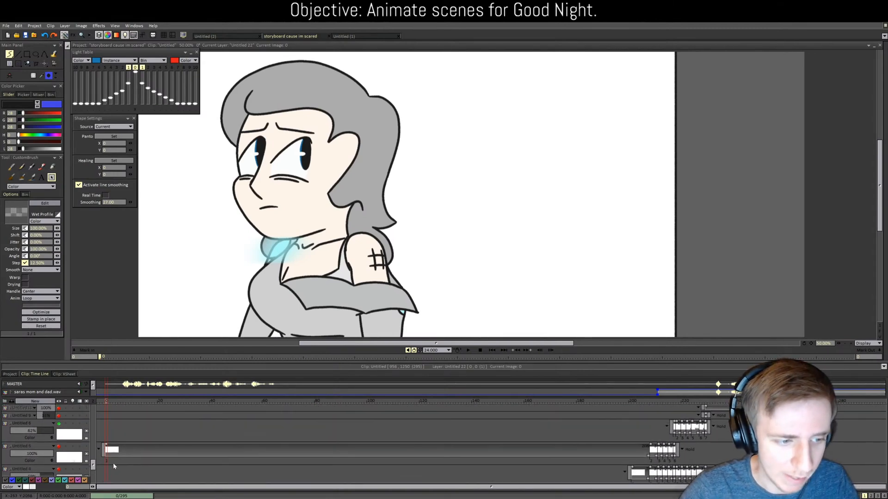
scroll(42, 457, down, 6)
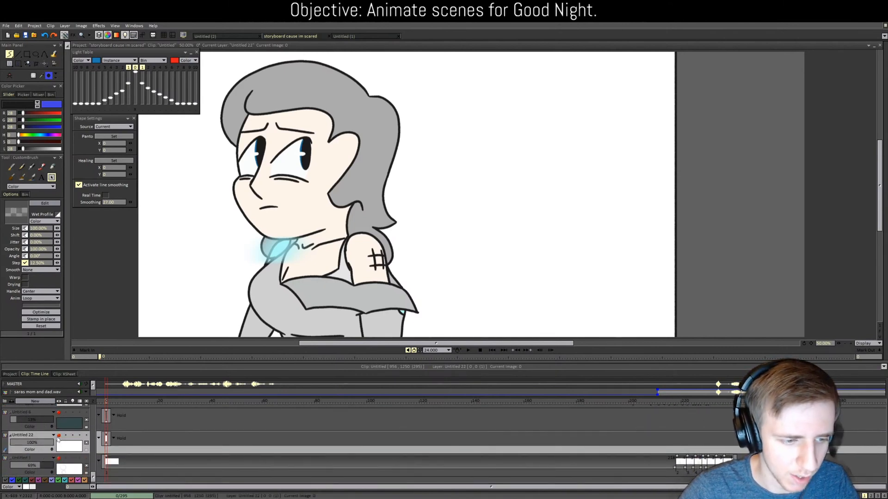
Step: Stamp the room lines in place on layer Untitled 22 and shift them sideways
click(41, 320)
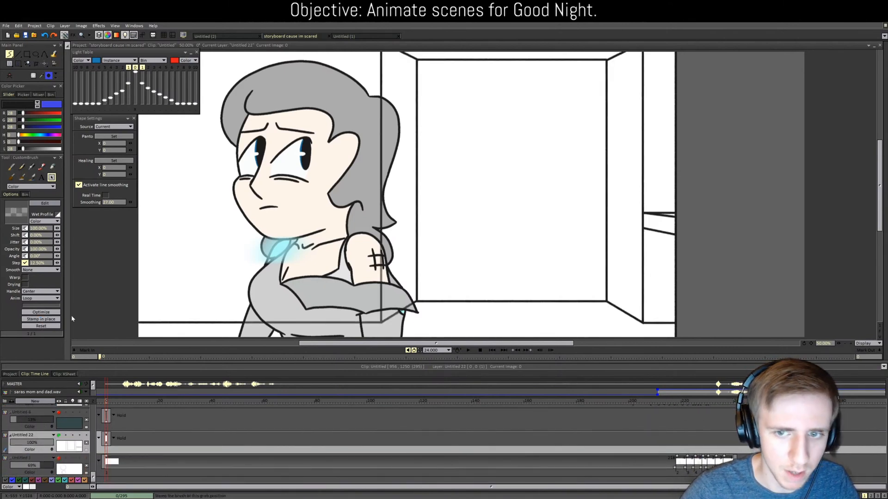
scroll(222, 317, down, 2)
scroll(215, 322, up, 1)
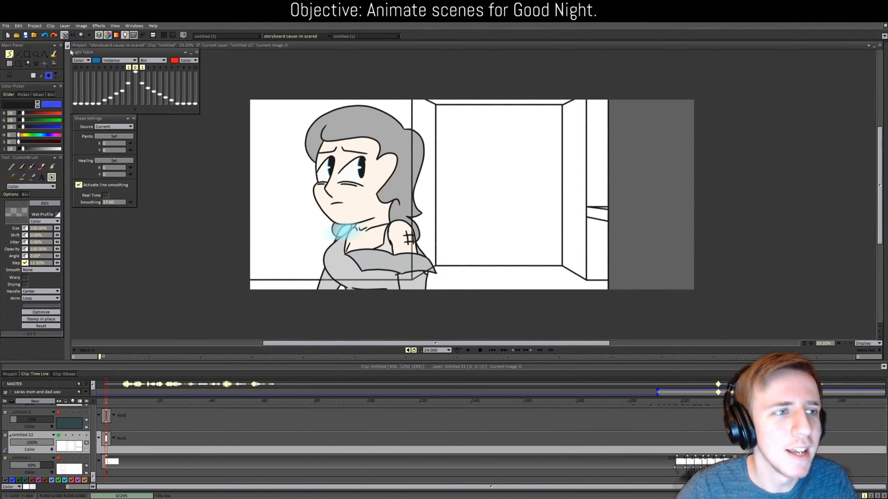
click(44, 63)
drag(534, 188, 586, 190)
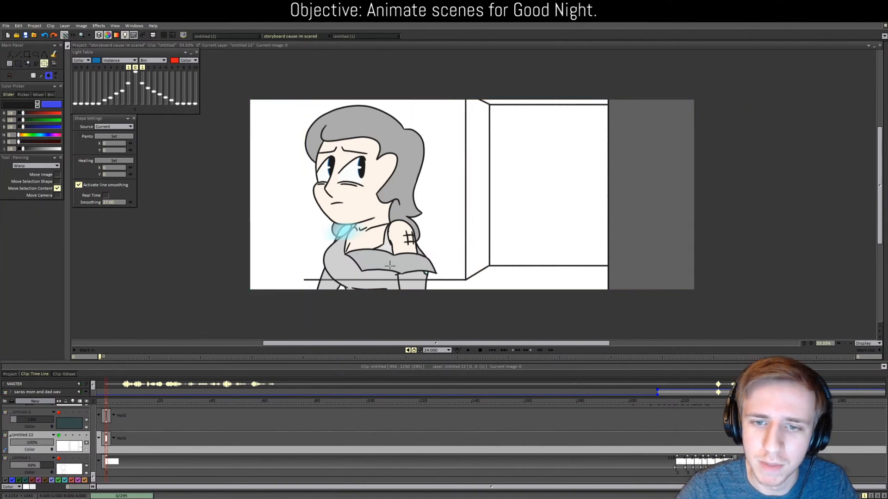
mouse_move(450, 248)
mouse_down()
mouse_move(428, 249)
mouse_move(443, 245)
mouse_up()
Step: Undo the stamped room lines and go back to the Untitled (2) project
key(ctrl+z)
key(ctrl+z)
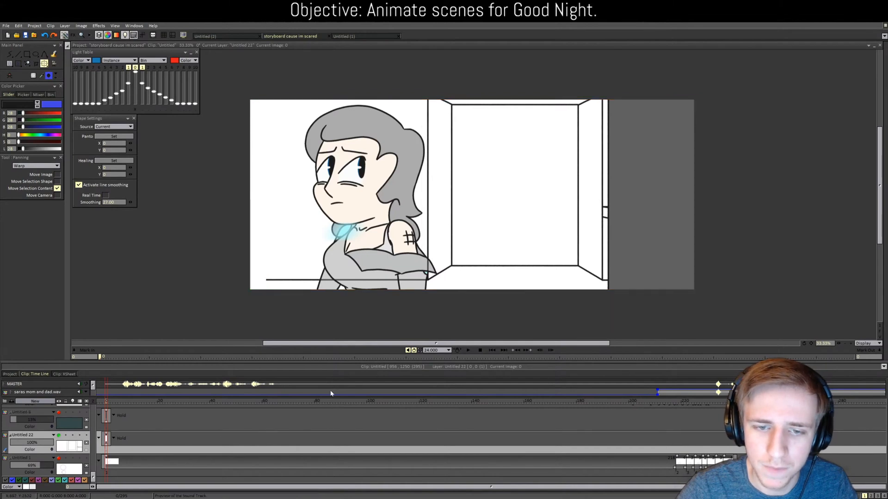
key(ctrl+z)
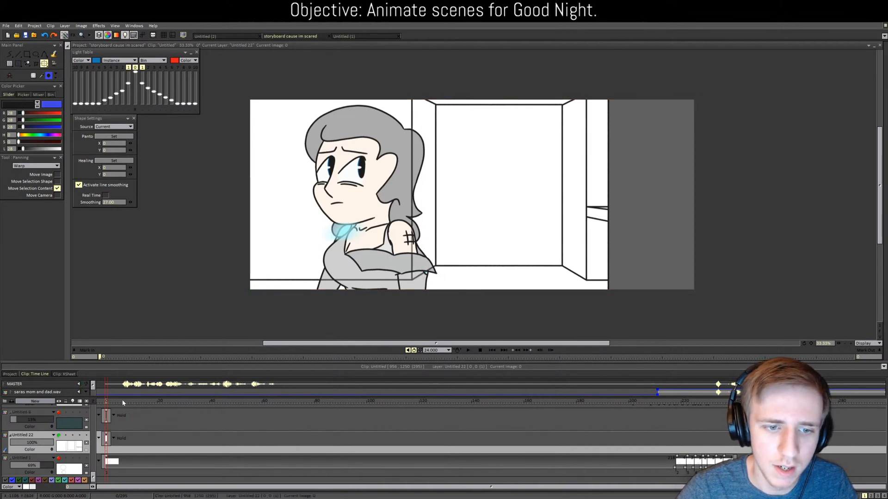
key(ctrl+z)
click(233, 38)
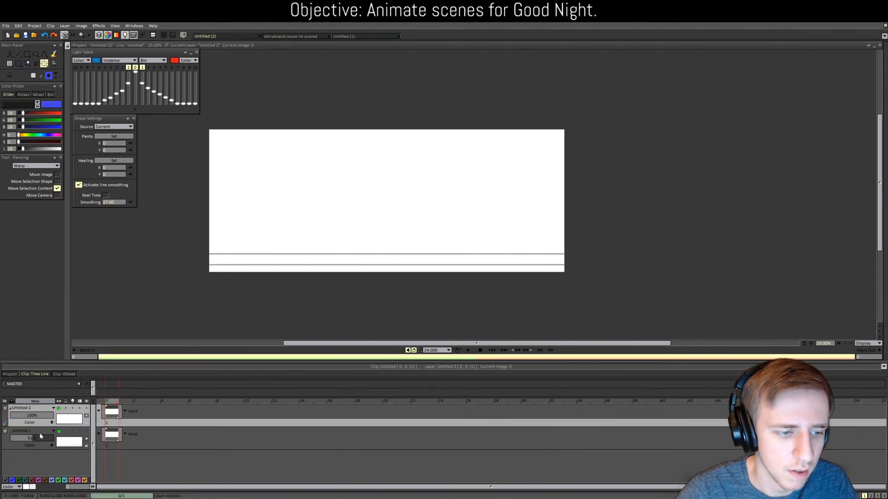
Step: Set layer Untitled 1 to 100% opacity, restamp the room lines and shift them about 100 px right
drag(39, 436, 8, 439)
click(9, 53)
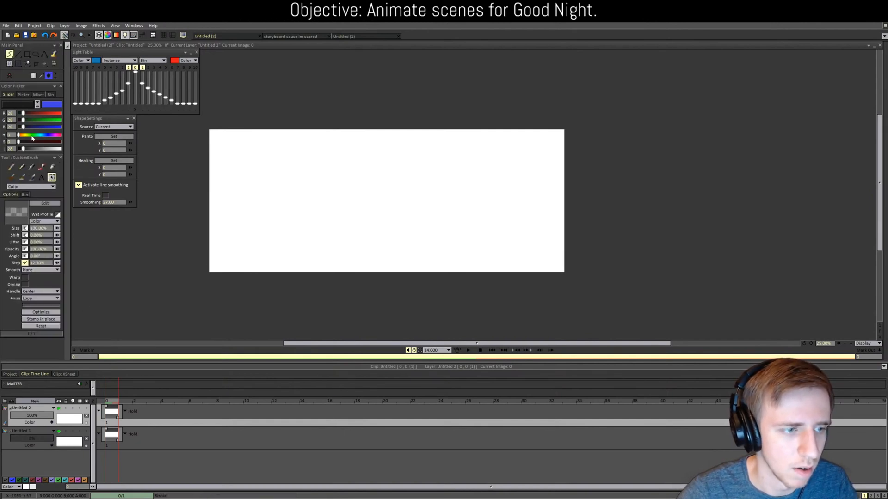
click(40, 319)
scroll(236, 289, up, 1)
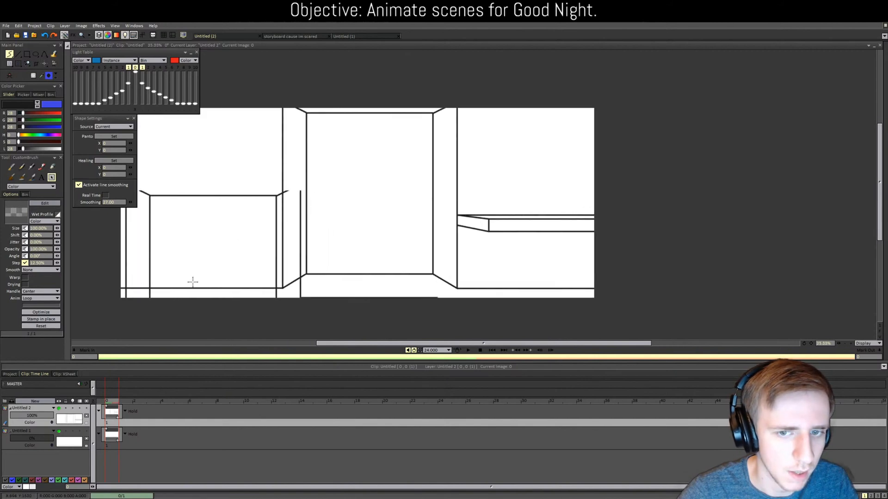
click(44, 64)
mouse_move(315, 252)
mouse_down()
mouse_move(361, 260)
mouse_move(353, 260)
mouse_up()
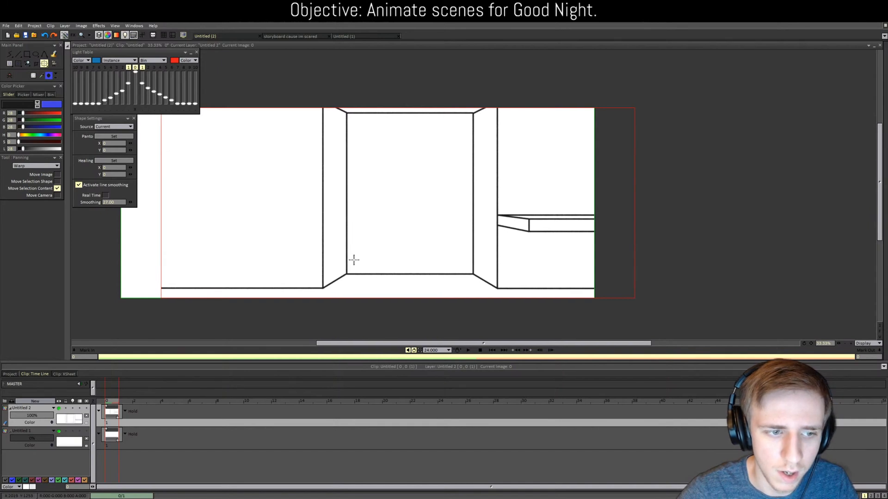
key(b)
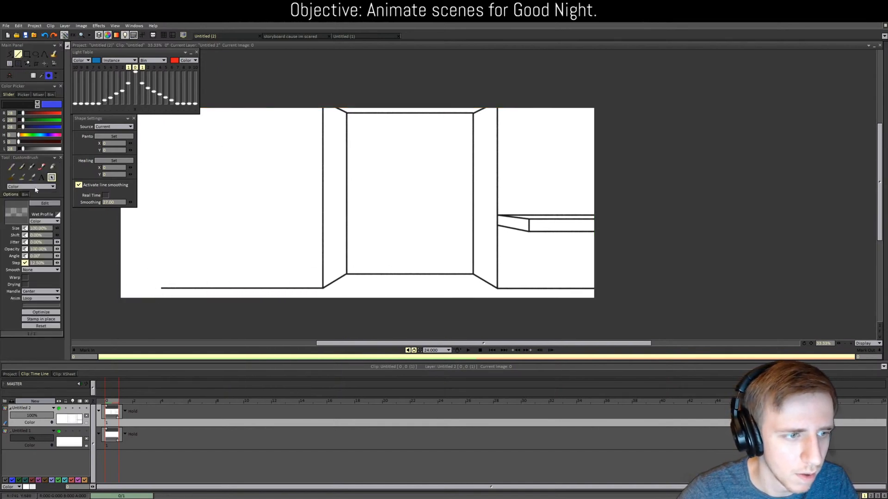
Step: Draw the slanted floor edge to the bottom-left corner and the left wall's vertical corner line
click(52, 167)
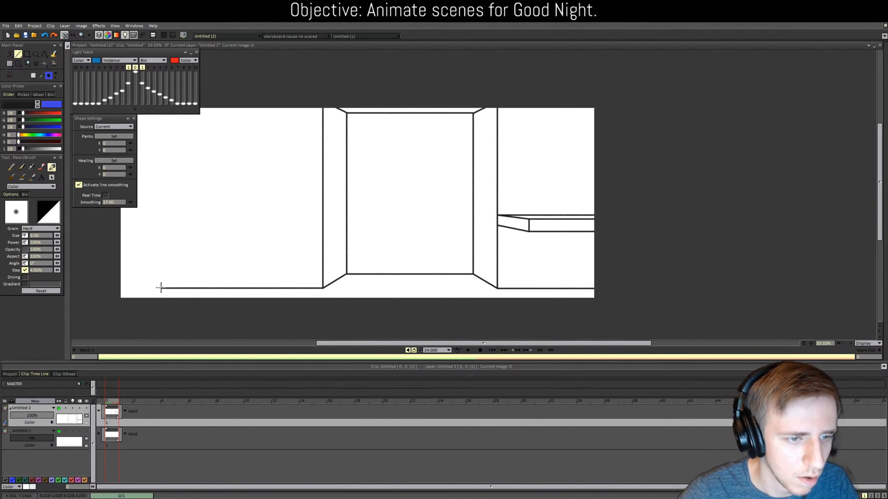
drag(160, 288, 72, 305)
shift+click(71, 306)
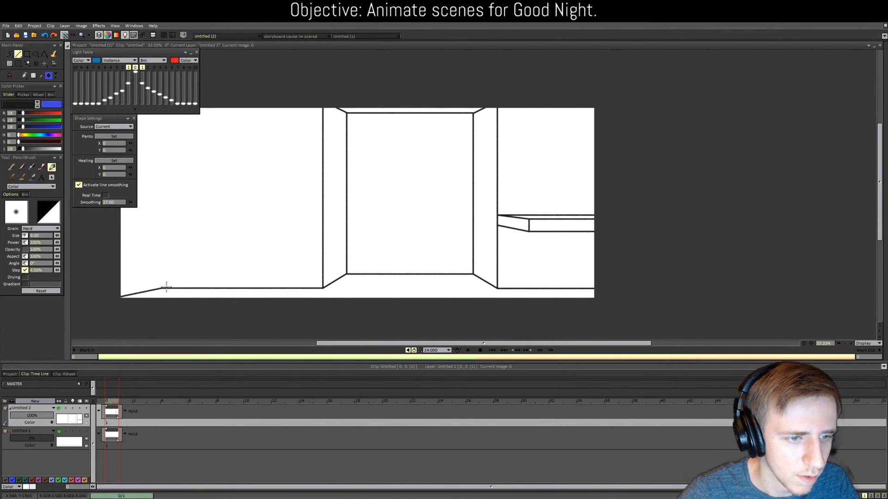
drag(161, 288, 162, 95)
scroll(233, 232, down, 1)
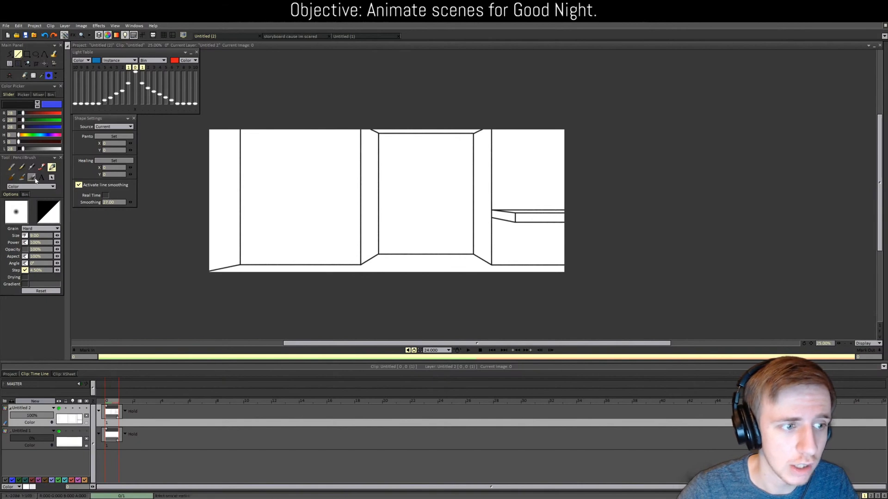
Step: Cut the whole room drawing into a brush and switch to the scared storyboard project
click(18, 64)
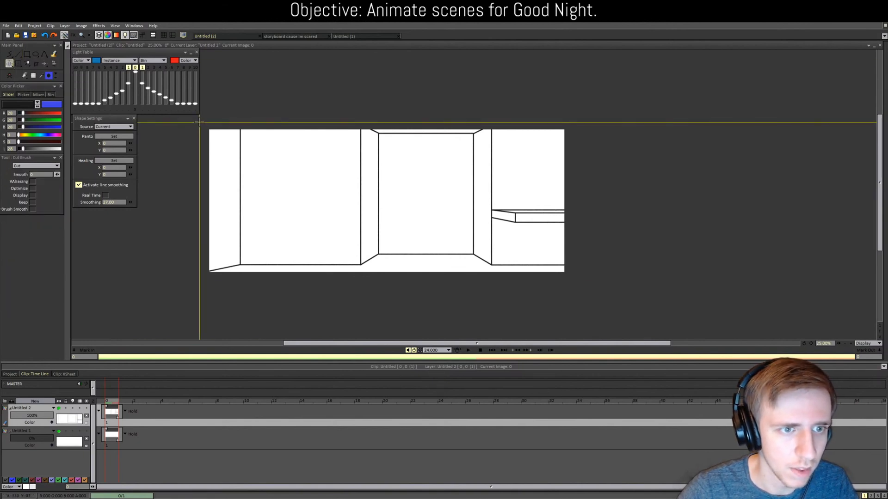
drag(199, 121, 587, 301)
click(290, 36)
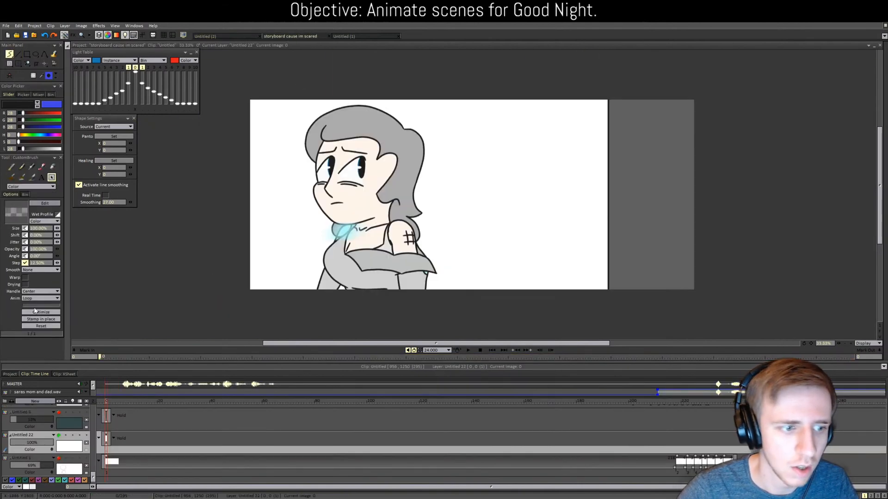
Step: Stamp the room lines behind the character, activate layer Untitled 5 with the circle, and show clip thumbnails
click(48, 320)
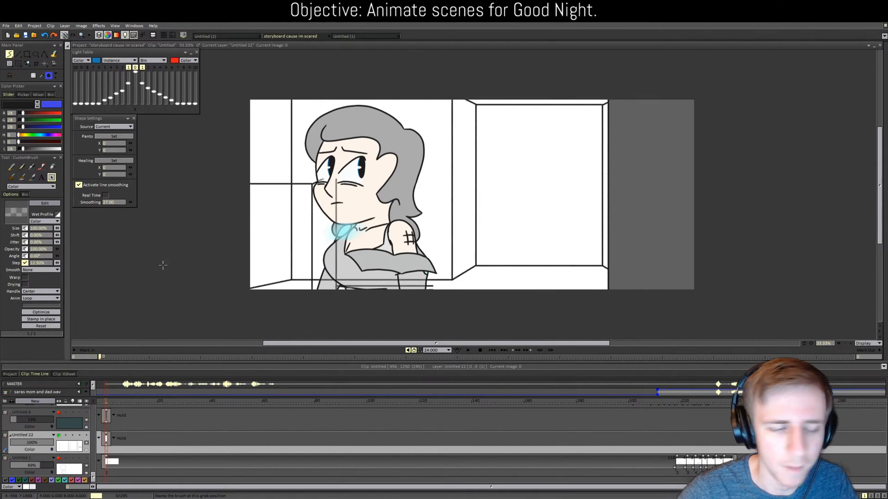
scroll(94, 481, down, 5)
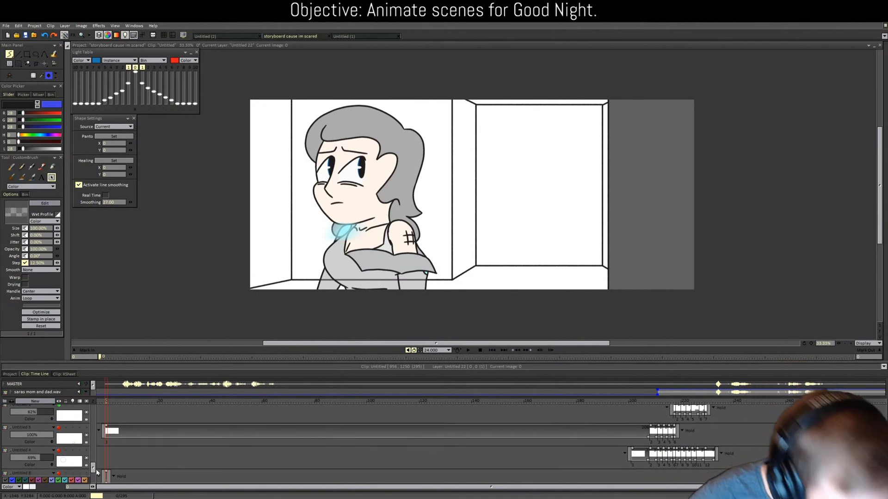
click(59, 429)
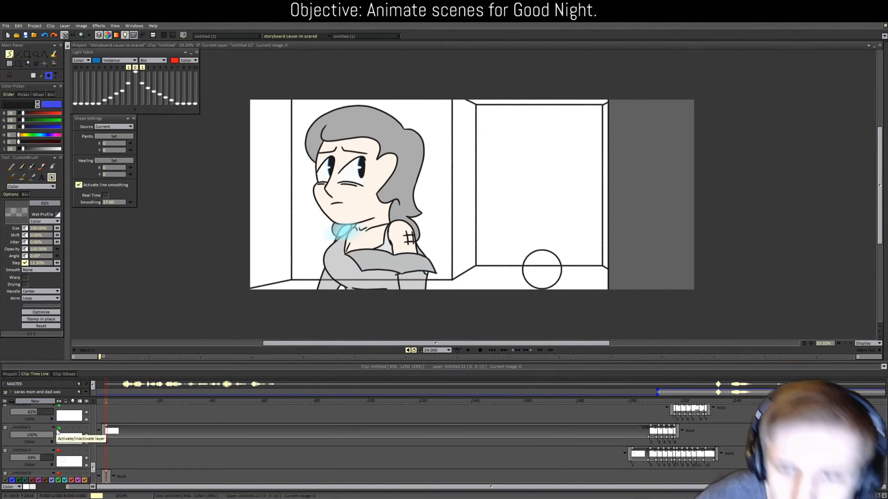
click(14, 375)
Step: Check clip 37-2/2's space-window scene, then reopen clip 31-4/4 with the girl in the room
scroll(416, 398, down, 1)
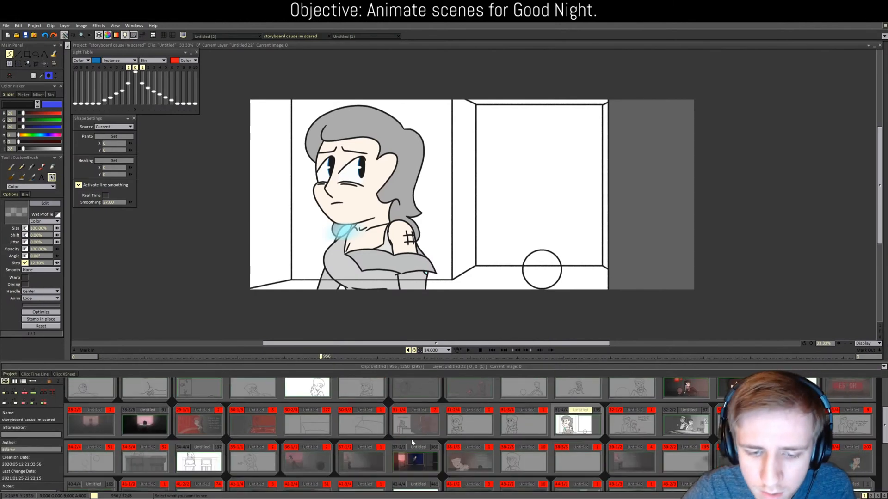
click(423, 465)
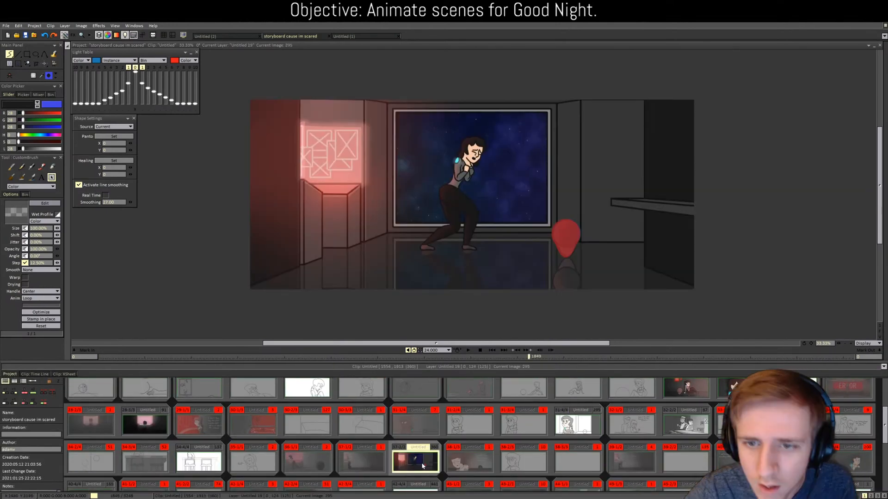
click(43, 375)
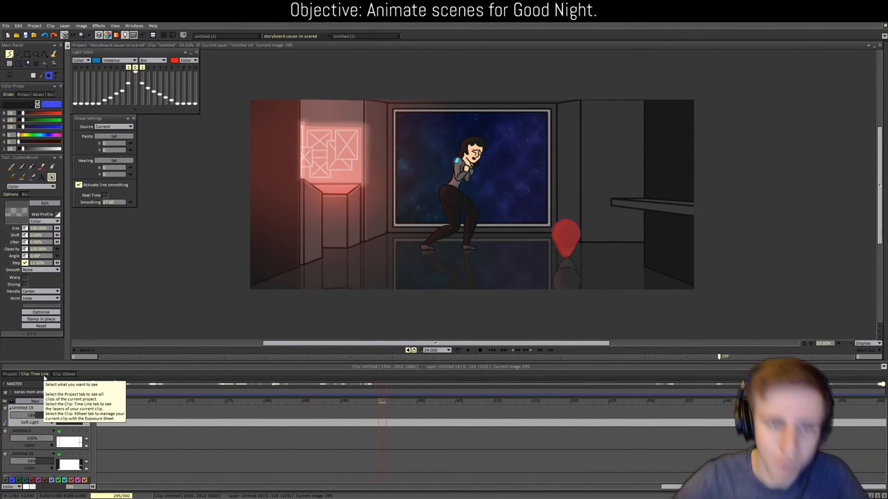
click(8, 374)
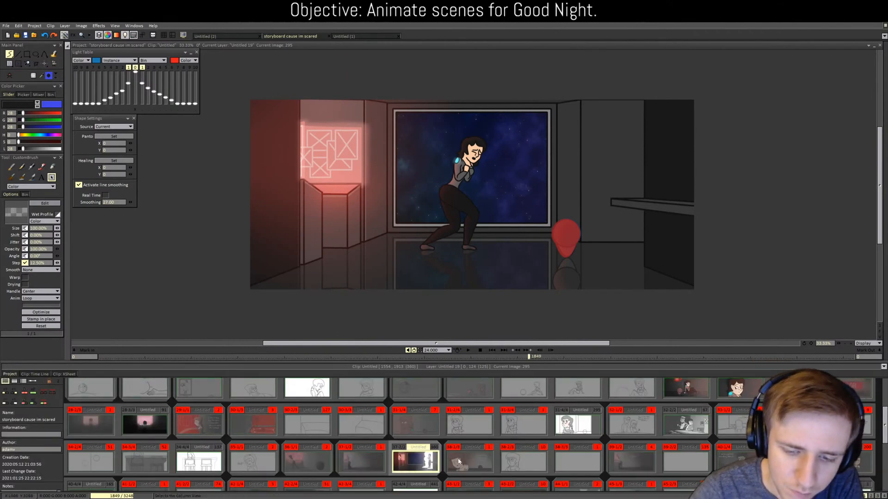
double_click(579, 425)
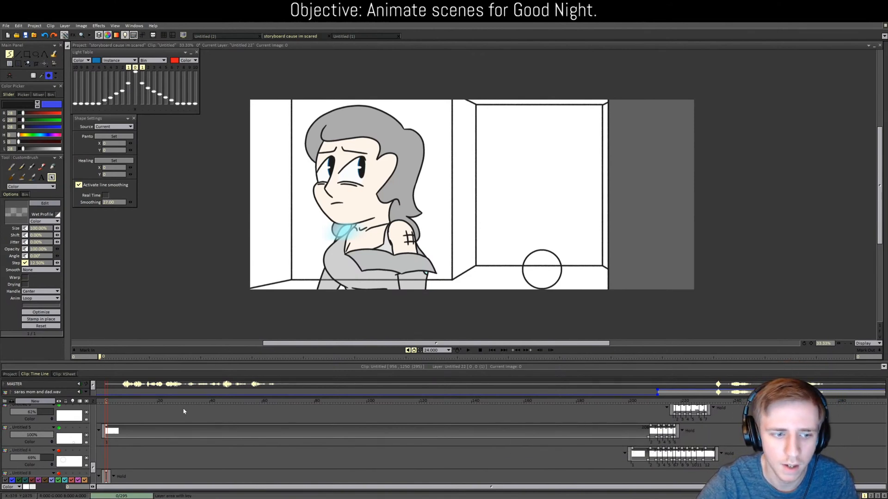
Step: Scrub the clip and nudge the room background left at image 208 using Move Selection Content
drag(132, 402, 652, 399)
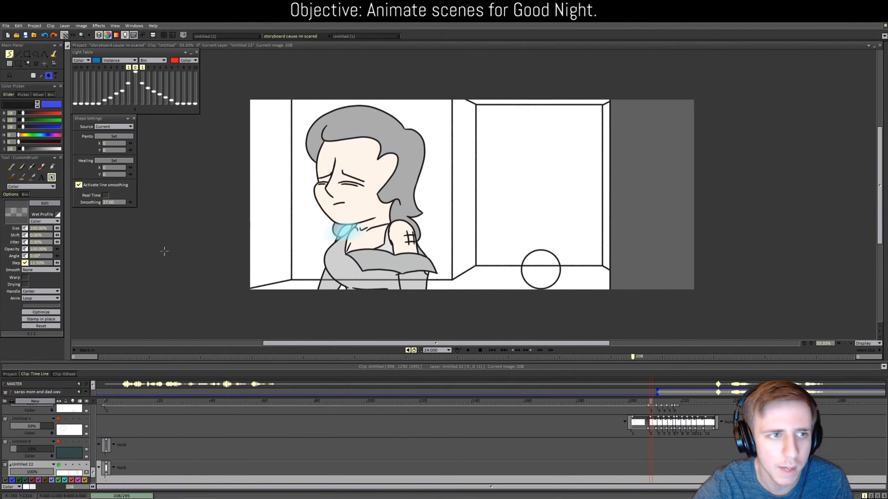
click(45, 64)
scroll(481, 227, up, 3)
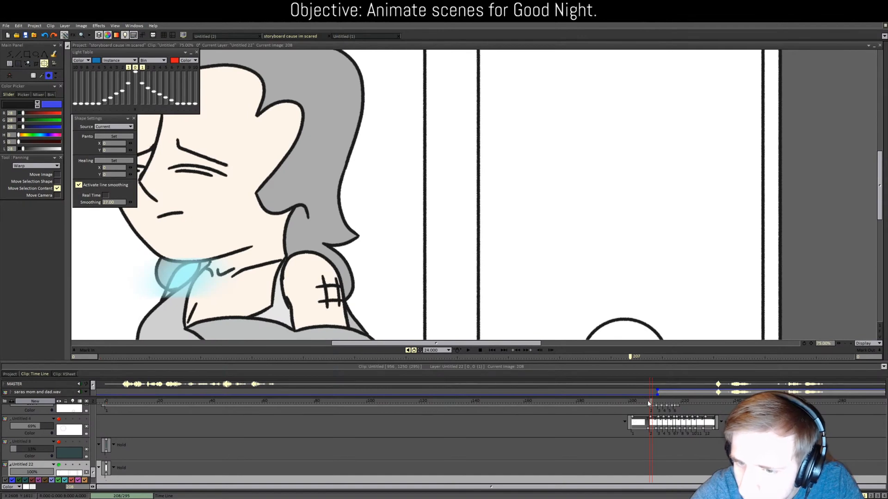
drag(648, 401, 651, 401)
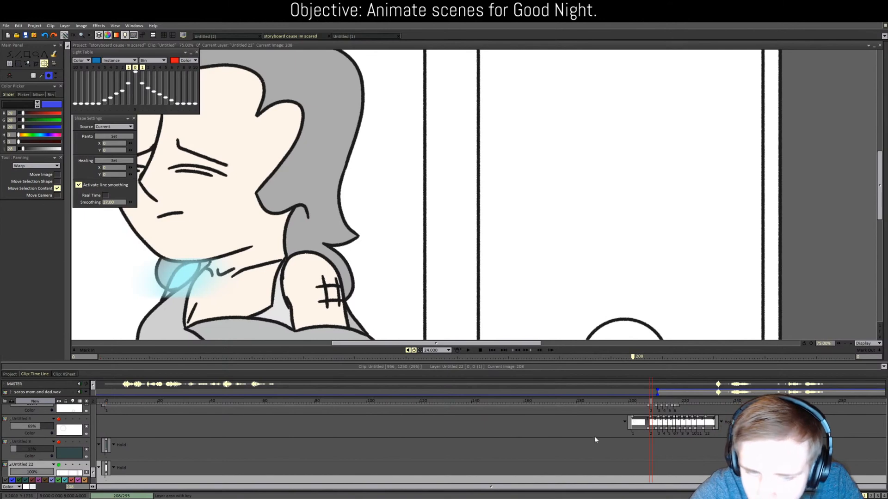
scroll(471, 188, up, 5)
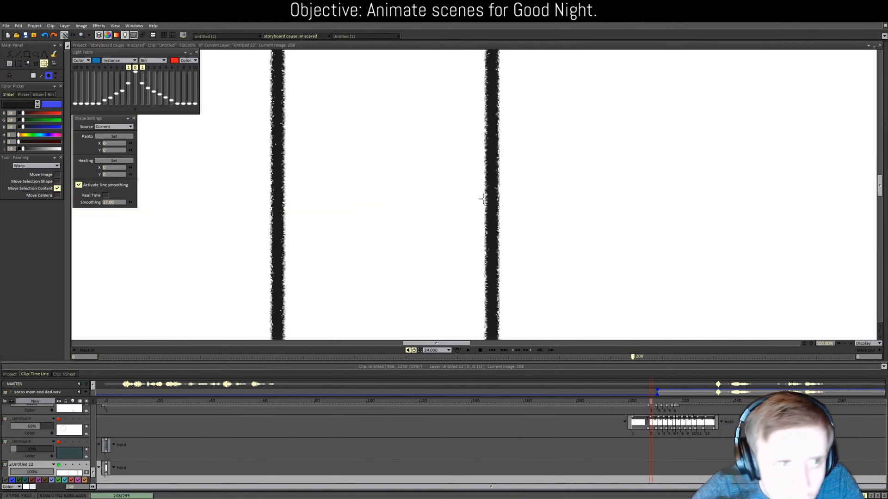
drag(514, 210, 513, 210)
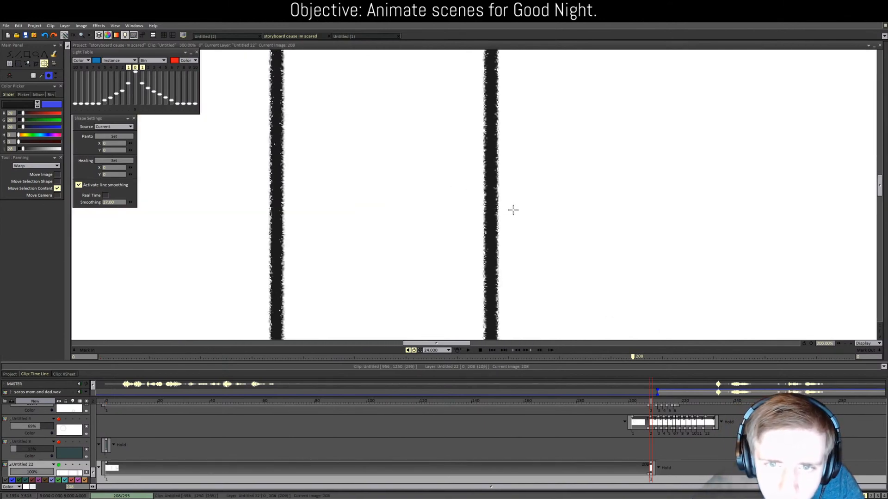
scroll(513, 210, down, 6)
scroll(639, 419, down, 1)
Step: Slide the room background further left at images 211 through 215, about 37 px at 215, then play back
drag(650, 403, 659, 404)
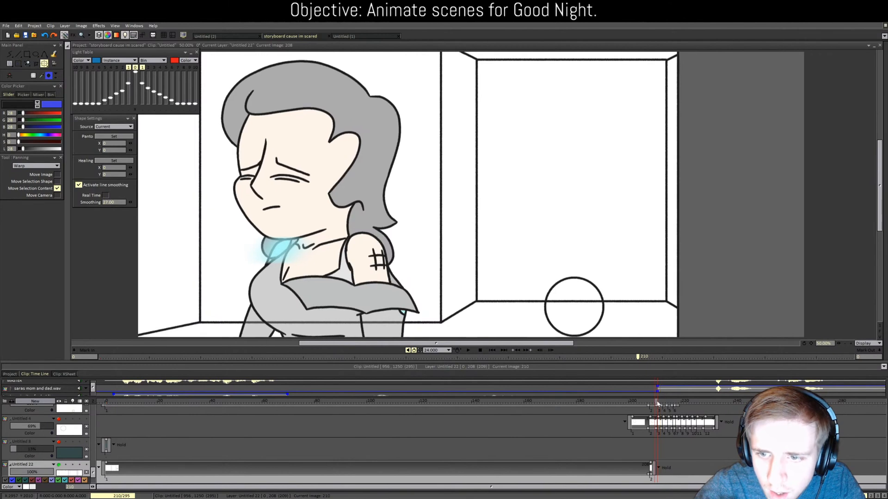
drag(632, 307, 629, 307)
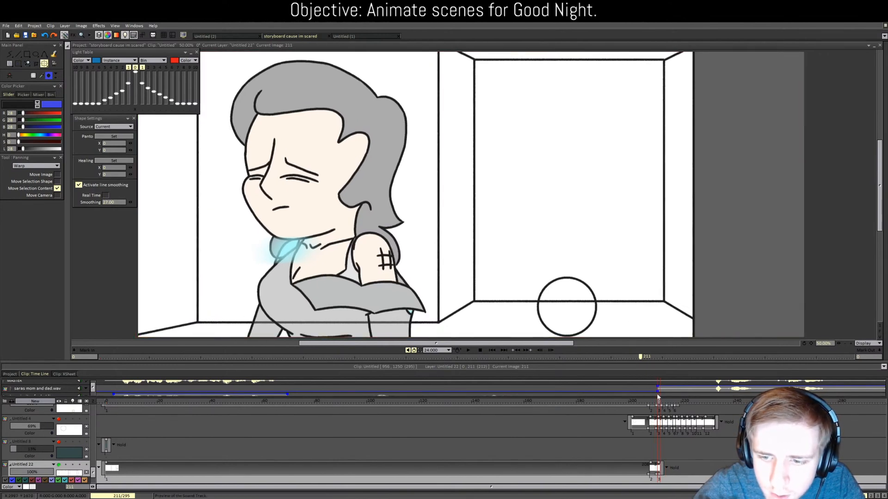
drag(659, 402, 665, 399)
drag(598, 278, 585, 278)
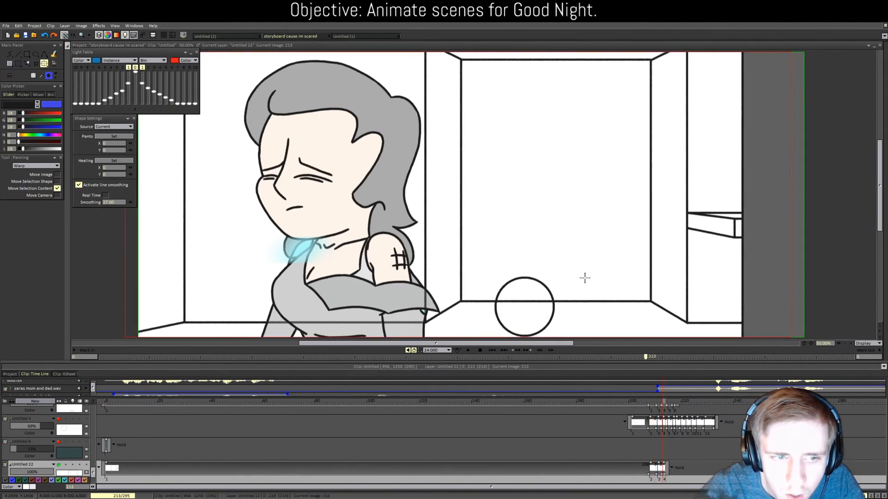
click(661, 401)
drag(661, 401, 667, 403)
drag(667, 403, 669, 403)
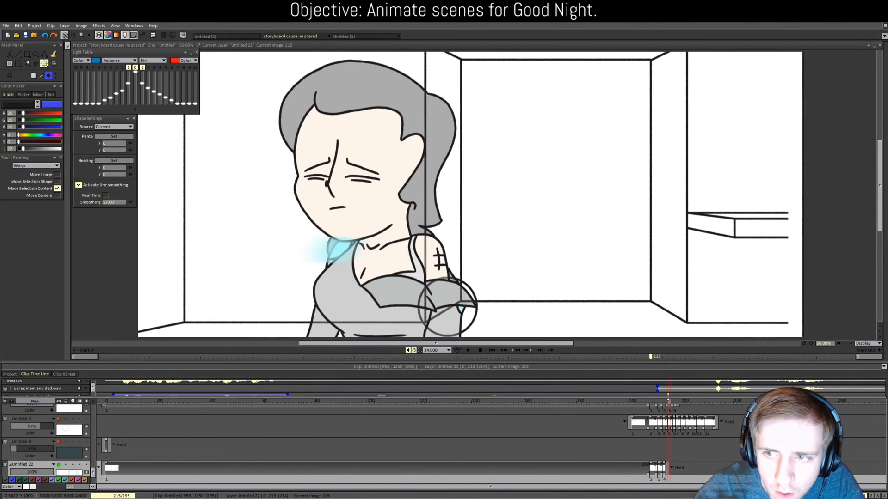
drag(632, 277, 611, 276)
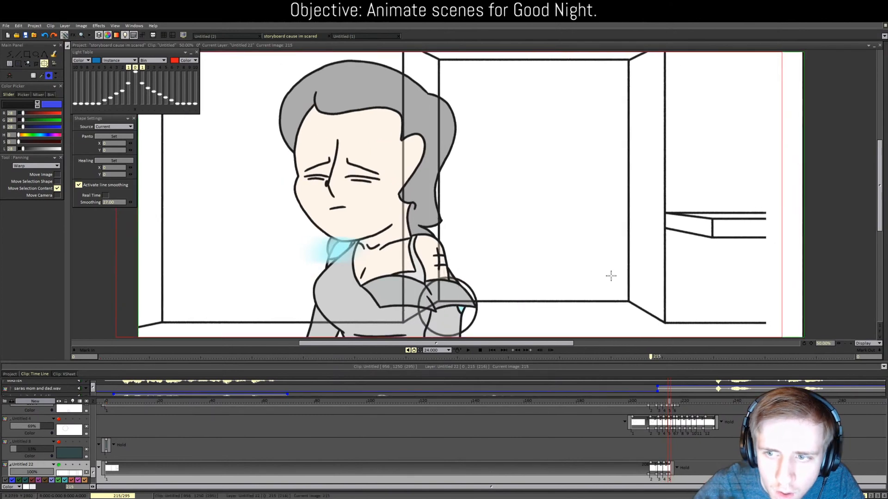
mouse_move(670, 402)
mouse_down()
mouse_move(656, 401)
mouse_move(683, 399)
mouse_move(655, 396)
mouse_move(677, 398)
mouse_up()
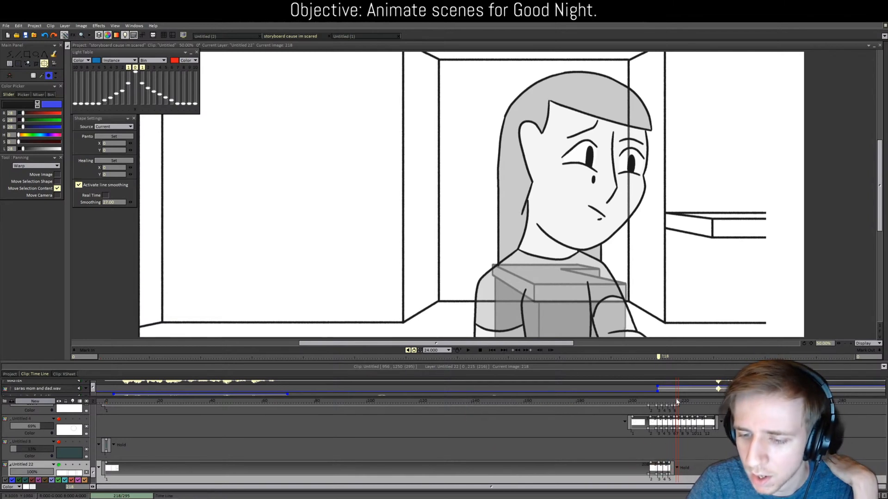
Step: Slide the room background about 146 px left at image 214, review nearby frames, and return to Untitled (2)
click(661, 402)
drag(662, 402, 674, 403)
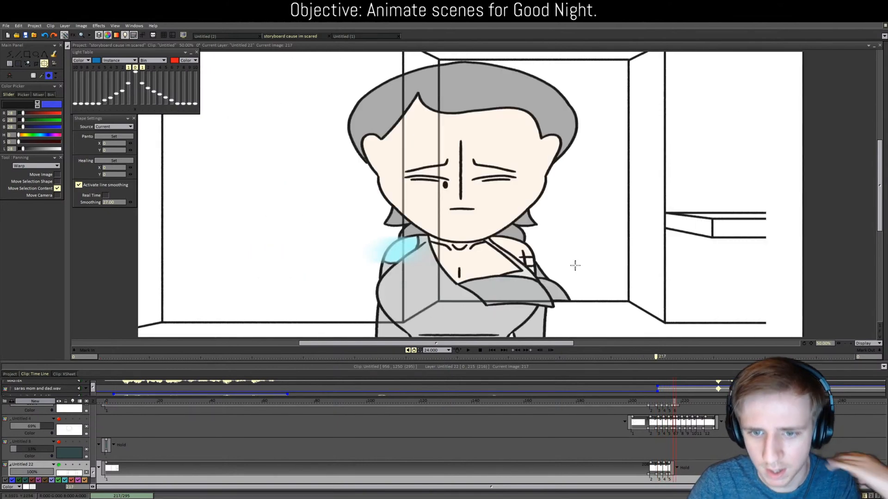
drag(564, 252, 496, 262)
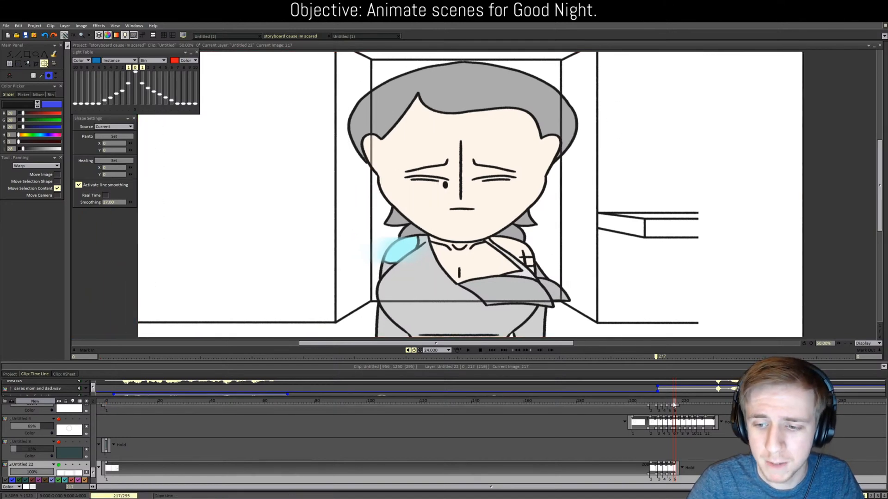
click(663, 403)
mouse_move(663, 402)
mouse_down()
mouse_move(684, 397)
mouse_move(654, 392)
mouse_move(674, 391)
mouse_up()
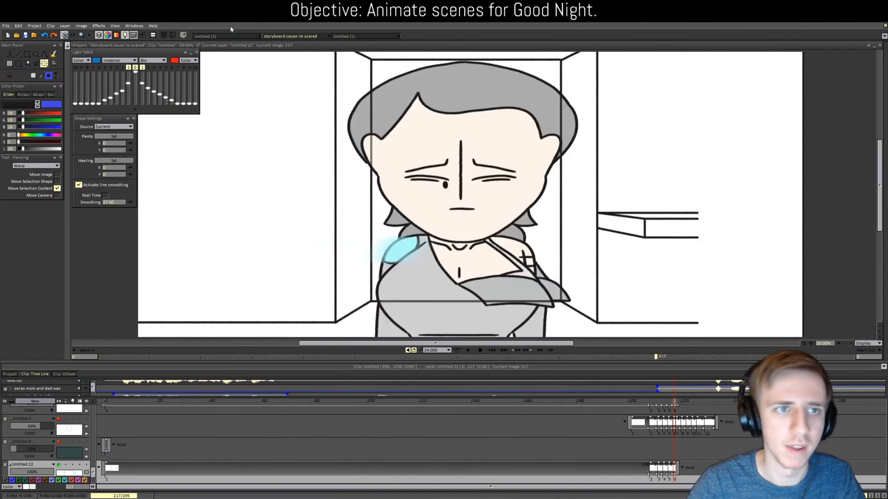
click(230, 38)
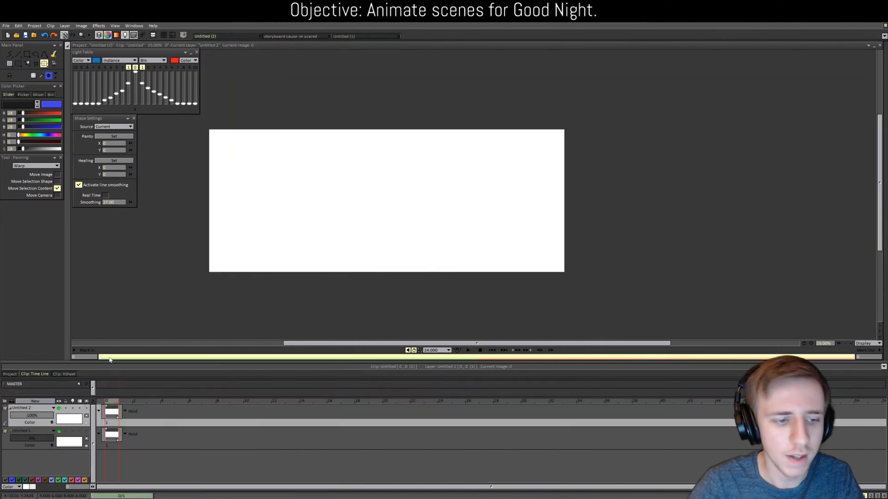
Step: Paste the room brush and stamp it in place on the Untitled (2) canvas
key(ctrl+v)
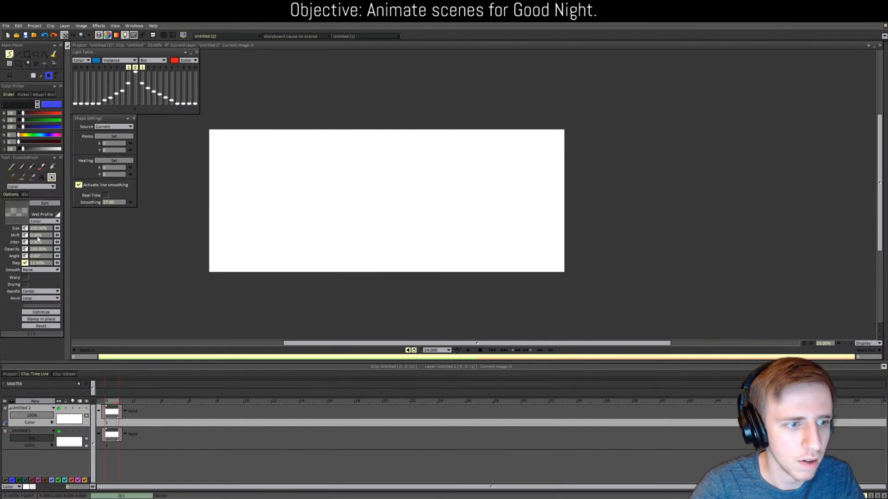
click(53, 319)
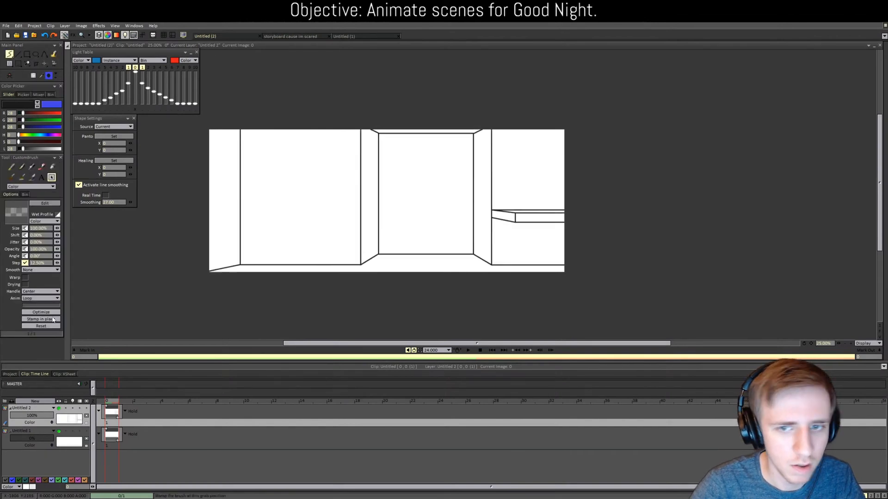
click(301, 37)
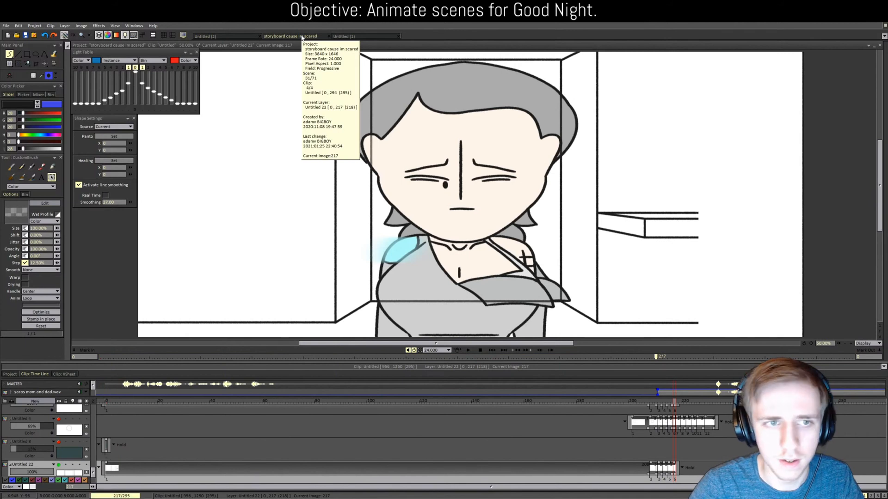
click(205, 36)
Step: Widen the project to 4800 pixels via Modify Project with Resize to New Size checked
click(19, 26)
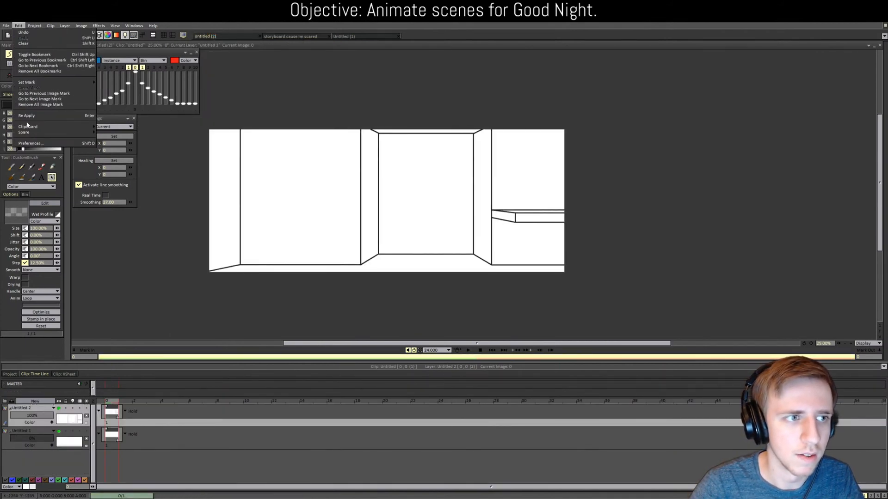
mouse_move(31, 26)
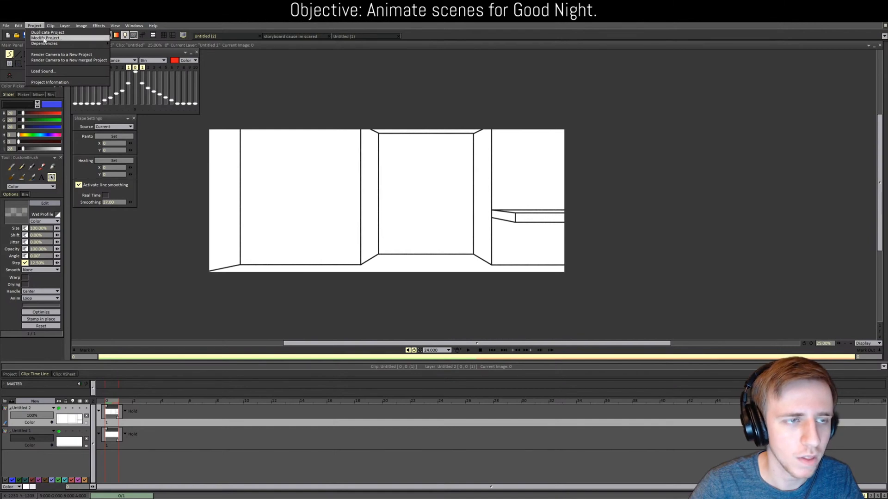
click(44, 38)
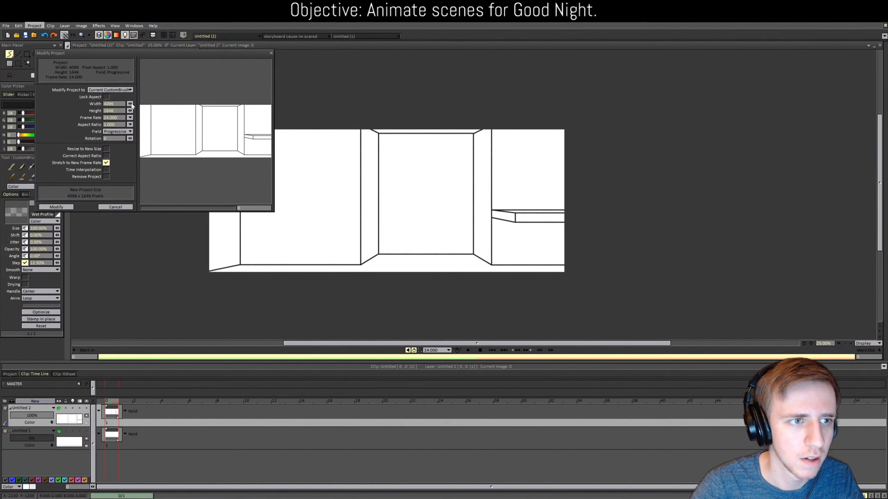
drag(130, 104, 129, 108)
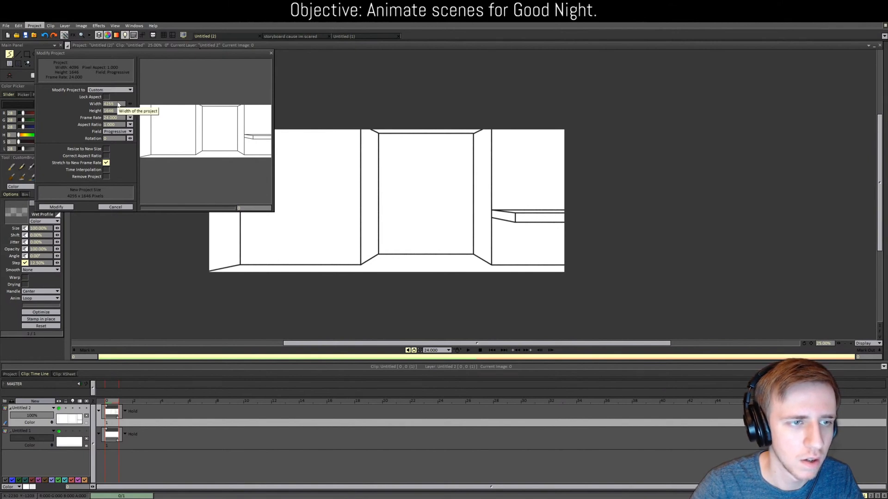
double_click(117, 103)
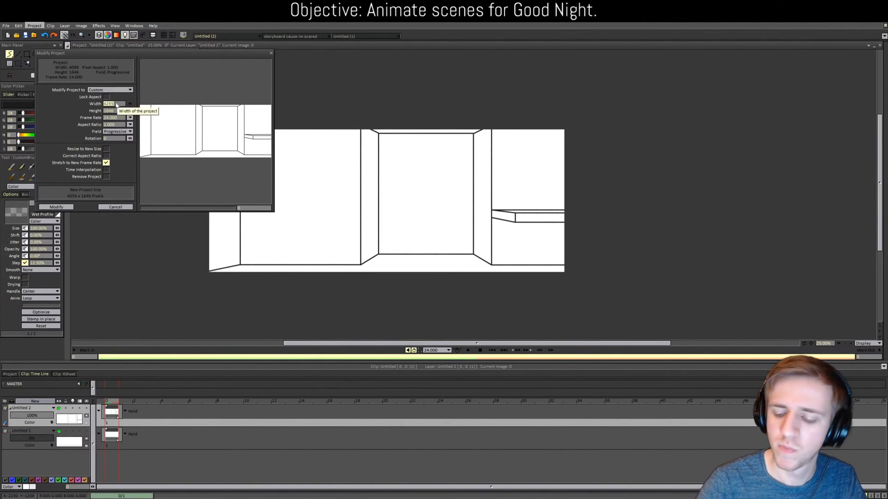
text(4800)
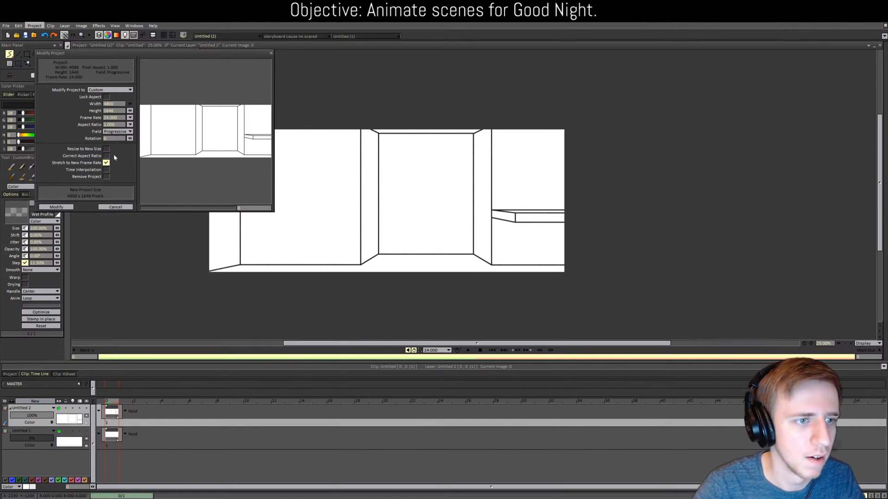
click(107, 149)
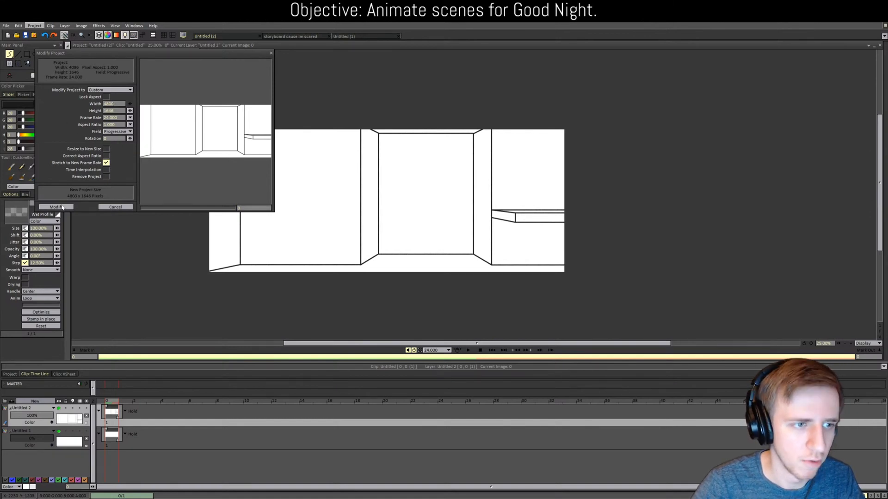
click(61, 207)
Step: With the pencil straight-line tool, extend the ledge's upper line to the right edge
scroll(324, 271, down, 1)
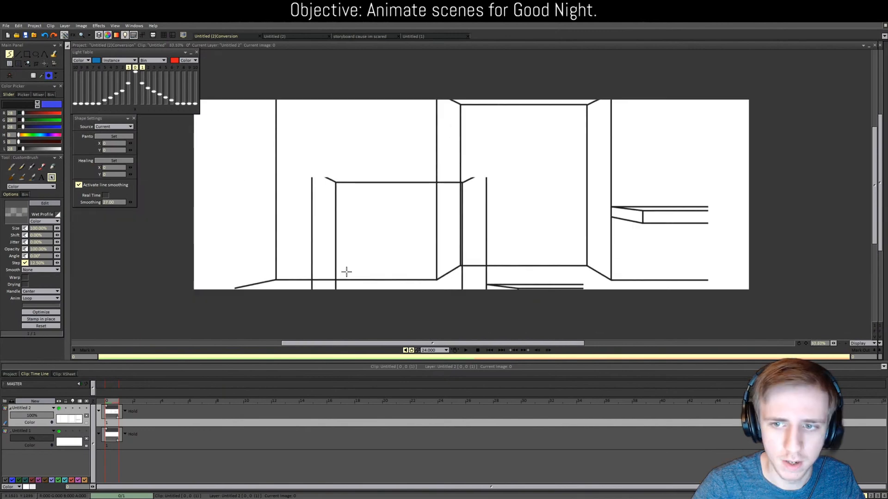
scroll(371, 261, up, 1)
drag(389, 343, 504, 343)
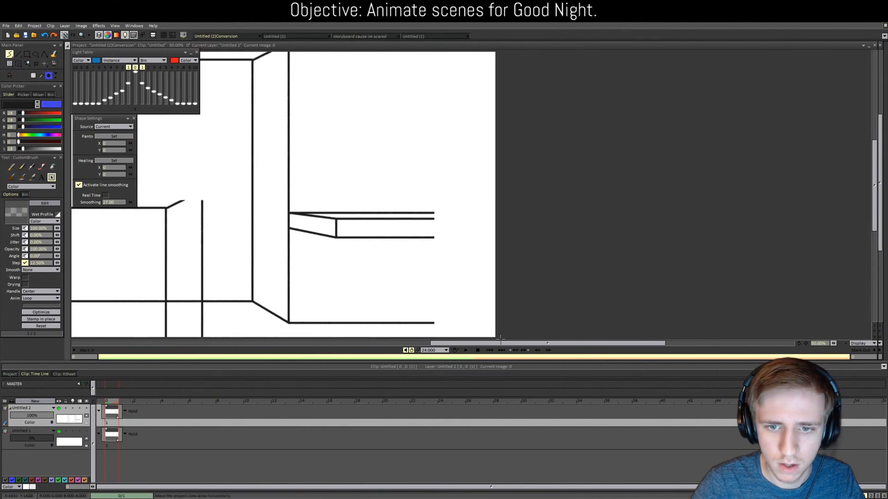
click(18, 54)
scroll(408, 242, up, 2)
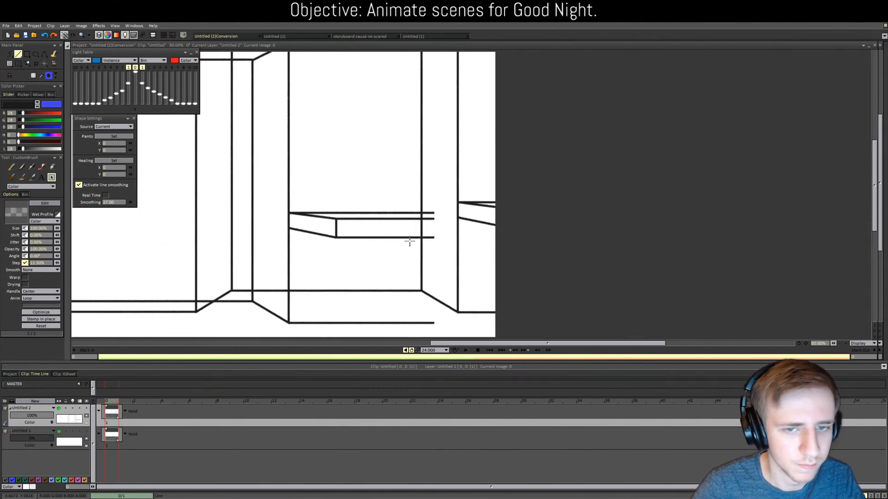
click(51, 167)
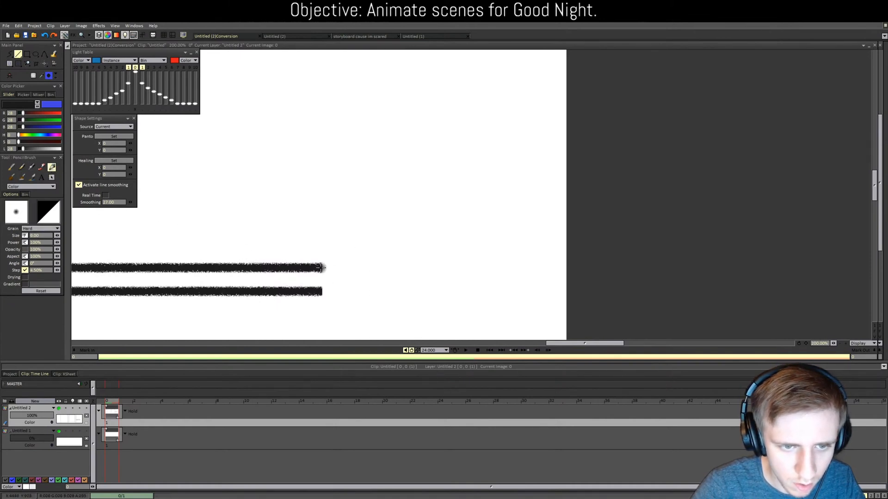
drag(320, 268, 743, 270)
key(ctrl+z)
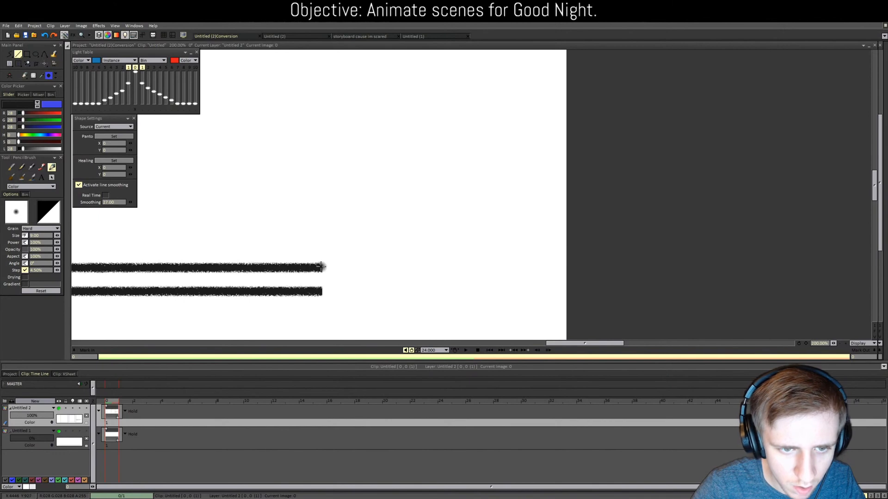
drag(320, 267, 577, 268)
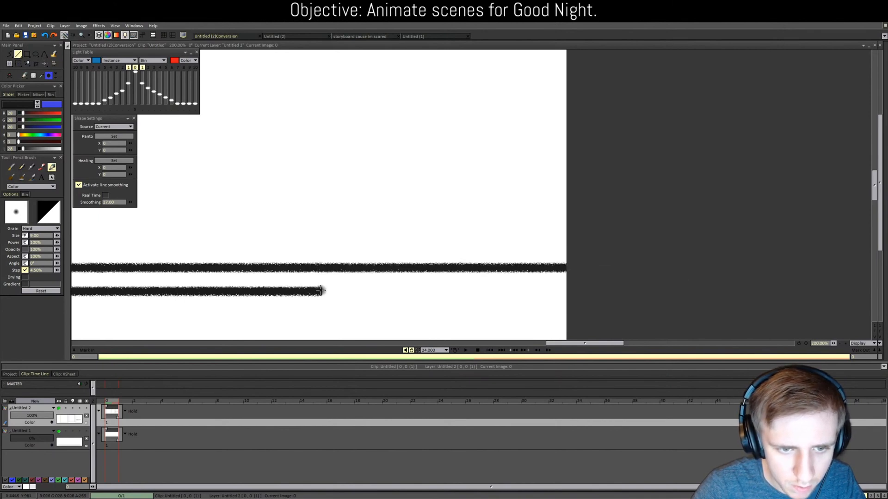
Step: Extend the ledge's lower line straight to the right edge, redrawing it after undos
drag(320, 290, 677, 301)
key(ctrl+z)
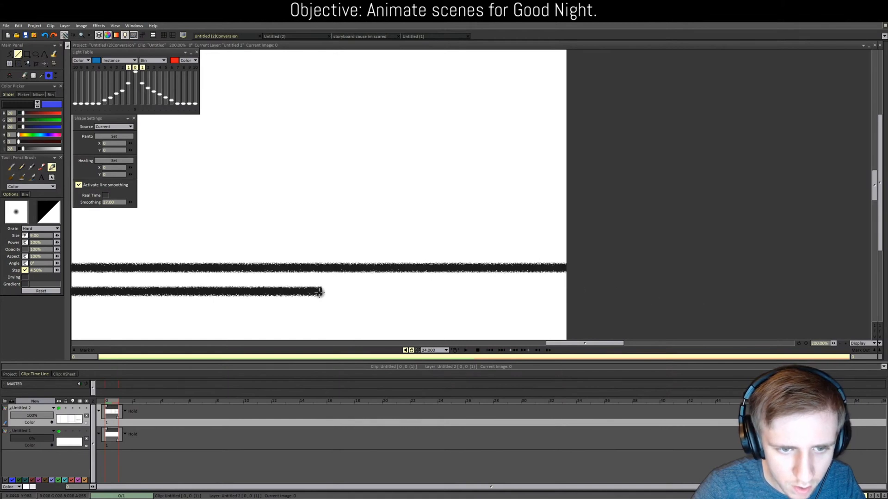
shift+click(760, 293)
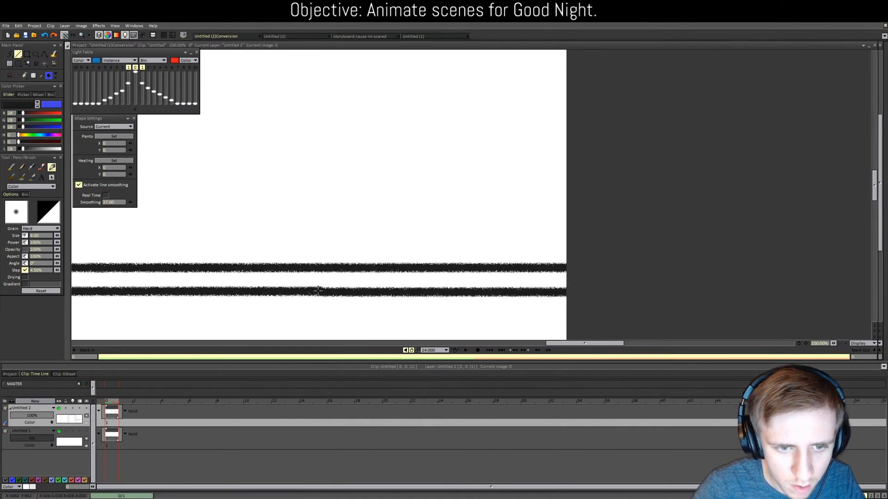
key(ctrl+z)
drag(320, 291, 583, 292)
click(880, 183)
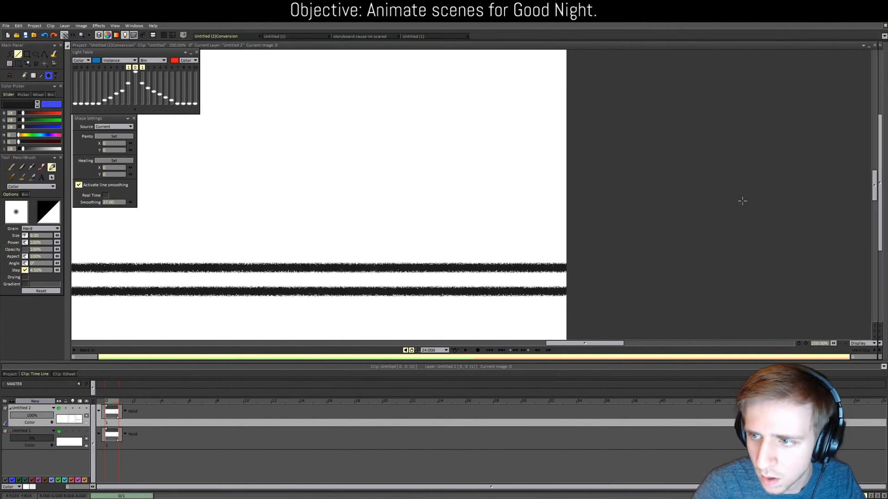
drag(881, 180, 881, 243)
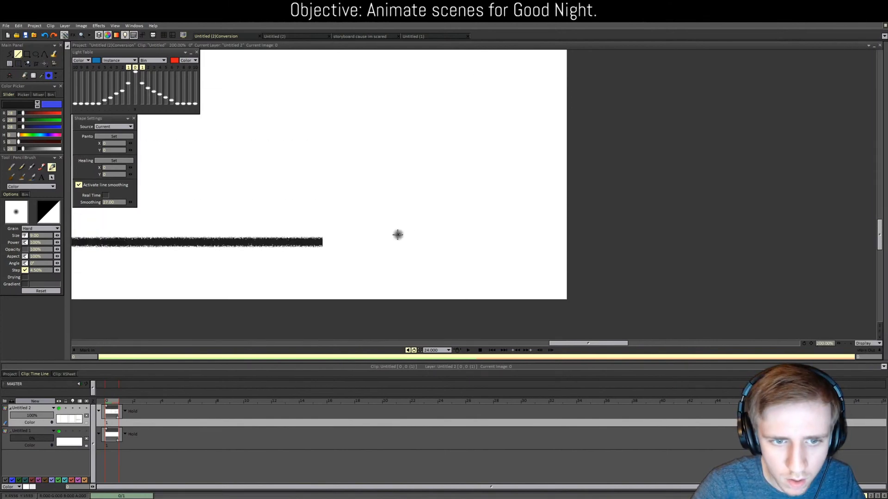
Step: Extend another ledge stroke straight to the right edge of the widened canvas
drag(320, 241, 764, 250)
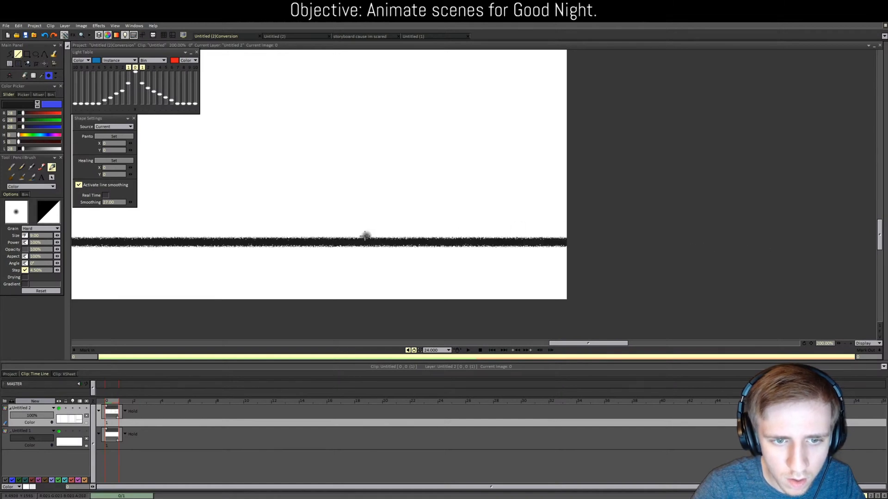
scroll(309, 189, down, 3)
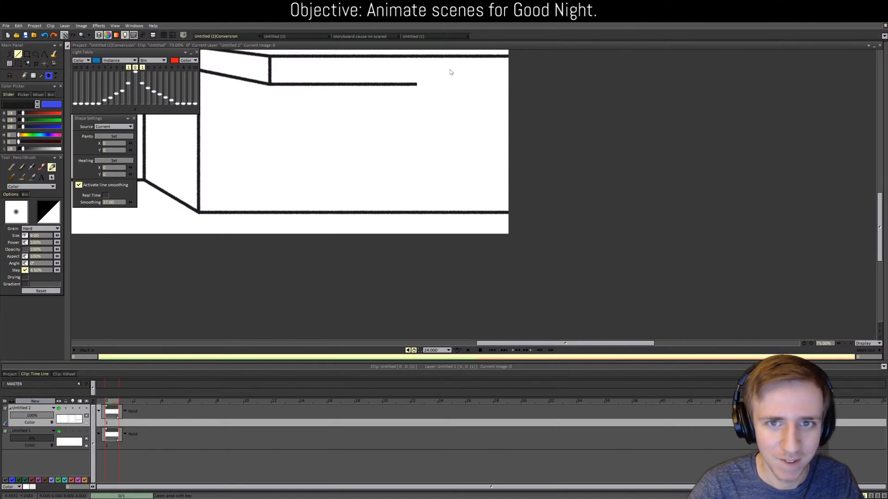
drag(494, 343, 415, 339)
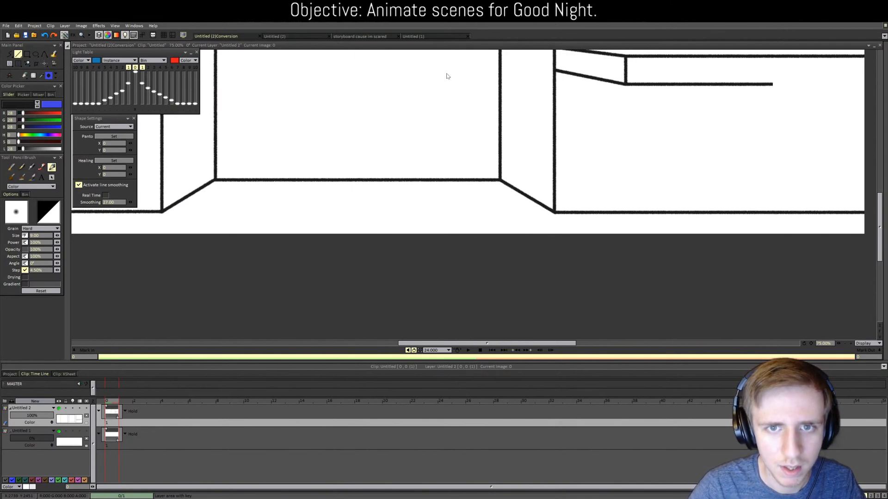
scroll(410, 172, down, 4)
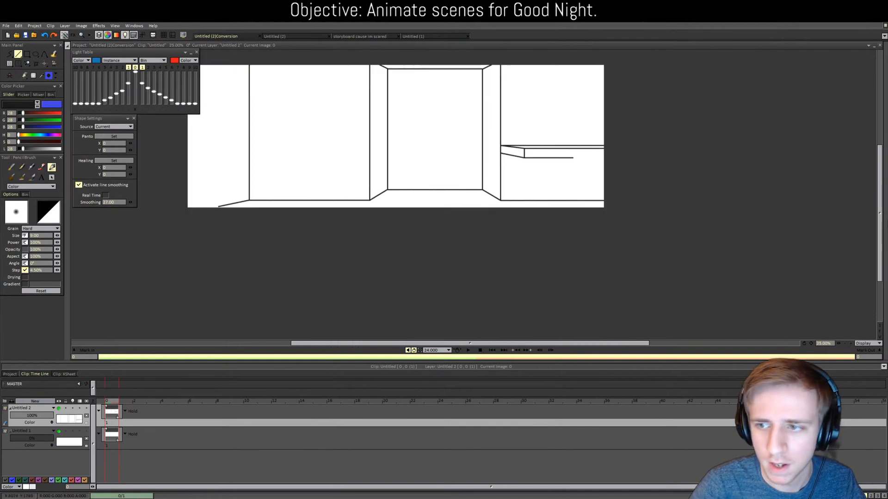
drag(880, 238, 879, 207)
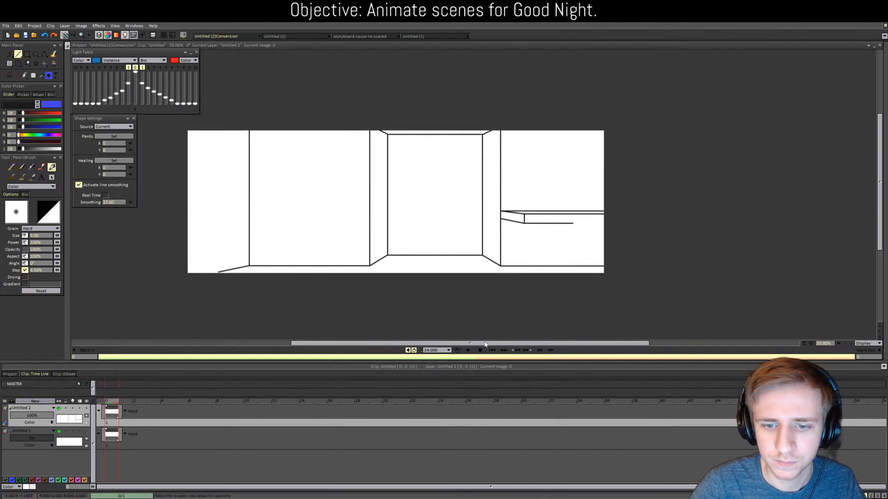
scroll(507, 231, up, 6)
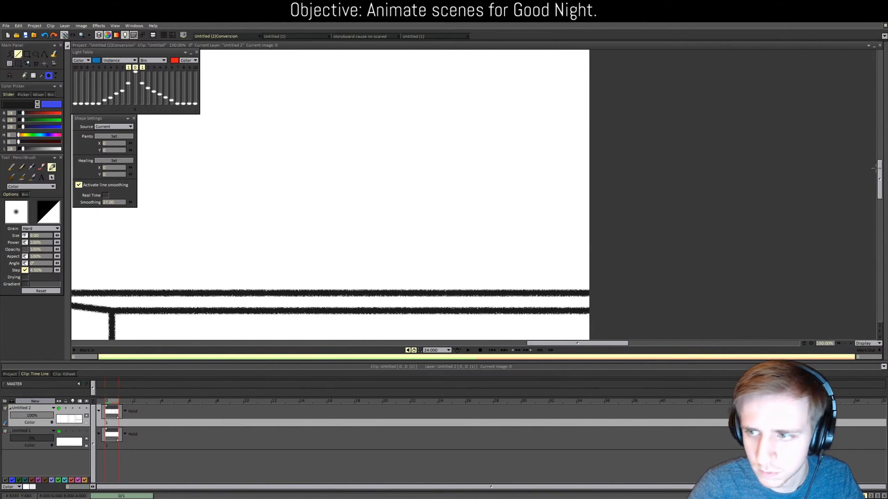
drag(879, 170, 879, 195)
scroll(476, 134, up, 2)
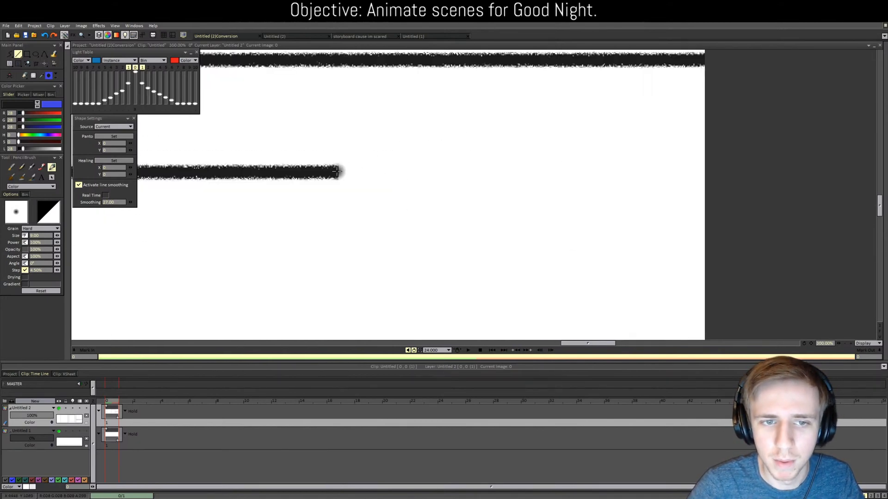
Step: Draw the long straight shelf edge rightward to the canvas edge, redrawing it once
drag(337, 171, 813, 170)
key(ctrl+z)
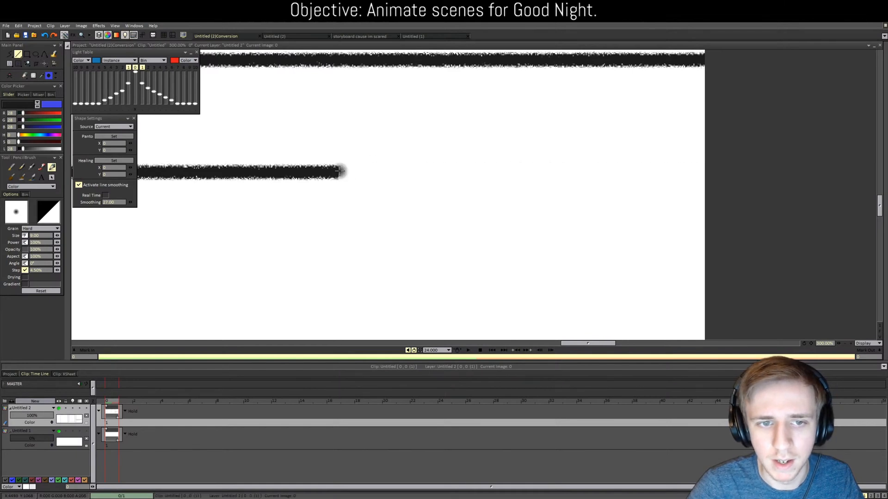
drag(337, 171, 877, 171)
scroll(319, 179, down, 5)
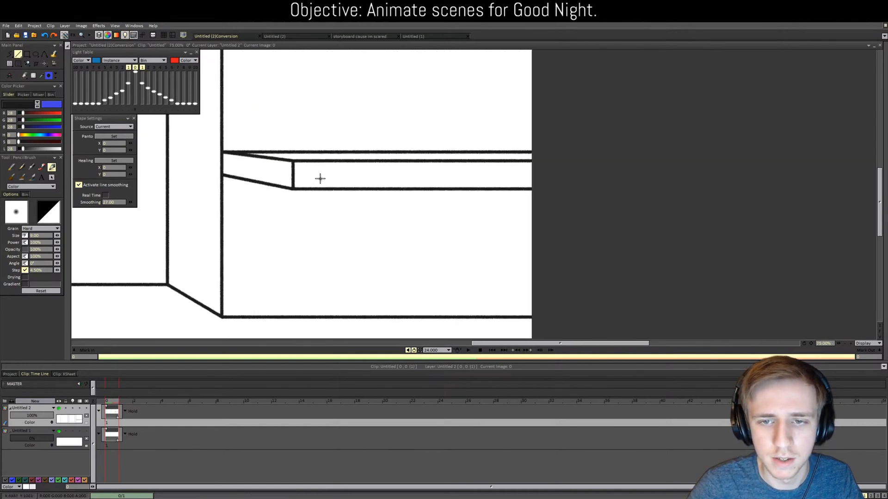
scroll(320, 183, down, 2)
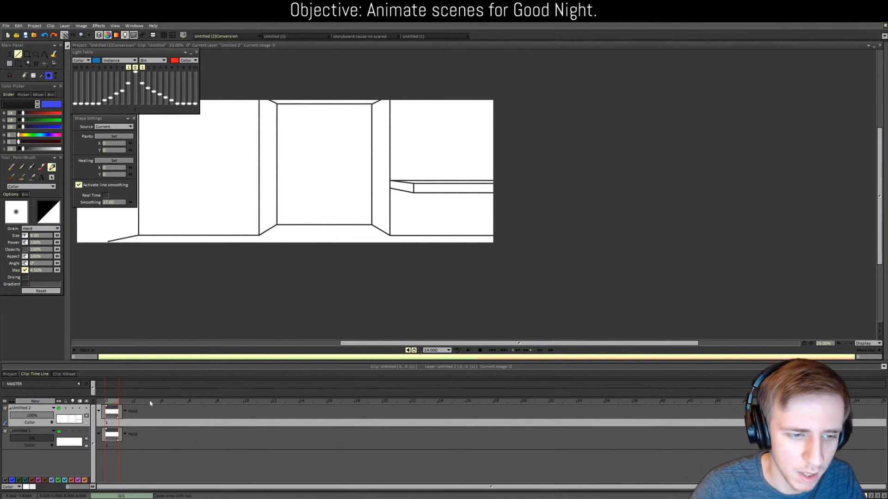
Step: Create layer Untitled 3, drag it below Untitled 2, and reselect Untitled 2
click(35, 402)
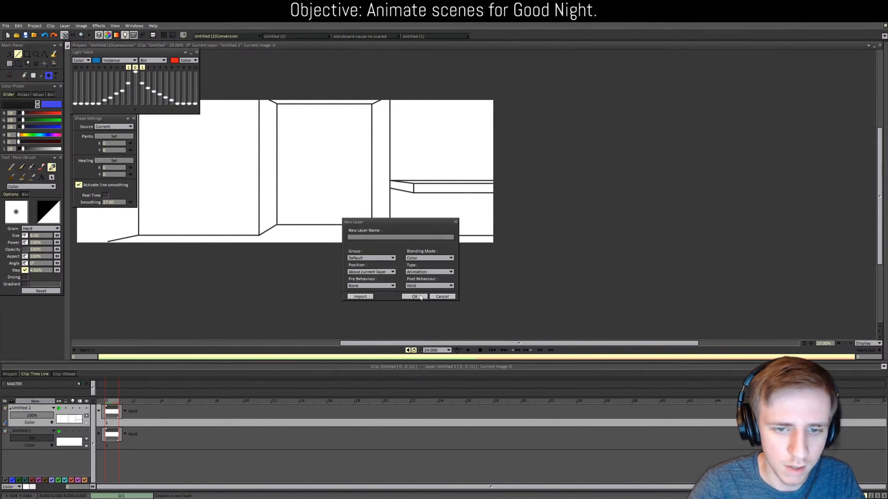
click(414, 296)
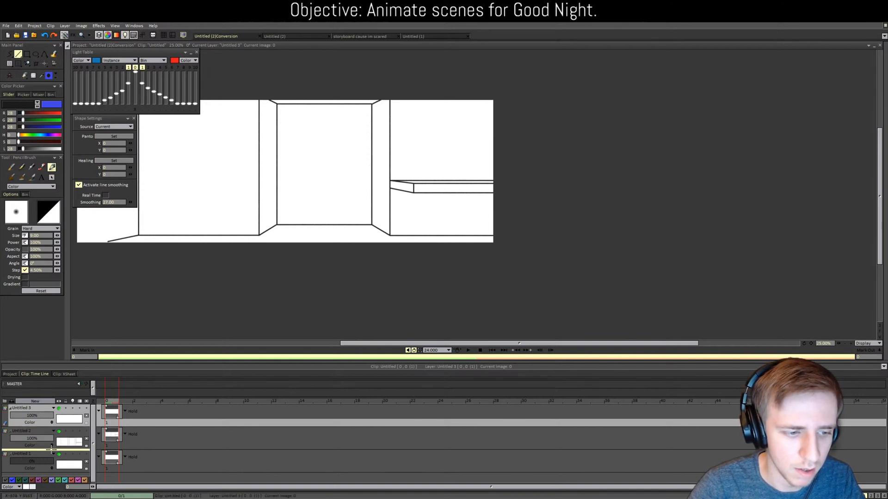
drag(53, 449, 53, 448)
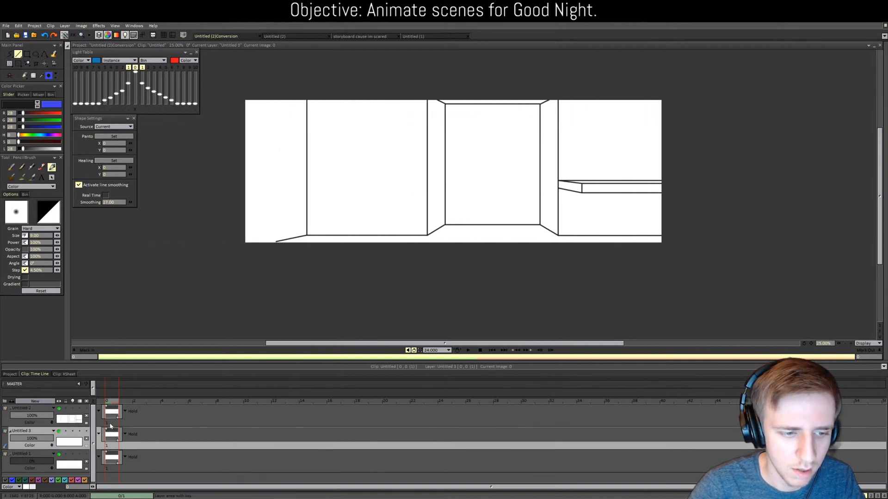
click(111, 426)
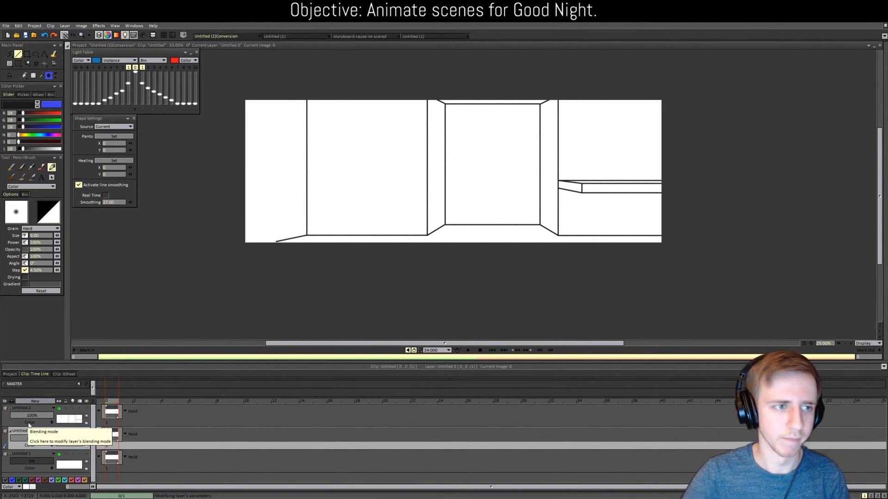
Step: Switch to the 'storyboard cause im scared' project and show its scene thumbnails
click(13, 374)
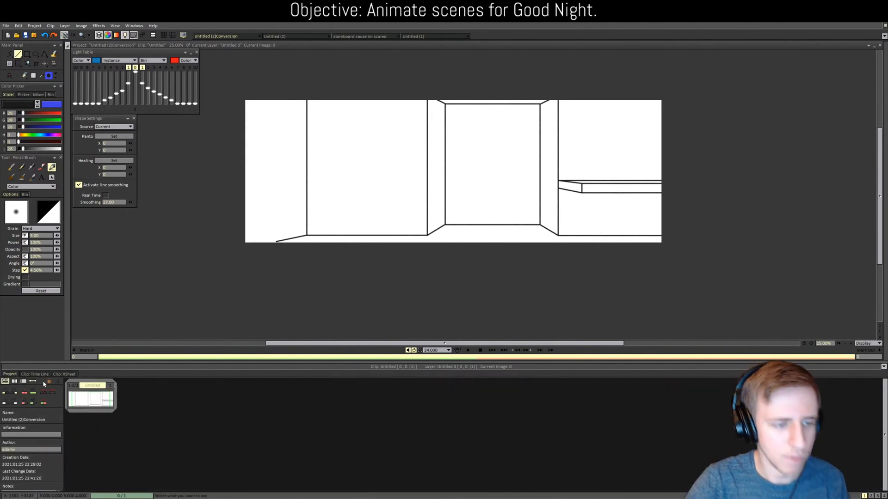
click(34, 374)
click(343, 37)
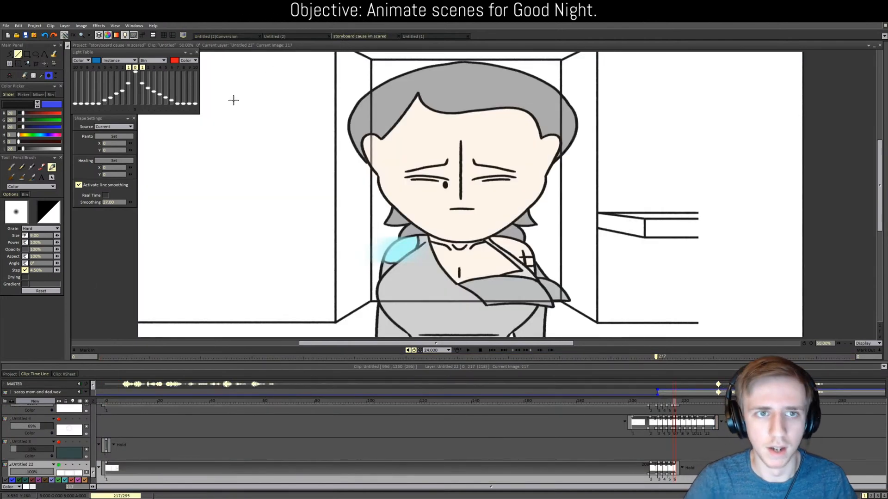
click(11, 374)
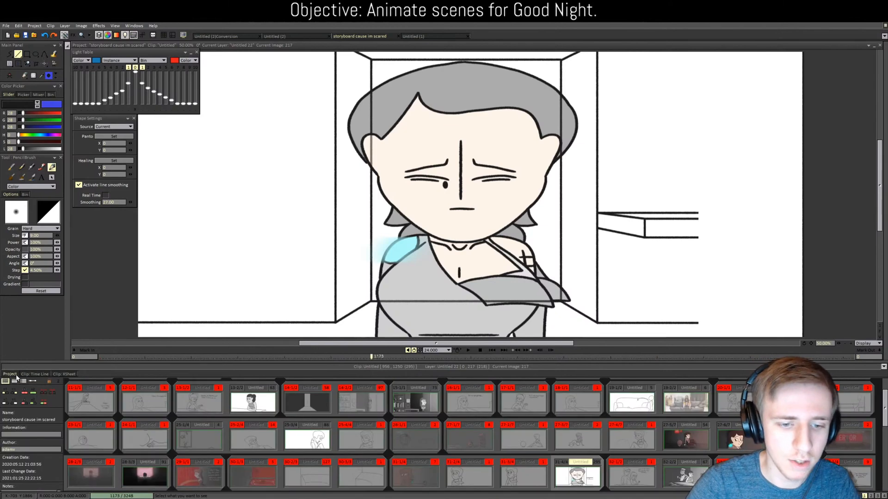
scroll(378, 458, up, 1)
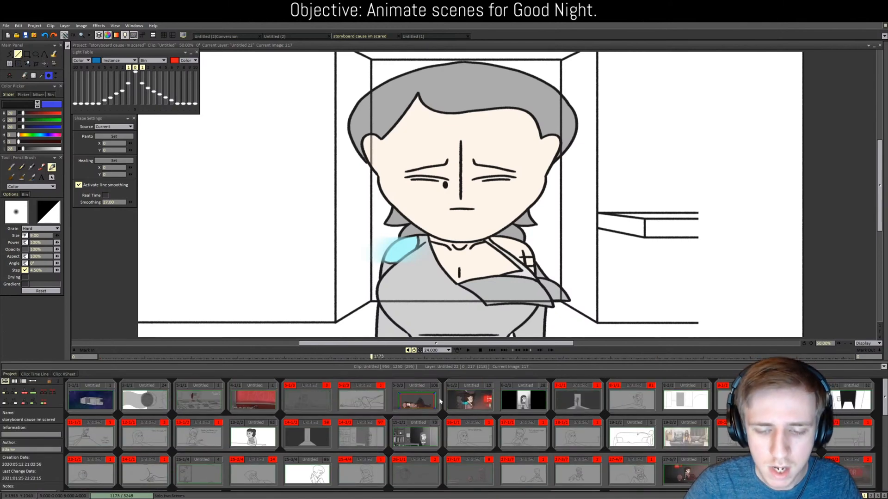
Step: Open scene 5-3/3 to view it, then go back to the thumbnail grid and scroll down
double_click(424, 396)
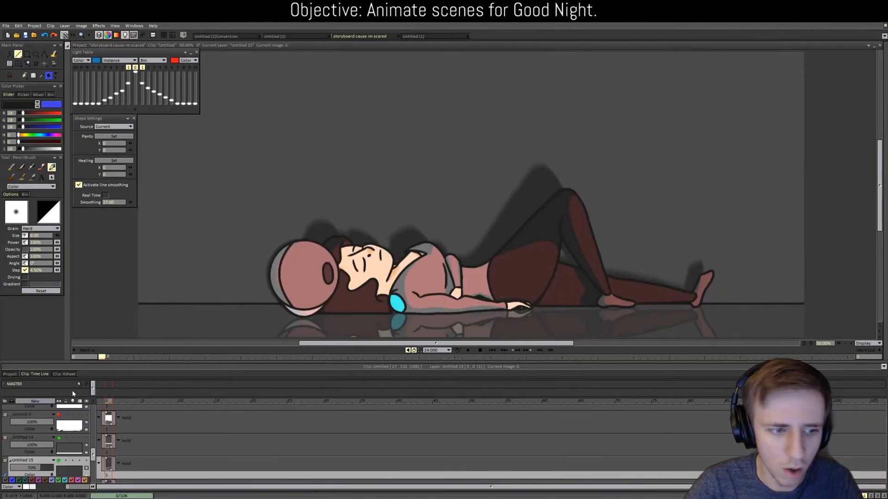
click(9, 375)
scroll(545, 434, down, 4)
scroll(560, 436, down, 2)
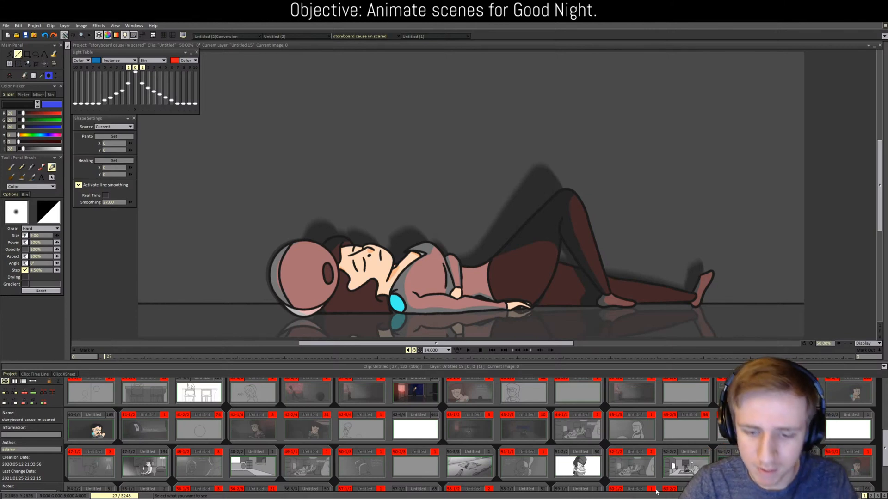
Step: Open scene 51-2/2 with the hugging drawing and hide layers Untitled 6 and Untitled 5
double_click(591, 465)
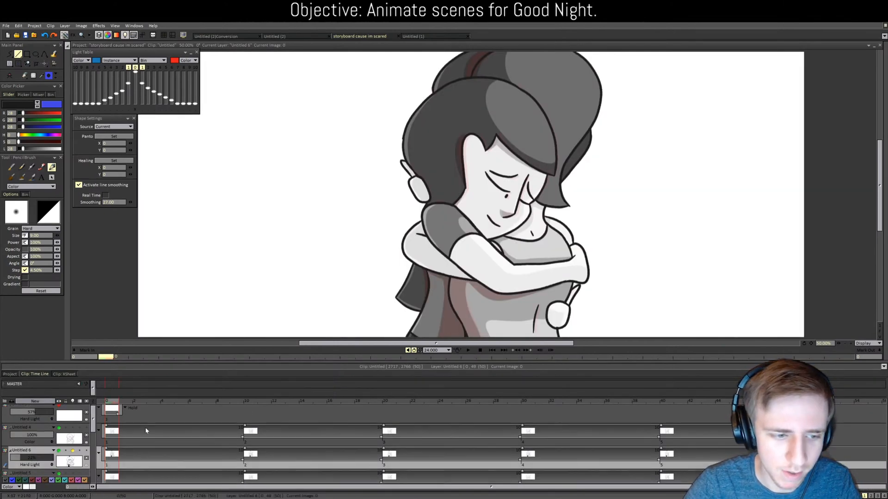
scroll(145, 427, down, 2)
click(59, 419)
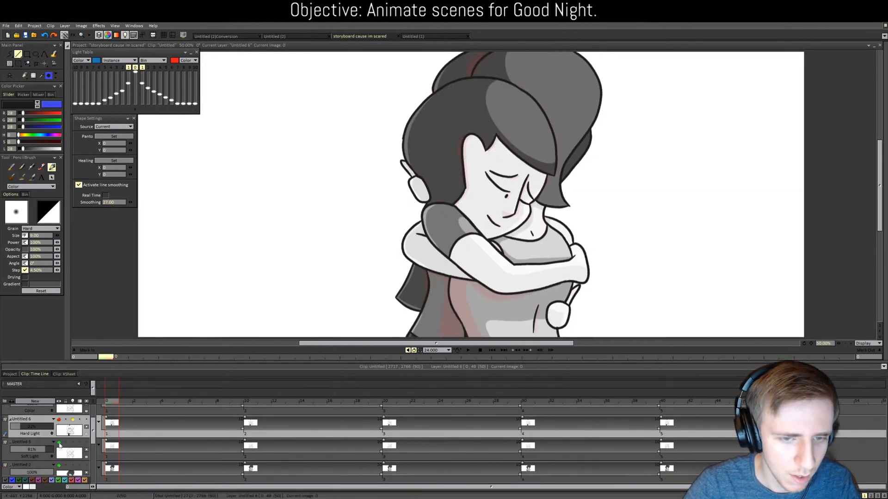
click(58, 443)
scroll(63, 434, up, 1)
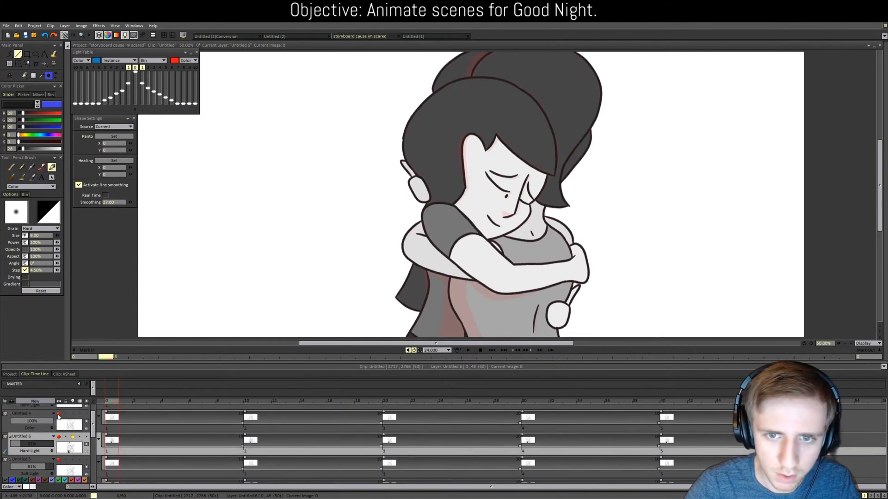
Step: Play the hugging animation, re-enable Untitled 5's soft-light shading, and rewind to frame 0
click(468, 350)
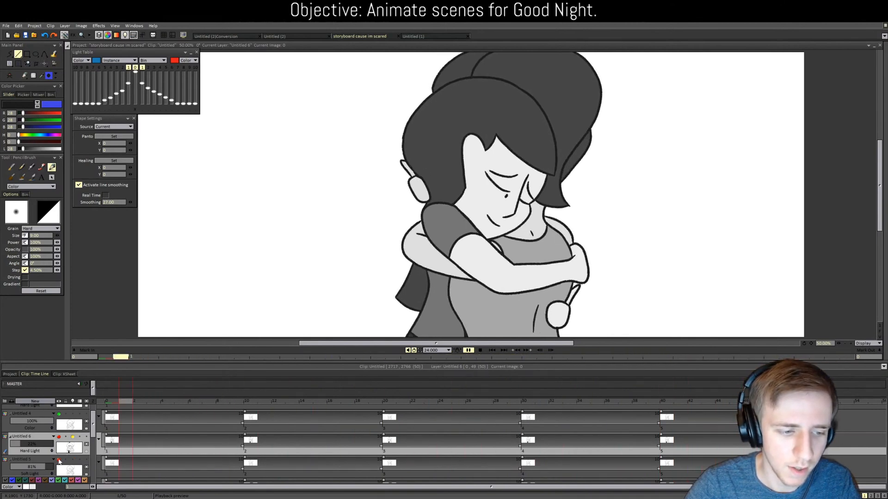
click(58, 461)
click(59, 460)
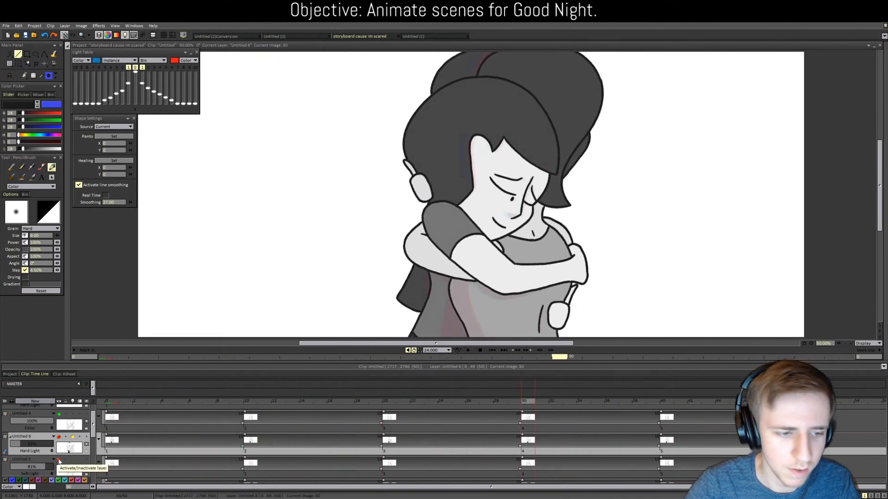
click(473, 351)
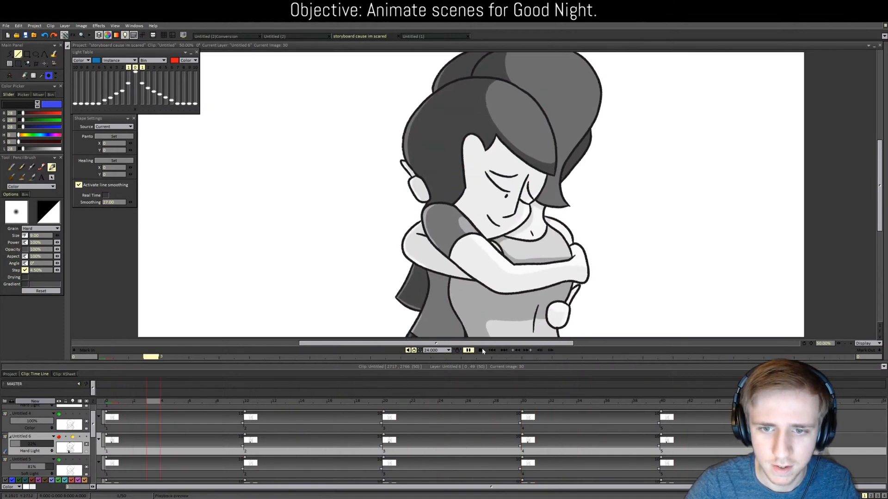
click(481, 350)
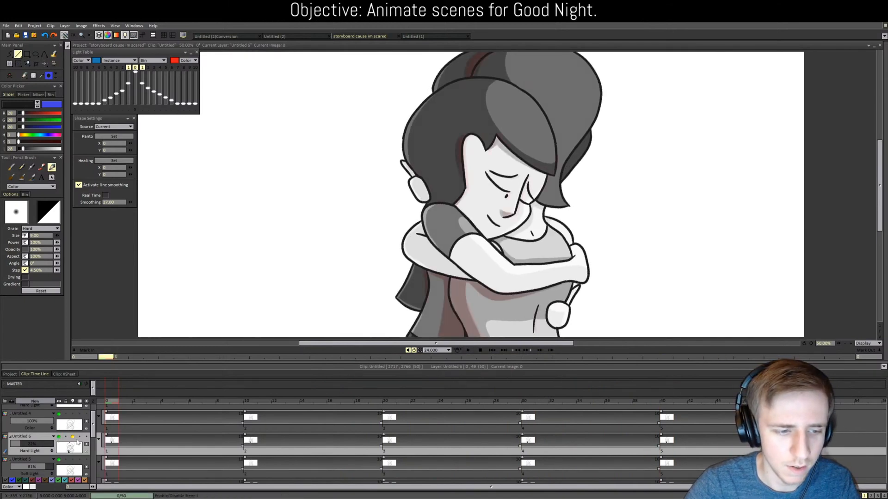
click(469, 350)
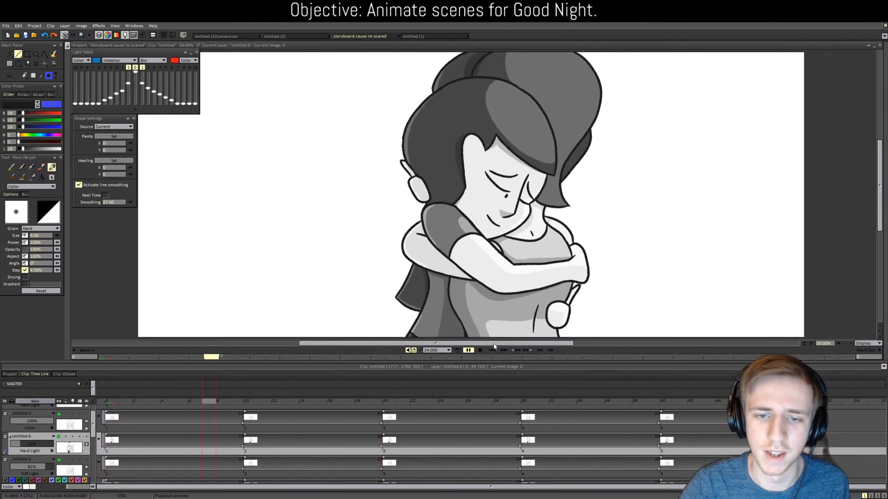
click(468, 350)
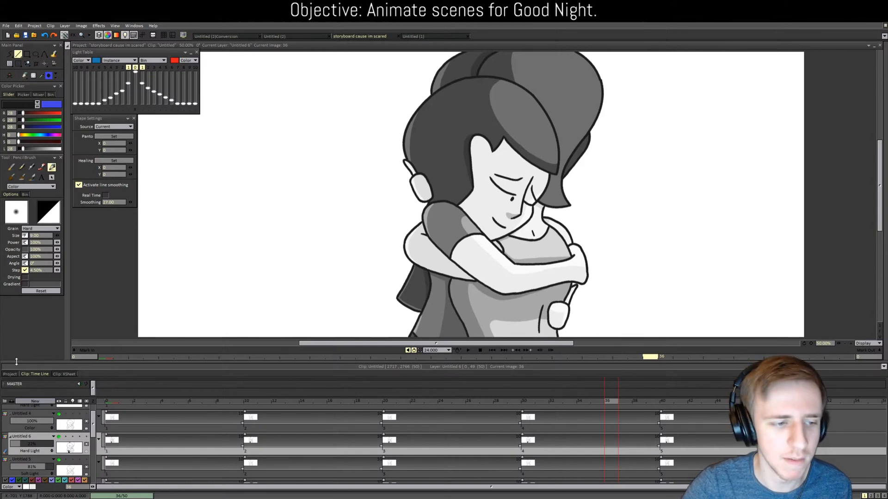
click(109, 402)
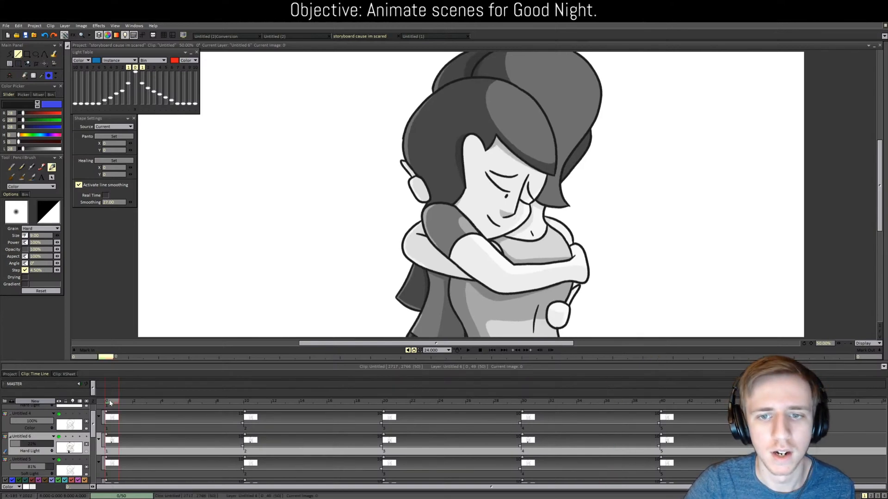
click(254, 37)
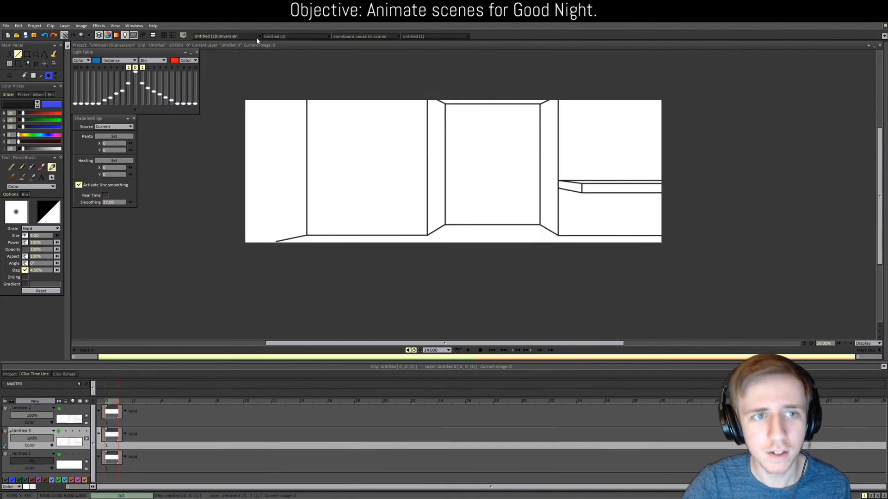
click(329, 37)
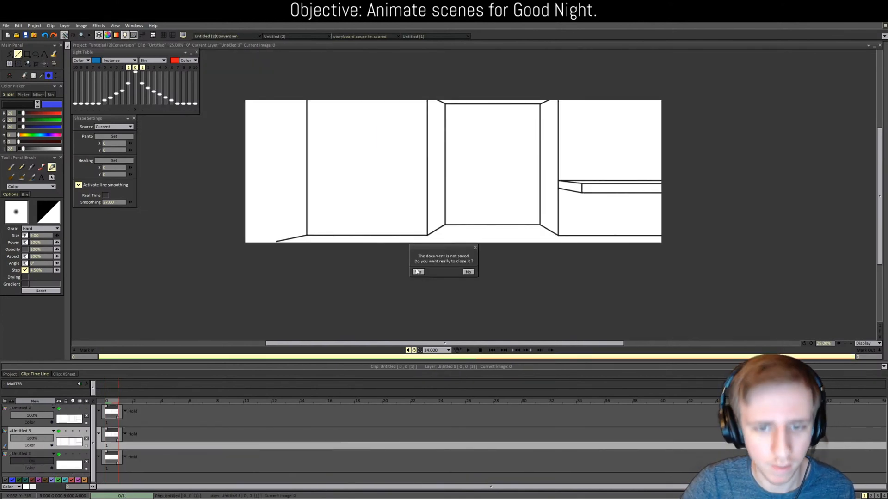
click(468, 273)
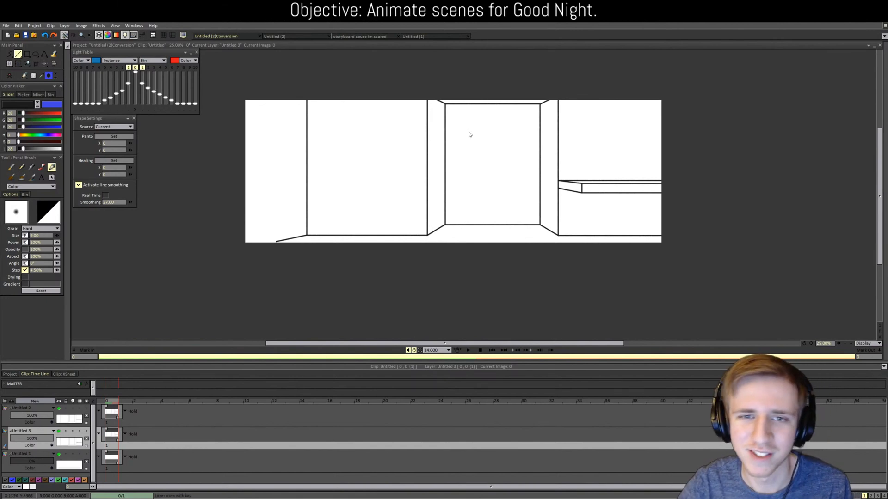
Step: Bring up the 'storyboard cause im scared' project with its greyscale hugging clip and timeline
scroll(493, 273, up, 1)
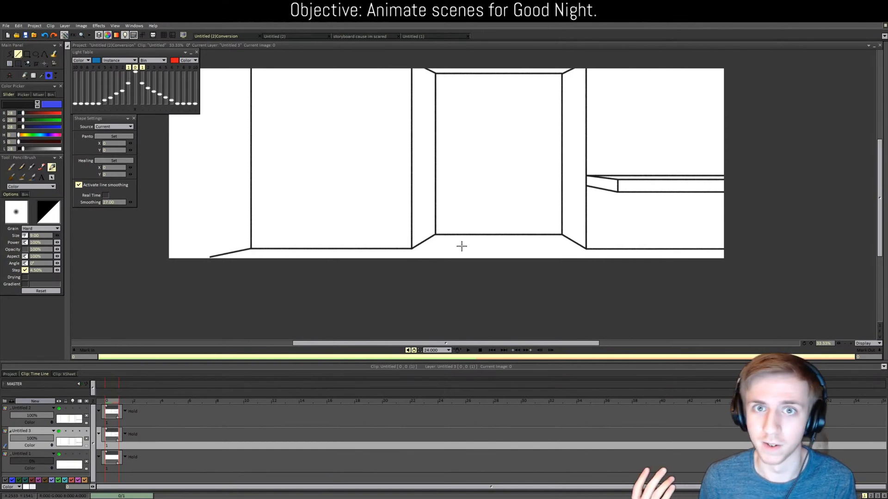
scroll(547, 273, up, 2)
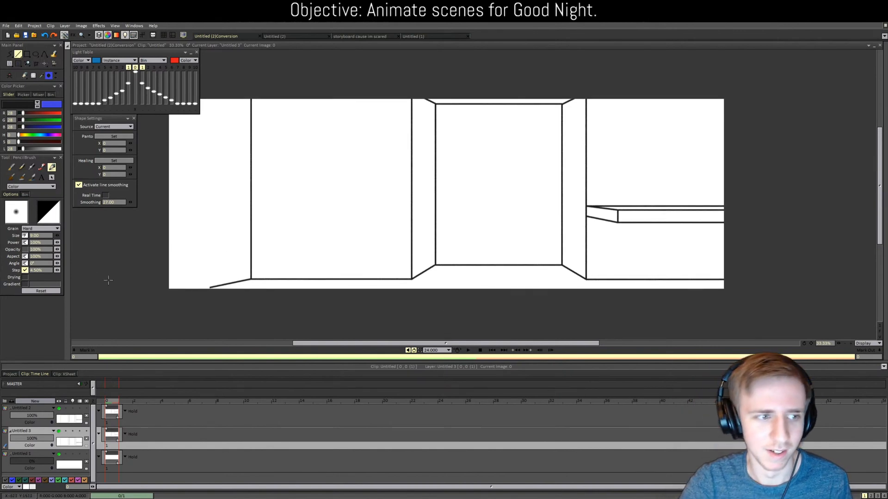
click(10, 374)
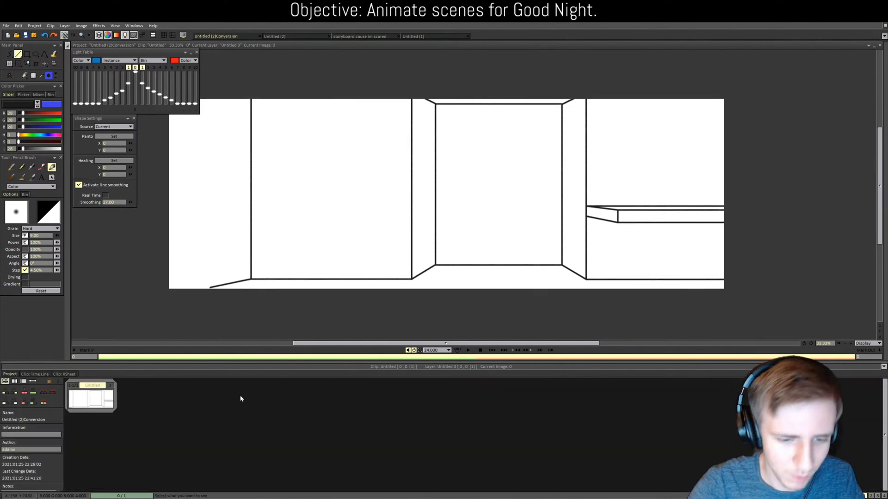
click(45, 374)
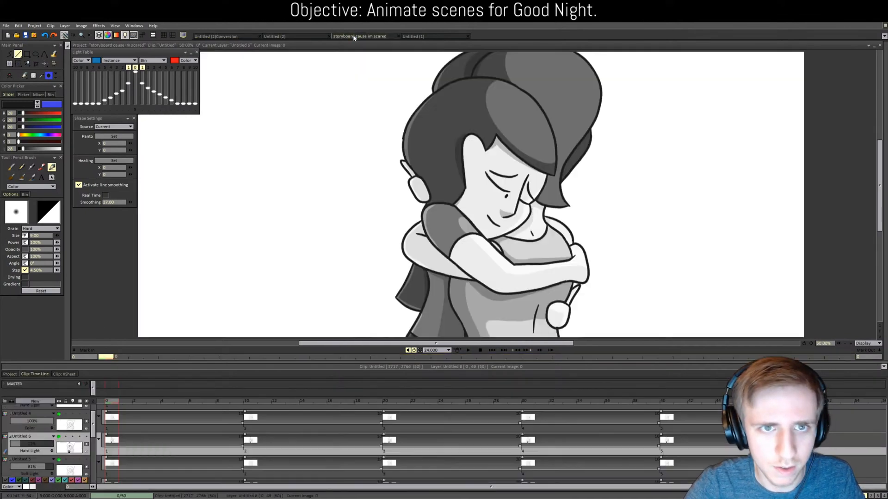
click(343, 36)
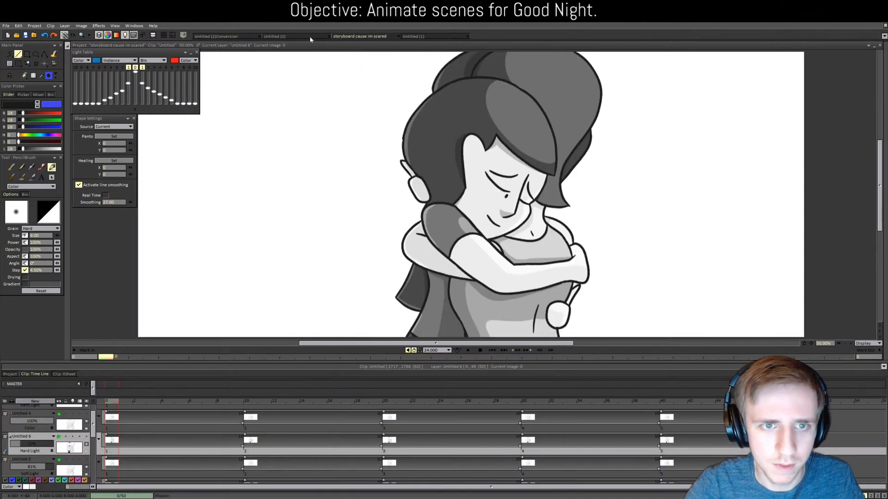
Step: Open clip 57-2/2, the room scene with the starry window, from the thumbnail grid
click(10, 374)
scroll(316, 445, down, 1)
scroll(383, 455, down, 2)
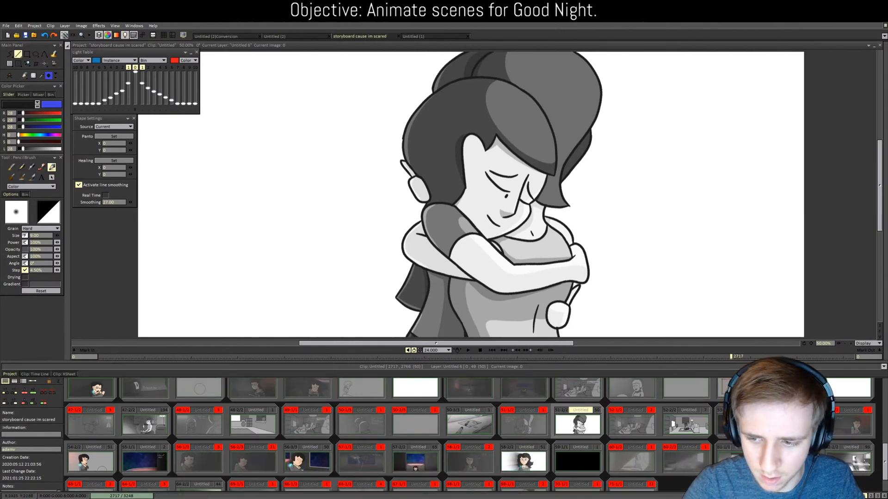
double_click(415, 461)
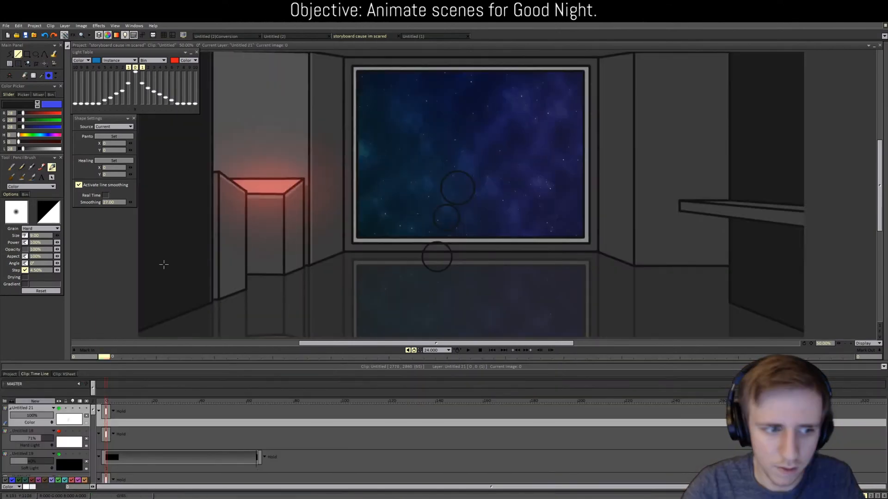
Step: Hide layers Untitled 19, Untitled 3, the red glow layer and Untitled 7
click(59, 455)
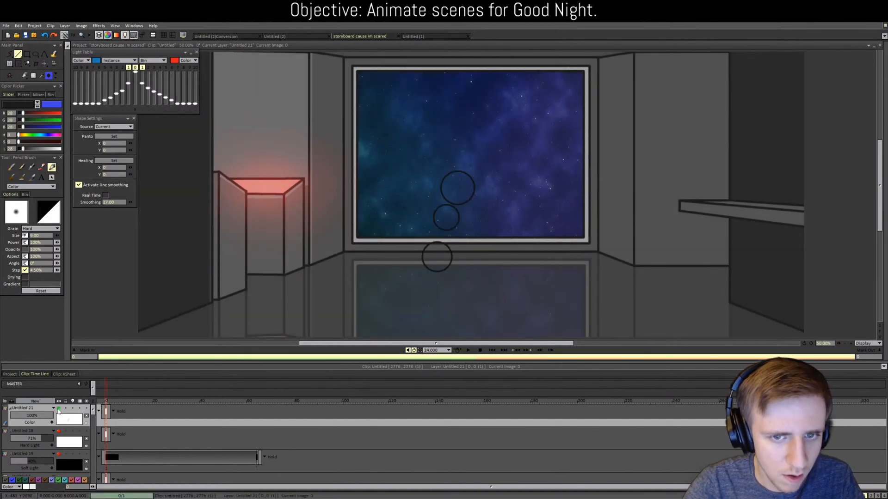
scroll(59, 432, down, 1)
scroll(59, 431, down, 1)
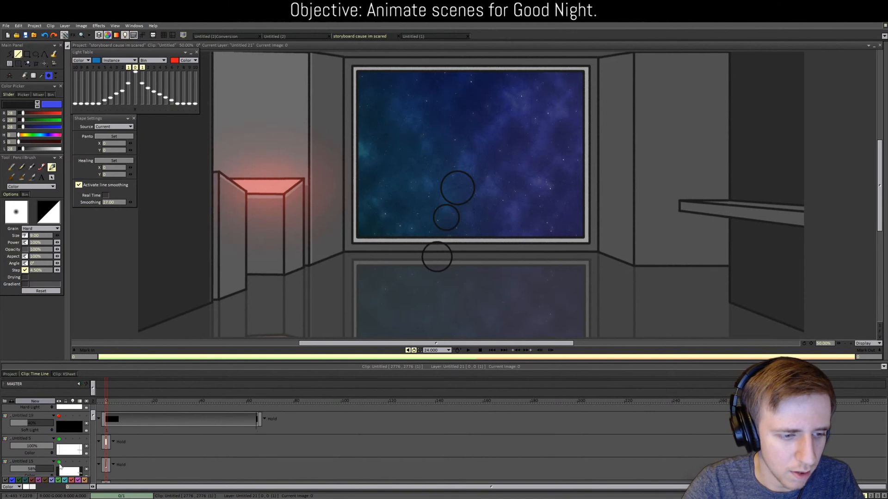
scroll(59, 457, down, 2)
click(59, 444)
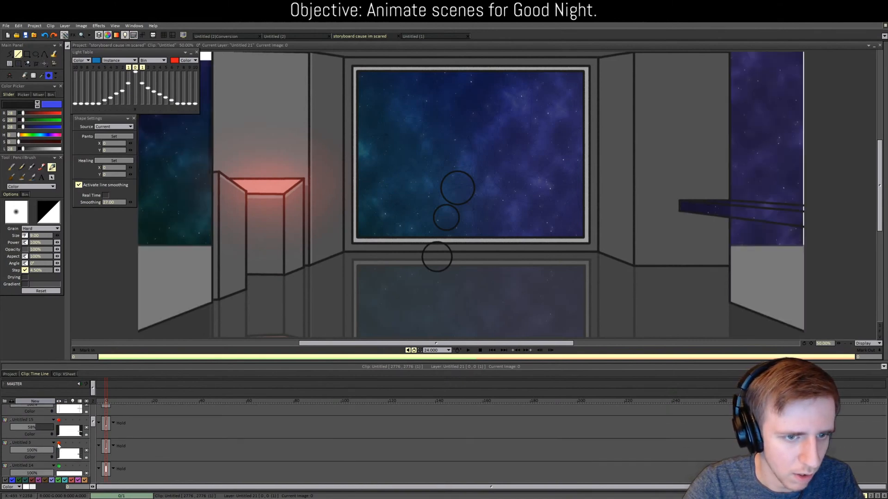
click(59, 444)
scroll(59, 446, down, 4)
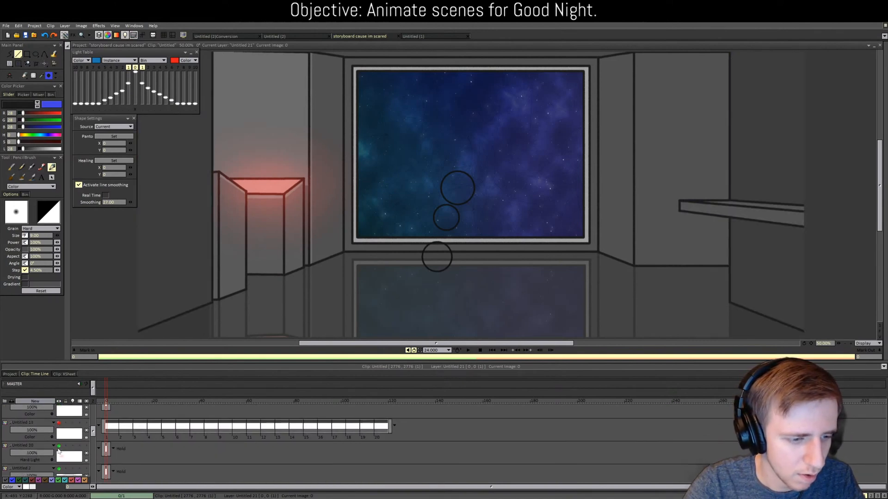
scroll(58, 450, down, 2)
click(59, 409)
scroll(59, 425, down, 2)
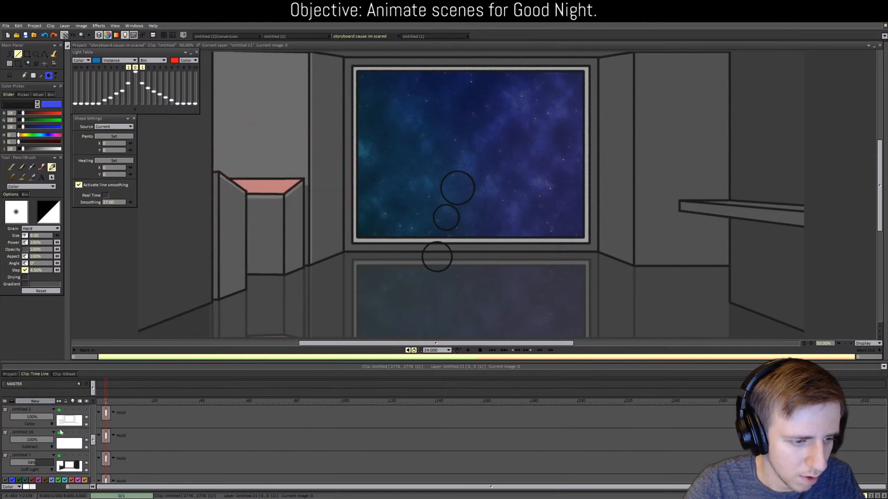
click(59, 439)
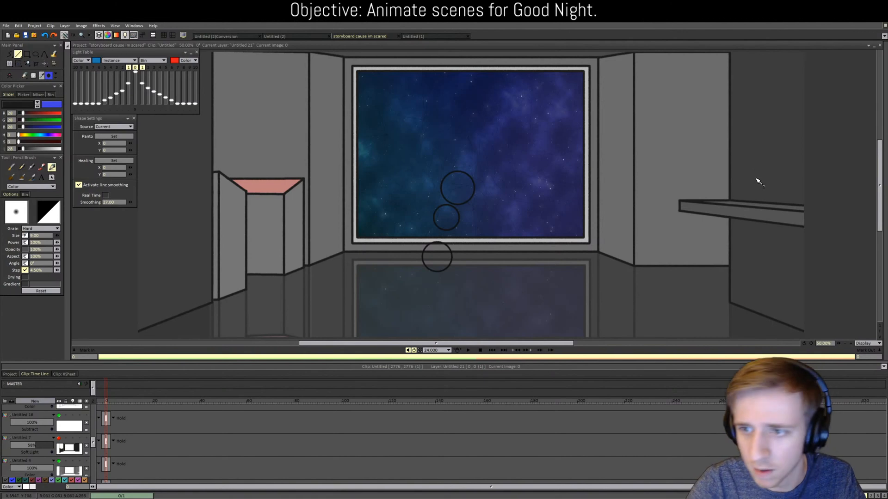
Step: Sample the reference shelf's grey and fill the shelf's front, side and top faces in the Conversion drawing
click(737, 212)
click(230, 36)
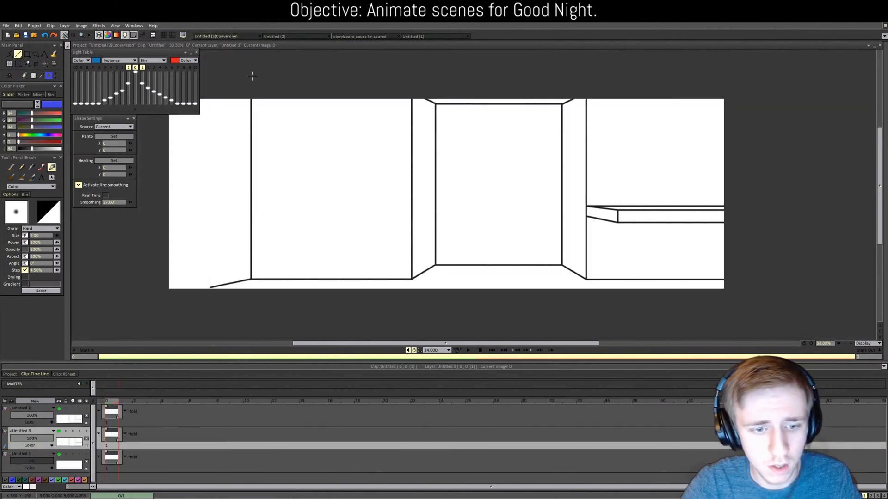
key(f)
click(652, 215)
click(600, 215)
click(635, 208)
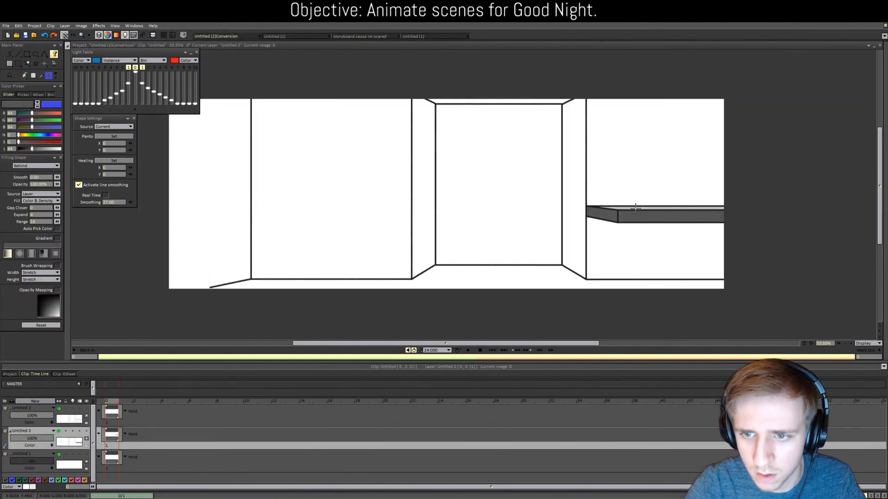
key(b)
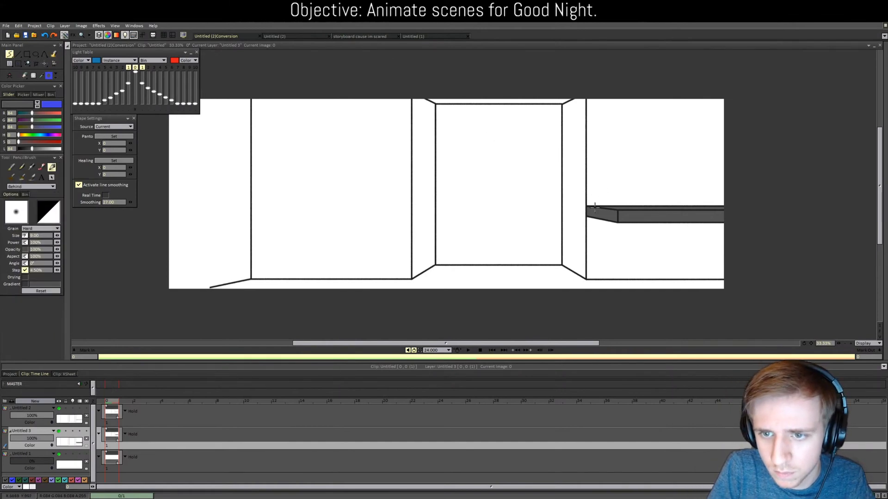
Step: Compare the Conversion drawing against the storyboard room scene and the Untitled (2) version
click(359, 36)
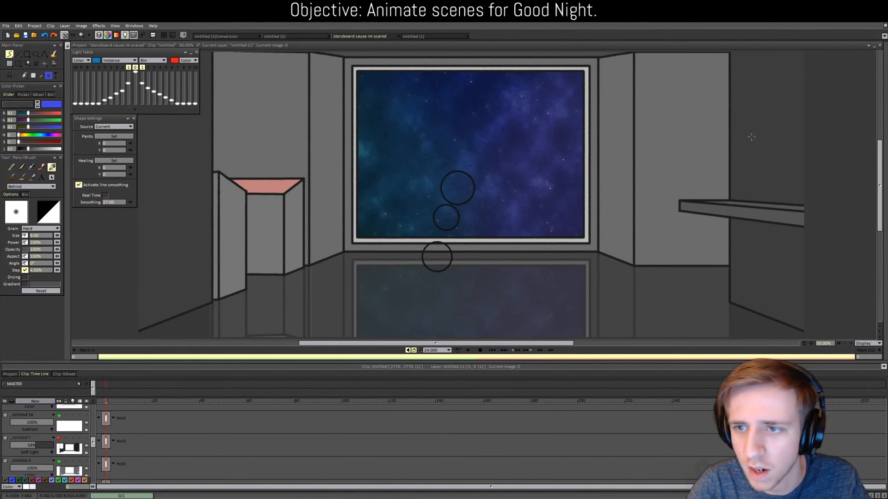
click(213, 36)
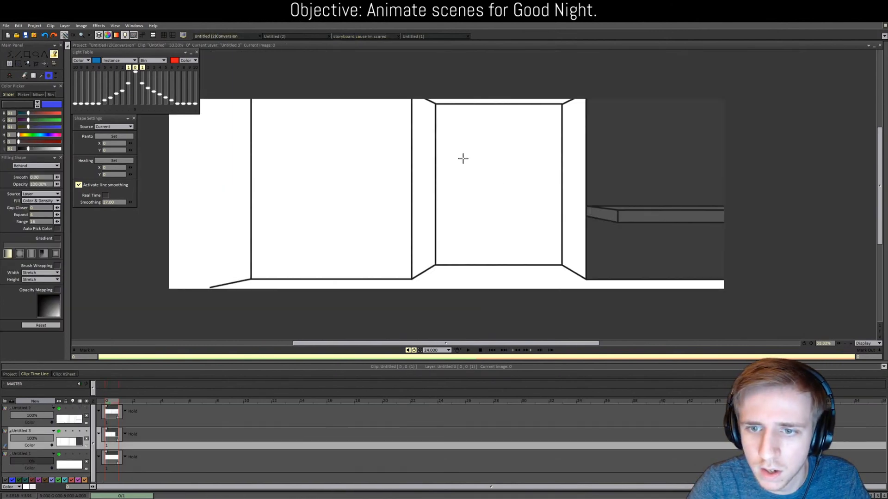
click(286, 37)
click(347, 38)
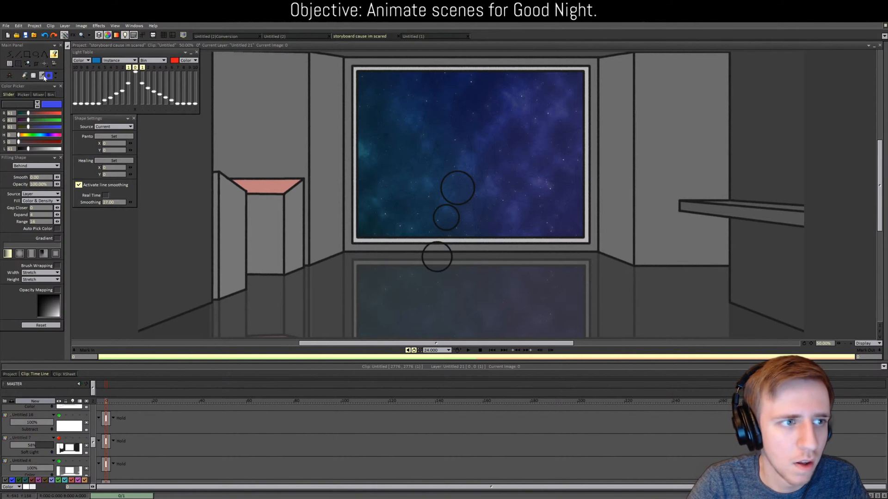
click(235, 36)
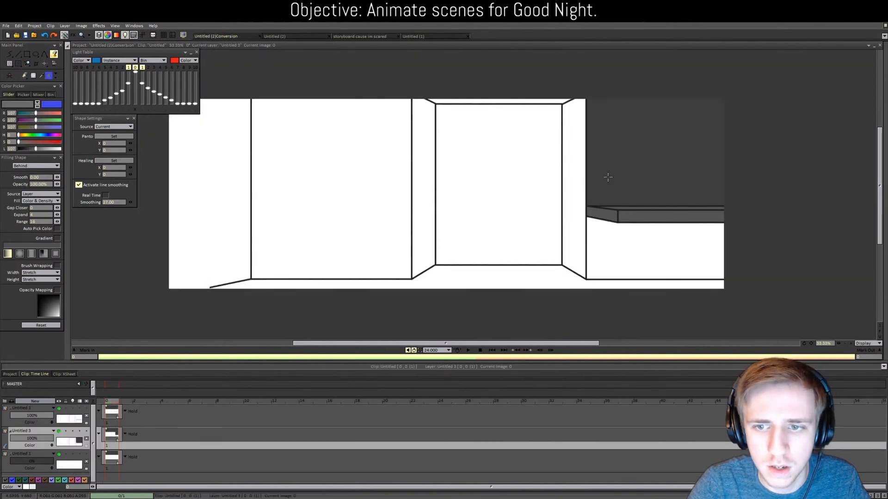
Step: Fill the recess side and front wall panel grey, undoing a trial left wall and floor fill
key(ctrl+y)
key(ctrl+y)
click(423, 171)
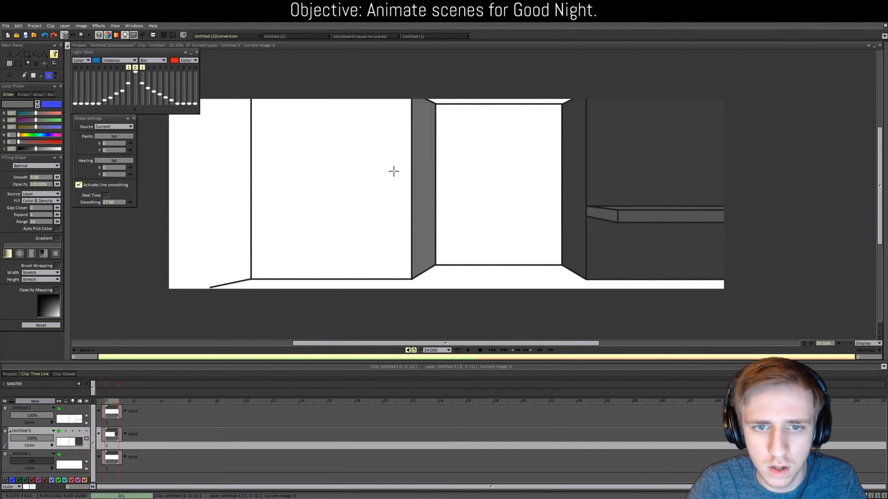
click(394, 171)
click(219, 177)
key(ctrl+z)
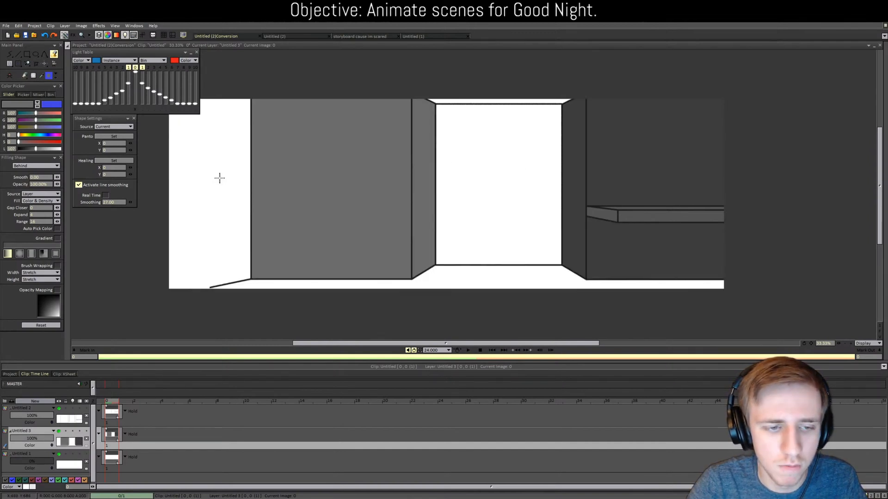
Step: Make line art layer Untitled 2 current and undo the grey wall fills and their fill layer
scroll(222, 298, up, 2)
scroll(458, 308, down, 1)
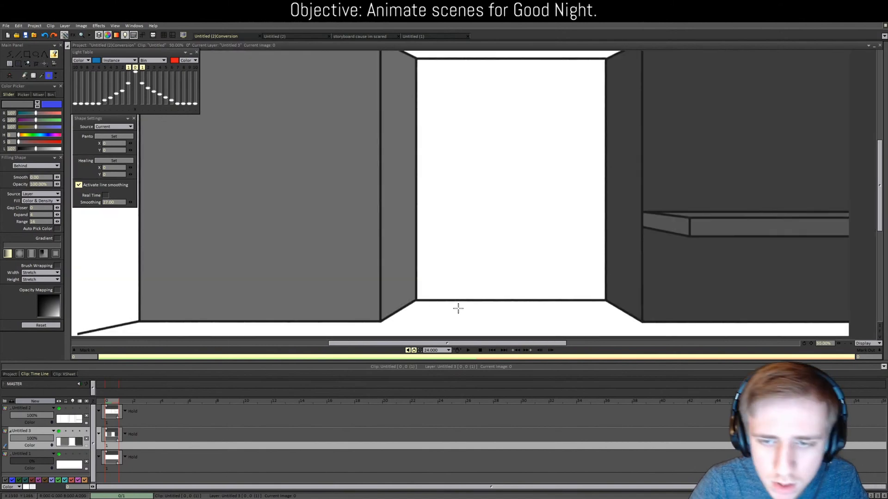
scroll(458, 308, down, 1)
drag(386, 345, 310, 351)
click(40, 413)
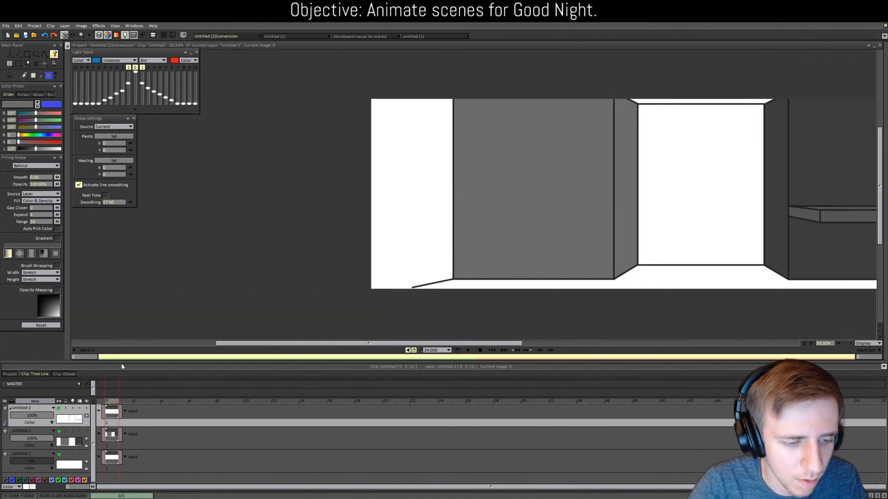
scroll(411, 280, up, 2)
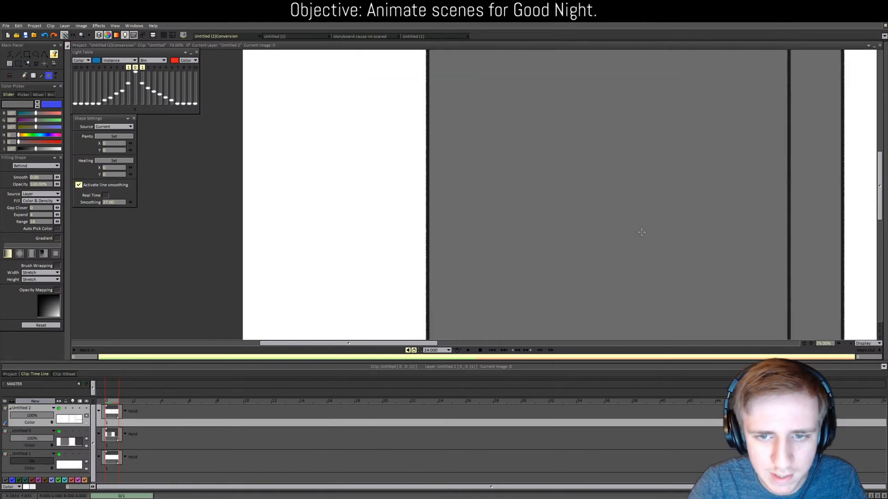
scroll(854, 214, down, 3)
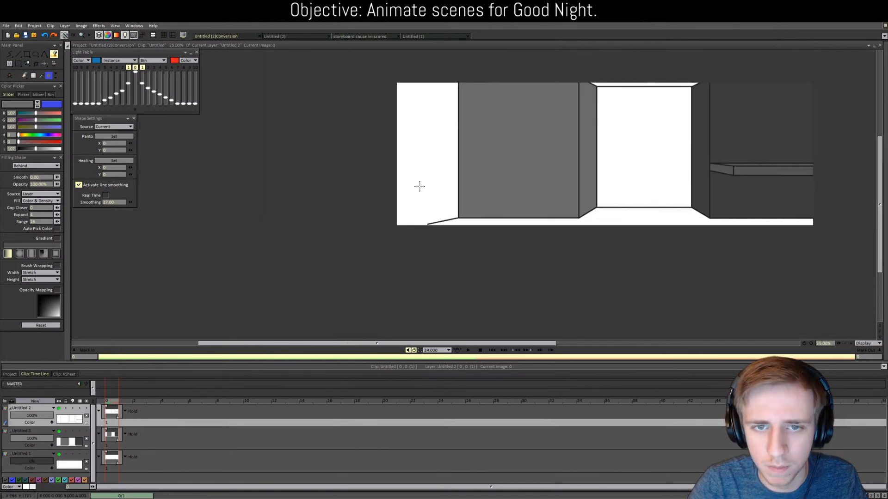
key(Down)
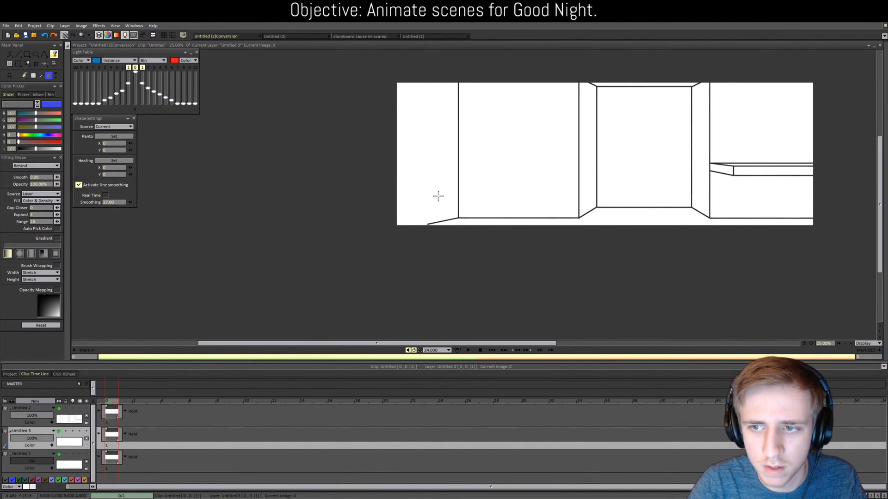
key(ctrl+z)
key(ctrl+z)
scroll(193, 182, up, 2)
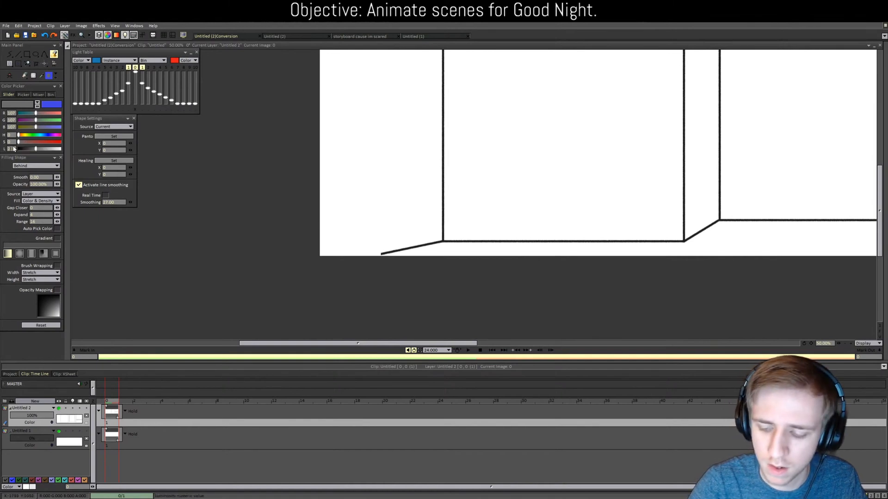
Step: Set colour value 28 and draw the floor line down-left from the wall corner with the line tool
text(28)
key(Return)
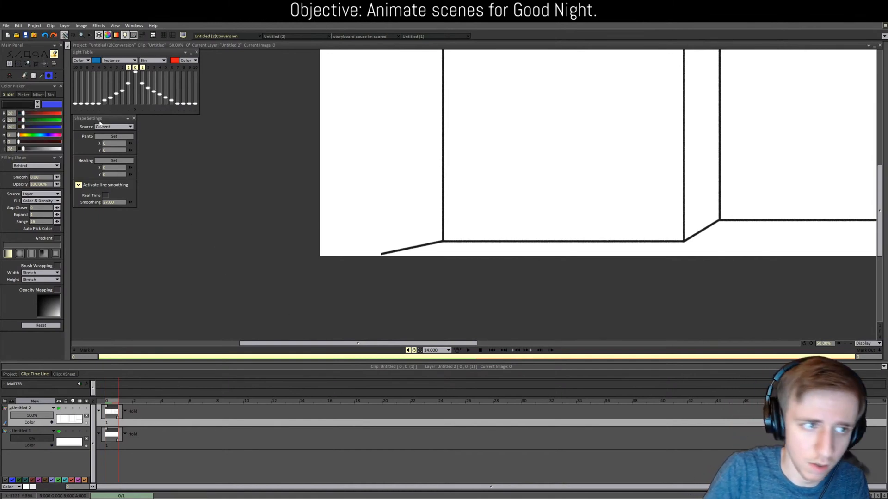
click(17, 54)
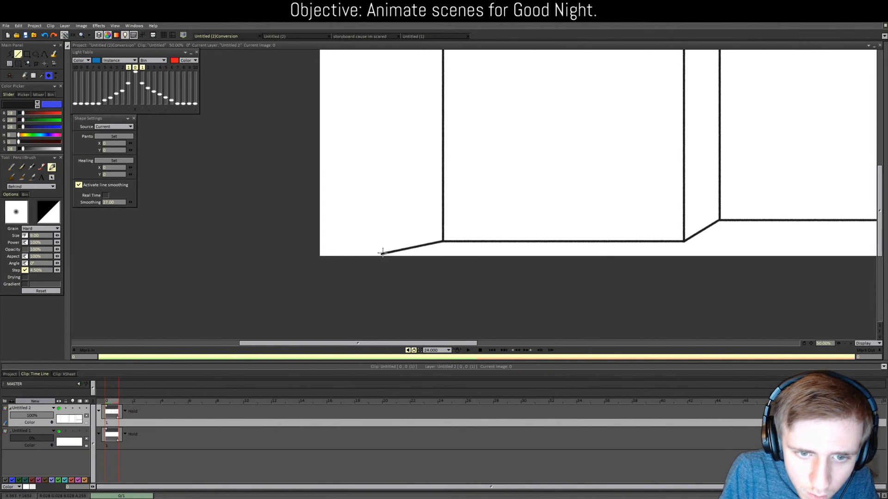
drag(382, 253, 343, 262)
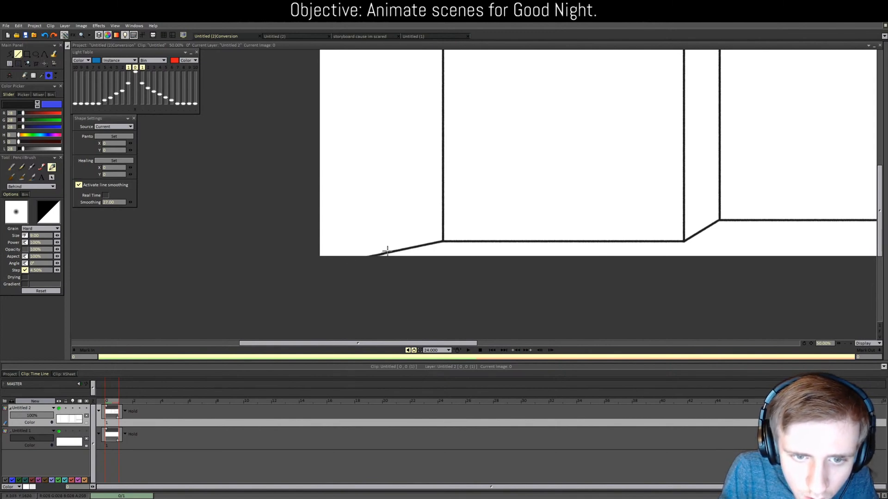
key(ctrl+z)
drag(442, 240, 341, 259)
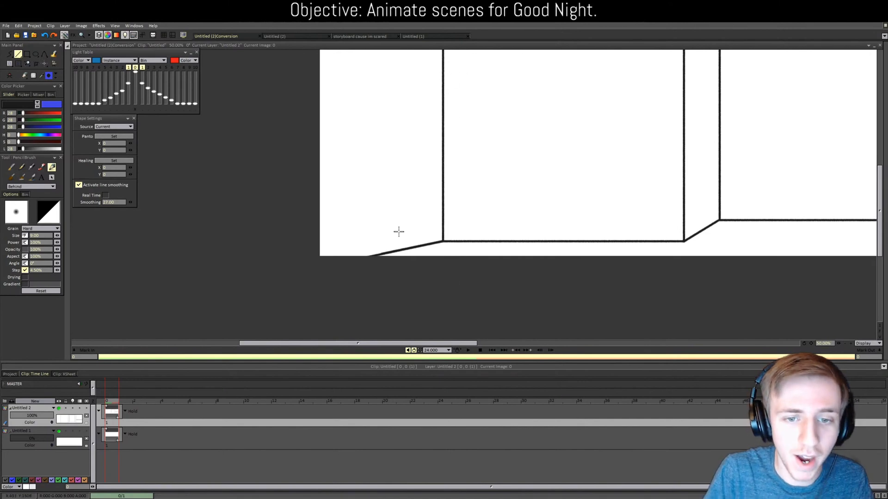
Step: Draw the door's bottom, vertical and top edges on the left wall, redoing misplaced strokes
mouse_move(432, 223)
mouse_down()
mouse_move(252, 275)
mouse_move(219, 261)
mouse_up()
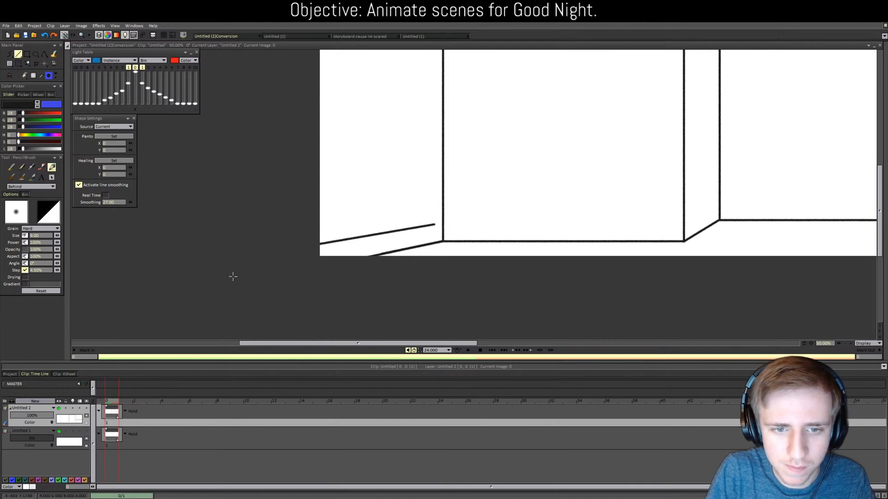
key(ctrl+z)
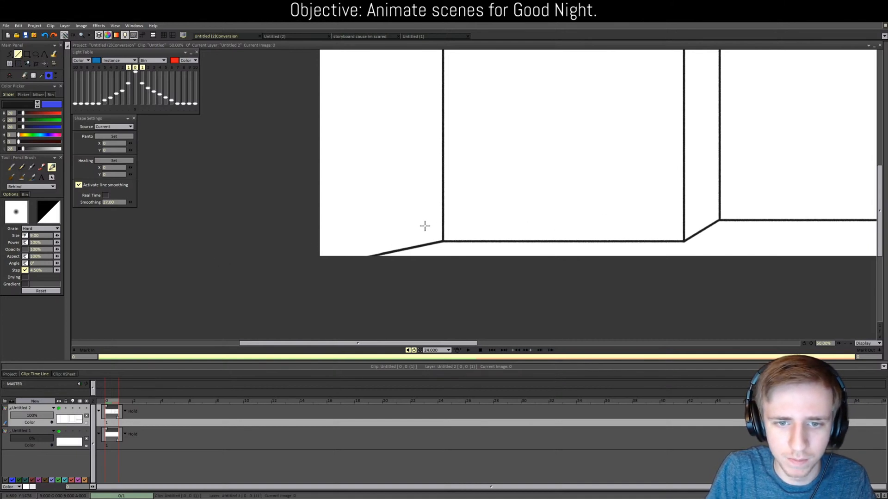
drag(426, 226, 214, 263)
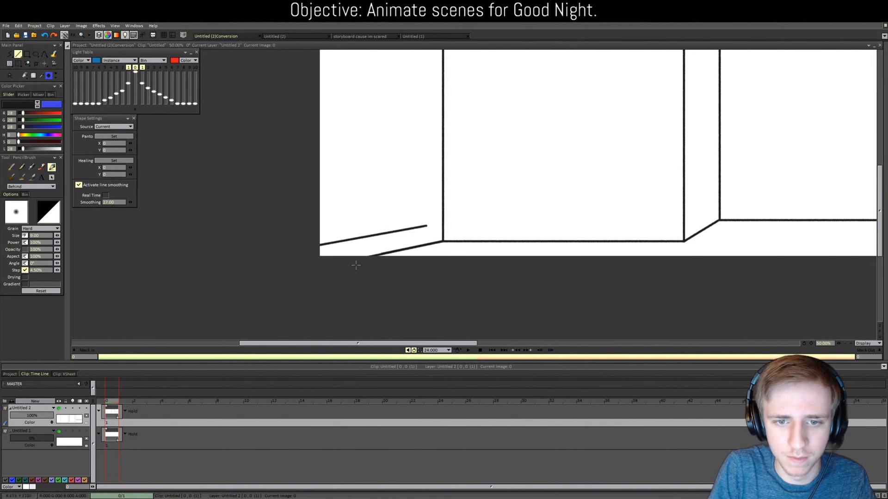
scroll(860, 217, up, 3)
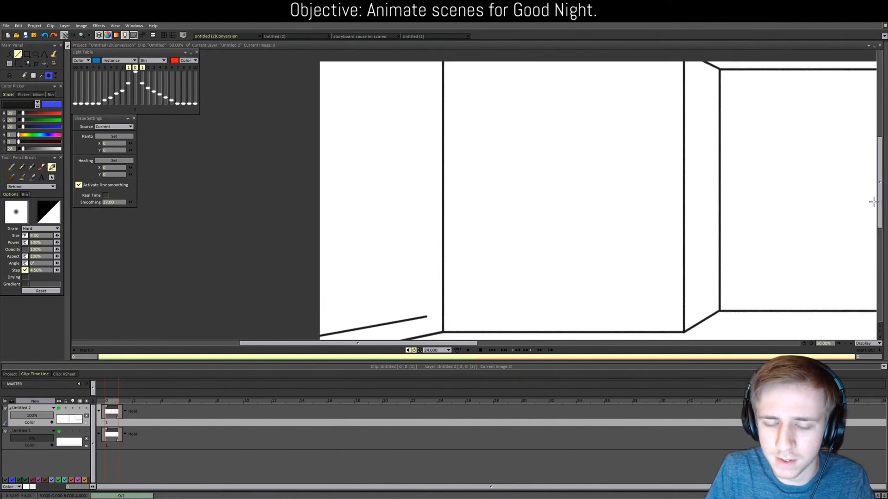
mouse_move(427, 317)
mouse_down()
mouse_move(425, 66)
mouse_move(324, 56)
mouse_up()
key(ctrl+z)
drag(426, 67, 321, 62)
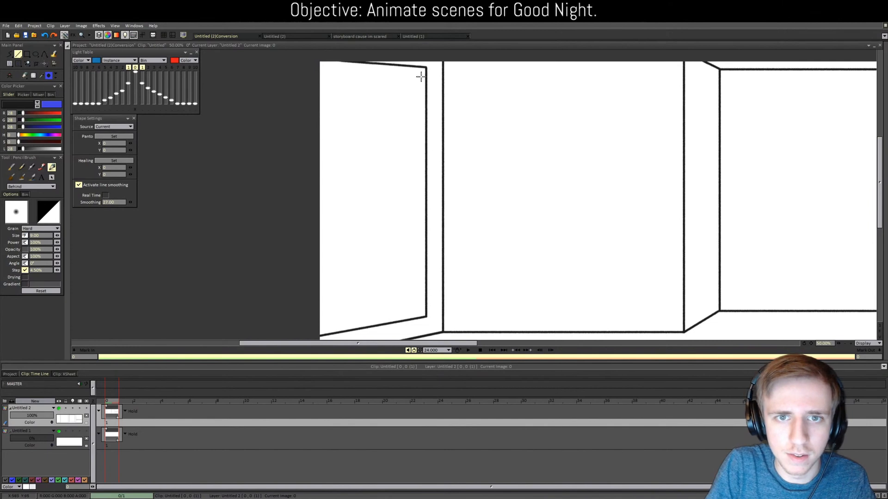
Step: Draw the door's inner frame lines (vertical, bottom and top edges), then bring up the storyboard reference
drag(420, 72, 419, 308)
key(ctrl+z)
drag(416, 73, 407, 309)
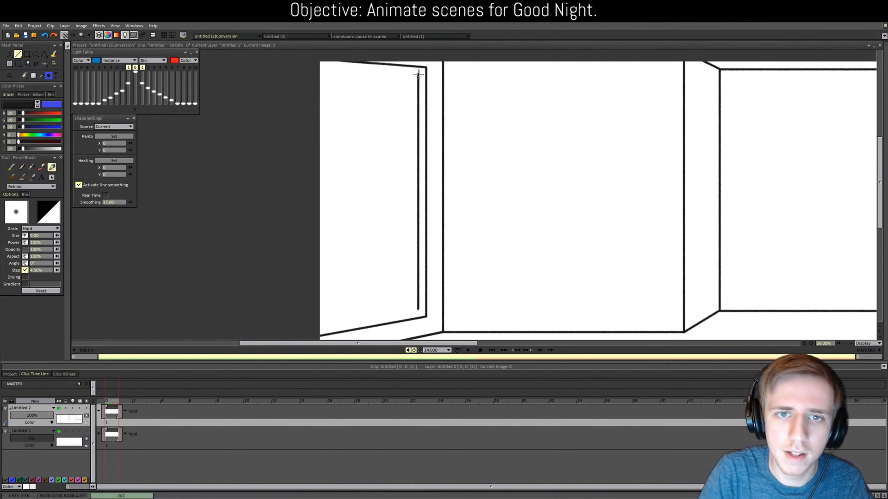
key(ctrl+z)
mouse_move(417, 76)
mouse_down()
mouse_move(432, 305)
mouse_move(250, 335)
mouse_up()
key(ctrl+z)
drag(417, 306, 263, 333)
key(ctrl+z)
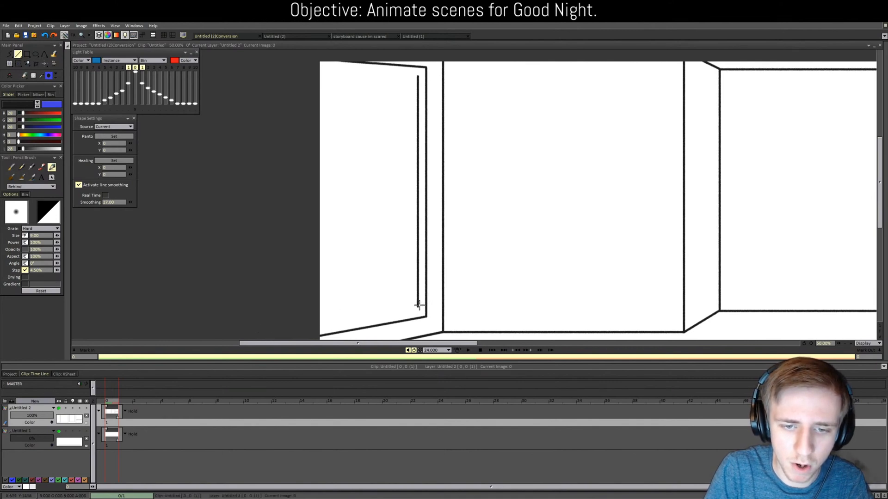
drag(417, 306, 255, 331)
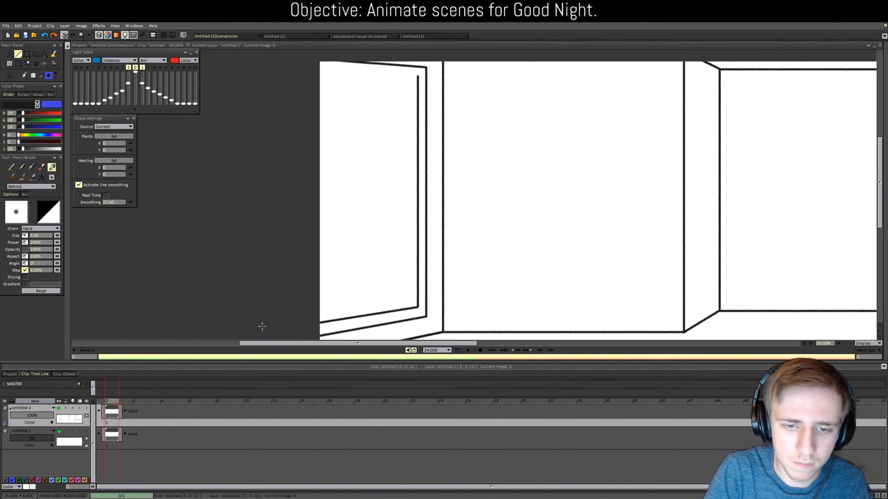
mouse_move(418, 75)
mouse_down()
mouse_move(358, 79)
mouse_move(278, 66)
mouse_up()
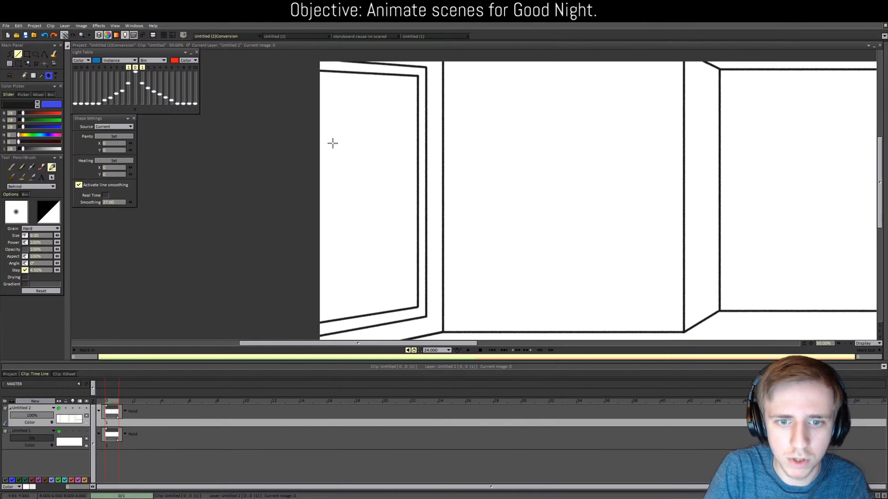
click(496, 344)
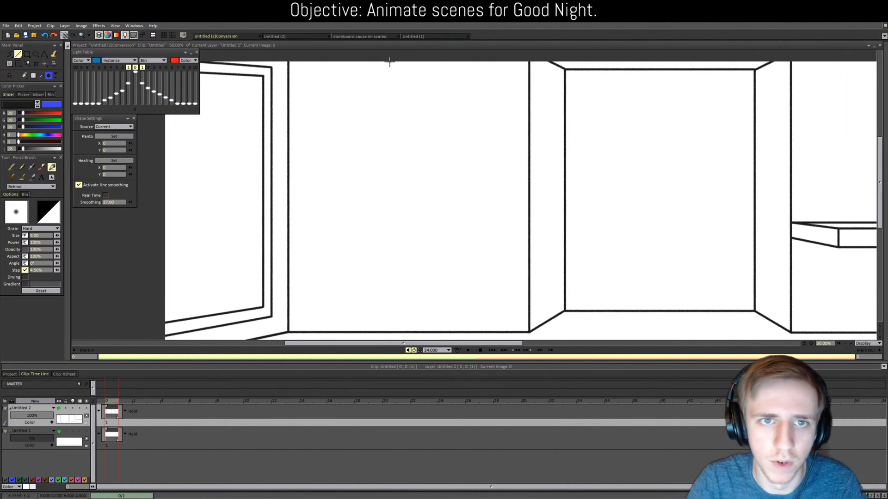
click(369, 37)
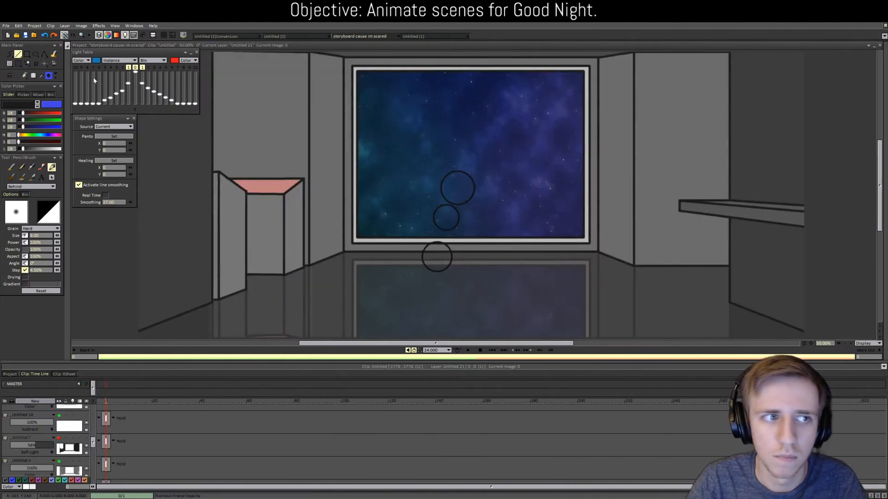
Step: Sample the reference wall's grey, then the window frame's light grey, returning to the room drawing
click(348, 122)
click(217, 36)
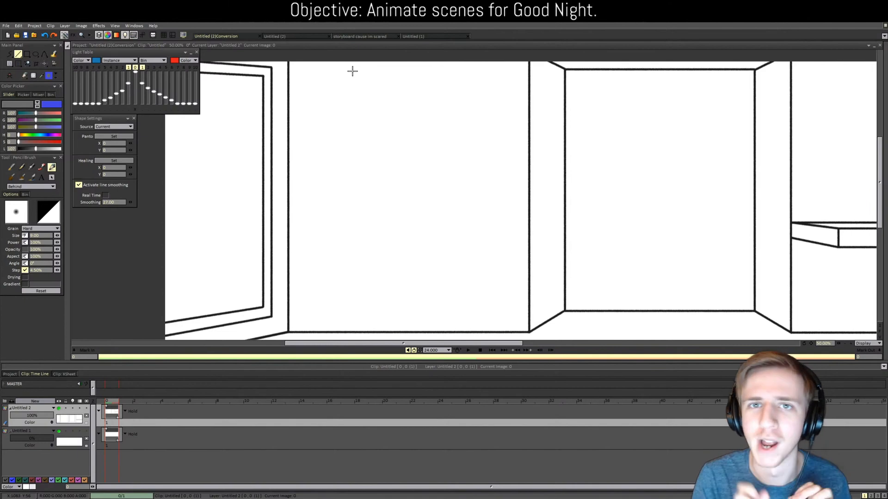
scroll(353, 71, down, 1)
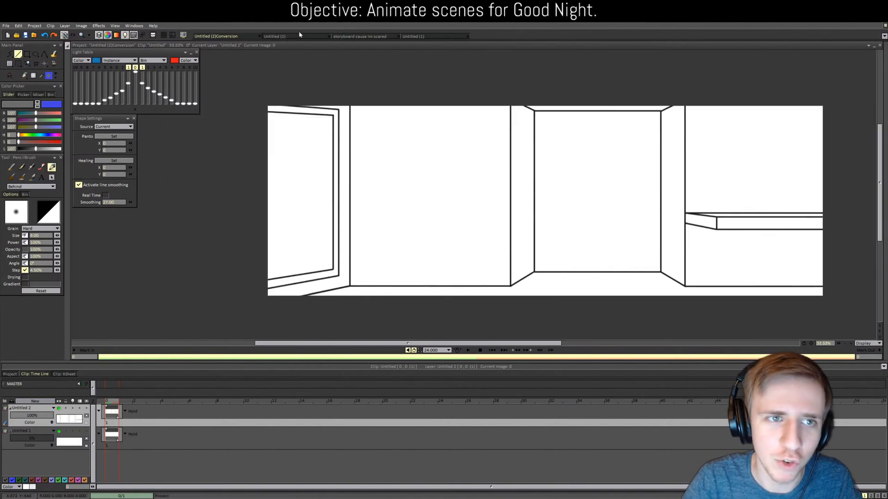
click(331, 37)
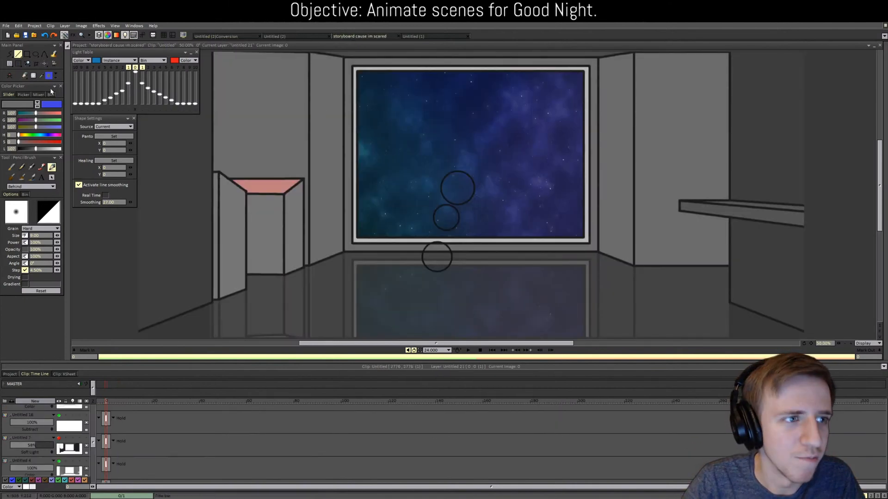
ctrl+click(366, 68)
click(227, 37)
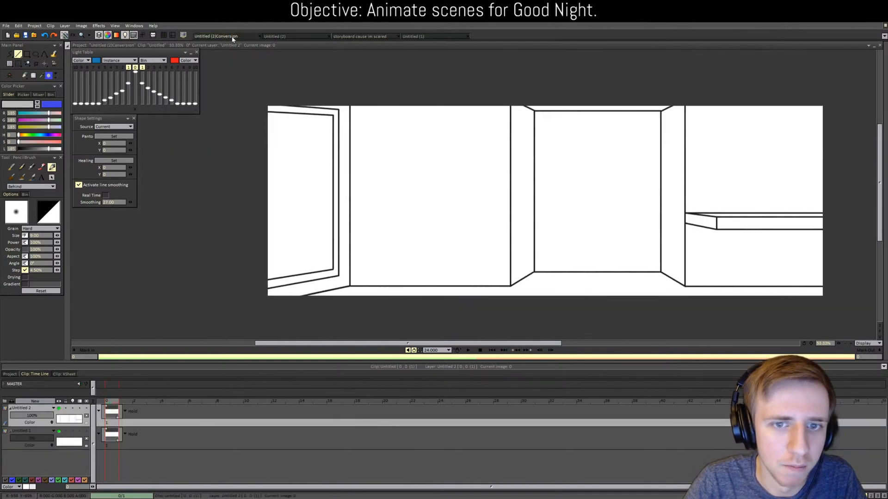
Step: Switch to shape filling and create a new layer through the New Layer dialog
key(f)
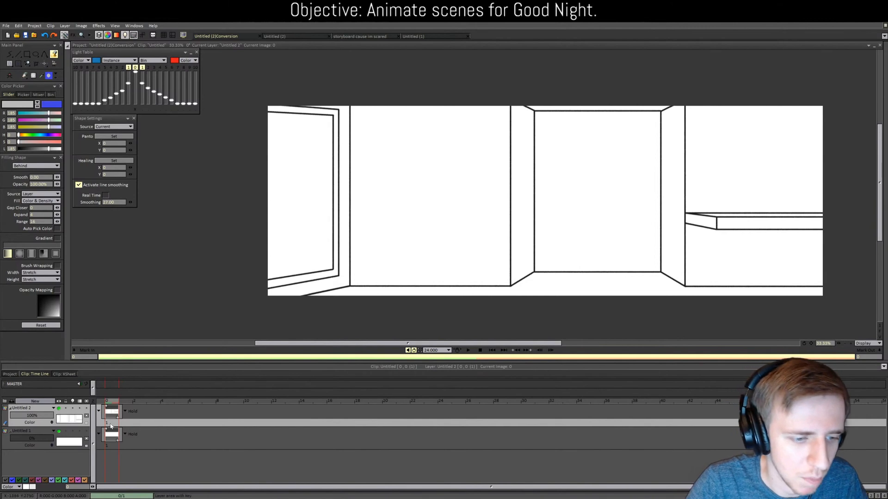
click(110, 425)
click(35, 431)
click(38, 401)
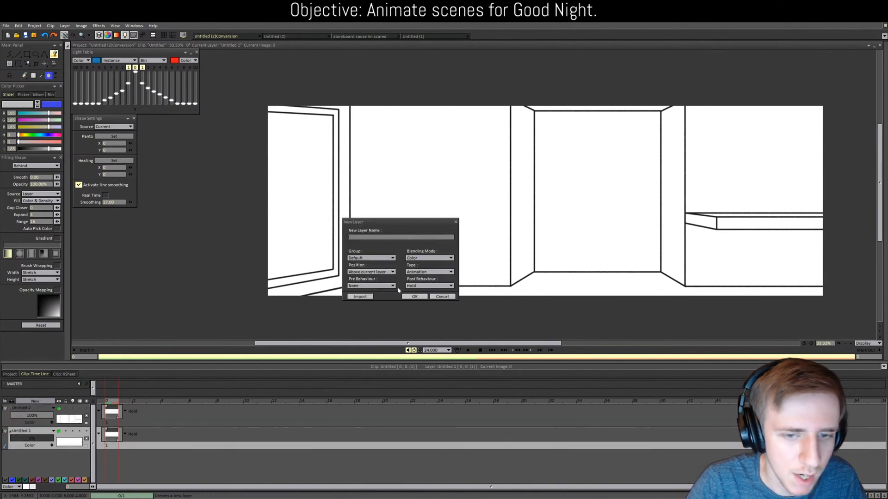
click(413, 297)
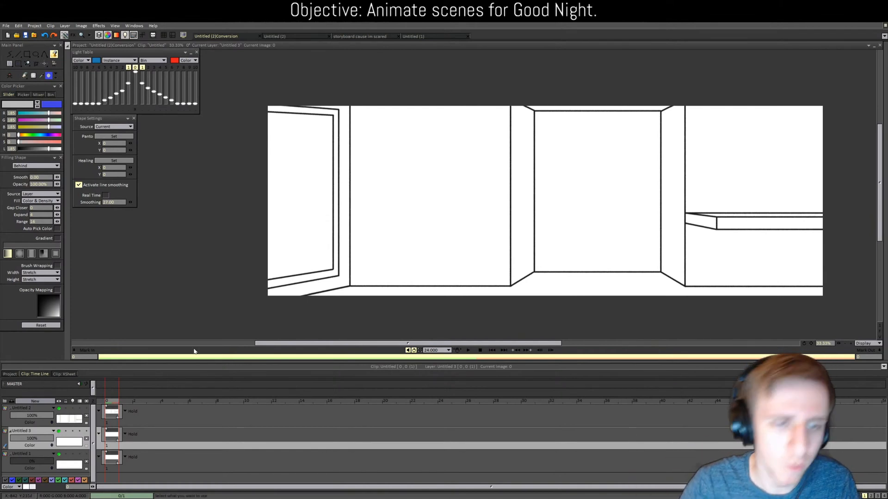
Step: Fill the door frame light grey on layer Untitled 3, then switch to the storyboard reference scene
drag(379, 339, 353, 319)
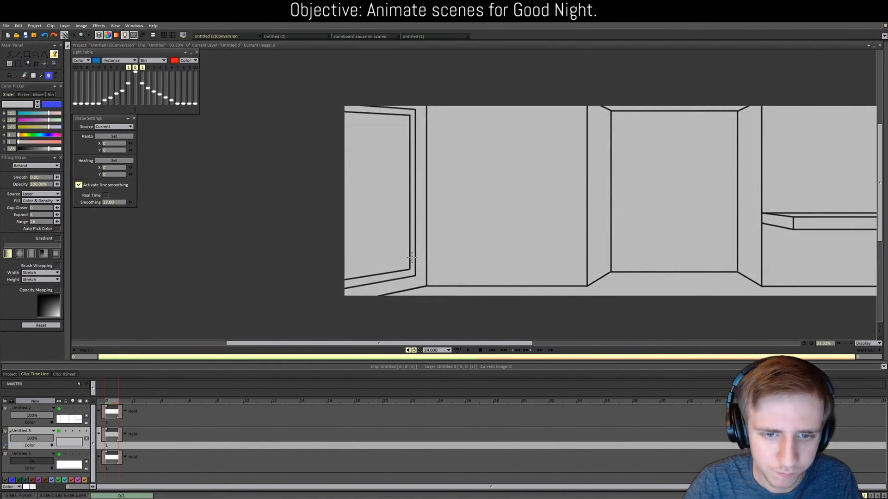
click(118, 424)
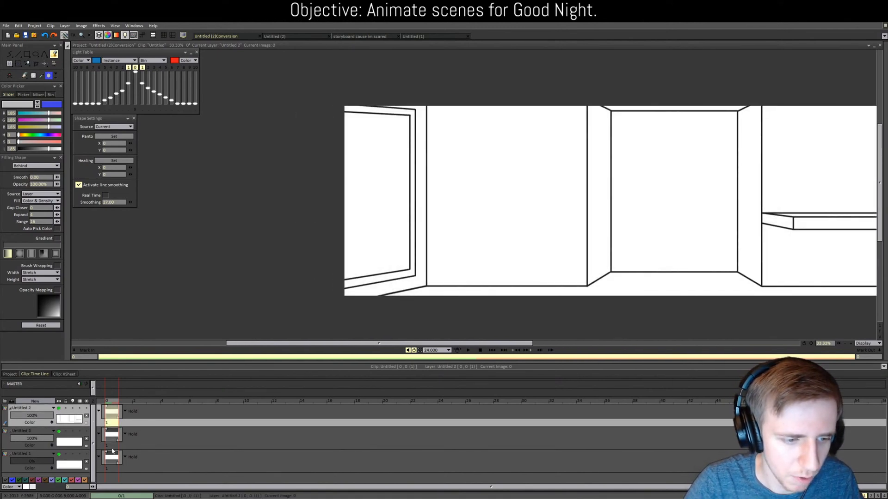
click(112, 447)
click(413, 205)
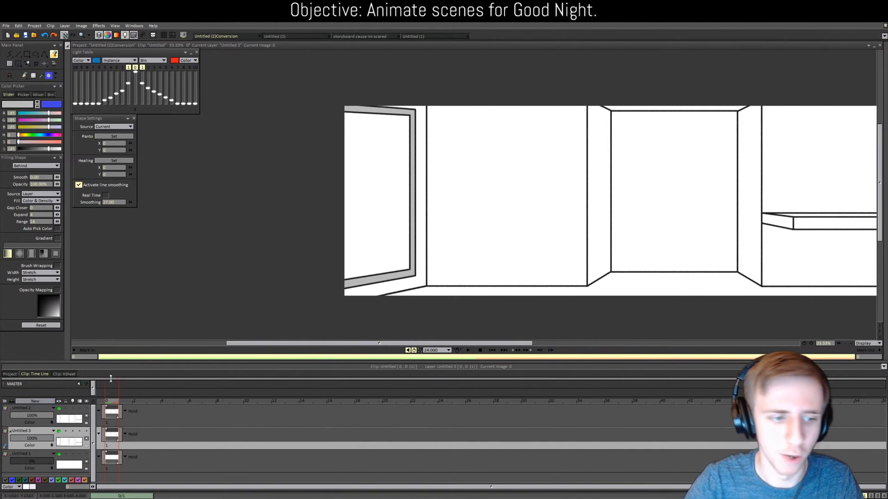
click(9, 375)
click(34, 374)
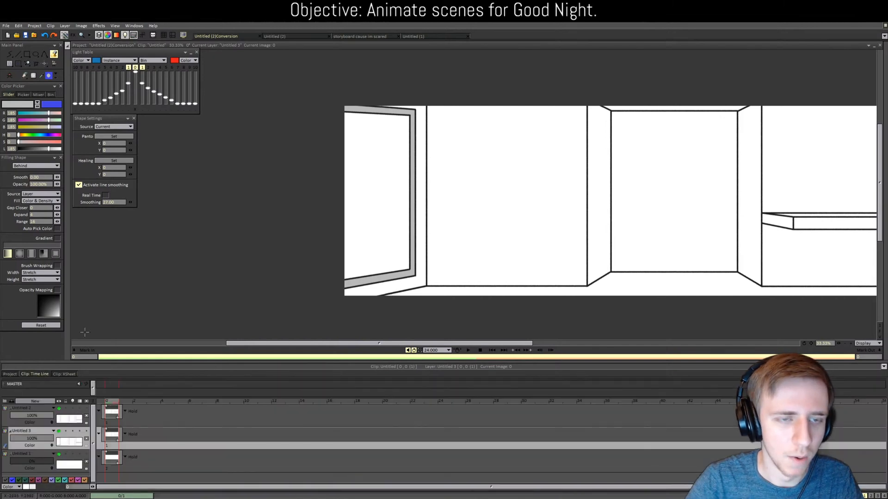
click(361, 36)
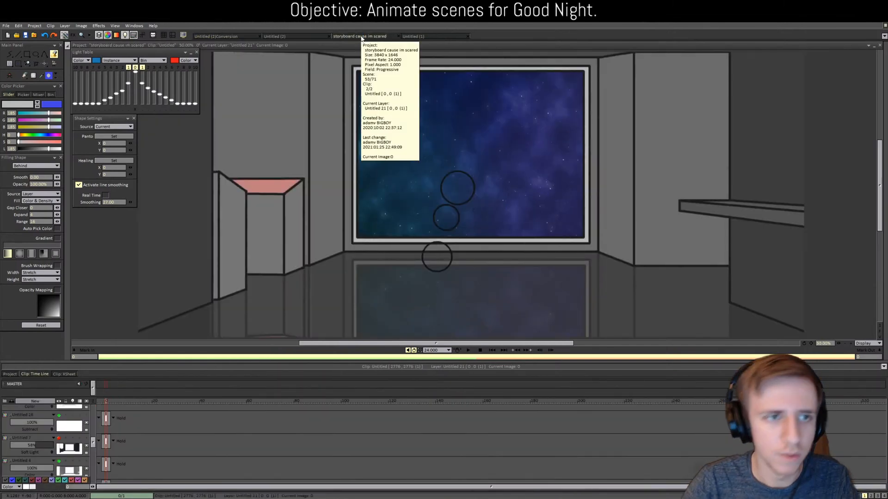
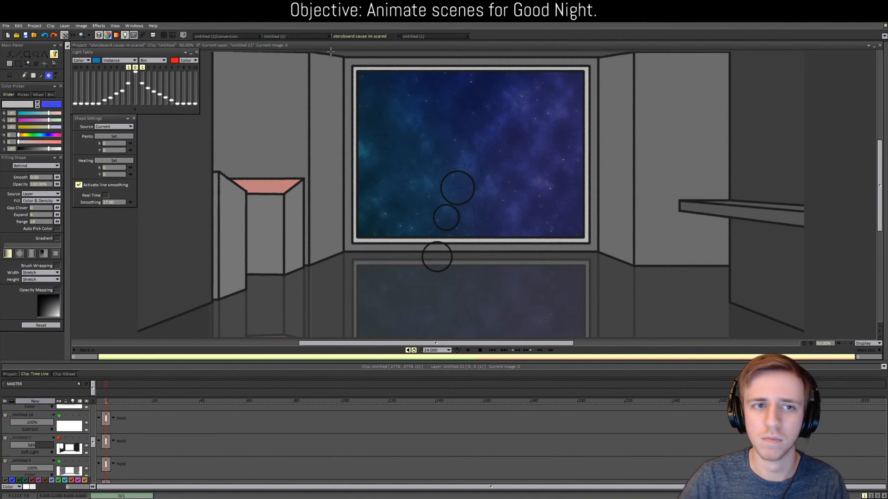
Step: Sample the storyboard's wall grey and fill the back wall, side wall and window strip
scroll(879, 183, up, 1)
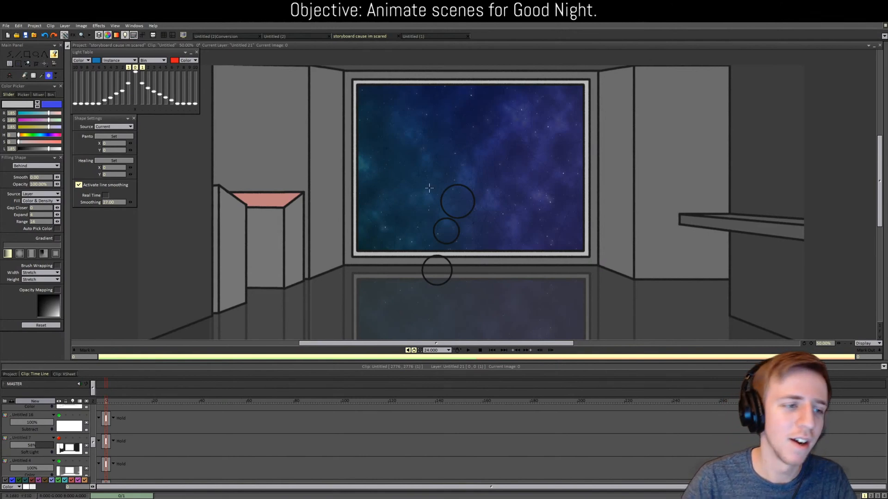
click(42, 77)
click(293, 93)
click(221, 37)
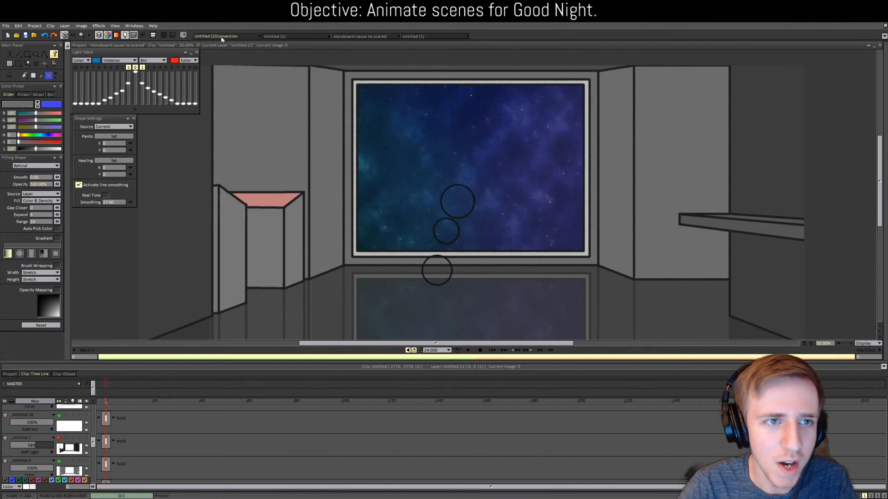
click(293, 36)
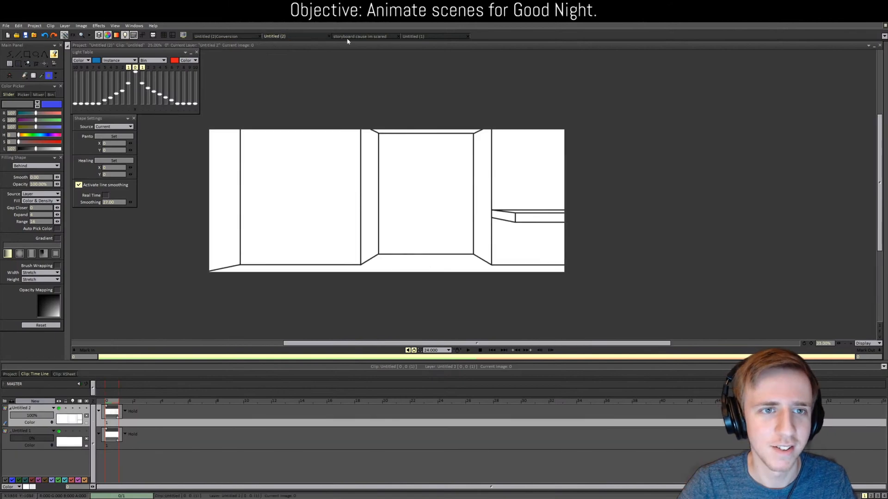
click(347, 39)
click(236, 37)
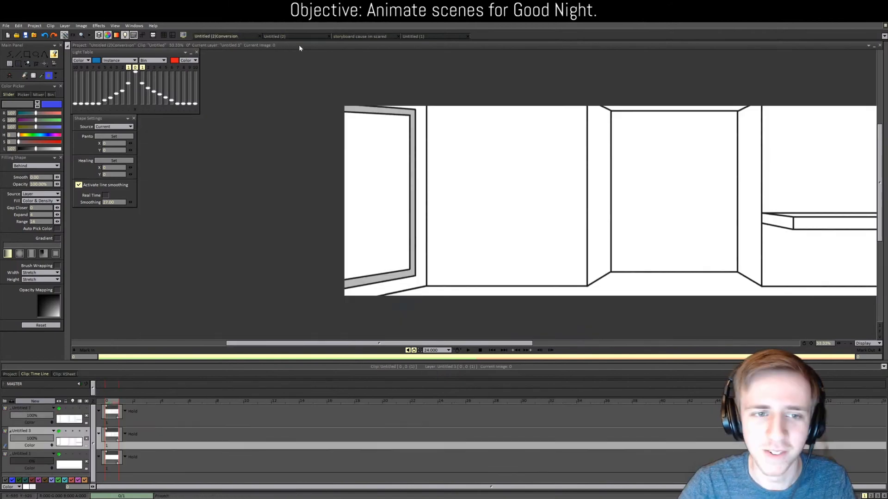
click(361, 39)
click(235, 37)
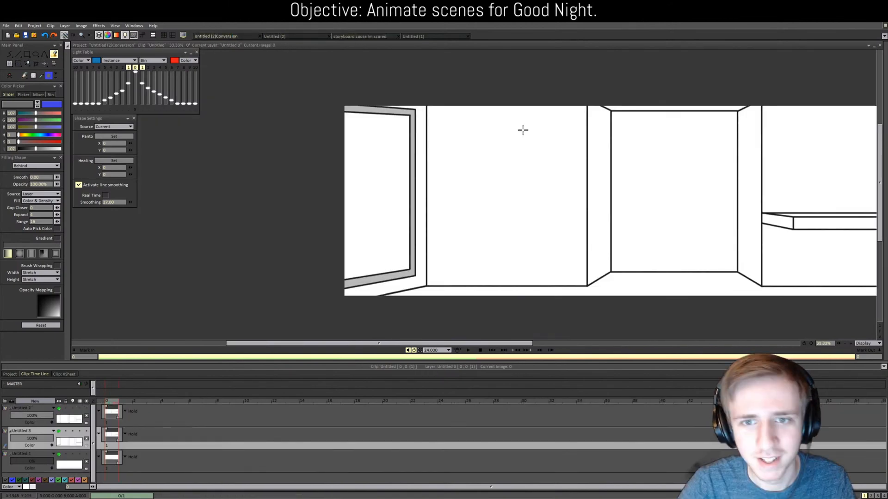
click(521, 129)
click(594, 167)
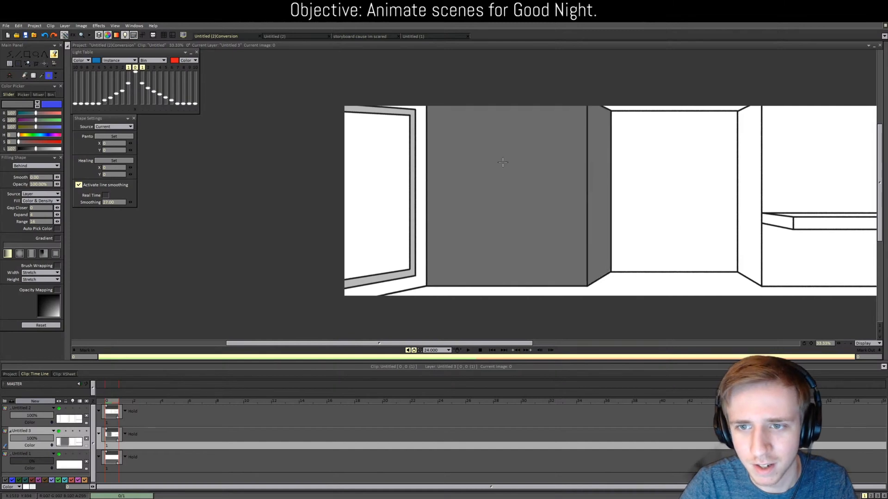
click(422, 174)
Step: Close the unused Untitled (2) document without saving
click(274, 36)
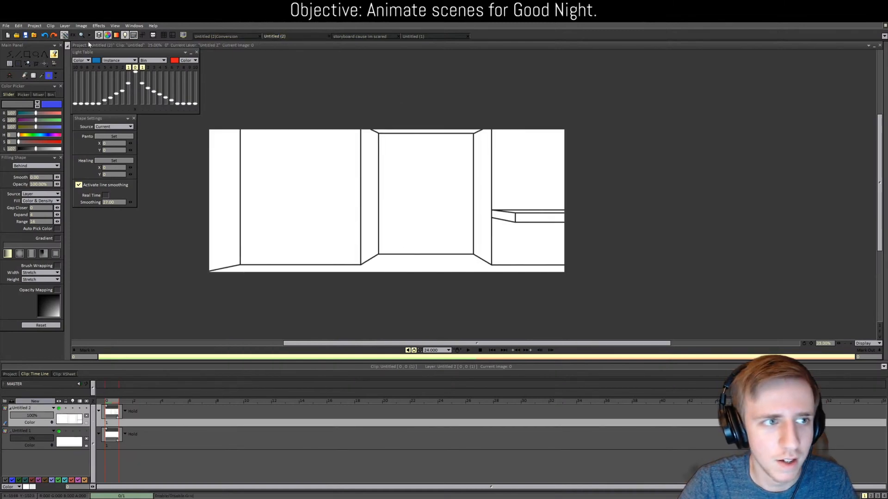
click(344, 37)
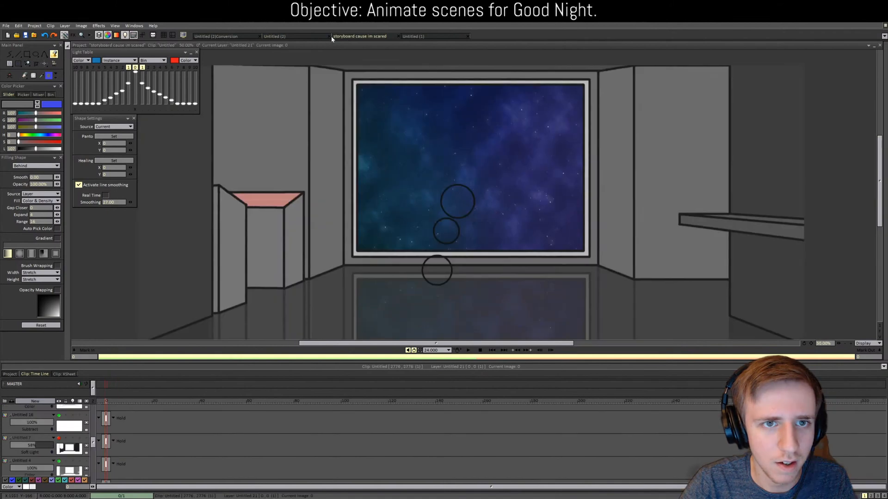
click(329, 36)
click(417, 272)
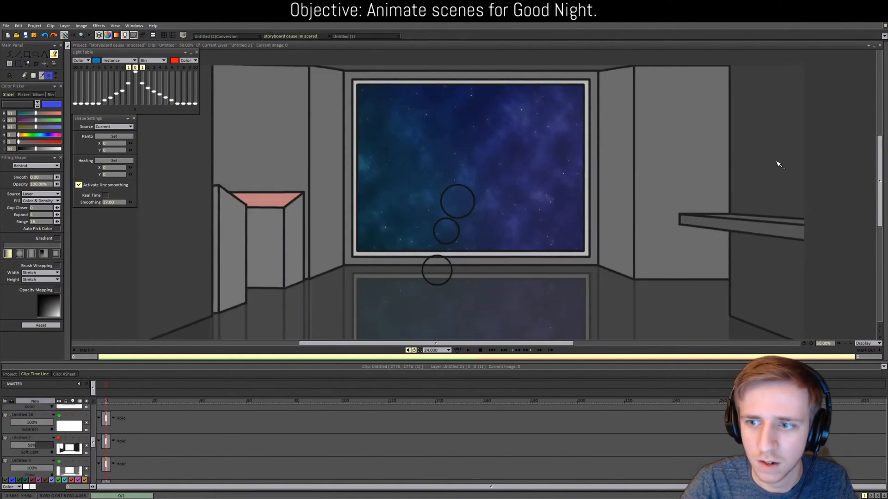
Step: Fill the right-hand wall's upper and lower areas and the narrow side wall grey
click(227, 37)
click(806, 200)
click(802, 245)
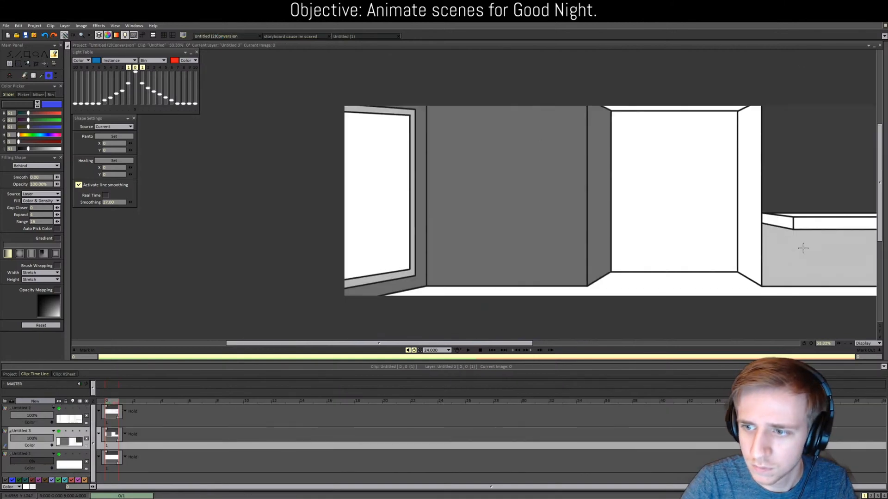
click(749, 229)
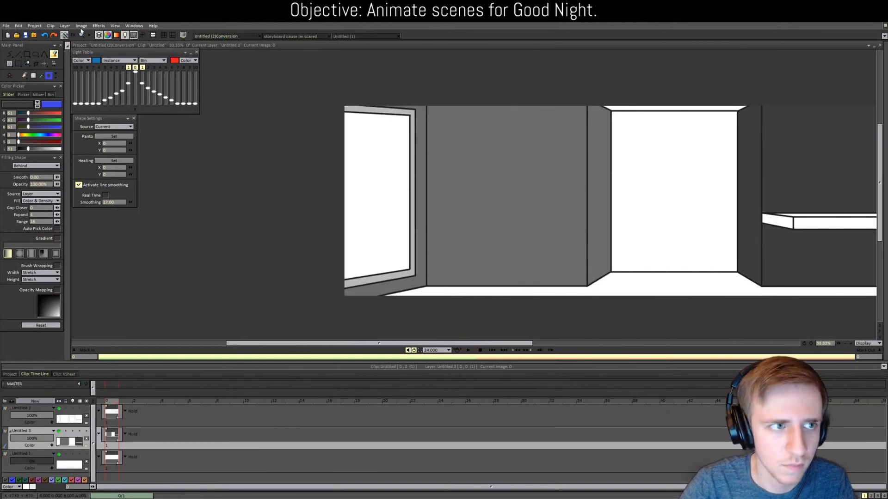
Step: Sample a darker grey from the storyboard and fill the door panel and strip above
click(290, 36)
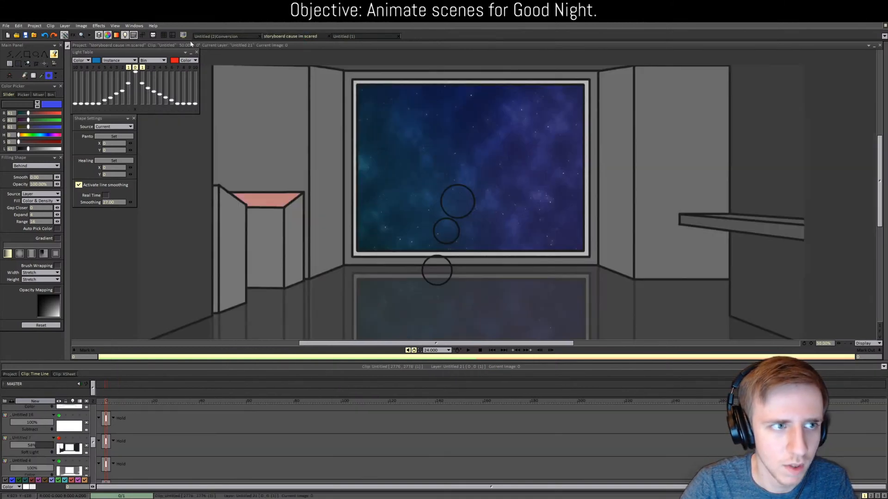
click(42, 76)
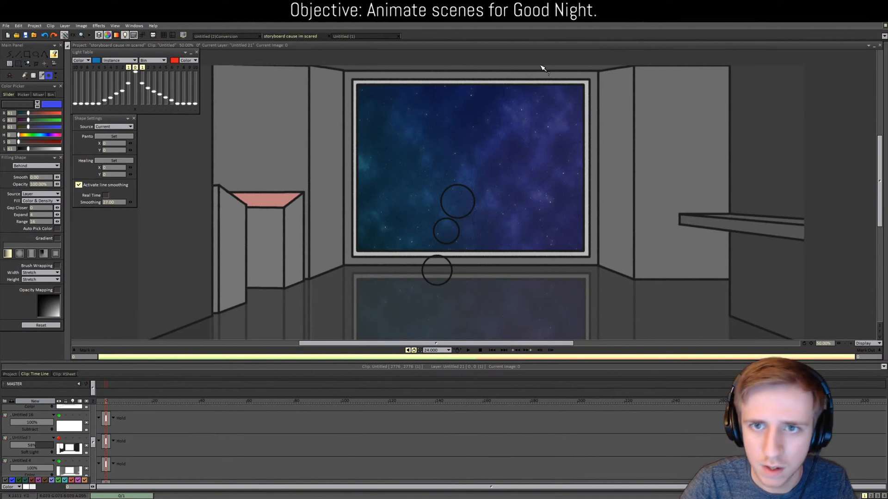
click(217, 36)
click(652, 149)
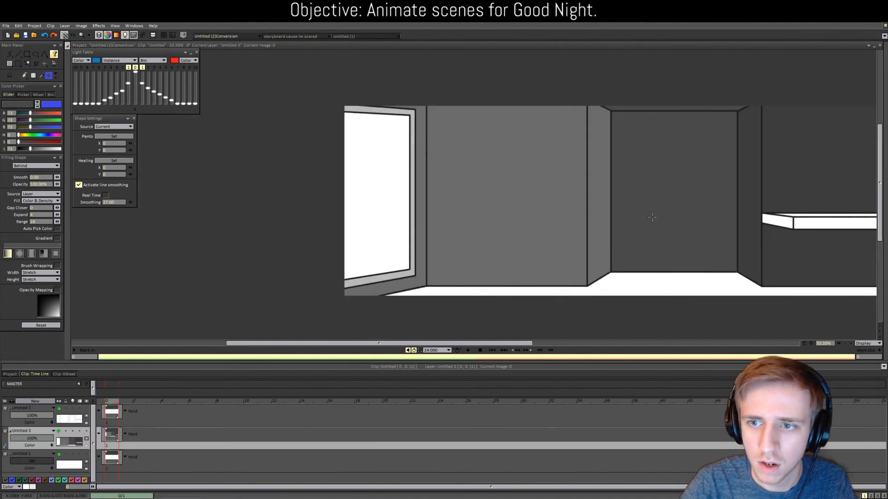
drag(518, 344, 578, 345)
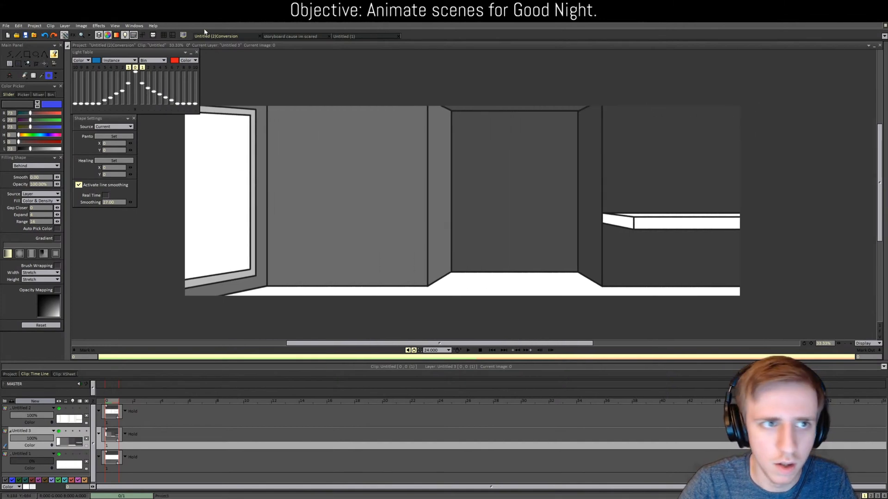
click(275, 37)
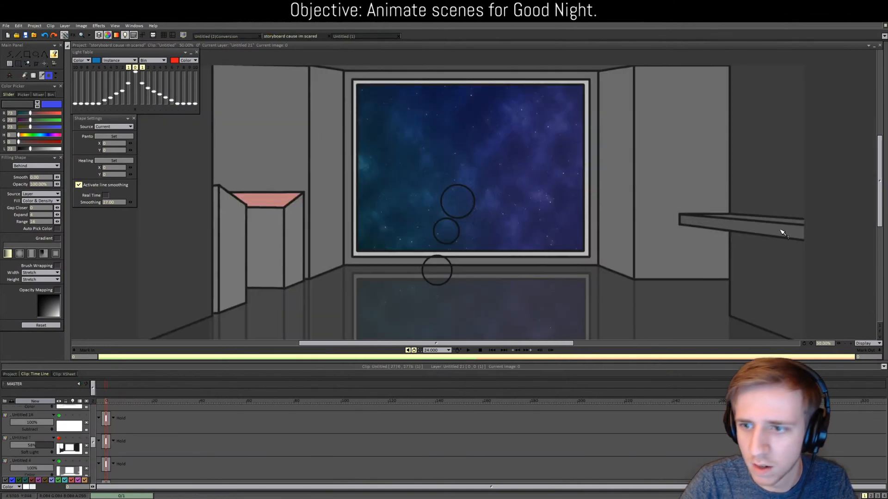
click(215, 36)
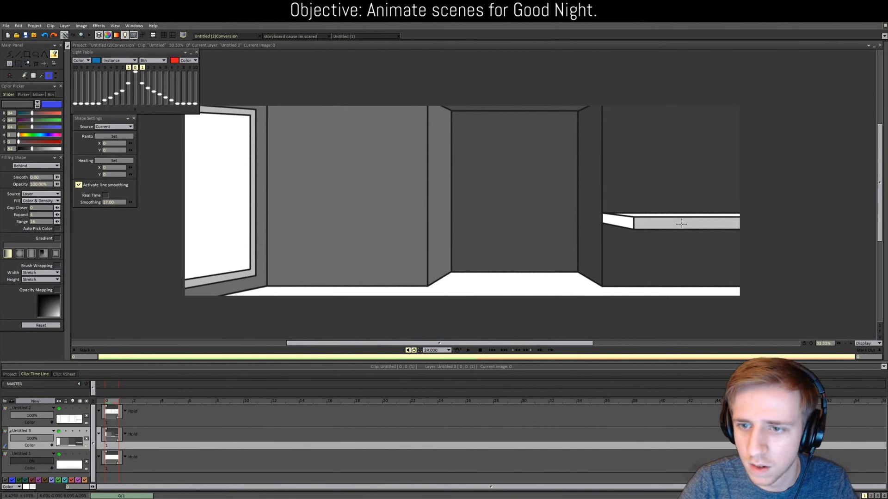
Step: Fill the panel at the counter's left end grey and switch to the freehand pencil
click(628, 221)
key(d)
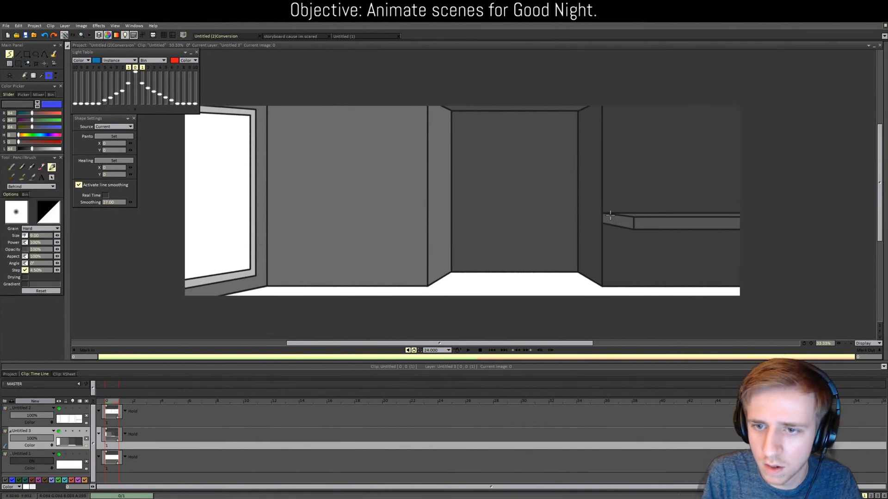
drag(456, 344, 472, 345)
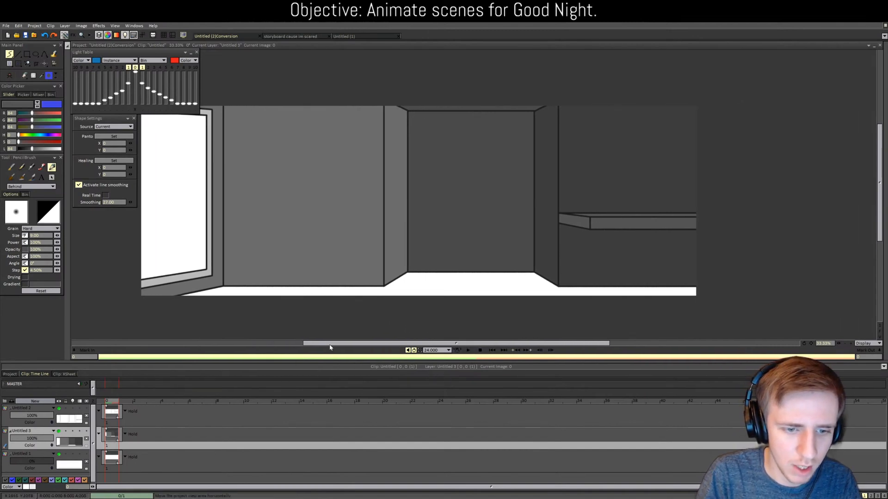
drag(331, 344, 297, 346)
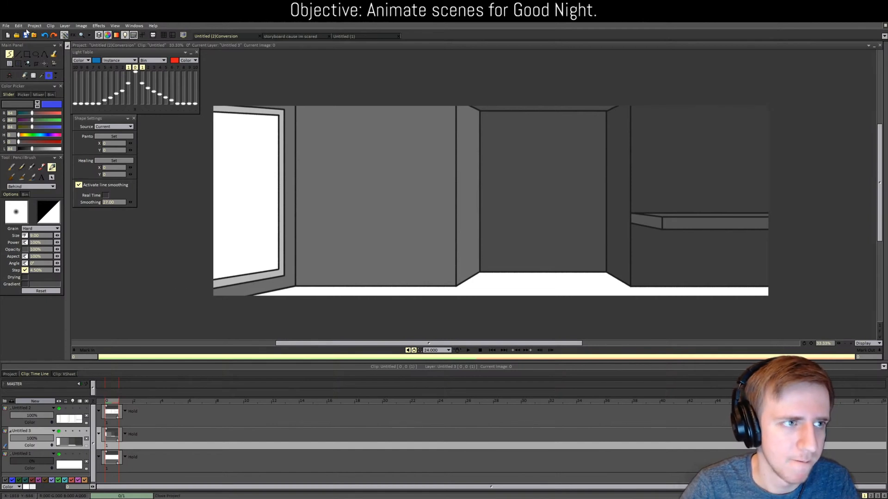
Step: Select the bottom layer Untitled 1 and create a new layer, Untitled 4, above it
click(40, 456)
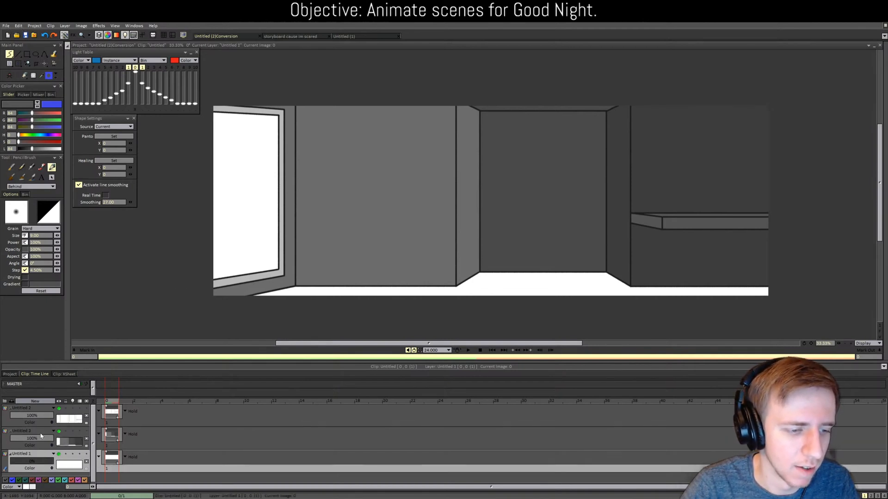
click(41, 402)
click(410, 298)
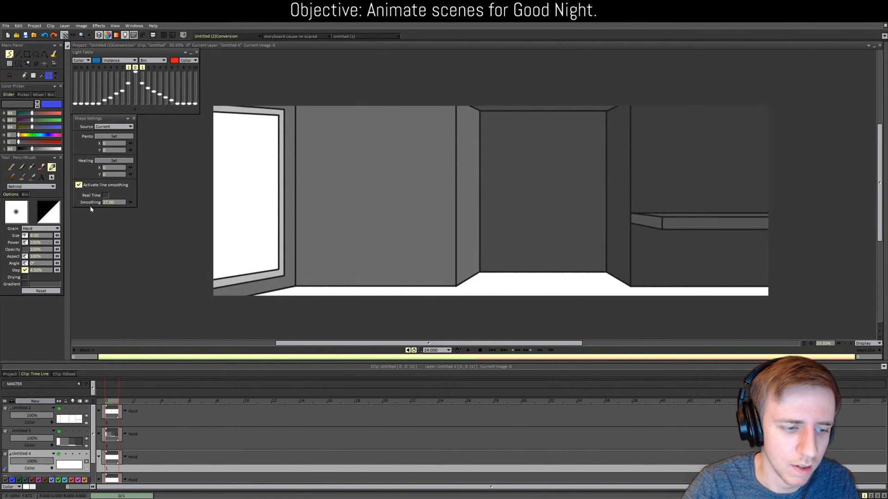
click(5, 26)
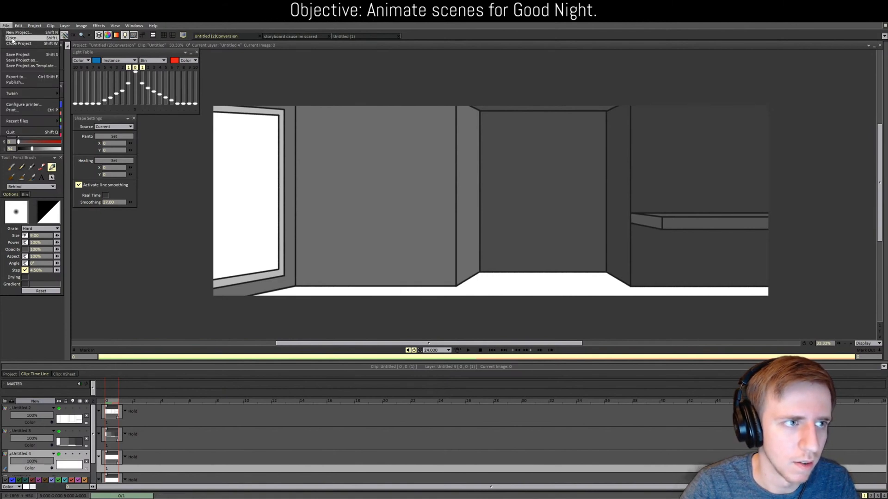
Step: Open the starry space image via File > Open and import it through Import Footage
click(13, 38)
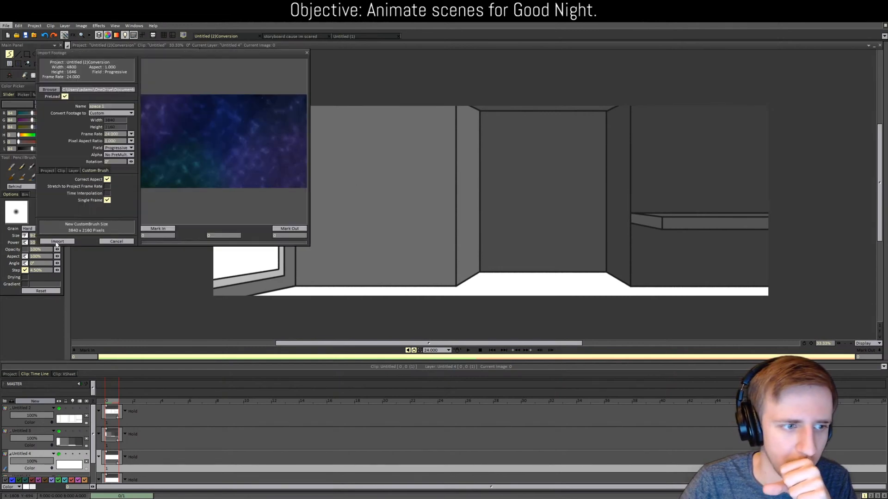
click(56, 241)
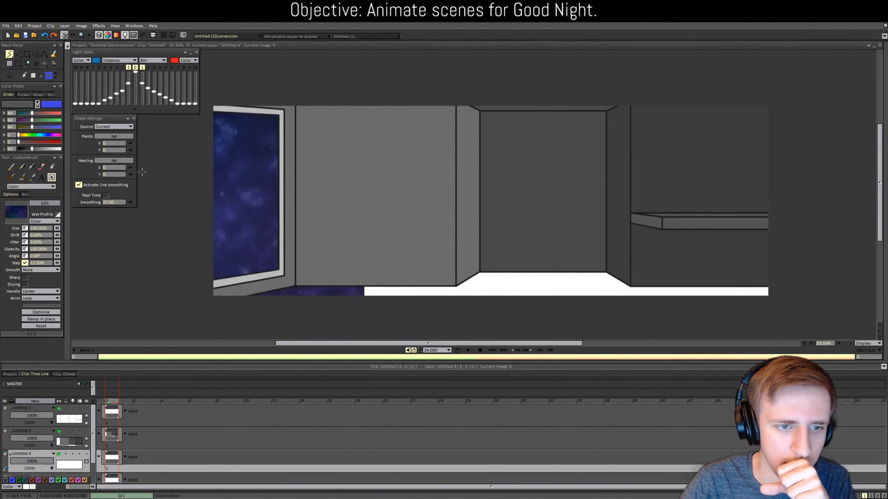
Step: Erase the stray starry strip and grey patch from the floor below the window
scroll(143, 172, down, 2)
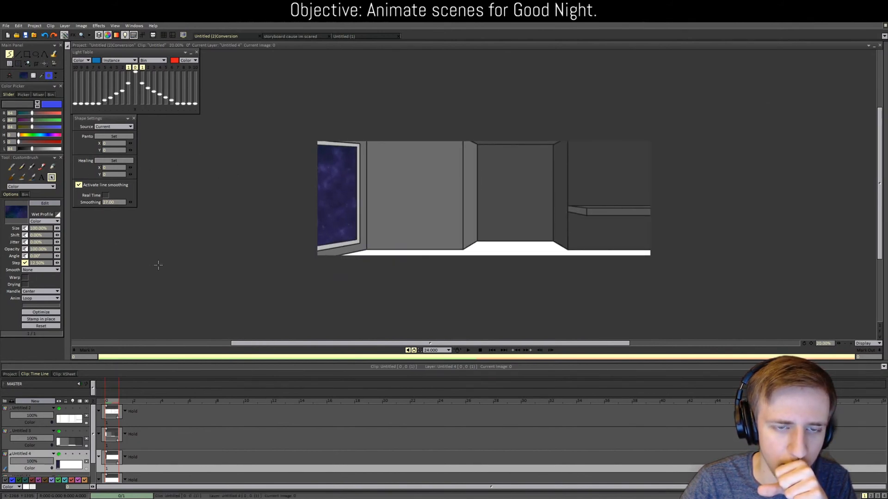
scroll(162, 259, up, 1)
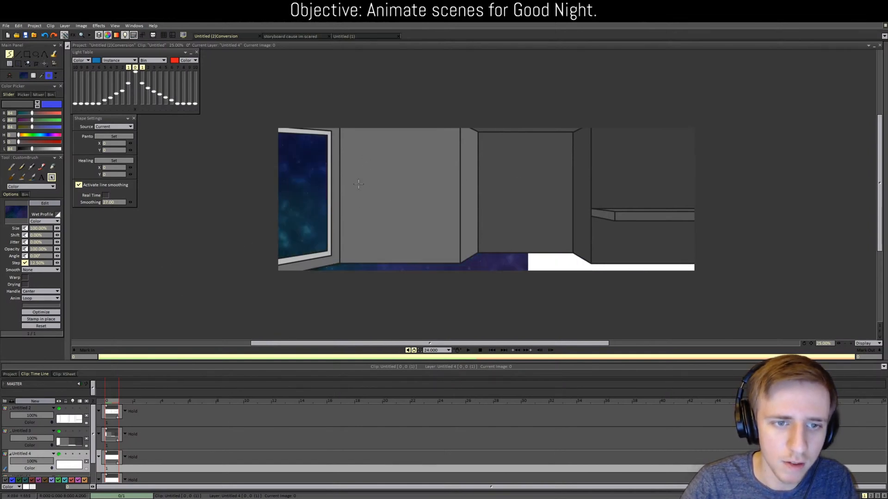
click(21, 168)
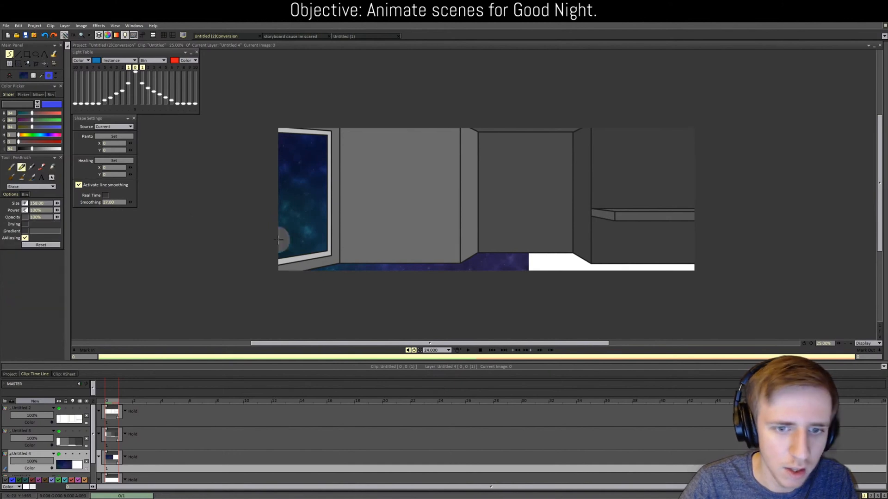
mouse_move(368, 266)
mouse_down()
mouse_move(420, 270)
mouse_move(562, 269)
mouse_up()
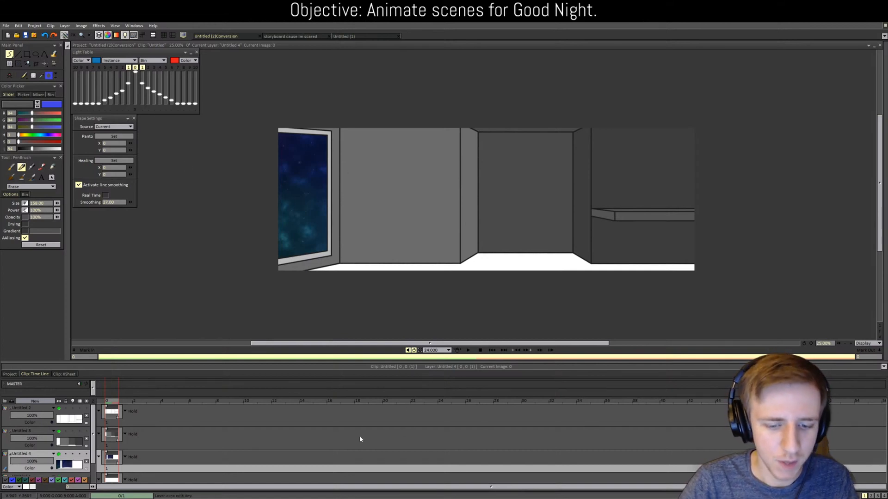
scroll(331, 281, up, 1)
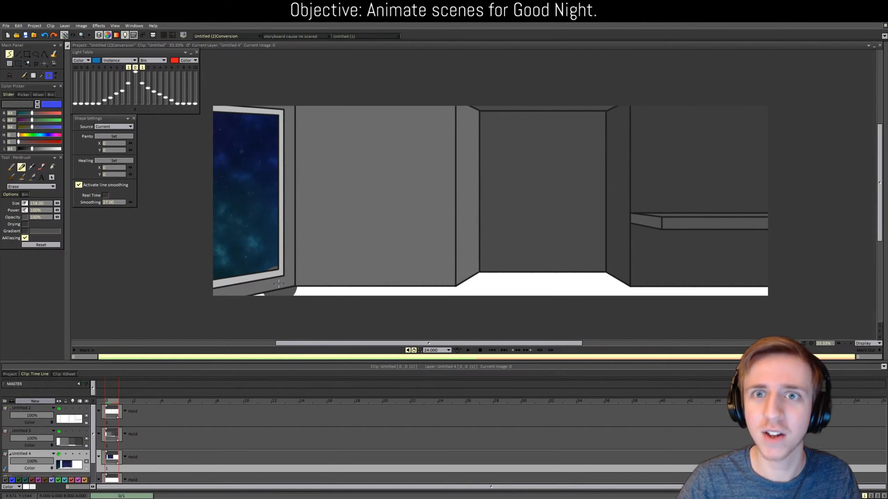
click(278, 283)
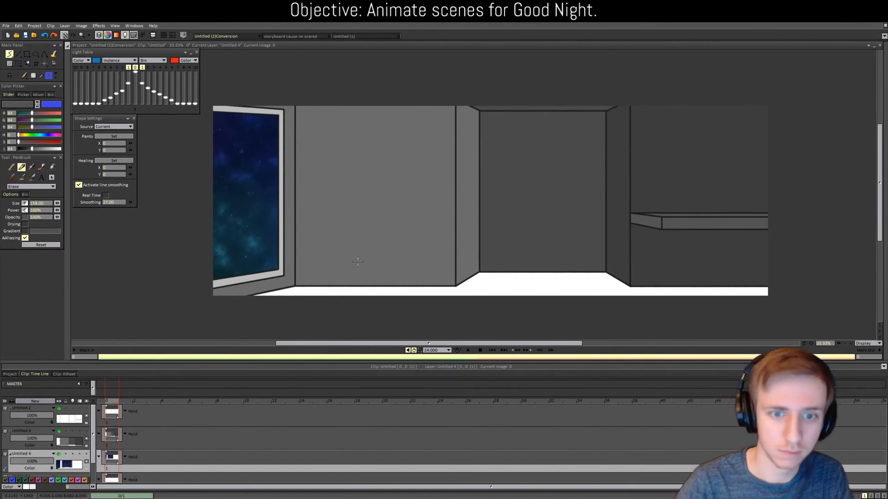
key(plus)
key(minus)
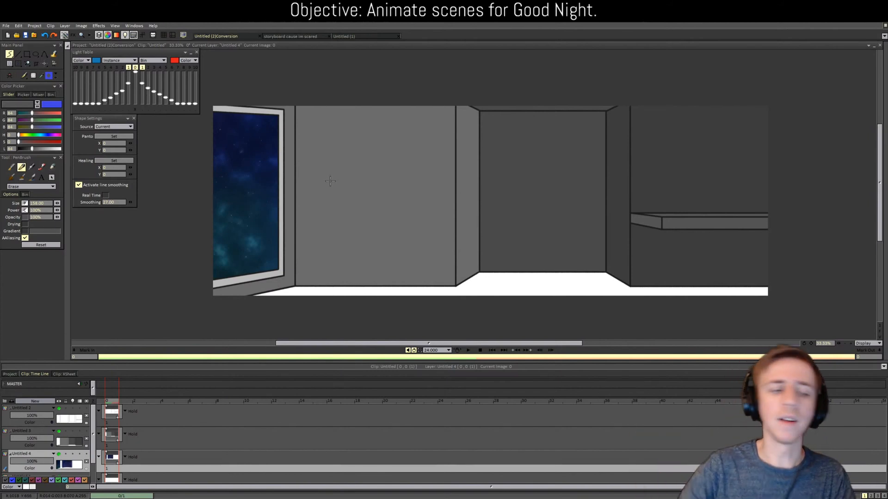
key(plus)
Step: Select layer Untitled 6 in the storyboard document, then return to the room drawing
click(10, 374)
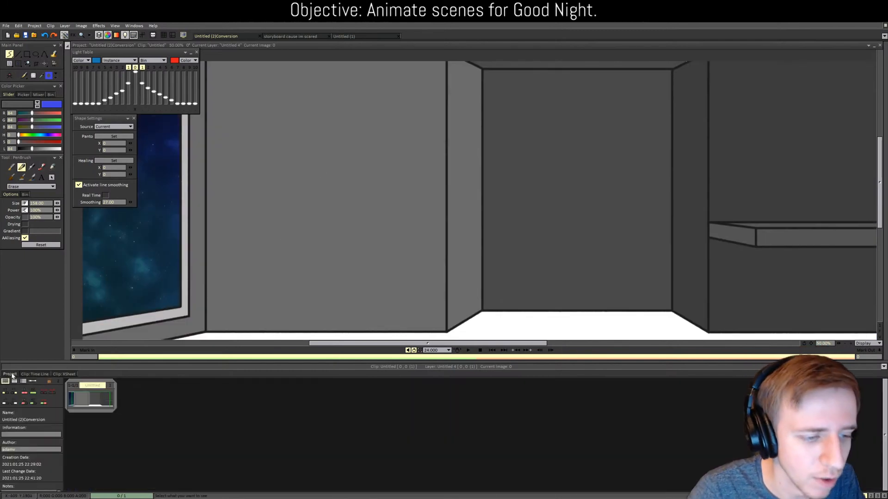
click(35, 374)
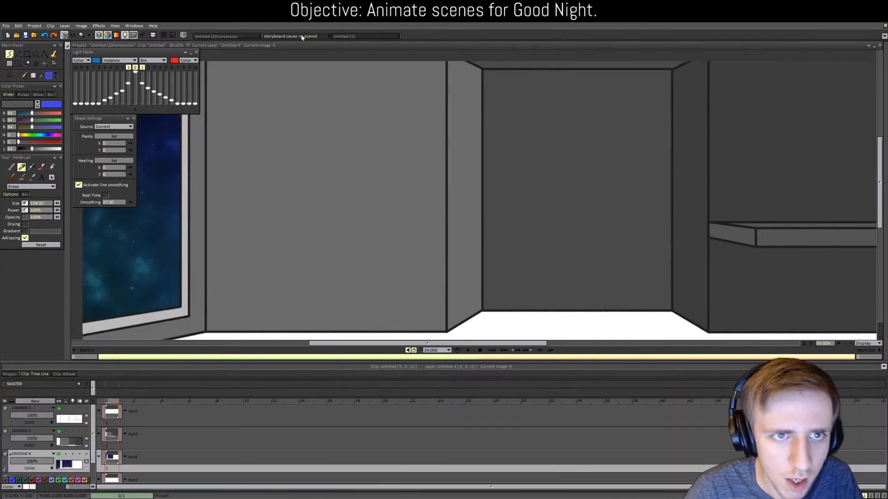
click(301, 37)
scroll(32, 452, down, 3)
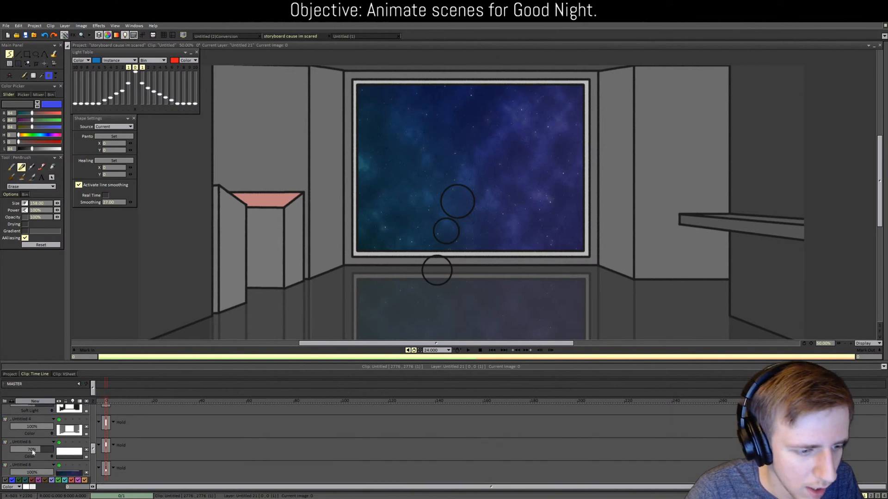
scroll(32, 452, down, 1)
click(32, 424)
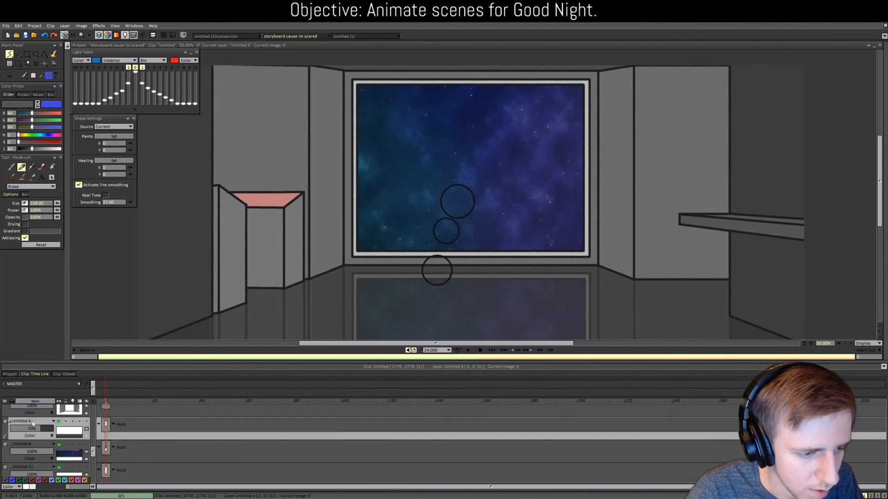
click(33, 424)
click(227, 37)
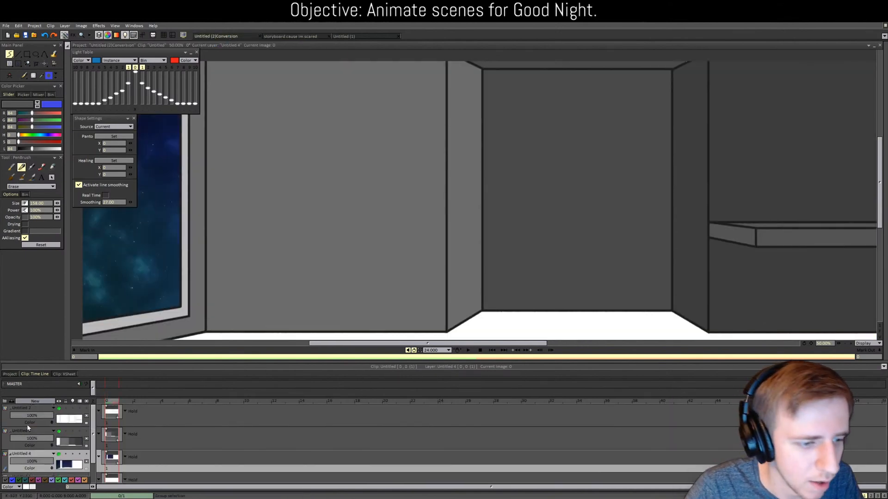
Step: Add a new floor layer, edit its name, and raise its opacity to full
scroll(33, 439, down, 1)
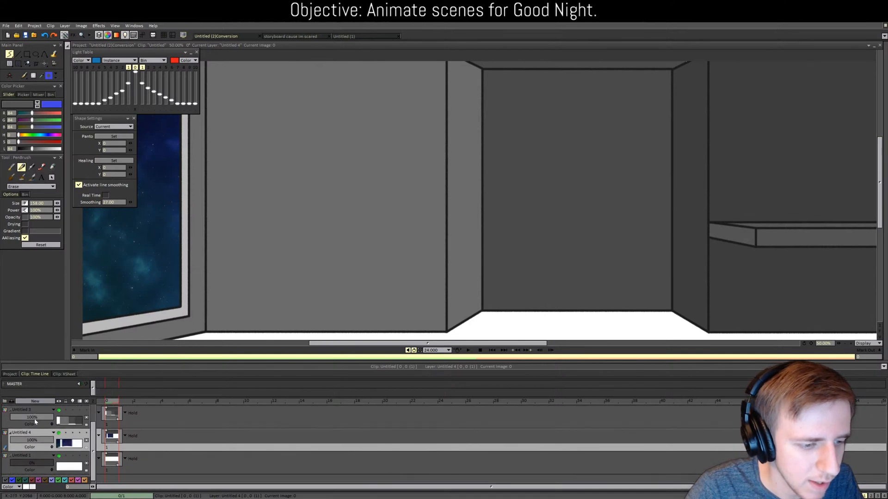
click(39, 405)
key(Return)
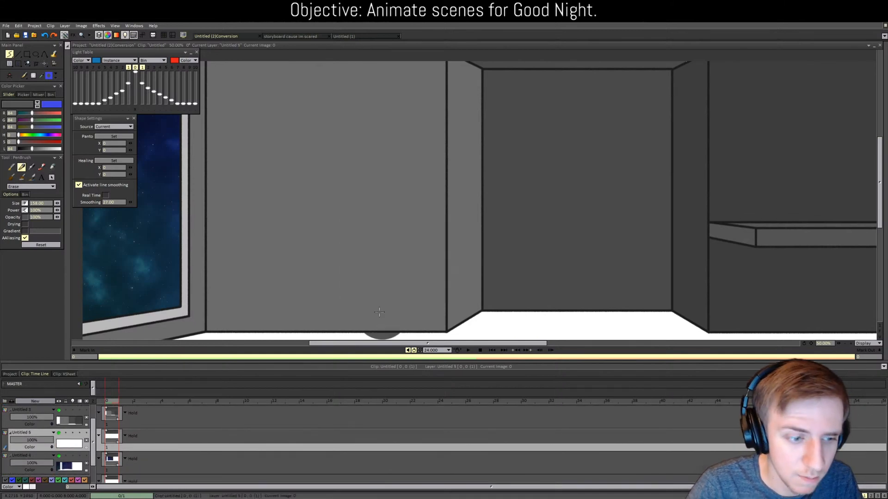
double_click(34, 435)
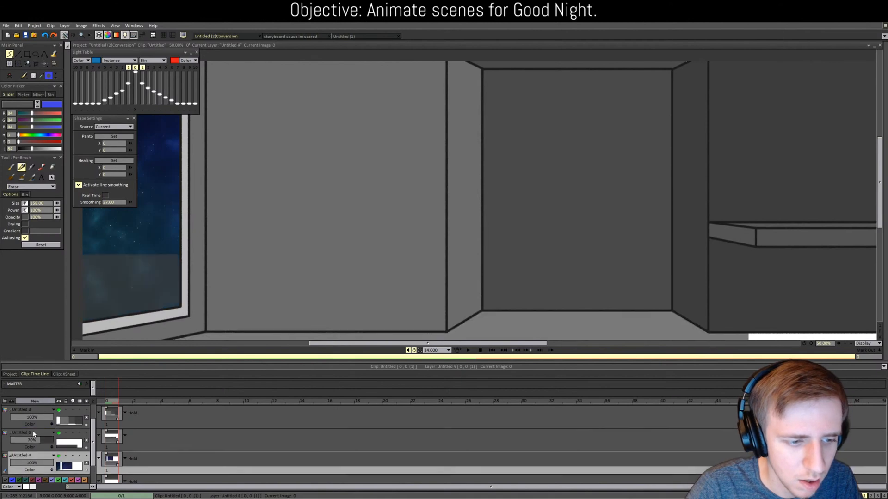
scroll(185, 337, down, 2)
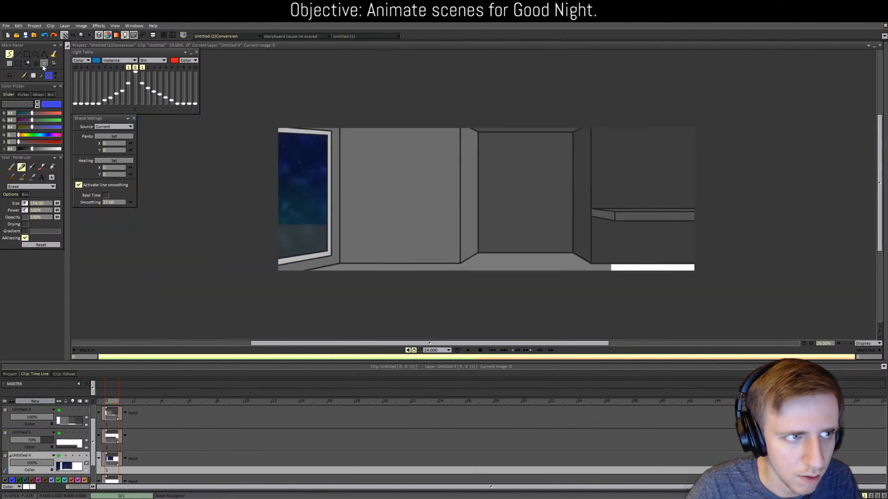
drag(40, 445, 58, 444)
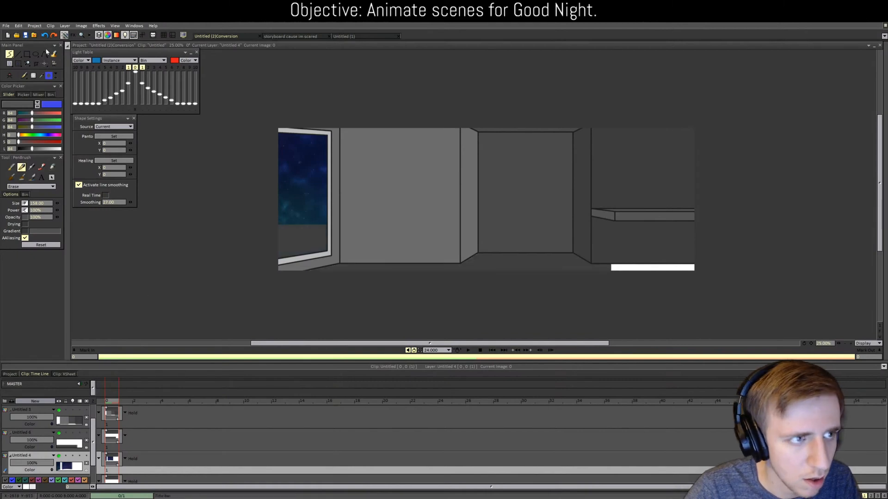
Step: Sample the floor grey and paint the bottom-right white floor strip grey on Untitled 6
click(522, 264)
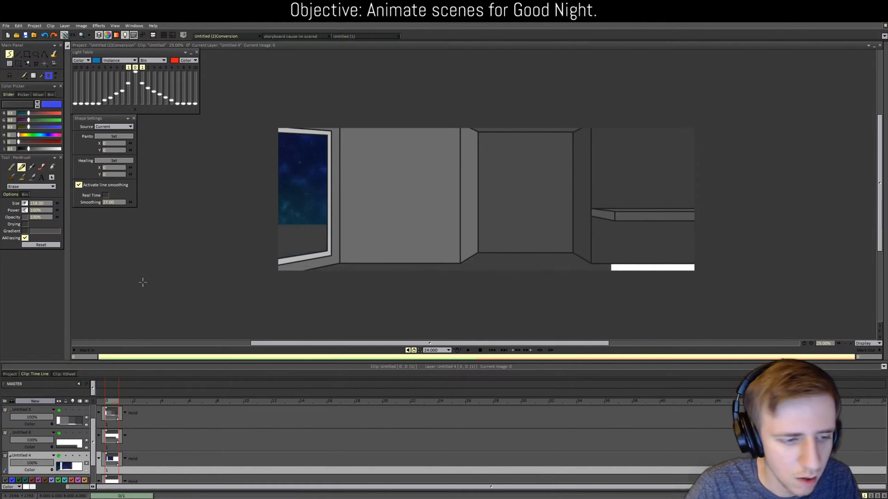
click(21, 172)
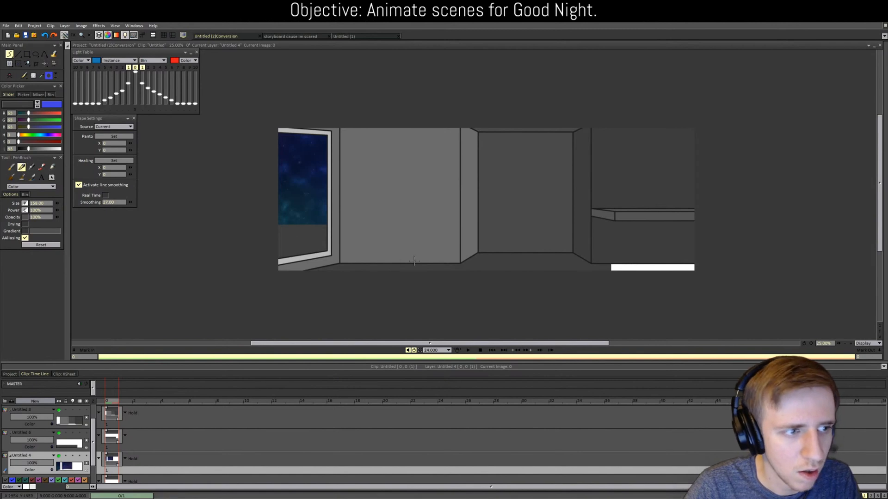
drag(585, 273, 726, 259)
key(e)
mouse_move(242, 241)
mouse_down()
mouse_move(335, 223)
mouse_move(253, 240)
mouse_move(299, 231)
mouse_up()
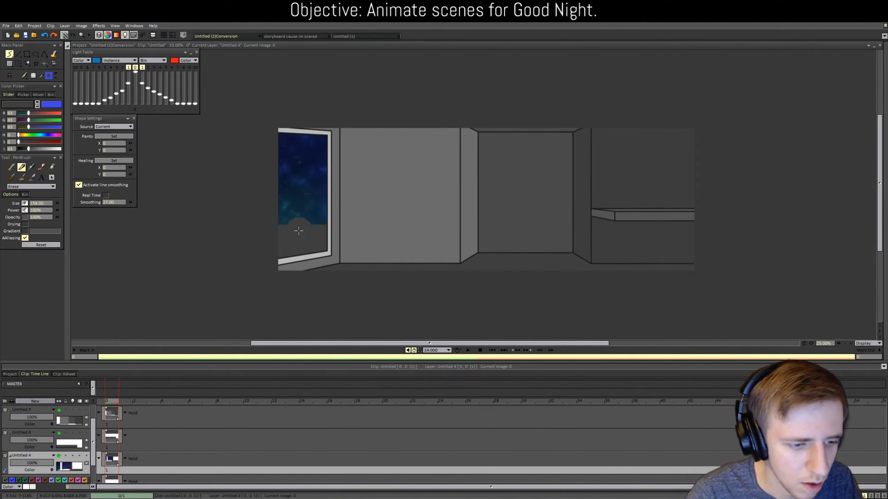
key(ctrl+z)
key(Up)
key(e)
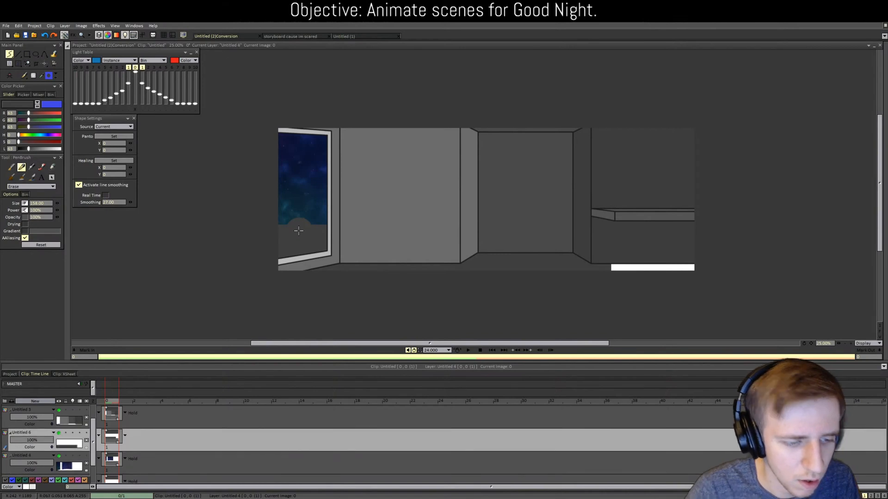
drag(686, 271, 587, 270)
key(e)
mouse_move(270, 245)
mouse_down()
mouse_move(357, 223)
mouse_move(327, 236)
mouse_move(355, 240)
mouse_up()
key(ctrl+z)
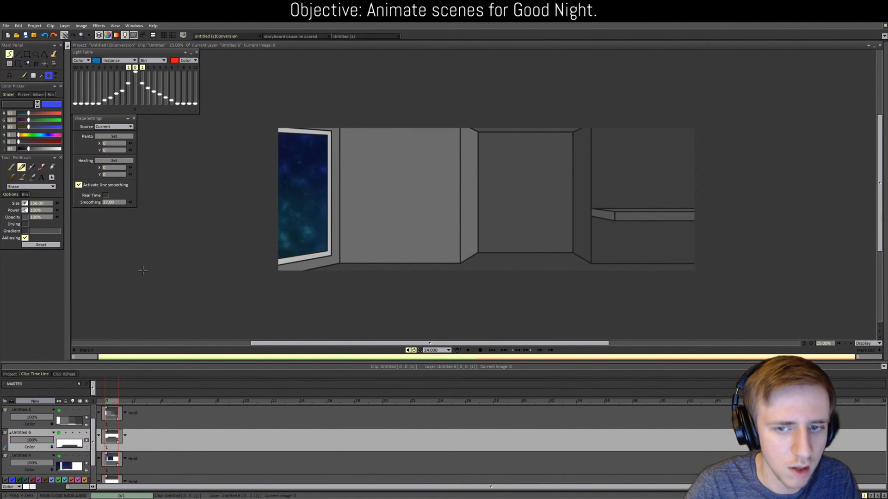
Step: Set the floor layer Untitled 6 to exactly 70% opacity
click(32, 442)
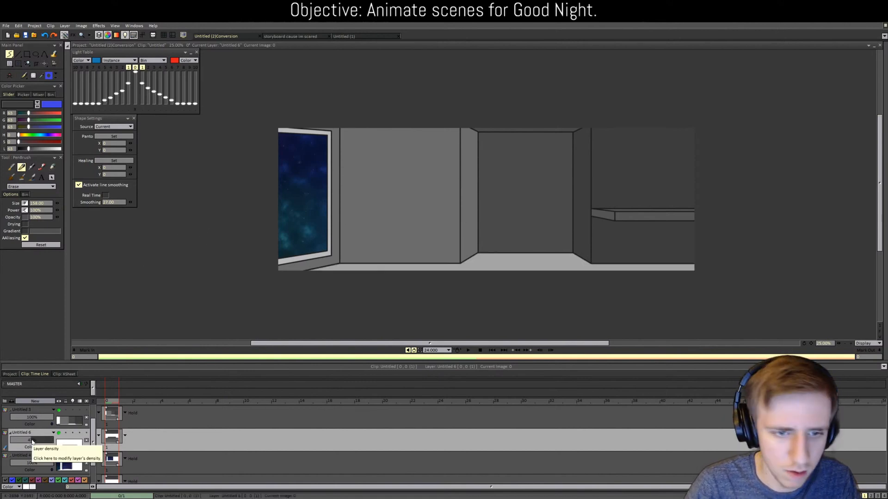
click(32, 441)
text(70)
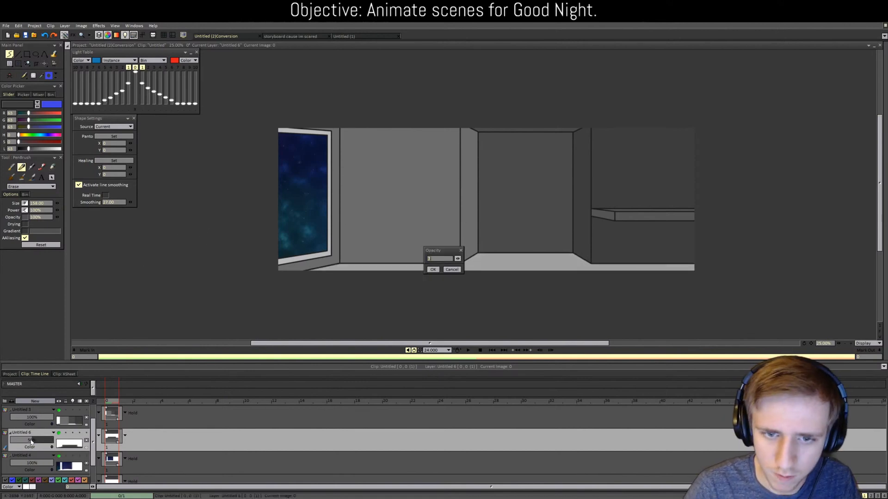
key(Return)
key(plus)
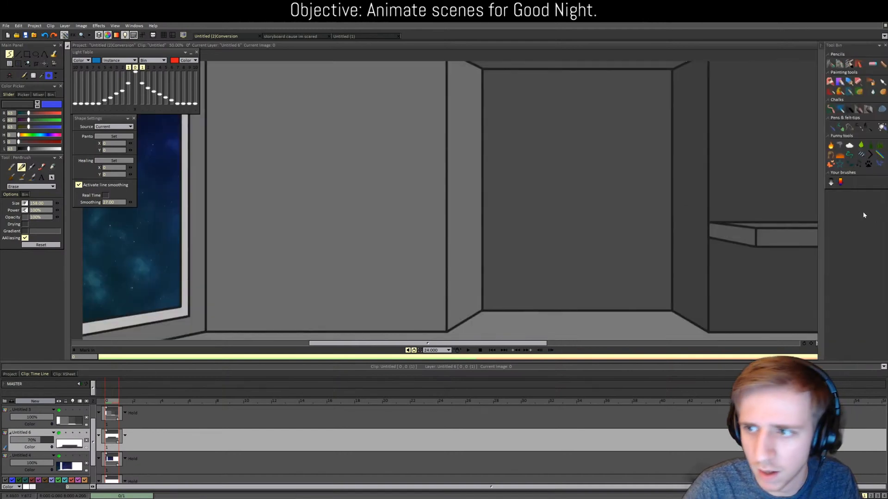
scroll(623, 312, down, 3)
scroll(56, 451, down, 2)
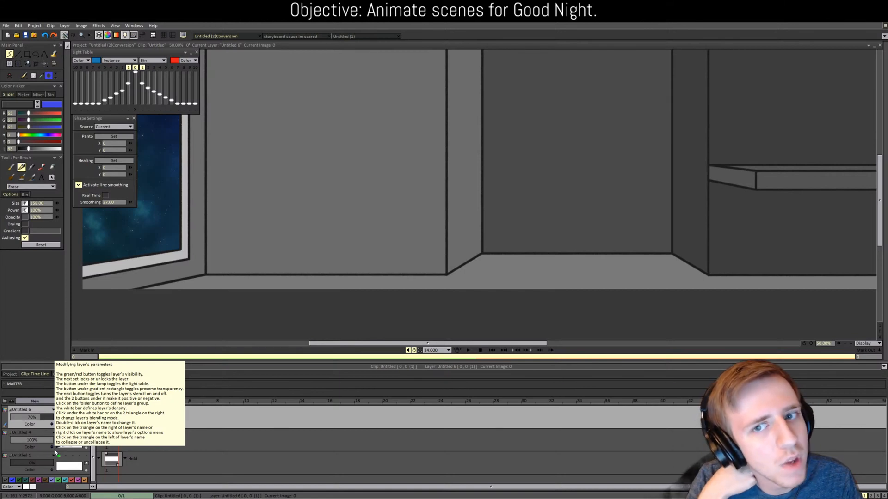
click(291, 36)
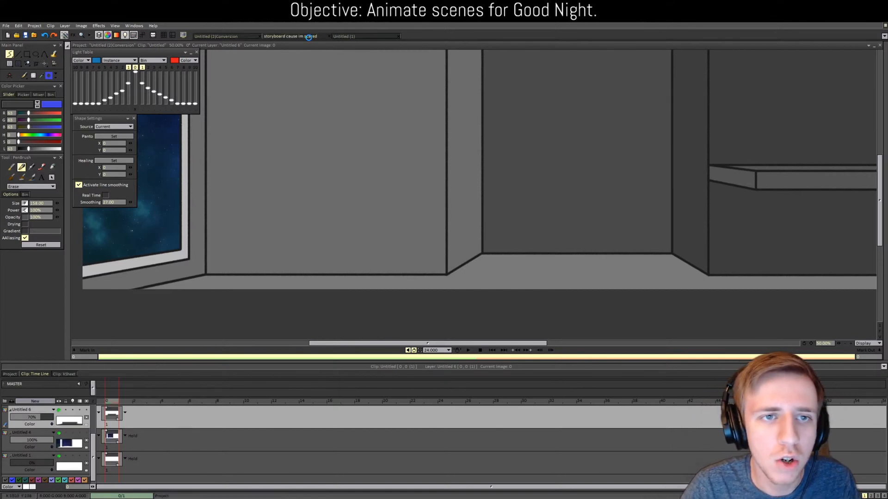
click(237, 36)
click(290, 36)
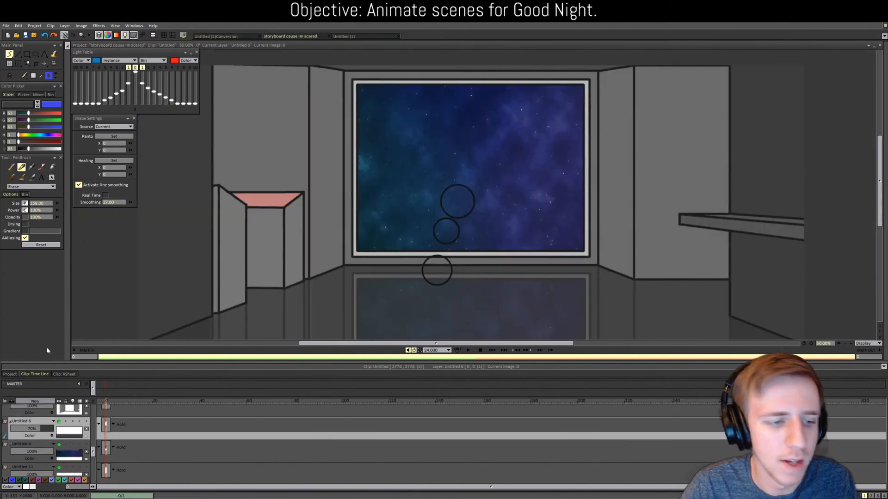
click(227, 36)
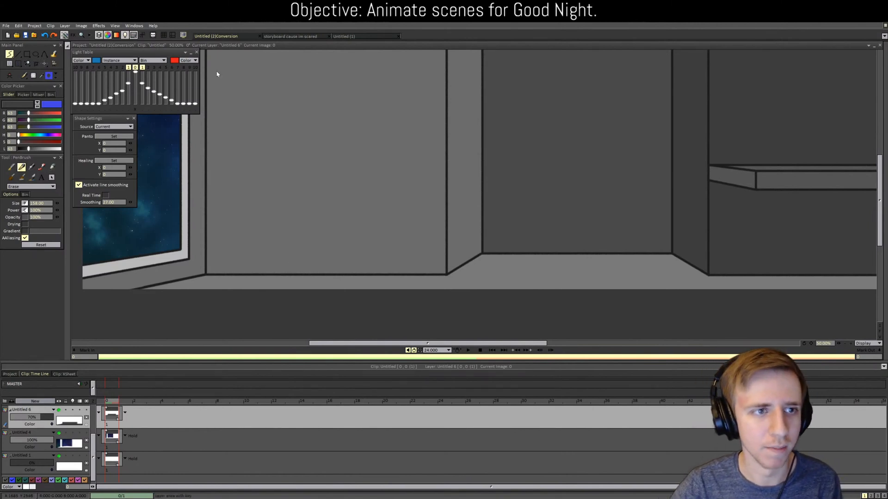
Step: Add a new layer above Untitled 4 and switch to a pencil brush
scroll(473, 195, down, 1)
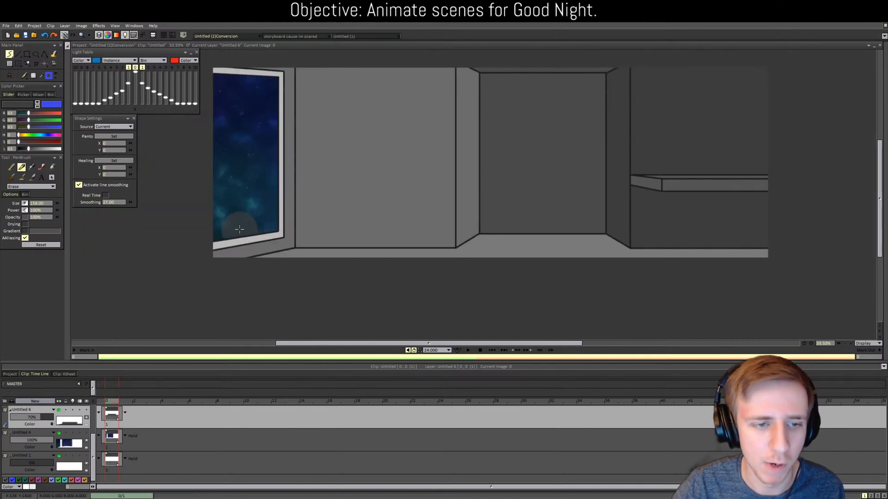
scroll(471, 274, up, 1)
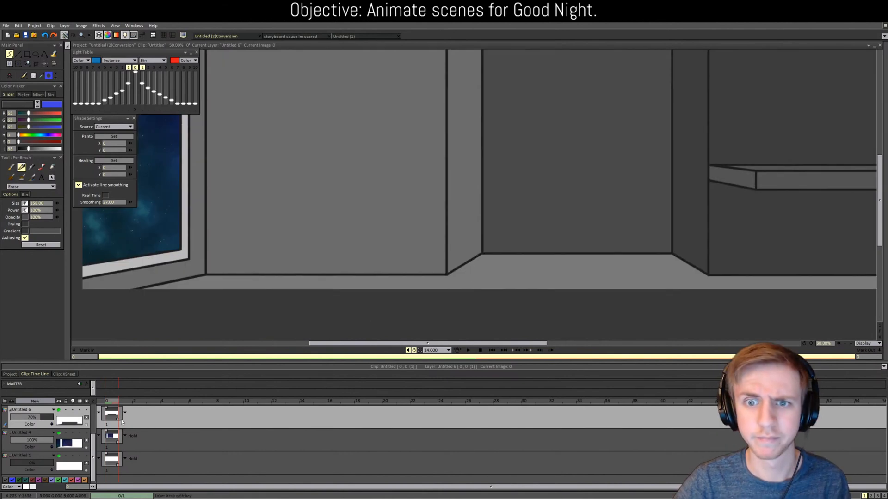
click(31, 433)
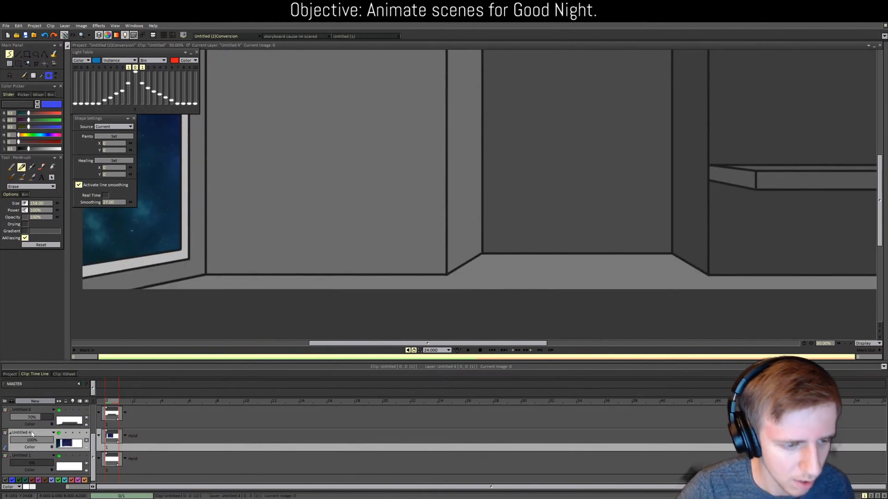
click(35, 401)
click(363, 297)
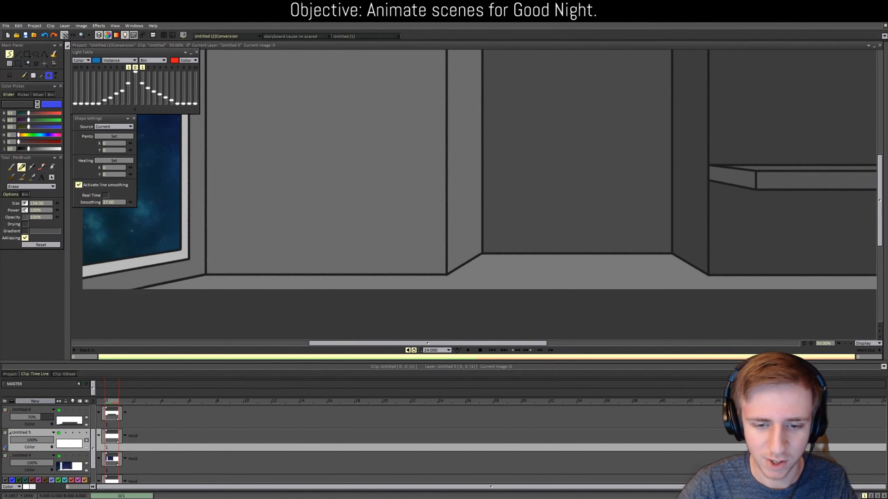
click(51, 166)
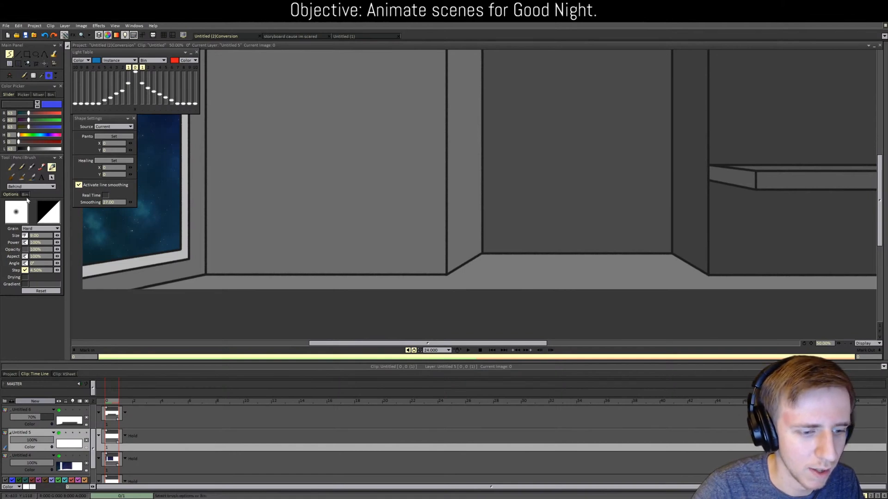
Step: Enter 70 as the opacity of layer Untitled 6
scroll(39, 428, down, 1)
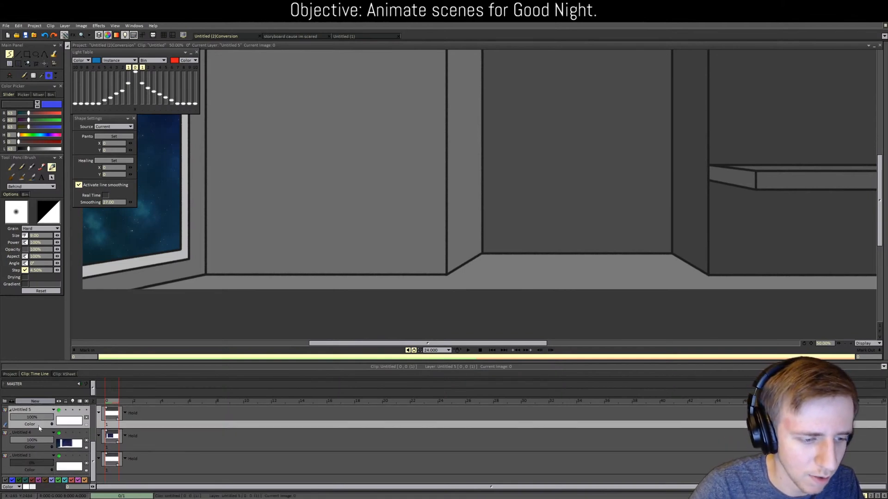
scroll(40, 428, up, 1)
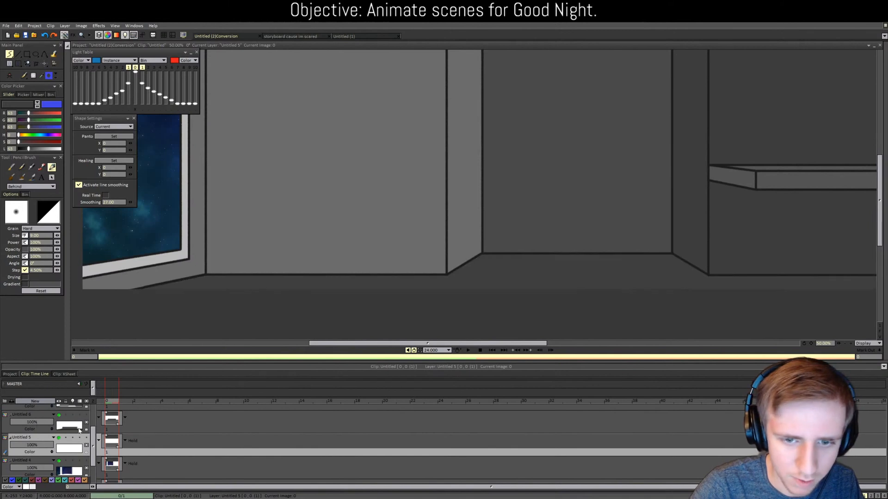
drag(39, 422, 38, 422)
double_click(42, 423)
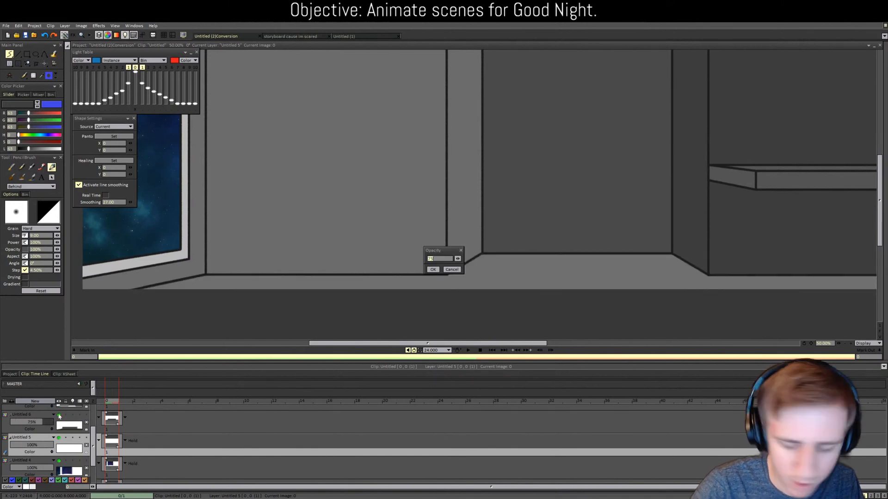
text(70)
key(Return)
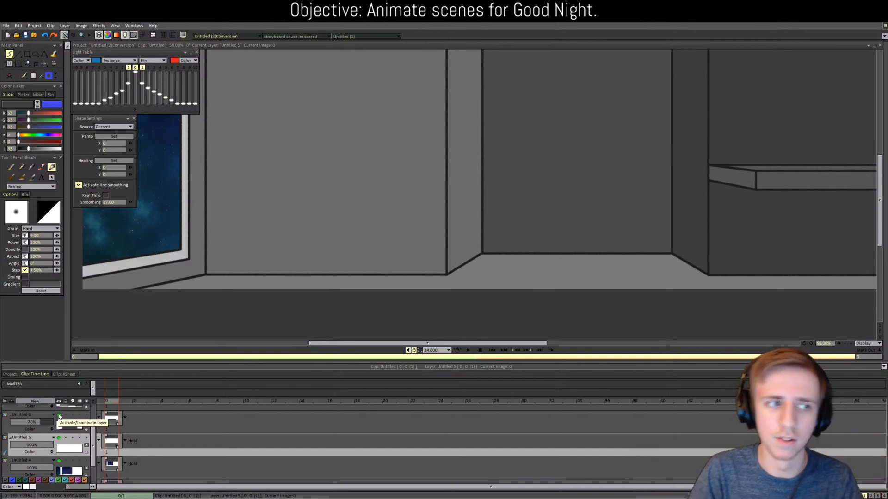
Step: Choose the Line tool and set the colour's luminosity to a dark grey of 28
click(18, 54)
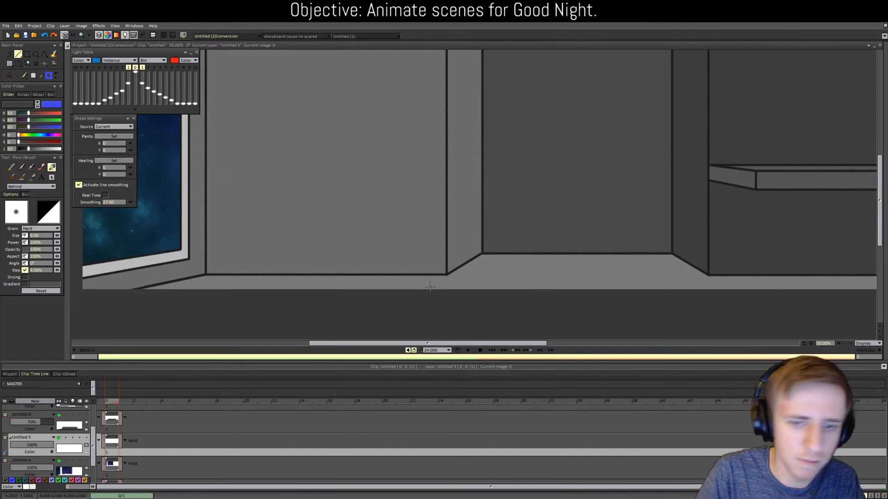
mouse_move(446, 274)
mouse_down()
mouse_move(445, 299)
mouse_move(446, 290)
mouse_up()
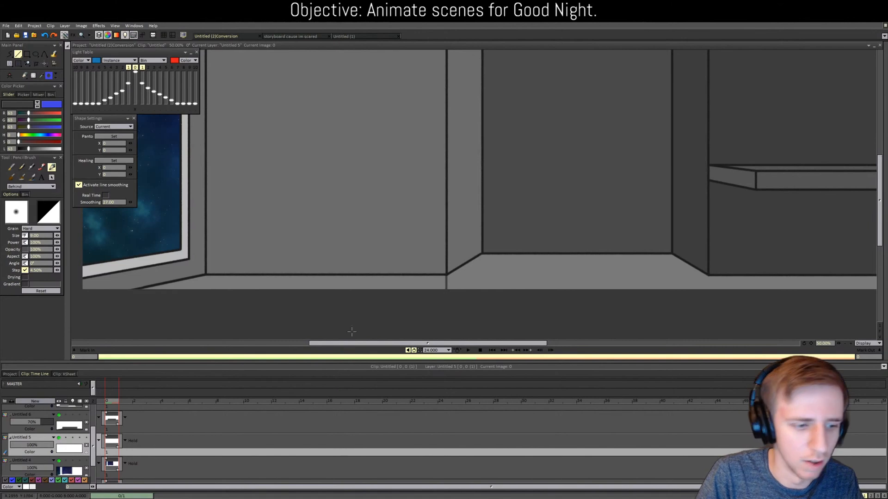
key(ctrl+z)
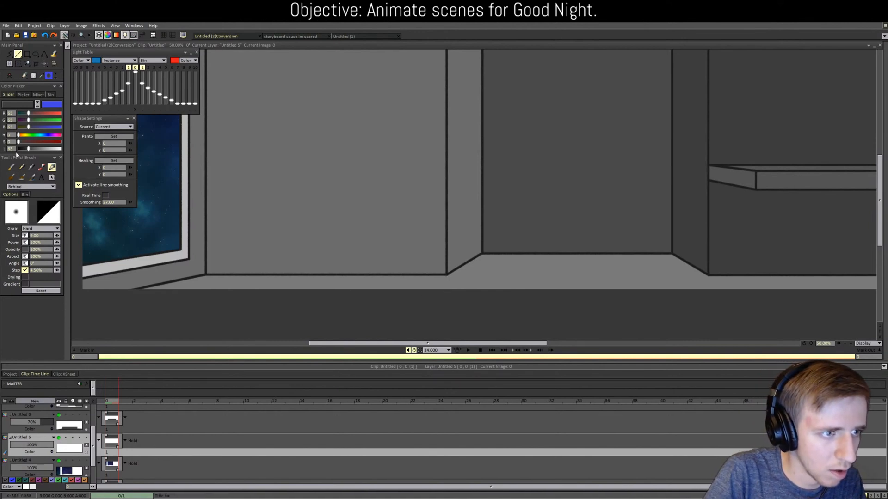
text(255)
key(Return)
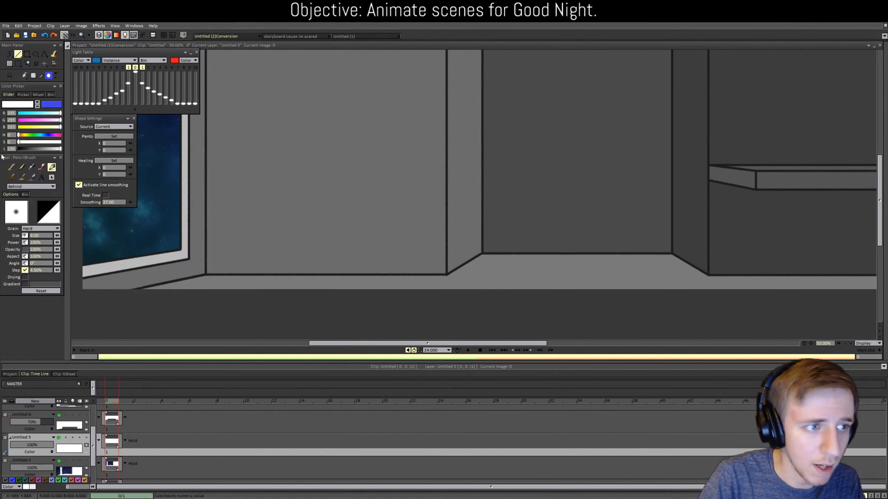
click(13, 148)
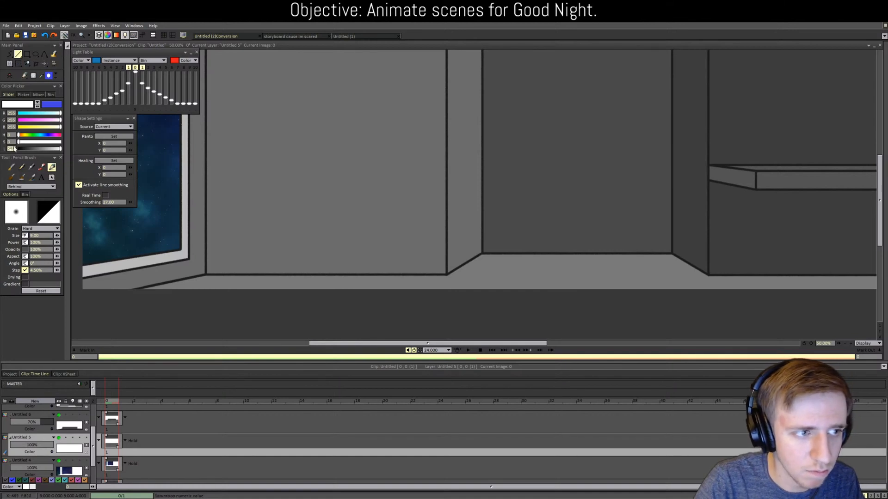
text(28)
key(Return)
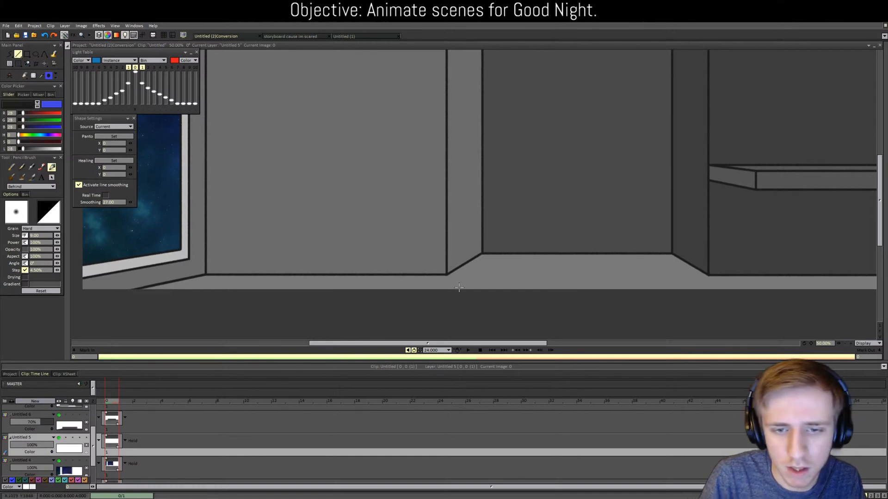
Step: Draw dark vertical lines under the left, back-wall and shelf-side floor corners through the baseboard
drag(446, 274, 447, 289)
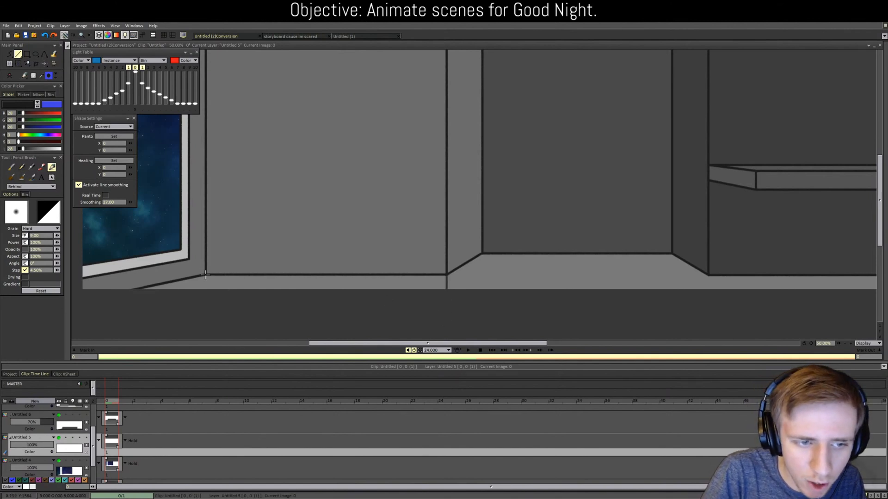
drag(205, 275, 206, 290)
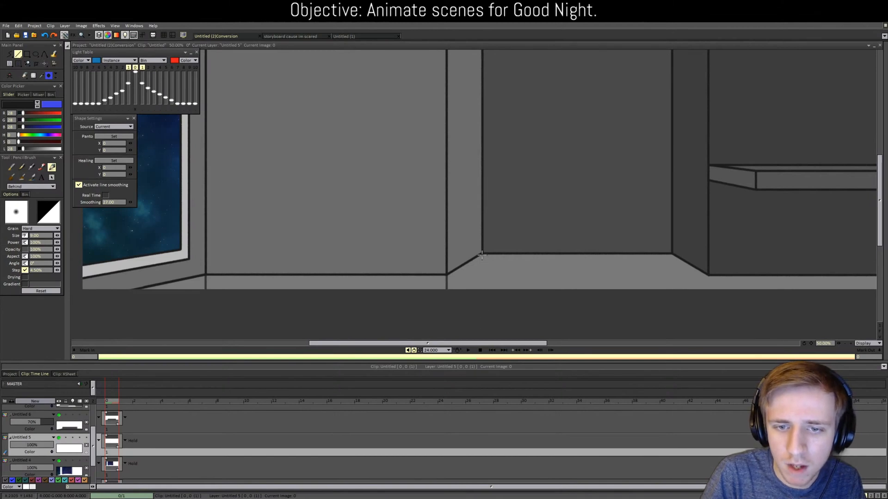
drag(483, 254, 483, 289)
key(ctrl+z)
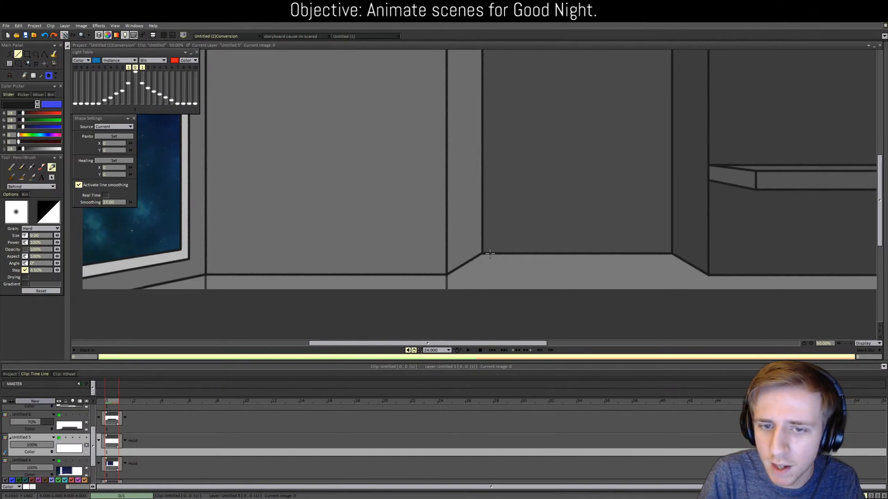
drag(482, 253, 482, 310)
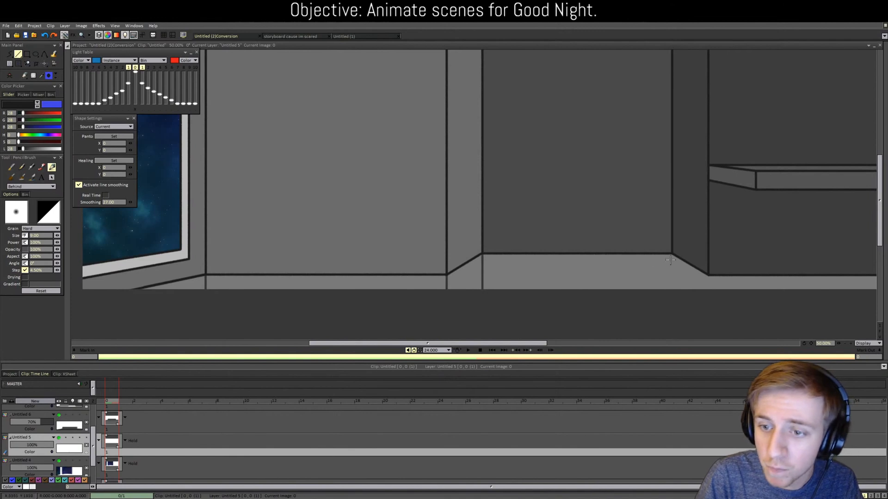
drag(670, 253, 670, 299)
drag(459, 344, 538, 344)
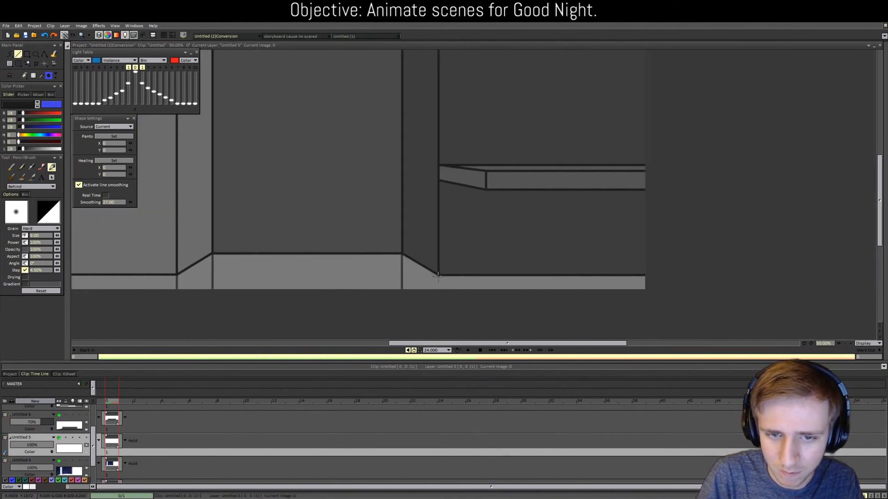
drag(438, 276, 438, 319)
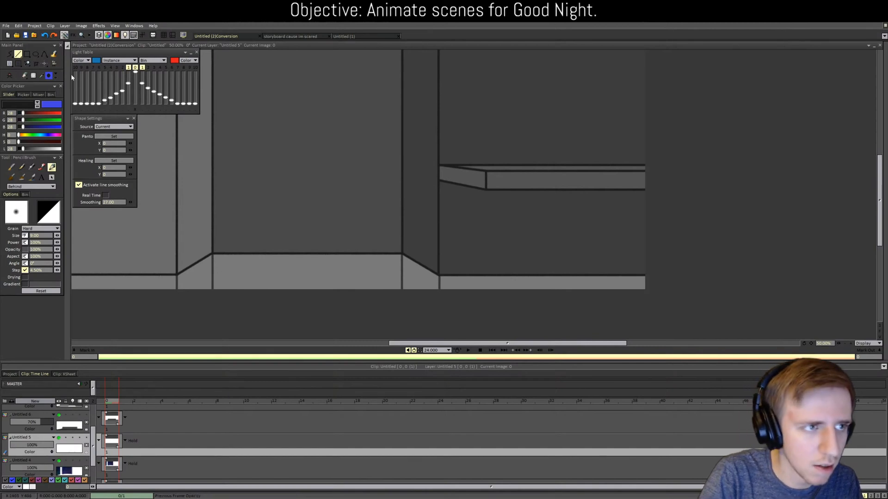
click(9, 54)
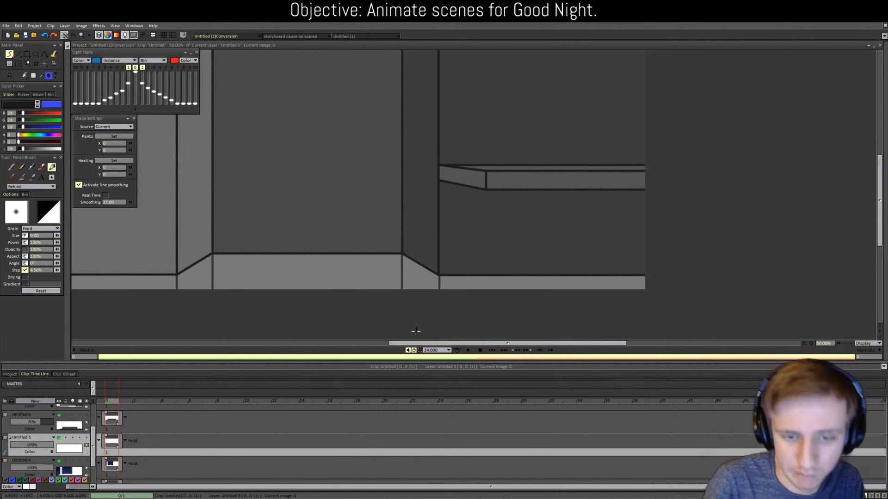
drag(420, 343, 375, 344)
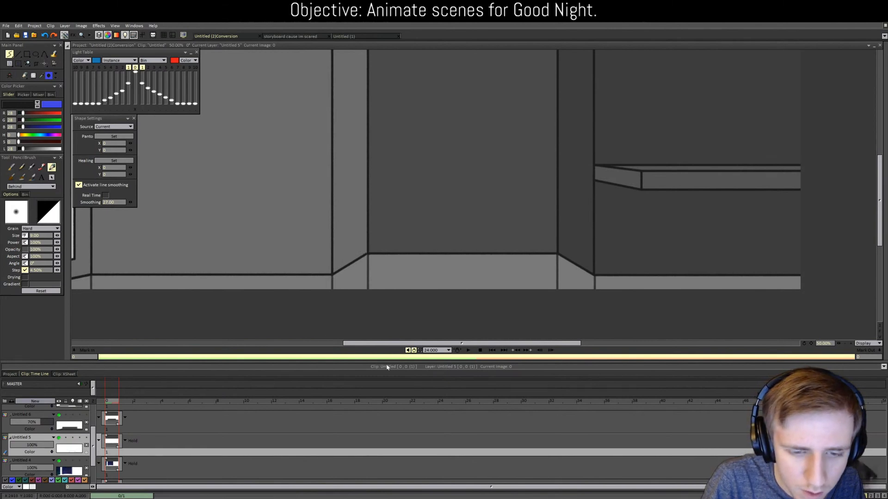
drag(404, 345, 336, 313)
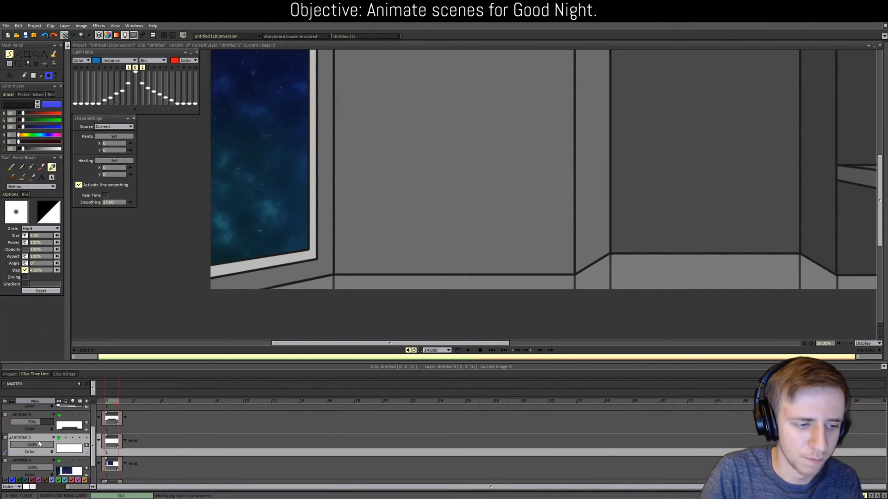
Step: Add layer Untitled 7 with a pasted copy, then undo and delete it, returning to Untitled 5
click(59, 442)
drag(92, 454, 92, 464)
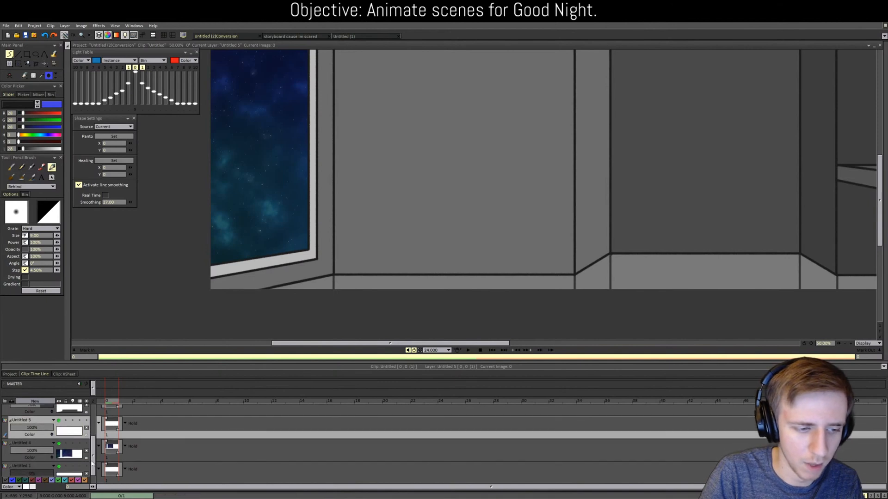
click(39, 444)
click(44, 400)
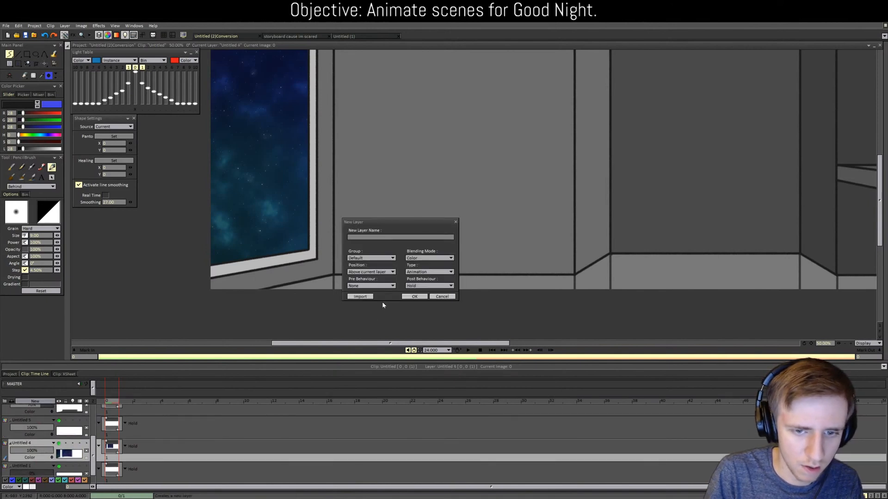
click(414, 296)
click(109, 459)
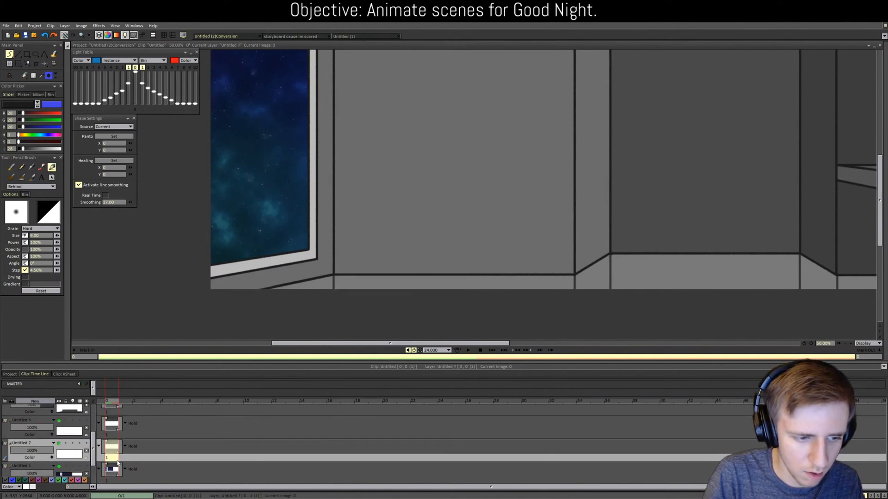
key(ctrl+v)
click(48, 446)
key(ctrl+z)
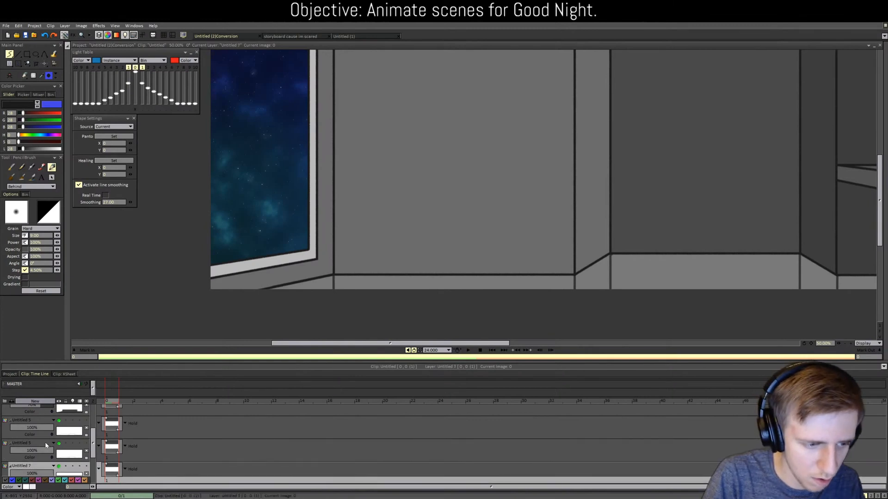
key(ctrl+z)
click(45, 445)
key(Delete)
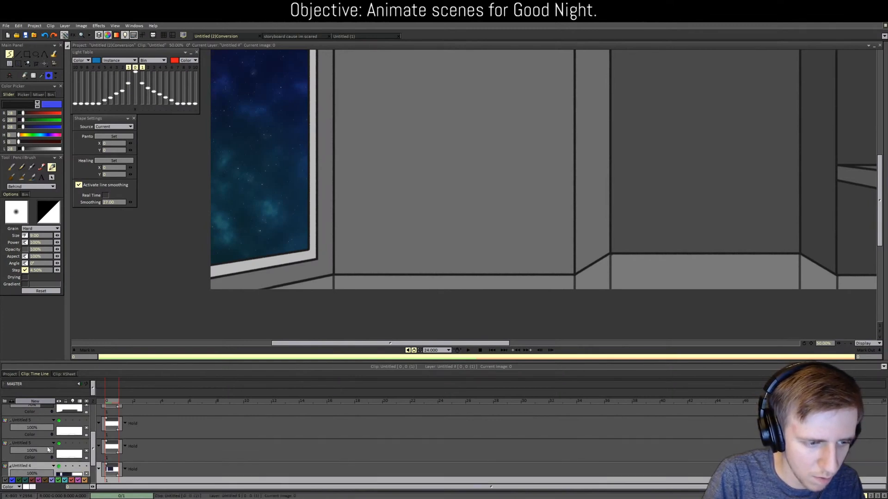
click(43, 443)
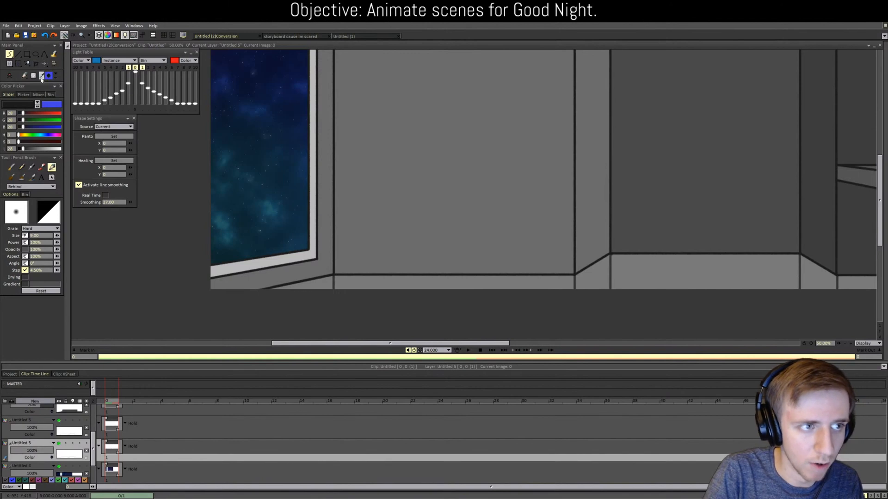
Step: Fill the floor strips with mid, darker and lighter greys sampled from the back wall
click(428, 193)
key(f)
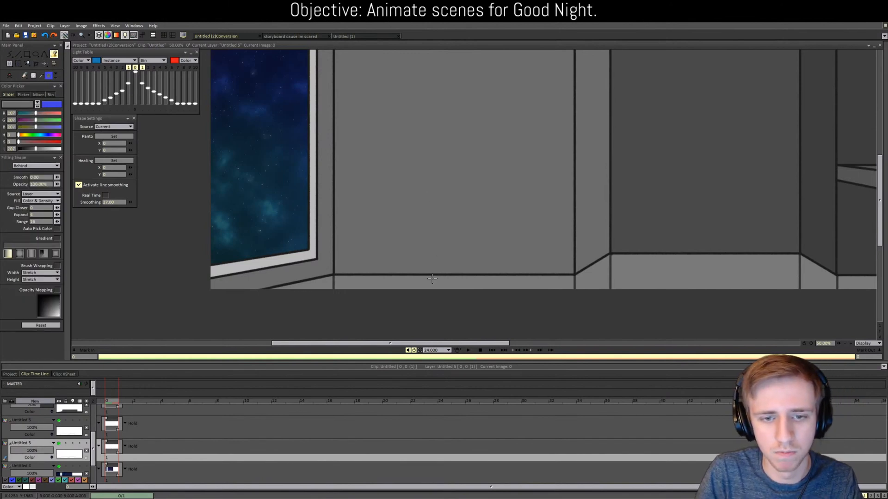
click(417, 285)
click(316, 288)
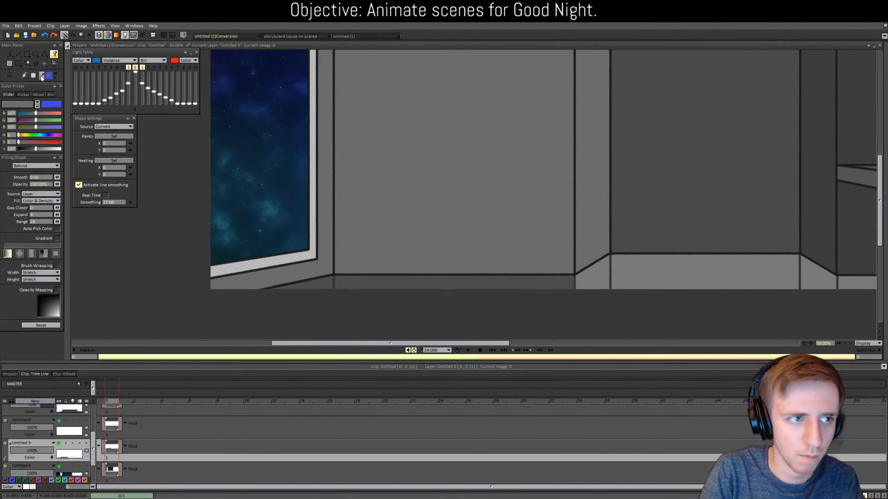
ctrl+click(668, 206)
click(693, 277)
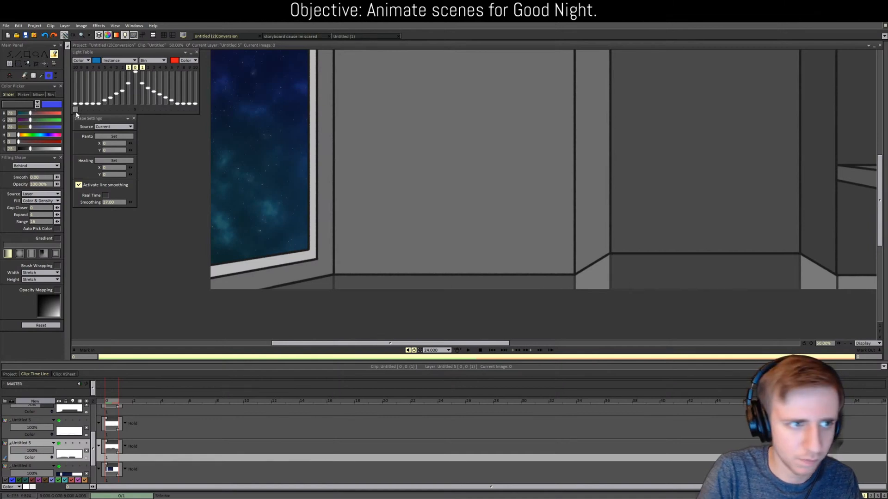
ctrl+click(449, 144)
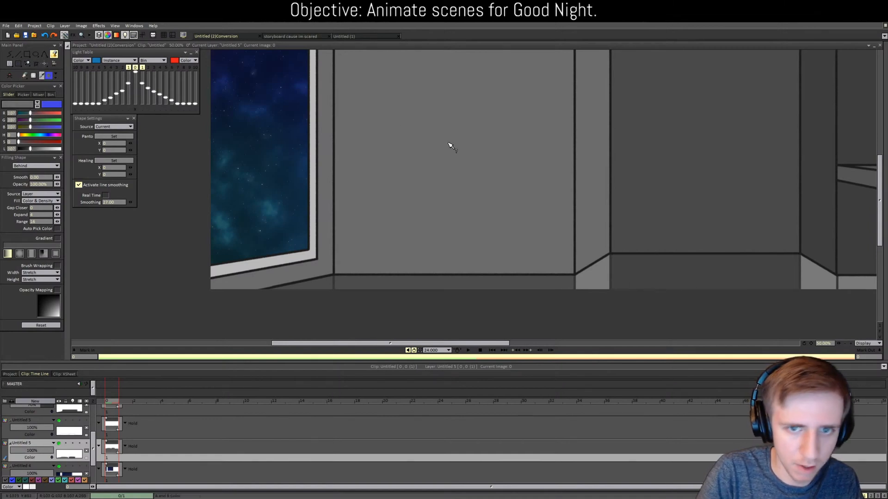
click(595, 285)
drag(472, 345, 615, 345)
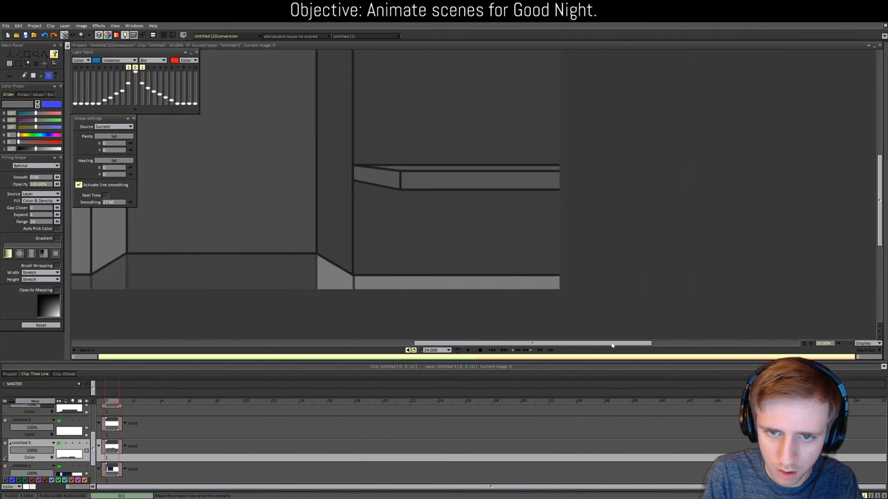
Step: Fill the pillar's lower triangle and the floor strip under the shelf with the pillar's darker grey
ctrl+click(347, 224)
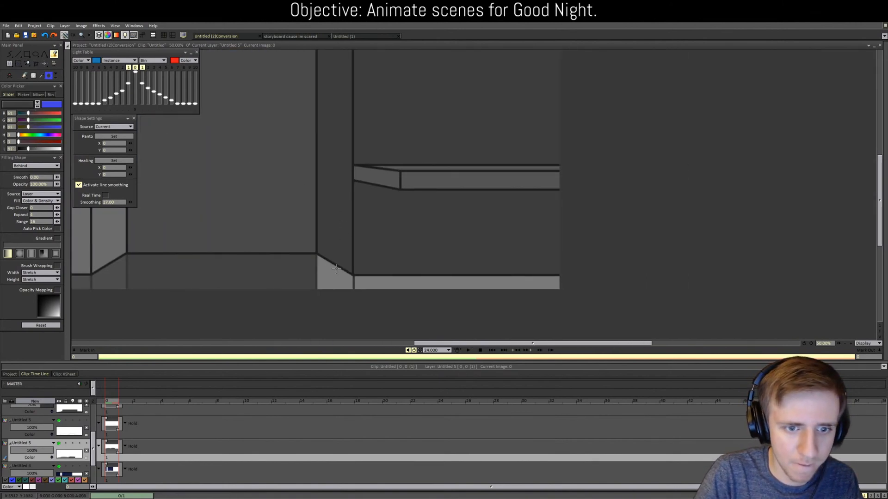
click(334, 278)
click(393, 283)
key(ctrl+z)
key(ctrl+z)
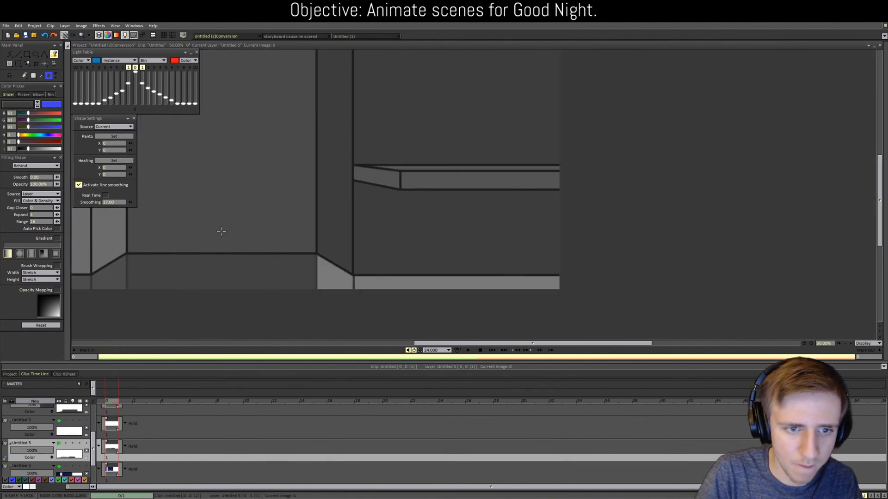
ctrl+click(275, 219)
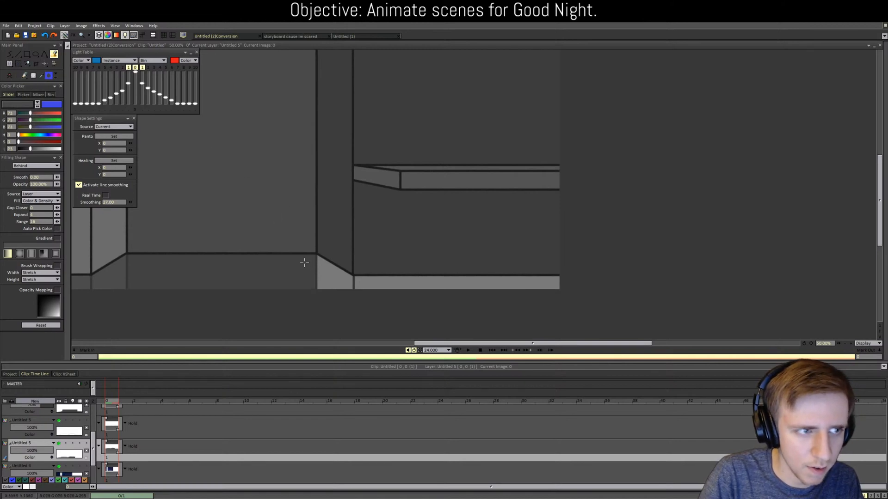
ctrl+click(347, 207)
click(336, 277)
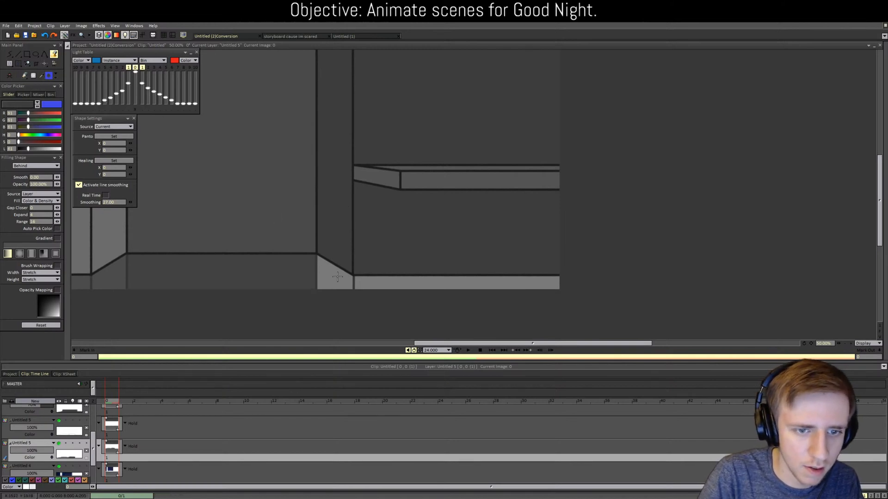
click(373, 284)
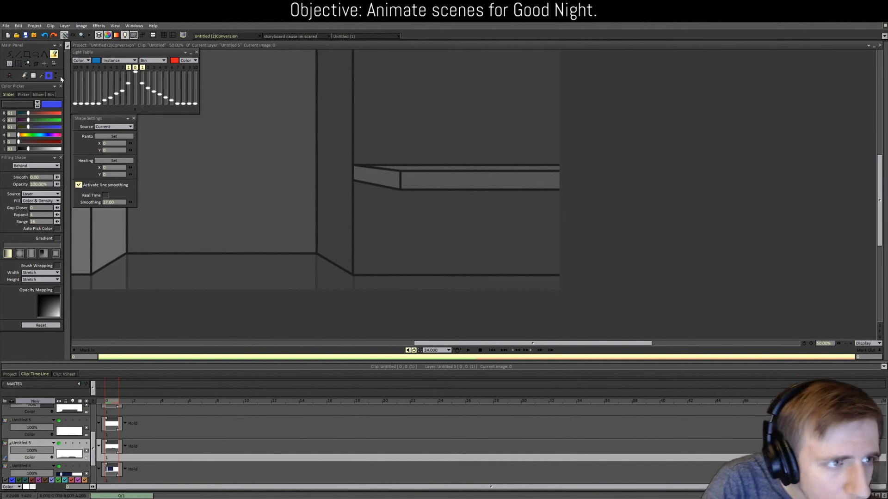
Step: Re-sample the floor greys from the drawing
click(42, 75)
click(271, 275)
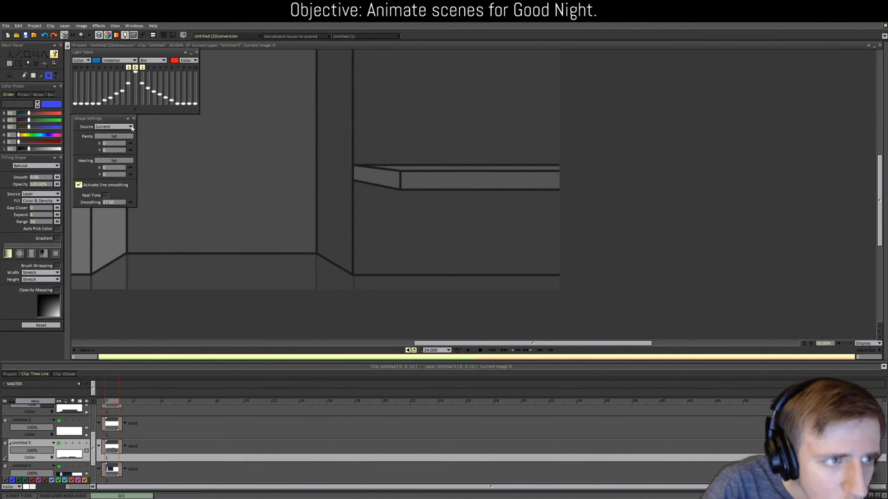
click(42, 75)
click(329, 278)
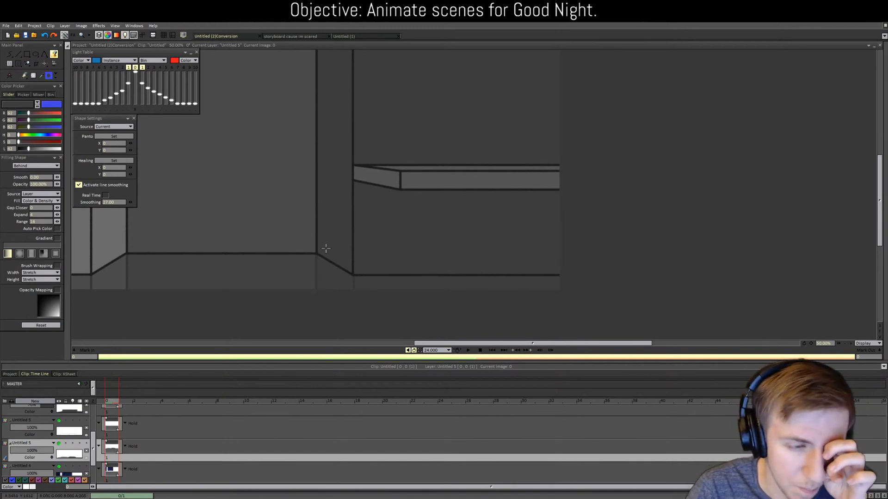
scroll(314, 253, down, 2)
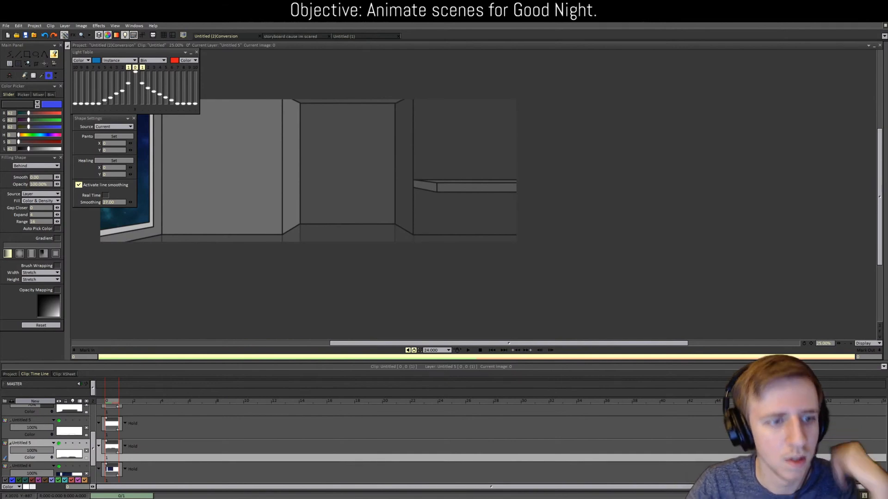
Step: Bring up the 'storyboard cause im scared' document with its large starry window
scroll(327, 174, up, 1)
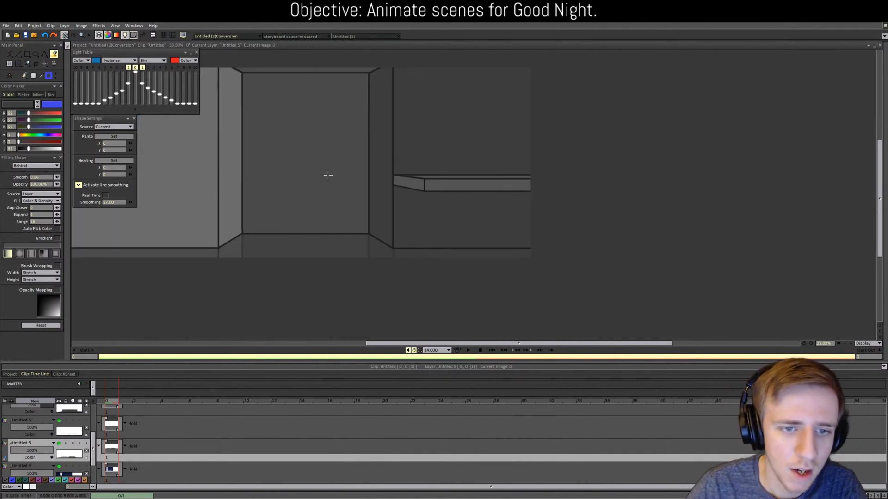
drag(404, 344, 334, 343)
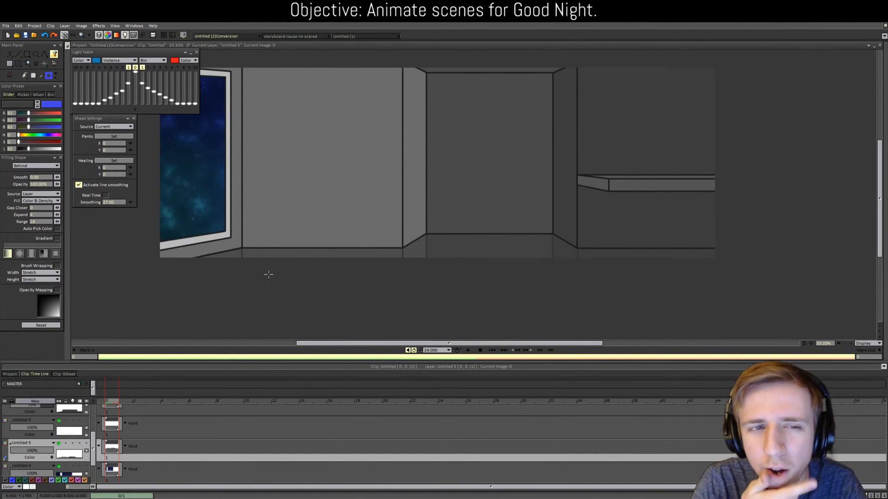
click(290, 36)
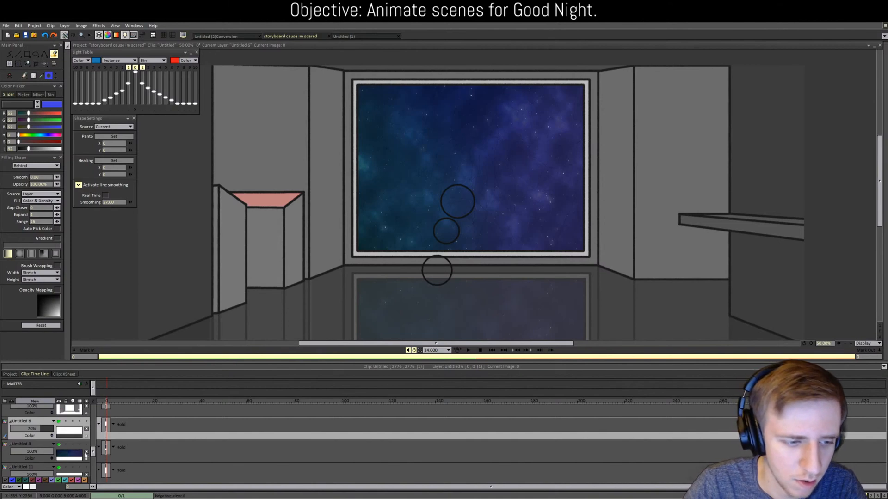
Step: Turn on layer Untitled 15, toggling it off and on to compare the wall shading
drag(93, 453, 94, 427)
click(59, 427)
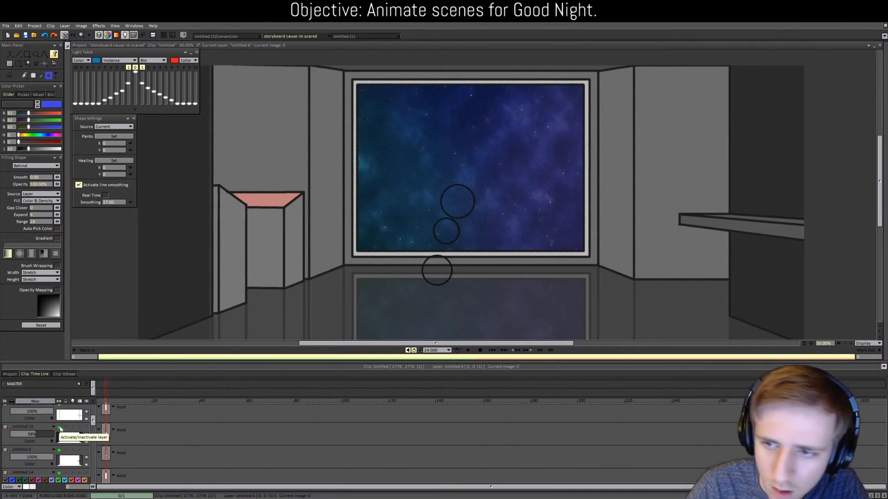
click(60, 427)
click(60, 428)
click(60, 428)
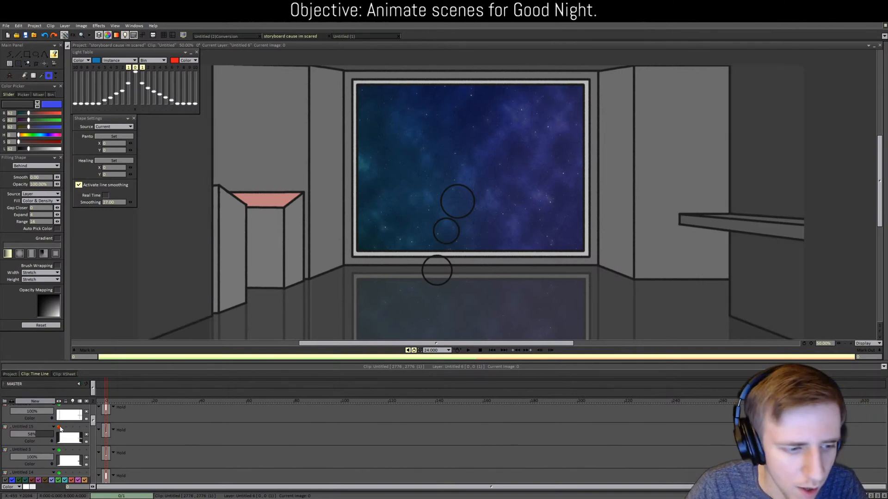
click(60, 427)
Step: Toggle layer Untitled 7 on and off repeatedly to compare its effect
scroll(59, 451, down, 3)
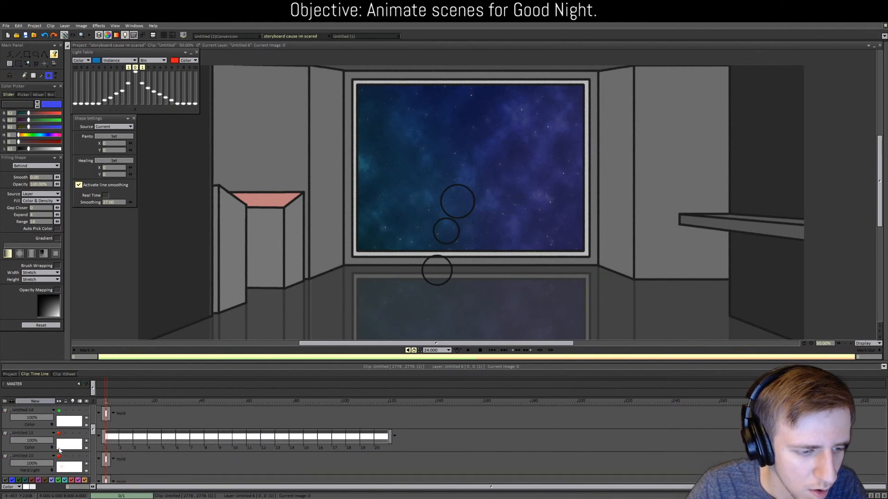
scroll(58, 443, down, 3)
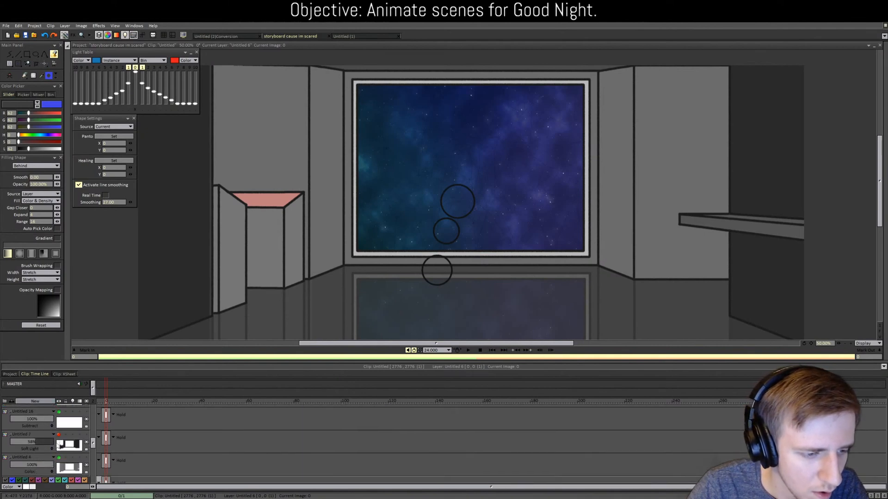
click(58, 436)
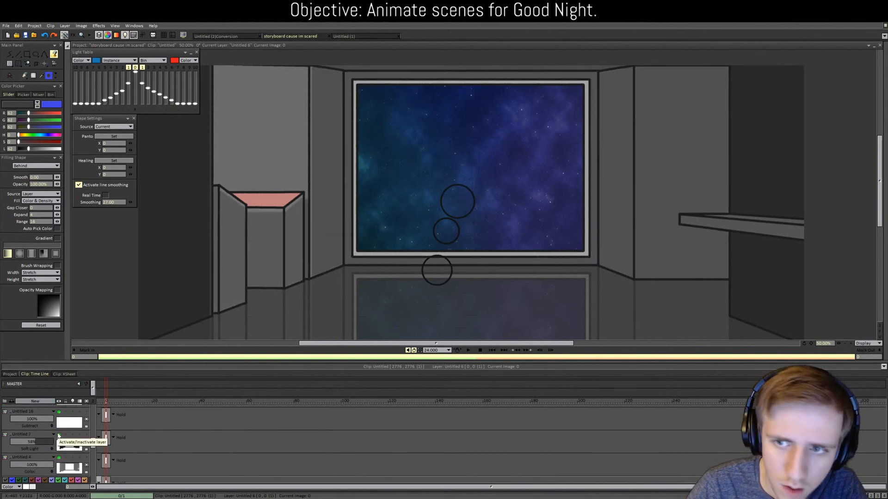
click(58, 436)
click(58, 436)
click(58, 436)
click(58, 436)
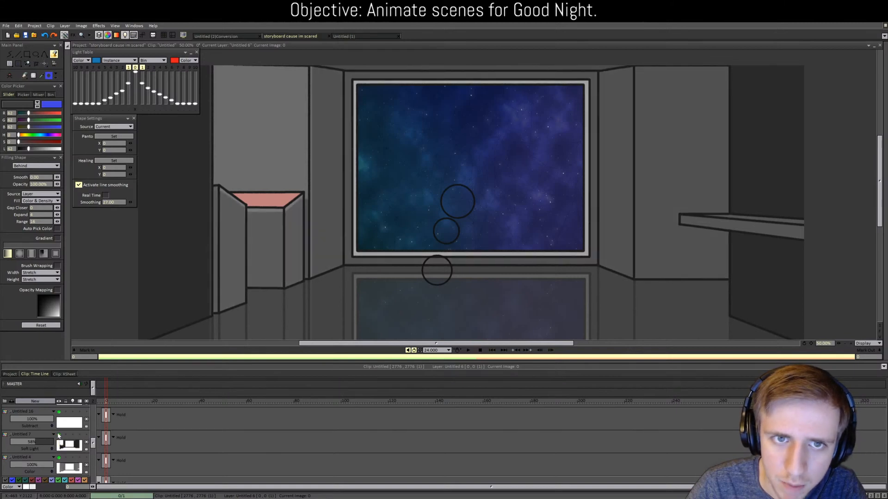
click(59, 436)
click(58, 436)
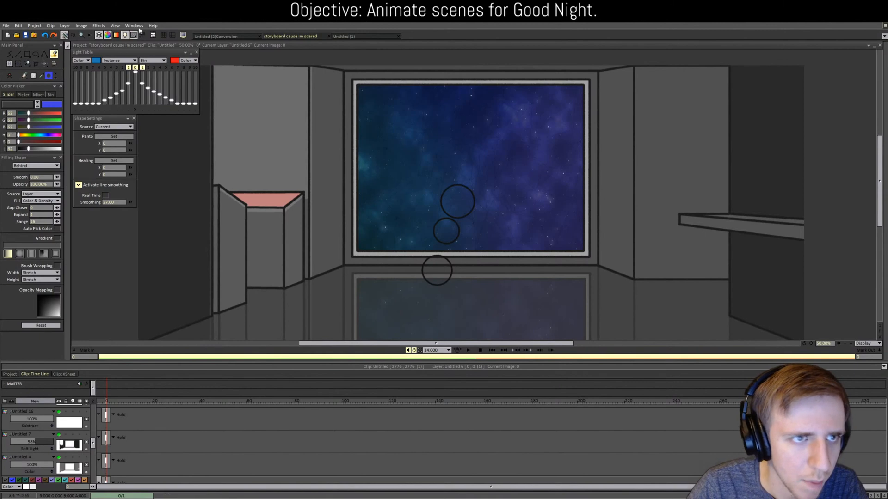
Step: Back in Untitled (2)Conversion, add a new layer Untitled 7 above Untitled 5
click(227, 37)
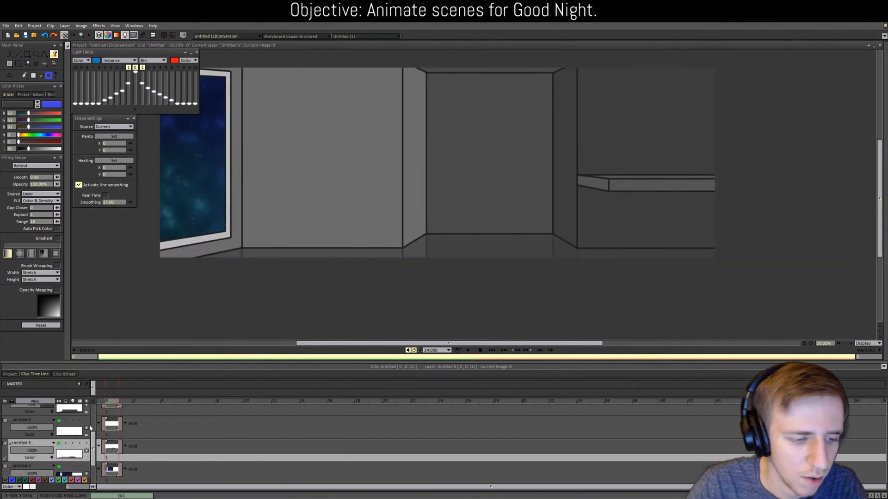
click(65, 432)
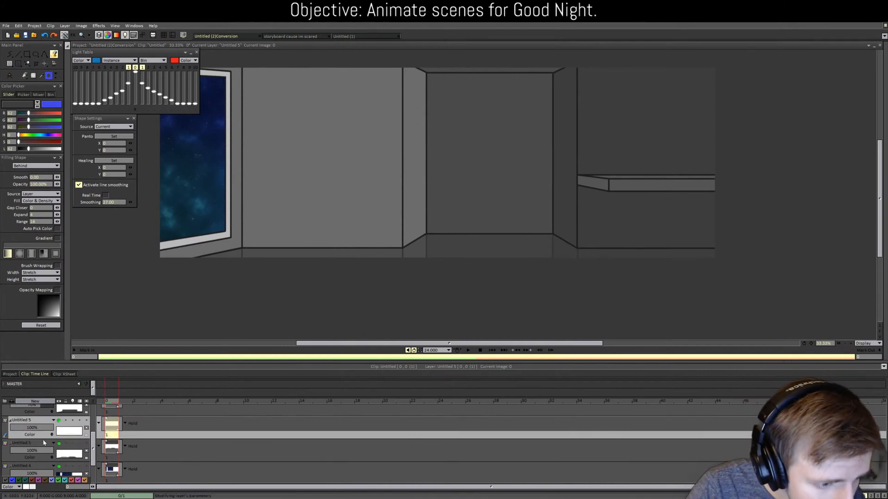
click(44, 442)
click(35, 401)
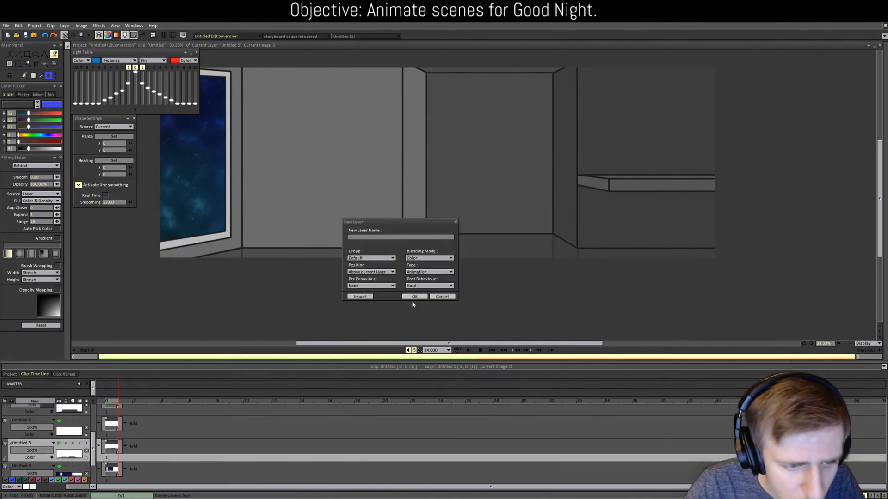
click(31, 424)
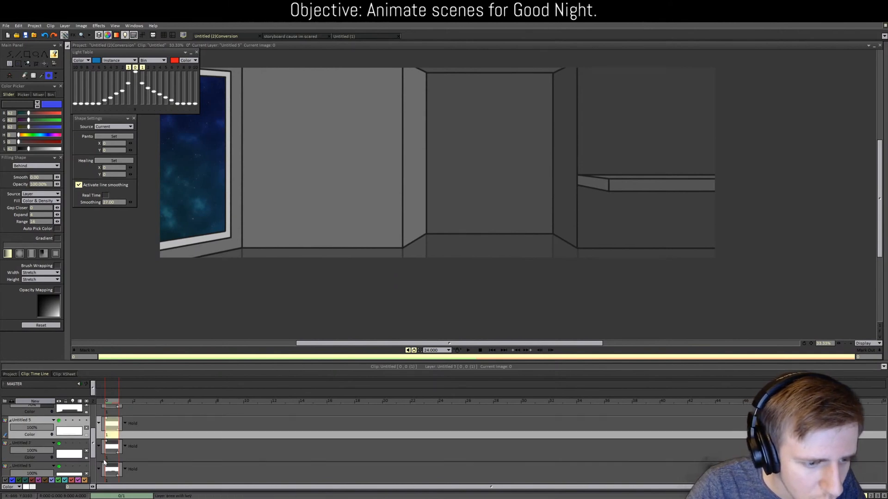
click(41, 445)
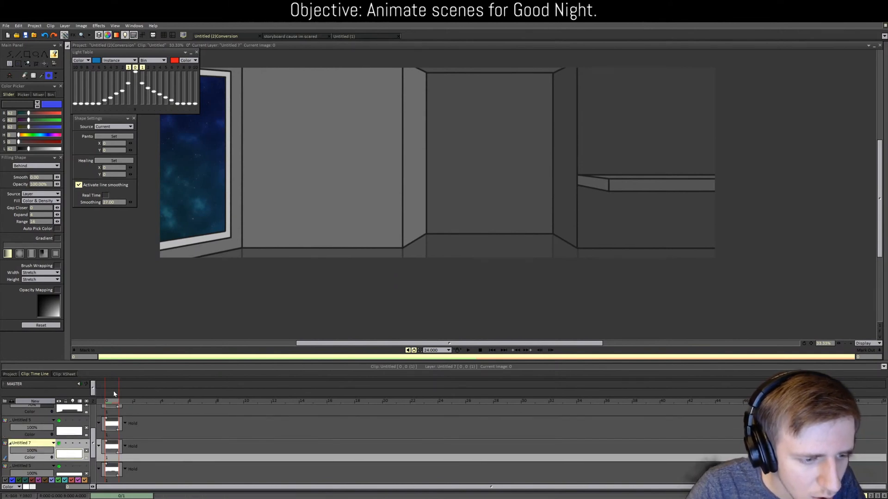
Step: Set the paint colour to pure black with Untitled 7 as the current layer
drag(42, 151, 26, 151)
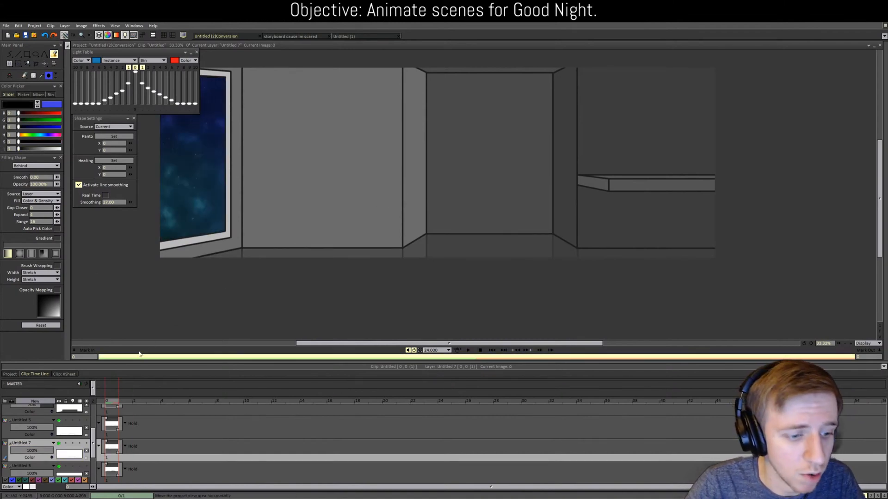
scroll(74, 445, down, 1)
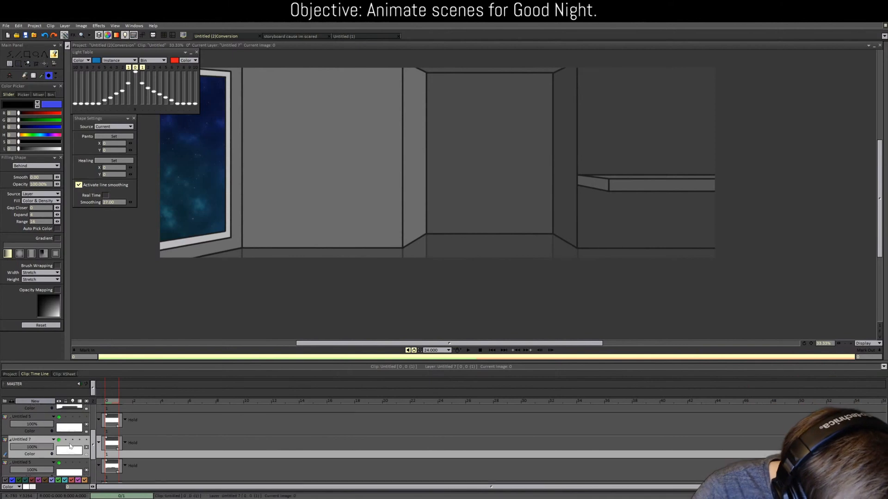
scroll(69, 446, up, 3)
scroll(69, 446, down, 1)
scroll(69, 444, up, 2)
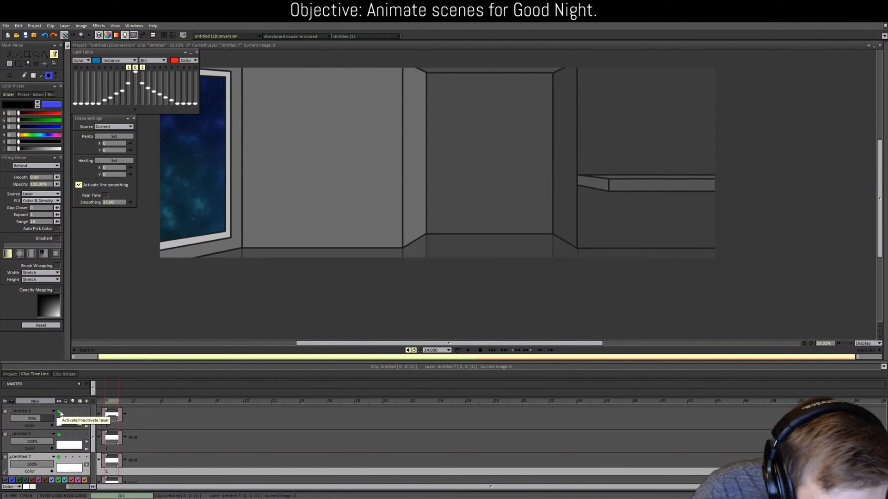
scroll(59, 436, down, 2)
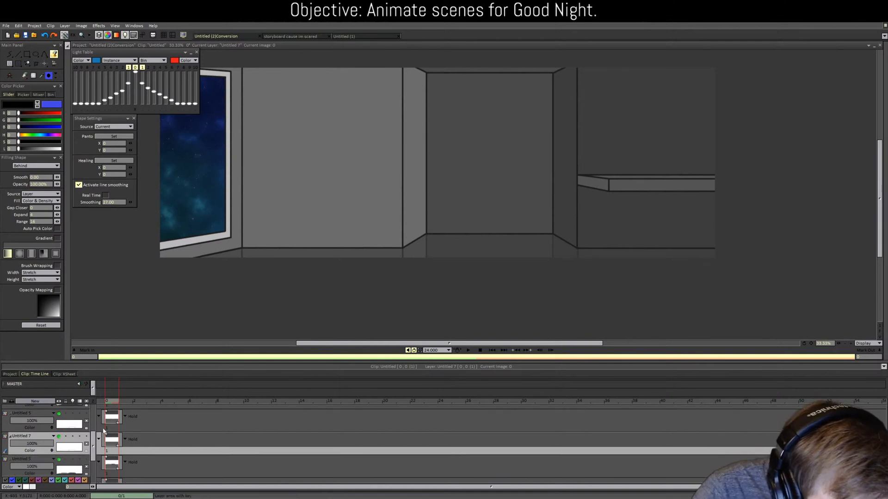
click(120, 429)
click(111, 440)
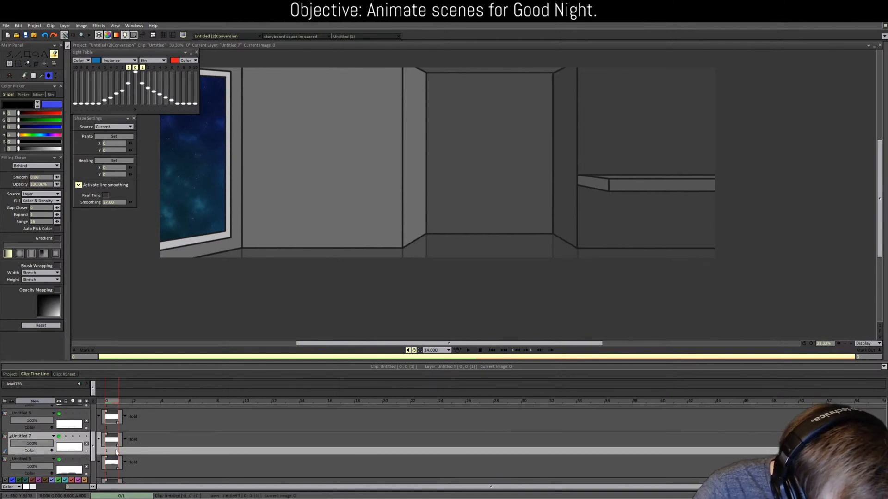
Step: Fill the floor strips and wedges under the walls black
click(334, 253)
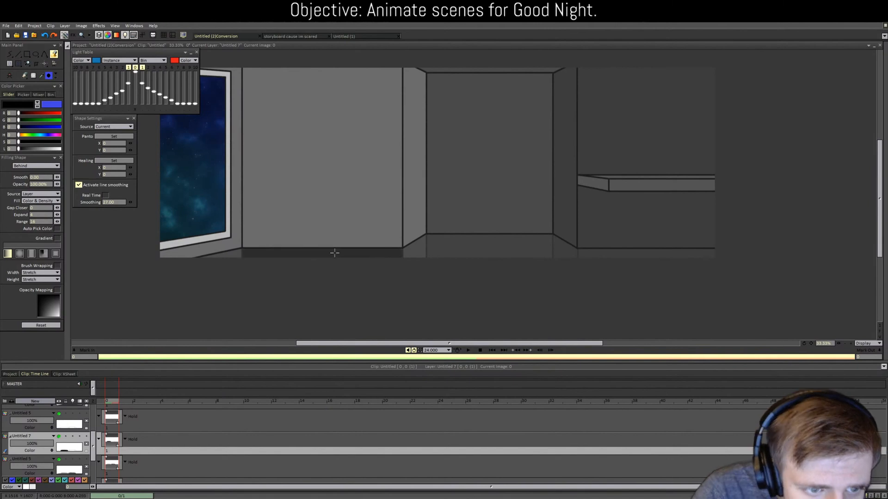
click(232, 256)
click(462, 243)
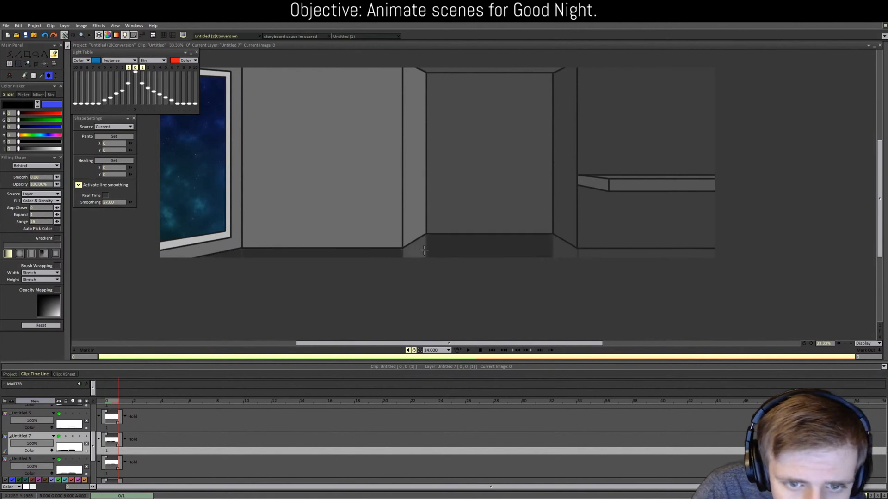
click(423, 250)
click(564, 245)
click(582, 253)
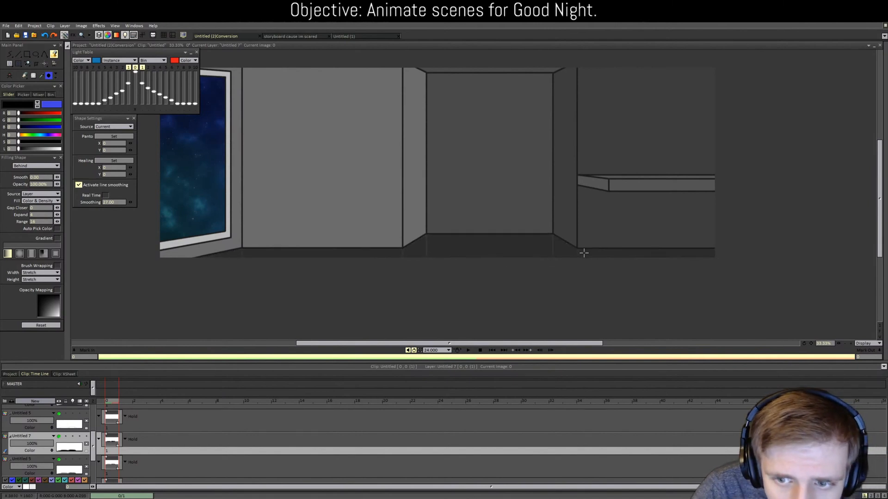
Step: Set Untitled 7 to Soft Light blending at about 58% opacity
click(33, 450)
click(49, 462)
drag(48, 444, 36, 443)
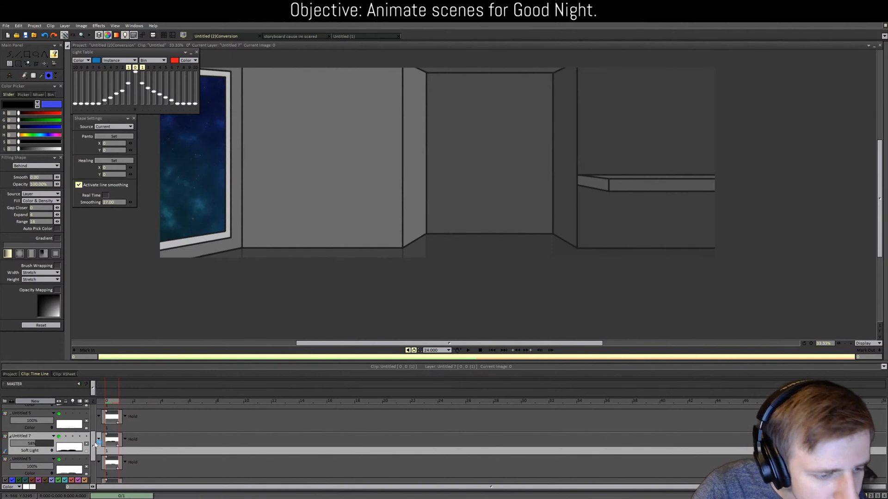
drag(93, 443, 101, 412)
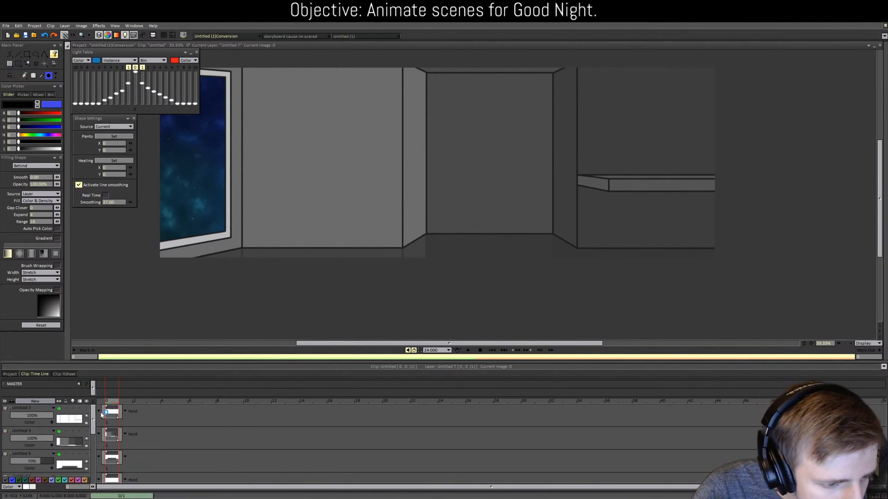
Step: Add a new layer to the room and make Untitled 2 the current layer
click(35, 409)
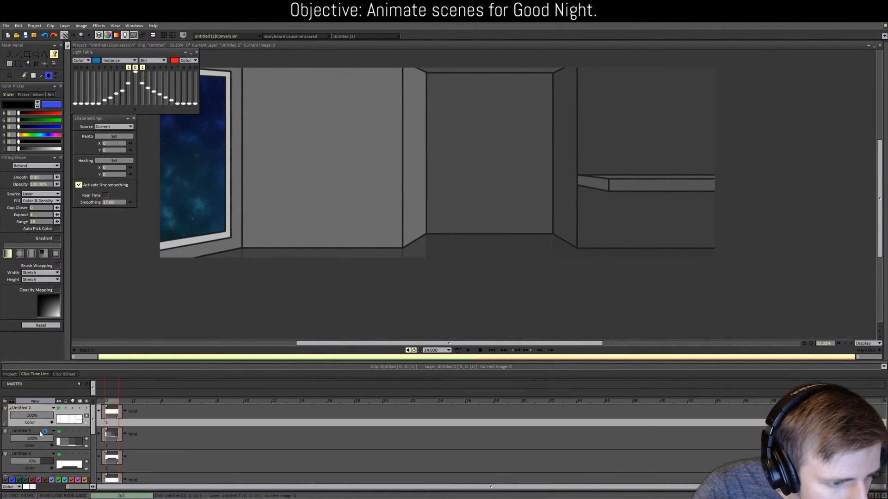
click(28, 432)
click(35, 402)
click(414, 297)
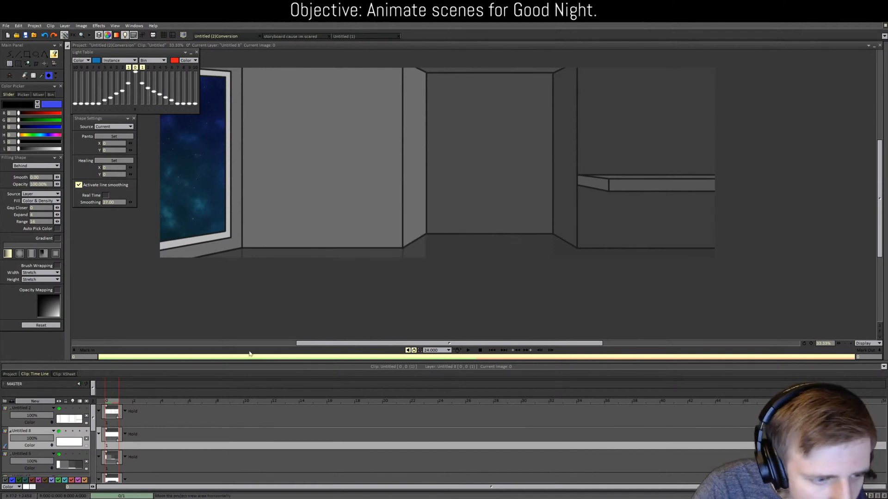
click(33, 435)
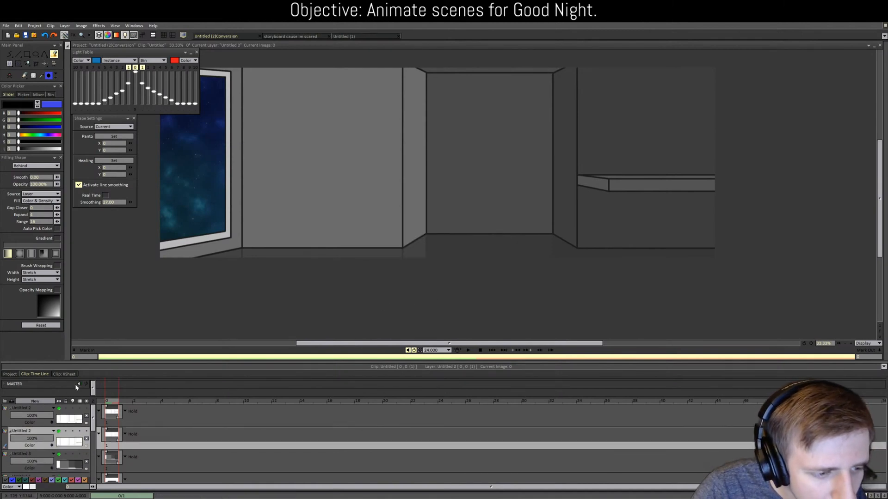
Step: Fill the side walls, back wall, window frame and counter faces black
click(268, 218)
click(230, 240)
click(229, 236)
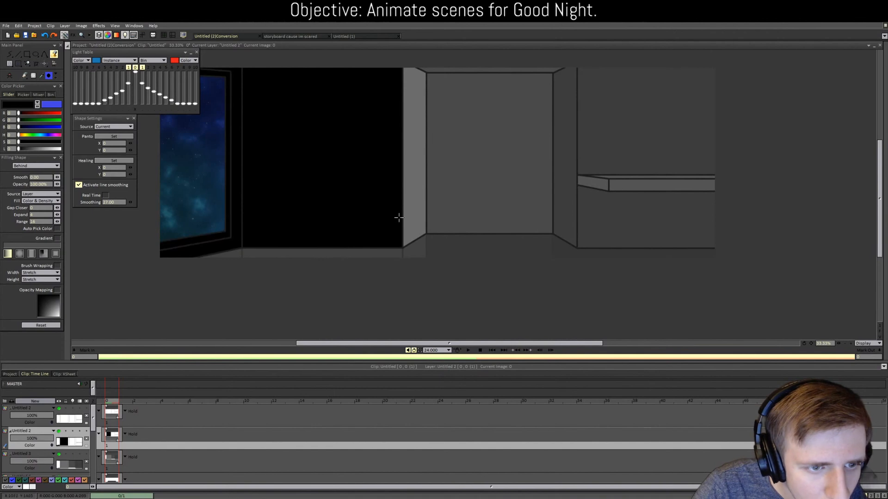
click(416, 206)
click(452, 203)
click(584, 214)
click(570, 208)
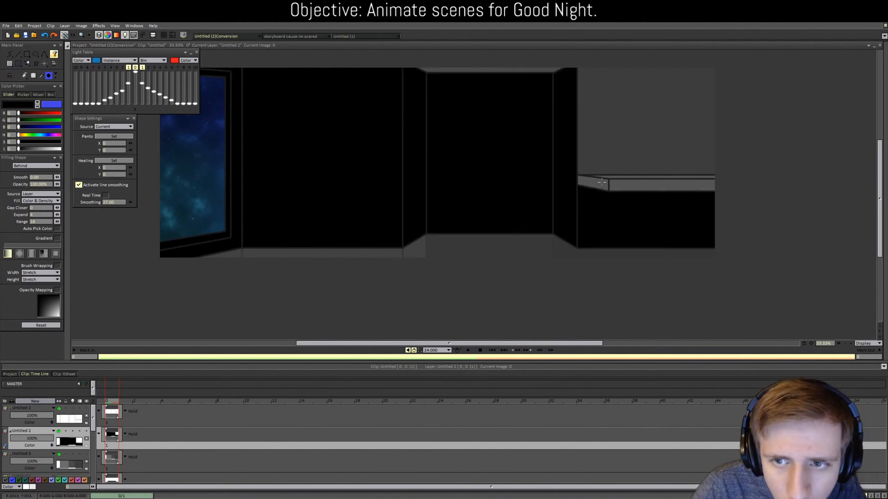
click(596, 183)
click(620, 183)
click(621, 175)
click(616, 159)
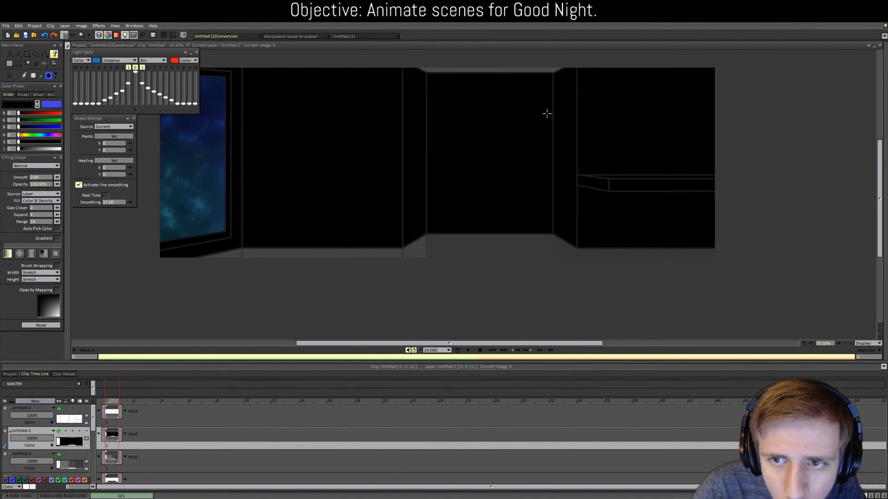
key(b)
key(f)
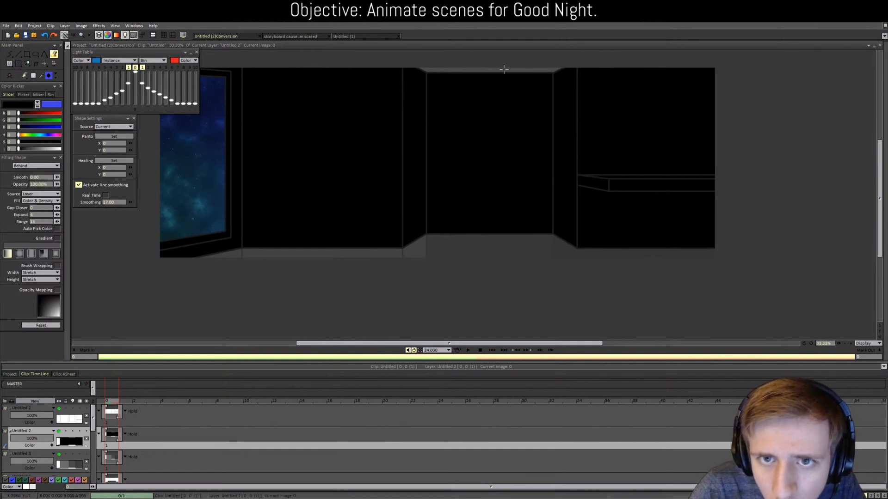
Step: Set the black layer to 58% opacity in Soft Light, then bring up the storyboard project
scroll(32, 442, down, 1)
scroll(32, 439, down, 1)
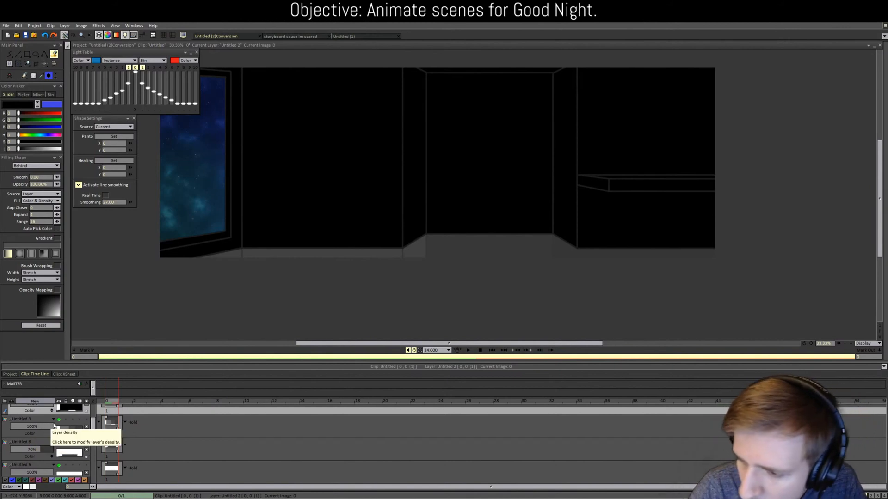
scroll(52, 423, down, 1)
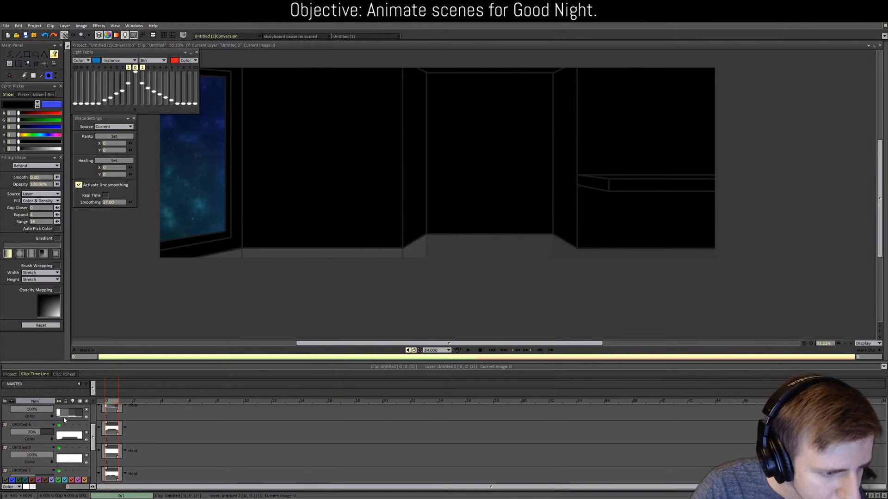
scroll(64, 418, up, 1)
scroll(65, 419, down, 1)
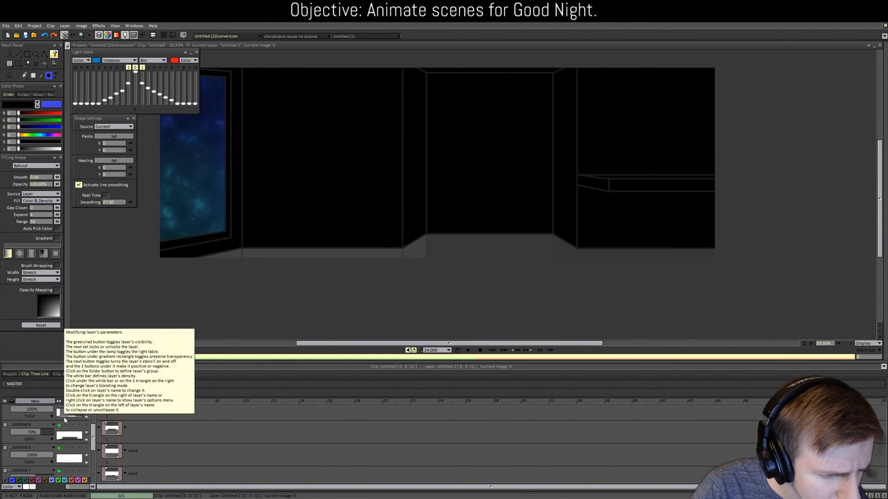
scroll(64, 420, down, 1)
scroll(63, 418, up, 2)
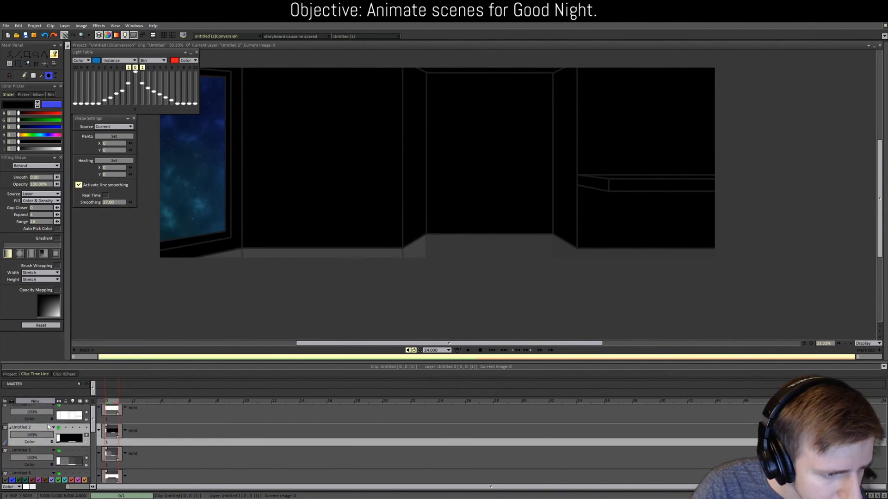
double_click(43, 439)
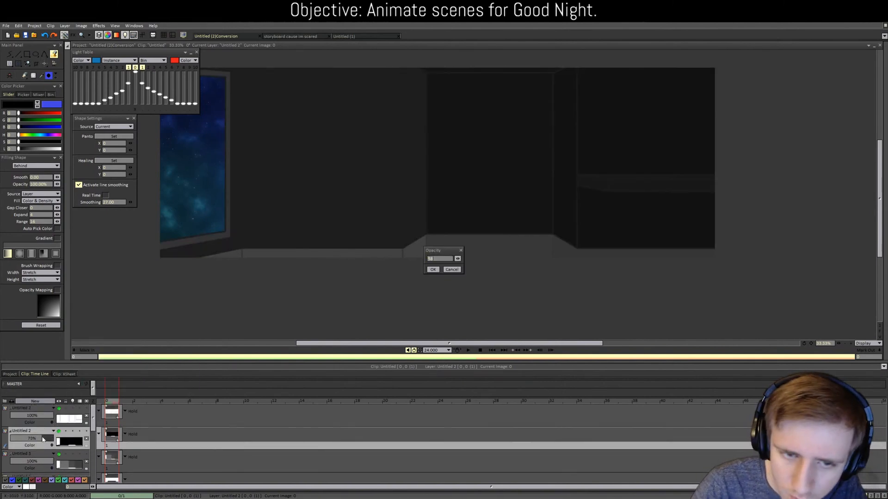
text(58)
key(Return)
click(45, 445)
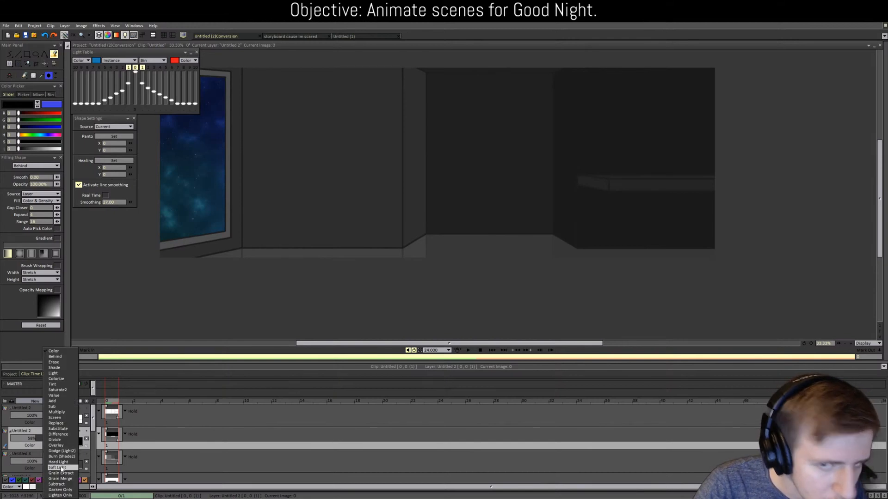
click(57, 468)
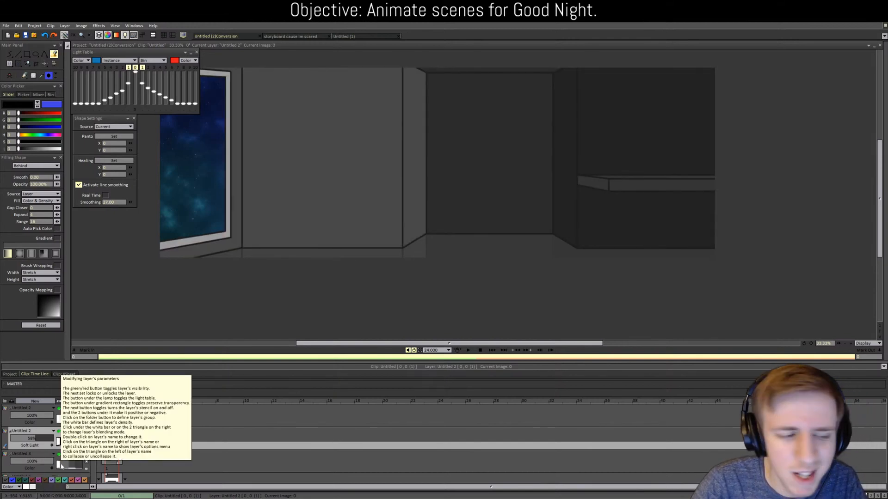
click(300, 37)
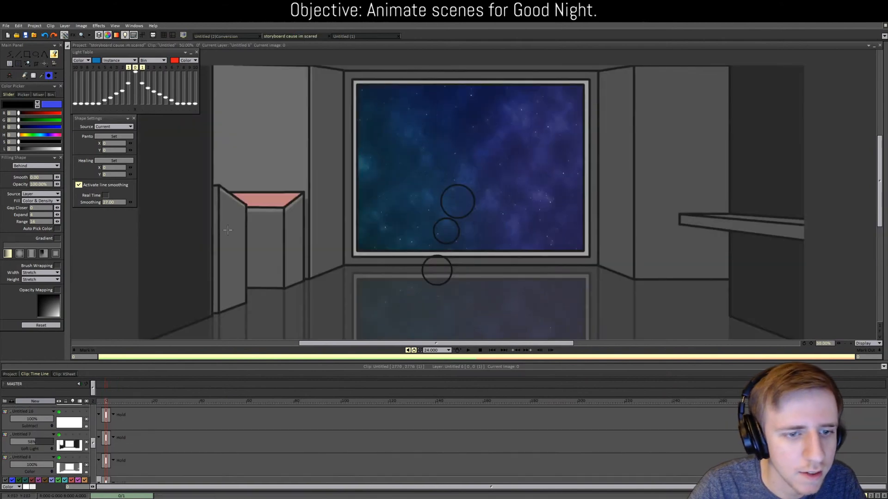
Step: Scroll down the storyboard's layer stack and make Untitled 9 the current layer
scroll(66, 439, down, 1)
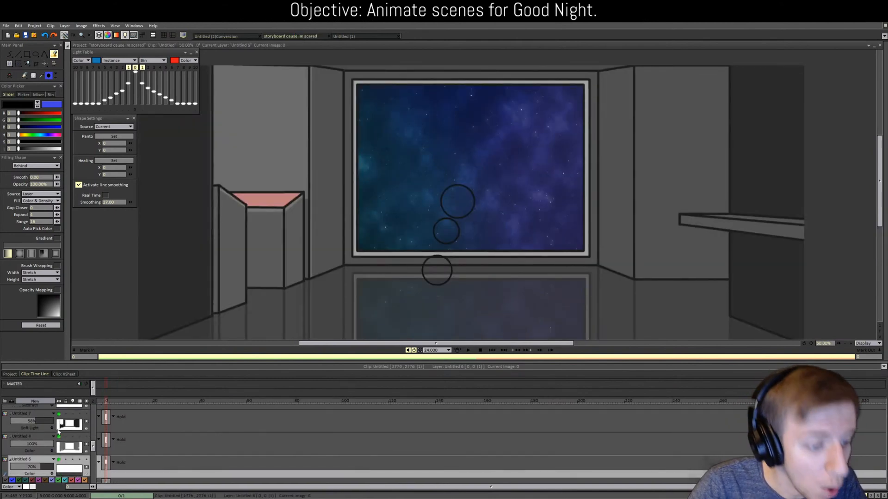
scroll(46, 417, down, 1)
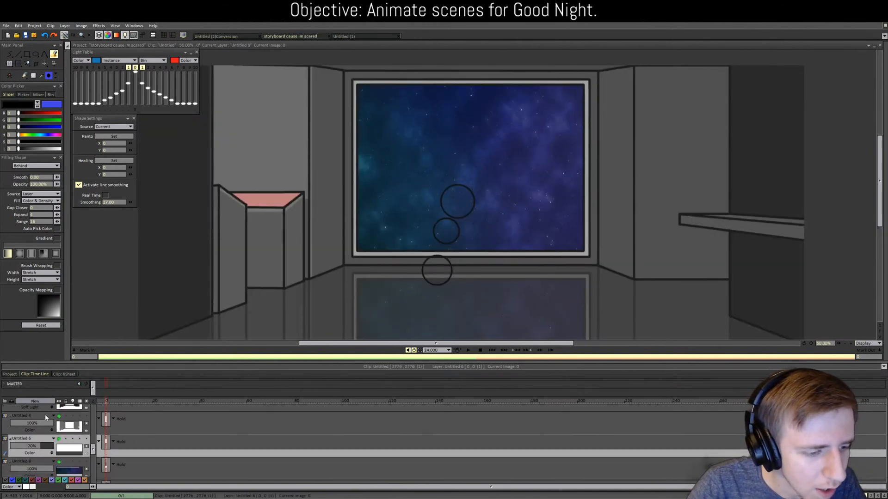
scroll(46, 418, down, 3)
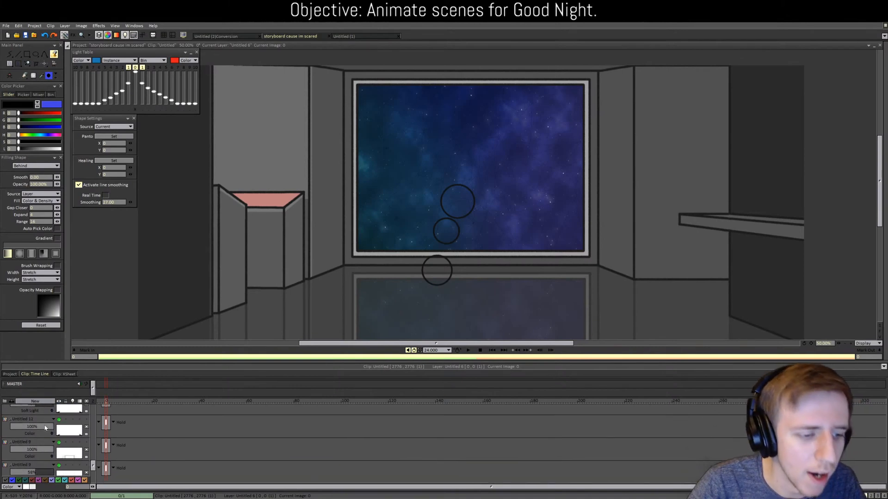
scroll(45, 428, down, 1)
scroll(45, 425, down, 2)
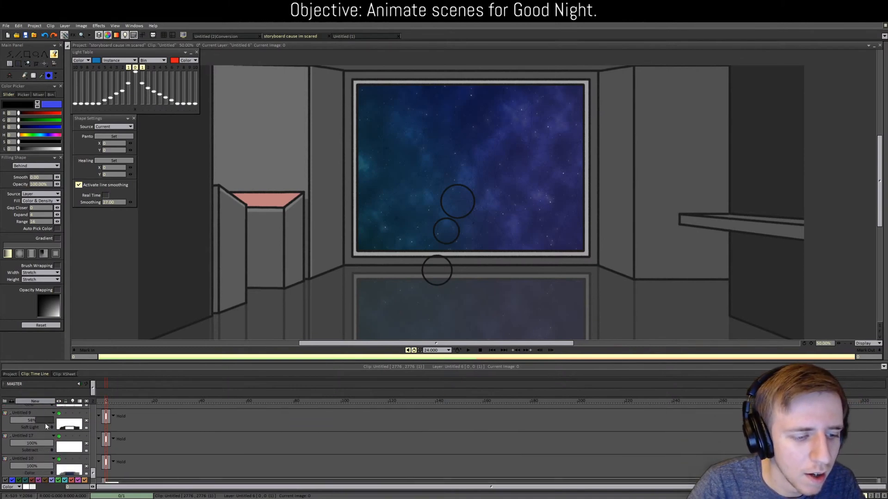
click(44, 415)
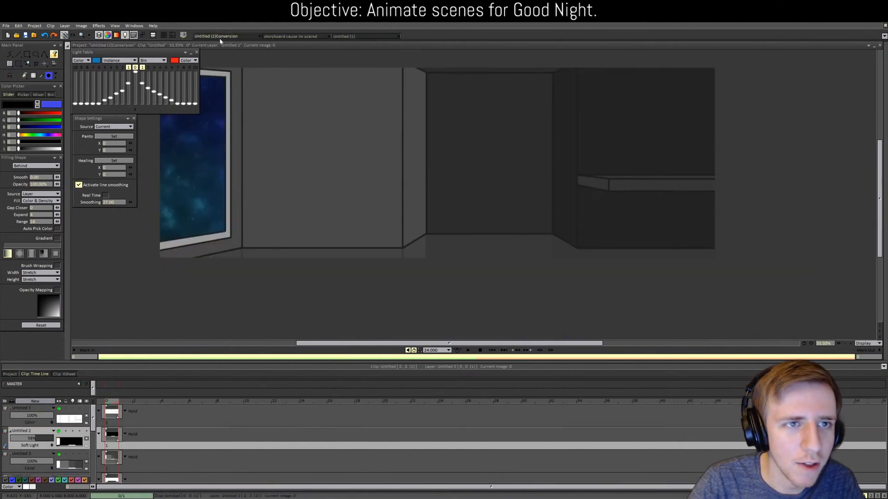
Step: Return to Untitled (2)Conversion and zoom in and out to inspect the darkened room
click(216, 36)
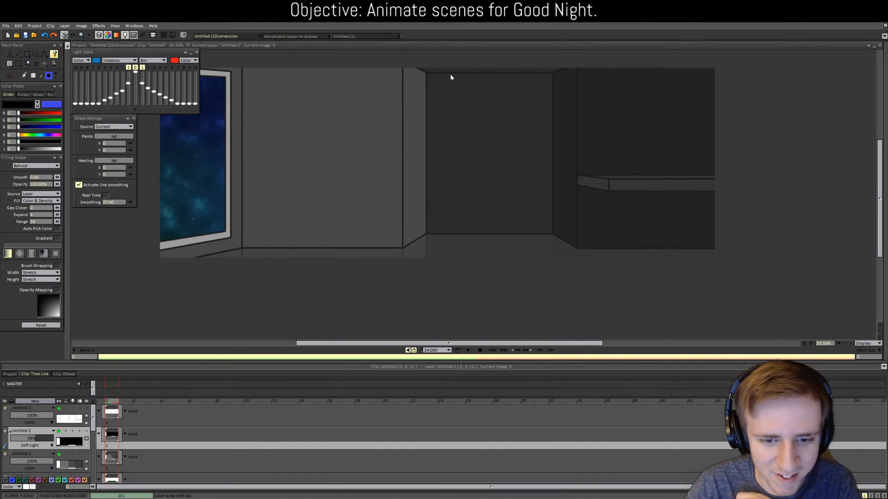
scroll(363, 251, down, 1)
scroll(365, 252, up, 2)
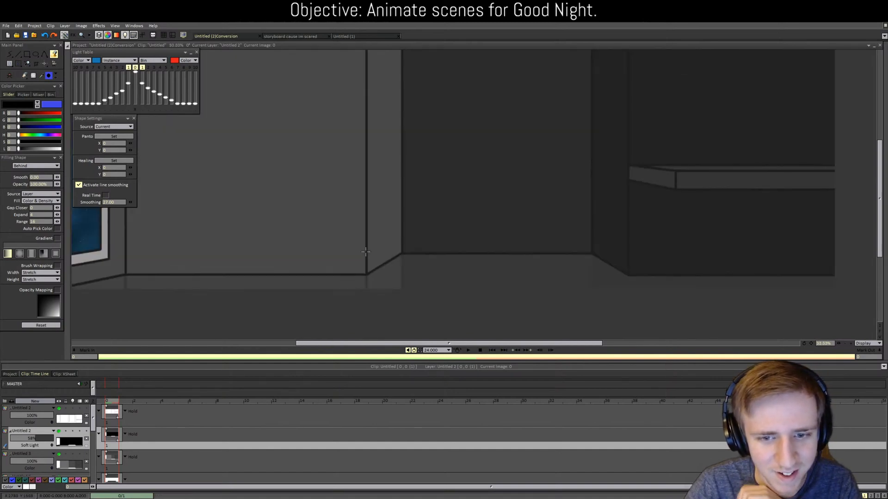
scroll(365, 252, down, 1)
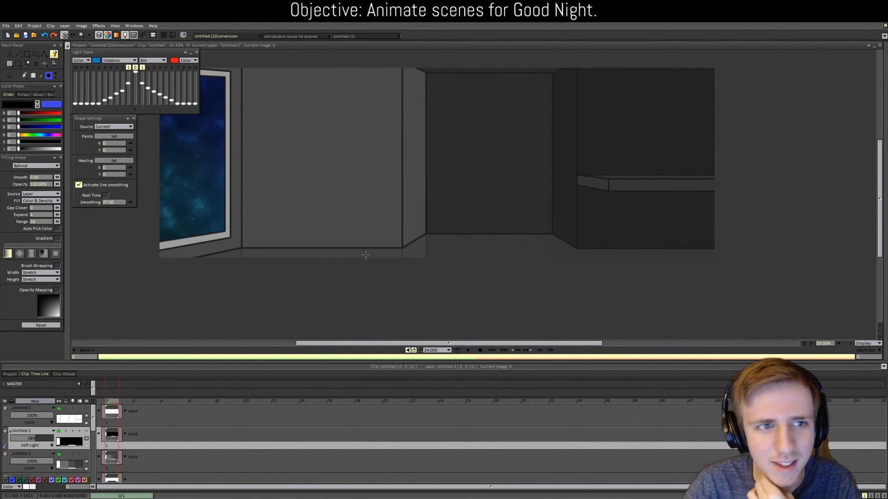
scroll(365, 254, down, 1)
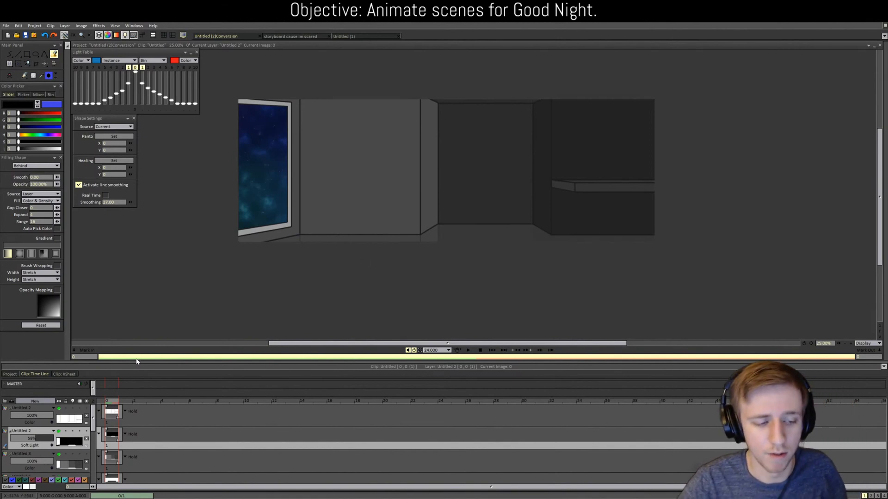
Step: Check the Project clip overview and Clip timeline, then bring up 'storyboard cause im scared'
click(13, 374)
click(34, 374)
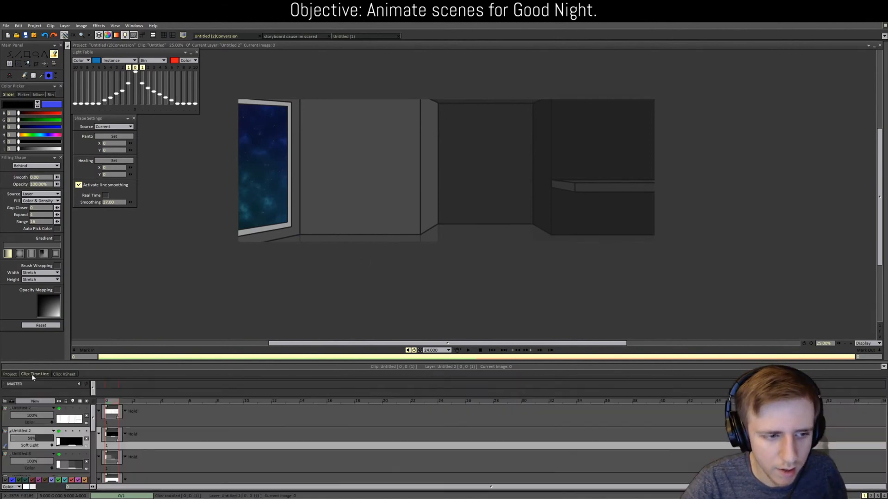
click(290, 36)
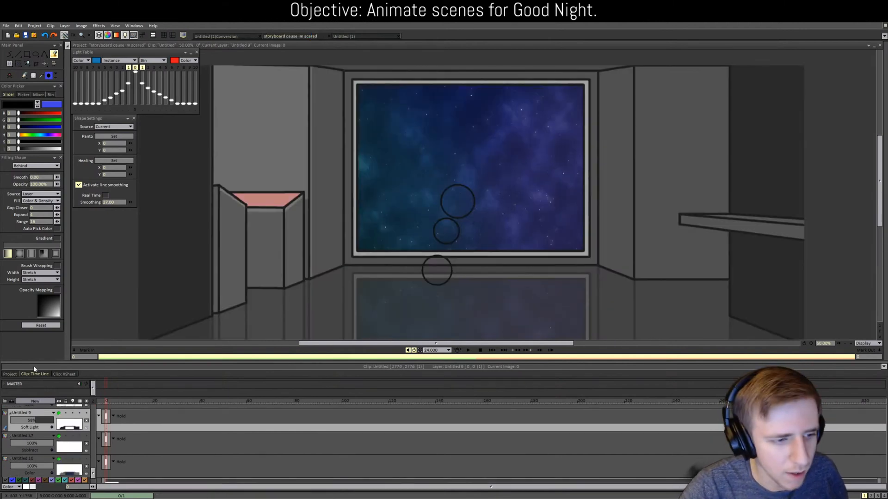
Step: From the storyboard's clip thumbnails, open the clip with the breathe, Sara drawings
click(9, 374)
scroll(593, 451, up, 5)
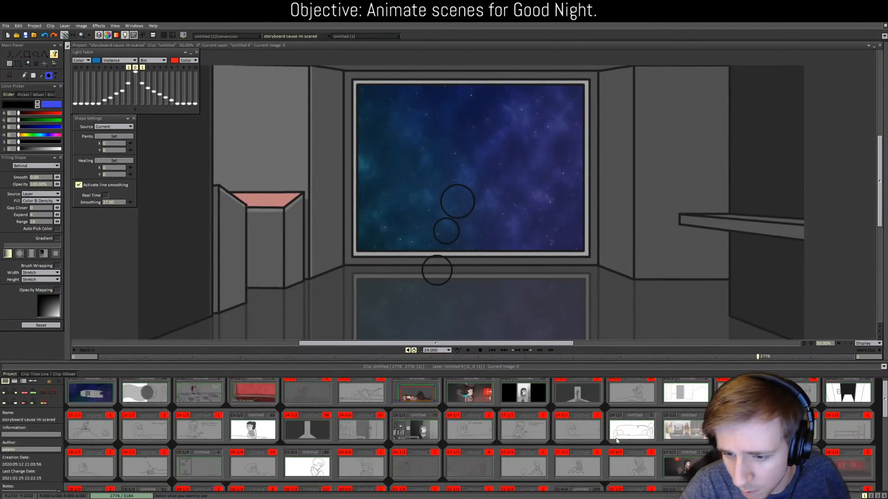
scroll(615, 440, down, 1)
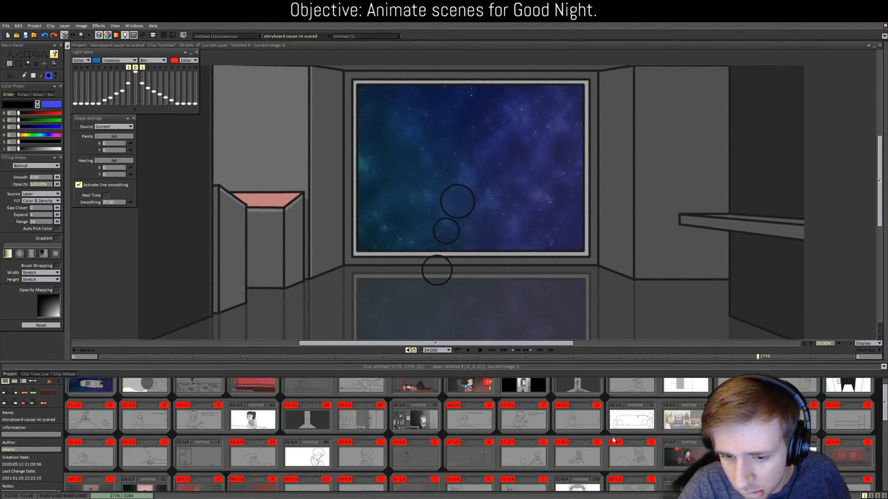
double_click(410, 447)
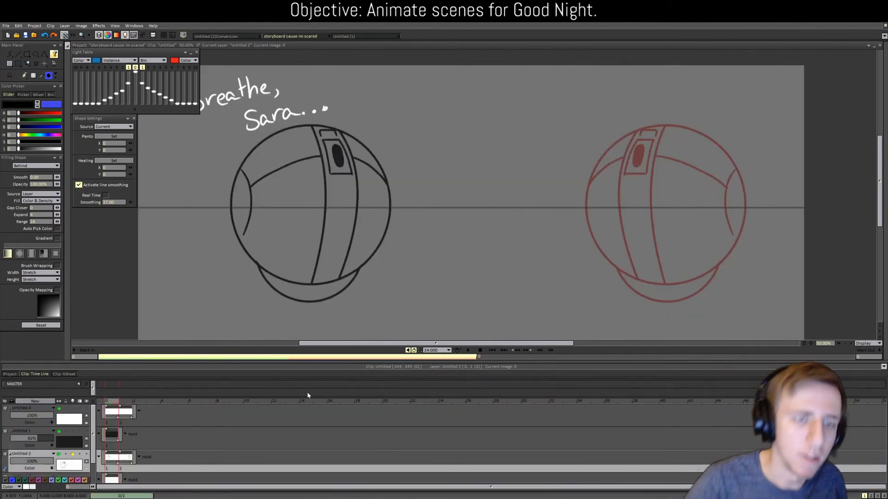
Step: Open clips 5-5 and 6-1, then return to the Untitled (2)Conversion project
click(11, 374)
scroll(253, 435, up, 1)
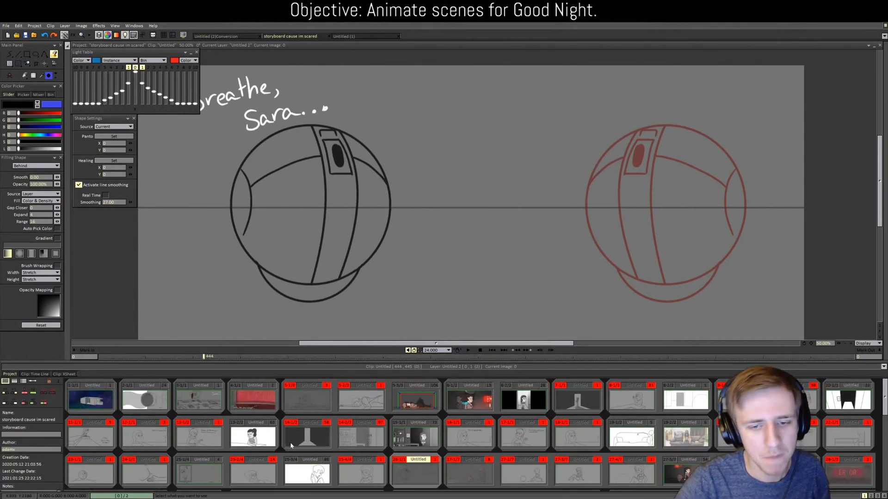
click(404, 412)
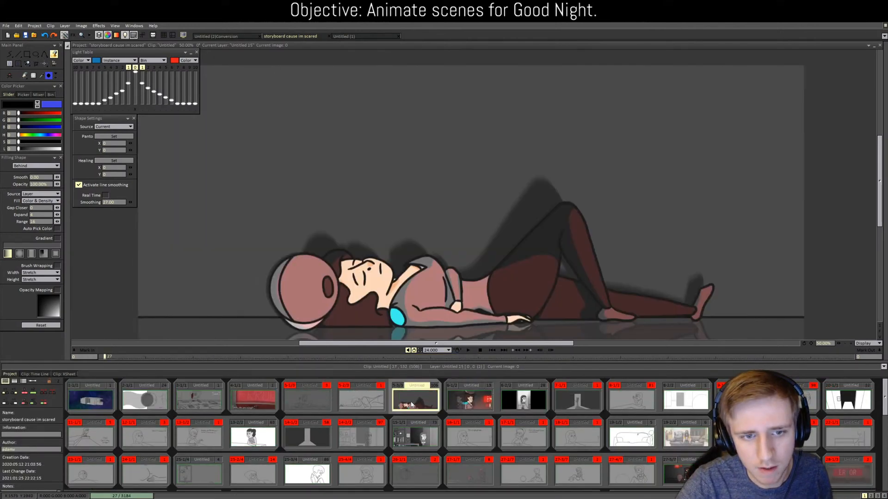
click(448, 396)
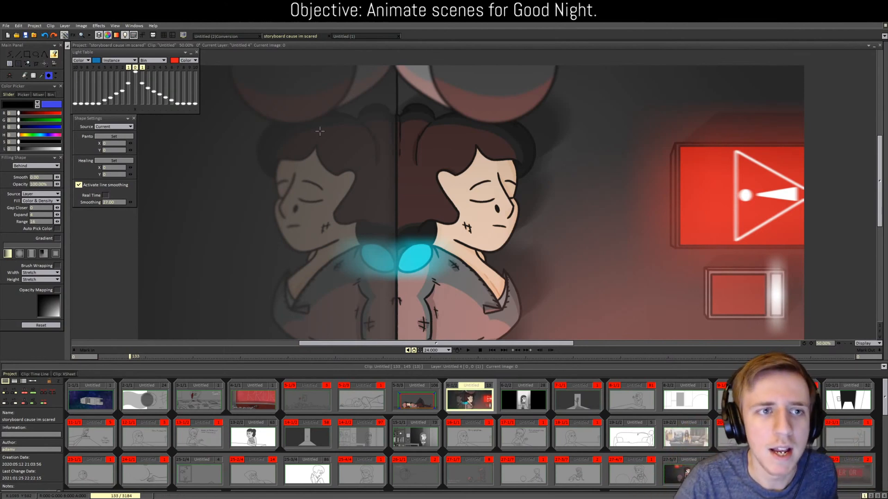
click(227, 37)
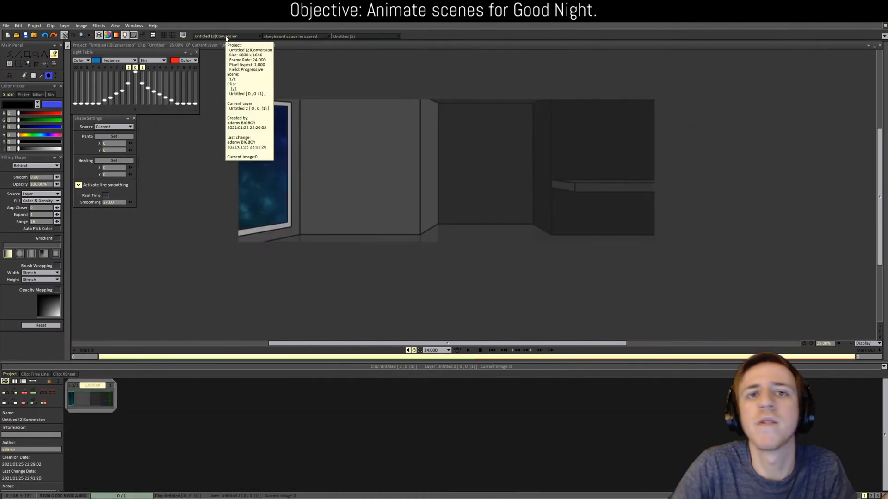
Step: Set the colour luminosity to 28 and add a new layer above the top layer
click(46, 374)
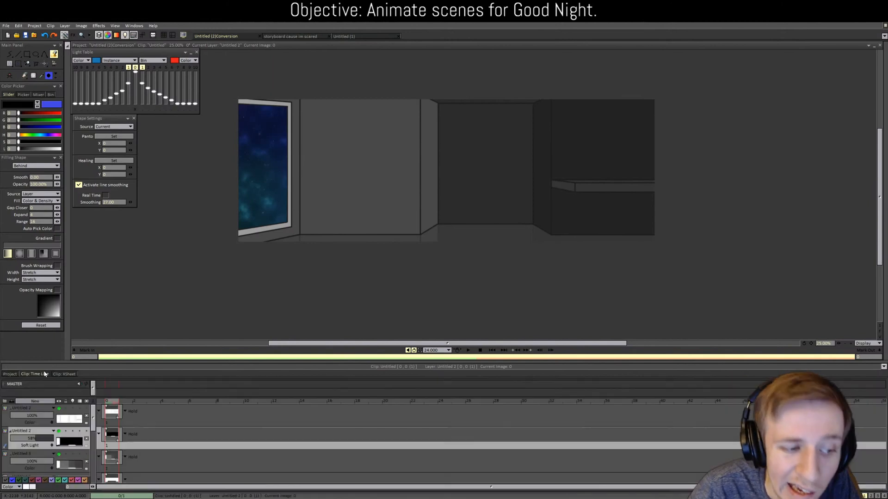
click(36, 54)
scroll(420, 210, up, 2)
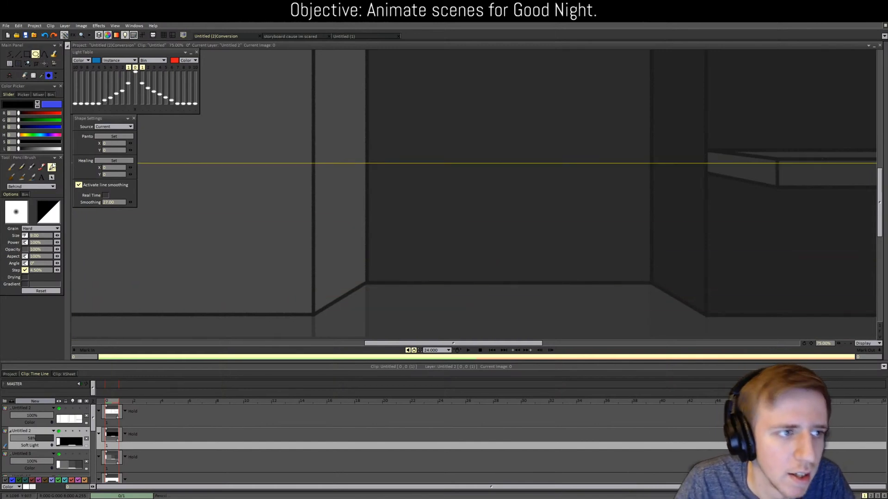
click(10, 148)
text(28)
key(Return)
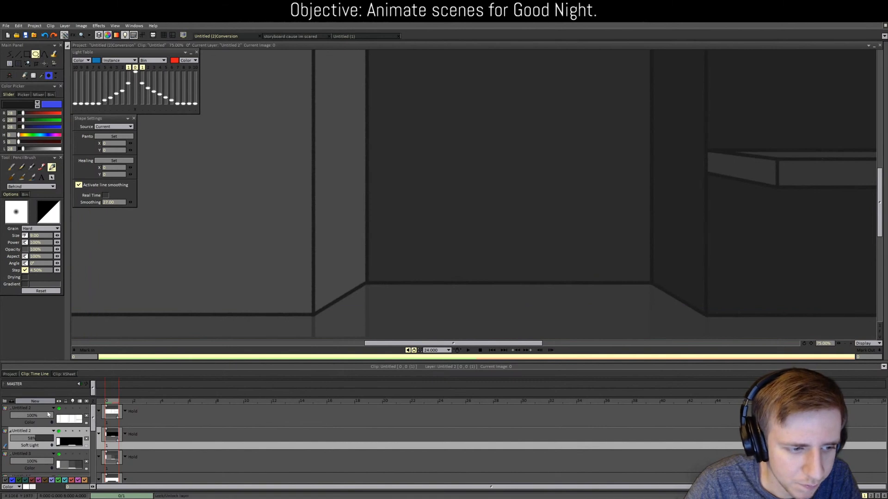
click(34, 406)
click(43, 402)
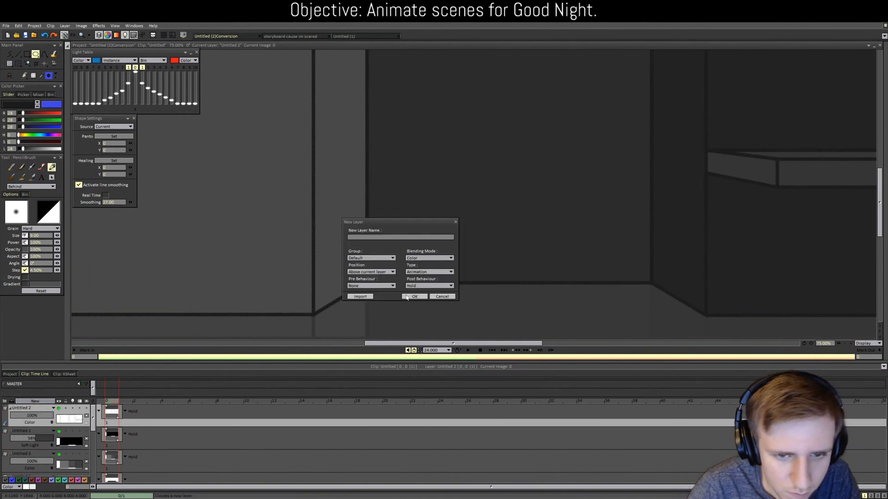
click(406, 298)
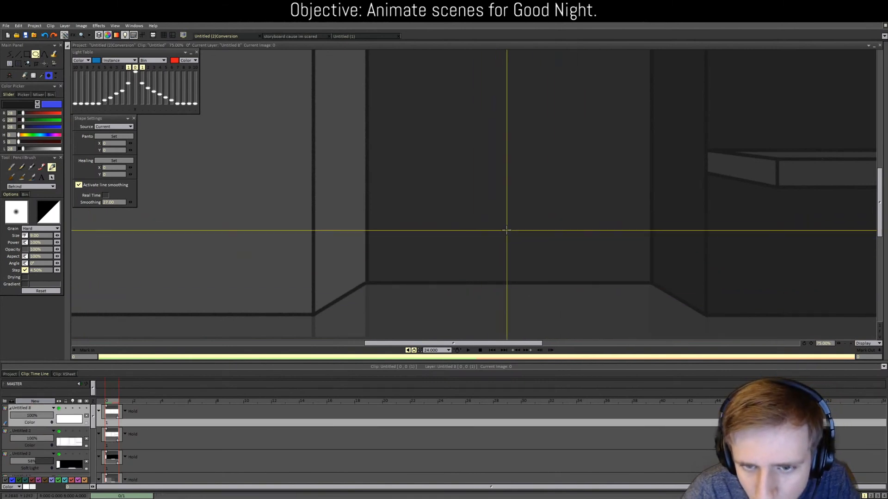
Step: Draw a circle head in the doorway with a curved line beneath, then switch to the storyboard project
drag(507, 229, 554, 277)
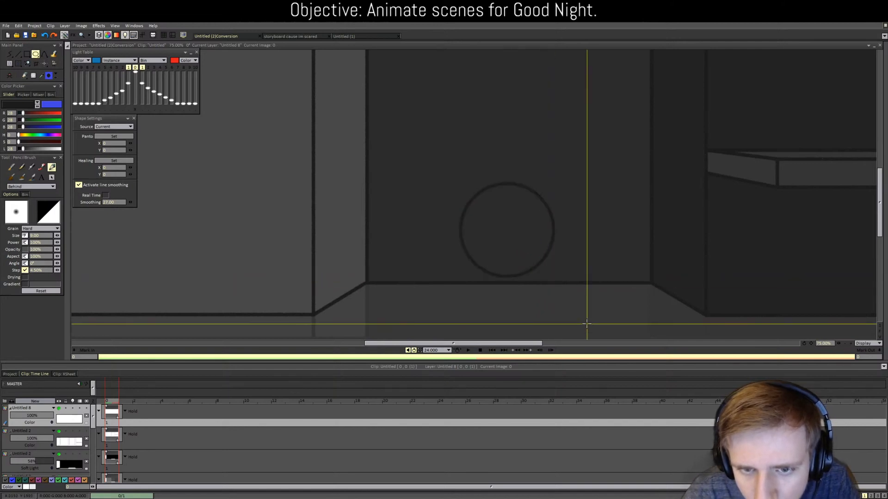
scroll(587, 324, up, 1)
drag(881, 216, 885, 241)
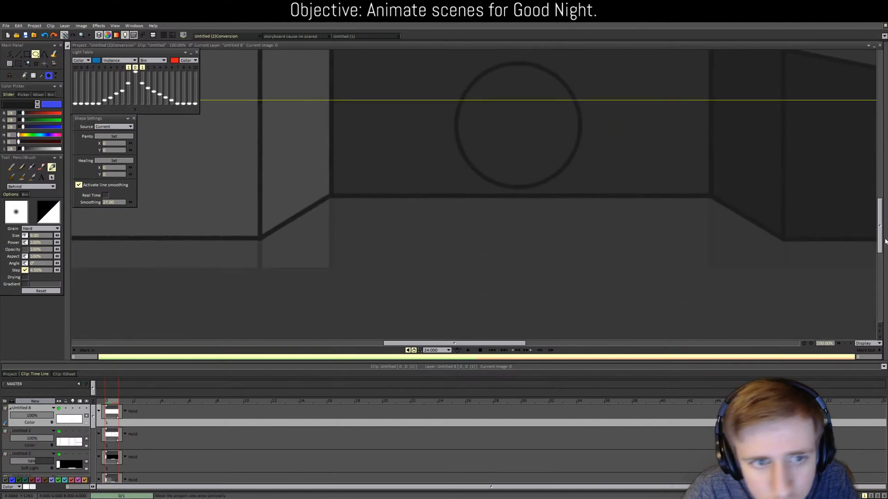
click(44, 53)
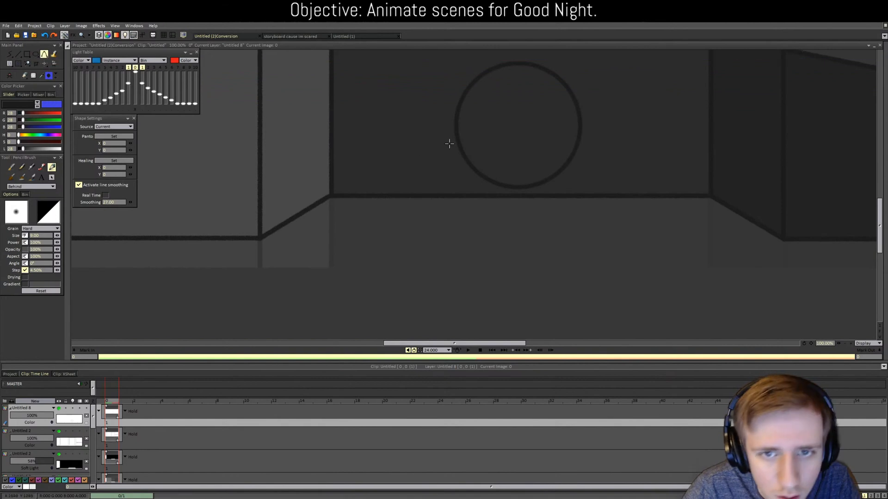
drag(463, 154, 571, 168)
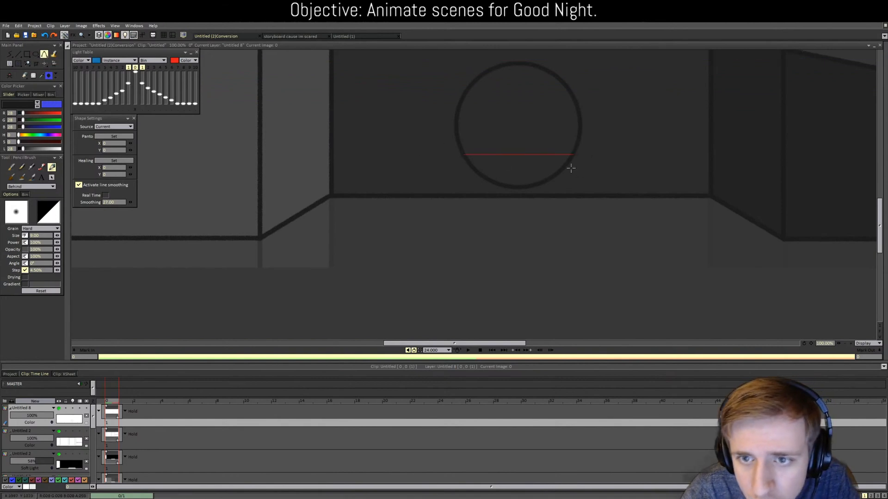
click(517, 216)
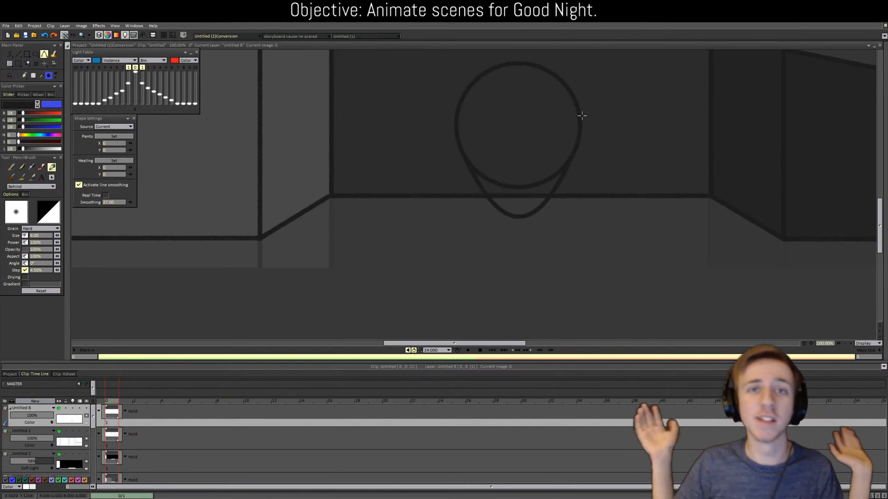
click(277, 36)
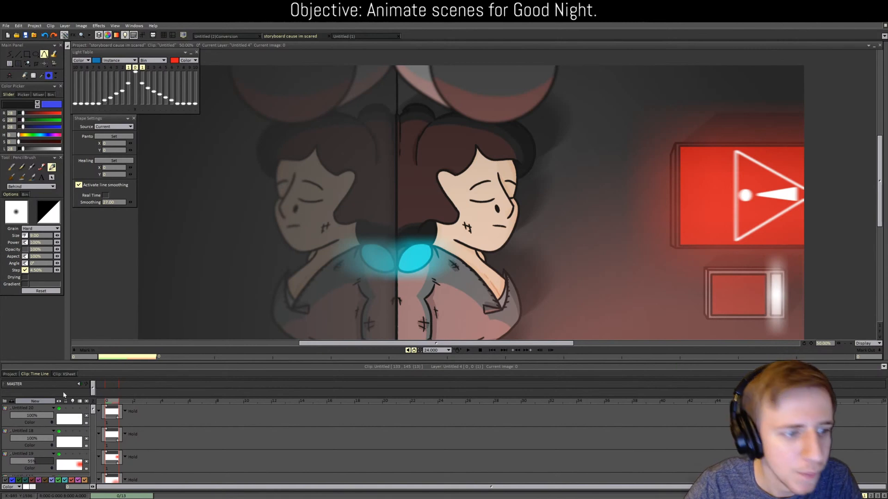
Step: Open the lying-down character scene from the storyboard's scene thumbnails
click(14, 375)
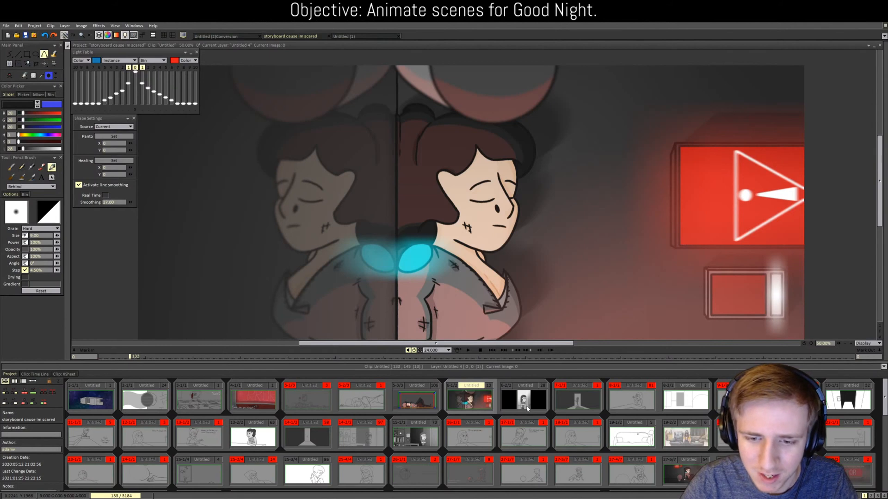
double_click(406, 403)
scroll(60, 430, up, 10)
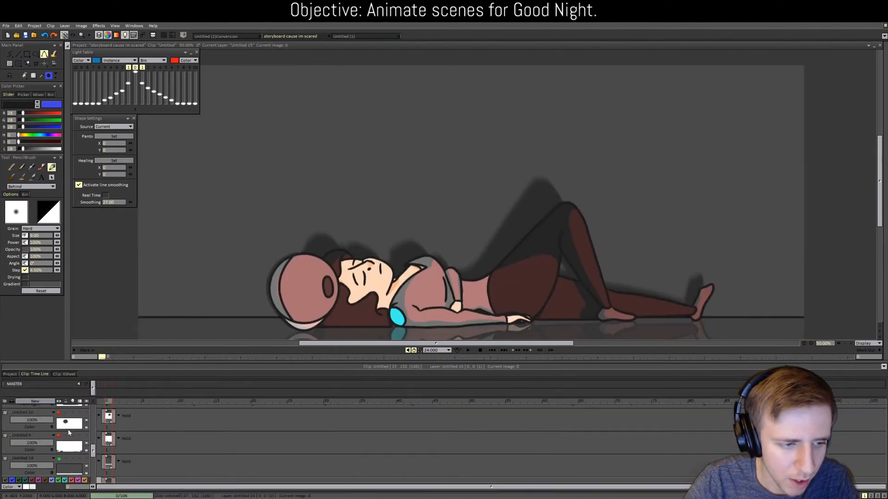
scroll(67, 431, down, 10)
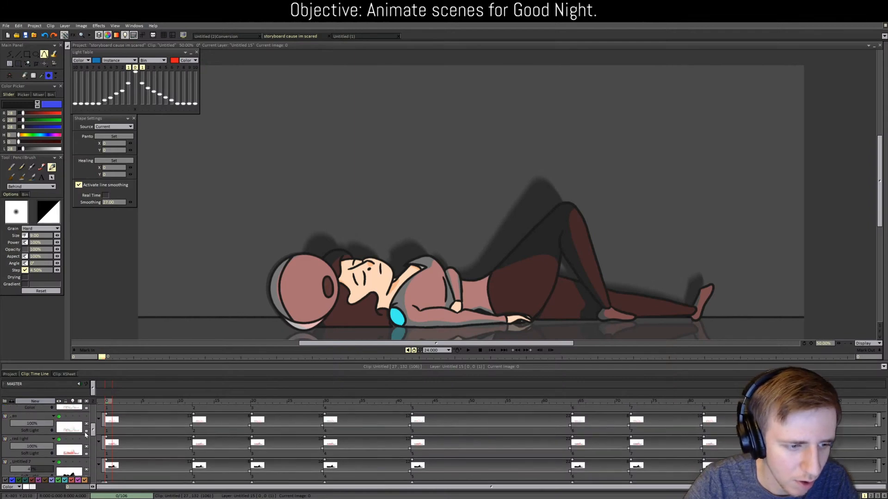
scroll(72, 428, up, 1)
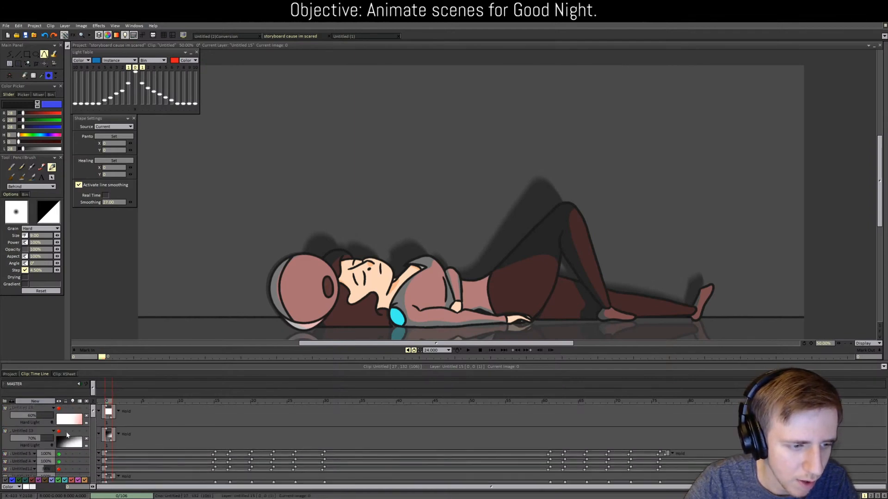
scroll(68, 431, down, 3)
Step: Hide the pink layer, sample the headphones' light grey, and return to the room drawing
click(59, 427)
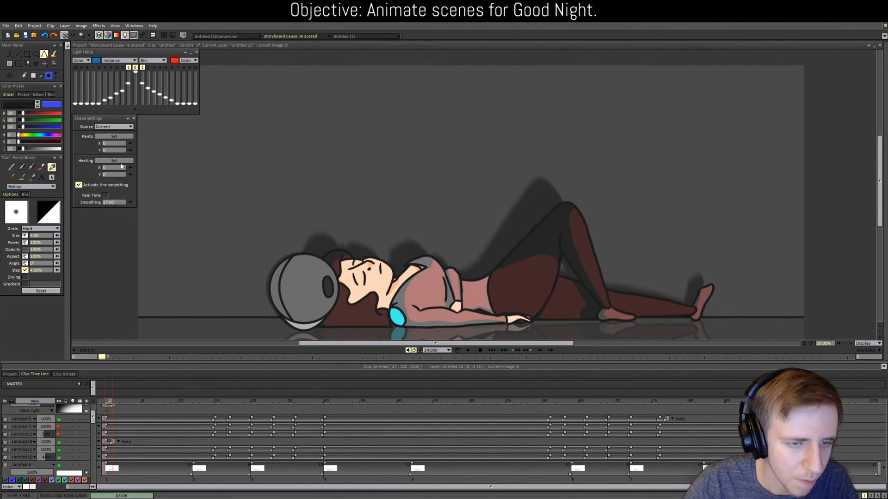
ctrl+click(294, 284)
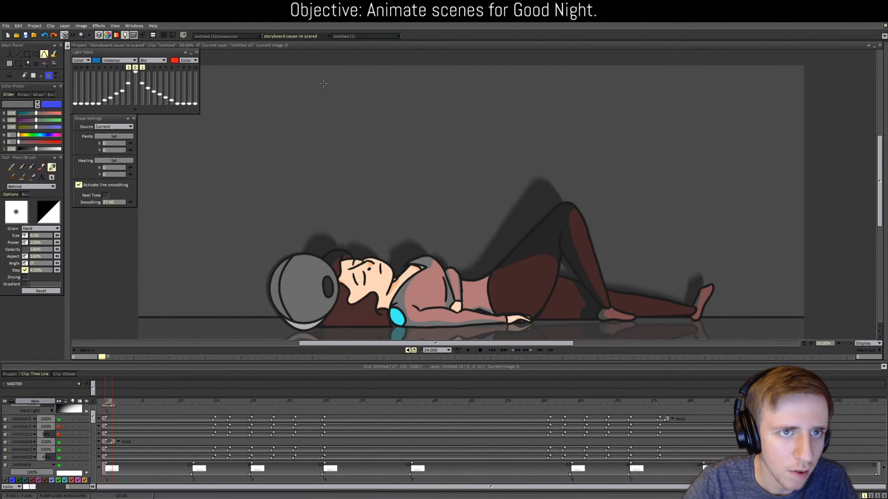
click(231, 36)
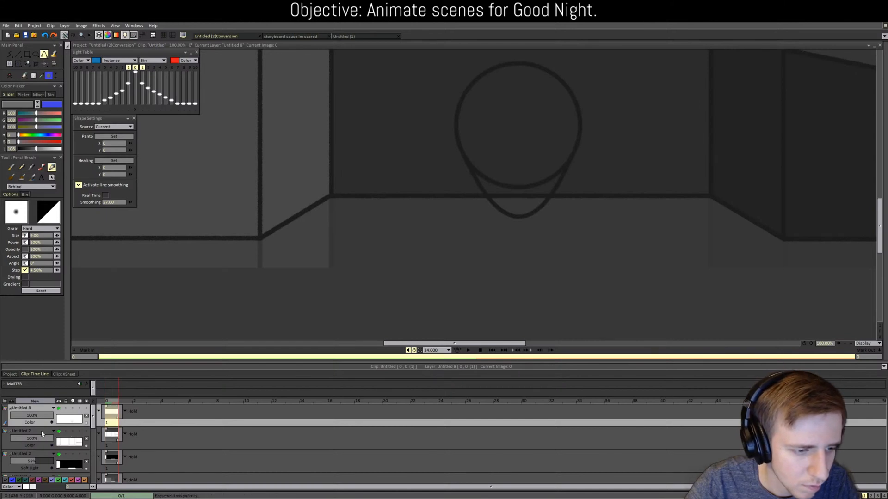
Step: Add a new layer, Untitled 9, above the head outline layer Untitled 8
click(47, 432)
click(35, 400)
click(415, 297)
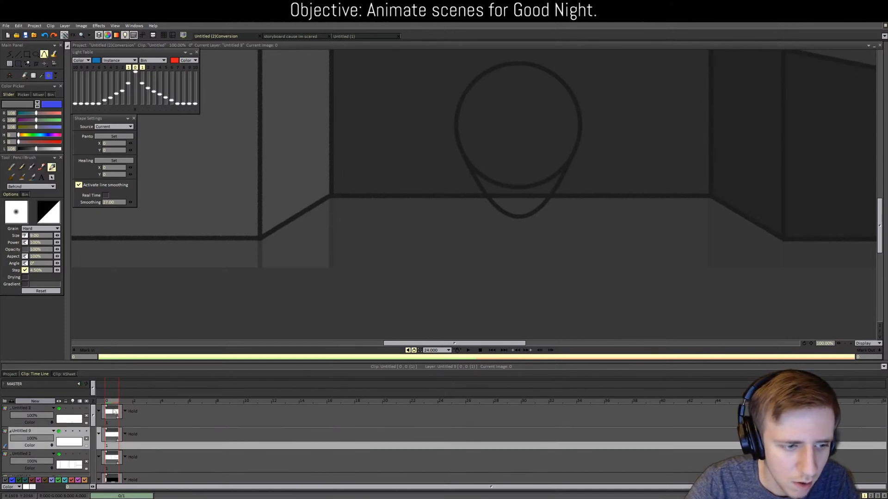
click(113, 423)
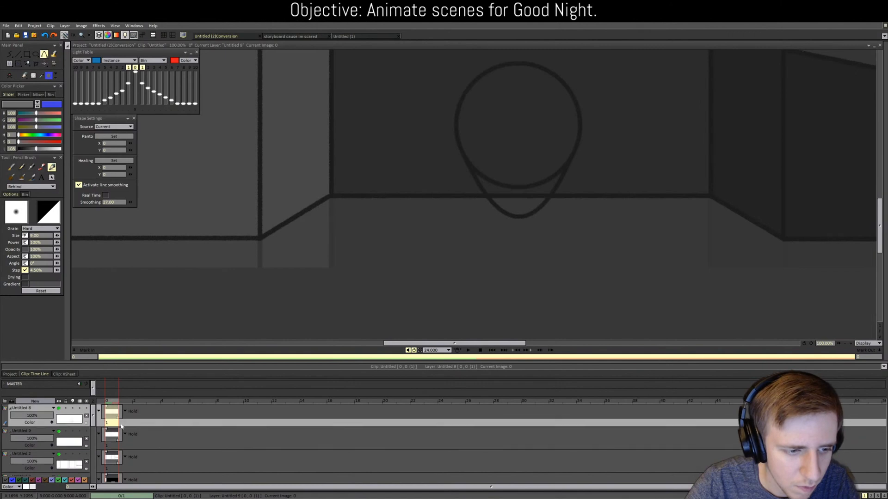
click(113, 446)
click(114, 446)
Step: Fill the head circle with grey and the shape beneath it with lighter grey
key(f)
click(535, 125)
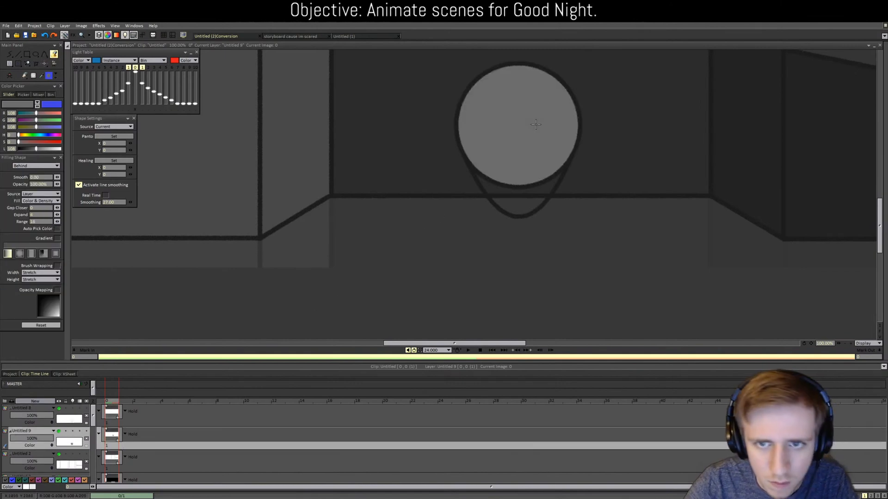
click(276, 36)
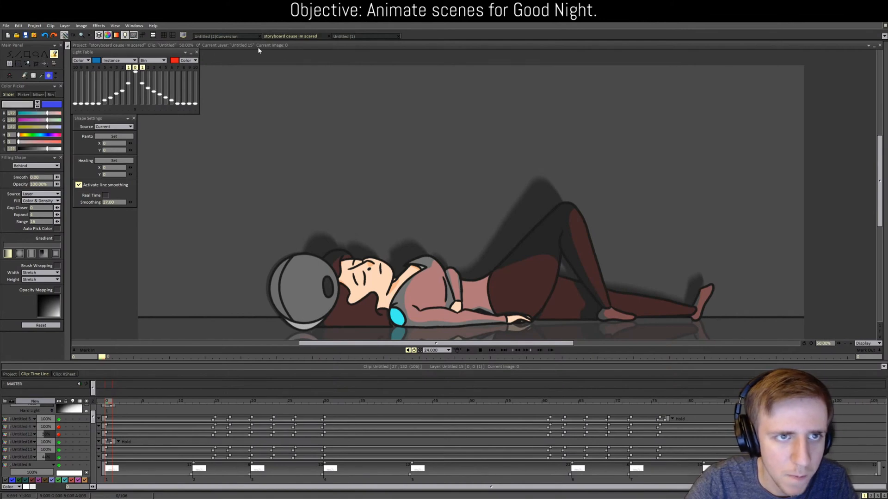
click(216, 36)
click(535, 204)
key(b)
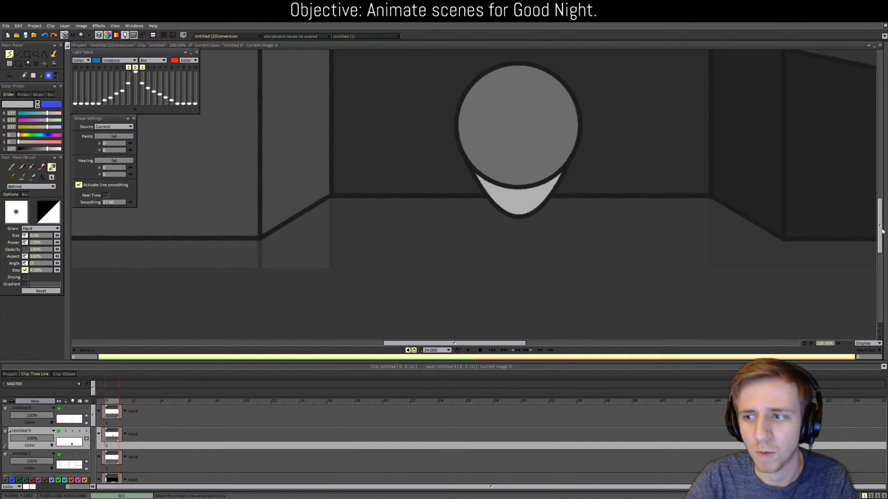
scroll(850, 217, down, 5)
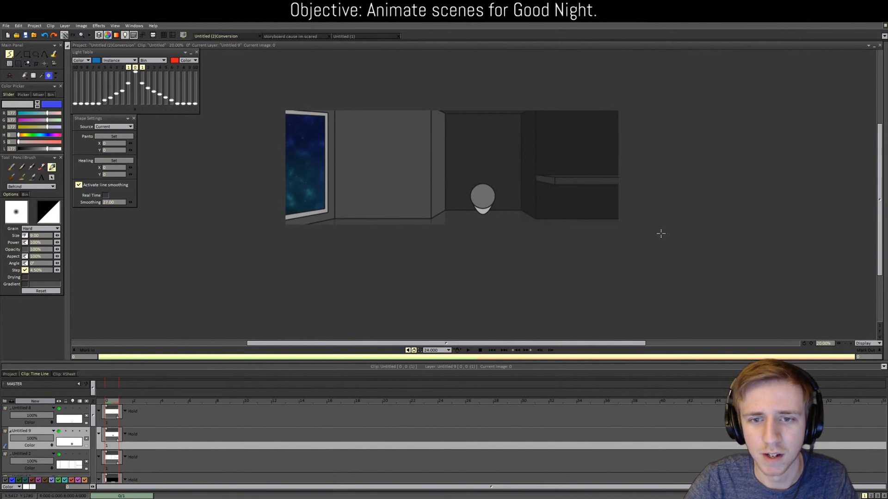
scroll(660, 233, up, 3)
click(44, 63)
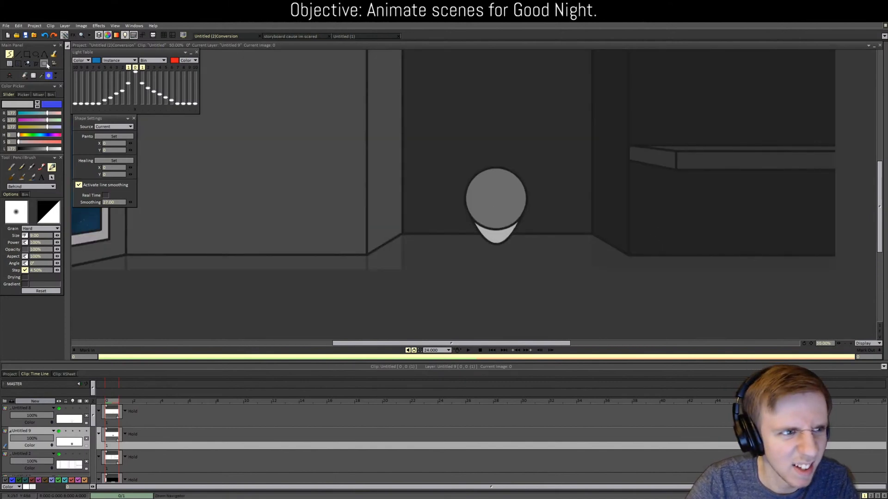
drag(493, 211, 493, 223)
click(40, 416)
scroll(495, 209, up, 2)
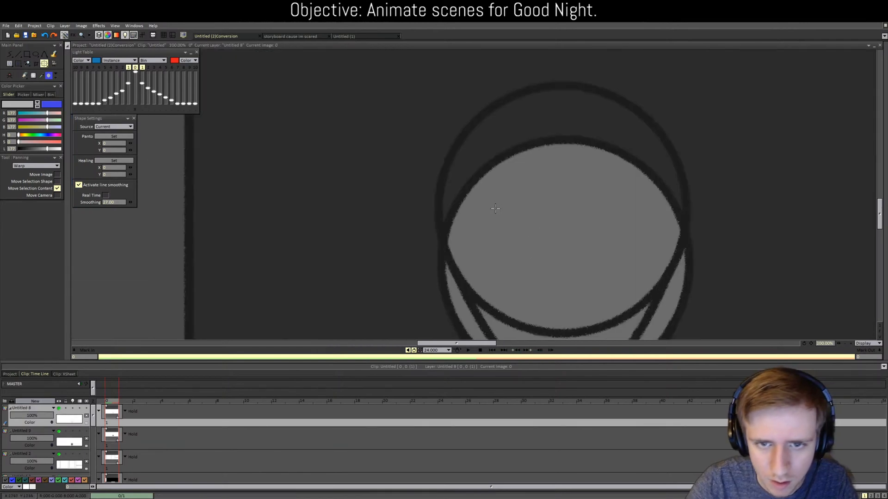
mouse_move(512, 244)
mouse_down()
mouse_move(492, 251)
mouse_move(523, 250)
mouse_up()
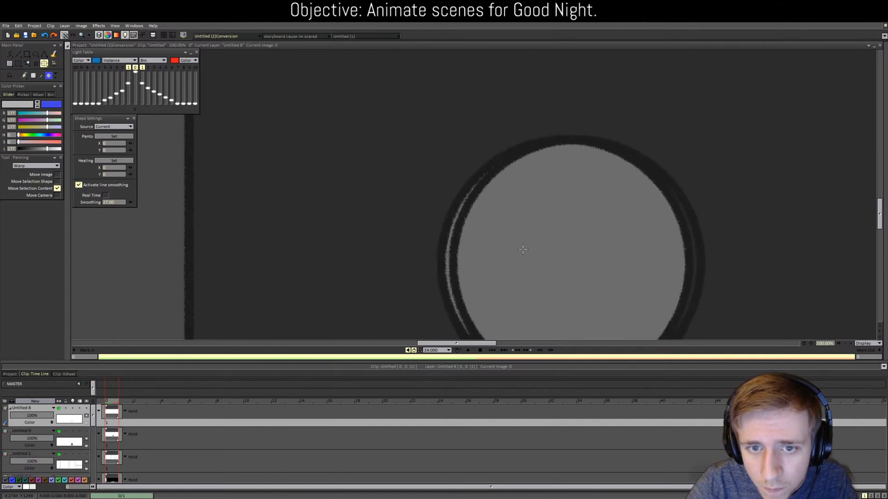
scroll(523, 249, up, 4)
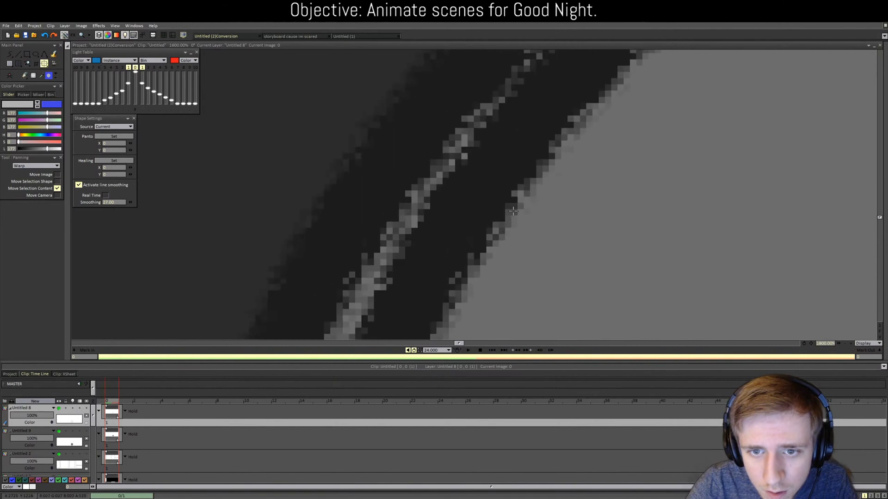
drag(513, 215, 389, 217)
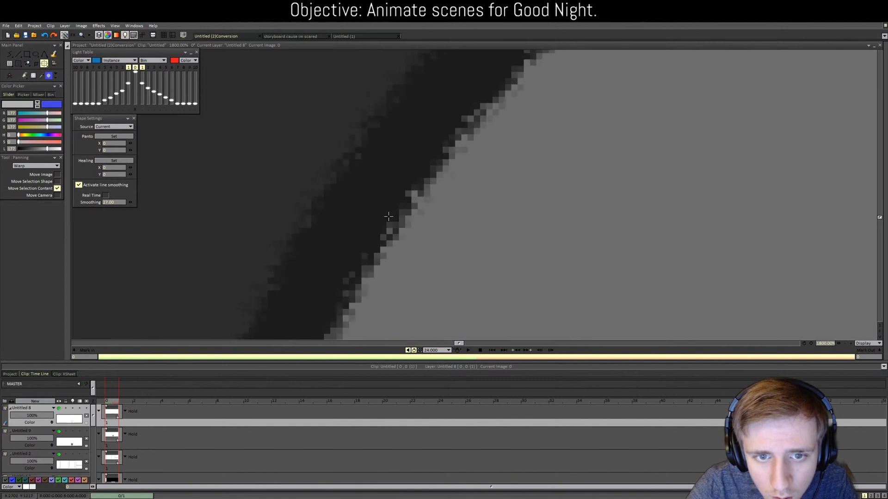
scroll(428, 240, down, 8)
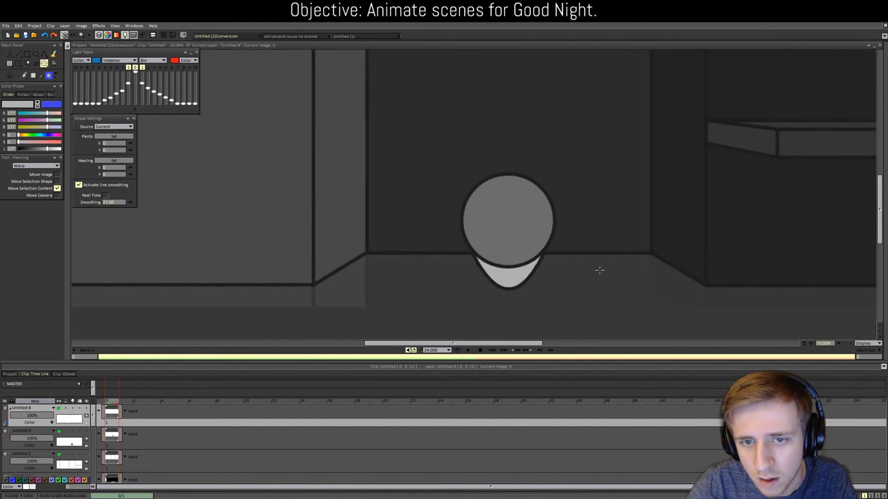
scroll(600, 270, up, 3)
scroll(562, 282, down, 2)
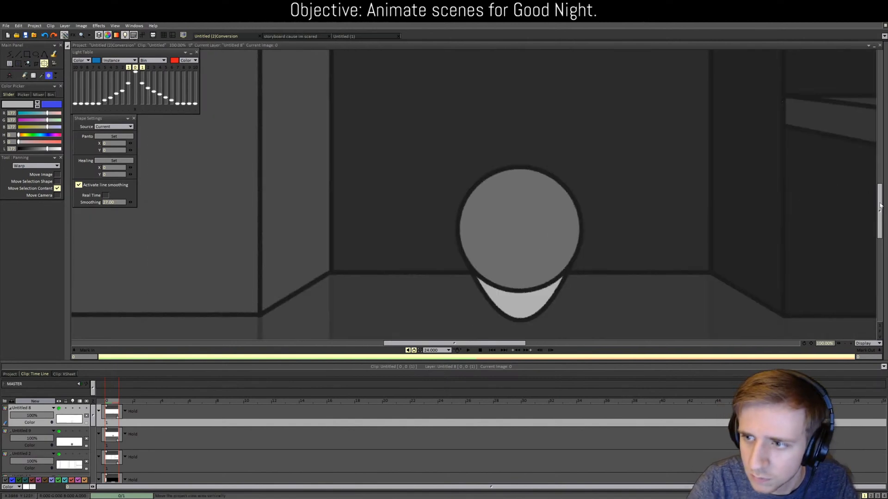
scroll(689, 221, down, 3)
scroll(683, 223, up, 3)
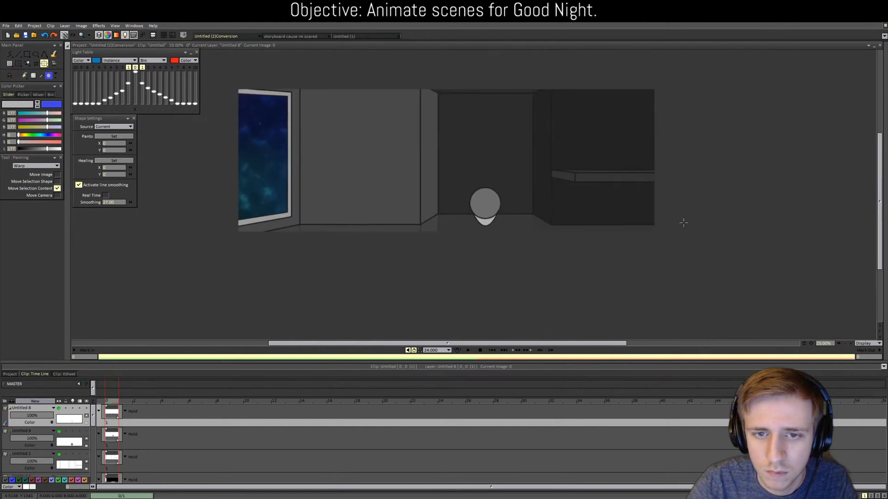
scroll(685, 221, down, 3)
scroll(684, 220, up, 2)
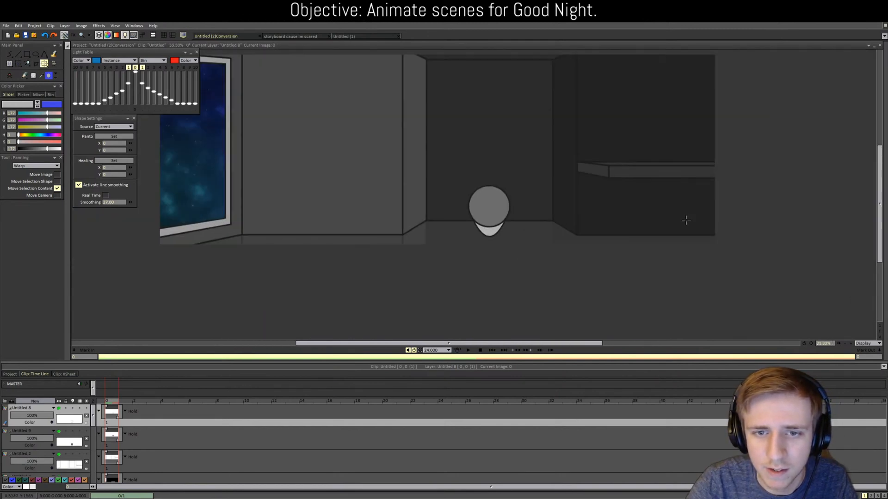
Step: Transform the head slightly right and apply the same shift on both figure layers
click(42, 437)
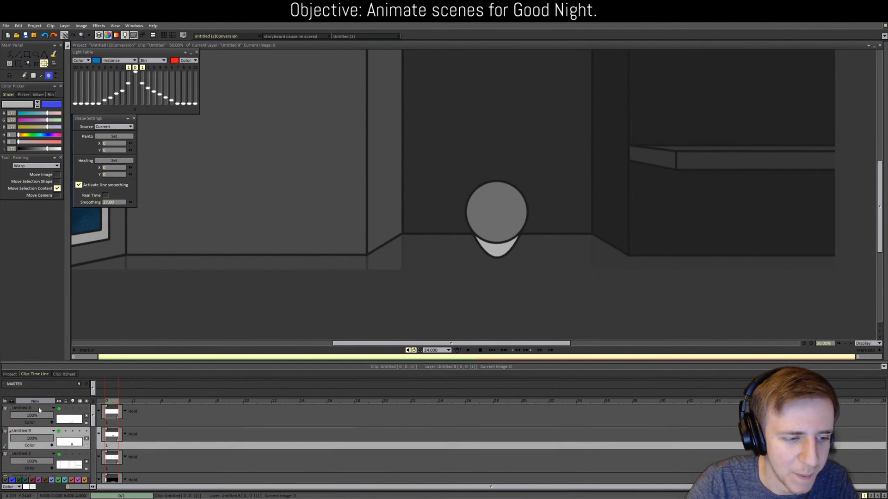
shift+click(41, 408)
key(ctrl+t)
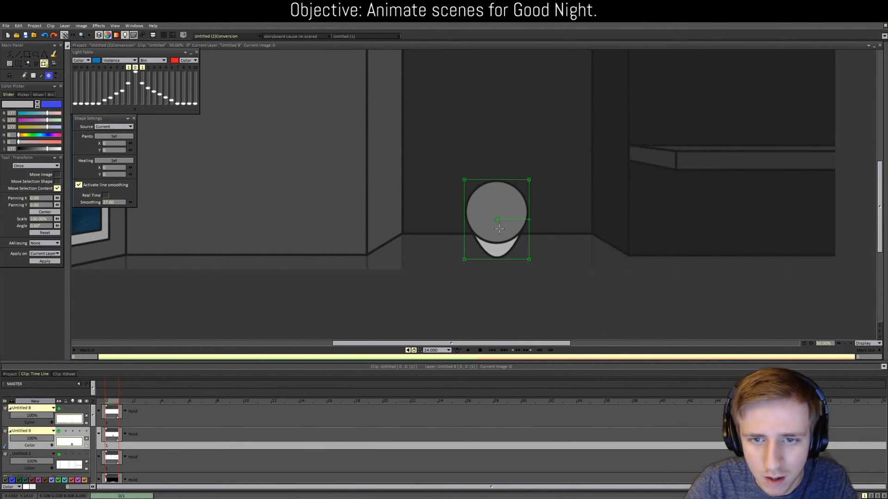
drag(499, 227, 504, 228)
click(44, 262)
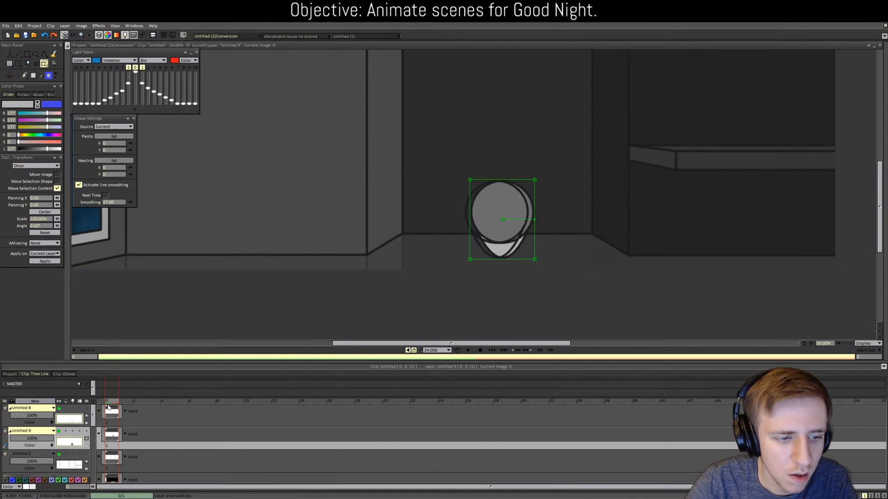
click(26, 408)
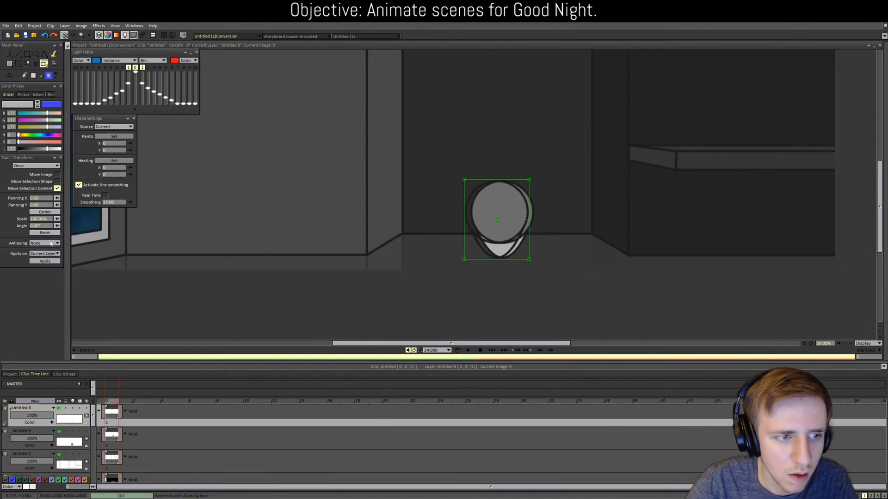
click(45, 262)
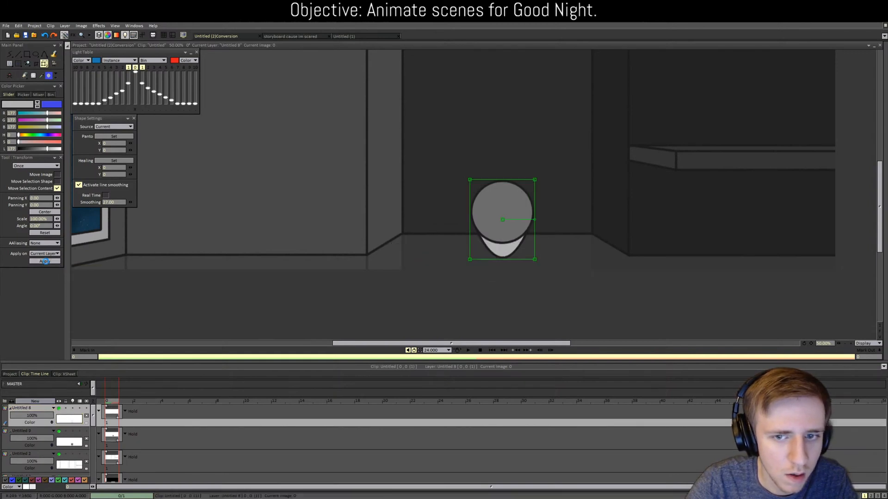
click(18, 63)
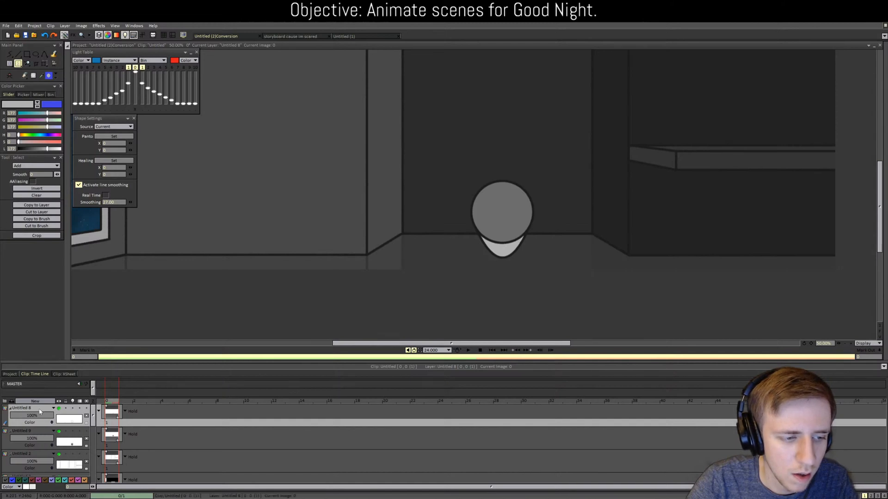
Step: Create new layer Untitled 10 and set the paint luminosity to 28
click(40, 435)
click(40, 404)
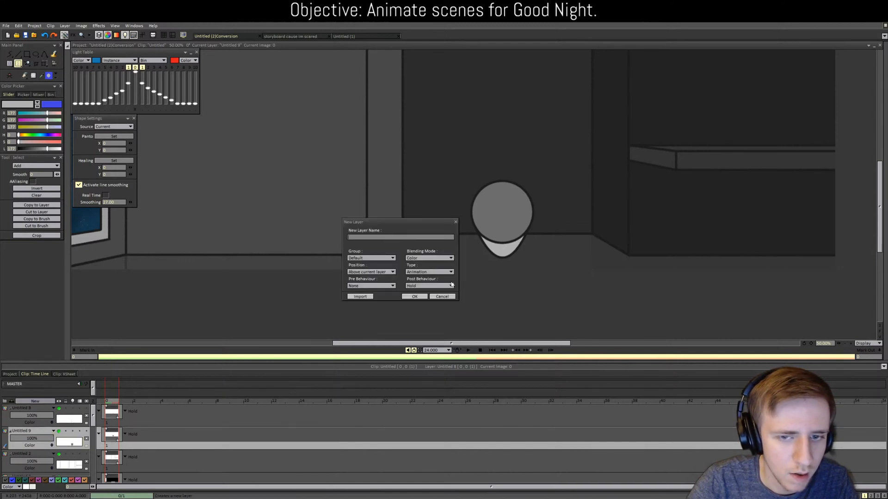
click(416, 297)
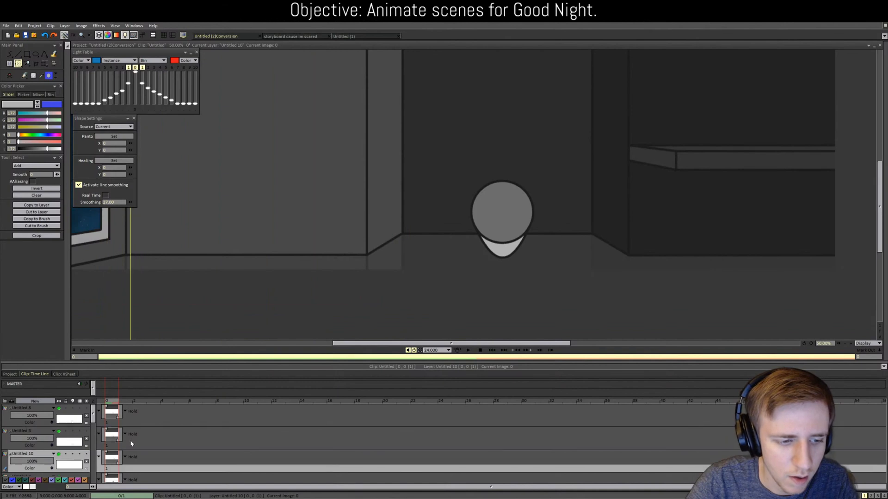
click(40, 454)
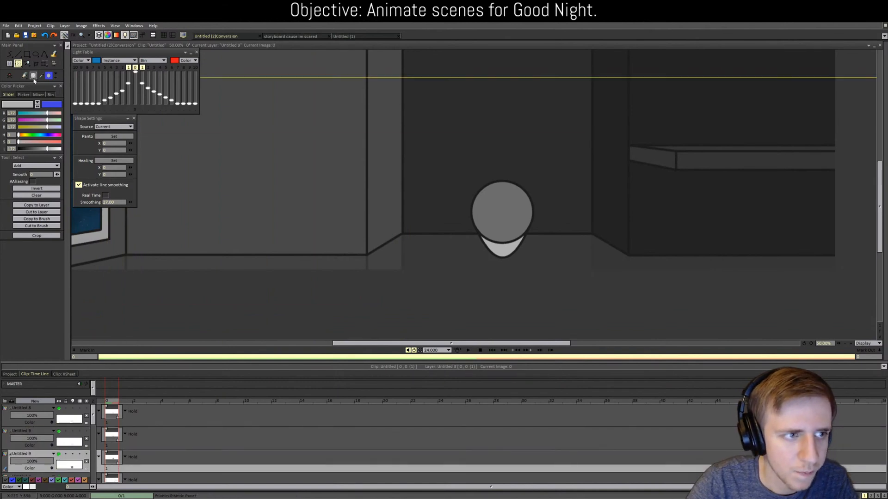
drag(51, 149, 25, 148)
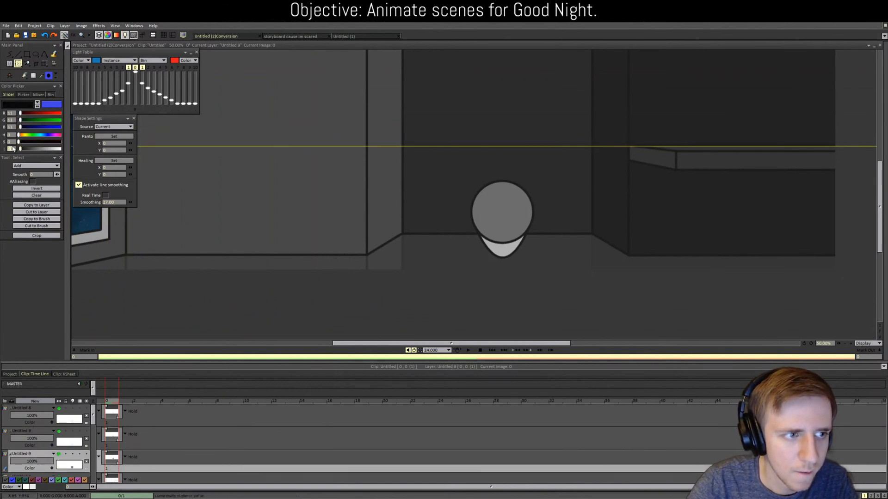
text(28)
key(Return)
Step: Fill the figure's head and chin dark grey, then lower that layer's opacity
key(f)
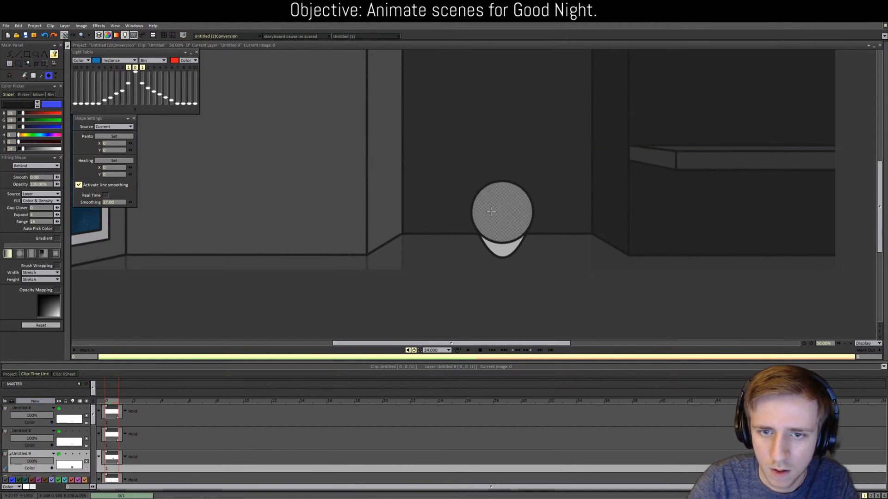
click(509, 251)
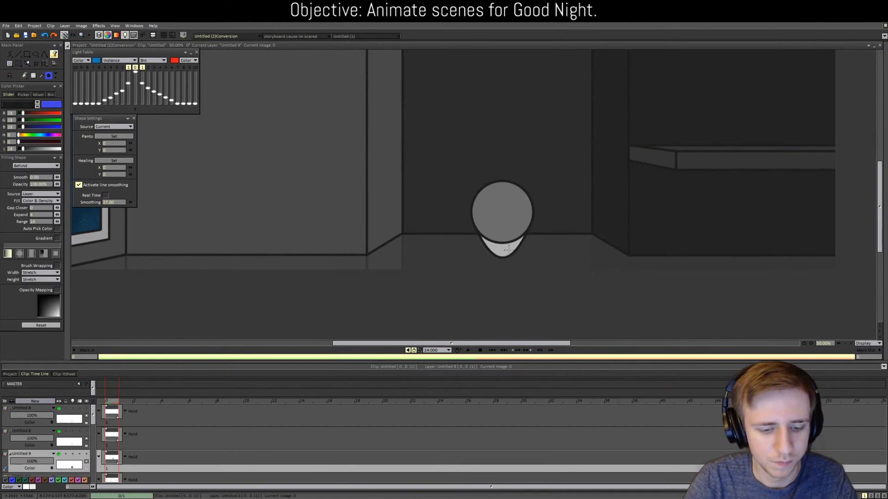
key(Up)
click(513, 219)
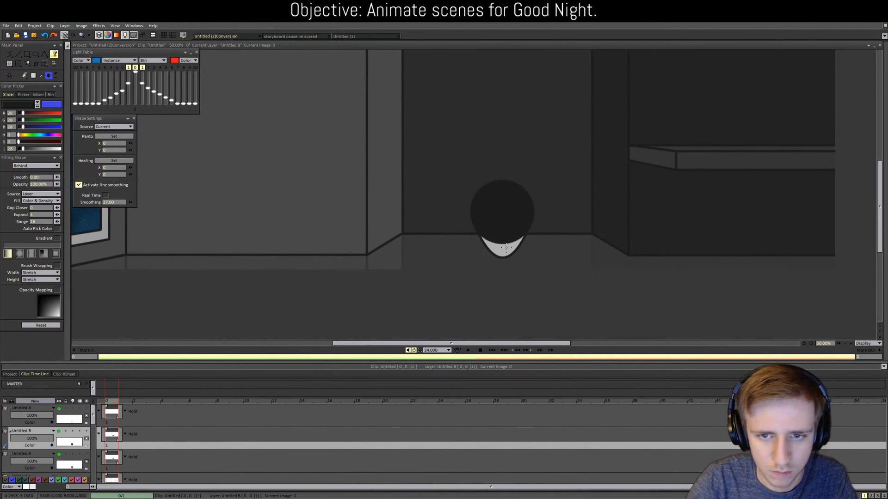
click(497, 248)
key(b)
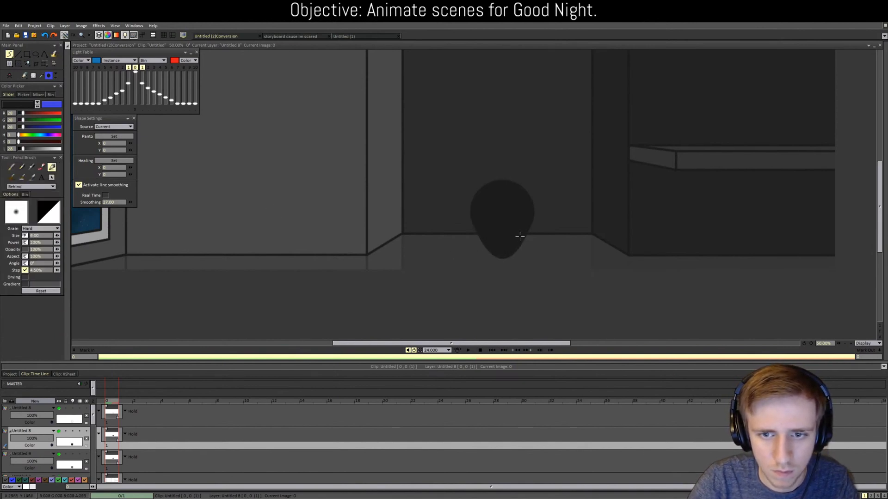
drag(41, 437, 7, 431)
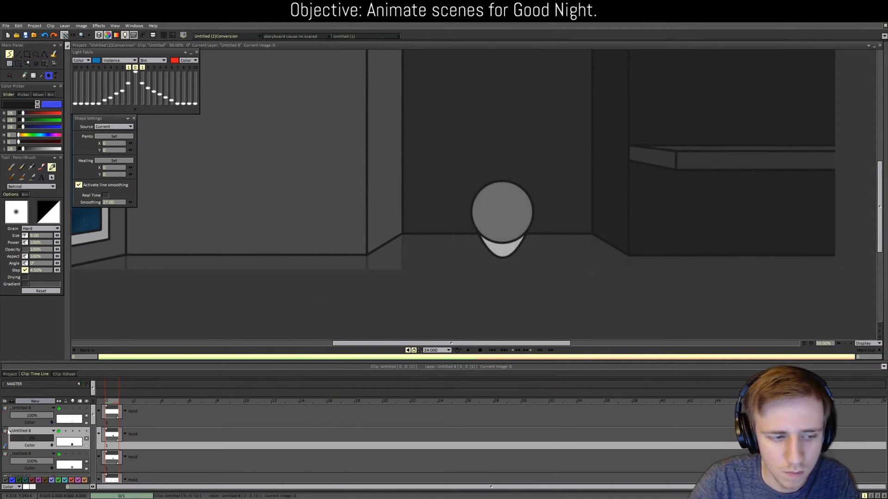
Step: Set the dark fill layer's blending mode to Soft Light
click(35, 445)
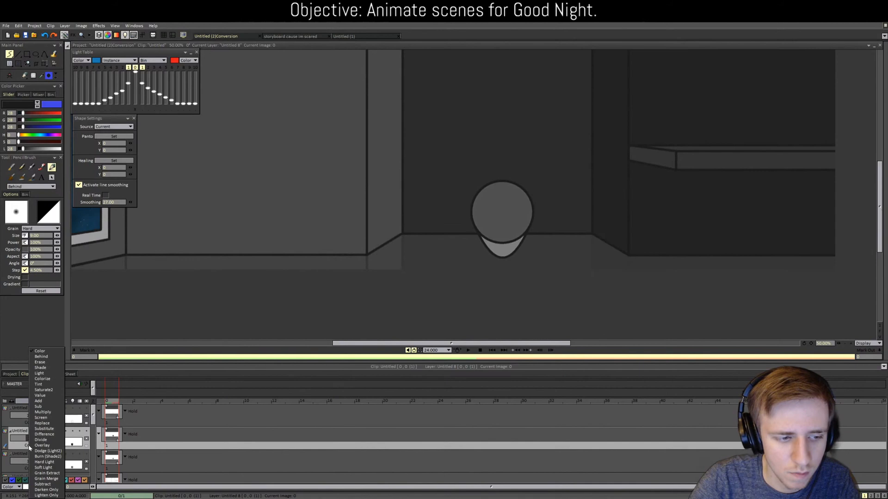
click(52, 468)
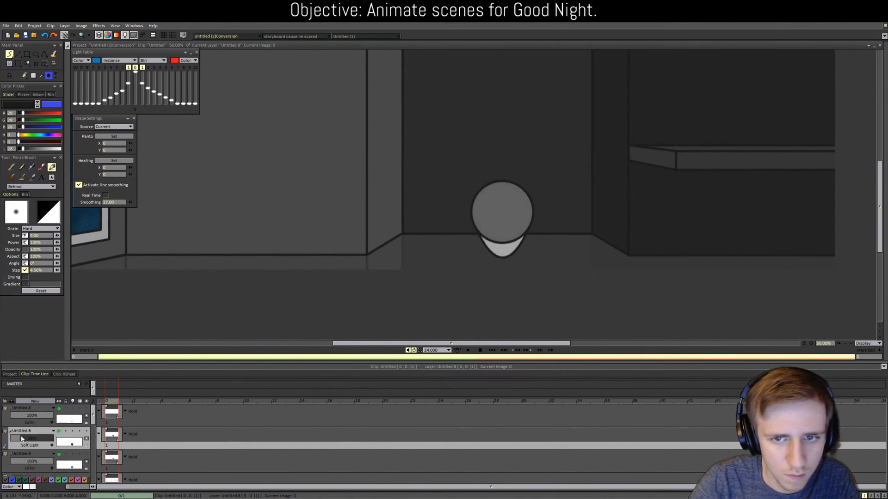
scroll(241, 268, down, 3)
scroll(241, 268, up, 2)
Step: Select the figure layers and add a new layer, Untitled 10
click(35, 420)
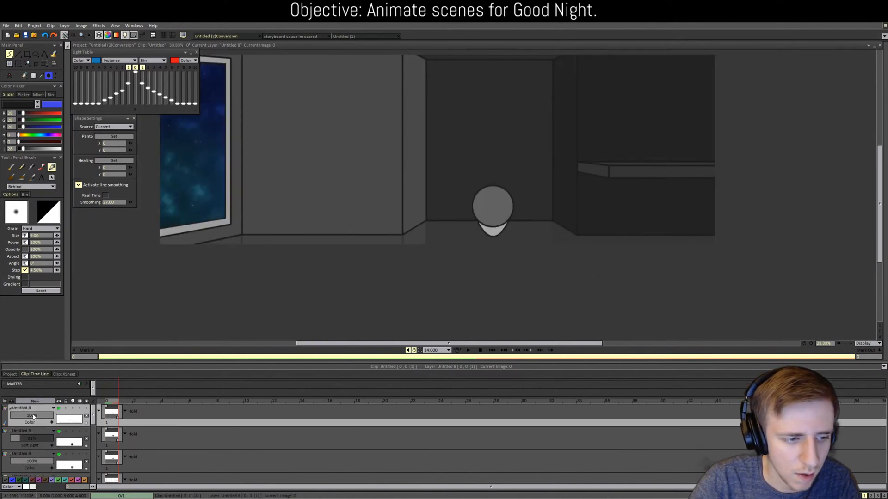
shift+click(38, 456)
drag(93, 415, 93, 485)
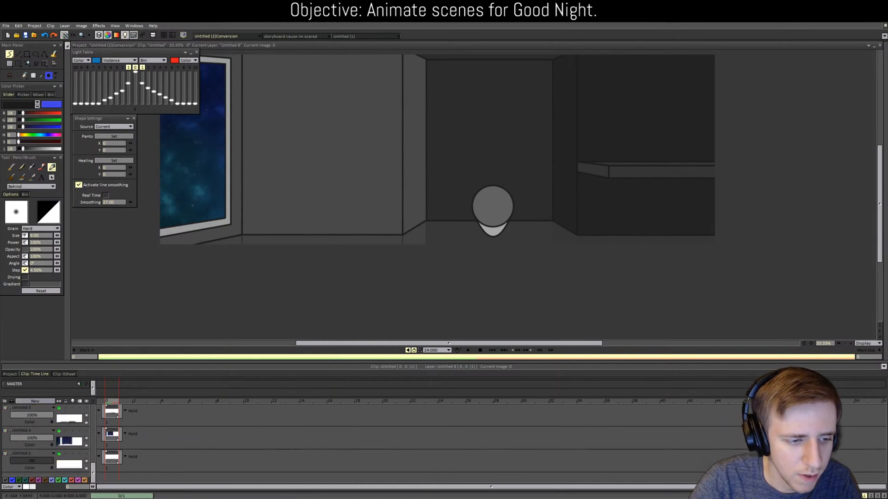
click(32, 456)
click(37, 401)
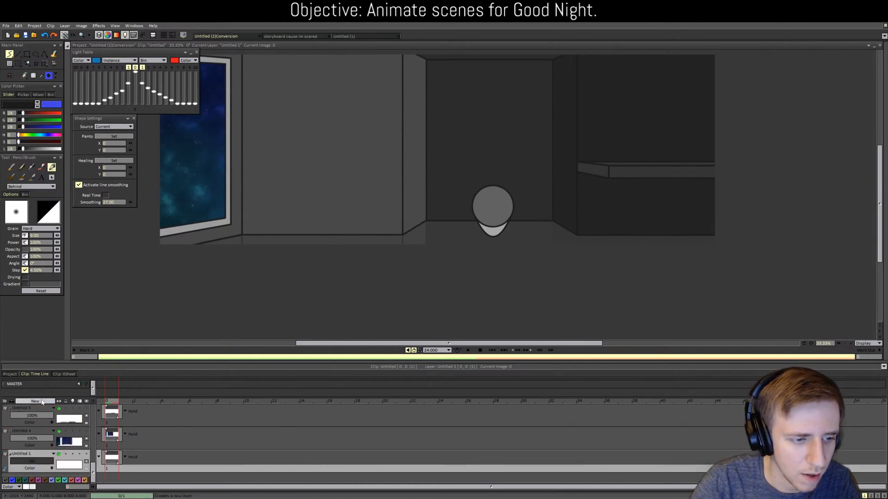
click(417, 295)
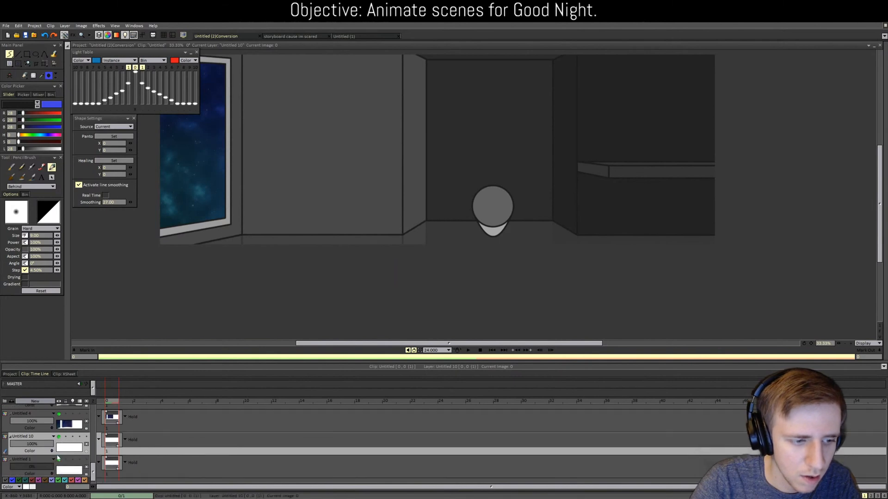
Step: Select the figure layers from Untitled 8 down and merge them into one layer
click(37, 438)
scroll(37, 439, up, 4)
click(36, 437)
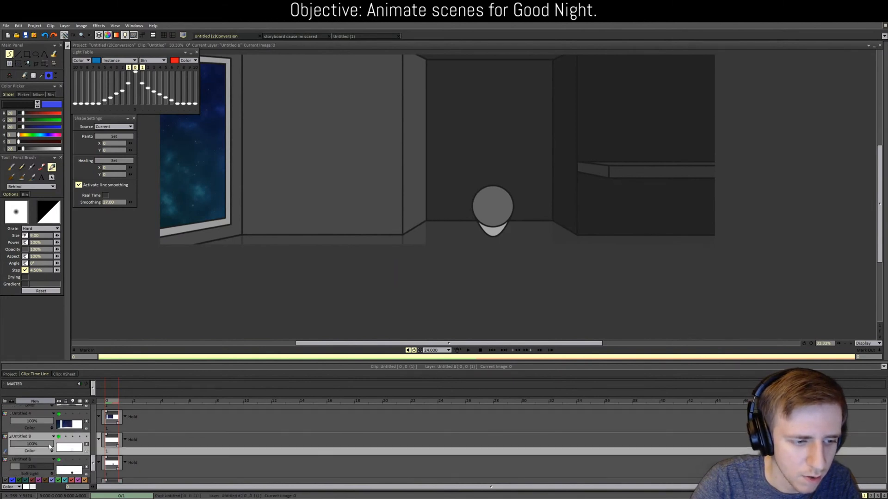
scroll(36, 439, down, 1)
shift+click(36, 458)
click(12, 402)
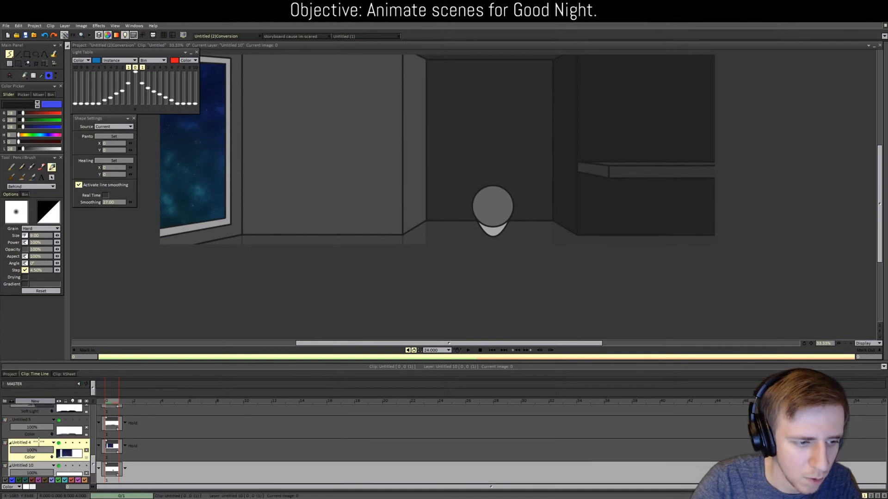
scroll(51, 425, up, 2)
scroll(52, 410, up, 1)
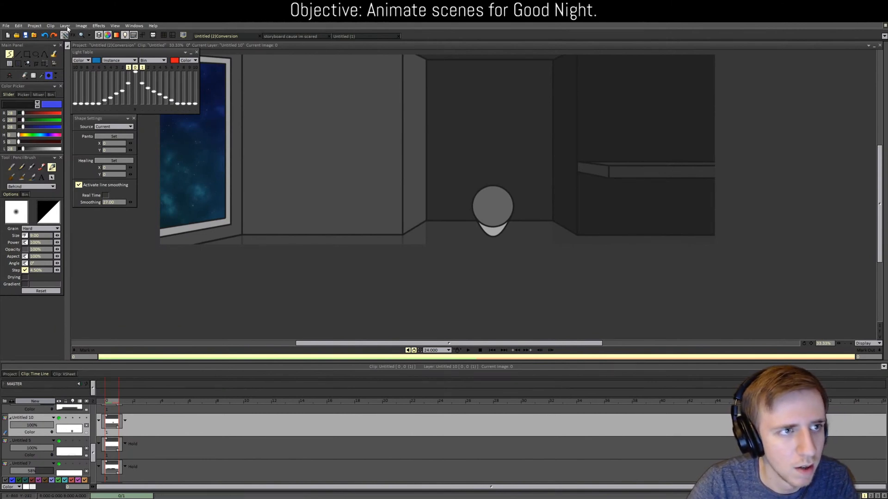
Step: Flip the layer's image vertically from the effects menu
click(81, 26)
mouse_move(105, 49)
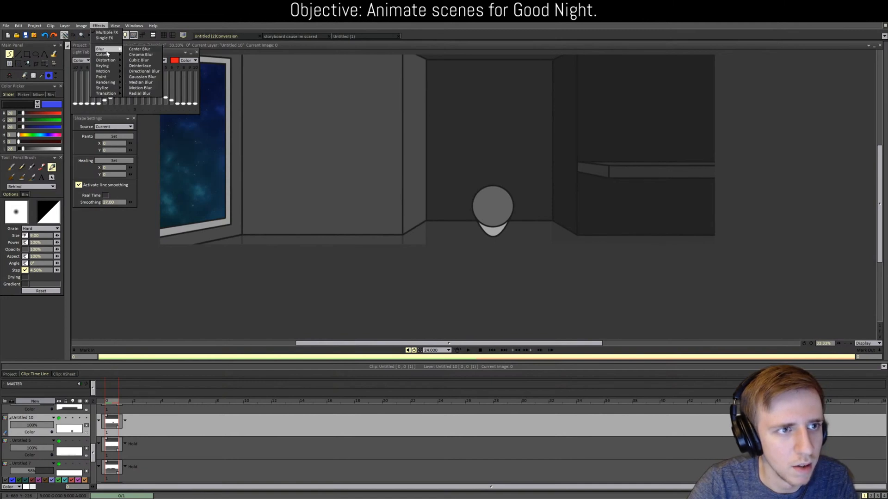
mouse_move(69, 28)
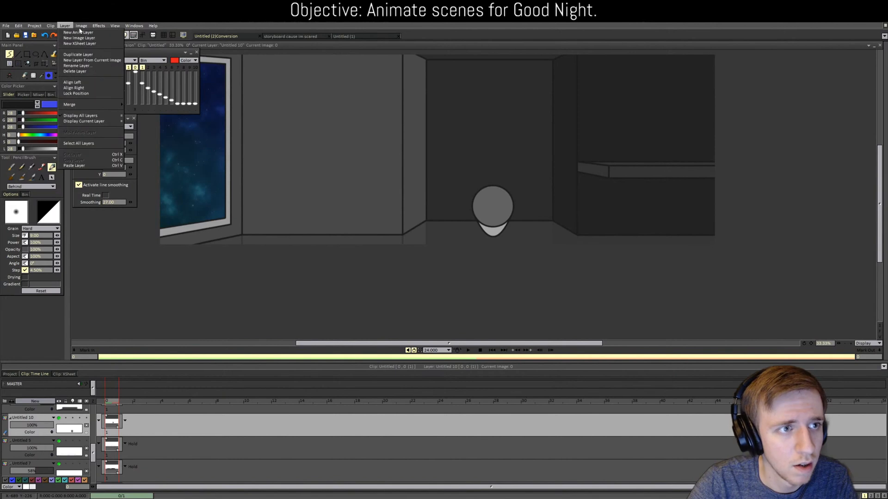
mouse_move(109, 71)
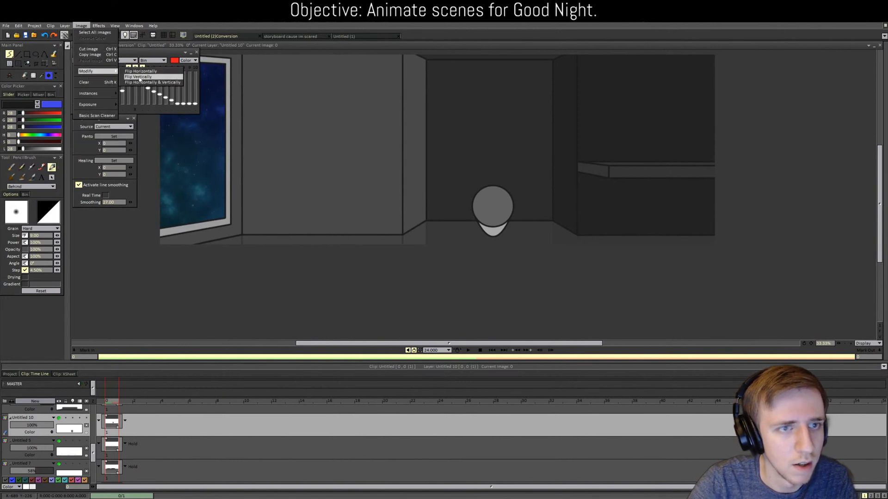
click(139, 77)
Step: Pan to frame the room, preview playback, dismiss the Mark in alert, and pick the Ellipse tool
drag(44, 63, 75, 68)
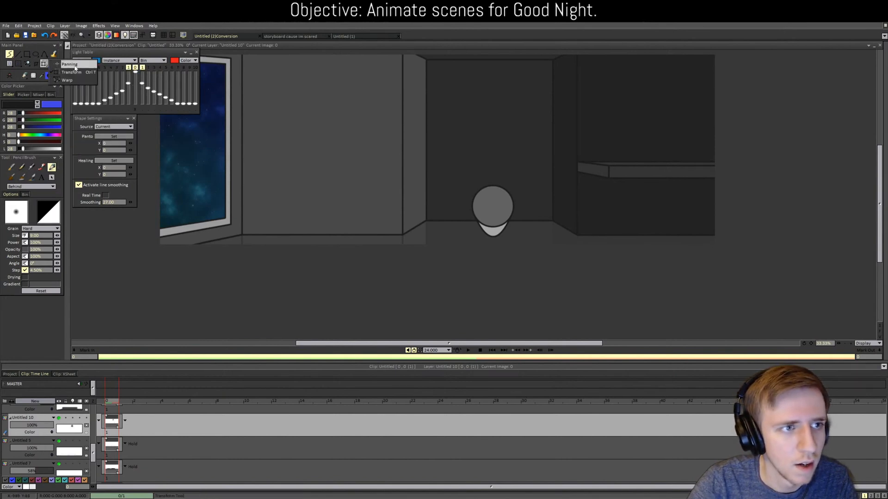
click(75, 68)
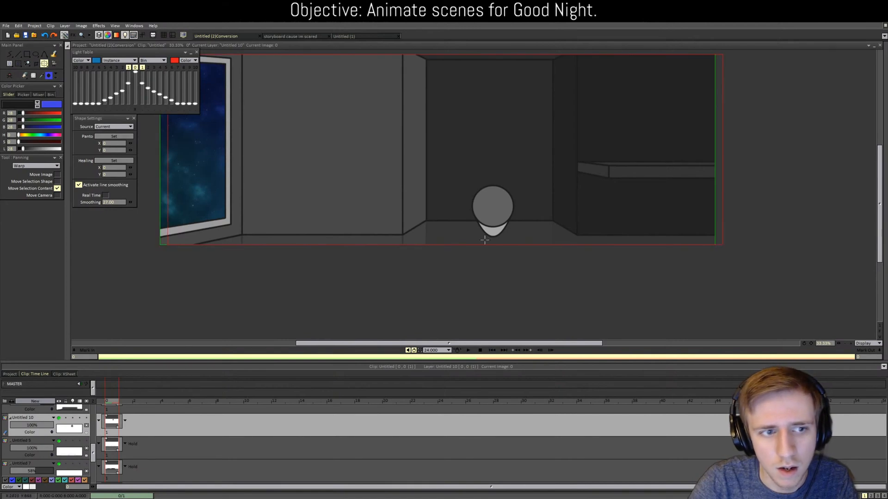
drag(485, 239, 481, 329)
scroll(476, 303, up, 3)
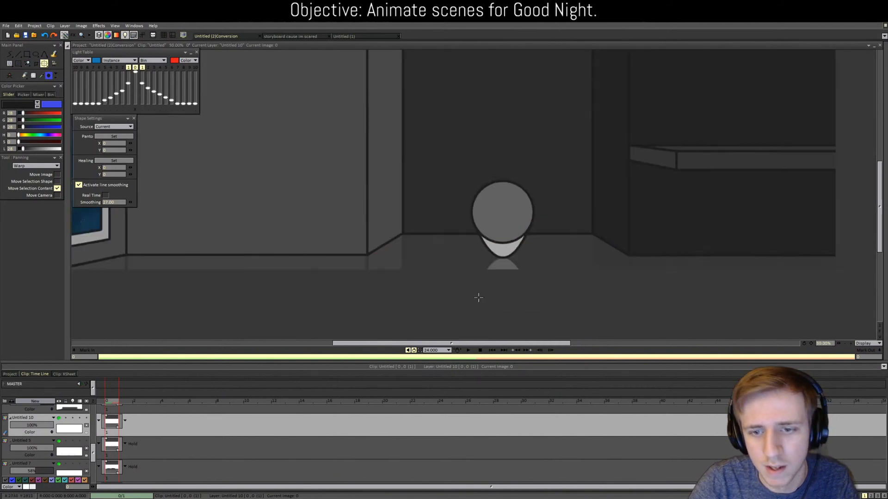
scroll(478, 297, down, 2)
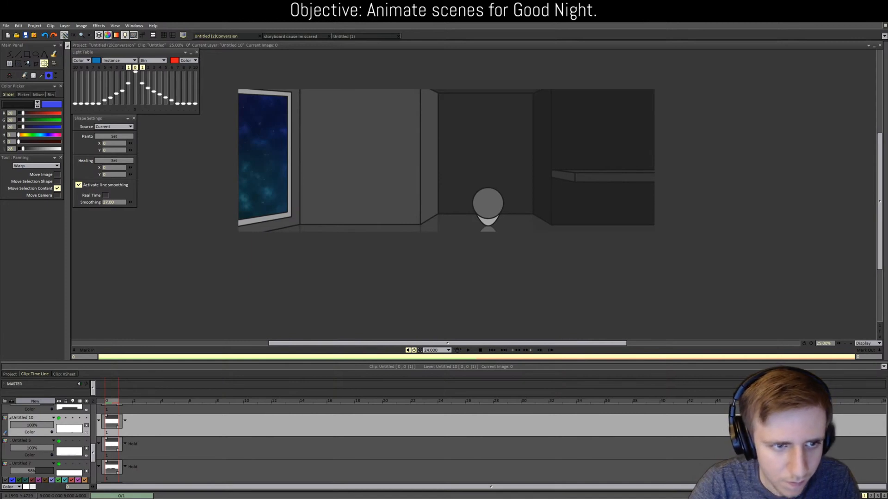
click(474, 350)
click(466, 252)
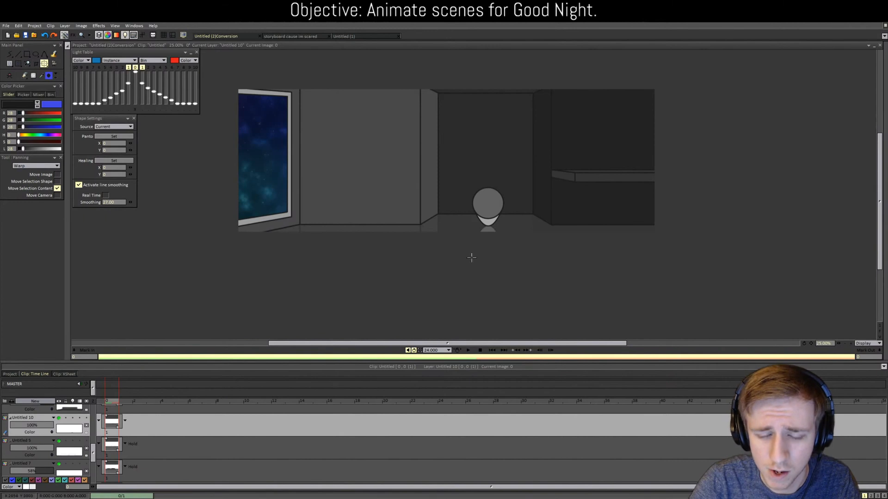
scroll(501, 301, up, 4)
scroll(501, 302, down, 3)
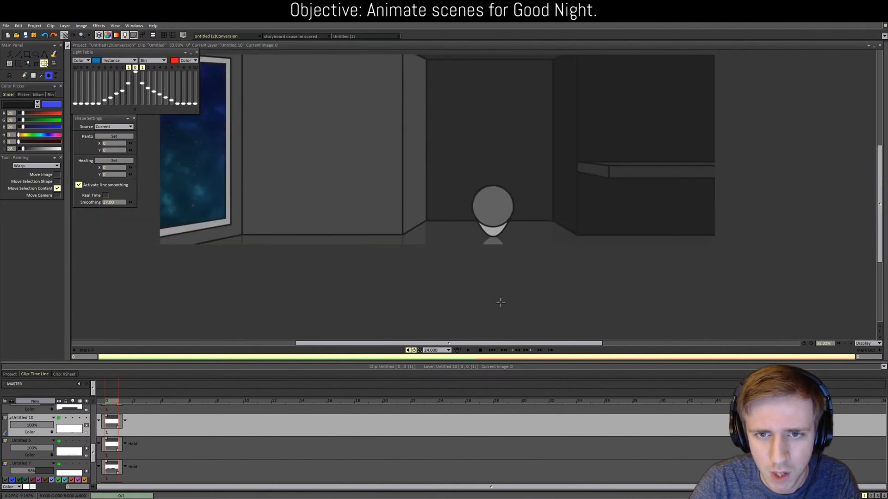
scroll(500, 302, up, 1)
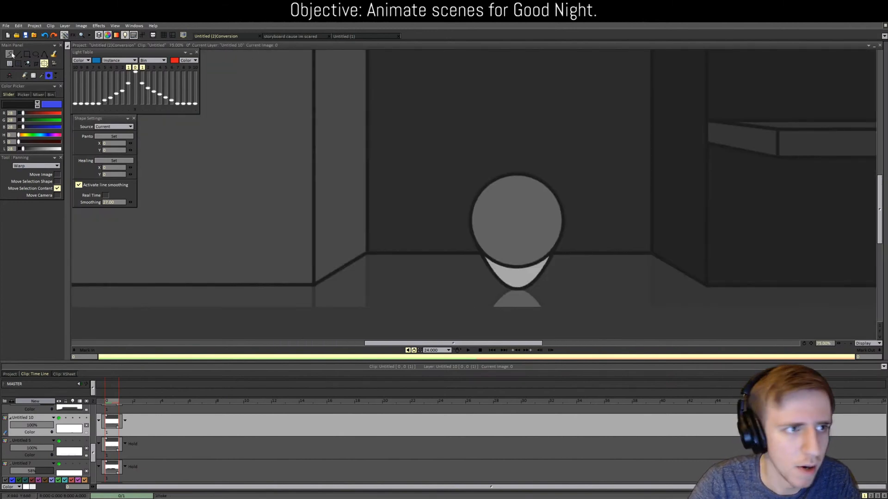
click(39, 54)
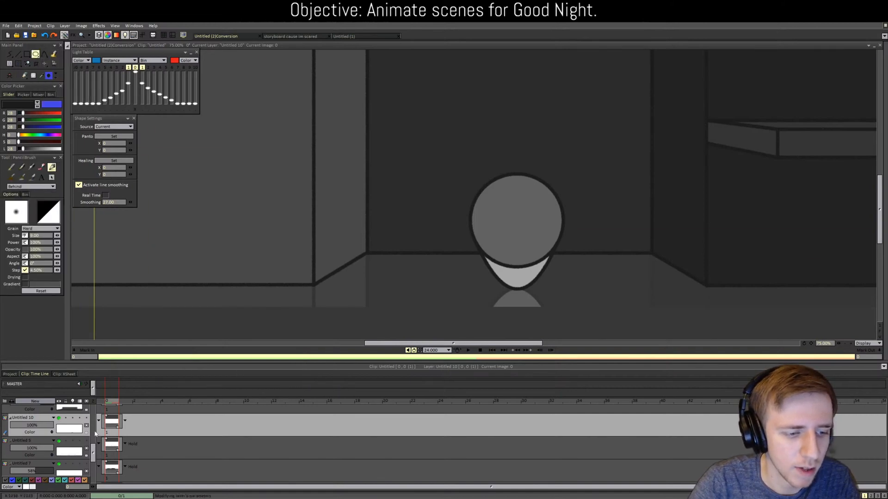
drag(94, 453, 93, 424)
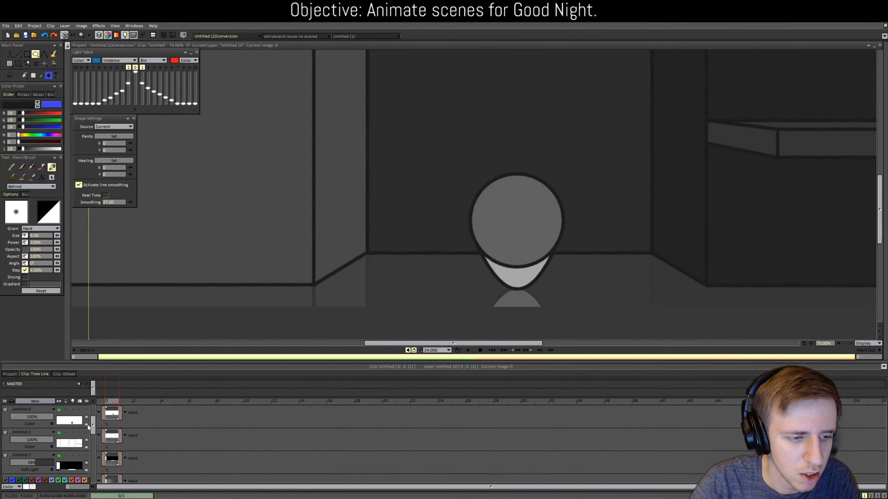
Step: Add new layer Untitled 11 and draw a large circle outline above the figure's head
click(28, 434)
click(35, 401)
click(414, 296)
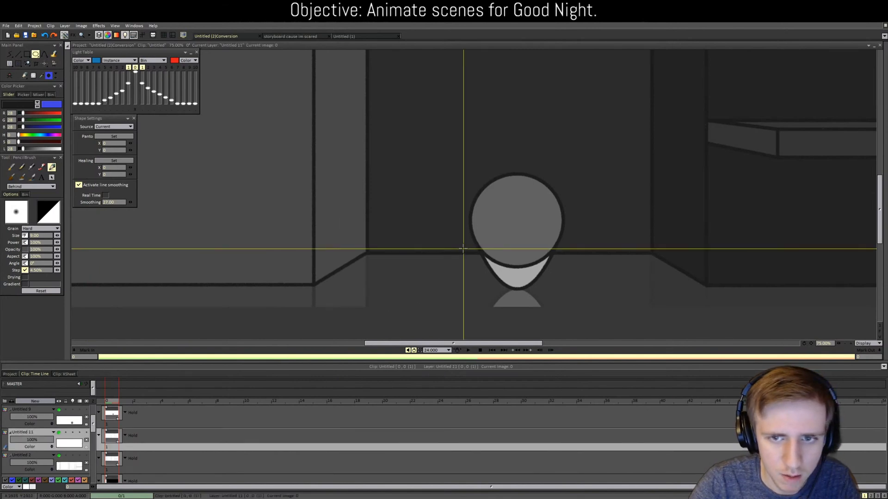
scroll(463, 249, down, 2)
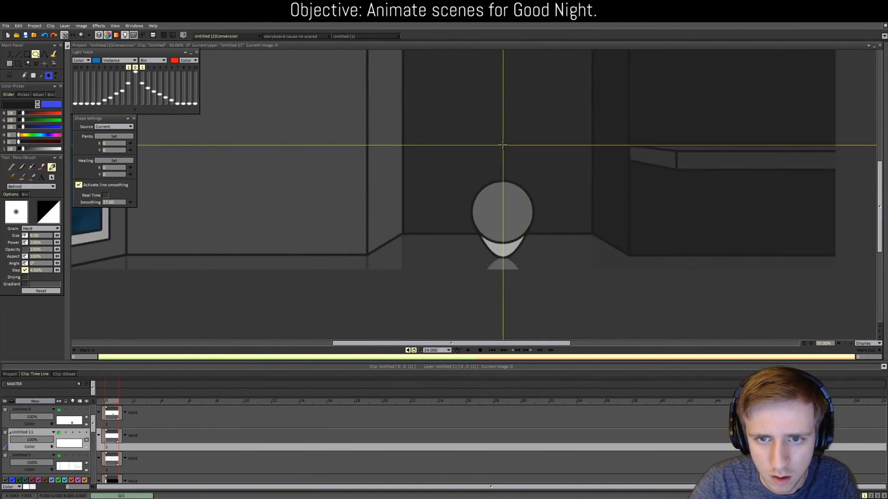
drag(502, 144, 546, 187)
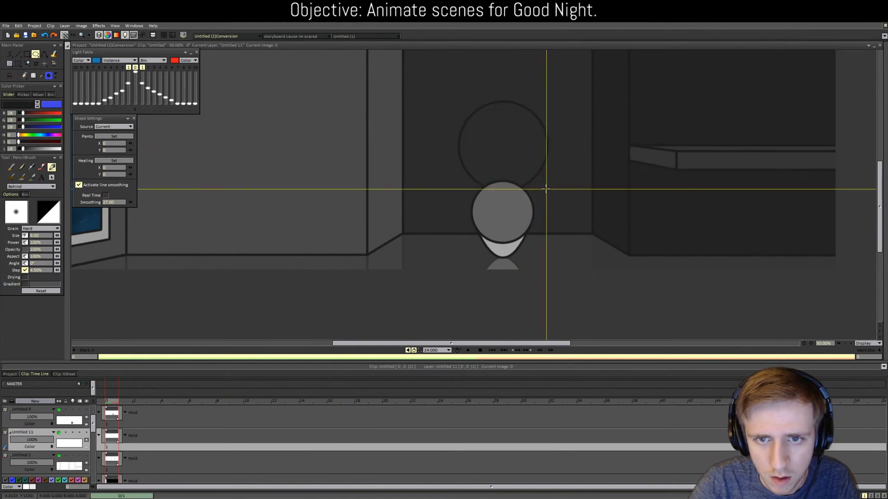
scroll(545, 187, up, 2)
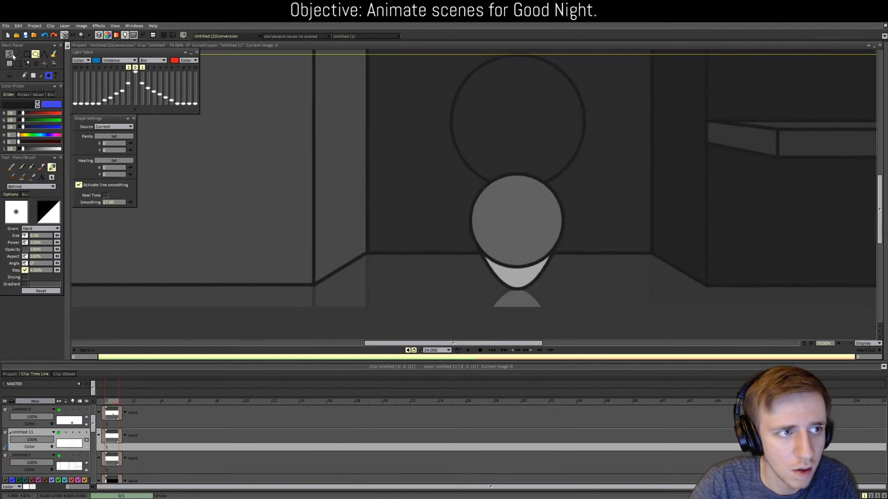
click(44, 53)
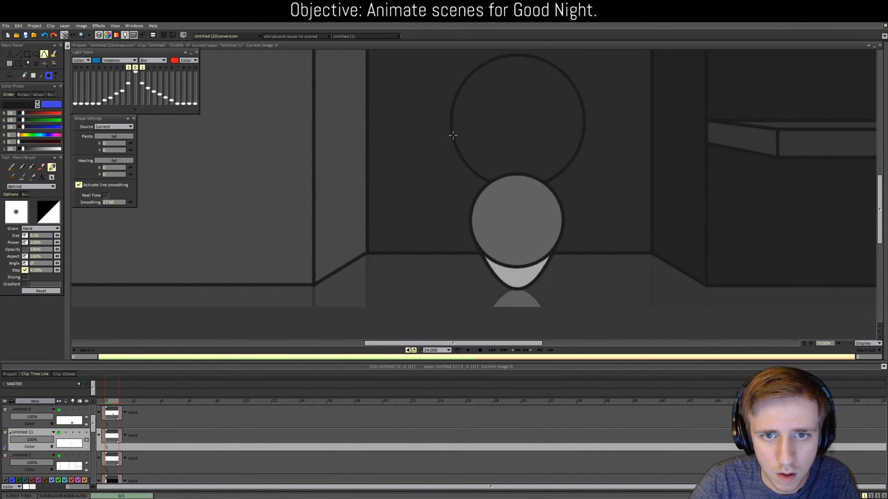
Step: Draw lines from the circle down both sides of the head to the chin
drag(453, 136, 516, 288)
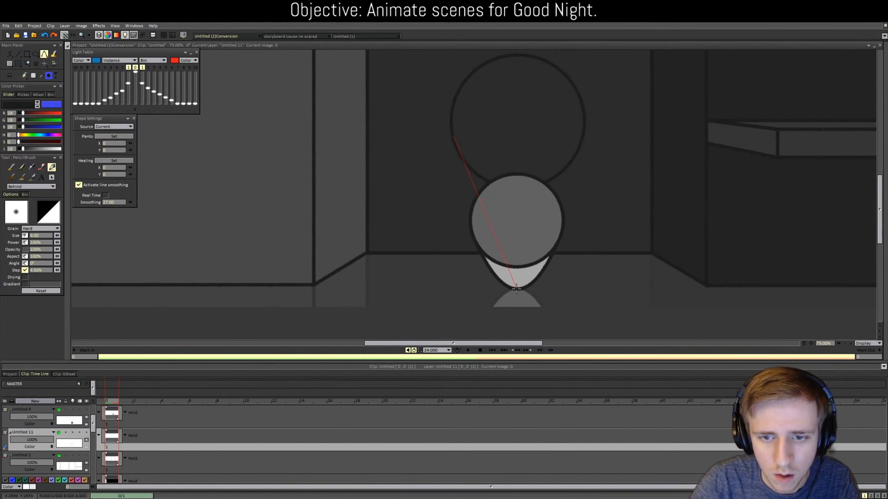
drag(479, 258, 479, 257)
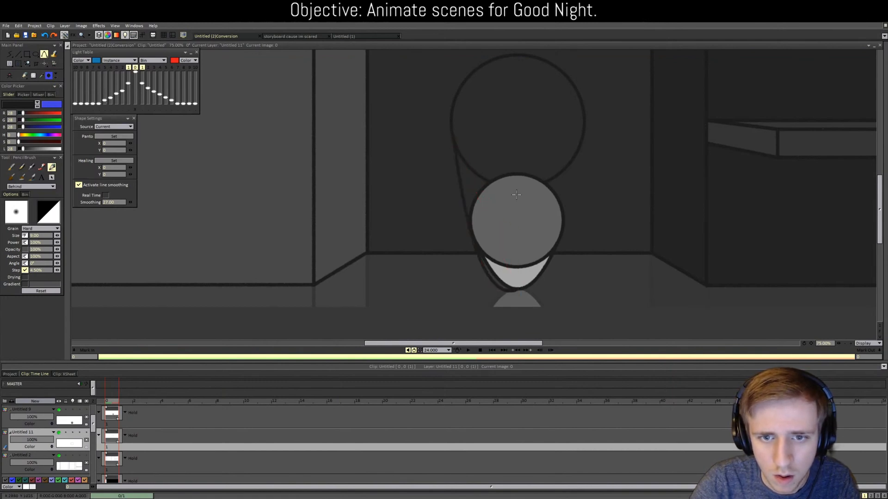
key(ctrl+z)
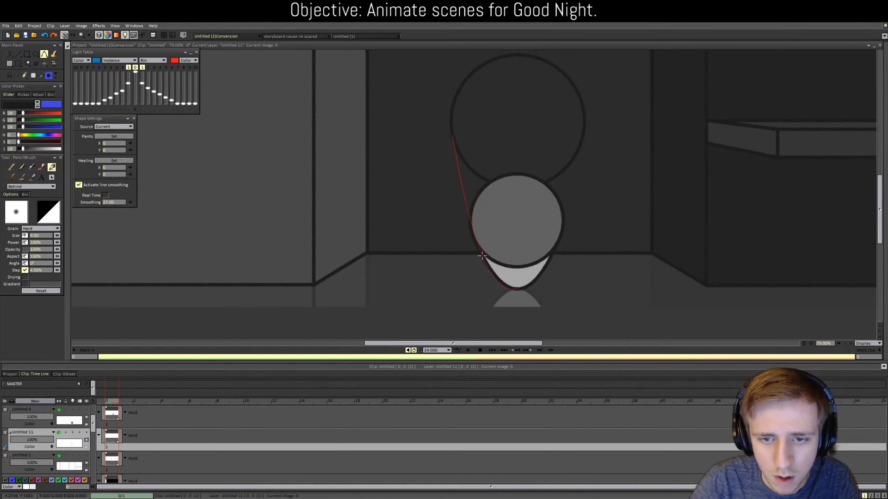
drag(476, 242, 477, 241)
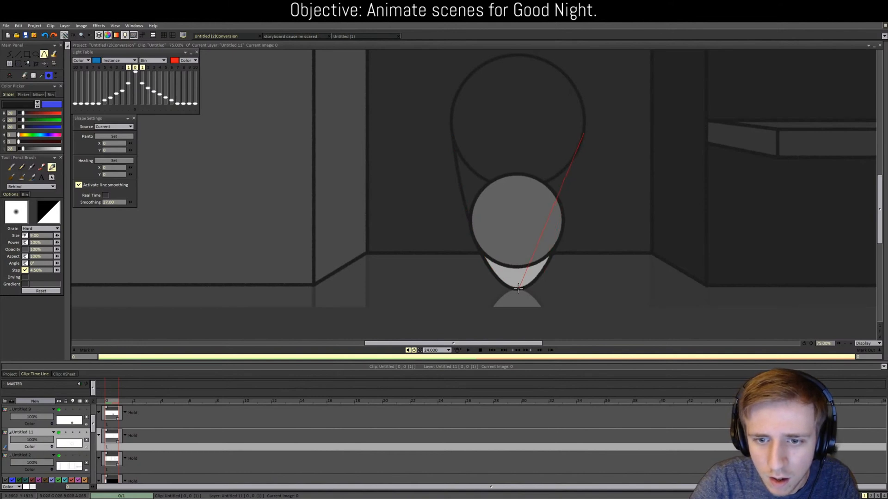
click(559, 229)
Step: Fill the side wedges and circle dark, then lower the layer opacity to about 58%
key(f)
click(561, 188)
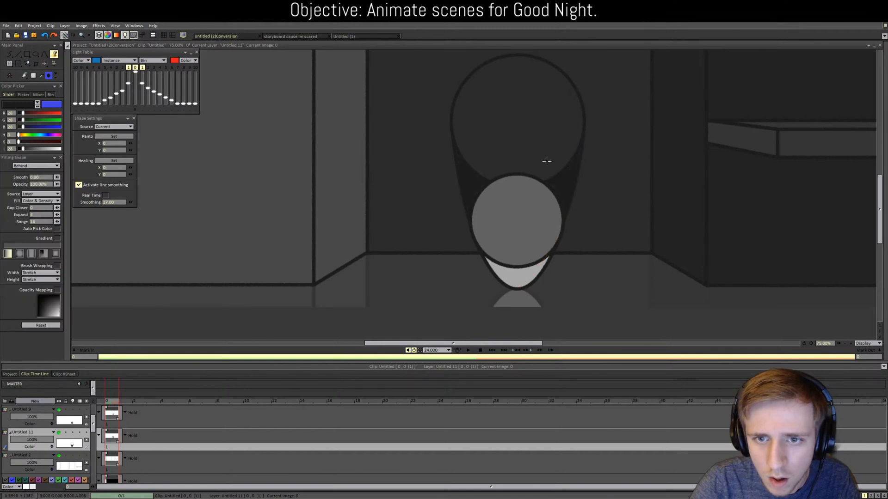
click(516, 151)
key(b)
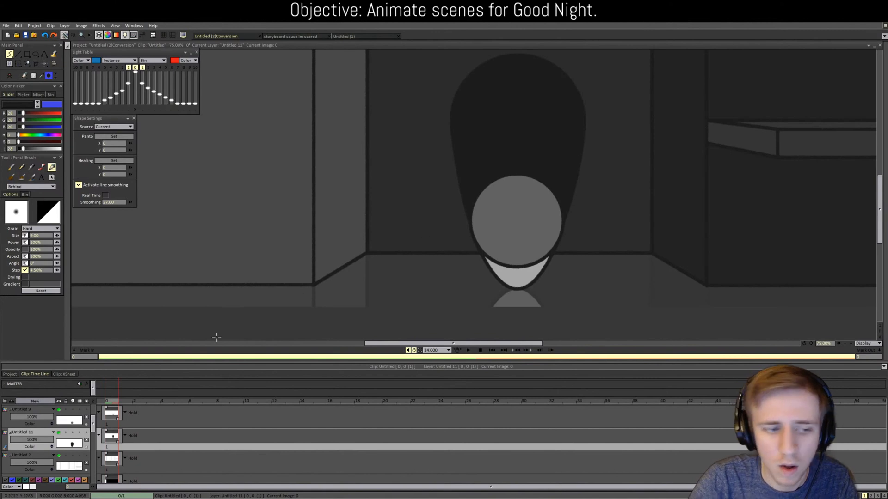
click(34, 440)
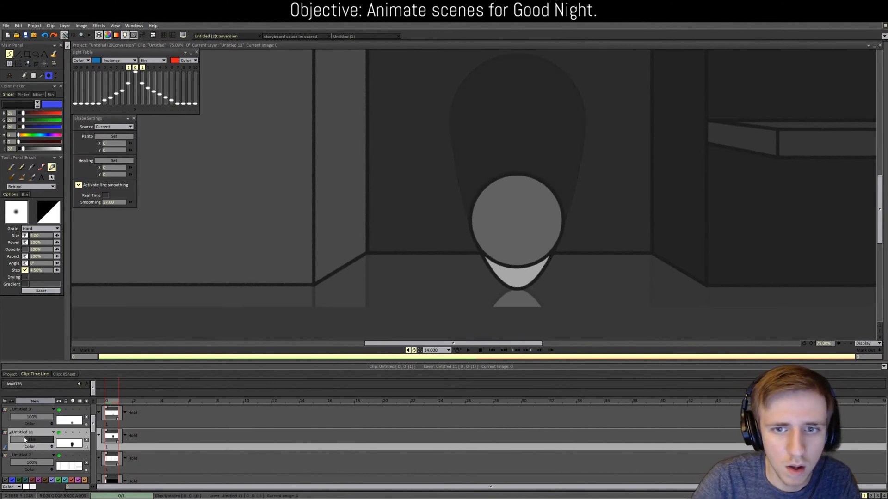
scroll(305, 249, down, 3)
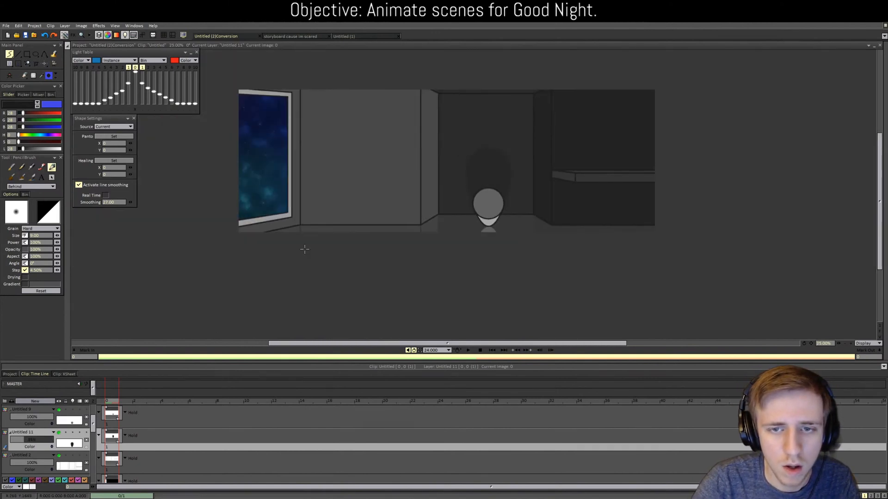
Step: Undo the teardrop shadow, try a filled ellipse centred on the head, then undo it
scroll(459, 241, up, 4)
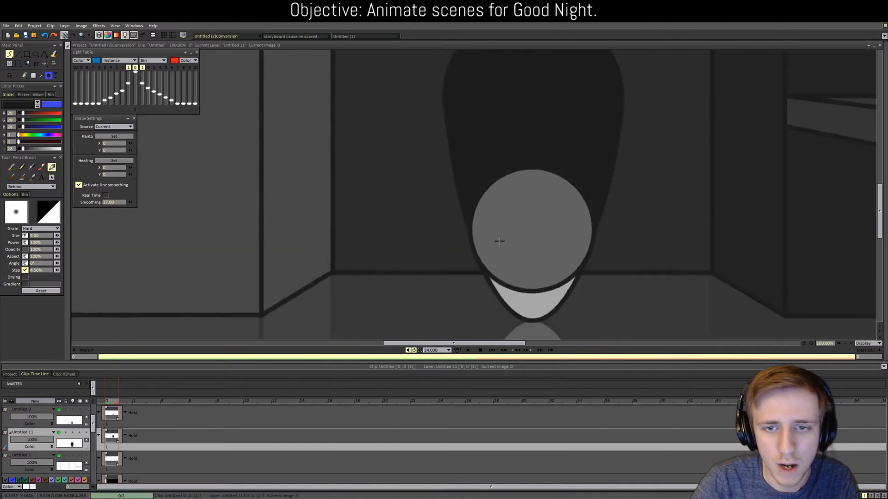
key(ctrl+z)
key(ctrl+z)
key(ctrl+z)
key(ctrl+z)
key(ctrl+z)
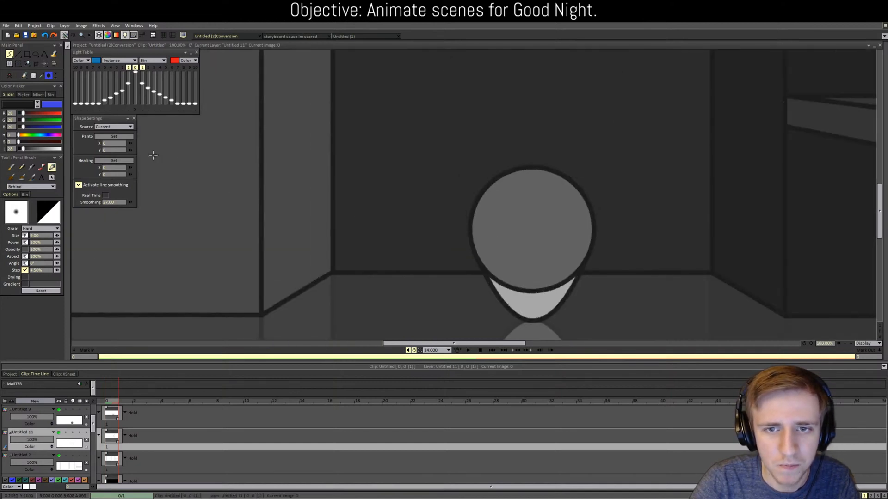
click(35, 54)
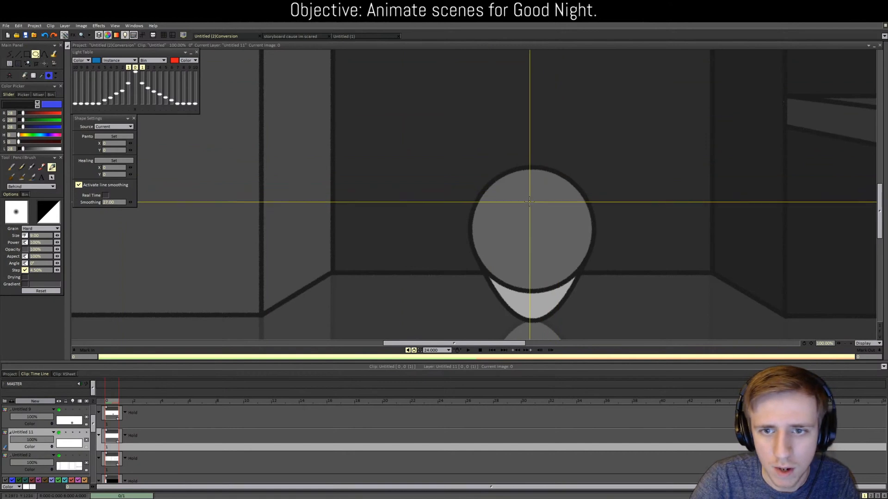
mouse_move(528, 212)
mouse_down()
mouse_move(529, 248)
mouse_move(578, 262)
mouse_move(590, 275)
mouse_up()
click(552, 222)
key(ctrl+z)
key(ctrl+z)
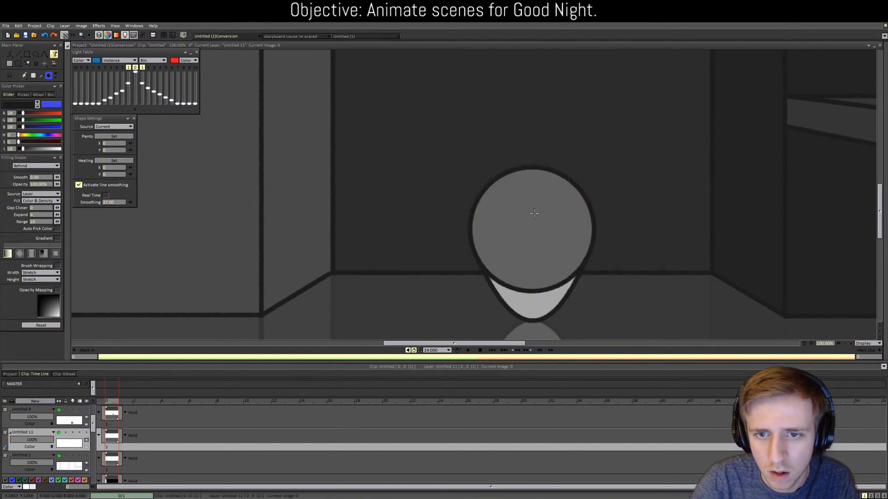
Step: Redraw the head-centred ellipse, fill the crescent dark, and lower layer opacity to about 40%
click(35, 55)
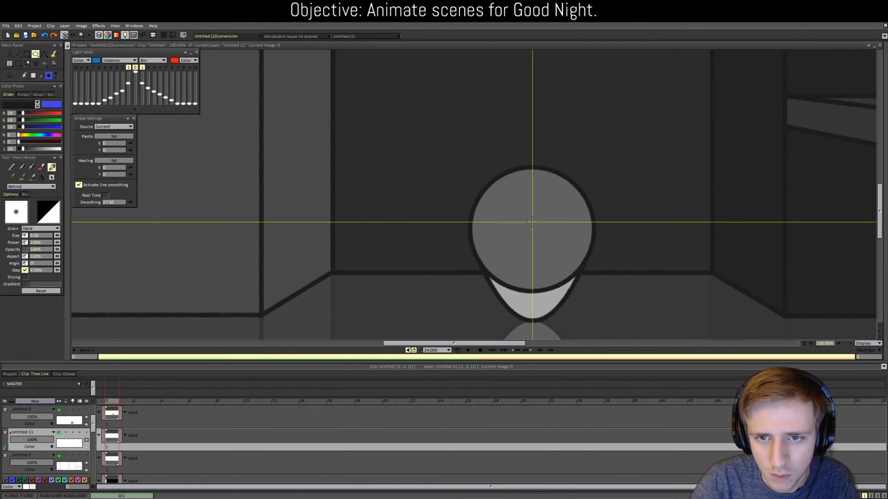
drag(530, 220, 597, 257)
key(f)
click(562, 170)
scroll(431, 297, down, 3)
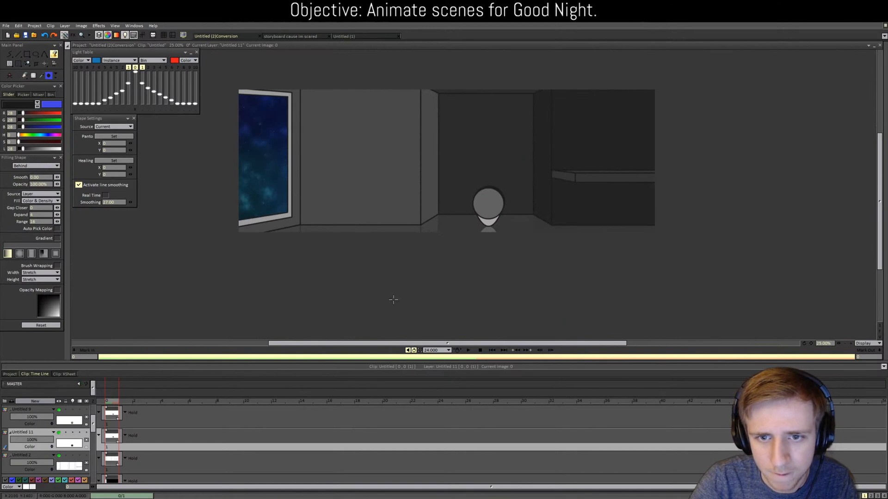
drag(33, 442, 27, 441)
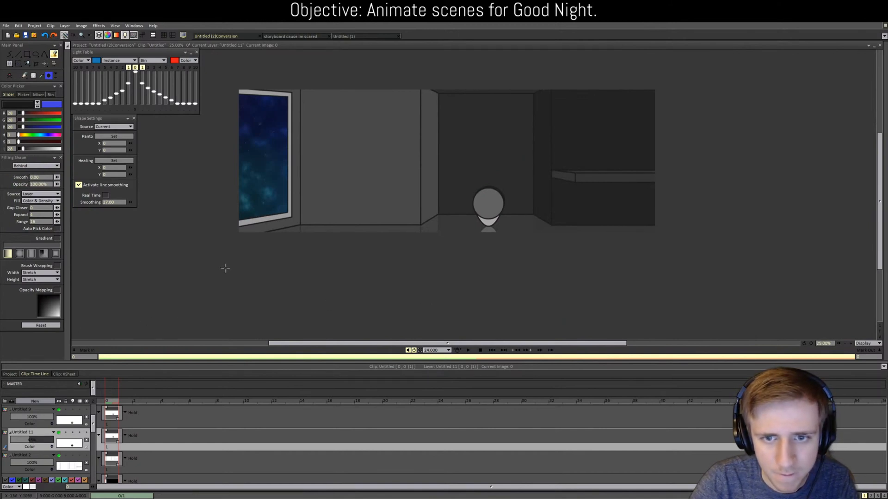
scroll(225, 268, up, 2)
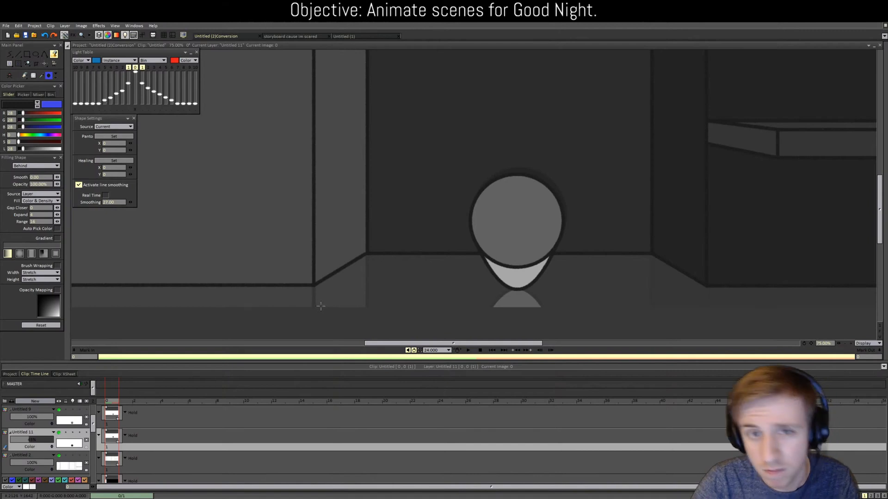
scroll(320, 296, down, 3)
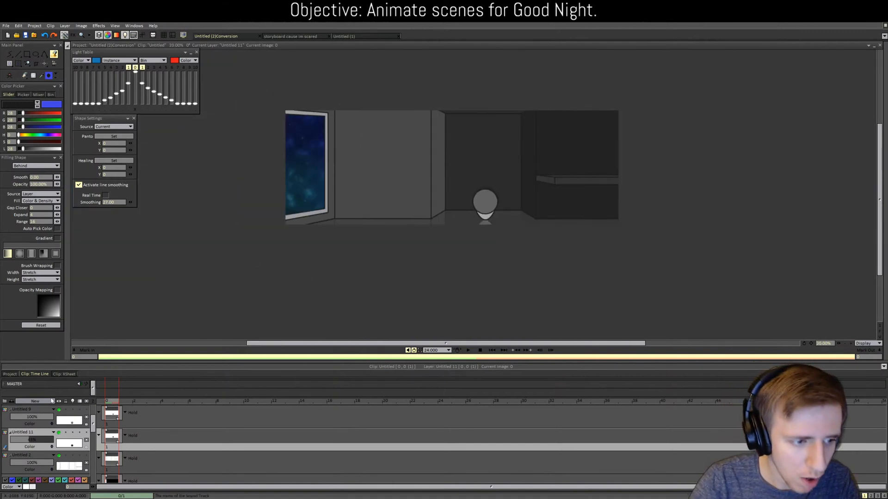
scroll(27, 419, up, 2)
Step: Select the room layers Untitled 8, 5, 4 and 1
scroll(27, 416, up, 1)
click(30, 413)
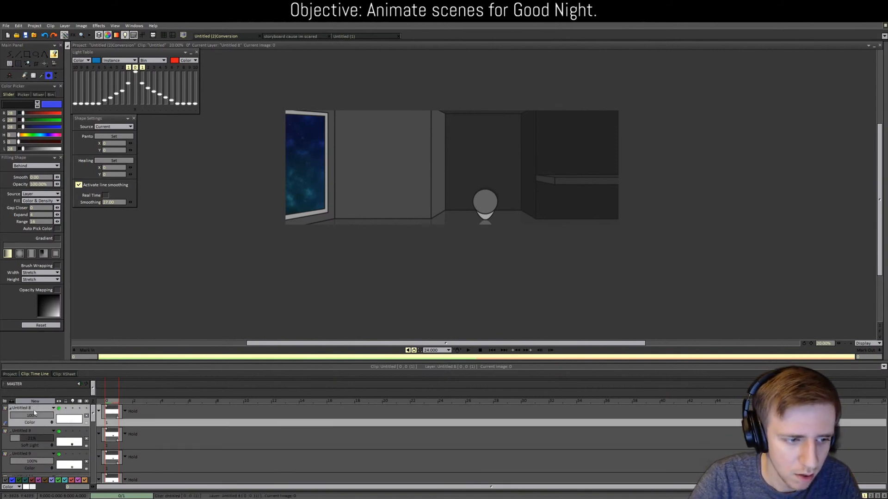
scroll(96, 415, down, 1)
drag(94, 415, 93, 471)
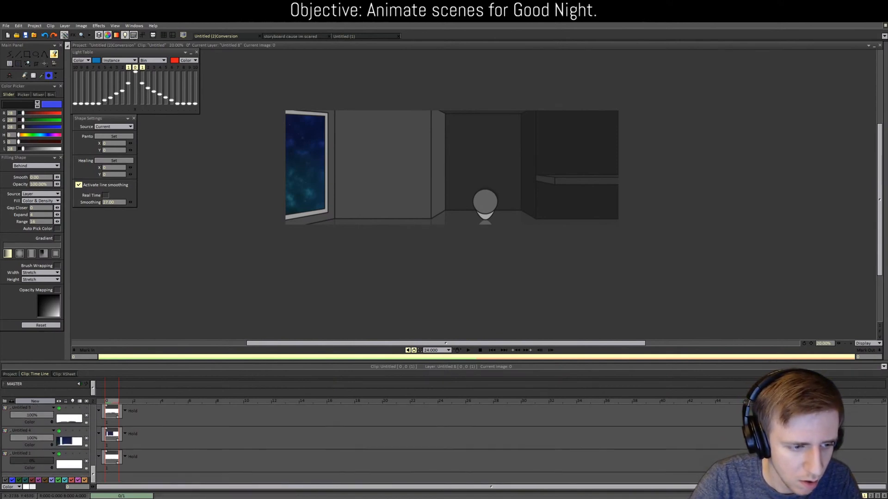
shift+click(37, 432)
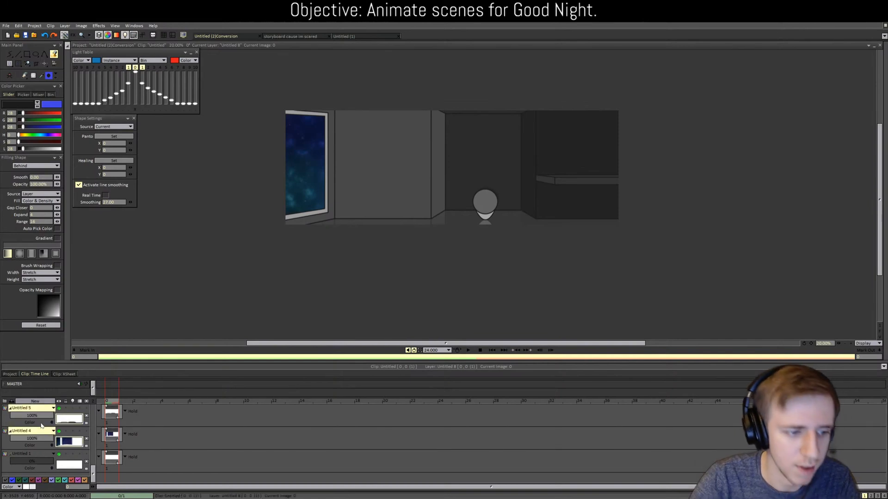
click(37, 457)
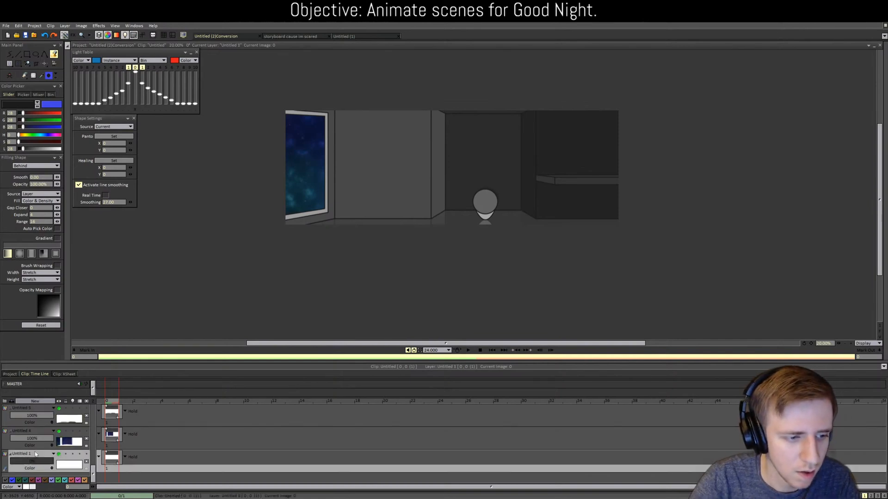
Step: Paste the room layers into a new blank clip and merge them into one layer
click(10, 374)
double_click(155, 402)
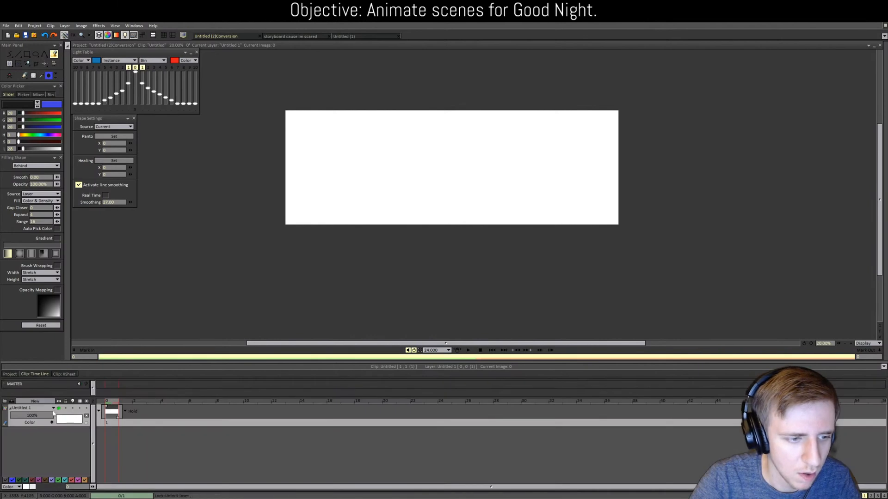
click(28, 409)
key(ctrl+v)
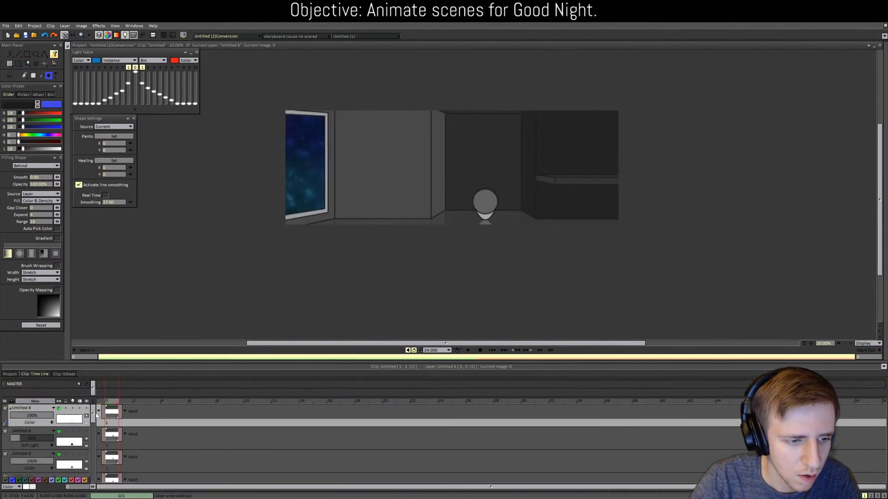
scroll(51, 458, down, 3)
shift+click(32, 458)
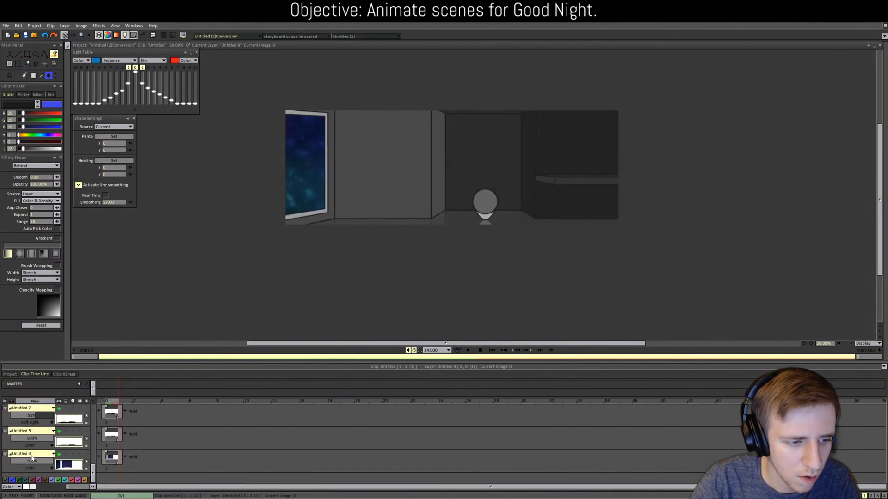
right_click(27, 430)
click(41, 404)
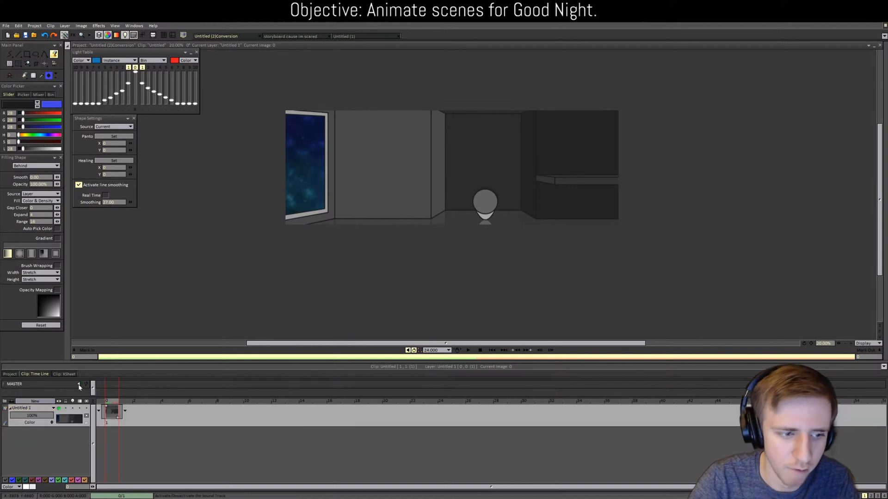
Step: Cut the whole merged room picture as a rectangular brush, then go to the storyboard project
click(110, 424)
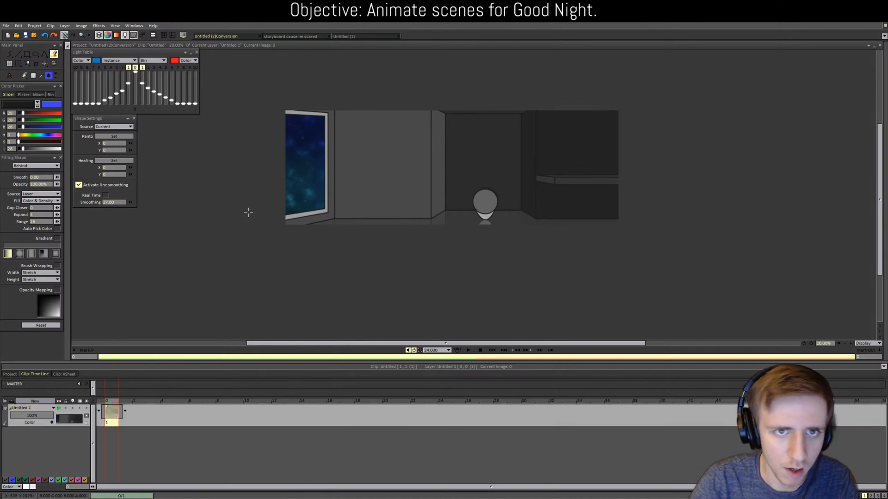
click(9, 64)
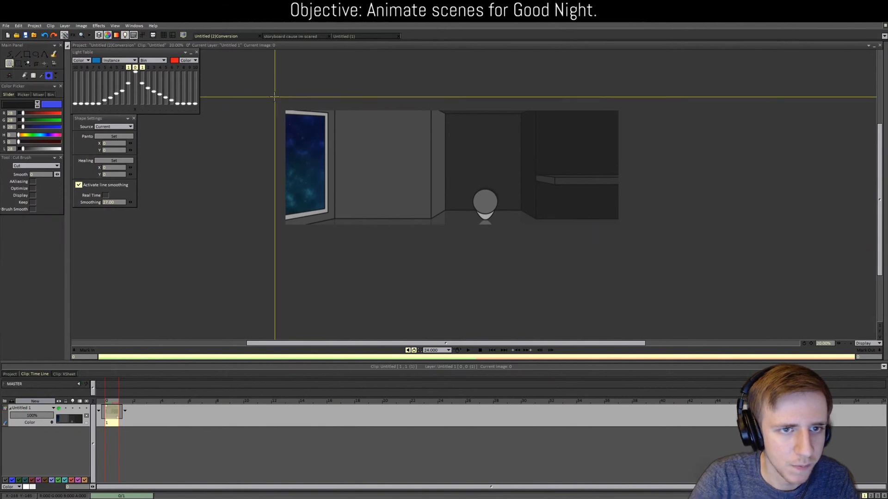
drag(270, 95, 668, 199)
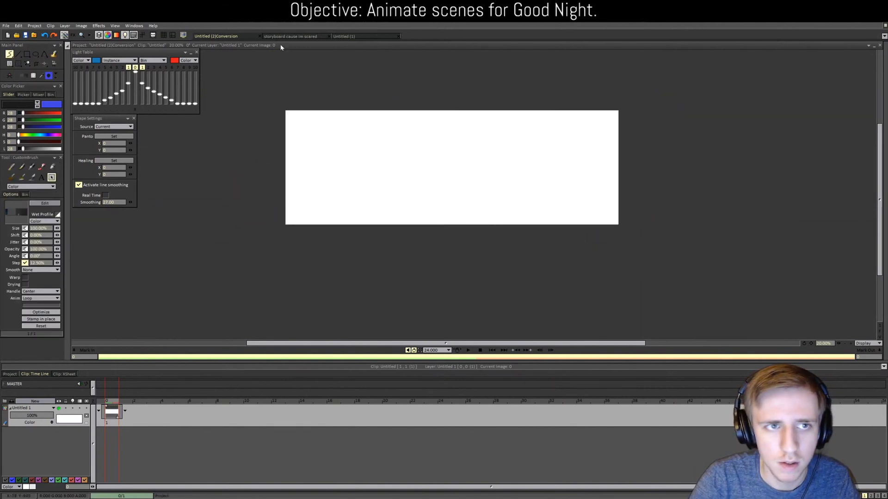
click(290, 36)
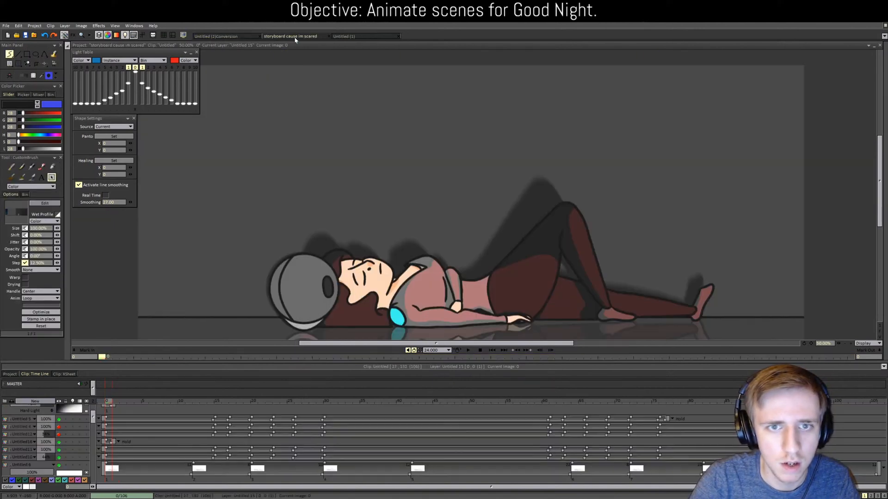
Step: Open the mother character's storyboard shot at its first frame
click(10, 374)
scroll(450, 443, down, 1)
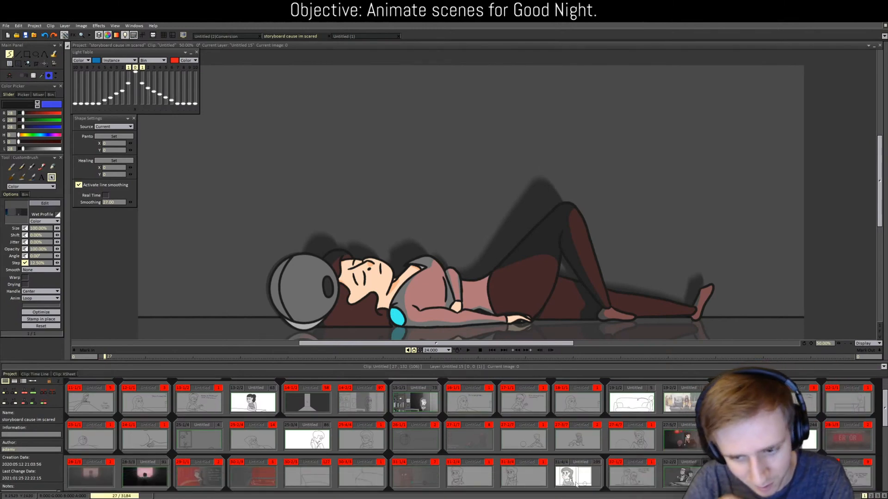
double_click(446, 439)
key(Home)
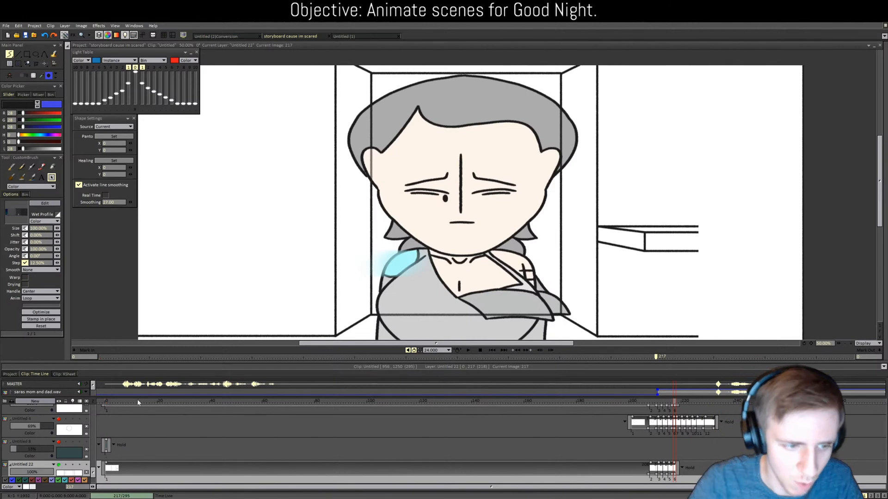
Step: Add a new empty layer, Untitled 23, and hide the Untitled 5 circle sketch
click(87, 392)
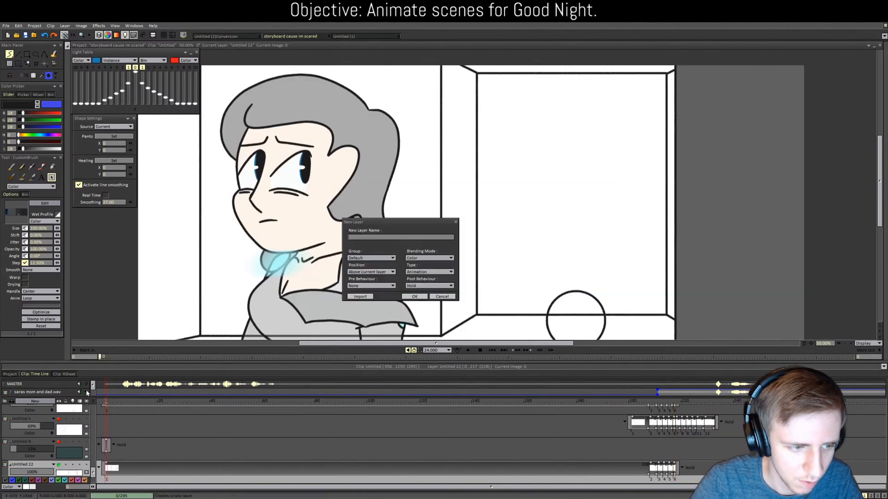
click(414, 297)
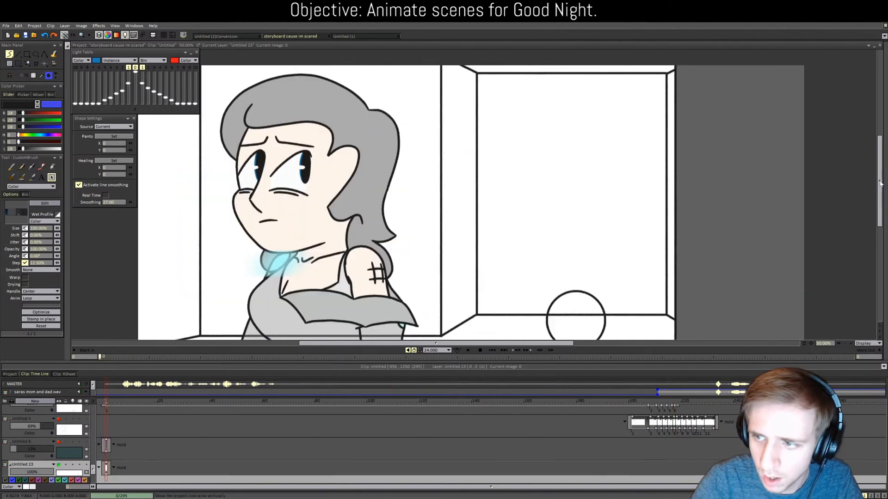
scroll(323, 314, down, 2)
scroll(157, 460, up, 1)
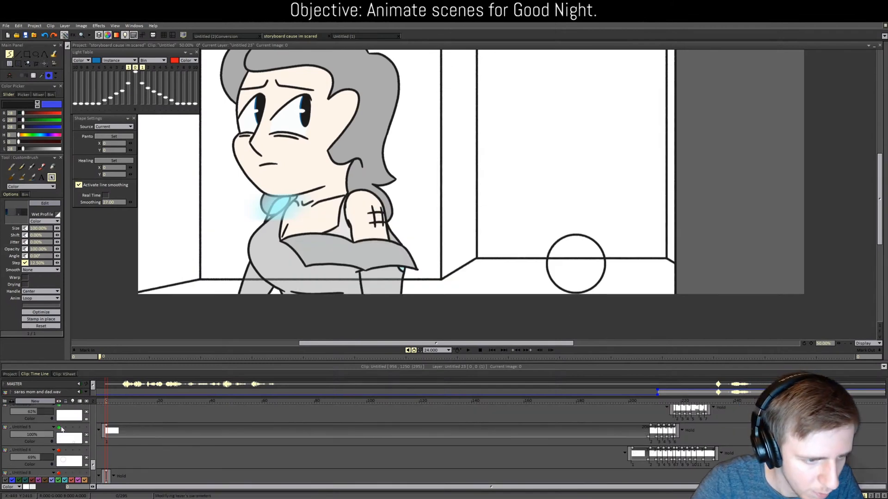
click(59, 429)
scroll(157, 441, down, 1)
scroll(157, 441, down, 3)
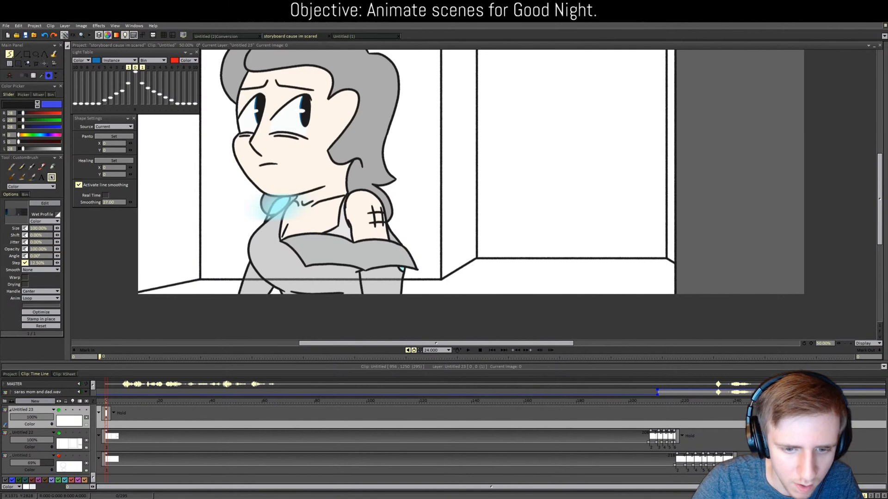
Step: Drop Untitled 22's opacity to about 35% and make room layer Untitled 23 partly transparent
click(59, 457)
click(59, 457)
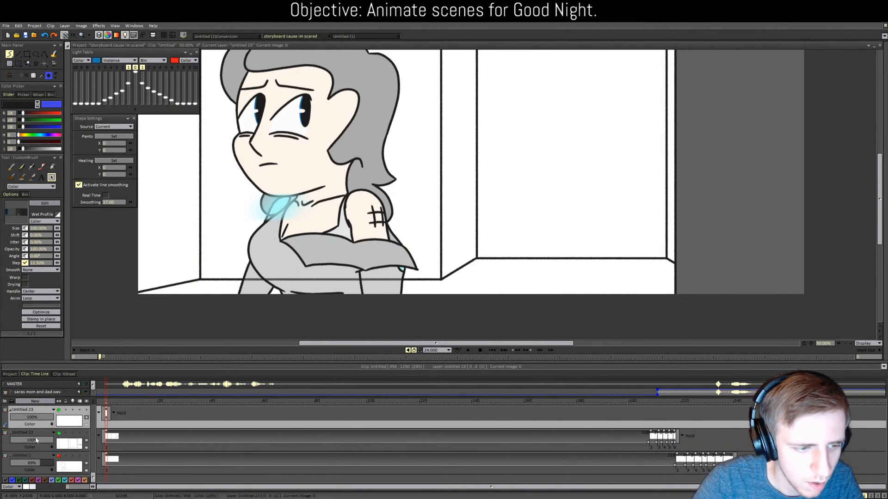
drag(36, 440, 26, 440)
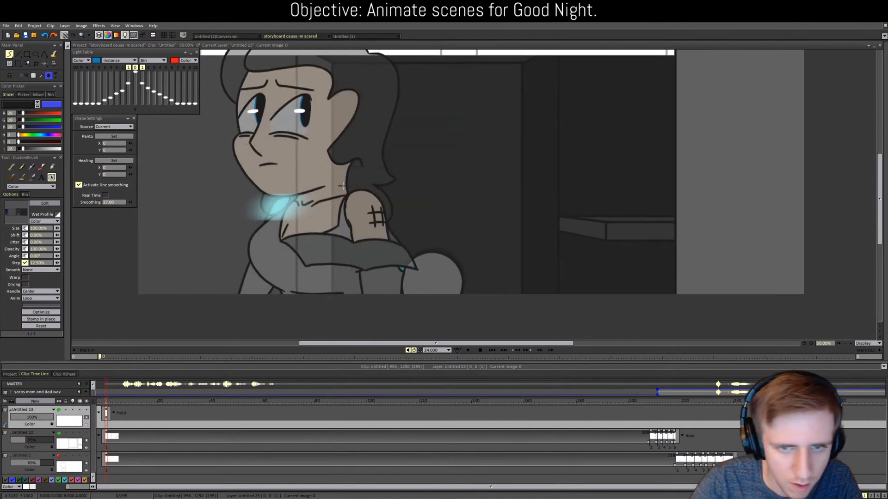
click(37, 417)
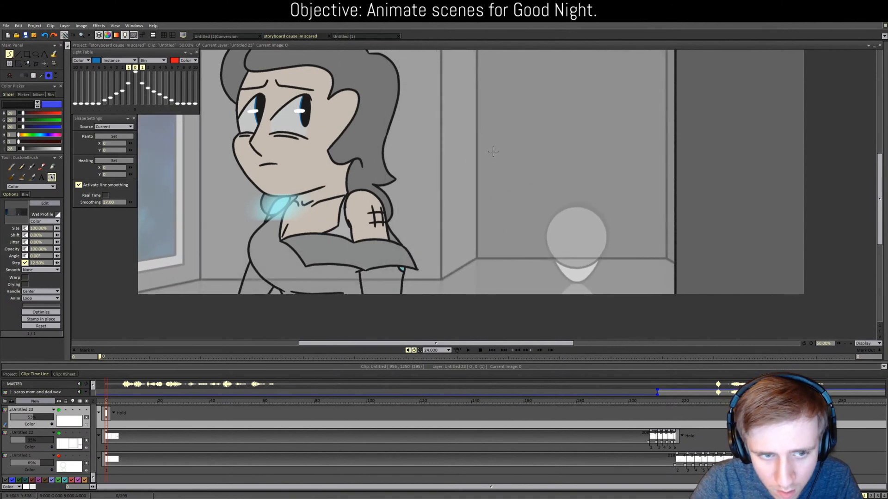
scroll(490, 155, down, 2)
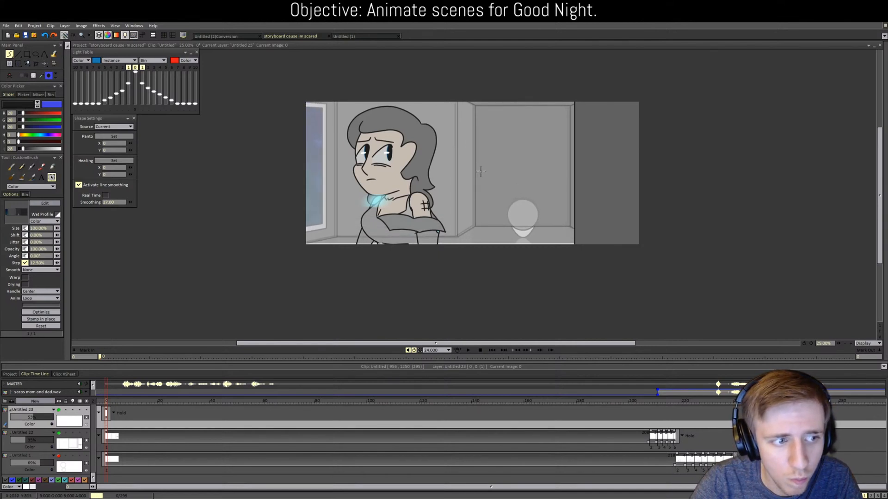
scroll(481, 171, up, 2)
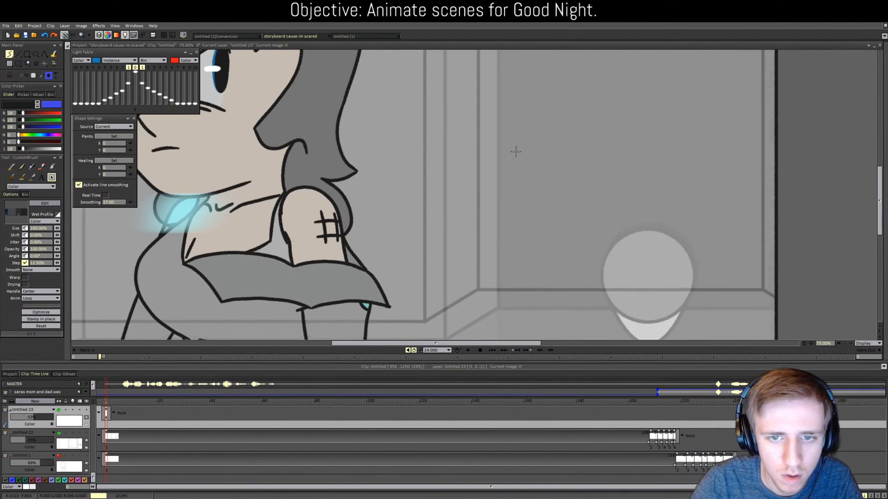
scroll(497, 142, up, 4)
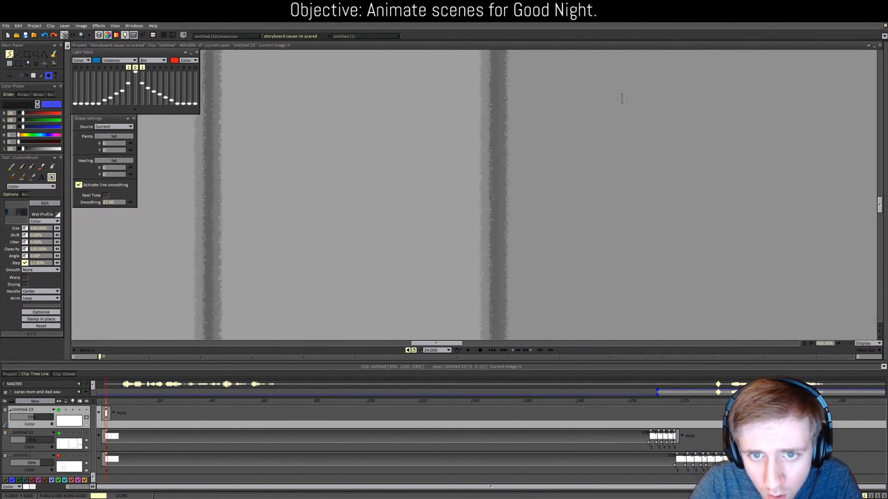
scroll(629, 64, down, 2)
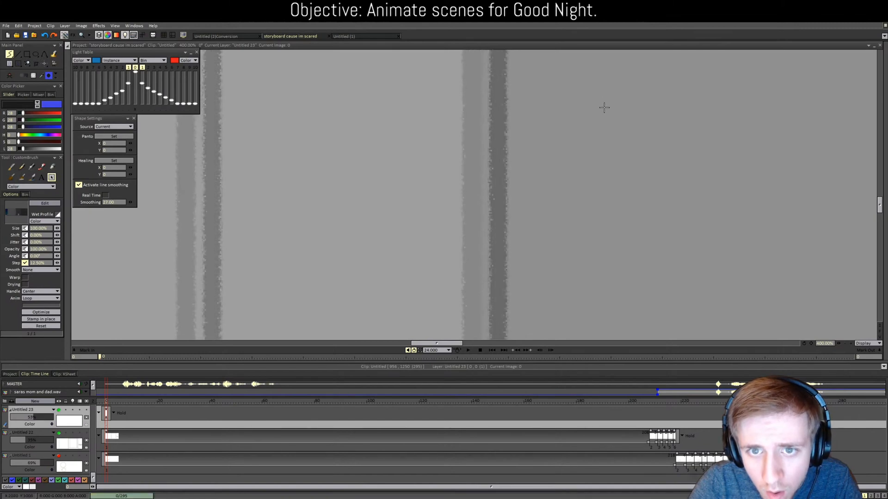
scroll(606, 117, down, 4)
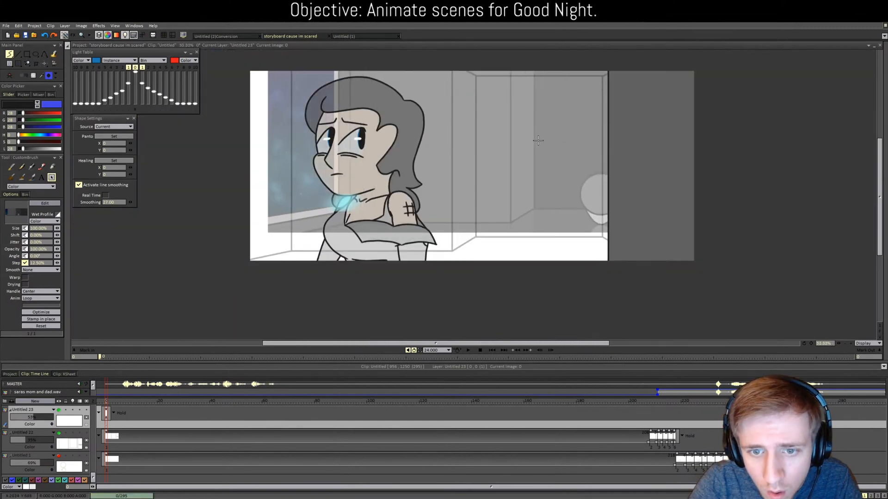
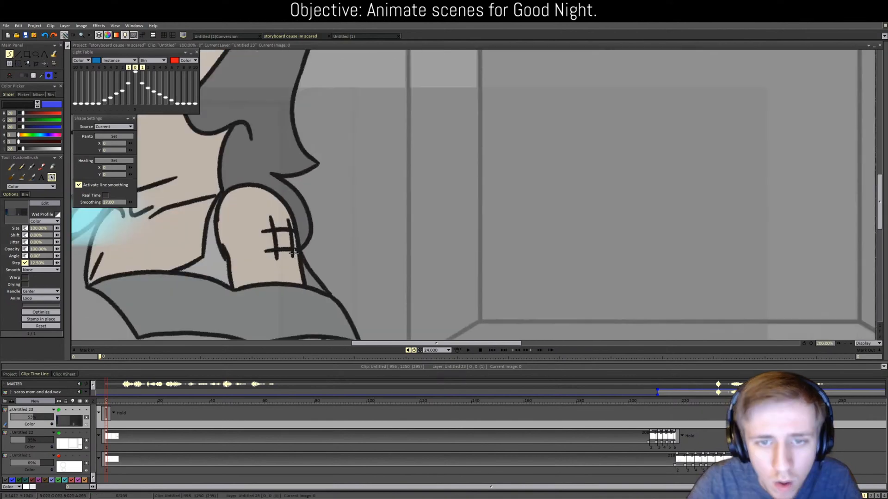
Step: Zoom around the scene, then scrub the timeline to frame 208, where the mother's eyes are closed
scroll(424, 144, up, 3)
scroll(479, 161, down, 3)
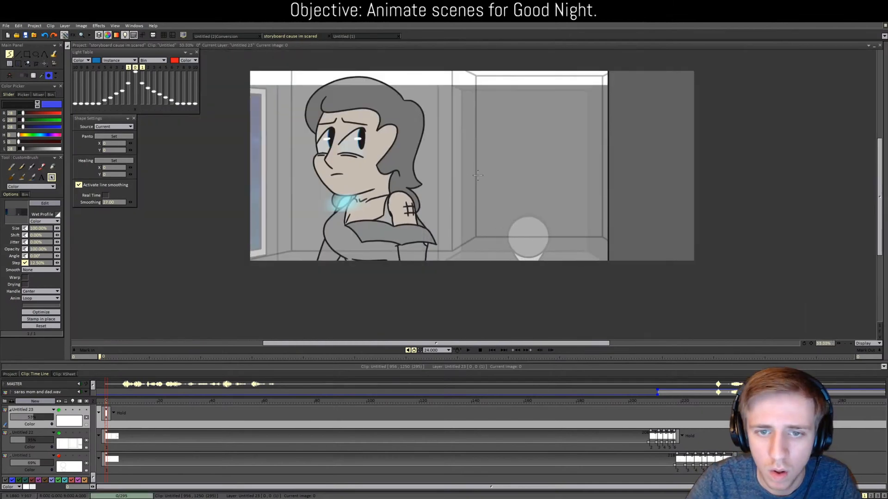
scroll(481, 164, up, 4)
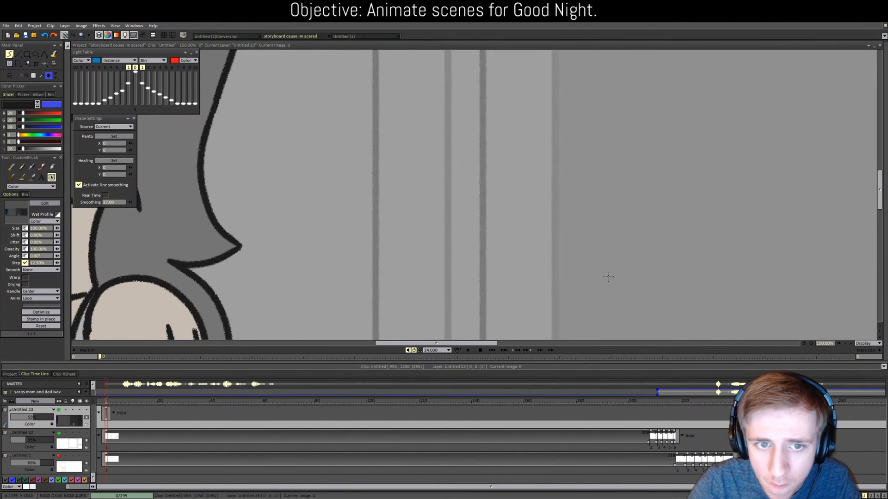
scroll(578, 284, down, 3)
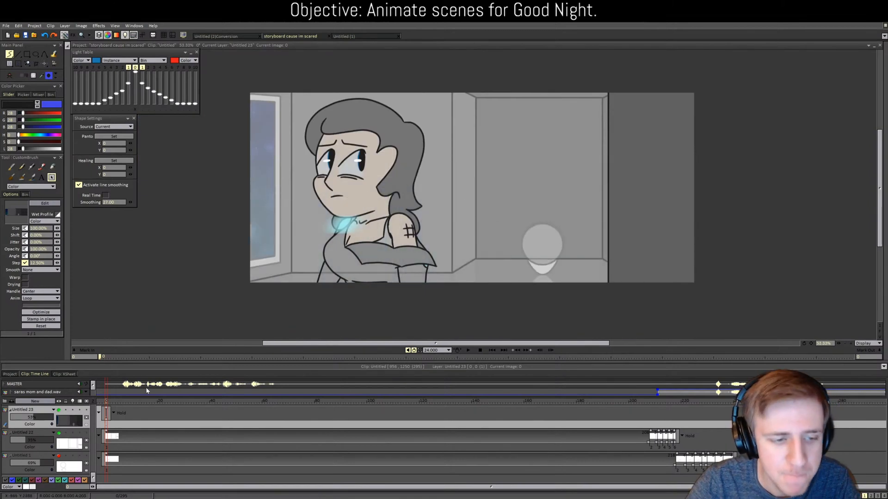
drag(111, 403, 650, 397)
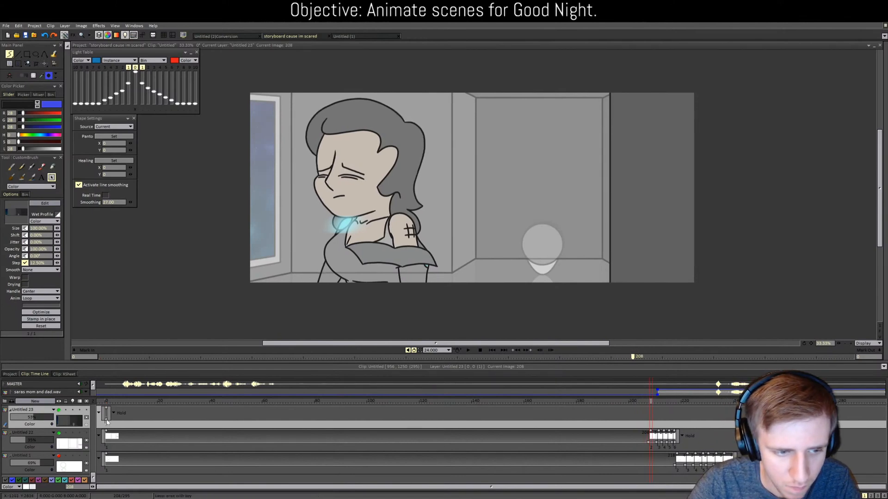
Step: Extend Untitled 23's exposure to frame 208, add an image there, and nudge it into alignment
drag(107, 421, 651, 404)
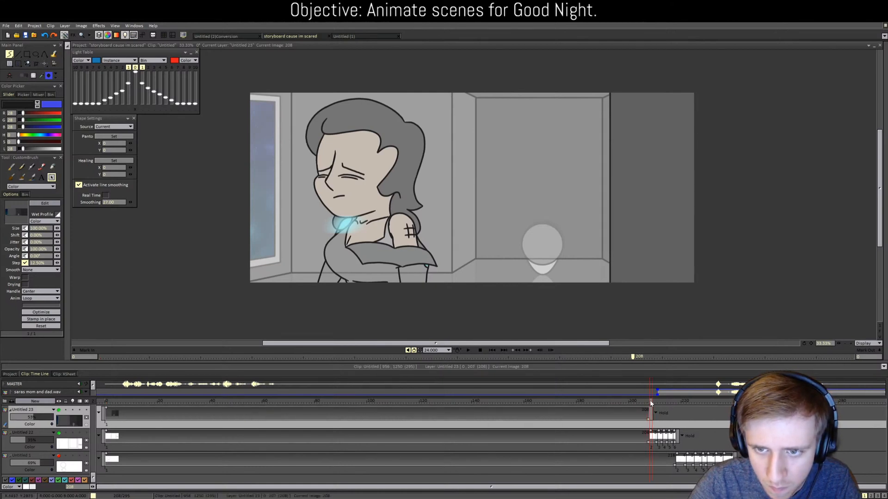
scroll(570, 285, up, 1)
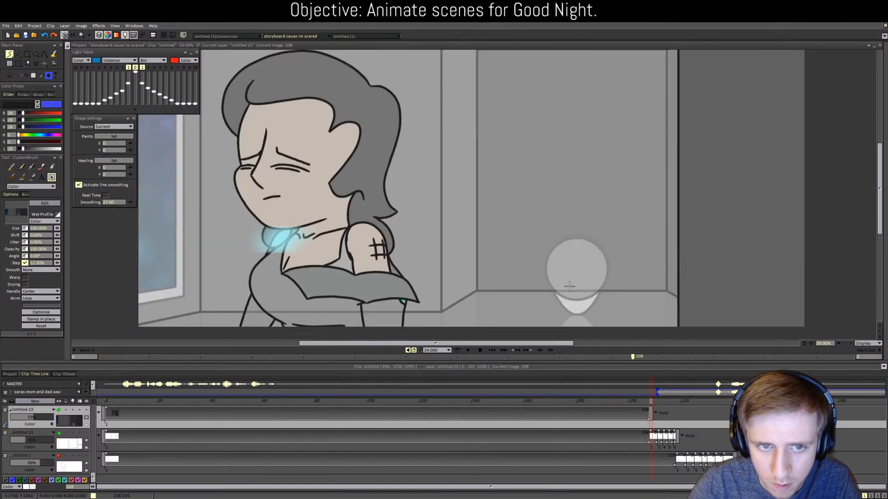
click(44, 64)
click(625, 228)
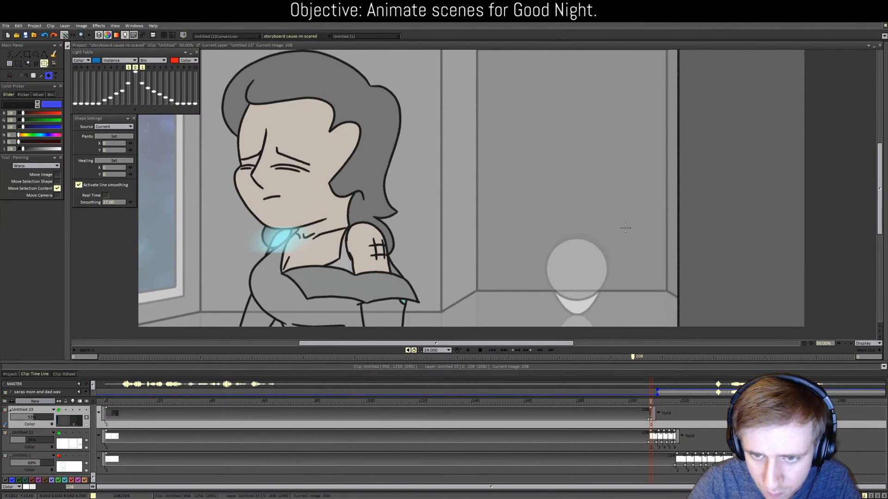
drag(625, 228, 625, 227)
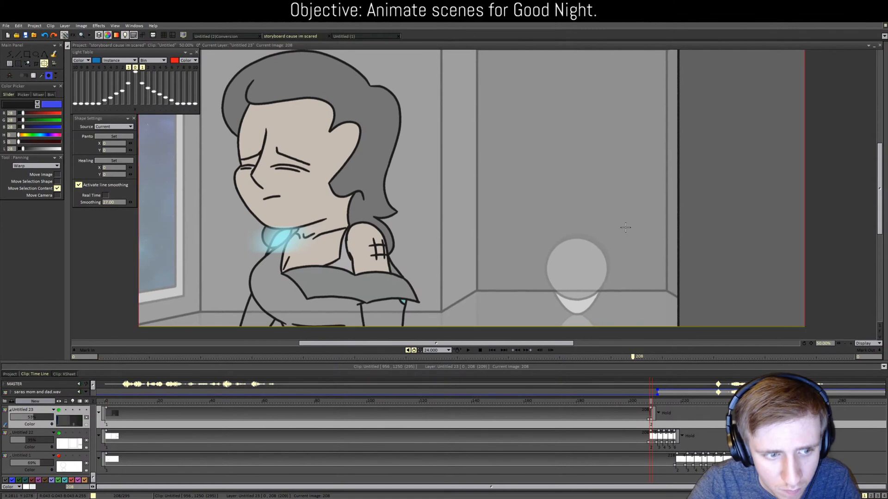
scroll(585, 245, up, 4)
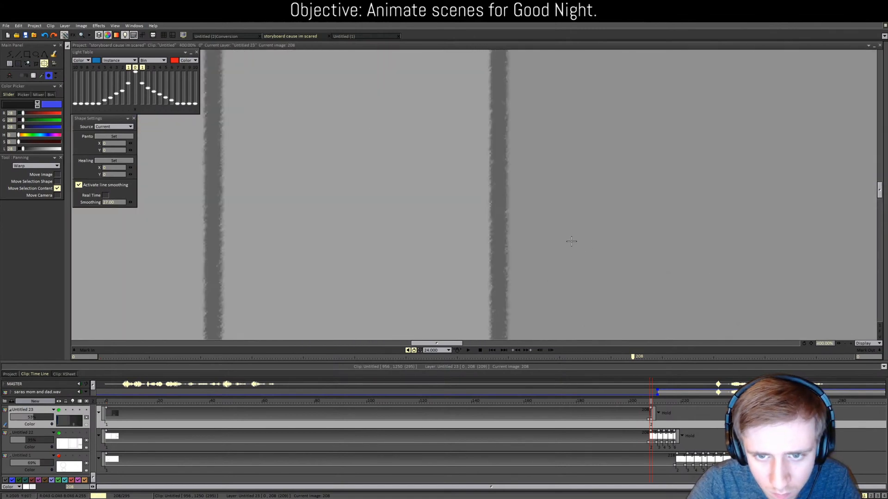
drag(650, 403, 651, 402)
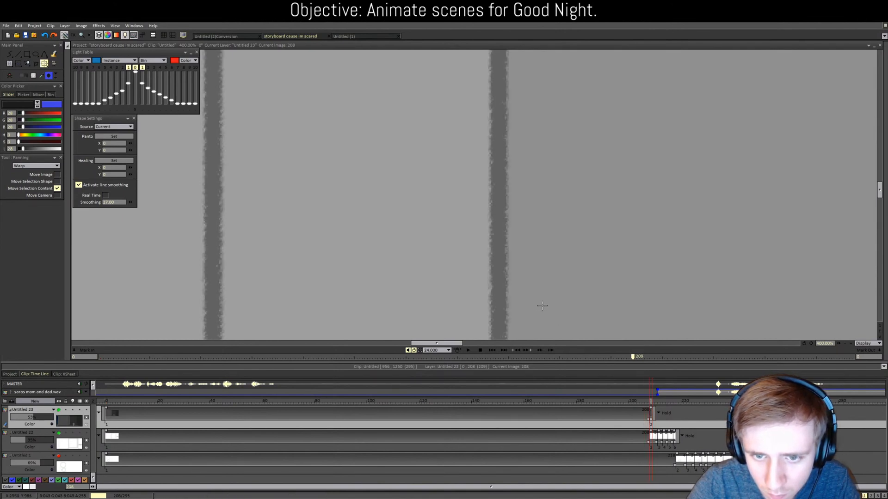
Step: Hide Untitled 22 and raise the room background layer Untitled 23 to 100% opacity
click(59, 433)
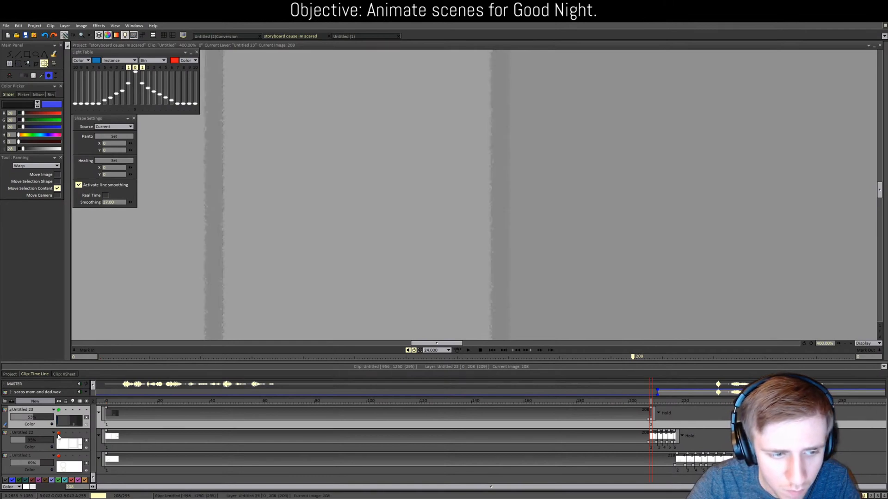
scroll(264, 283, down, 5)
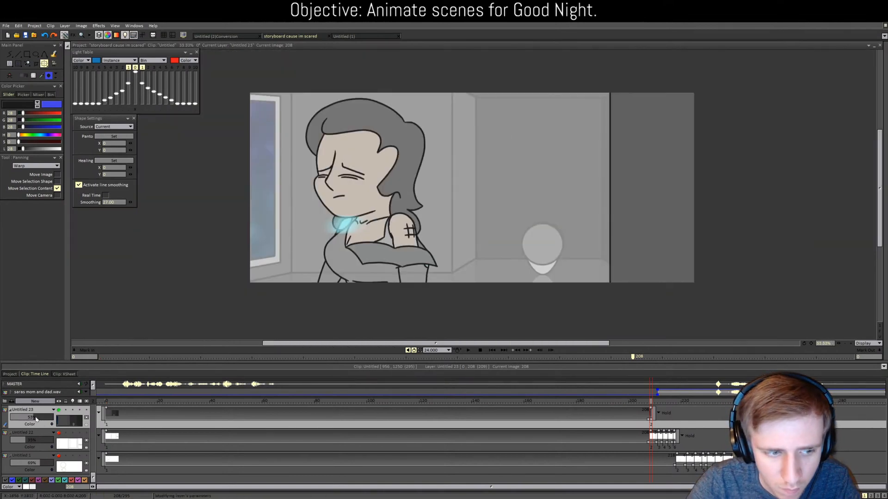
drag(36, 418, 60, 418)
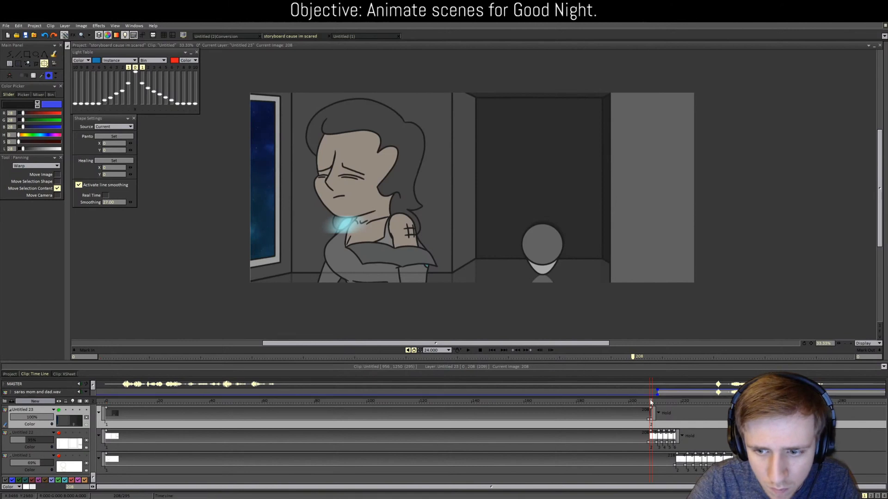
scroll(548, 281, up, 1)
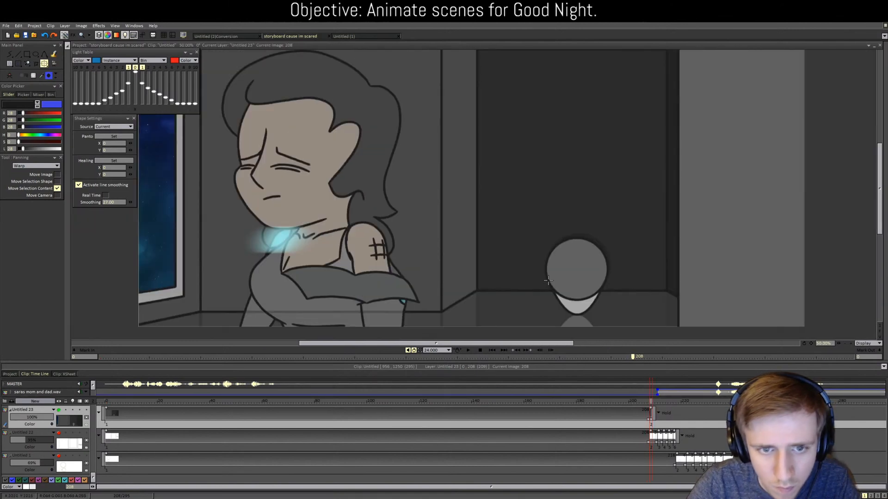
key(ctrl+z)
key(ctrl+z)
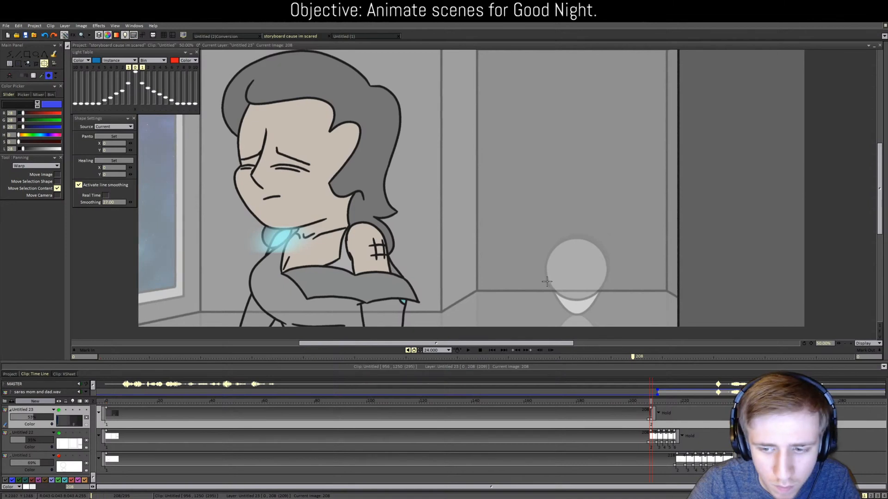
click(59, 434)
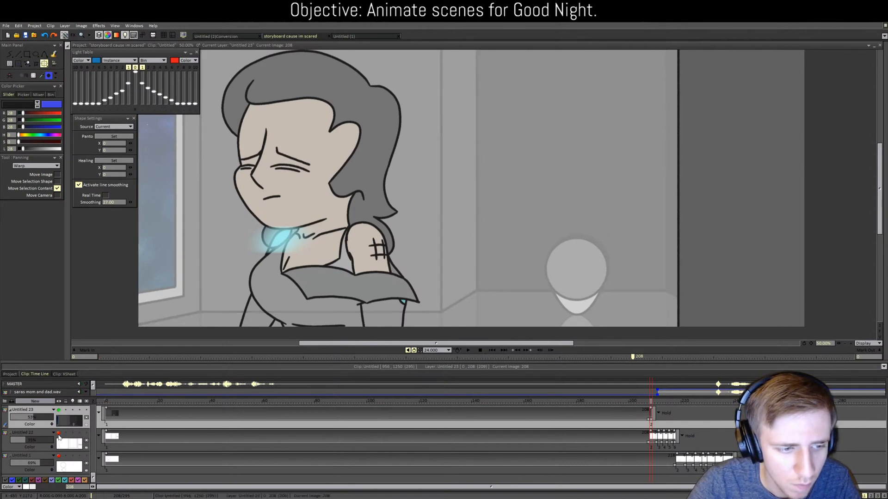
drag(38, 439, 80, 447)
key(ctrl+z)
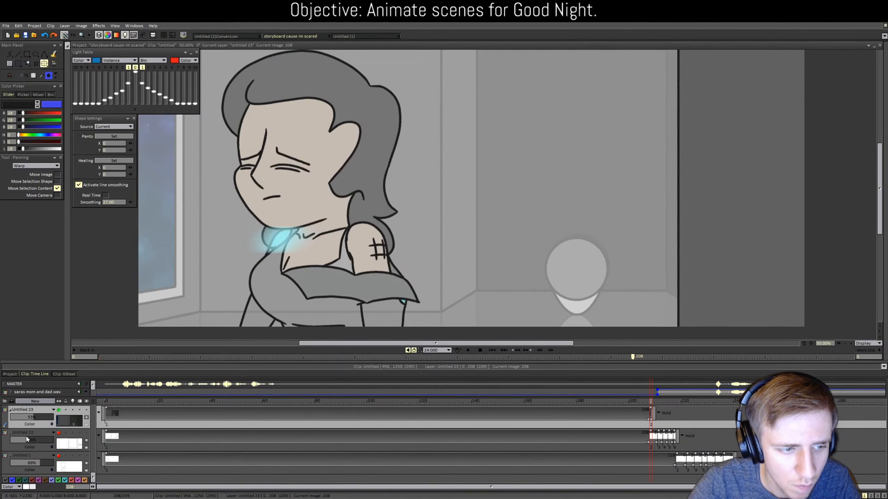
drag(40, 417, 176, 414)
scroll(308, 259, down, 2)
scroll(500, 278, up, 3)
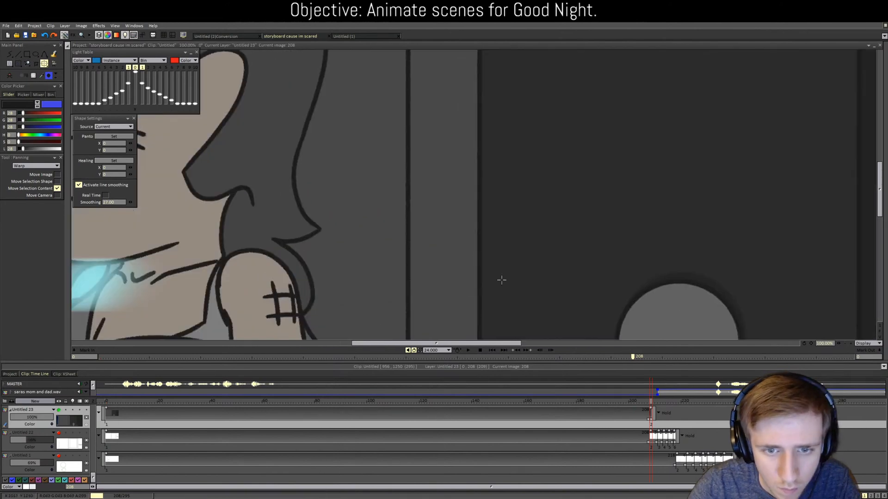
scroll(498, 275, up, 1)
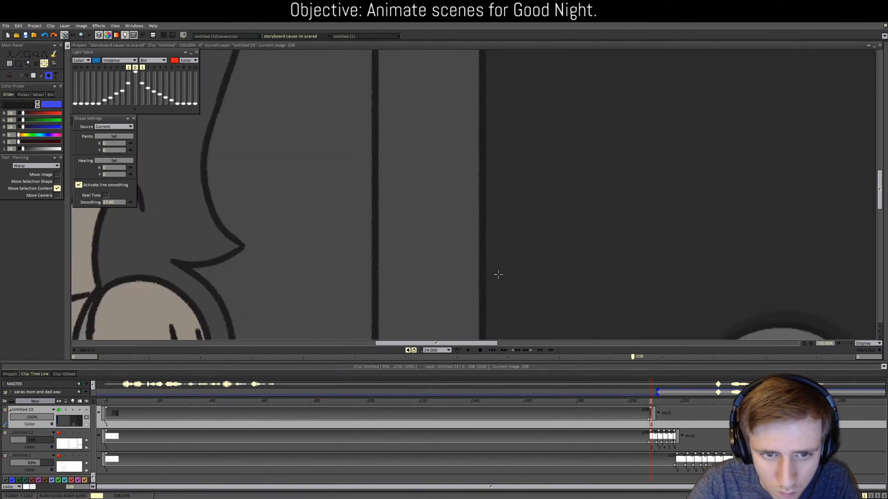
scroll(497, 275, down, 4)
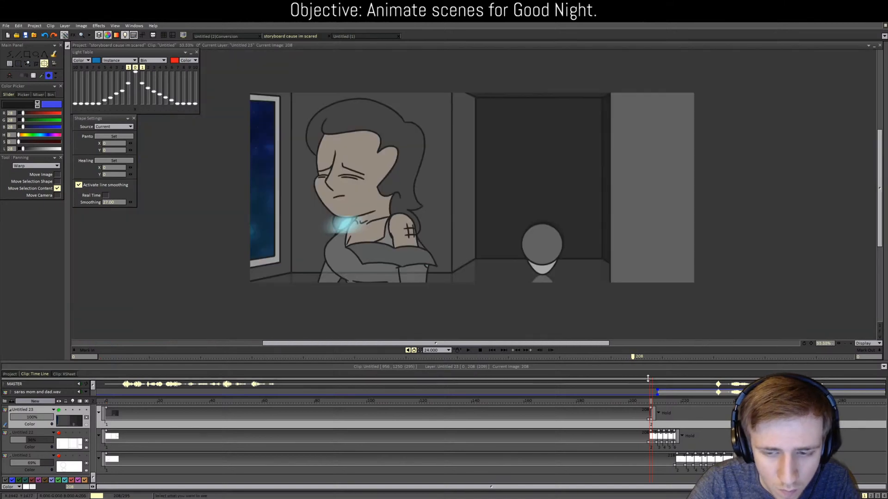
Step: Scrub to frame 210, recentre the view, review frames 202–212 and undo the last background shift
drag(651, 404, 659, 404)
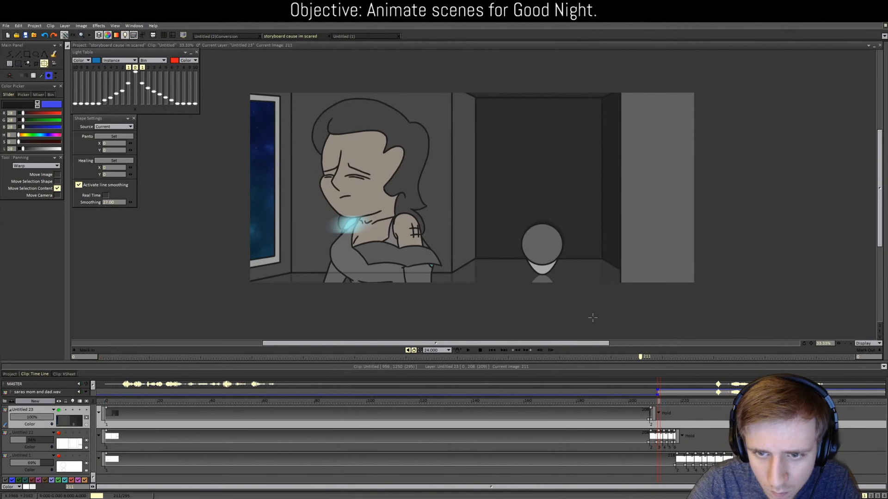
scroll(590, 297, up, 2)
drag(591, 297, 565, 296)
scroll(565, 296, down, 3)
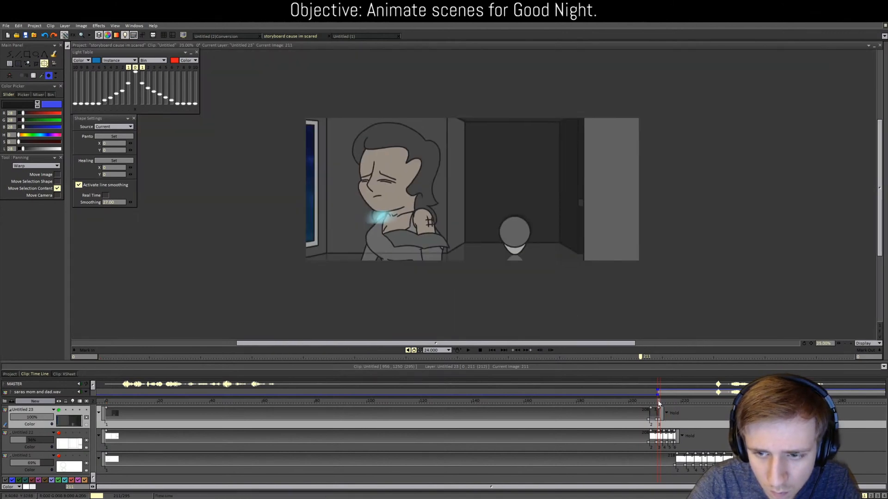
mouse_move(659, 404)
mouse_down()
mouse_move(635, 399)
mouse_move(661, 401)
mouse_up()
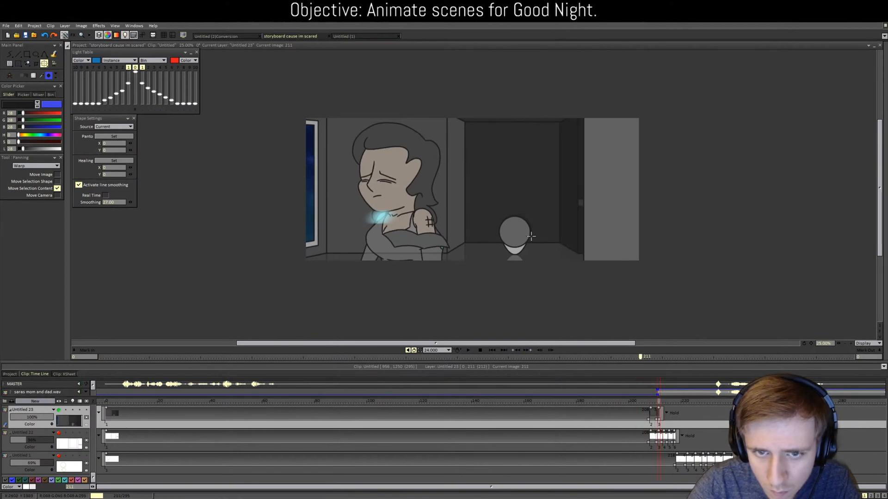
key(ctrl+z)
Step: Slide the room background left on the frames around 213, comparing neighbouring frames
drag(531, 236, 526, 236)
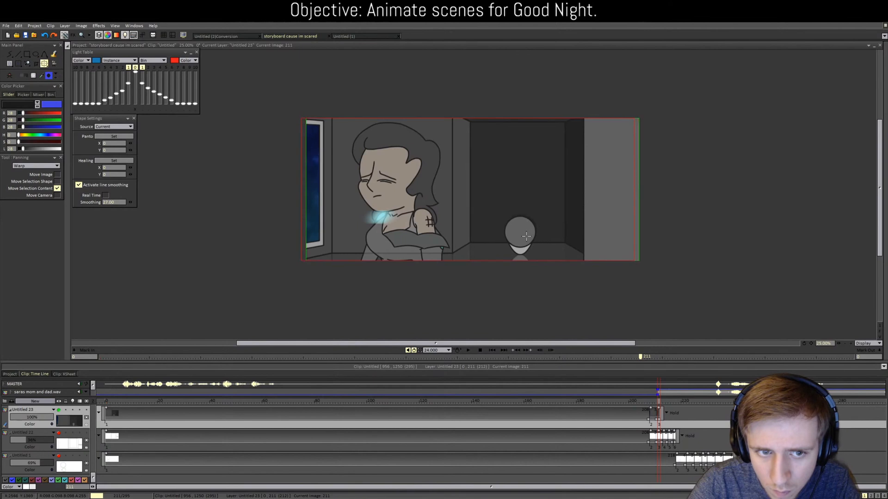
mouse_move(660, 406)
mouse_down()
mouse_move(648, 403)
mouse_move(665, 403)
mouse_up()
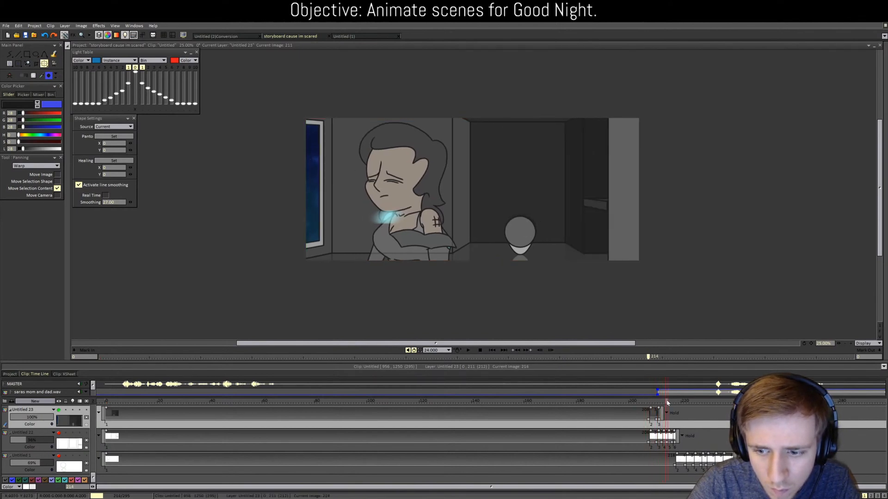
drag(510, 236, 488, 235)
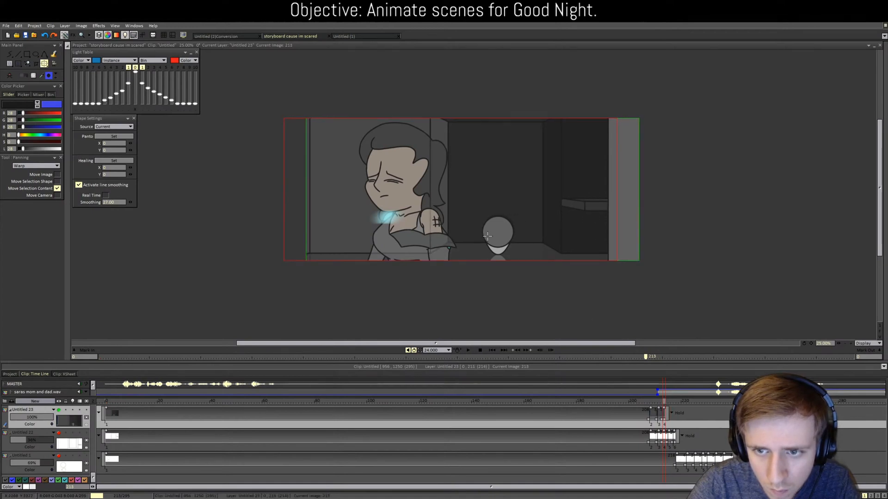
click(668, 404)
mouse_move(669, 403)
mouse_down()
mouse_move(655, 398)
mouse_move(663, 399)
mouse_up()
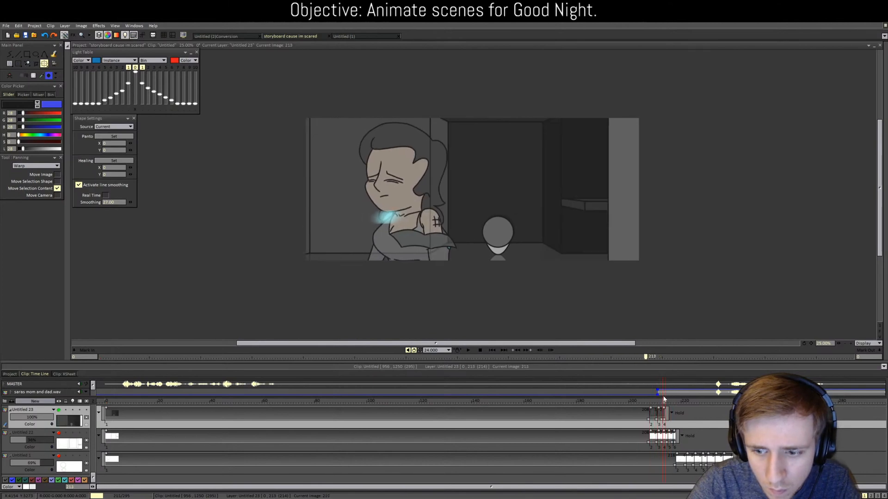
scroll(572, 283, up, 2)
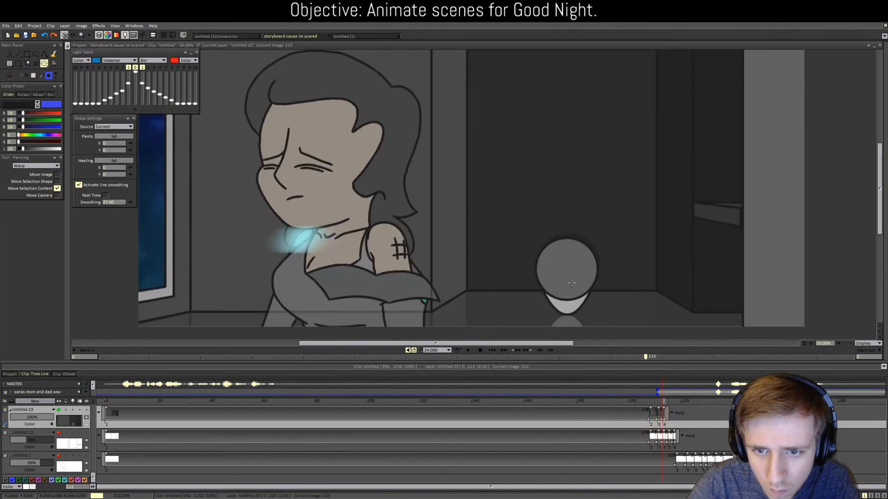
drag(572, 283, 555, 282)
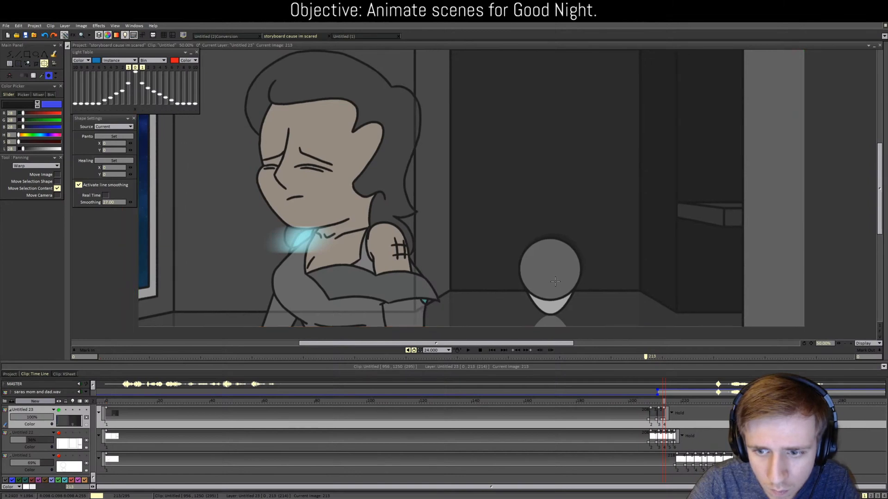
mouse_move(663, 404)
mouse_down()
mouse_move(647, 402)
mouse_move(661, 402)
mouse_up()
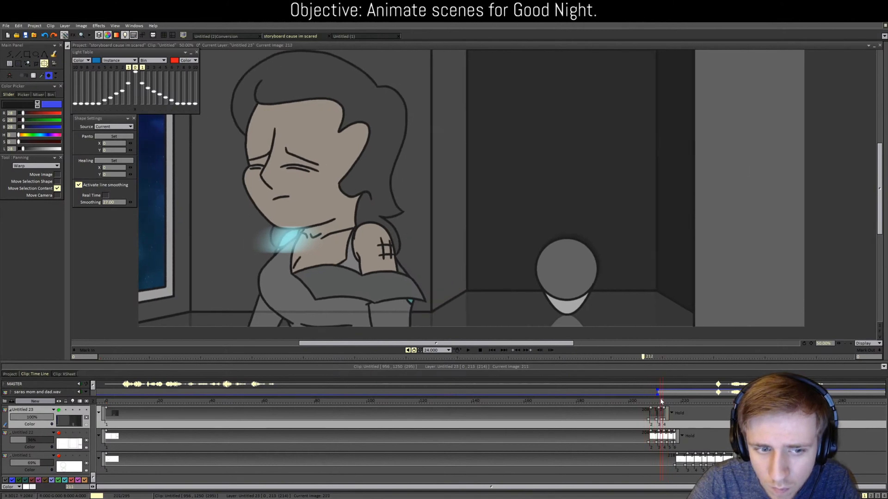
scroll(515, 273, down, 3)
Step: Play the clip from the start, stop it, and adjust the layer panel view
click(468, 350)
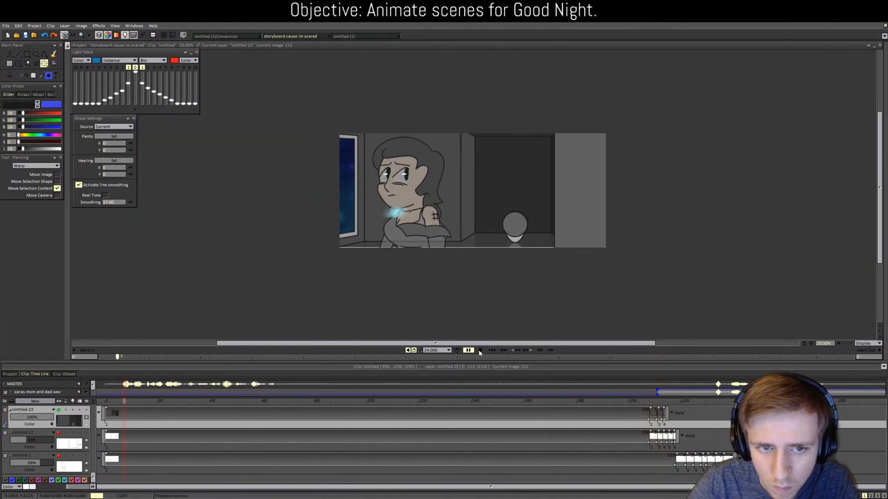
click(480, 350)
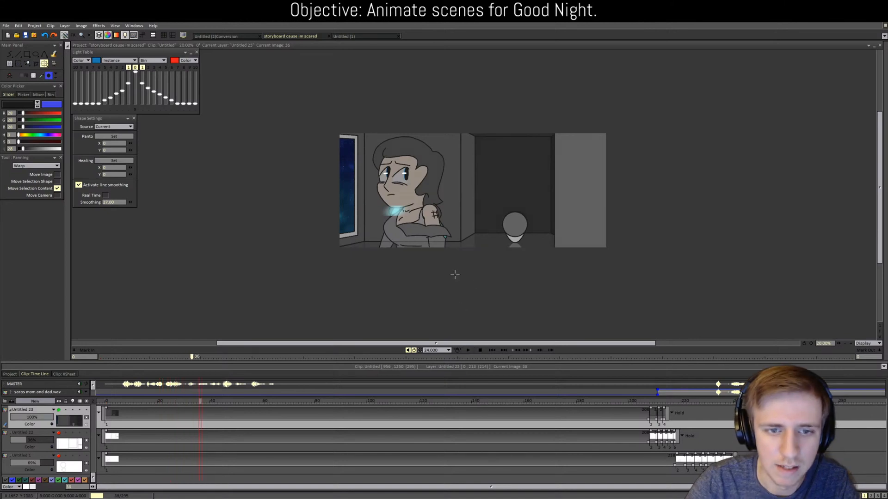
scroll(471, 282, up, 5)
drag(878, 174, 876, 235)
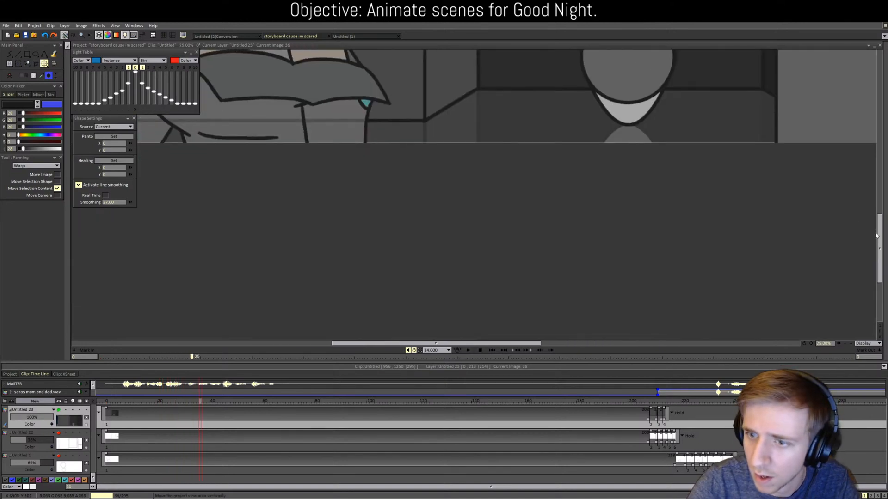
scroll(576, 145, up, 3)
scroll(666, 179, down, 1)
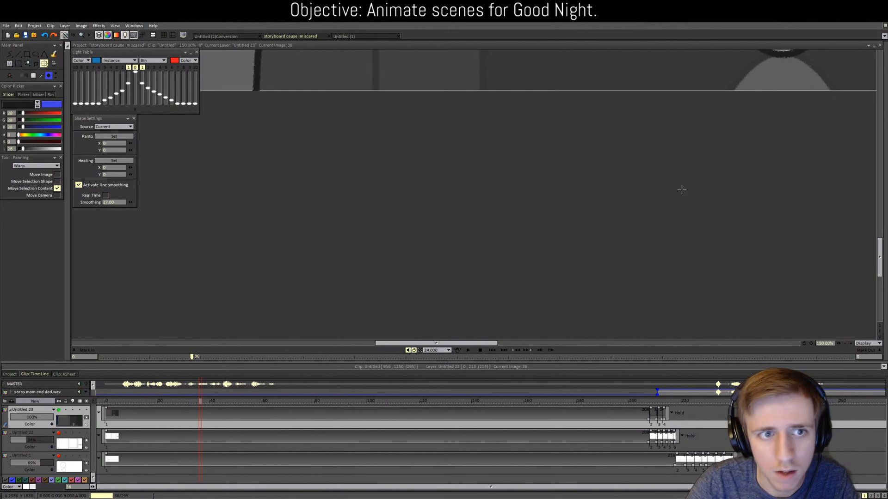
scroll(680, 190, down, 2)
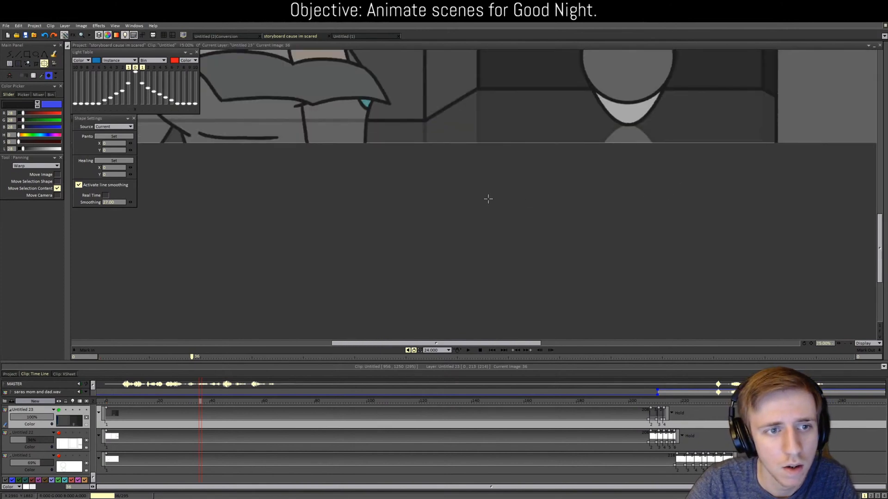
drag(877, 236, 877, 198)
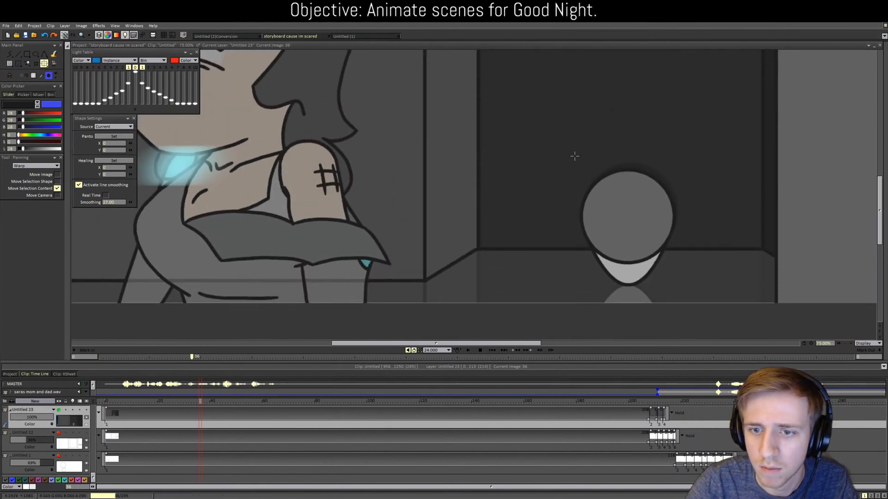
Step: Undo back to a single-frame Untitled 23 at 100% opacity, with Untitled 22 hidden
key(ctrl+Right)
key(ctrl+Right)
key(ctrl+Right)
key(Delete)
key(Left)
key(Left)
key(Left)
key(Left)
key(Left)
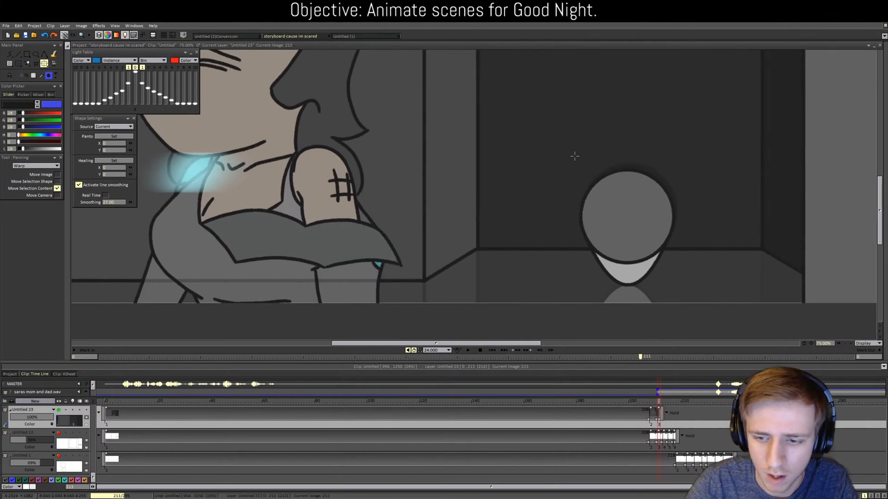
key(ctrl+z)
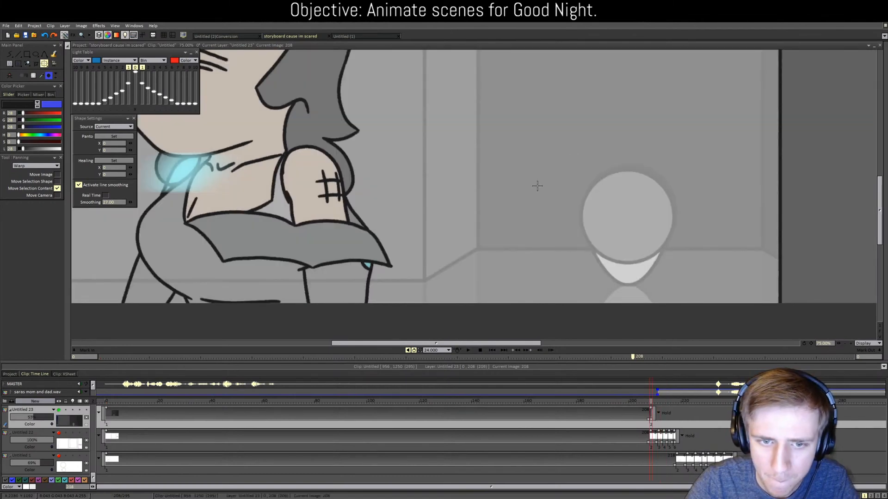
key(ctrl+z)
key(ctrl+z)
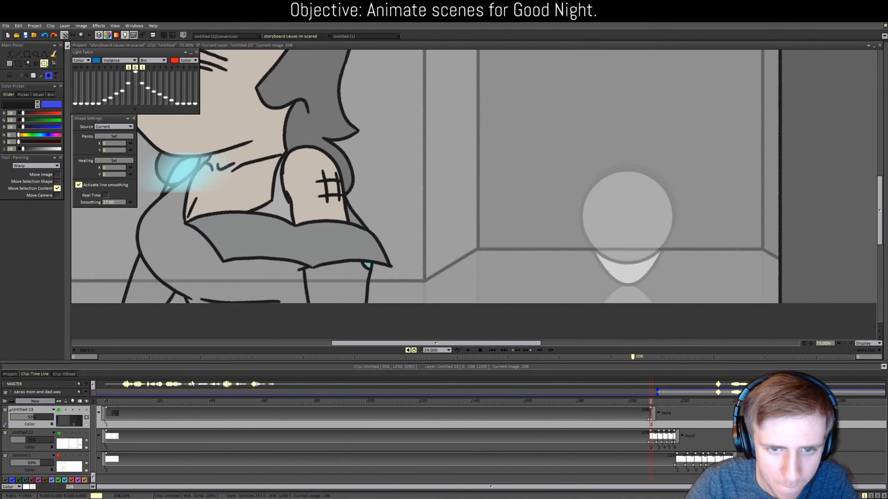
key(ctrl+z)
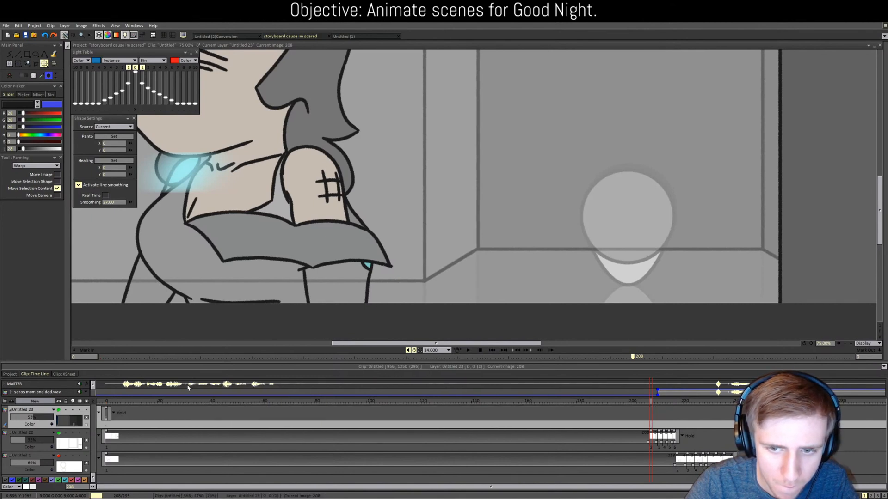
key(ctrl+z)
key(ctrl+z)
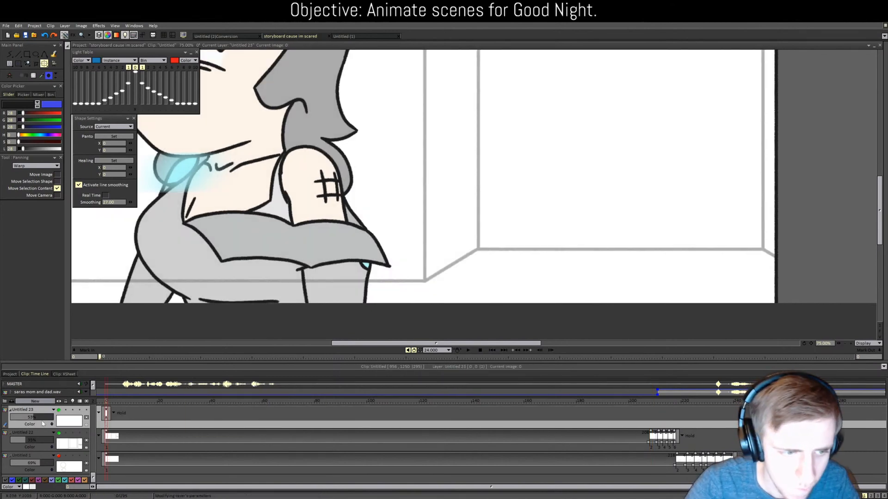
drag(40, 419, 67, 429)
click(59, 433)
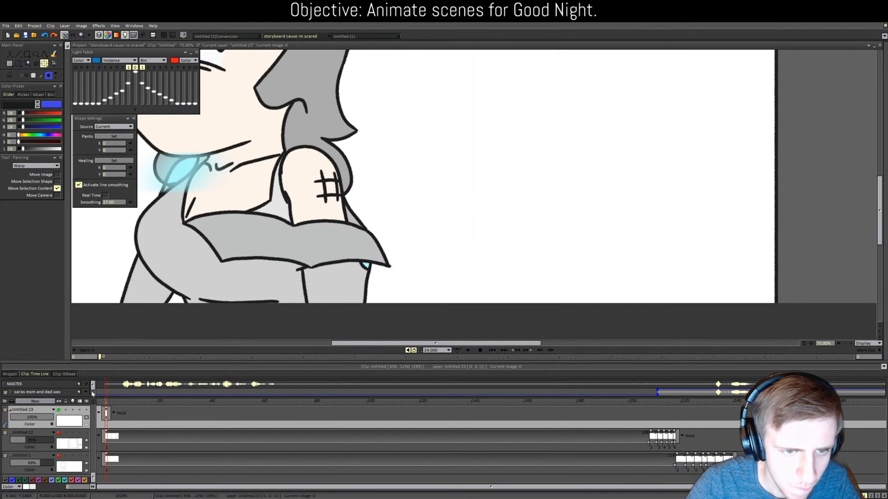
Step: Stamp the gray perspective room in place on the first frame with the CustomBrush
scroll(388, 208, down, 3)
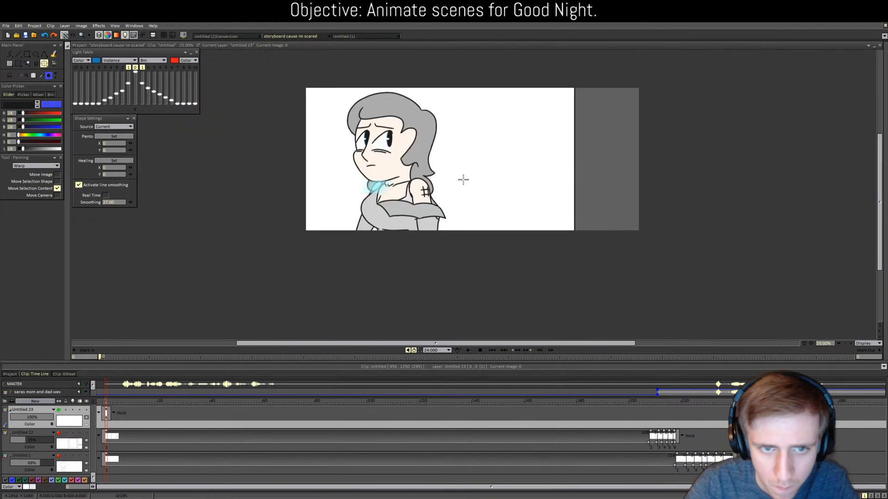
click(10, 54)
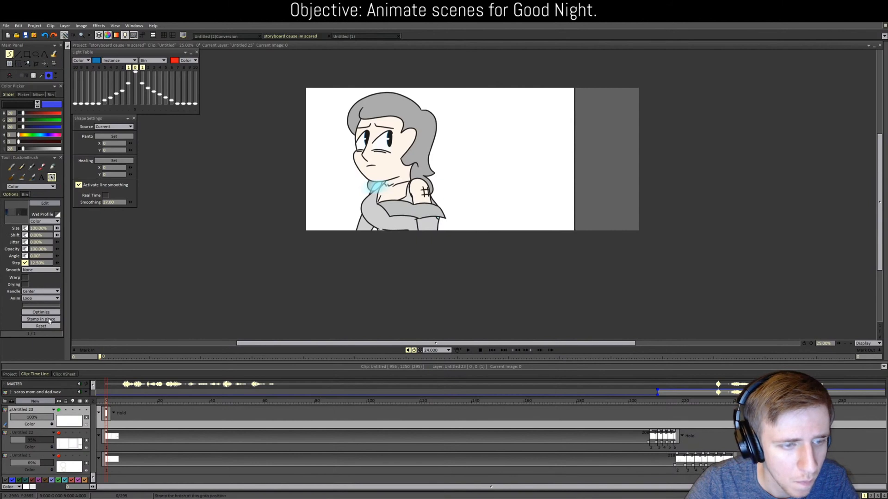
click(49, 320)
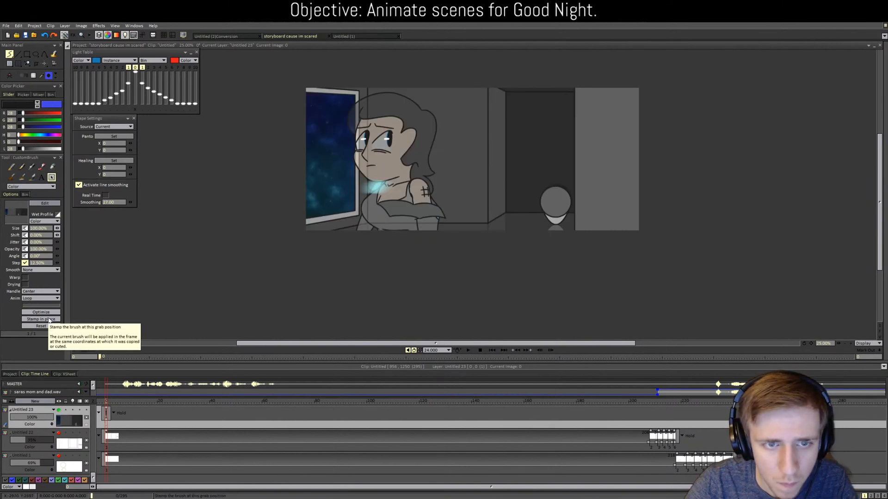
scroll(279, 253, up, 2)
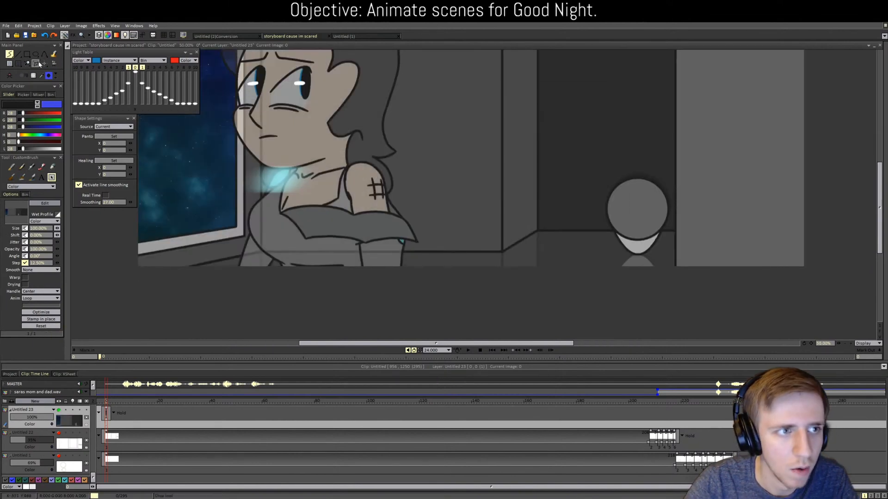
click(44, 64)
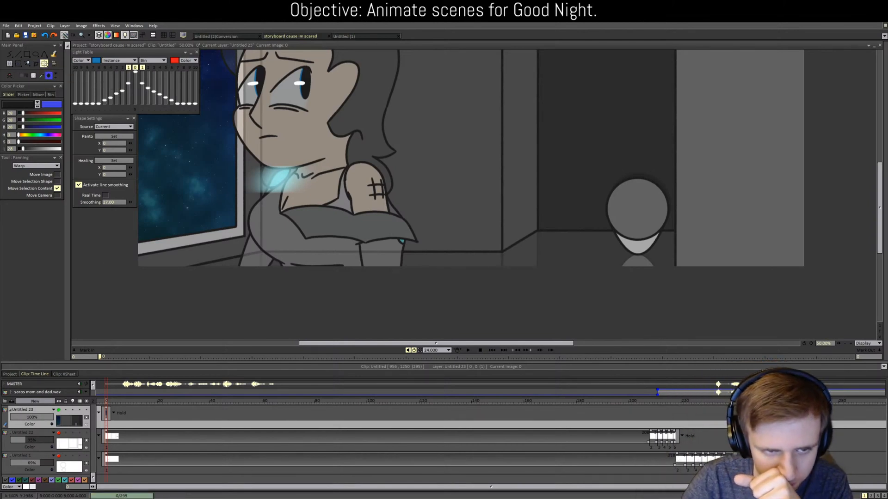
scroll(553, 212, up, 2)
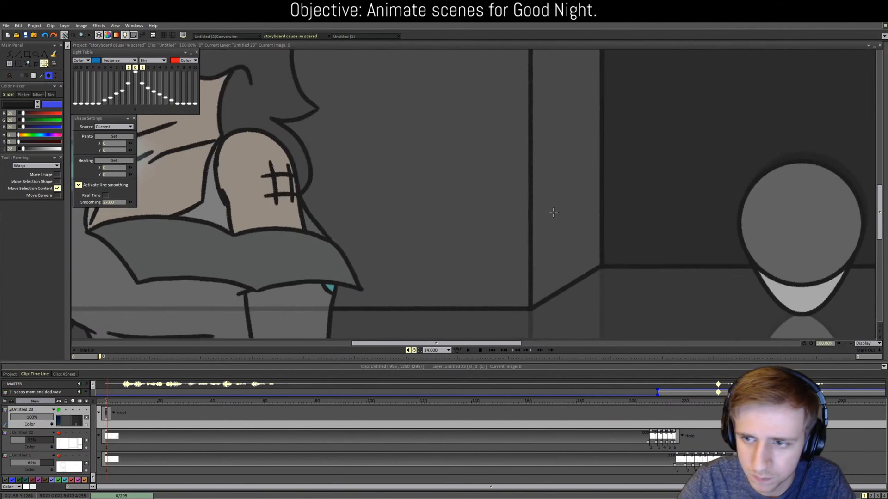
drag(407, 344, 439, 344)
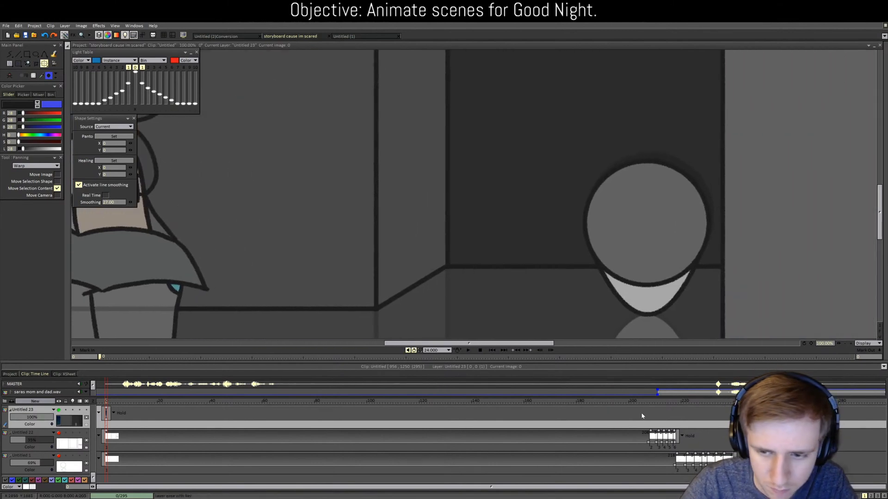
Step: Pan the room background left on frames 208, 211 and 213, then move to frame 215
click(648, 404)
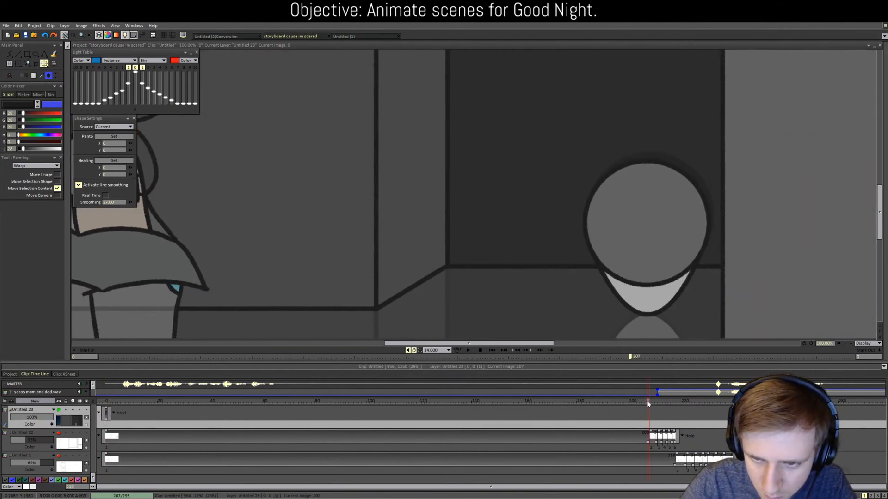
click(650, 403)
drag(611, 303, 610, 303)
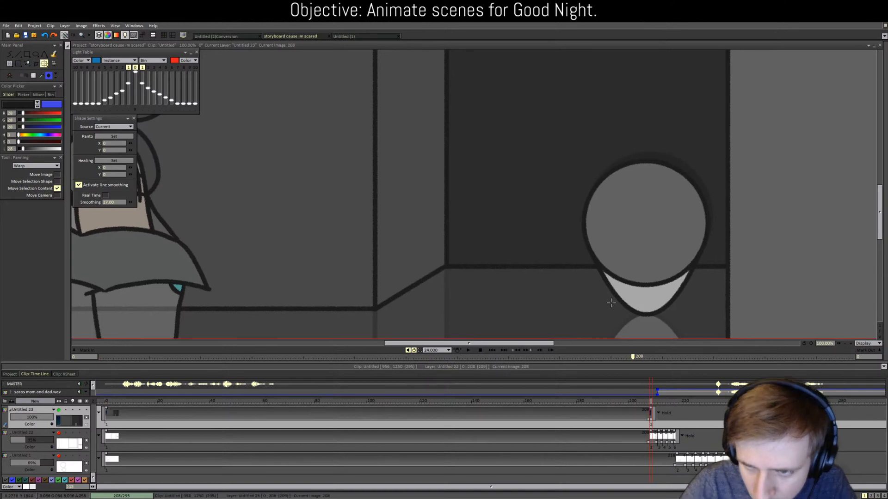
click(658, 403)
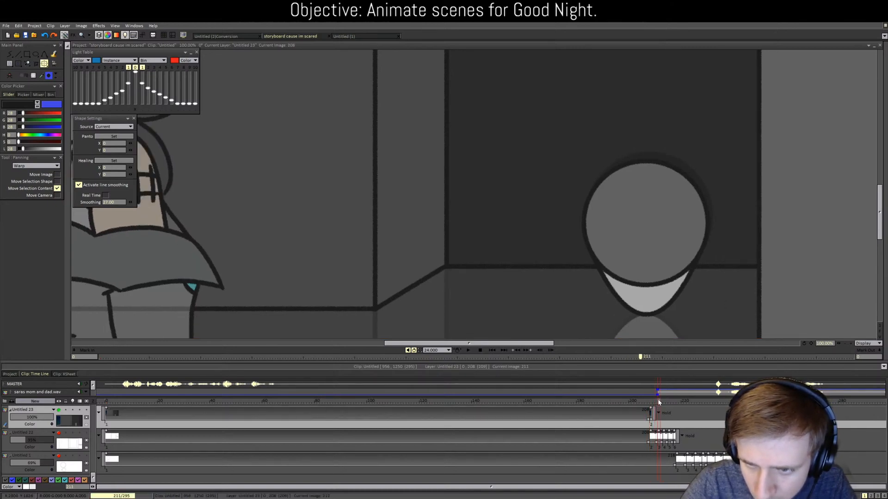
drag(620, 309, 528, 307)
click(664, 403)
scroll(528, 307, down, 3)
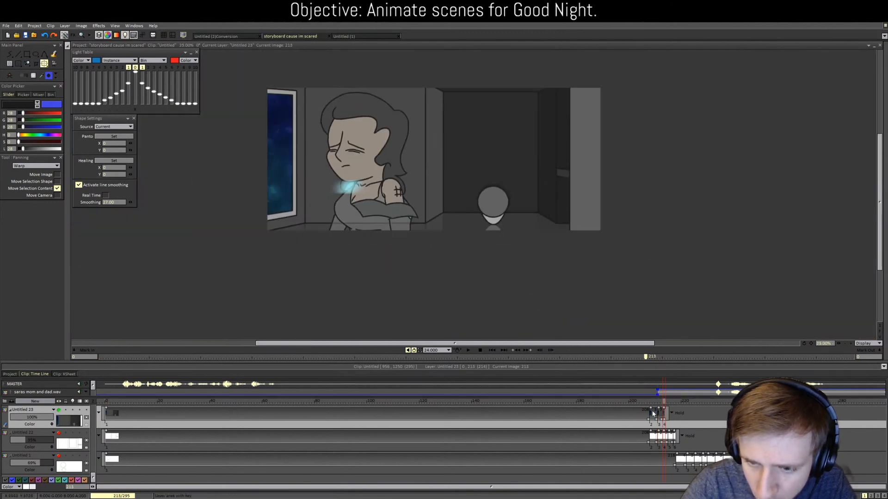
click(668, 401)
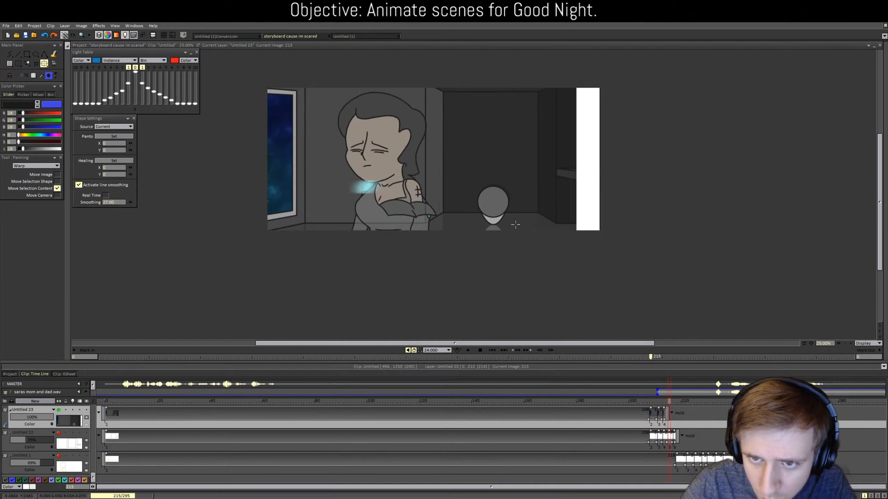
click(10, 54)
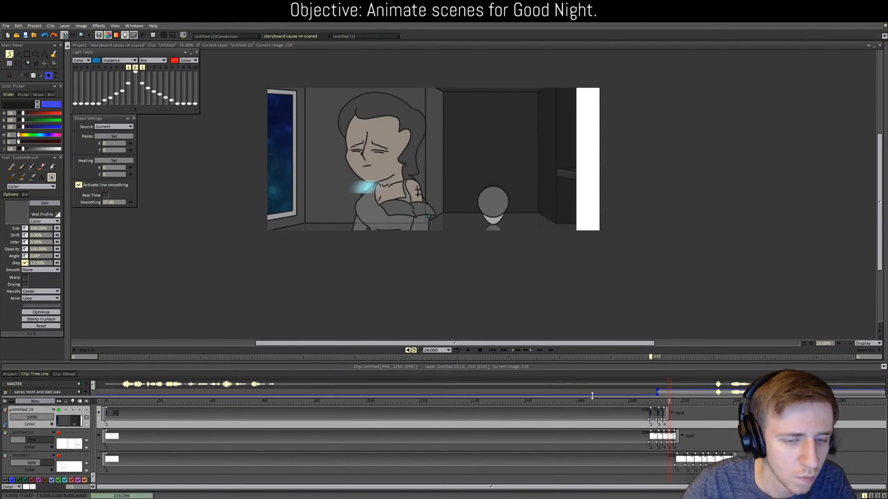
Step: Stamp the room background custom brush on frame 215 and review frames 209–215
click(665, 405)
mouse_move(665, 404)
mouse_down()
mouse_move(653, 403)
mouse_move(669, 403)
mouse_up()
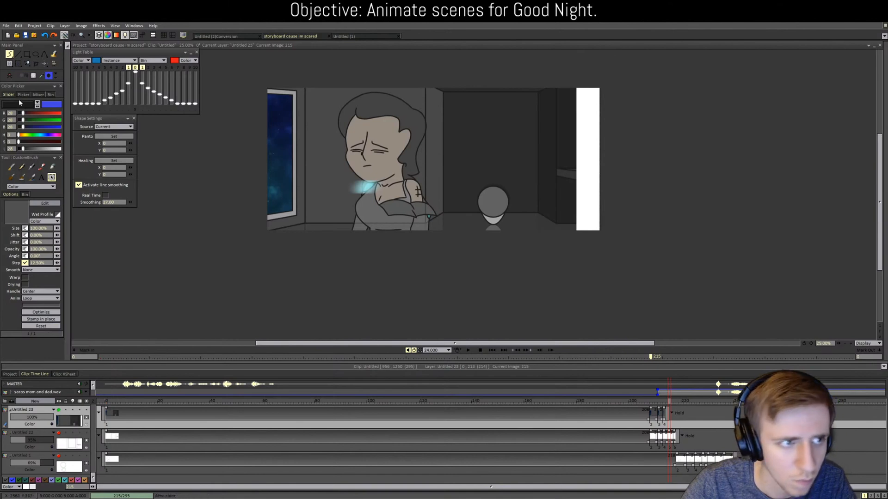
key(ctrl+v)
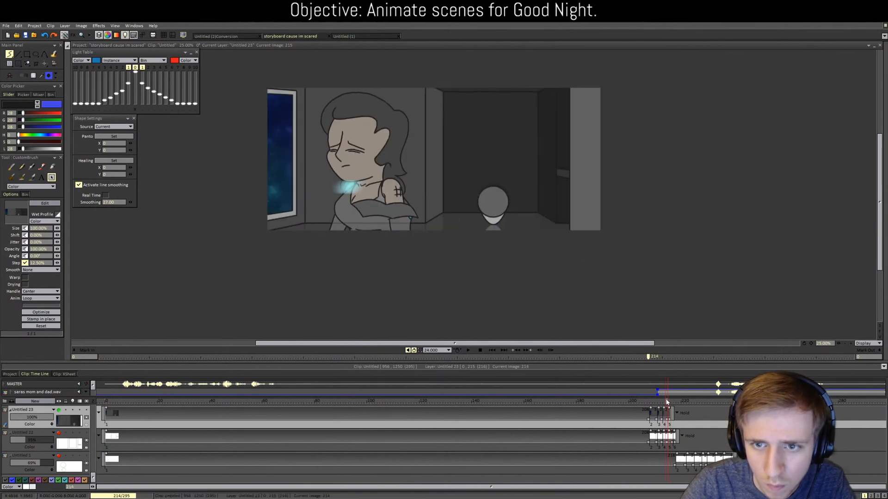
mouse_move(669, 401)
mouse_down()
mouse_move(654, 398)
mouse_move(670, 400)
mouse_up()
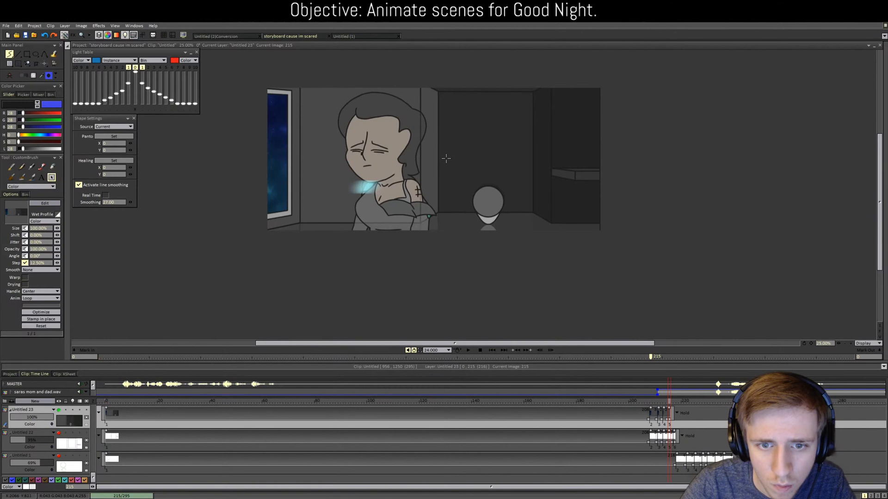
click(667, 403)
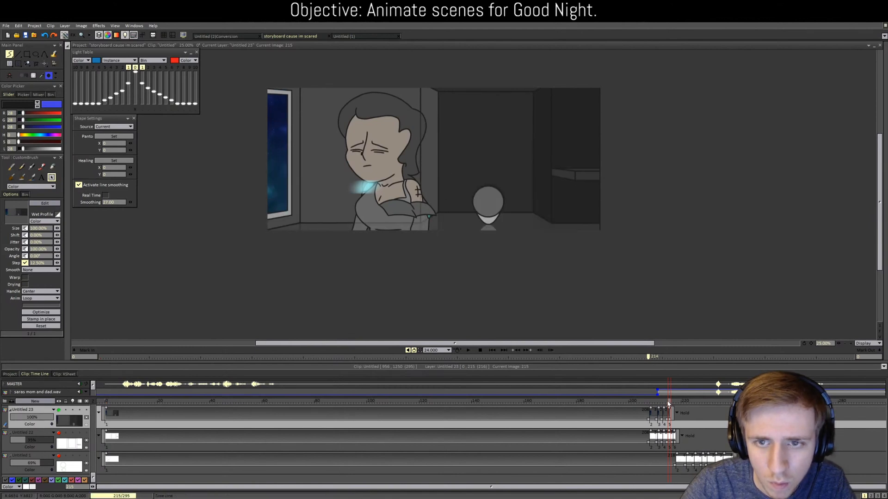
mouse_move(668, 403)
mouse_down()
mouse_move(653, 399)
mouse_move(664, 399)
mouse_up()
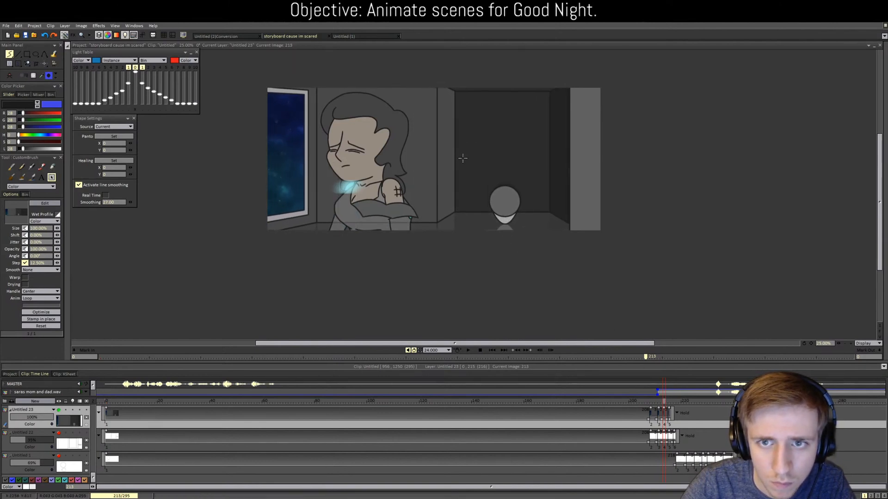
drag(664, 404, 668, 404)
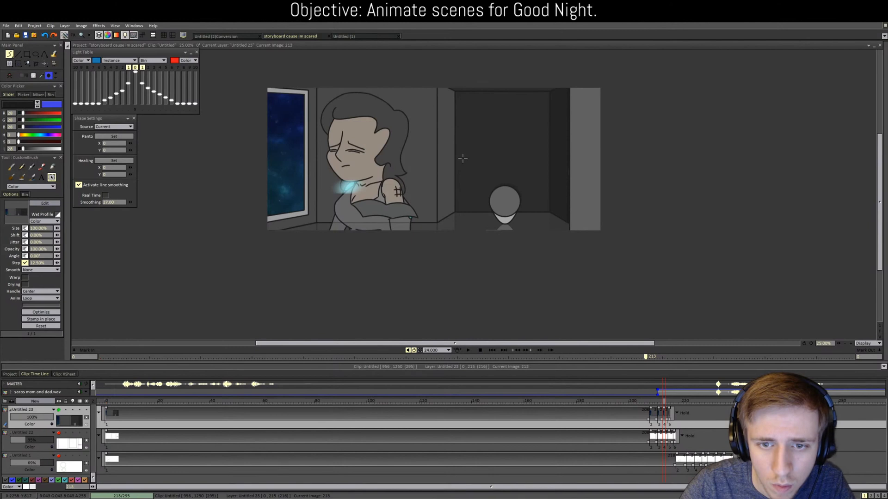
click(662, 402)
mouse_move(663, 402)
mouse_down()
mouse_move(677, 401)
mouse_move(647, 400)
mouse_move(664, 399)
mouse_up()
scroll(610, 216, up, 1)
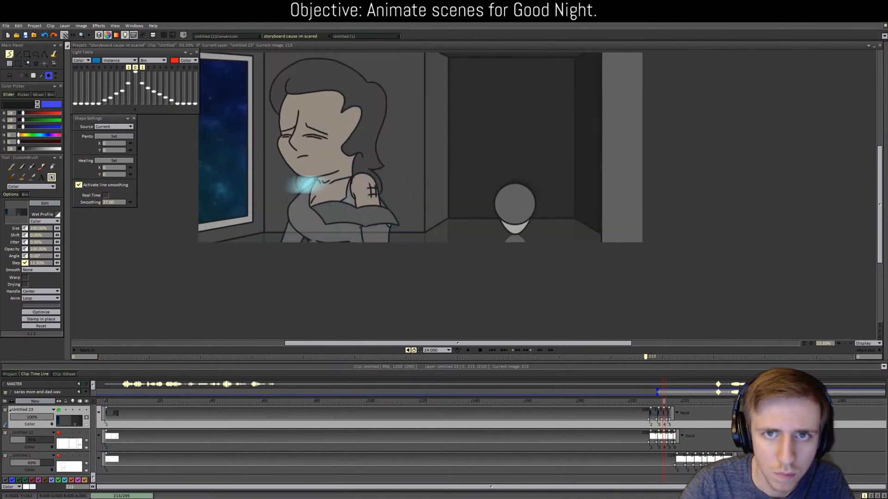
Step: Zoom in and look back through frames 205 to 213
drag(879, 206, 879, 185)
scroll(659, 201, up, 1)
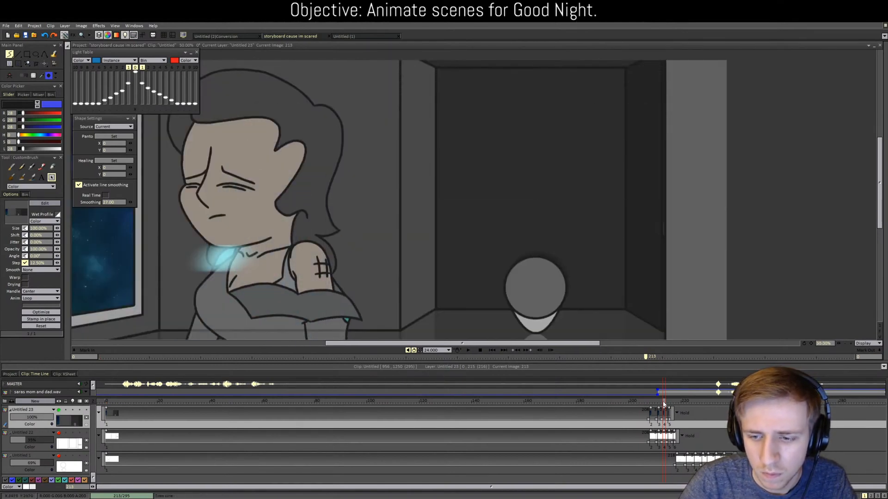
mouse_move(664, 404)
mouse_down()
mouse_move(641, 402)
mouse_move(674, 401)
mouse_up()
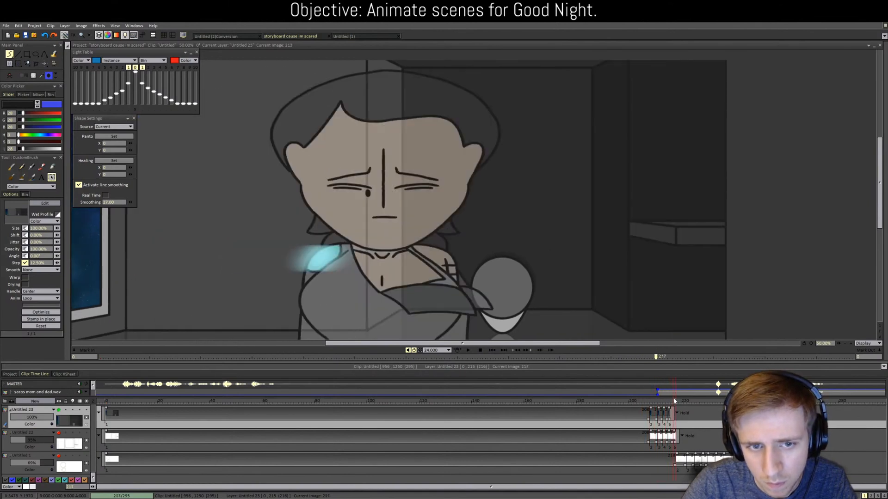
scroll(437, 198, down, 4)
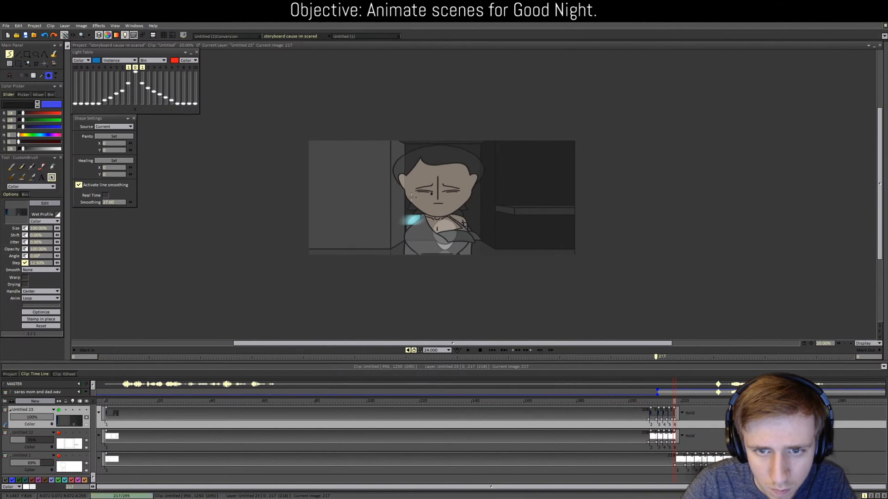
scroll(411, 197, up, 2)
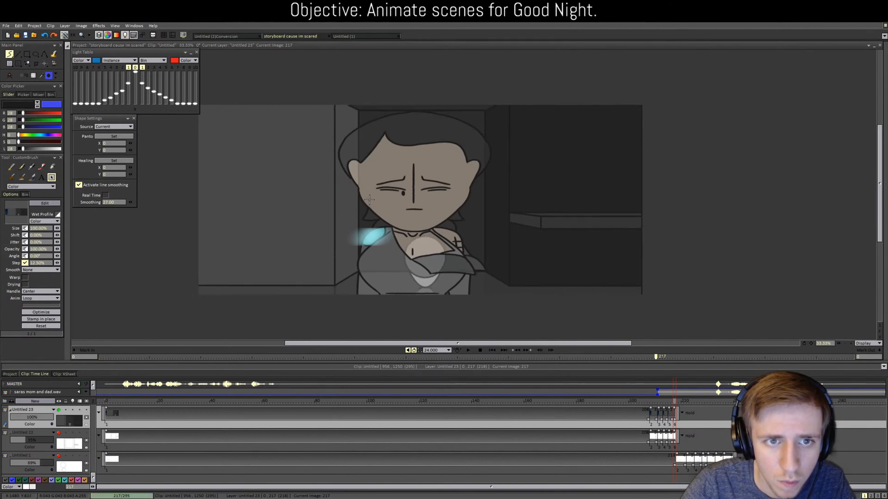
Step: Review frames 208–217, then erase the room background from frame 217 with a large brush
click(665, 402)
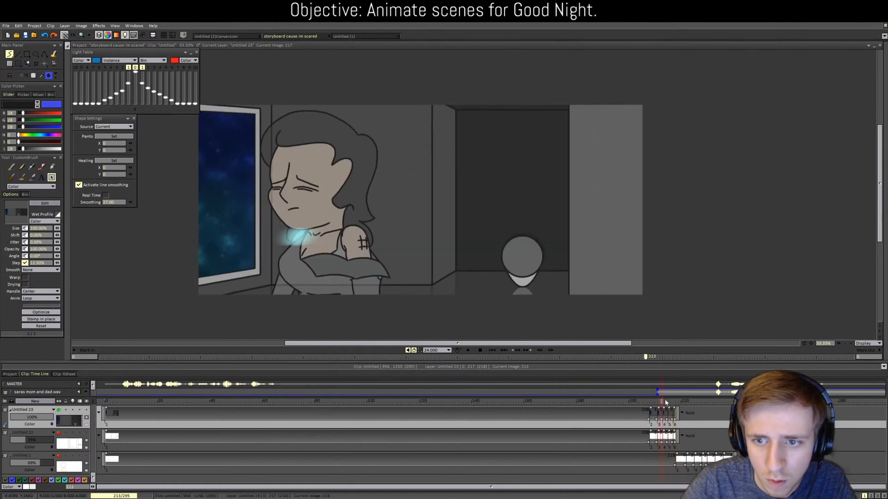
mouse_move(665, 402)
mouse_down()
mouse_move(687, 402)
mouse_move(655, 397)
mouse_move(672, 399)
mouse_up()
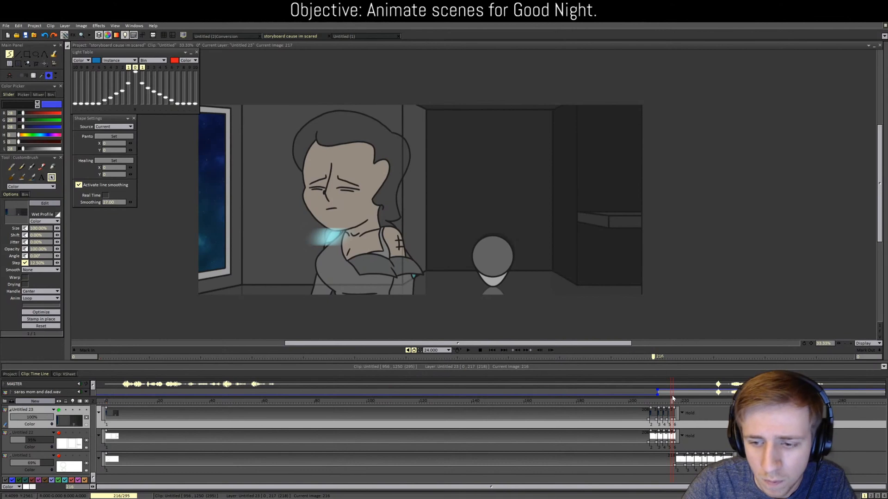
drag(672, 398, 675, 398)
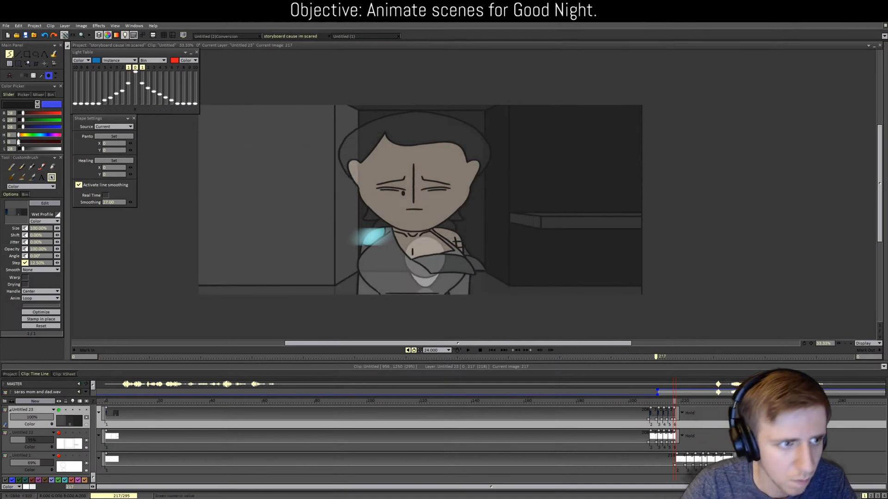
click(22, 167)
mouse_move(203, 138)
mouse_down()
mouse_move(737, 120)
mouse_move(139, 217)
mouse_move(761, 159)
mouse_move(313, 200)
mouse_move(82, 277)
mouse_move(224, 303)
mouse_move(604, 276)
mouse_move(587, 317)
mouse_up()
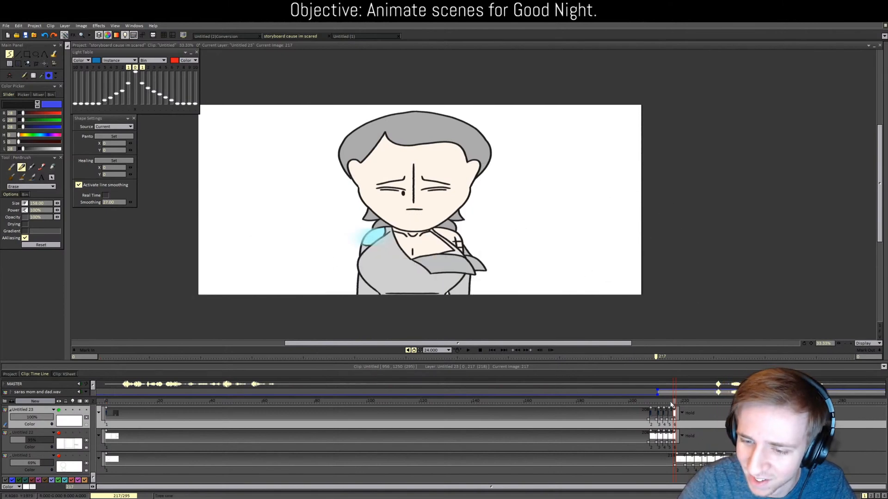
Step: Check frame 217 against frames 211–215, then make the second Untitled 3 layer current
drag(671, 405, 676, 405)
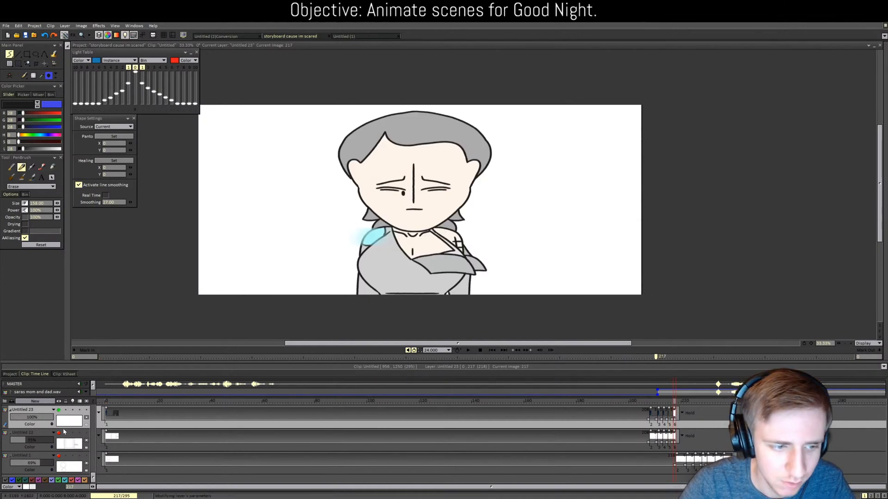
mouse_move(675, 404)
mouse_down()
mouse_move(661, 403)
mouse_move(675, 403)
mouse_up()
scroll(286, 429, up, 2)
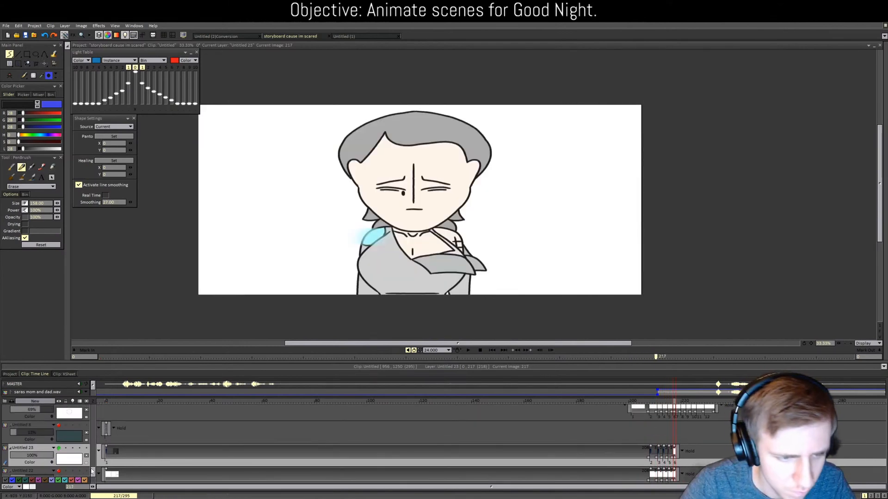
drag(92, 471, 104, 445)
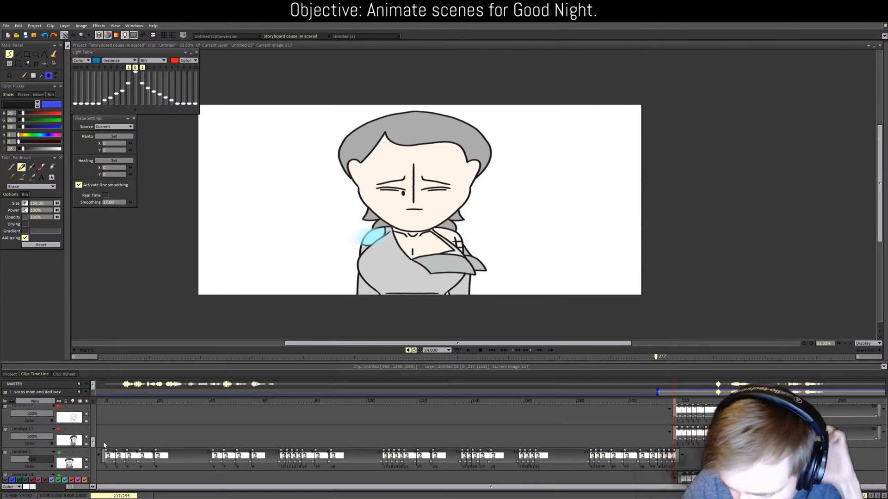
scroll(110, 427, up, 1)
scroll(109, 426, up, 3)
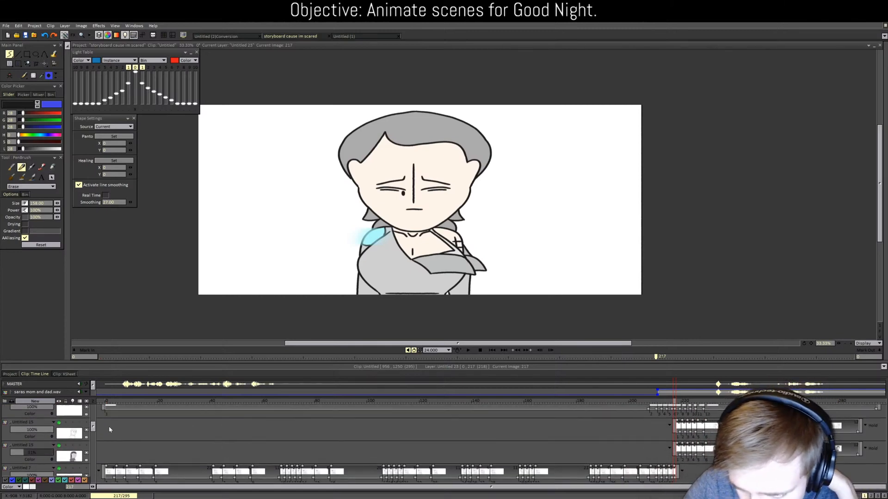
scroll(109, 426, up, 3)
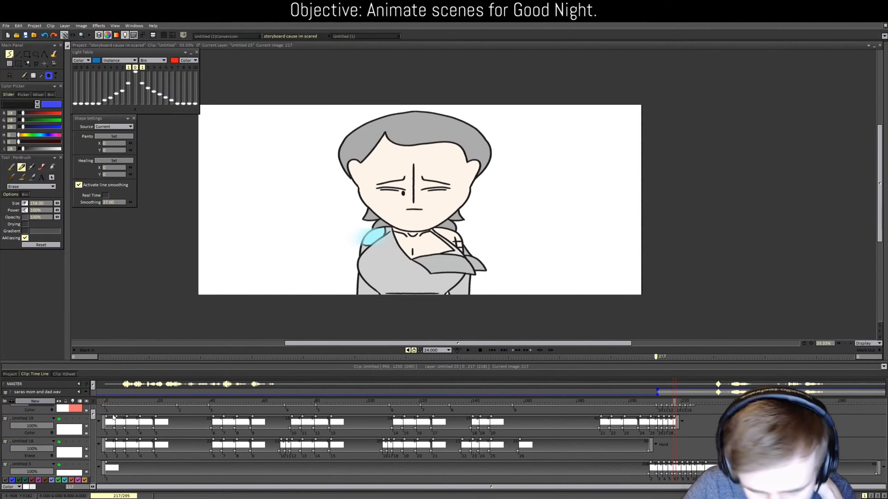
mouse_move(112, 415)
mouse_down()
mouse_move(120, 410)
mouse_move(122, 421)
mouse_up()
scroll(123, 422, down, 1)
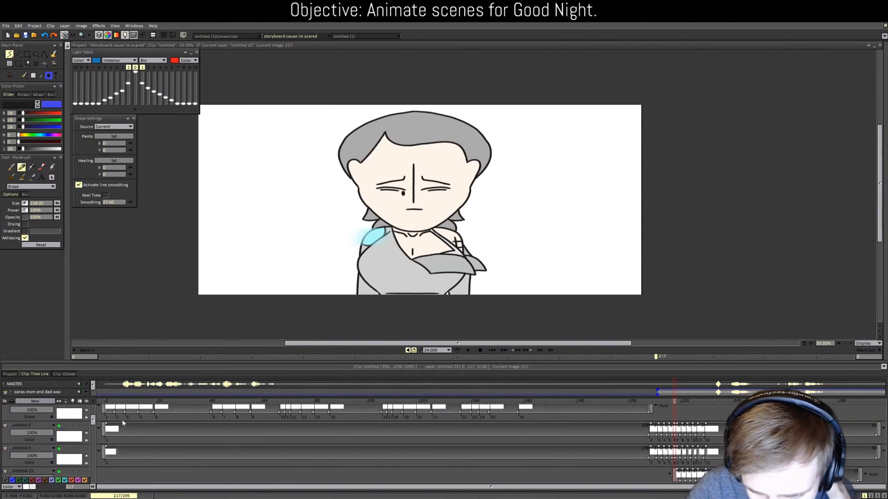
scroll(123, 423, down, 2)
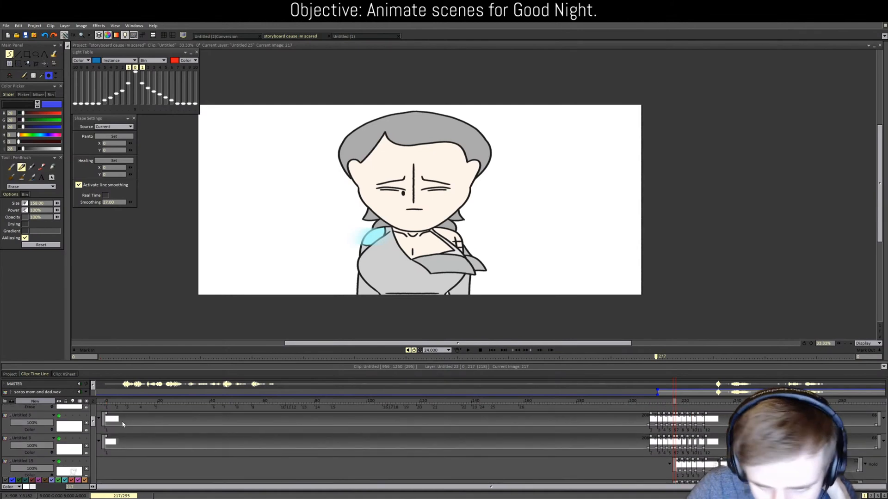
click(31, 423)
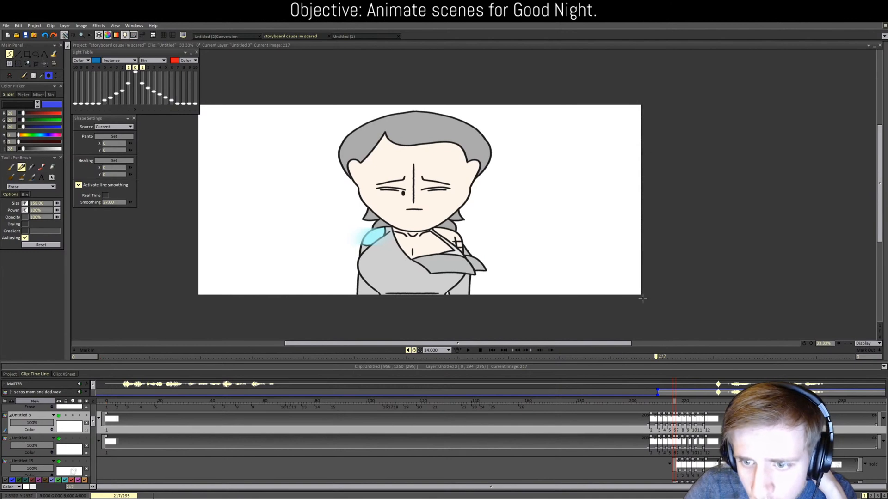
click(41, 441)
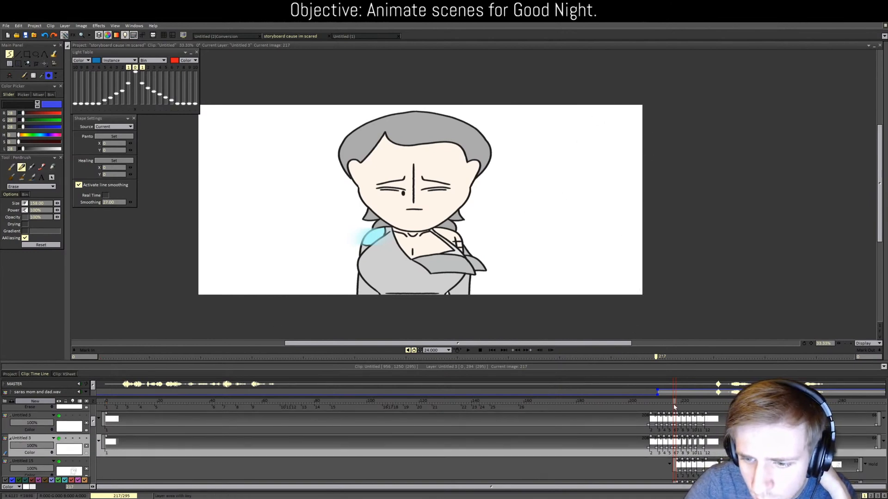
Step: Zoom in and scrub through frames 212 to 227
mouse_move(674, 400)
mouse_down()
mouse_move(663, 400)
mouse_move(702, 398)
mouse_up()
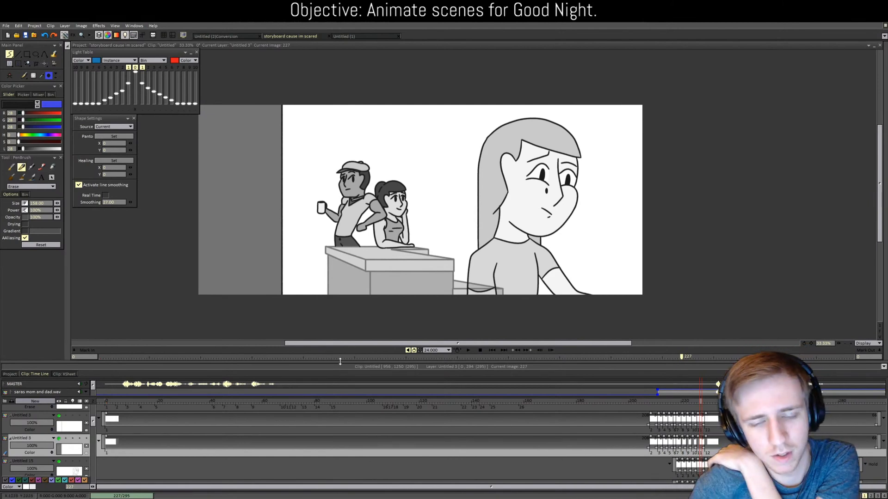
key(plus)
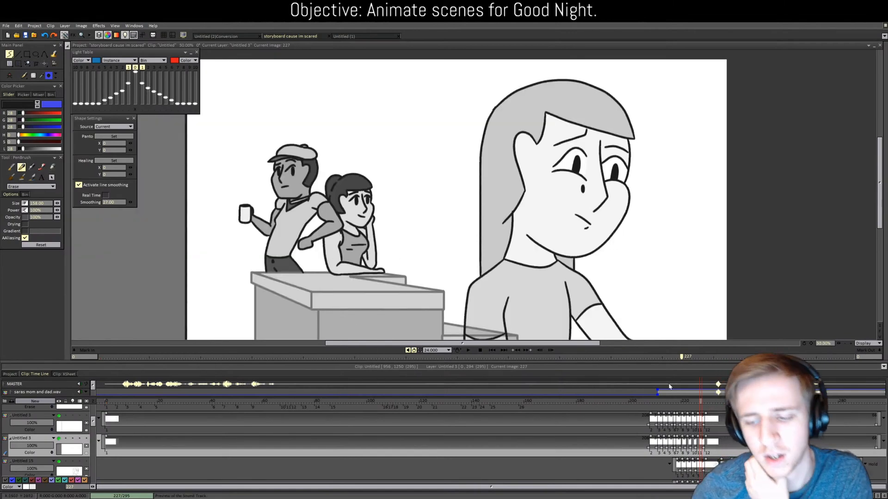
drag(699, 401, 676, 408)
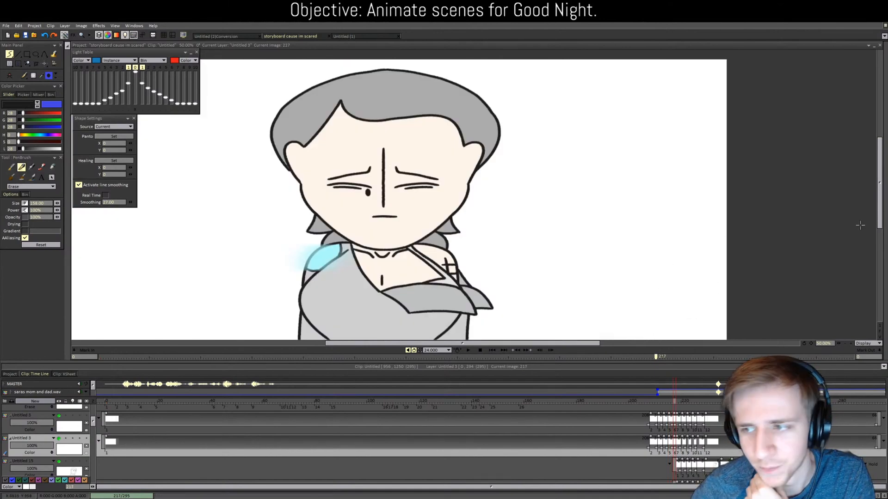
Step: Select layer Untitled 23 and open Edit Brush for the CustomBrush holding the room image
scroll(874, 206, down, 3)
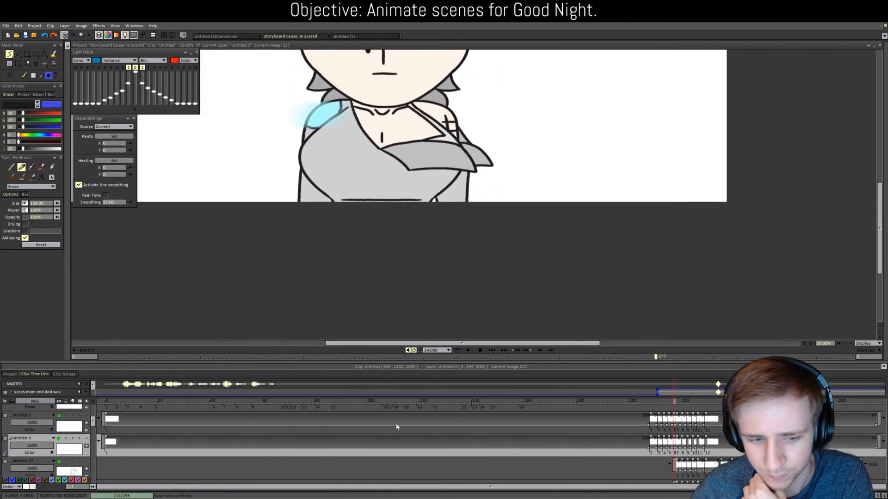
scroll(79, 445, down, 1)
scroll(79, 445, down, 4)
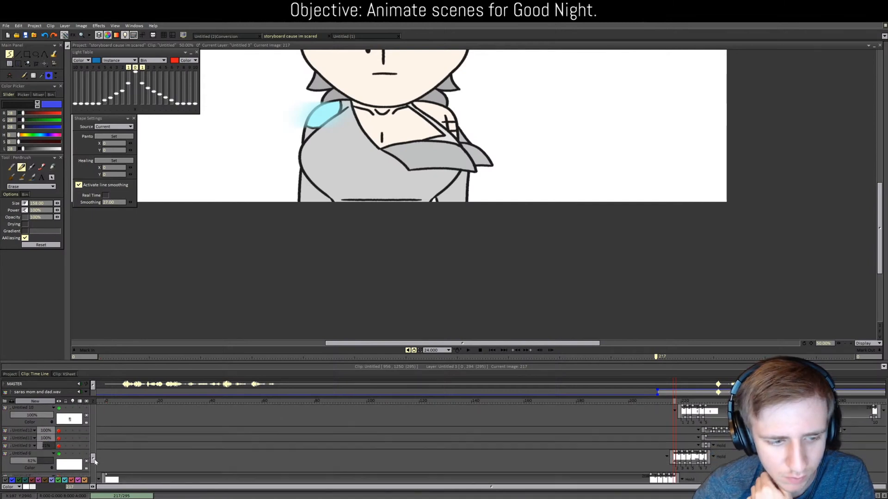
scroll(96, 465, down, 2)
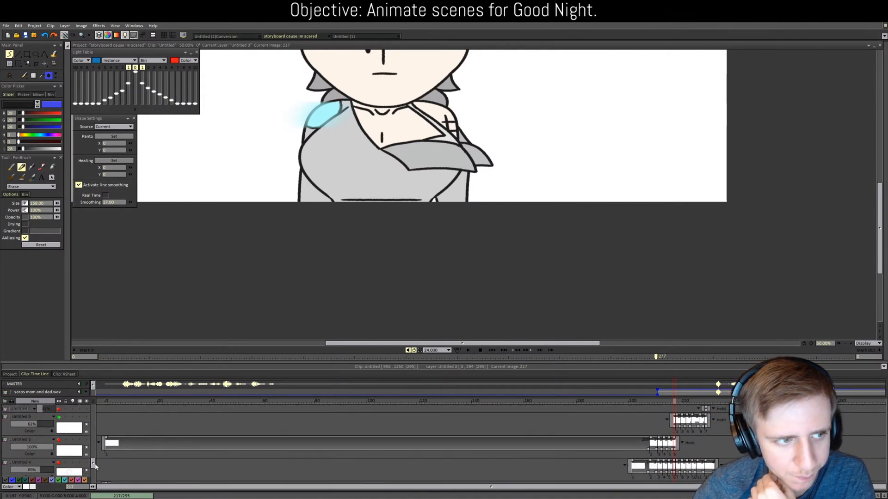
scroll(96, 466, down, 3)
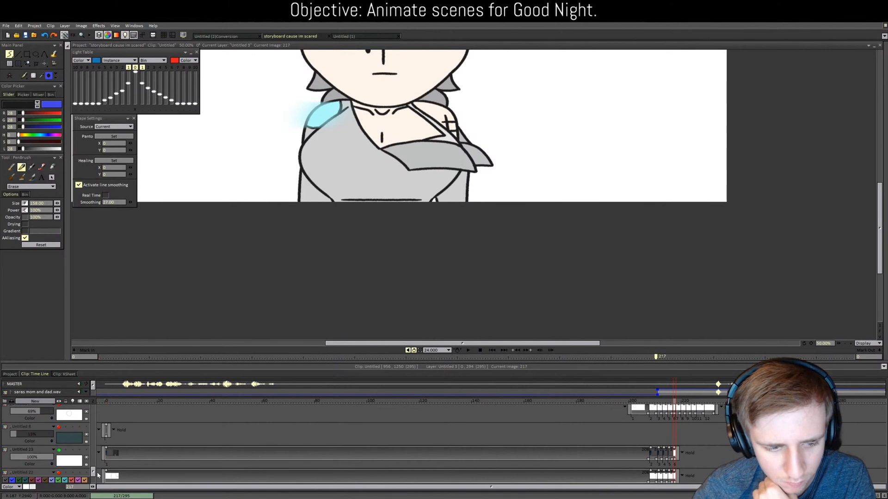
drag(97, 474, 97, 473)
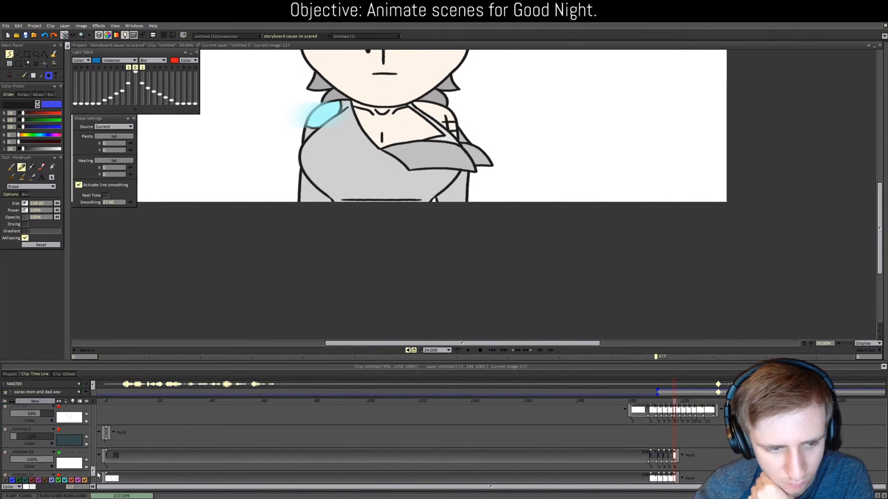
click(40, 452)
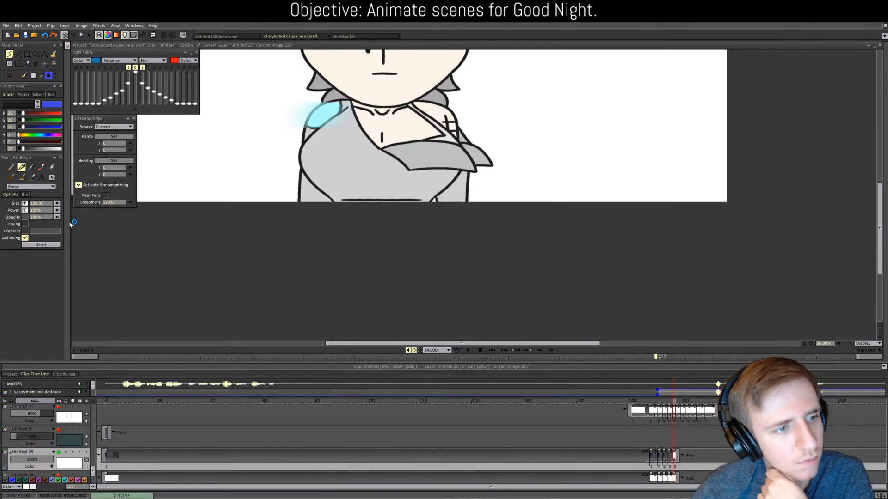
click(51, 177)
click(46, 204)
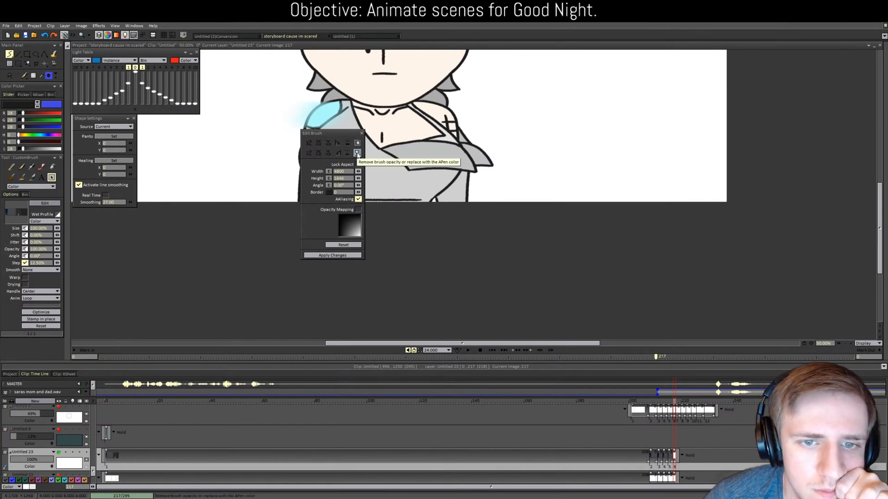
Step: Stamp the gray perspective room image onto layer Untitled 23 at frame 217 with the custom brush
click(362, 133)
scroll(363, 133, down, 2)
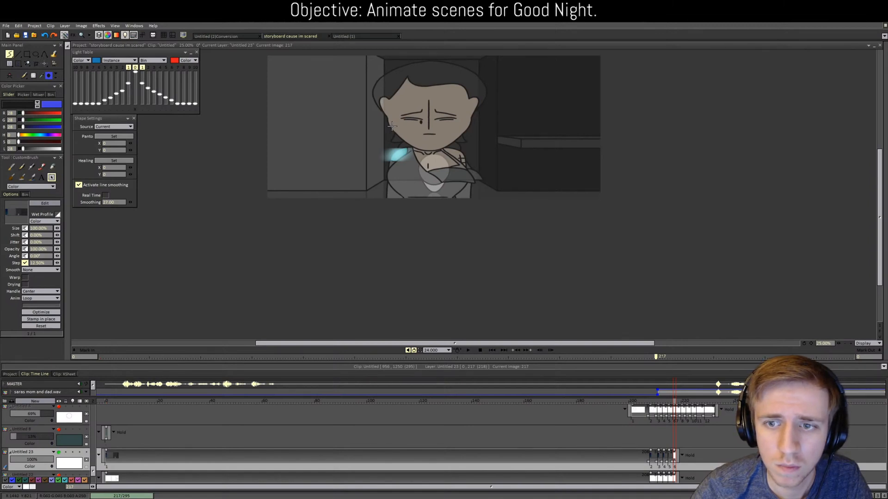
click(392, 126)
scroll(161, 298, down, 1)
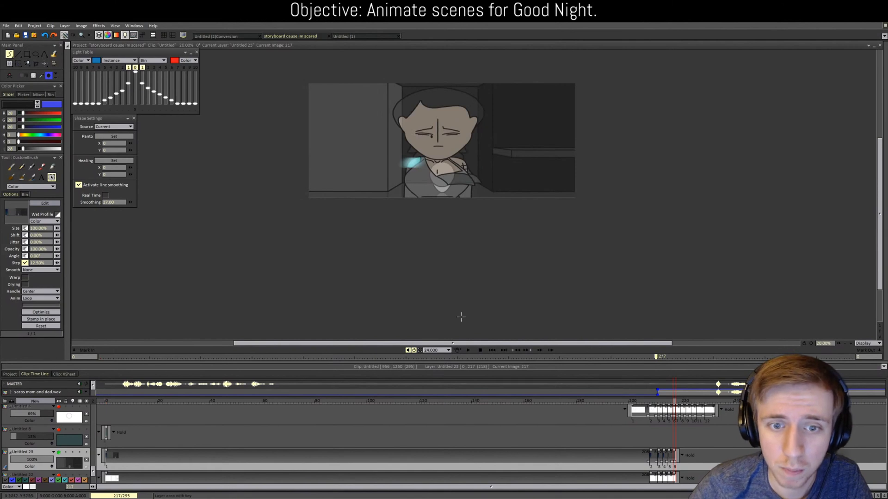
scroll(366, 266, up, 1)
scroll(366, 265, up, 3)
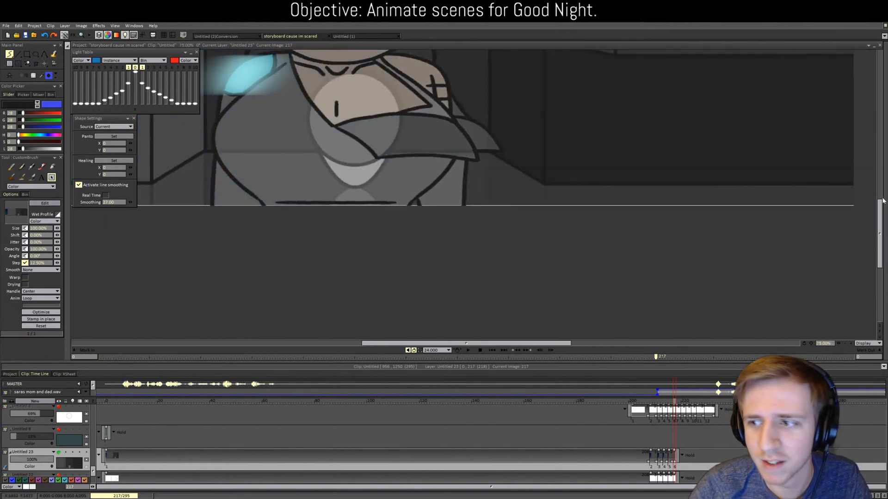
drag(880, 227, 879, 200)
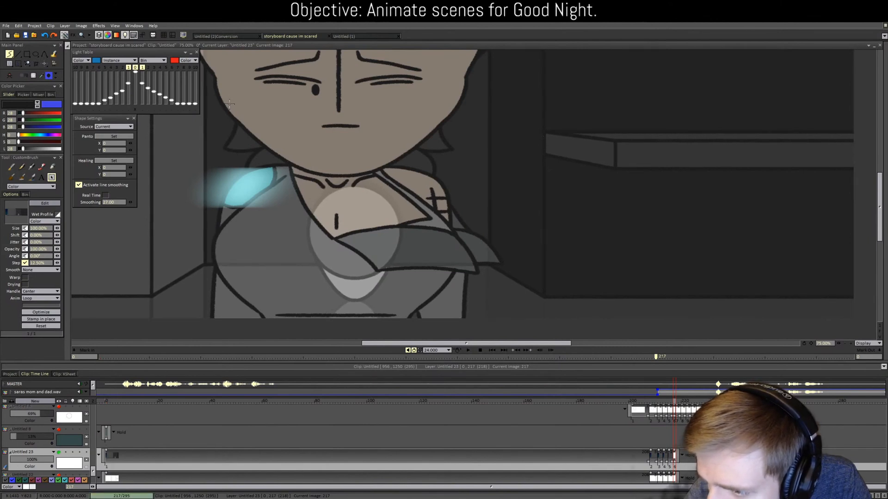
scroll(229, 104, down, 2)
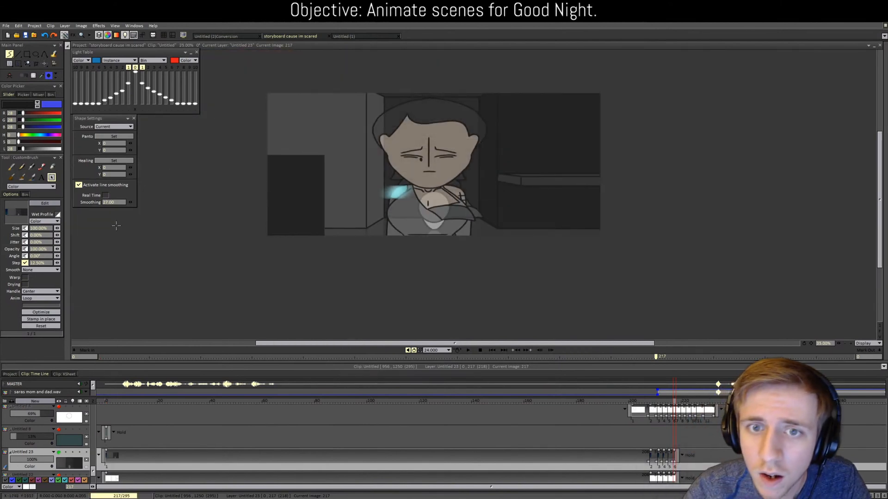
click(468, 350)
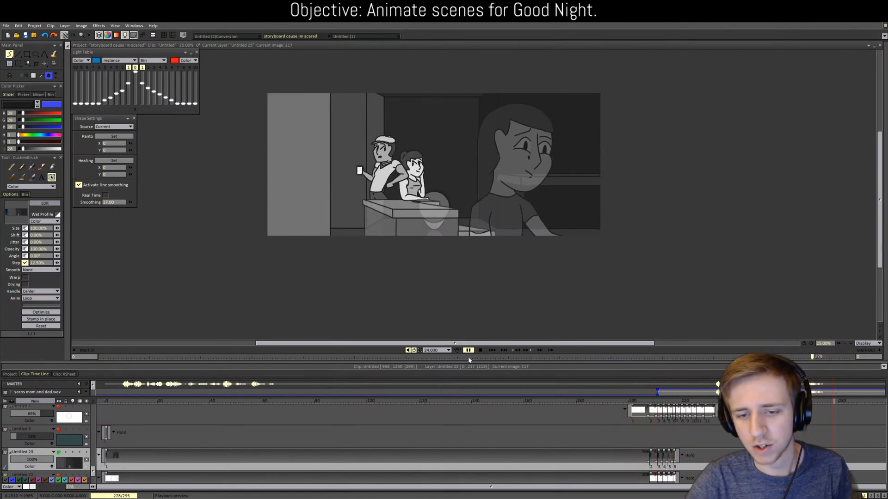
click(469, 350)
click(670, 402)
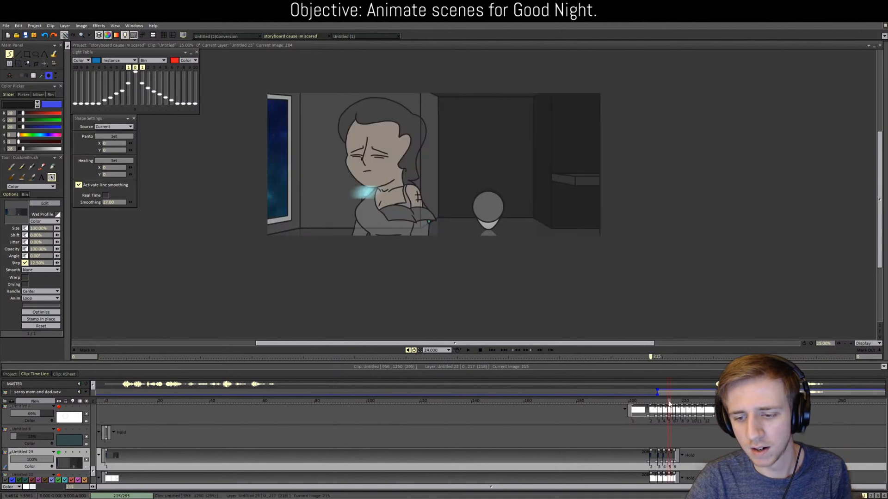
mouse_move(670, 402)
mouse_down()
mouse_move(654, 401)
mouse_move(669, 404)
mouse_up()
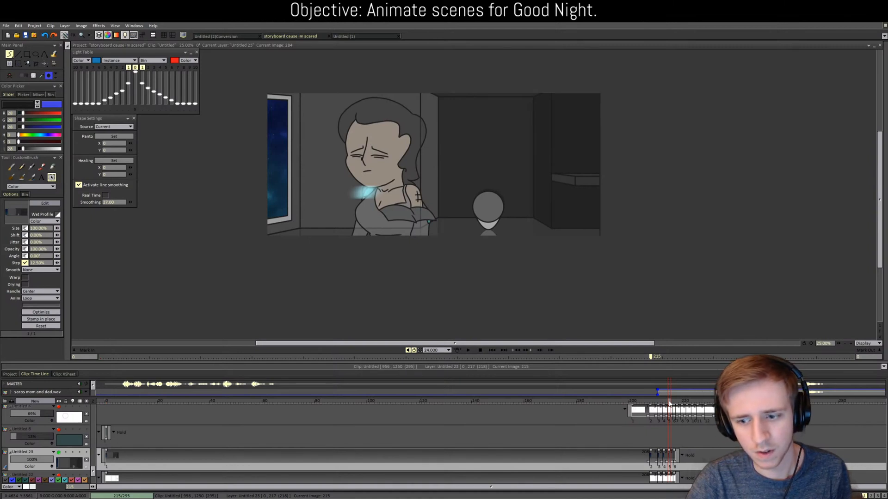
drag(672, 403, 660, 404)
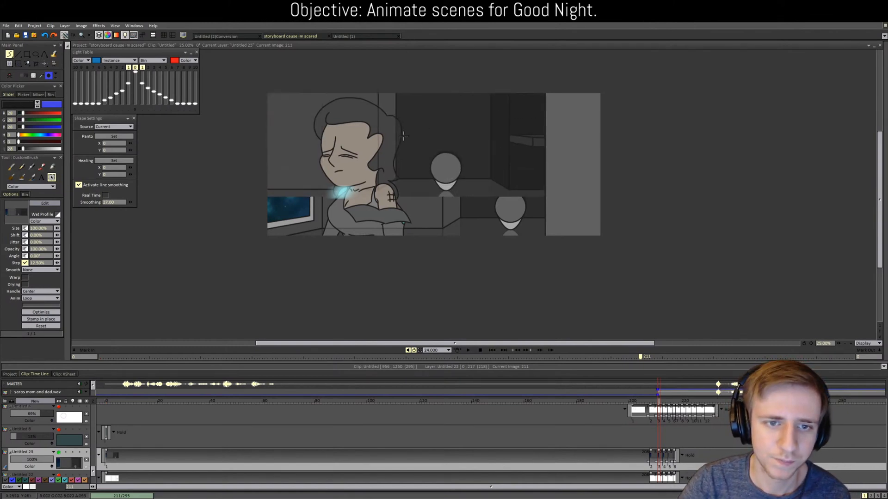
Step: Zoom in and scrub the timeline from frame 204 through 217 to the dad-and-Sara frame 226
key(plus)
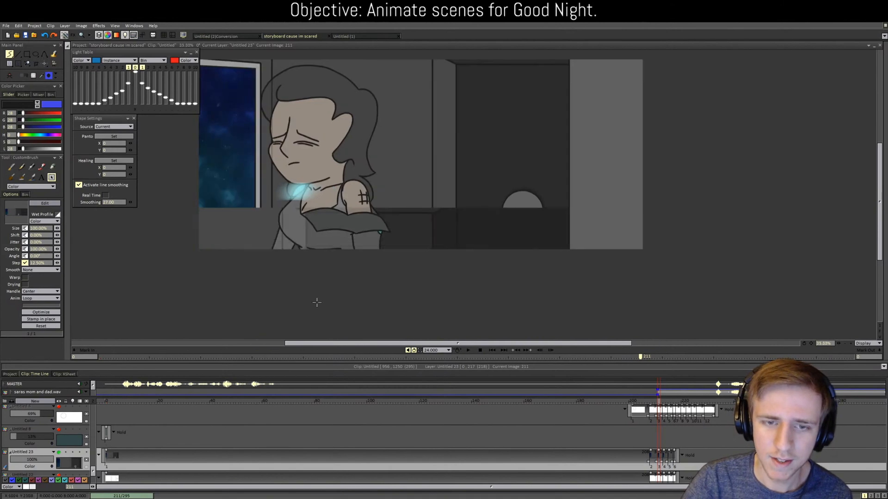
click(640, 406)
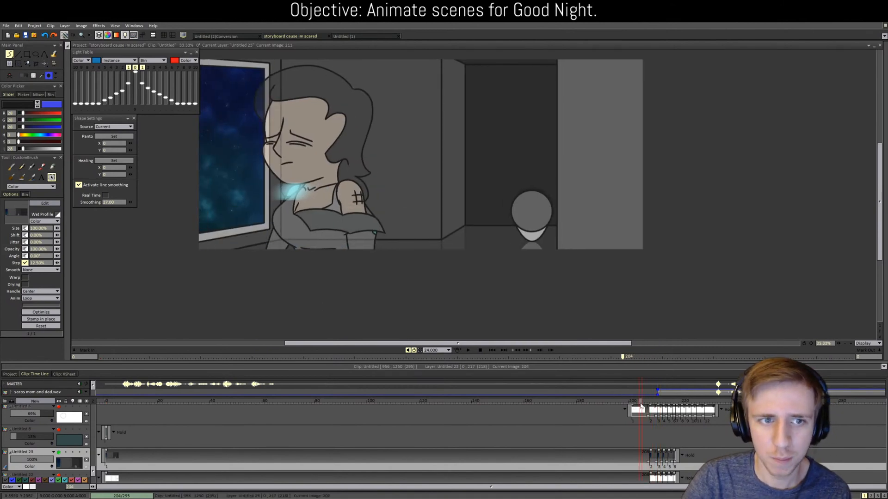
mouse_move(641, 405)
mouse_down()
mouse_move(677, 407)
mouse_move(657, 406)
mouse_up()
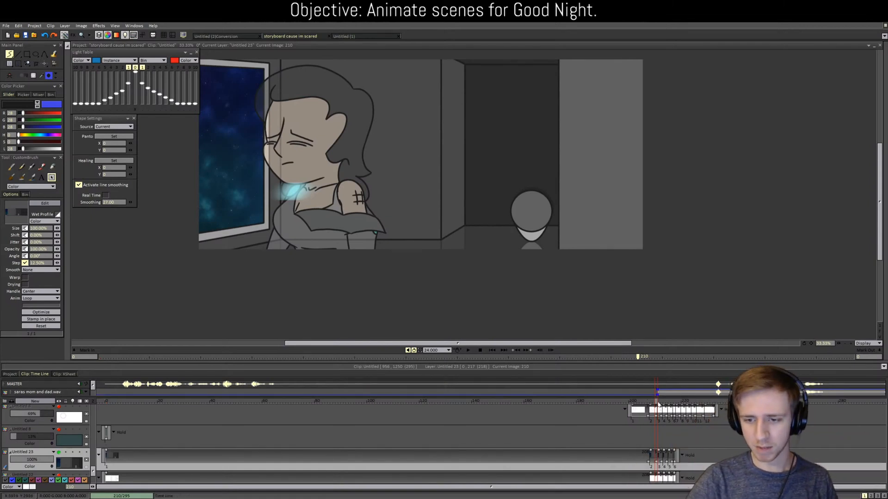
drag(658, 405, 699, 401)
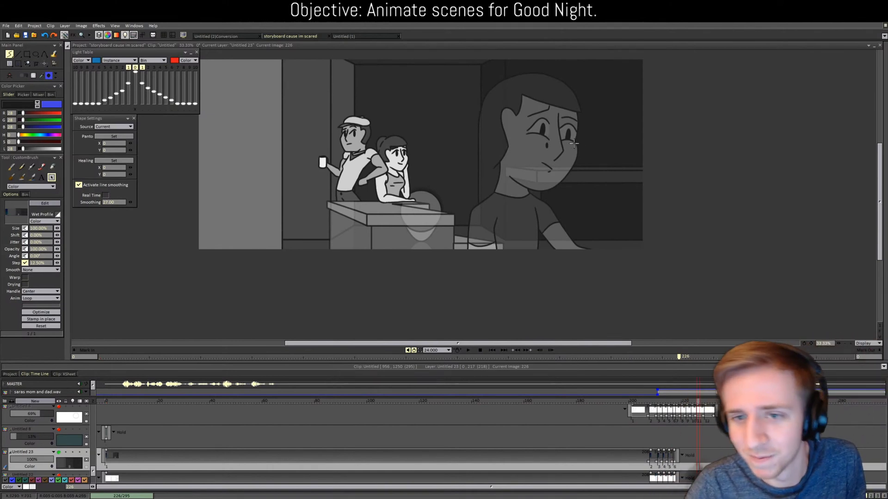
Step: Compare frames 215 and 218, then play the dad-and-Sara frames from image 220
drag(878, 199, 878, 183)
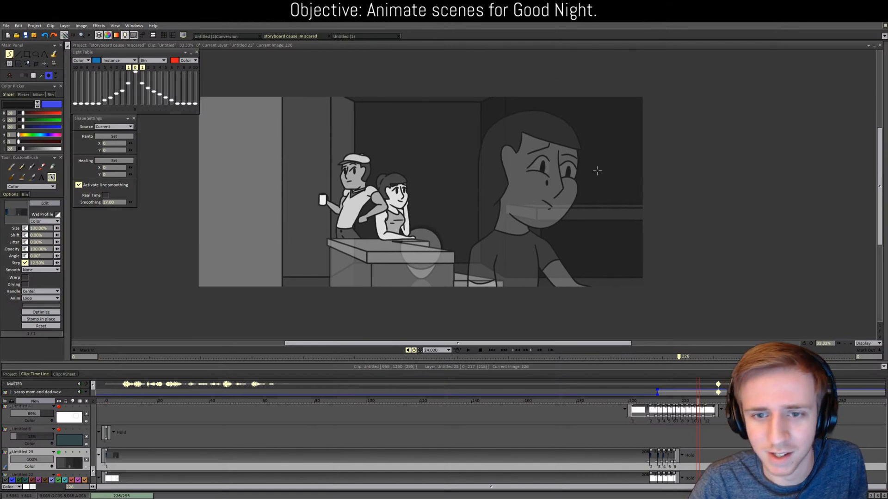
scroll(596, 172, up, 1)
drag(429, 345, 394, 344)
click(678, 402)
mouse_move(679, 402)
mouse_down()
mouse_move(669, 402)
mouse_move(683, 402)
mouse_up()
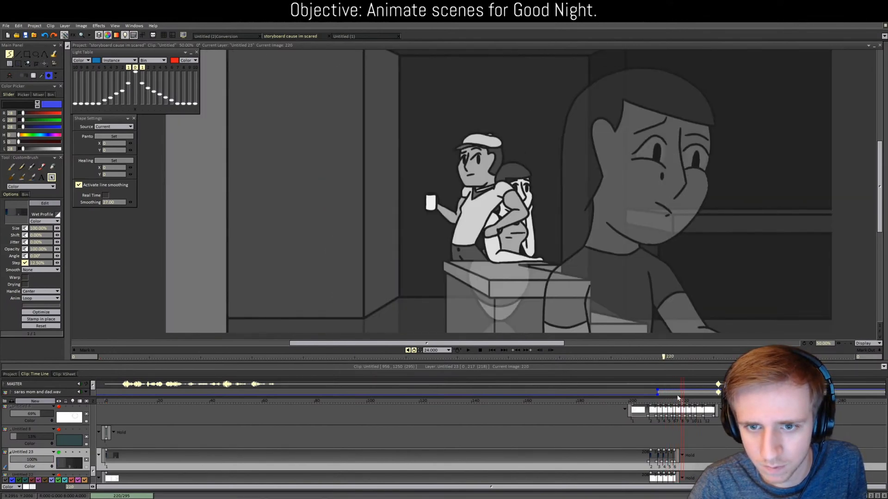
scroll(528, 281, down, 1)
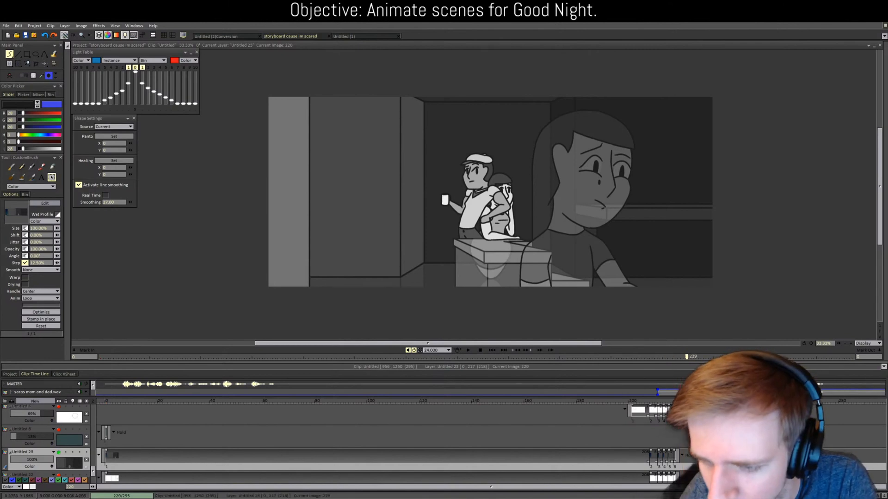
key(Return)
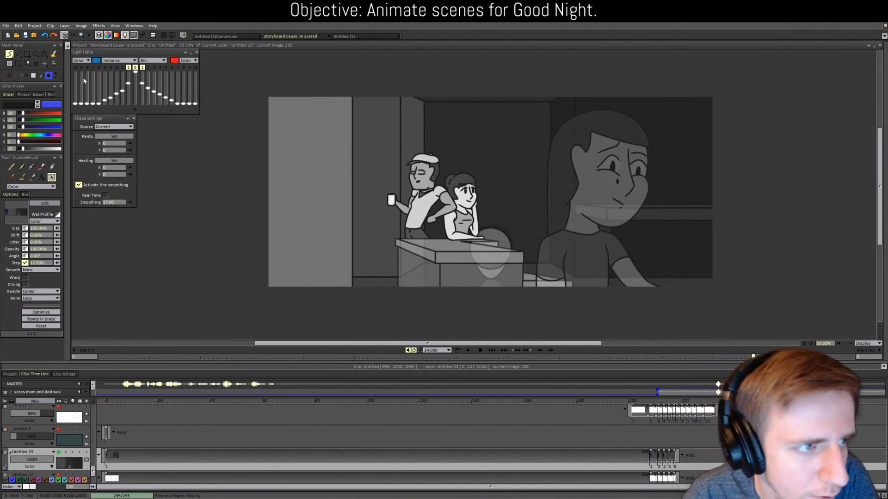
Step: Sample the girl's light grey colour from the canvas with the colour picker
click(42, 75)
click(466, 199)
scroll(466, 198, up, 5)
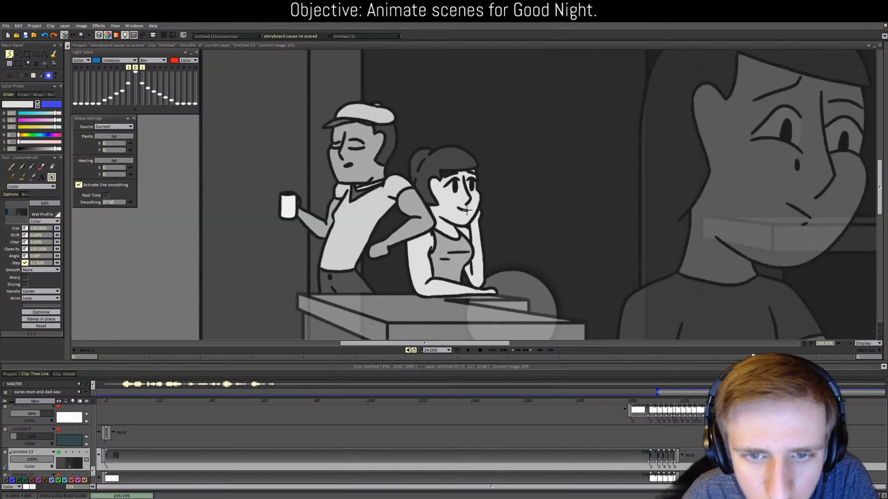
mouse_move(93, 471)
mouse_down()
mouse_move(106, 418)
mouse_move(103, 457)
mouse_up()
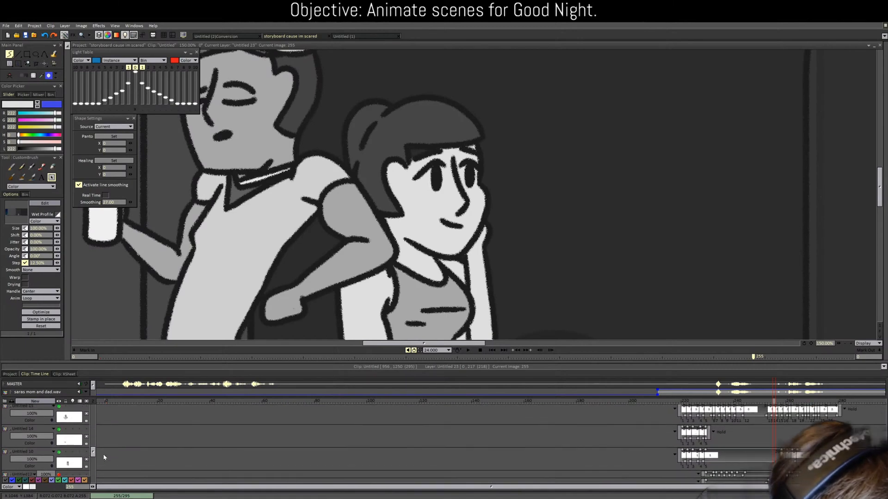
Step: On layer Untitled 10, scrub around image 221, switch to Fill Shape, and compare neighbouring images
click(44, 453)
click(685, 402)
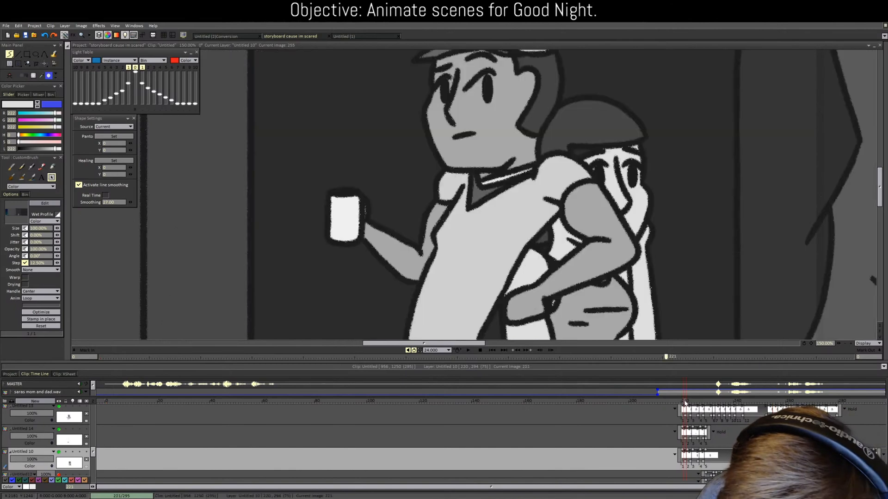
mouse_move(684, 403)
mouse_down()
mouse_move(716, 403)
mouse_move(683, 404)
mouse_up()
key(f)
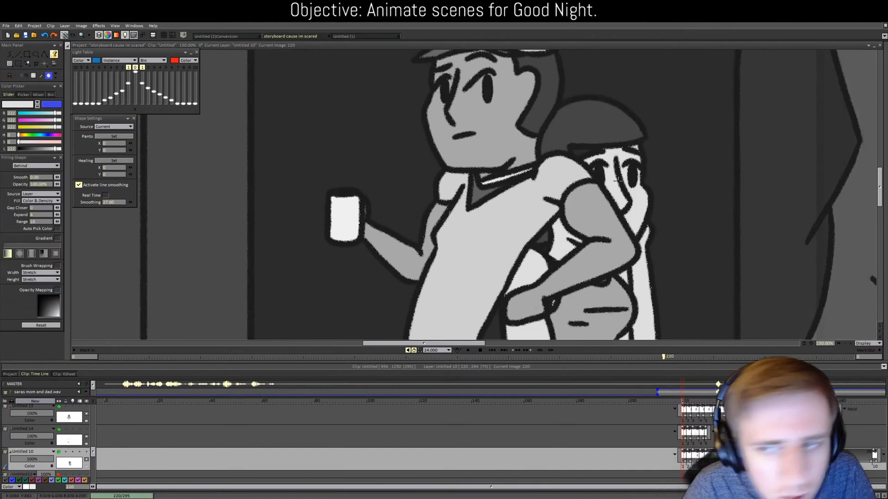
key(Left)
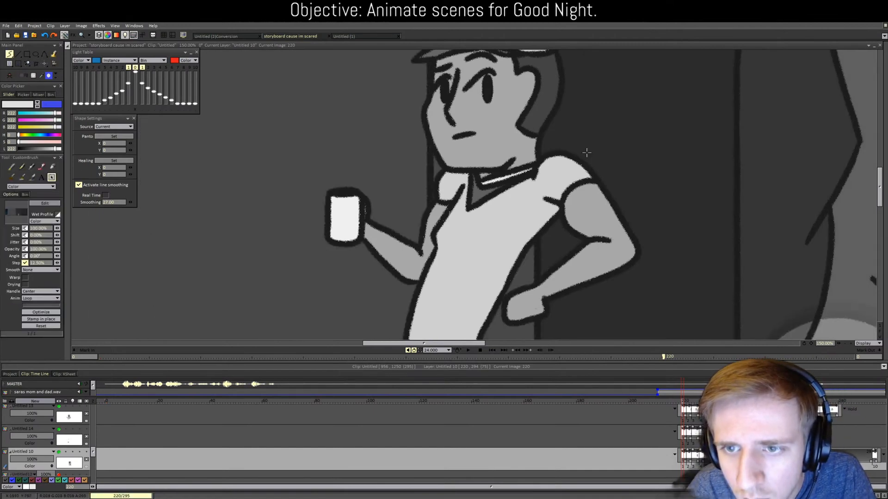
key(Right)
key(d)
Step: Step through images 222 to 229 toggling Pencil and Fill Shape, then play the rest of the clip
click(51, 167)
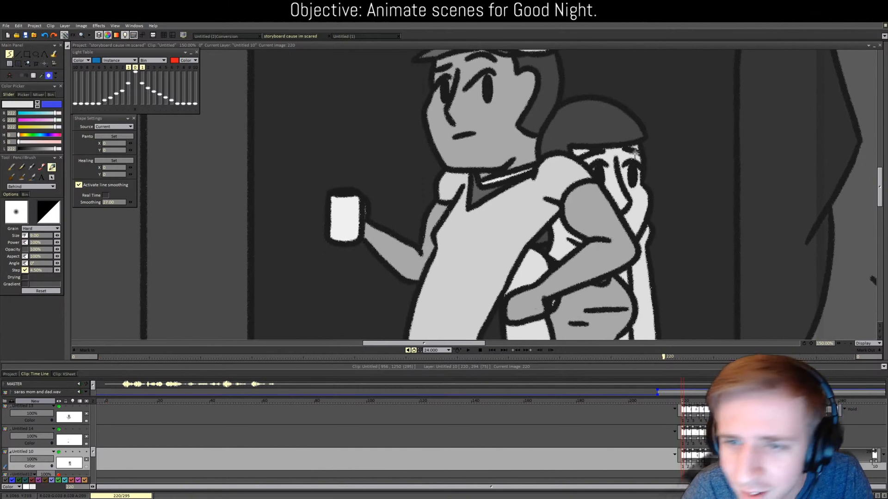
key(Right)
key(Right)
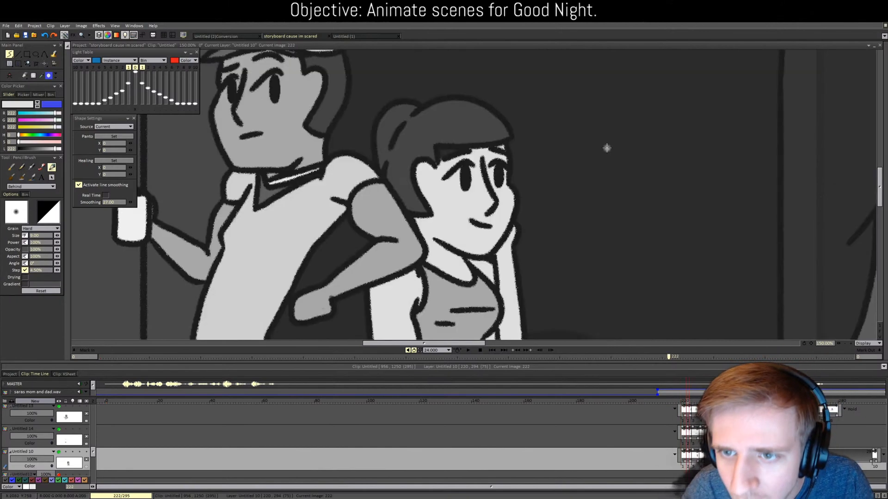
key(d)
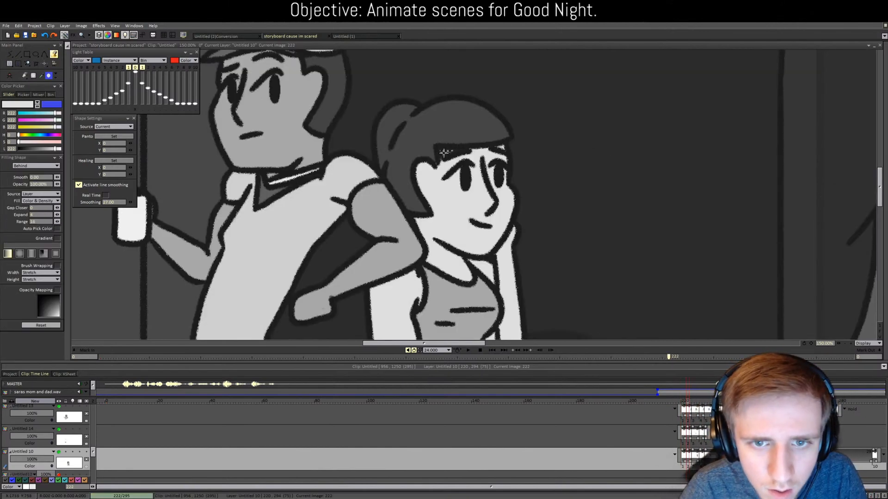
key(b)
key(Right)
key(Right)
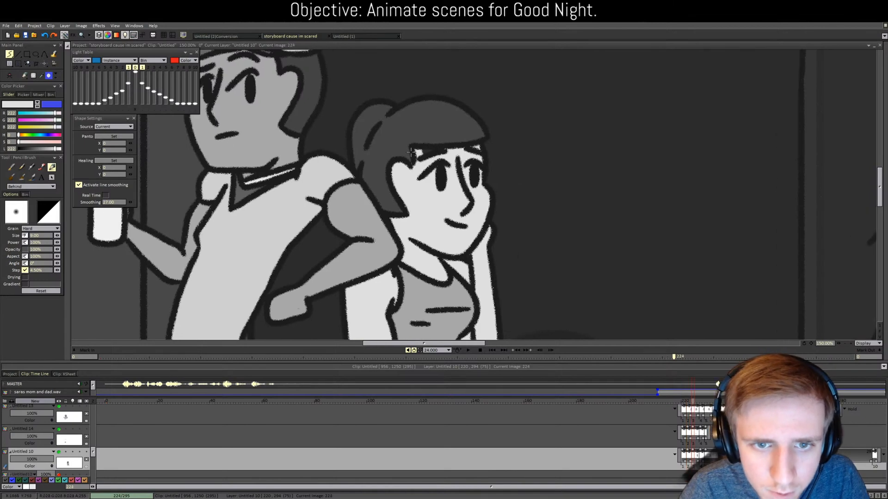
key(Right)
key(Right)
key(Right)
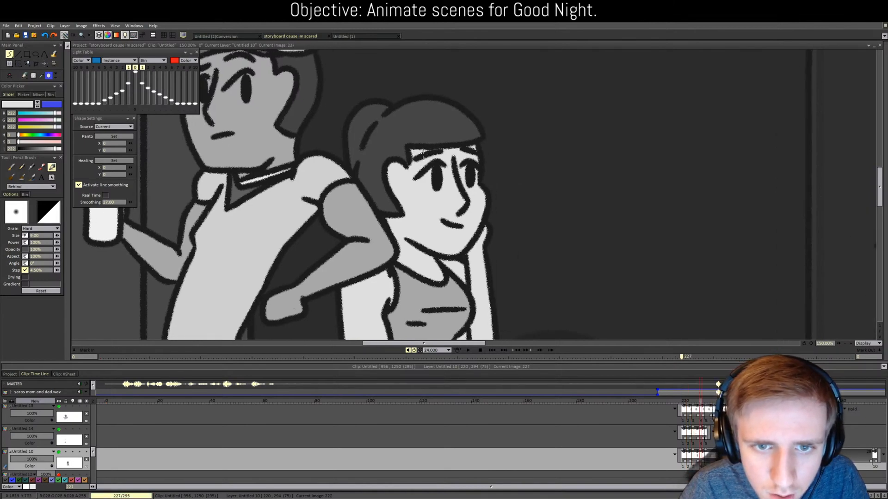
key(Right)
key(Right)
key(Return)
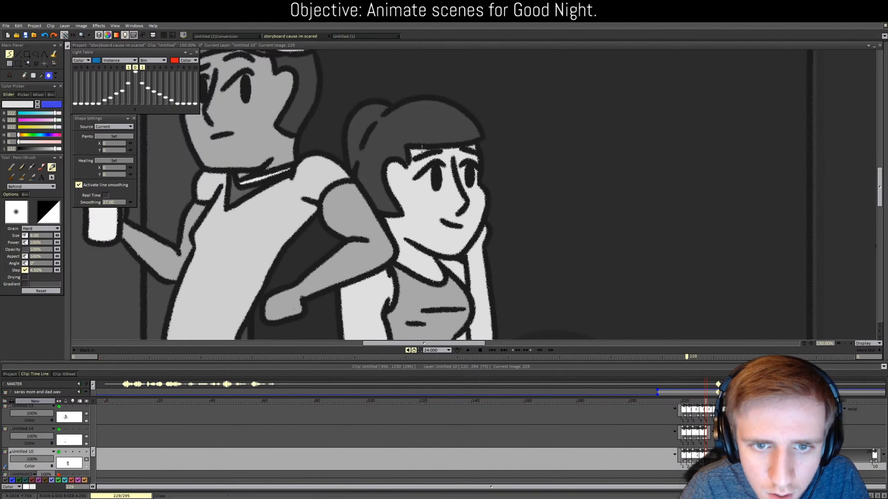
scroll(523, 200, down, 2)
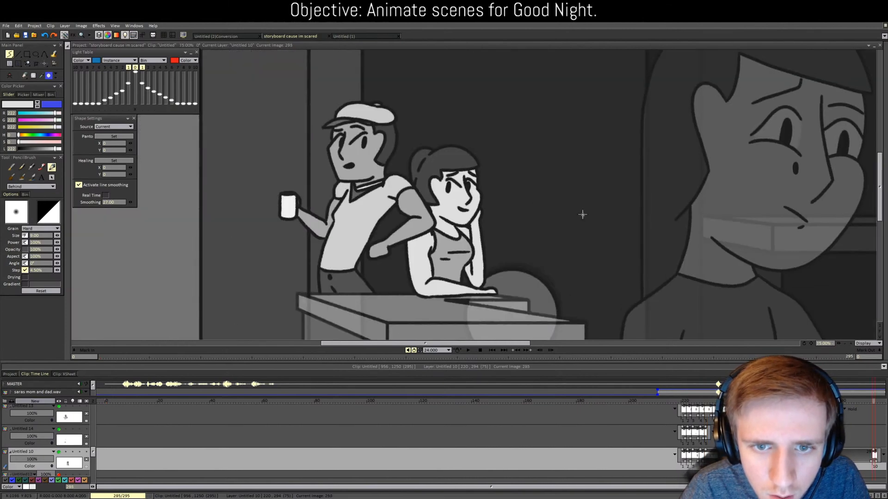
scroll(582, 214, down, 2)
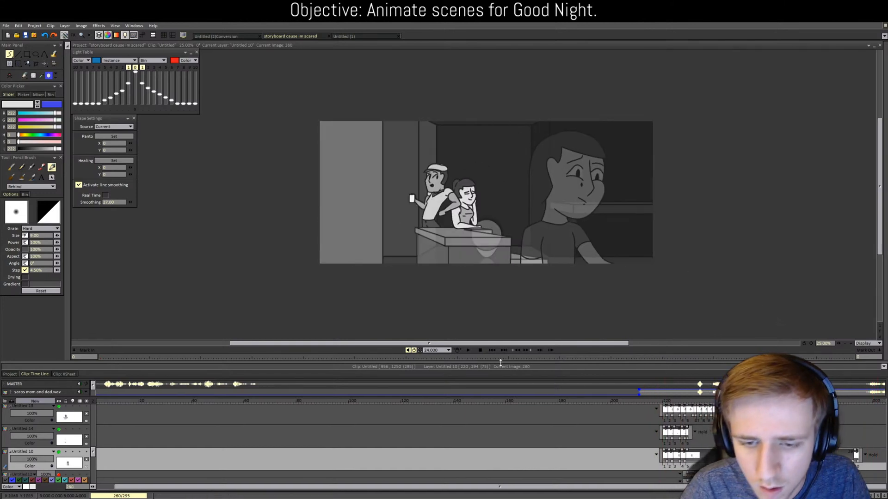
Step: Play from the start, pause at image 41, and set Untitled 2's opacity to 97%
click(467, 350)
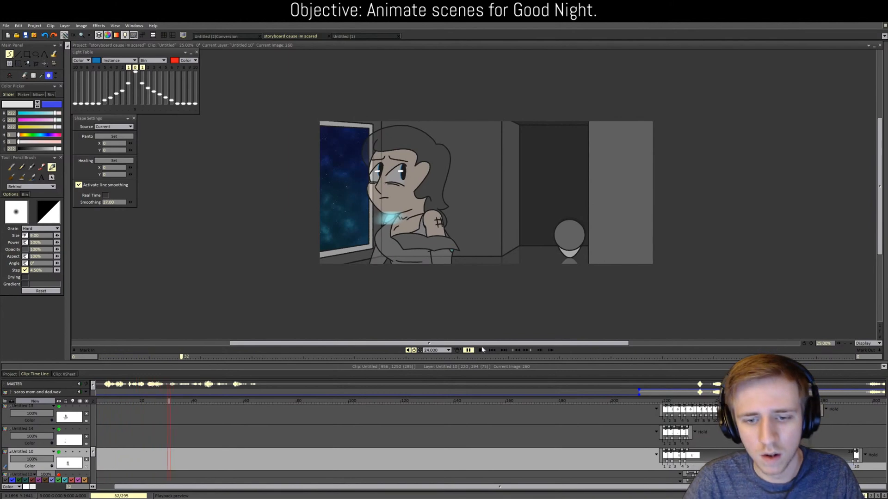
click(480, 351)
drag(93, 452, 94, 402)
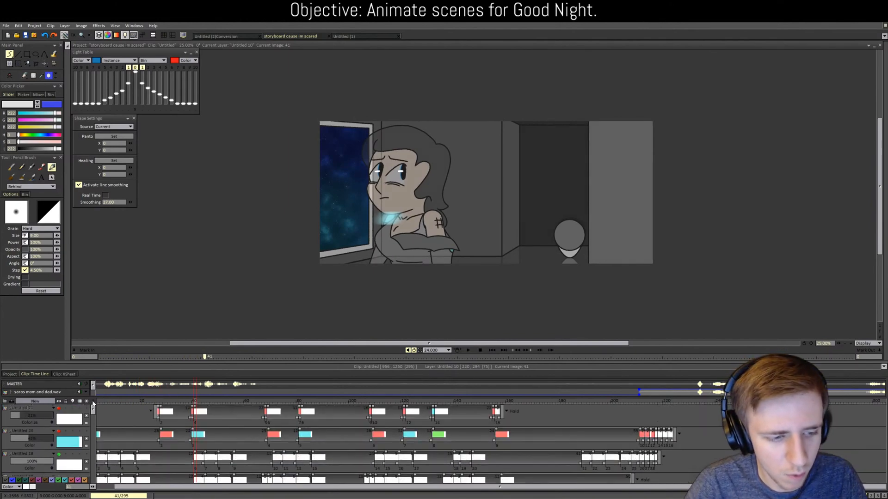
scroll(64, 441, down, 1)
scroll(64, 442, down, 5)
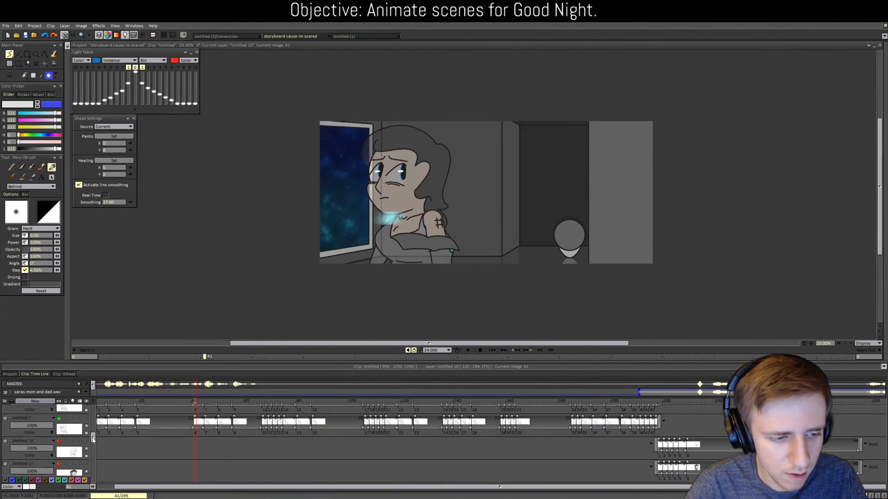
drag(24, 438, 93, 406)
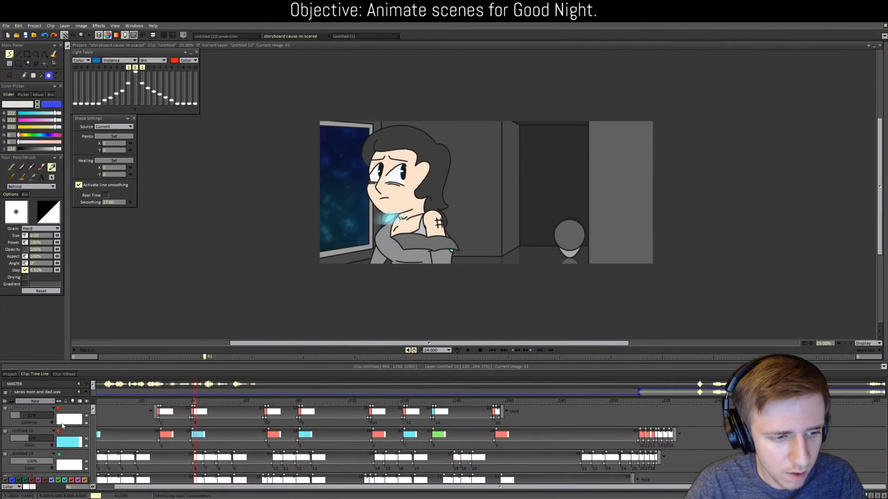
Step: Show the cyan Untitled 20 layer, play through to image 292, then scrub back to image 223
click(58, 431)
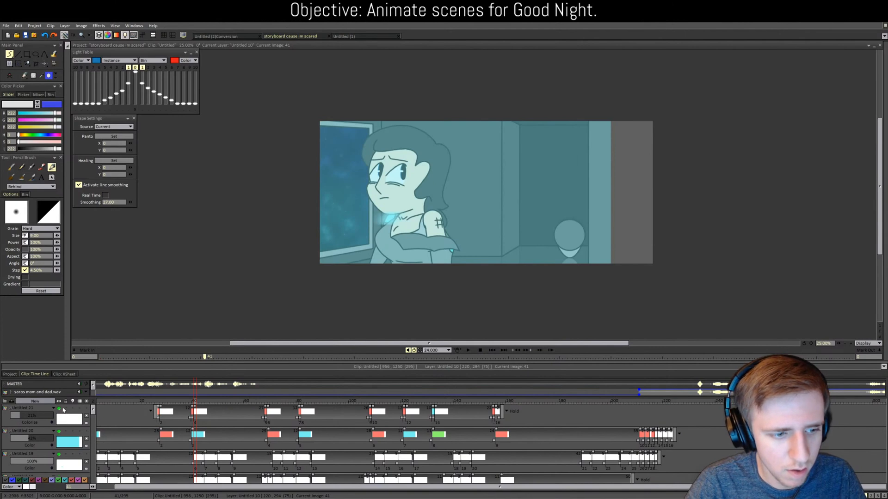
click(468, 350)
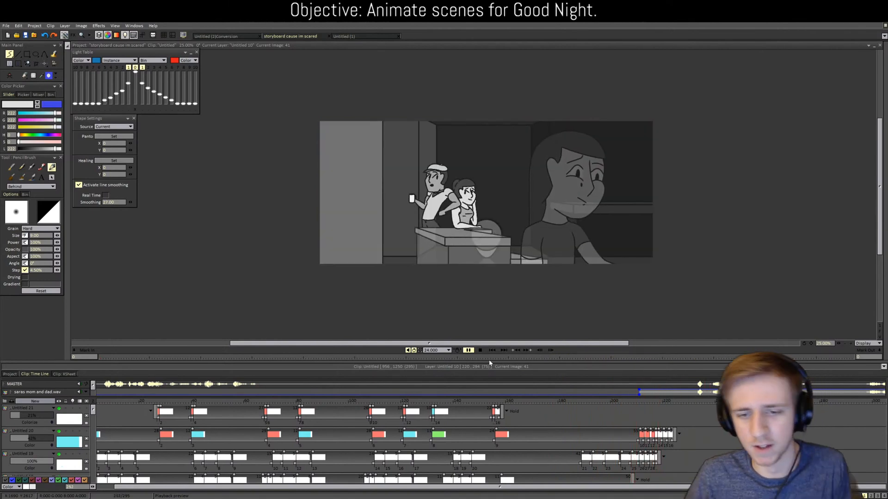
click(480, 351)
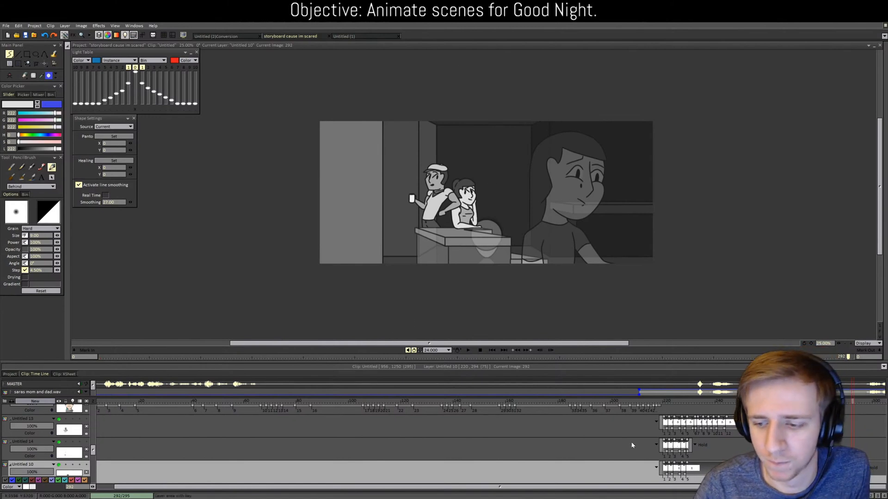
scroll(632, 445, down, 2)
click(696, 402)
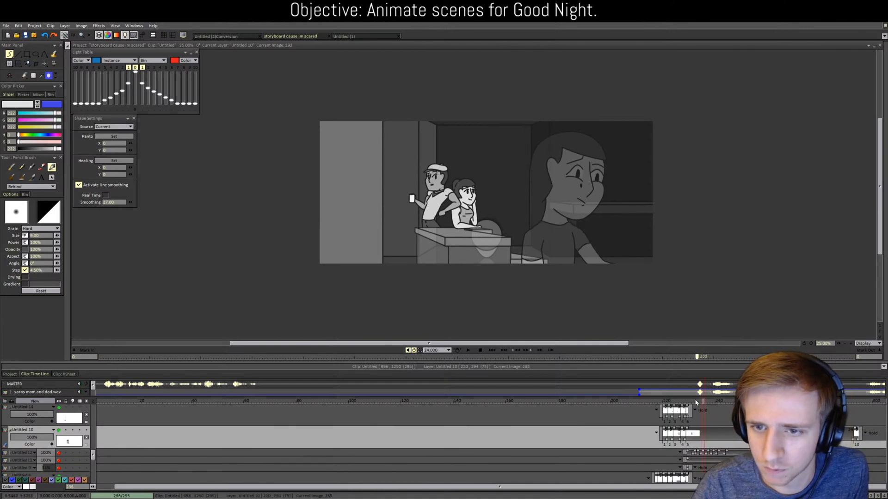
drag(695, 402, 671, 403)
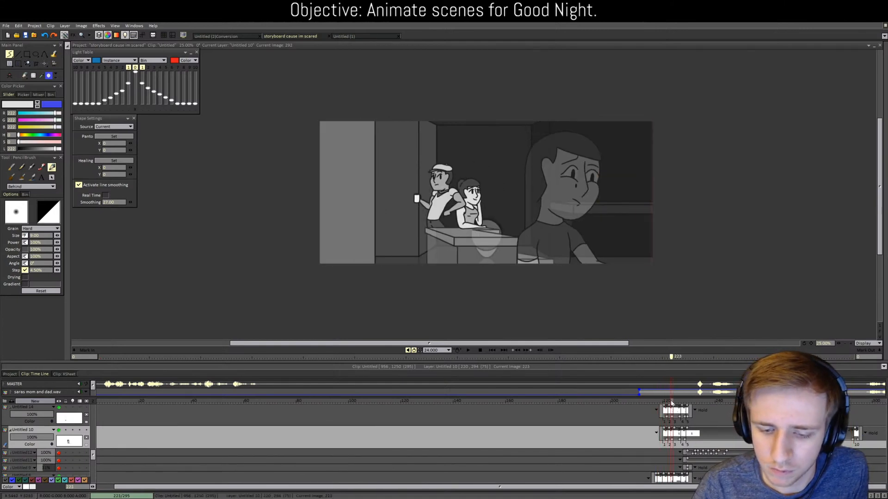
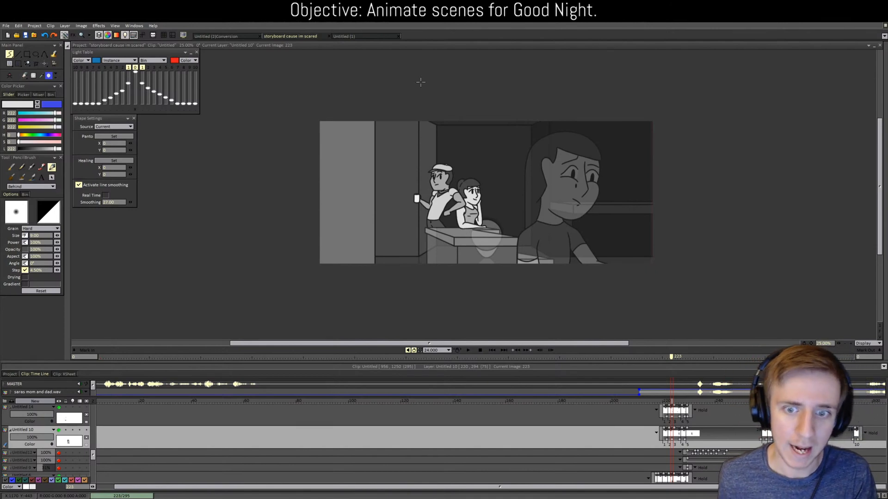
Step: Scrub back to image 218 and bring overlay layers 21, 20 and 19 into view in the layer stack
click(679, 402)
mouse_move(680, 403)
mouse_down()
mouse_move(633, 409)
mouse_move(716, 408)
mouse_move(674, 408)
mouse_up()
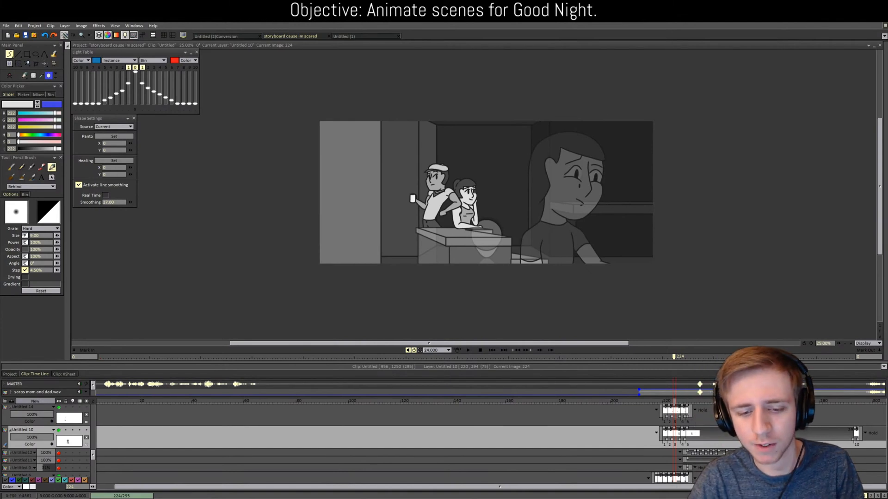
scroll(560, 429, down, 5)
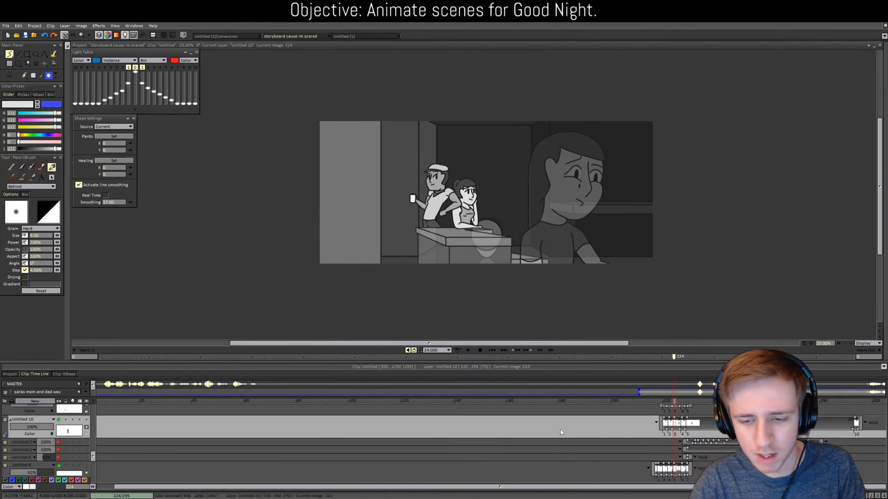
scroll(571, 436, down, 1)
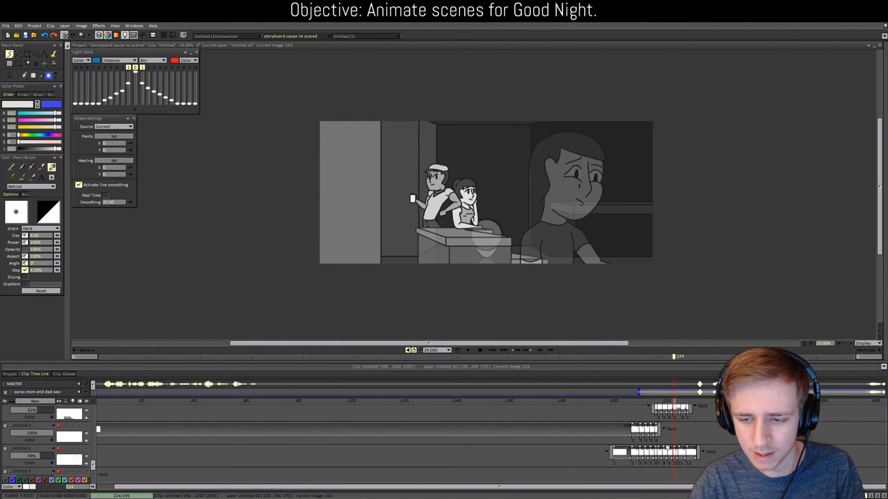
drag(677, 403, 659, 407)
scroll(418, 426, up, 1)
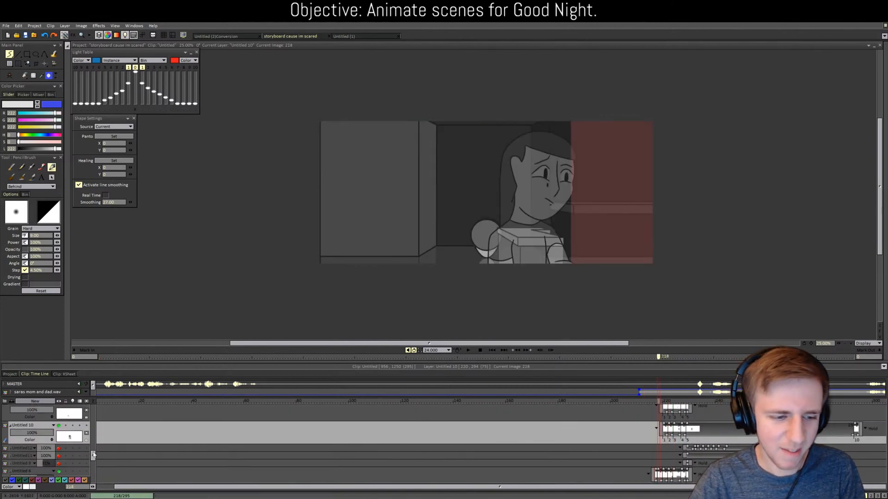
drag(94, 455, 89, 415)
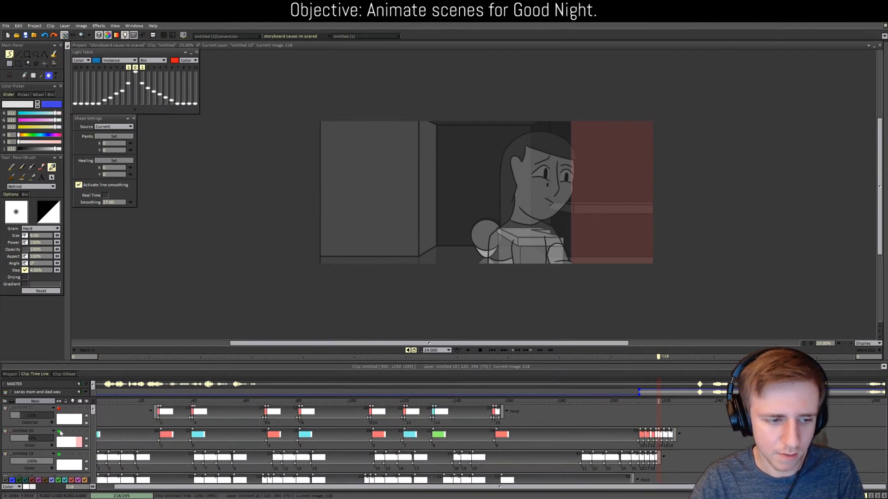
Step: Hide and re-show the red overlay Untitled 20 while viewing an early image around 34
click(60, 431)
click(178, 404)
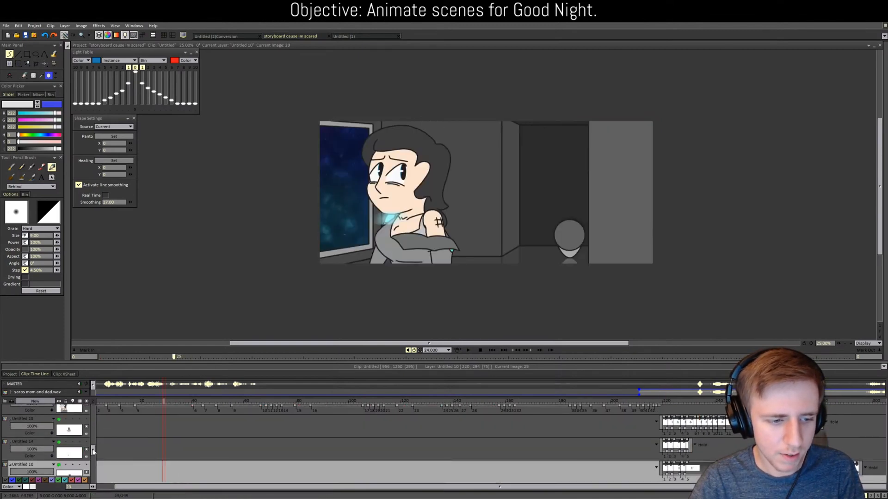
drag(93, 452, 92, 412)
click(59, 432)
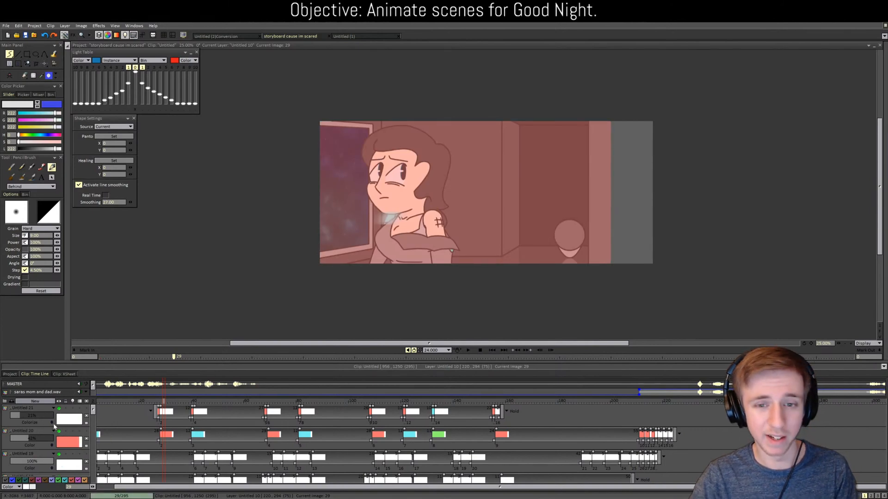
Step: Try Soft Light on Untitled 20, settle on Hard Light, and check the tint around images 28–37
click(42, 442)
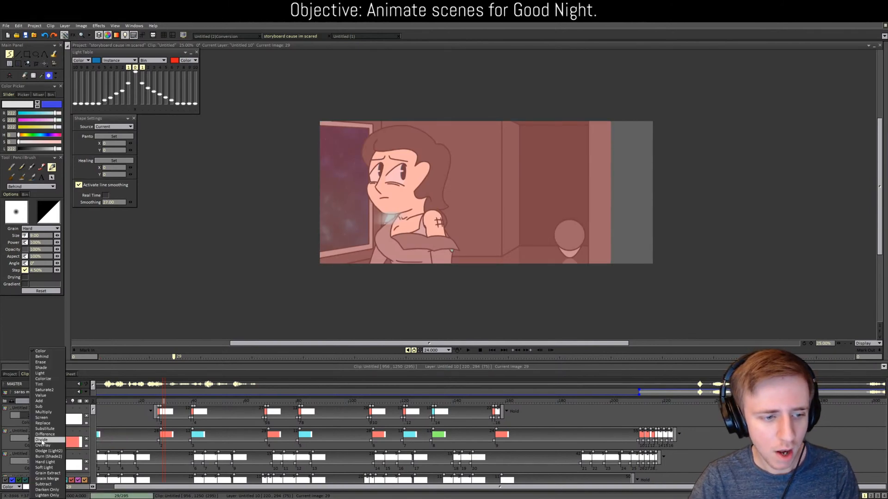
click(44, 467)
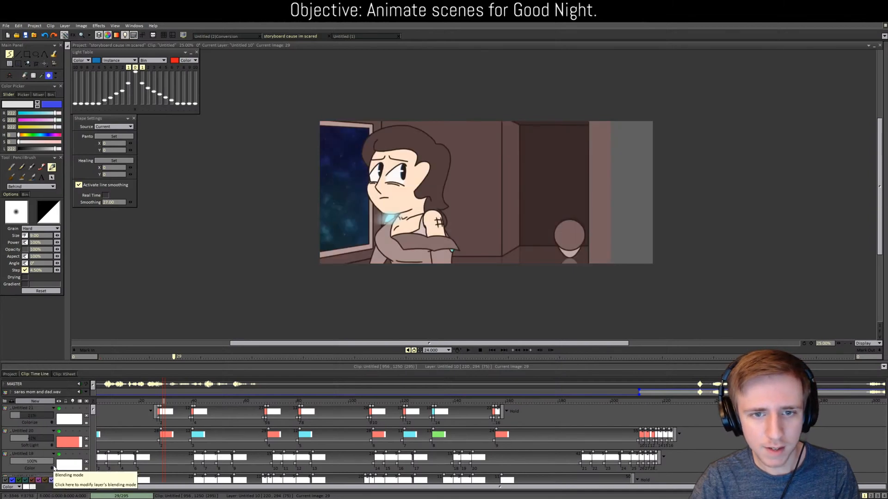
click(40, 445)
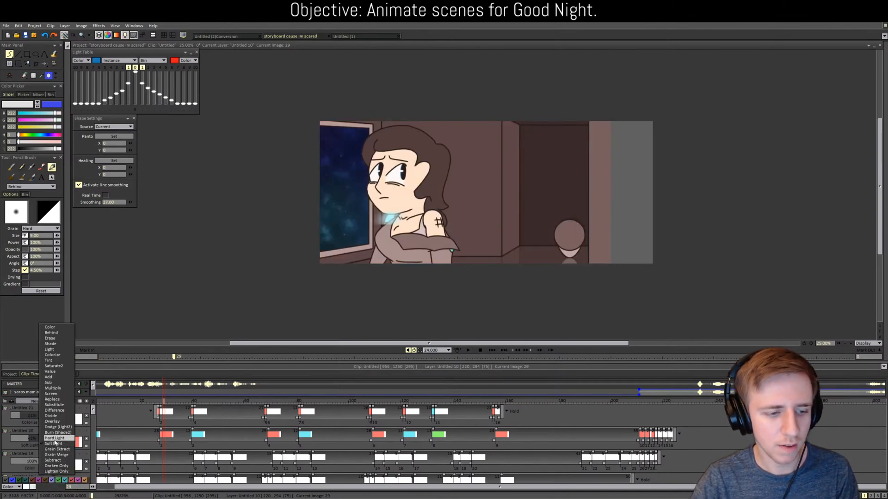
click(54, 439)
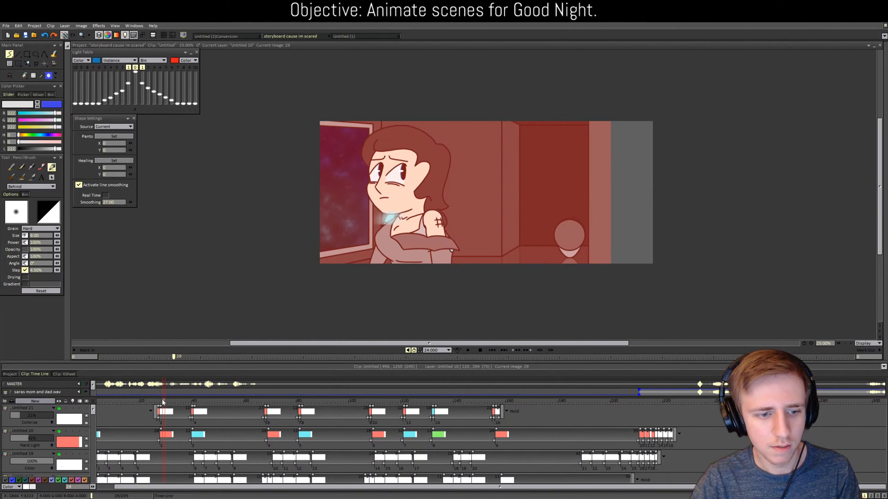
drag(163, 403, 535, 369)
drag(92, 450, 92, 410)
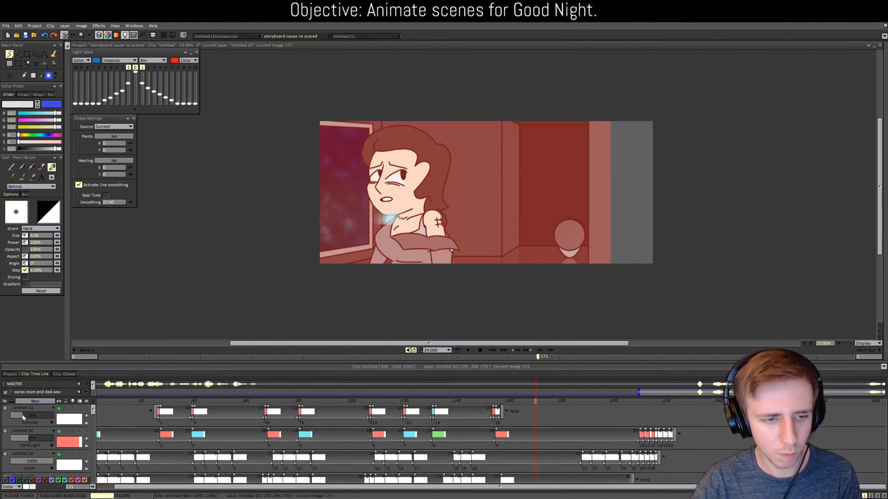
click(185, 400)
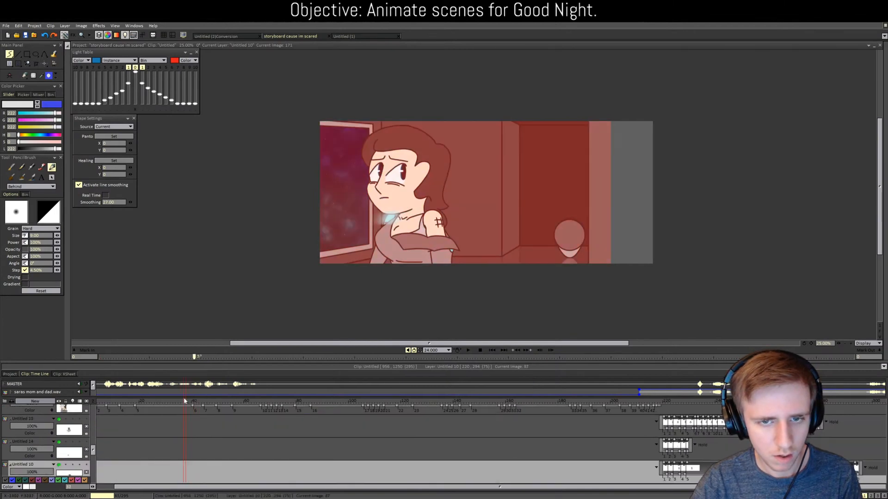
Step: From image 41, hide tint layers Untitled 21 (Colorize) and Untitled 20 (Hard Light), then view a later scene
drag(188, 395, 193, 394)
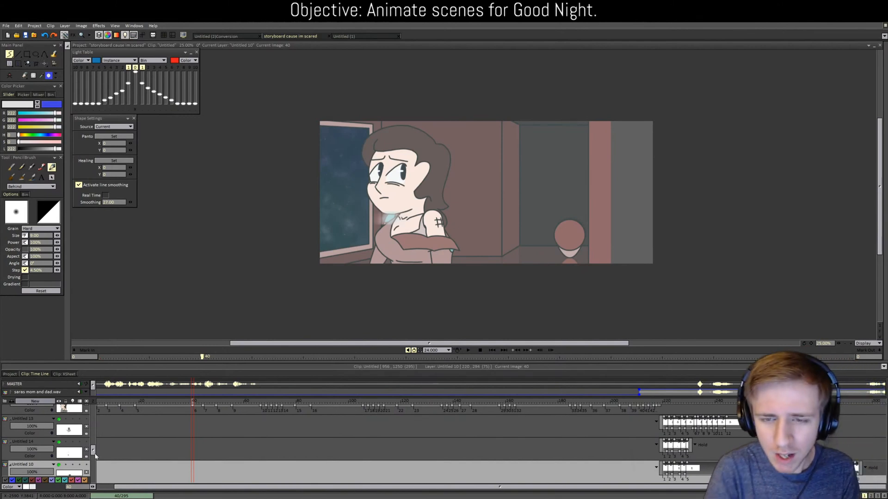
mouse_move(95, 455)
mouse_down()
mouse_move(99, 400)
mouse_move(94, 454)
mouse_up()
click(59, 408)
click(59, 431)
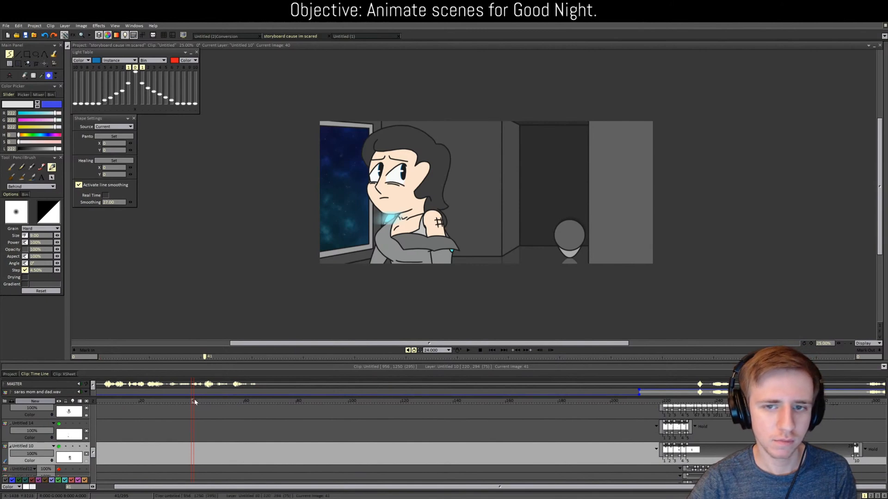
drag(195, 402, 465, 437)
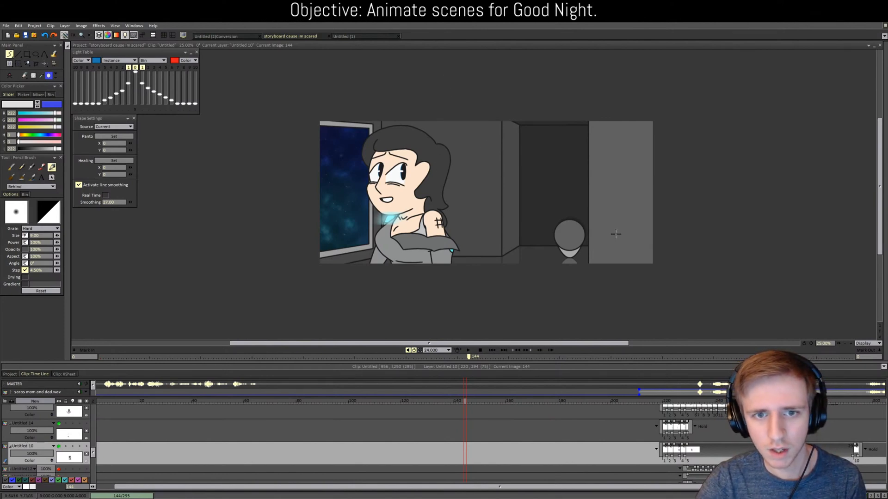
scroll(617, 233, up, 2)
Step: With the Panning tool, shift Untitled 23's image slightly left around image 225
drag(435, 344, 422, 338)
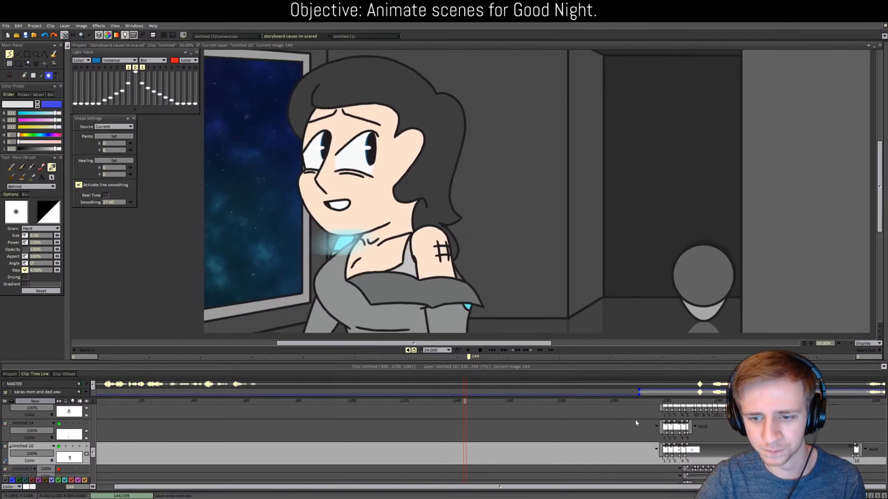
drag(547, 401, 659, 403)
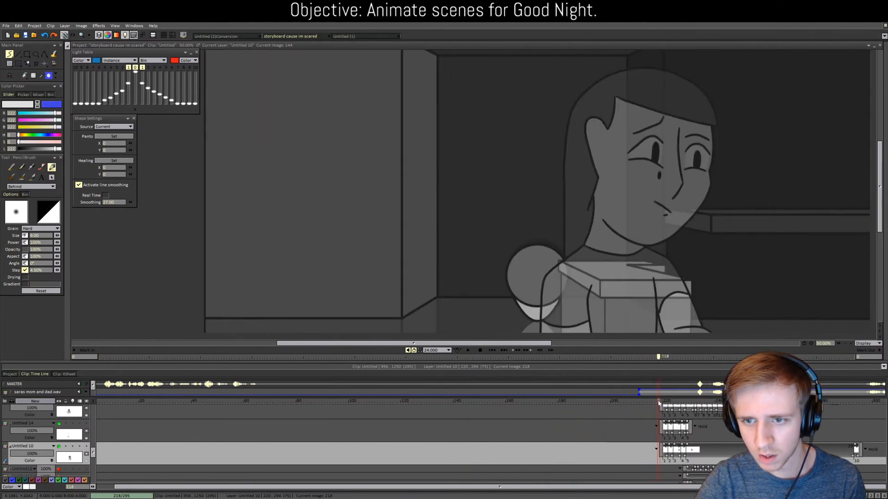
scroll(489, 289, down, 3)
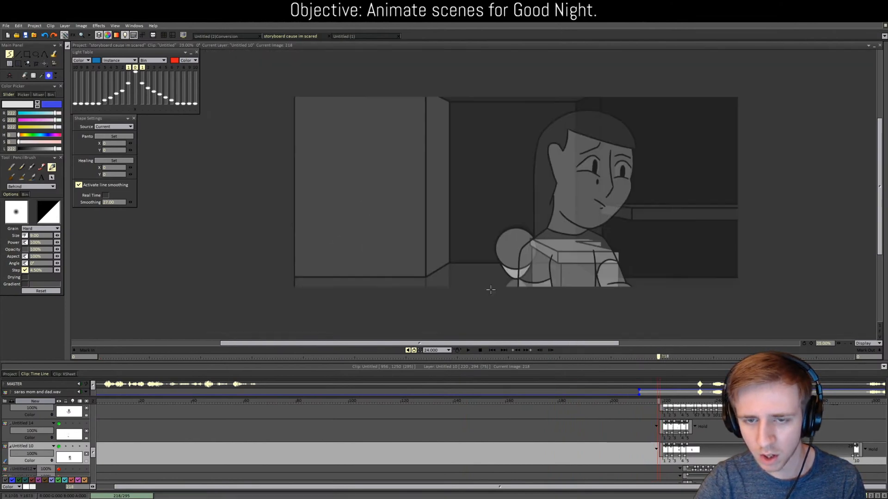
click(44, 63)
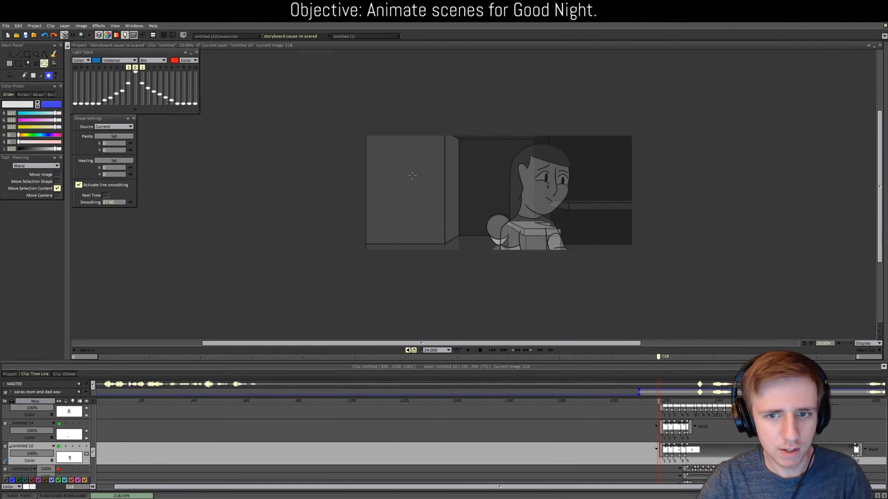
scroll(522, 432, down, 3)
scroll(508, 433, down, 4)
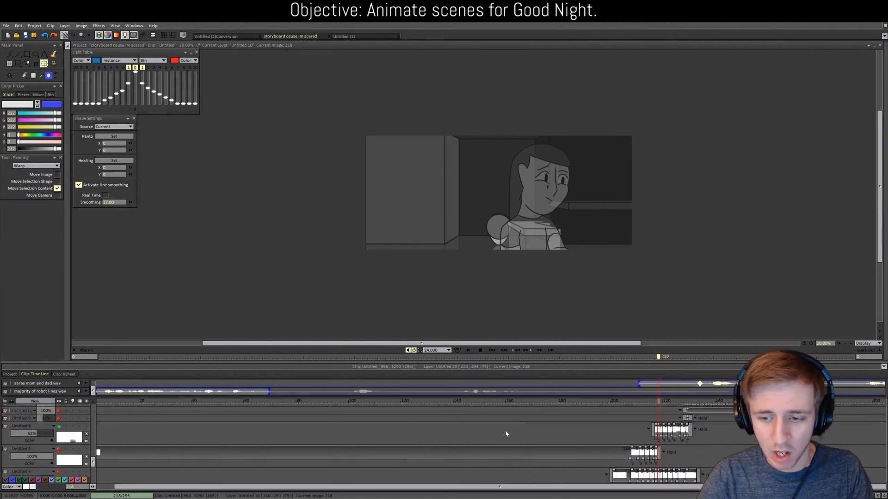
scroll(139, 439, up, 10)
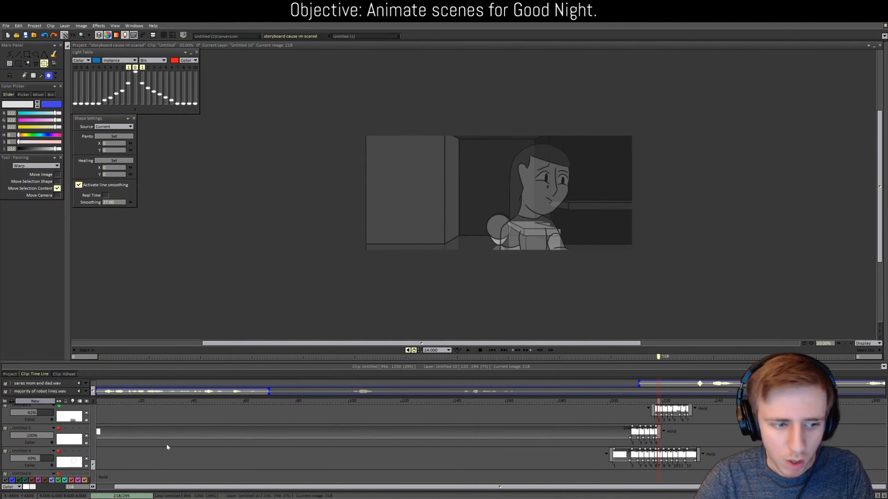
click(41, 423)
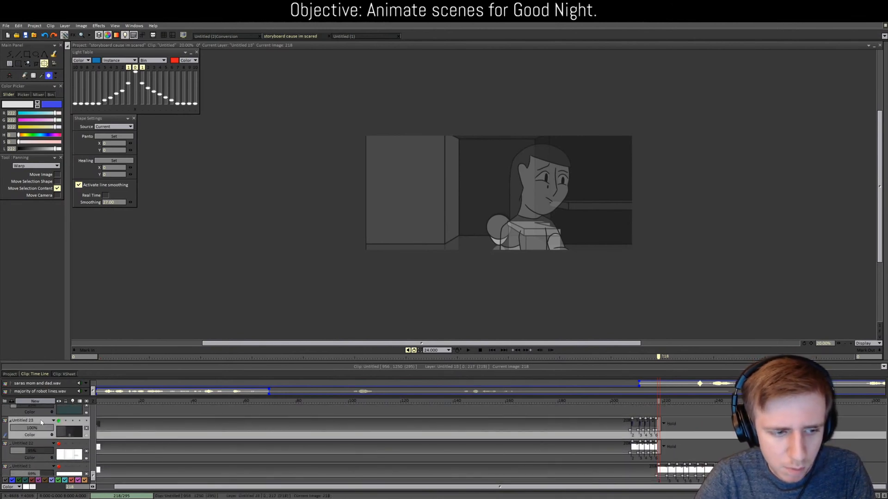
drag(381, 200, 339, 196)
Step: Switch to the CustomBrush tool and scrub from image 215 to image 219
drag(657, 400, 650, 398)
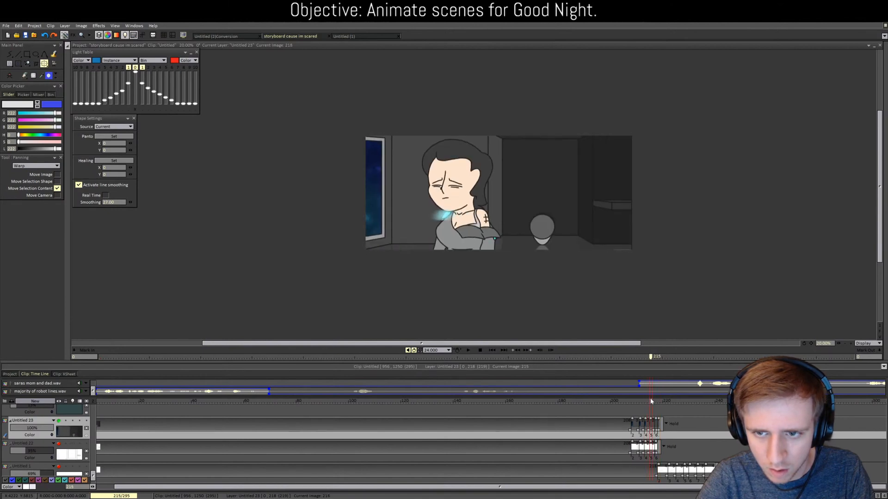
scroll(588, 303, up, 2)
scroll(589, 303, up, 1)
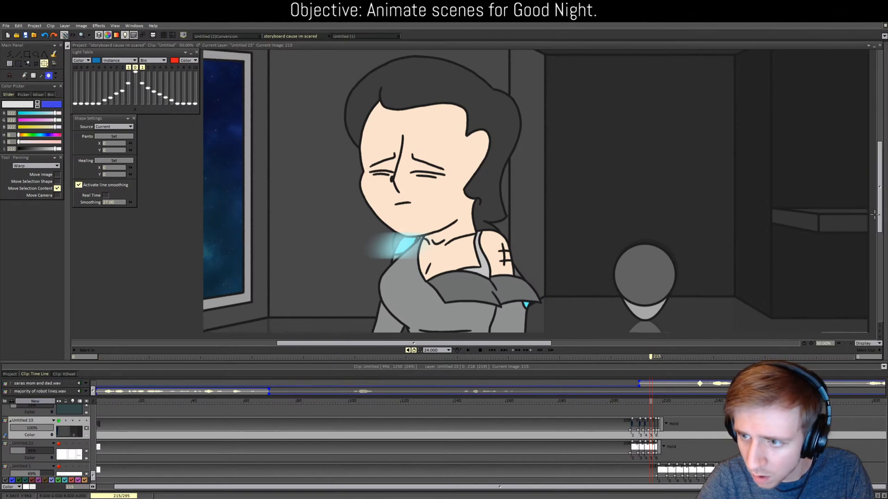
drag(879, 215, 879, 235)
scroll(748, 295, up, 1)
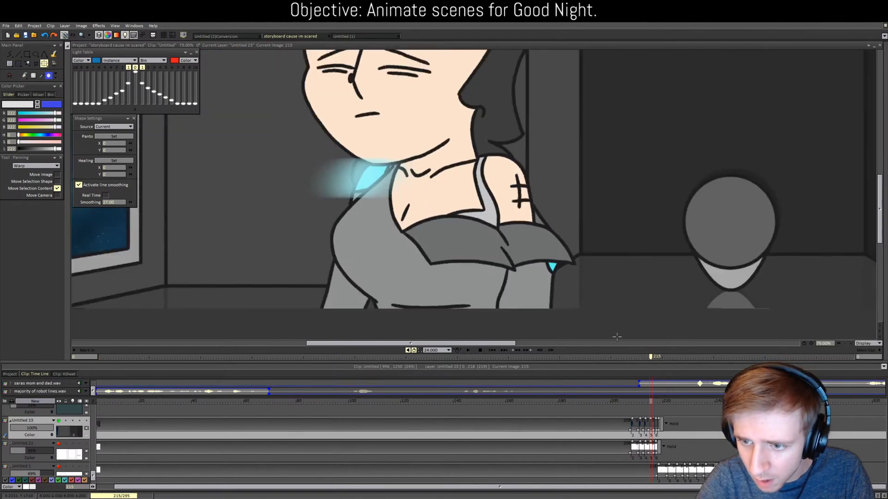
drag(491, 346, 557, 346)
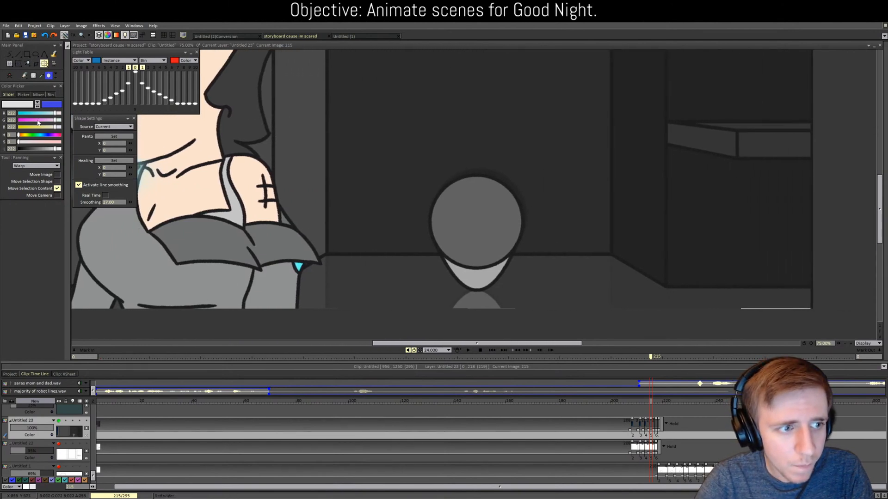
click(8, 54)
click(51, 177)
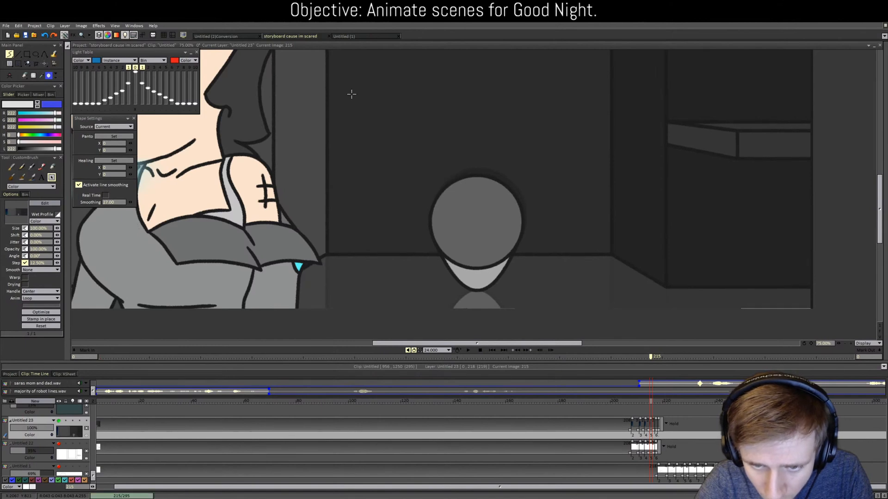
scroll(389, 82, down, 2)
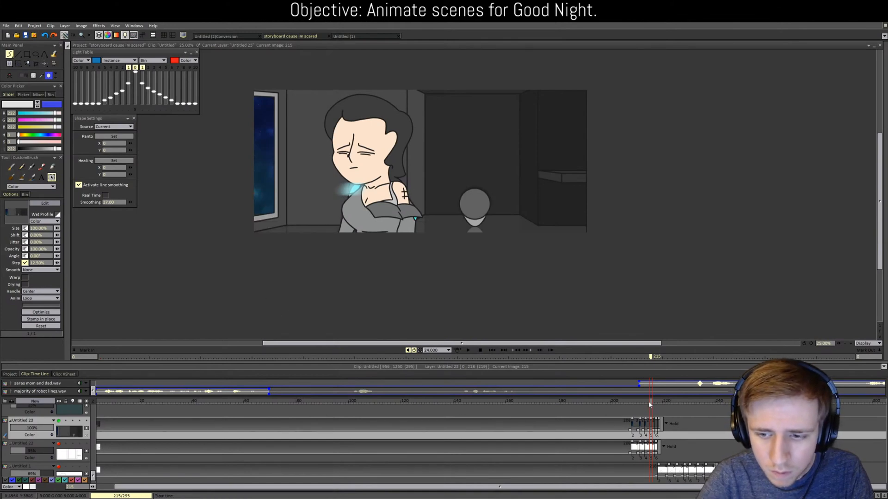
mouse_move(649, 404)
mouse_down()
mouse_move(640, 403)
mouse_move(659, 404)
mouse_up()
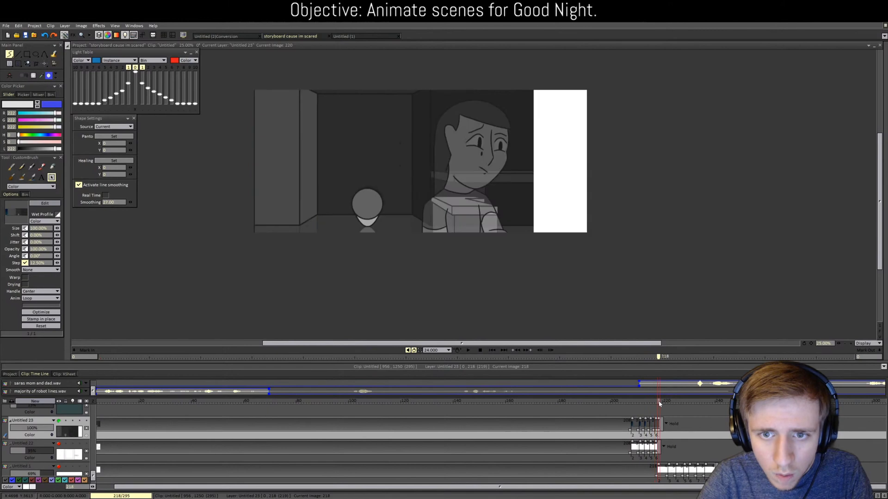
Step: Pan Untitled 23's room background about 400 px left, checking alignment across frames 213–221
click(43, 63)
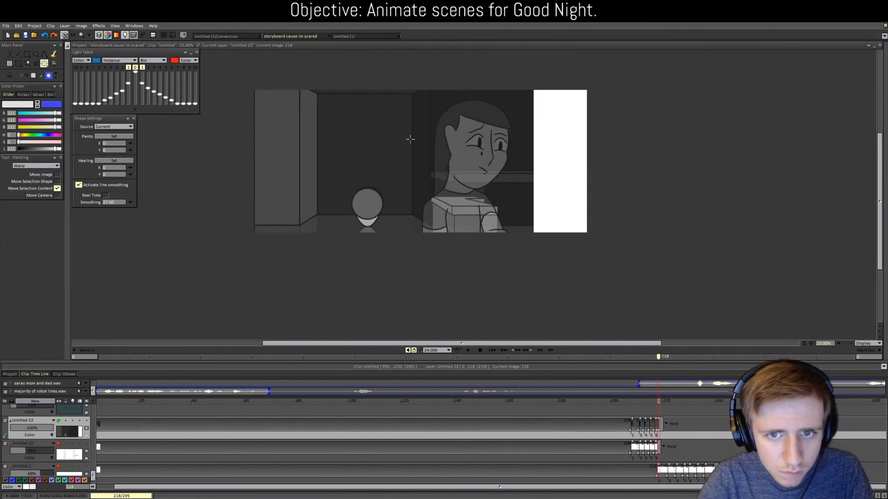
drag(410, 138, 389, 140)
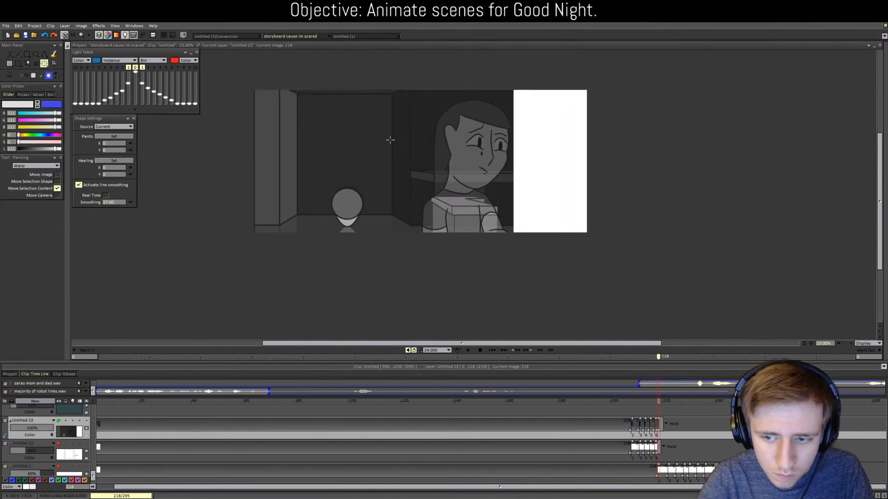
click(664, 401)
drag(340, 177, 211, 172)
click(662, 403)
mouse_move(661, 405)
mouse_down()
mouse_move(646, 402)
mouse_move(669, 401)
mouse_up()
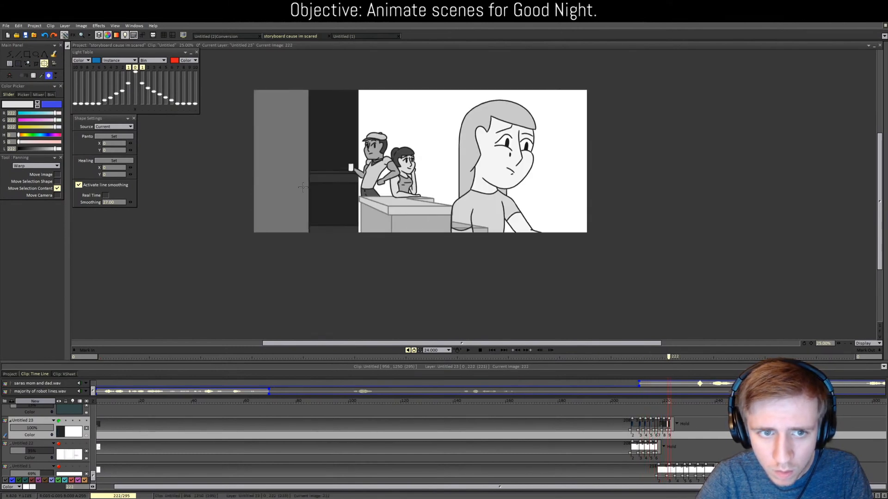
drag(303, 177, 115, 175)
Step: Hide Untitled 23 and compare the dark and bright shots across frames 212 to 230
click(649, 401)
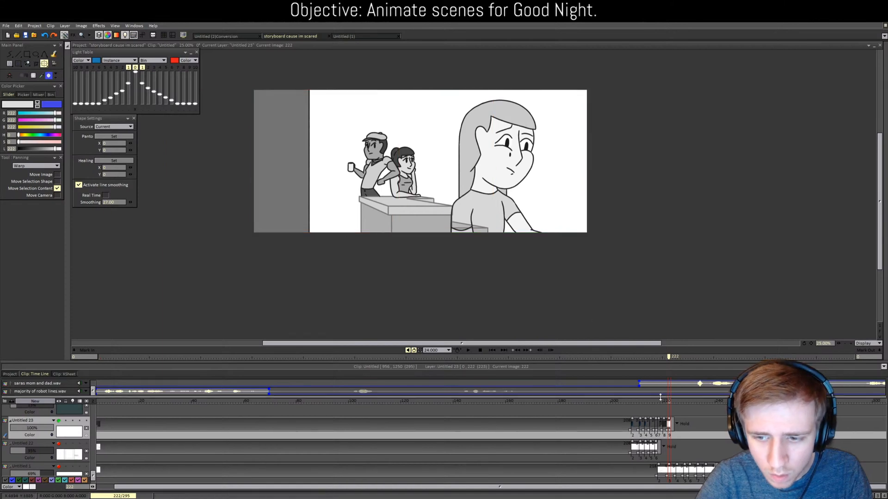
mouse_move(650, 402)
mouse_down()
mouse_move(672, 401)
mouse_move(660, 393)
mouse_up()
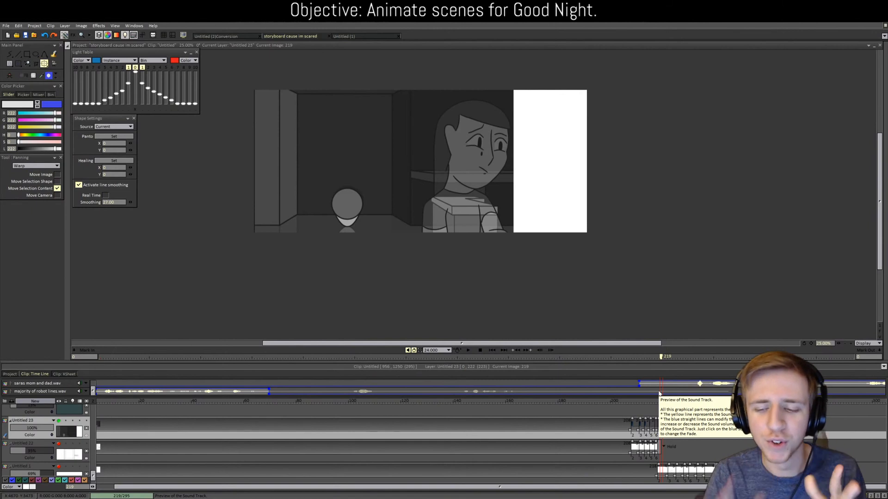
click(59, 422)
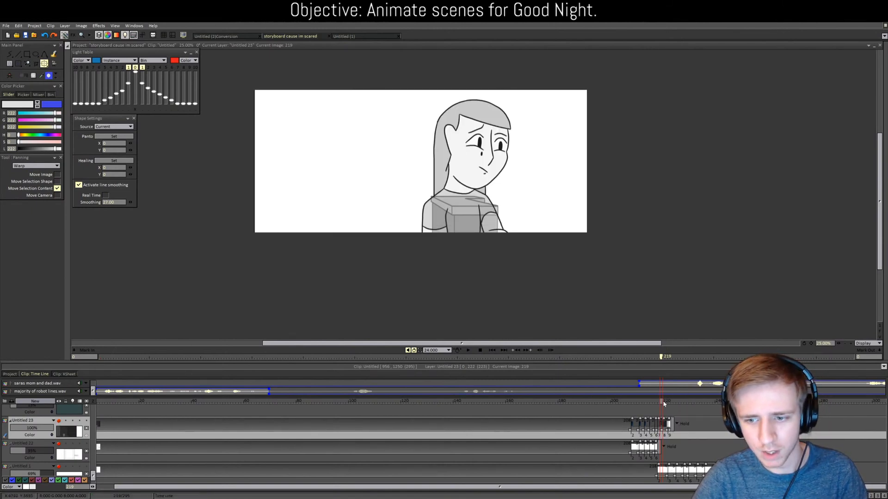
mouse_move(664, 404)
mouse_down()
mouse_move(687, 401)
mouse_move(653, 398)
mouse_move(677, 393)
mouse_move(644, 394)
mouse_move(680, 391)
mouse_move(646, 391)
mouse_move(681, 383)
mouse_move(647, 392)
mouse_up()
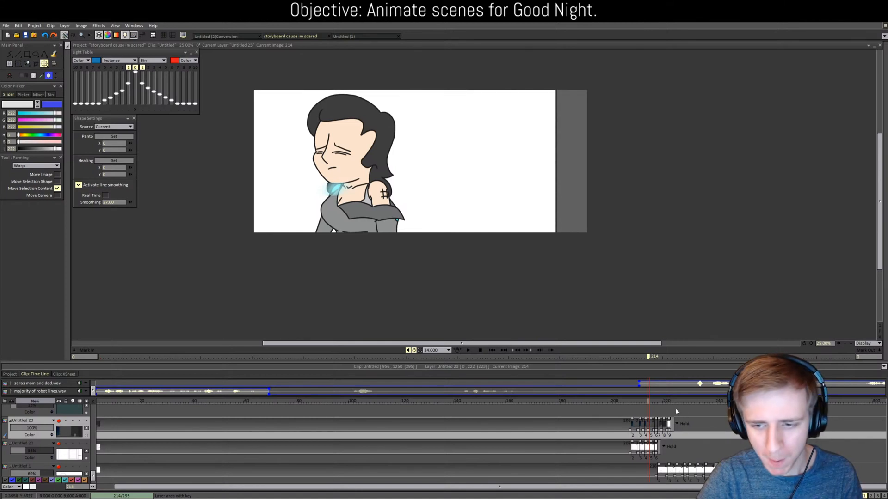
click(644, 402)
drag(643, 402, 688, 404)
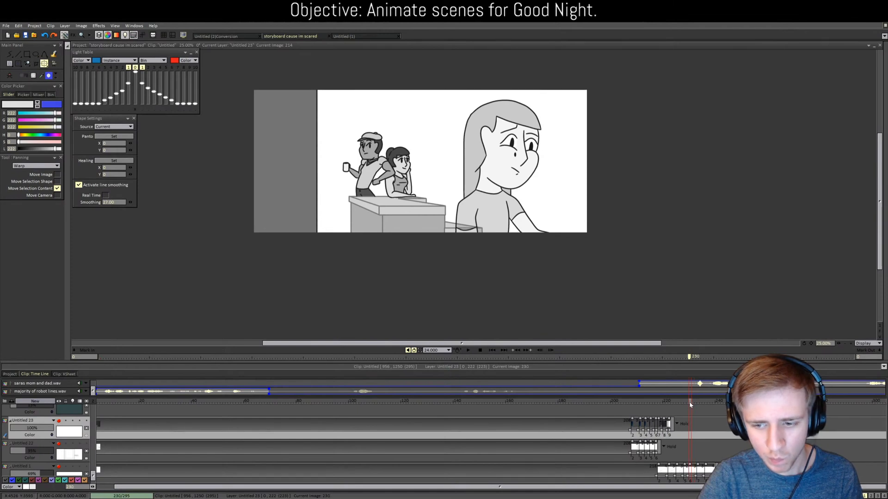
drag(690, 405, 684, 404)
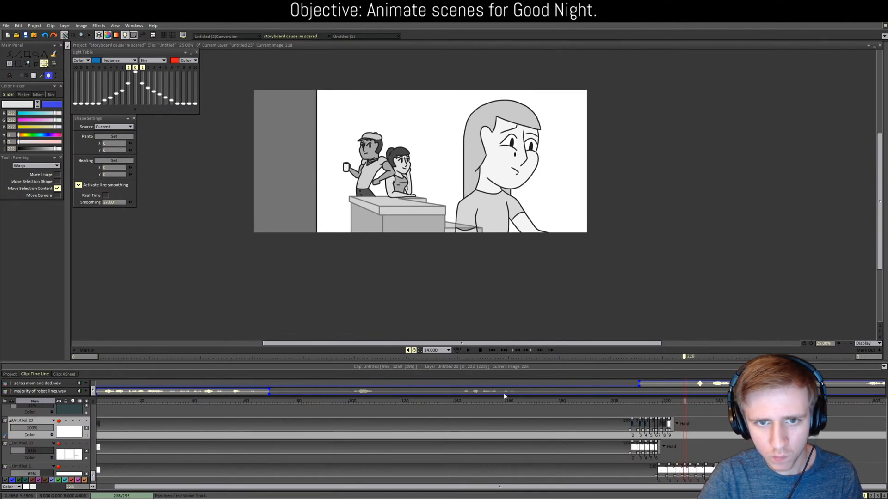
Step: Create the new empty layer Untitled 24 above Untitled 23
click(35, 402)
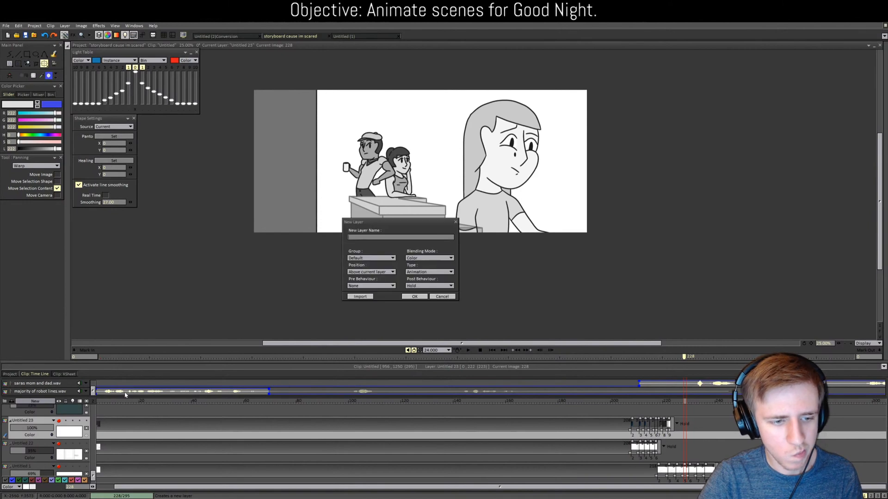
click(414, 296)
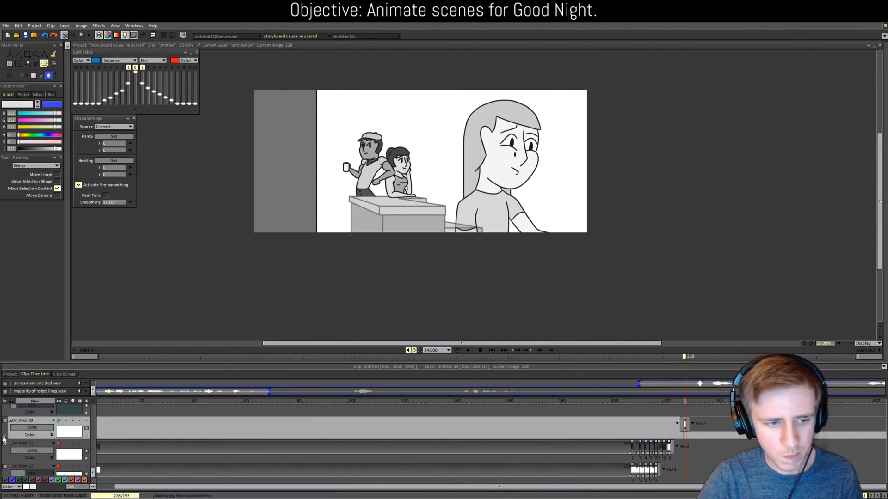
scroll(24, 467, down, 1)
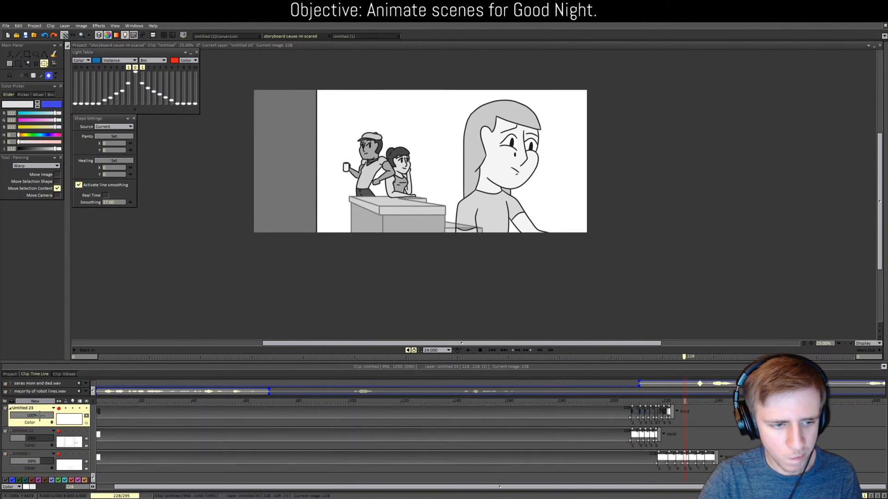
scroll(42, 418, up, 1)
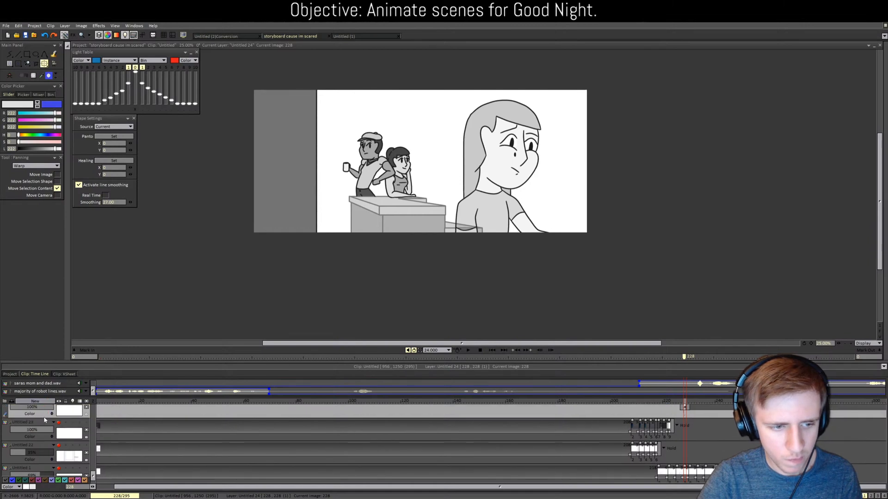
scroll(93, 475, up, 1)
Step: Select the Pencil brush, undo a test stroke, and set the brush mode to Color
click(18, 54)
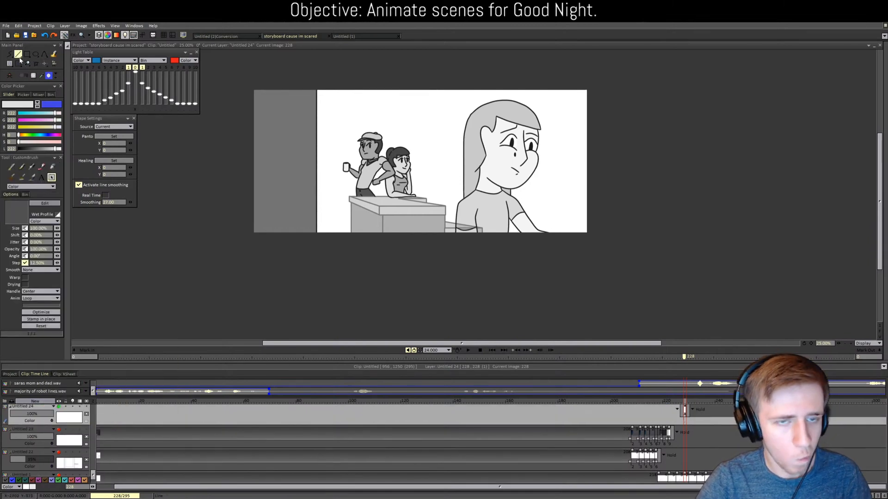
scroll(370, 160, up, 1)
click(52, 167)
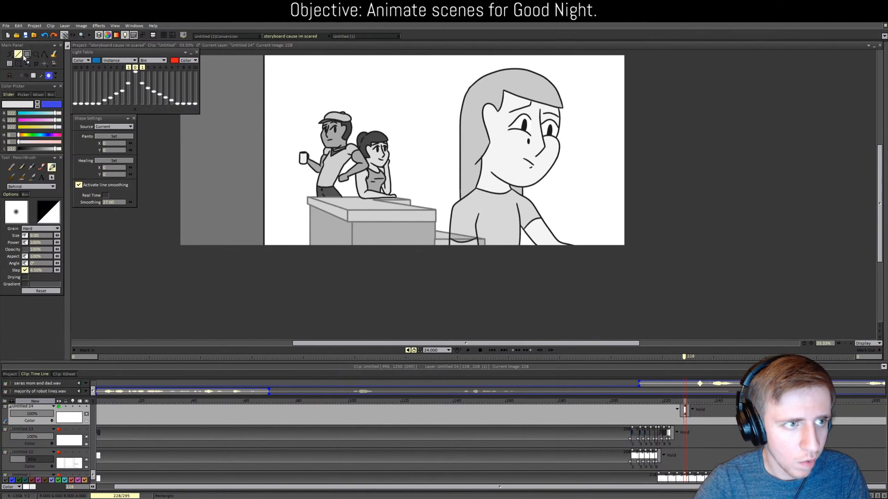
drag(463, 235, 463, 116)
key(ctrl+z)
click(25, 75)
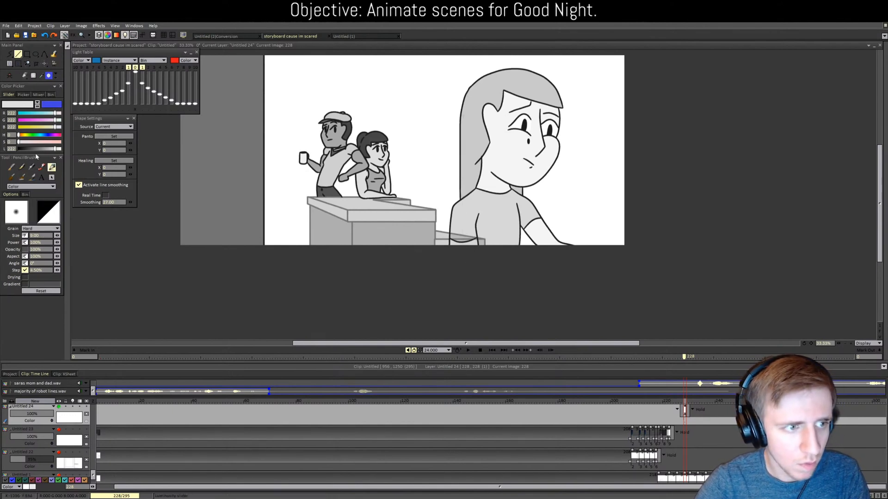
Step: Set the pencil colour to lightness 28 and draw straight beam-edge lines beside the girl
text(28)
key(Return)
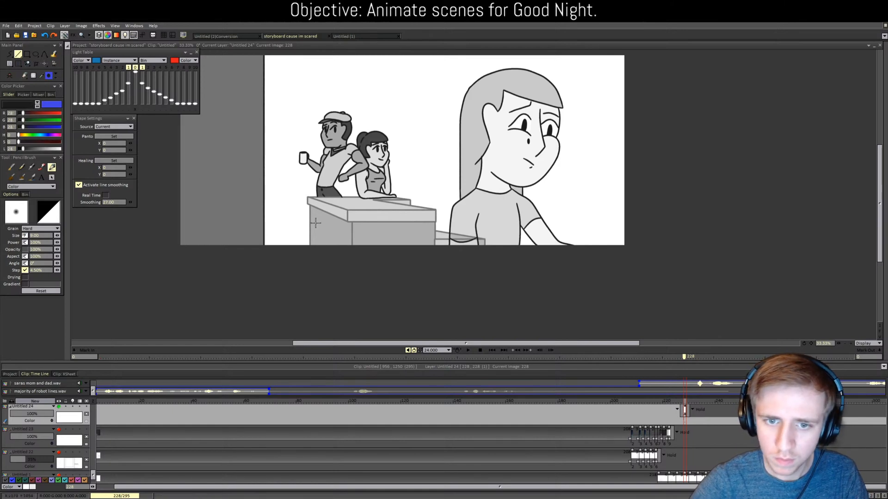
drag(429, 107, 431, 107)
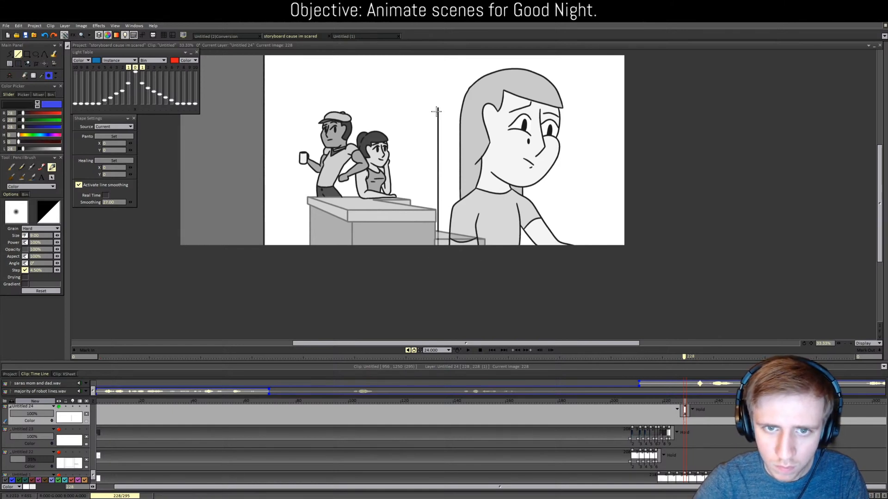
key(ctrl+z)
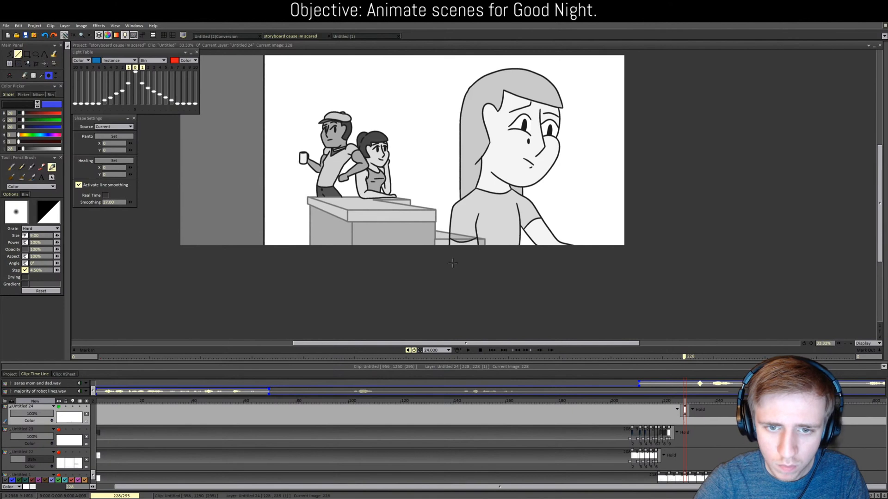
drag(451, 258, 452, 101)
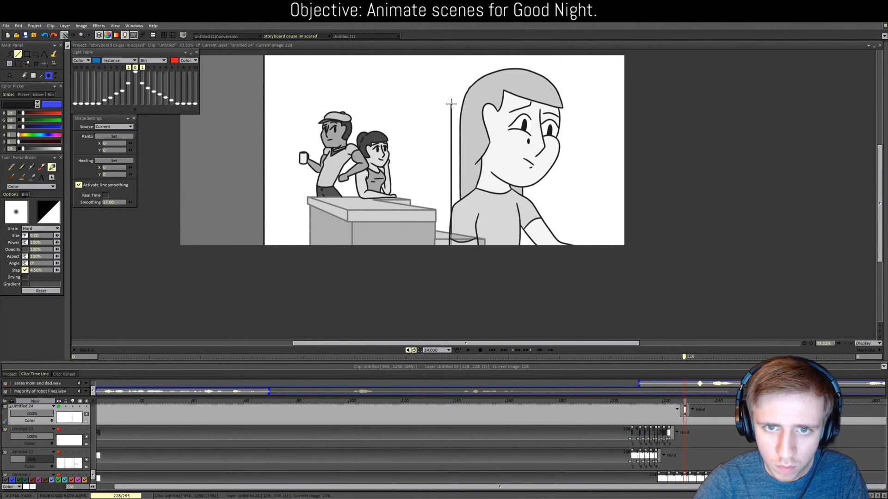
drag(523, 260, 522, 262)
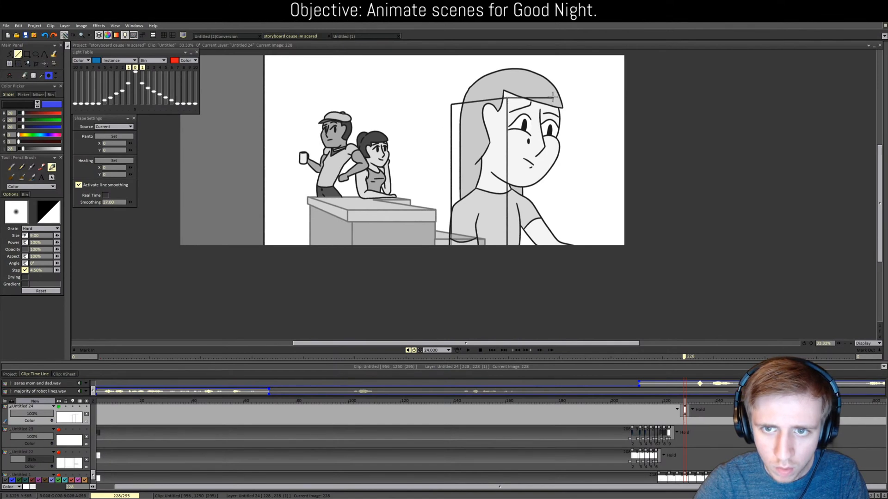
drag(555, 236, 556, 273)
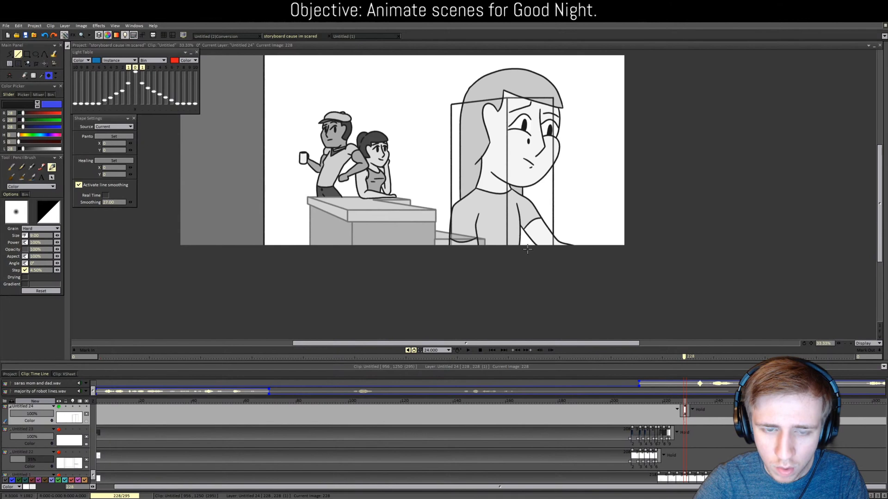
key(ctrl+z)
key(ctrl+z)
key(ctrl+z)
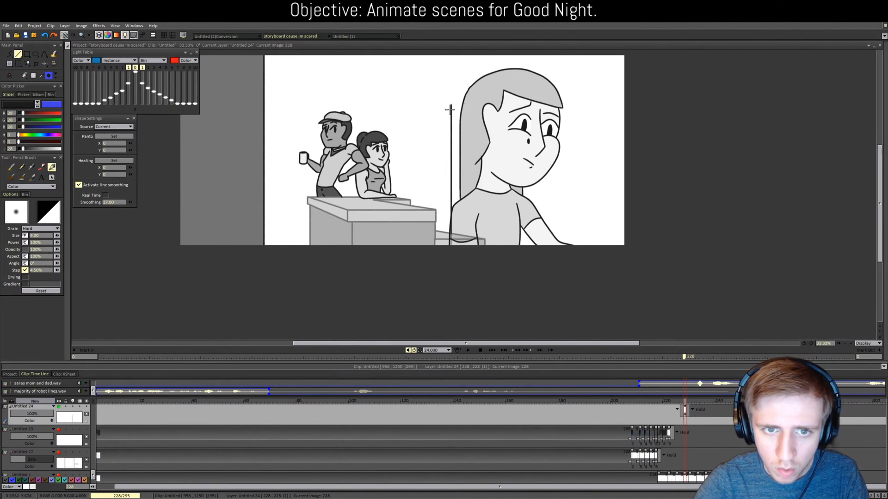
key(ctrl+y)
key(ctrl+y)
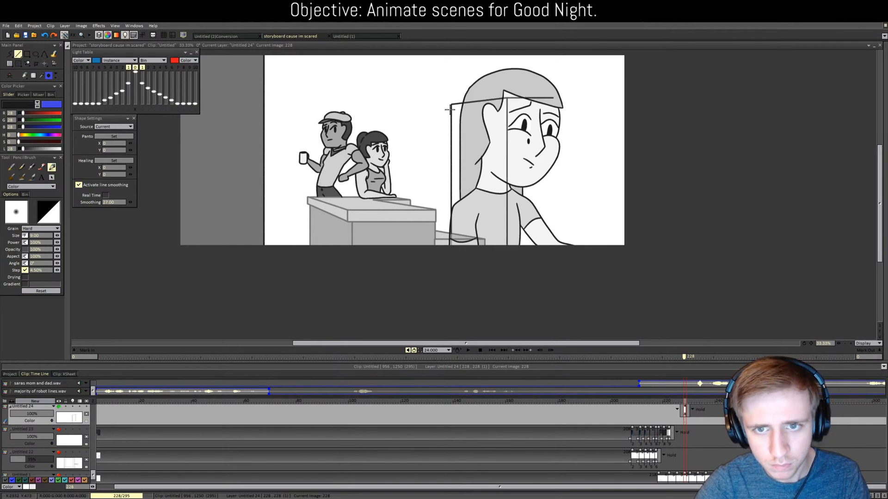
key(ctrl+y)
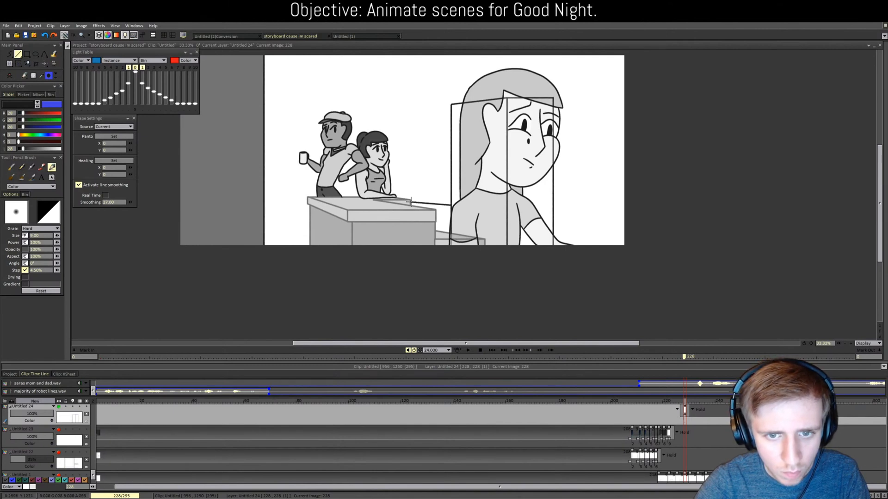
Step: Draw a line from the desk edge toward the girl and a vertical line down from the desk corner
drag(411, 202, 451, 199)
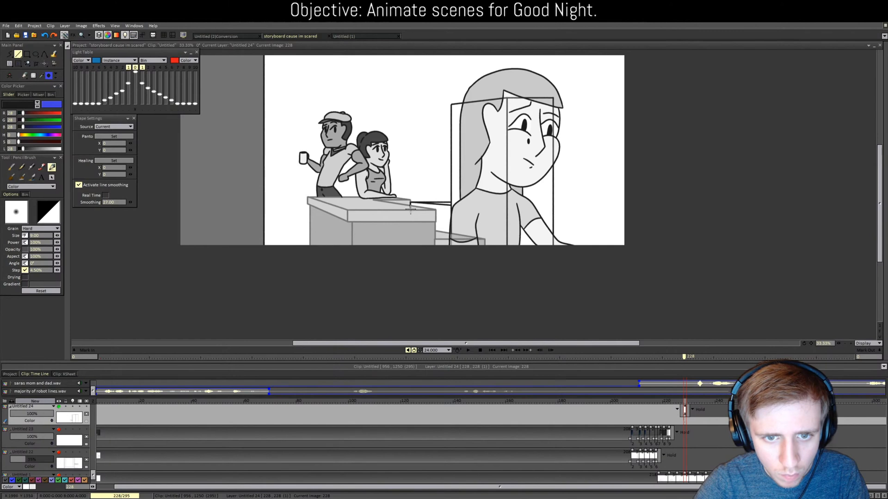
drag(441, 209, 451, 212)
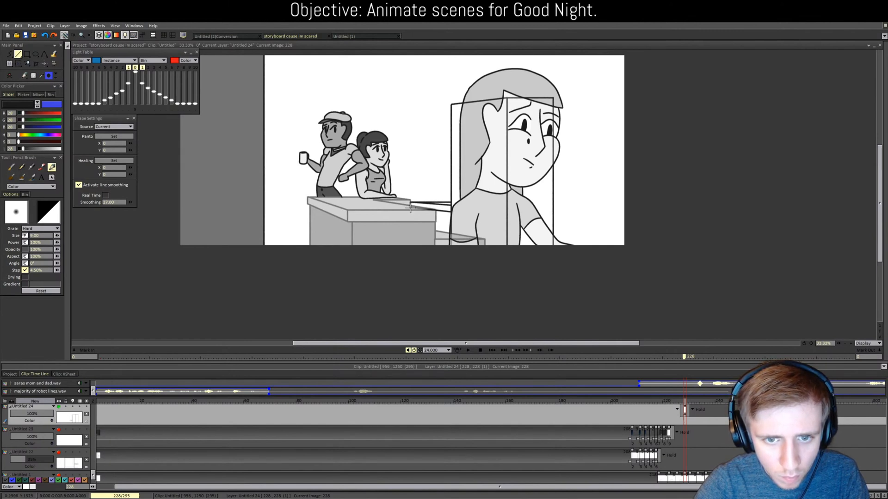
drag(409, 265, 409, 265)
key(ctrl+z)
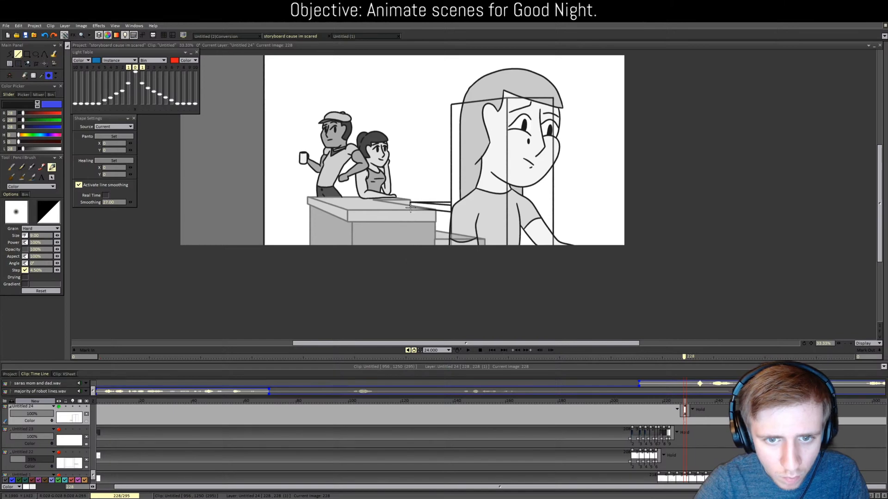
drag(411, 208, 408, 263)
key(ctrl+z)
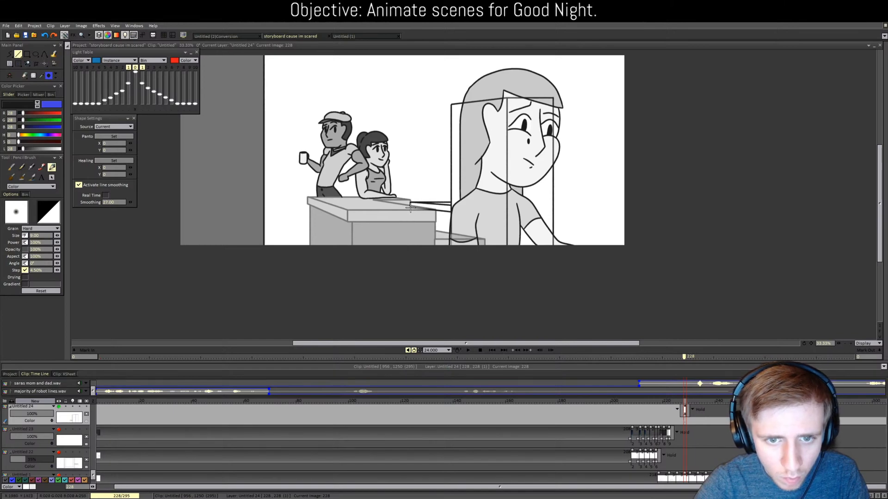
drag(410, 208, 410, 272)
Step: Replace the desk-corner line with four vertical wall lines running down from the desk
scroll(418, 229, up, 4)
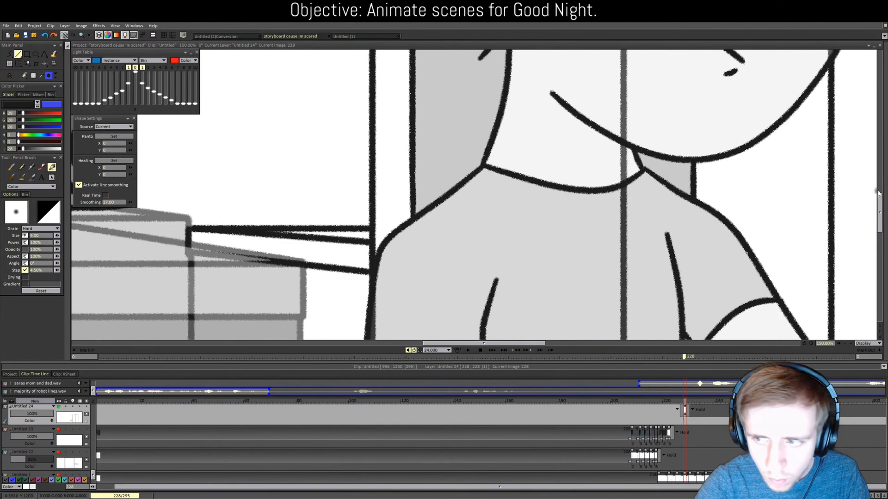
drag(879, 197, 879, 207)
scroll(208, 191, down, 1)
key(ctrl+z)
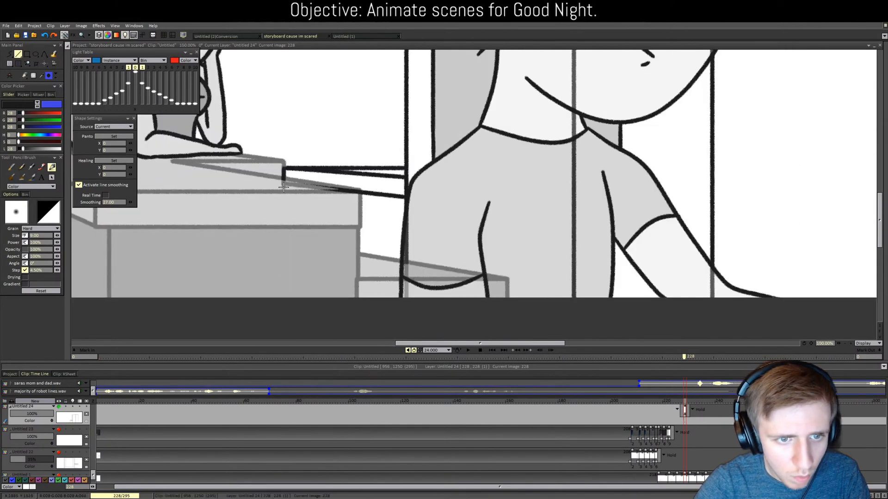
drag(283, 182, 284, 316)
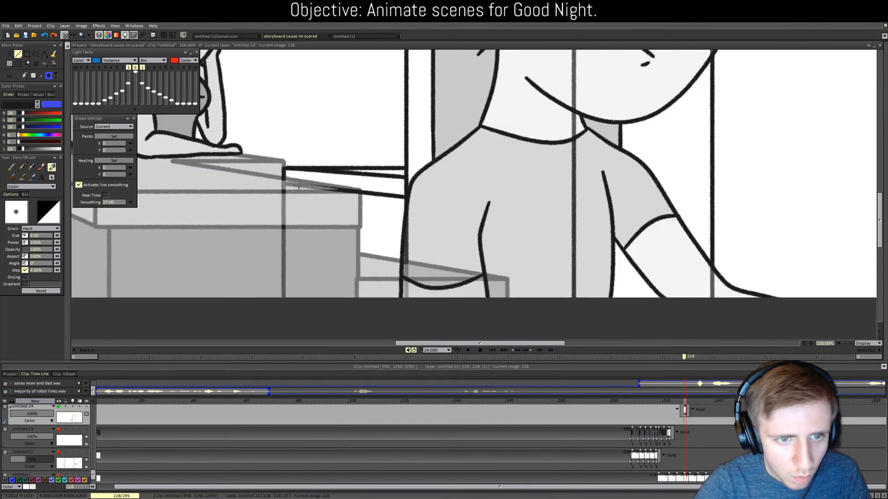
drag(298, 184, 300, 324)
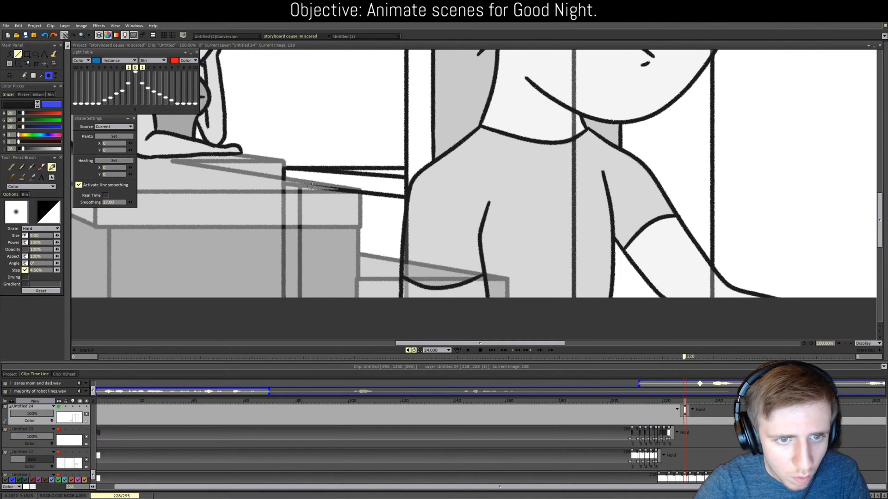
drag(312, 186, 314, 333)
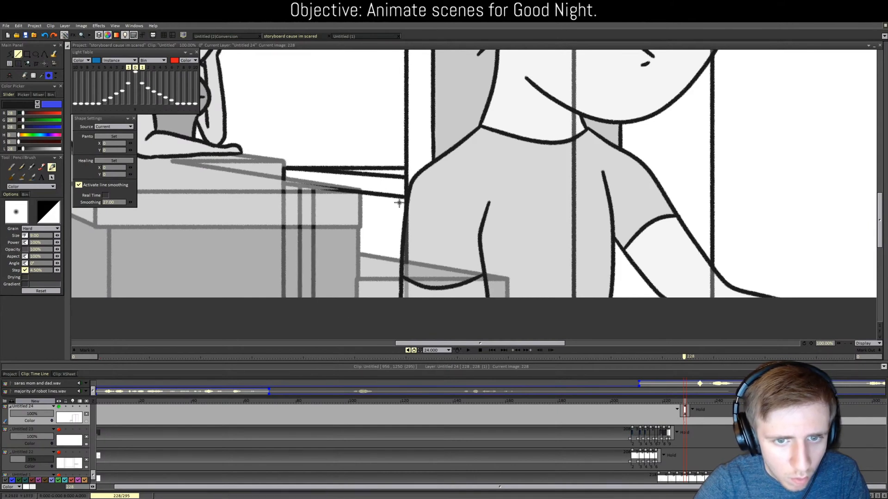
drag(394, 197, 392, 345)
Step: Draw the vertical wall corner, a corner line toward the top, and a ceiling line along the top
scroll(370, 292, down, 2)
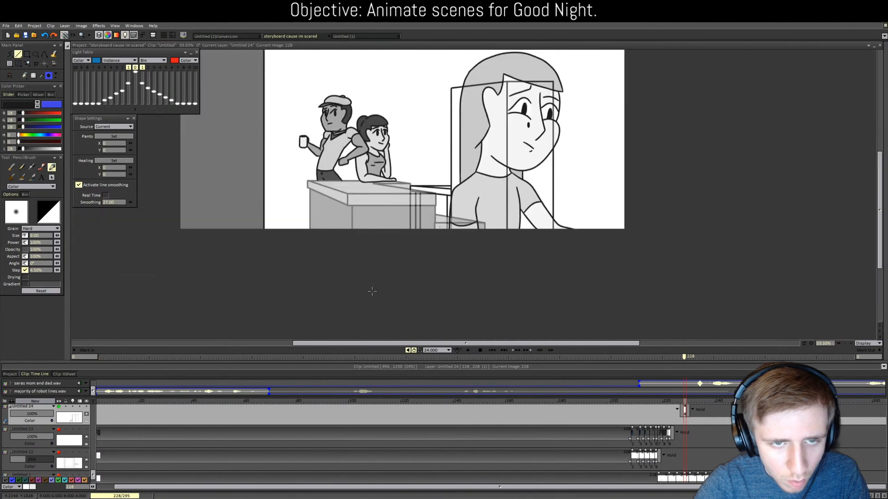
scroll(400, 179, down, 1)
drag(398, 67, 398, 313)
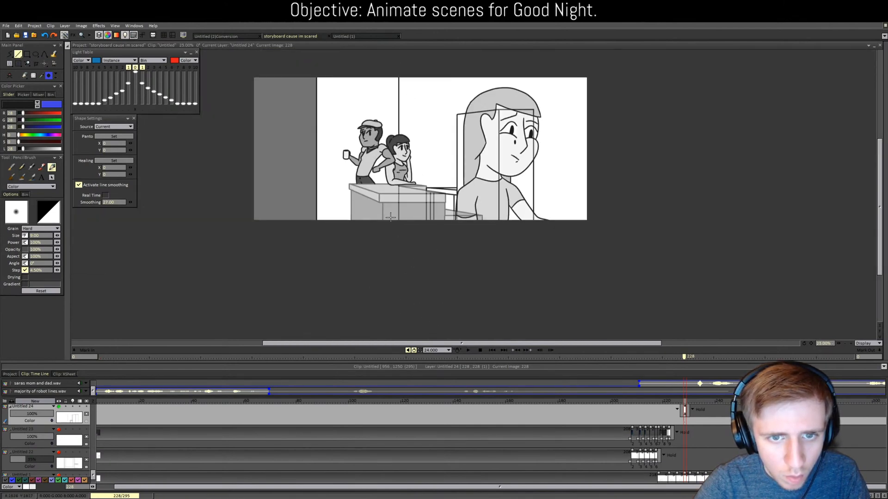
key(ctrl+z)
drag(401, 86, 403, 272)
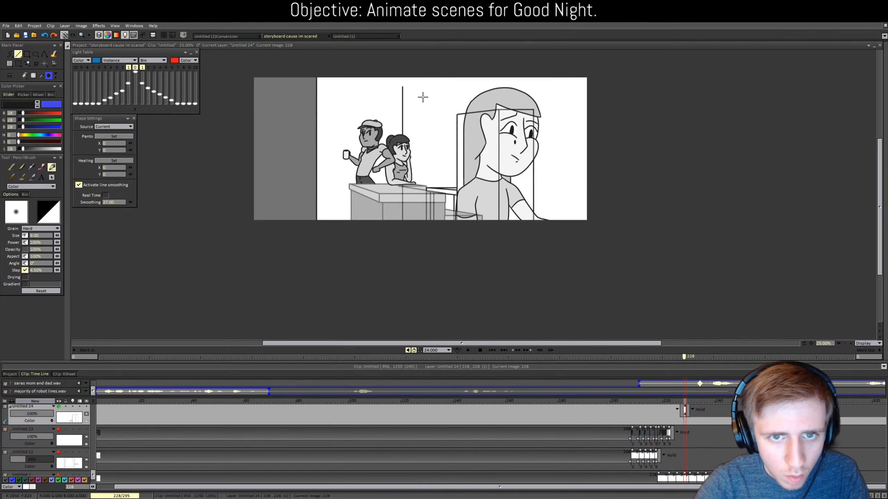
drag(402, 85, 568, 63)
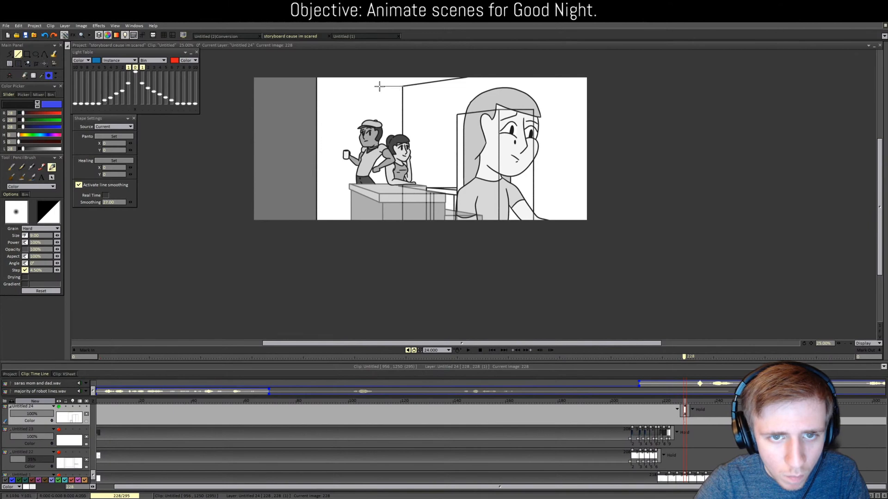
drag(379, 86, 203, 86)
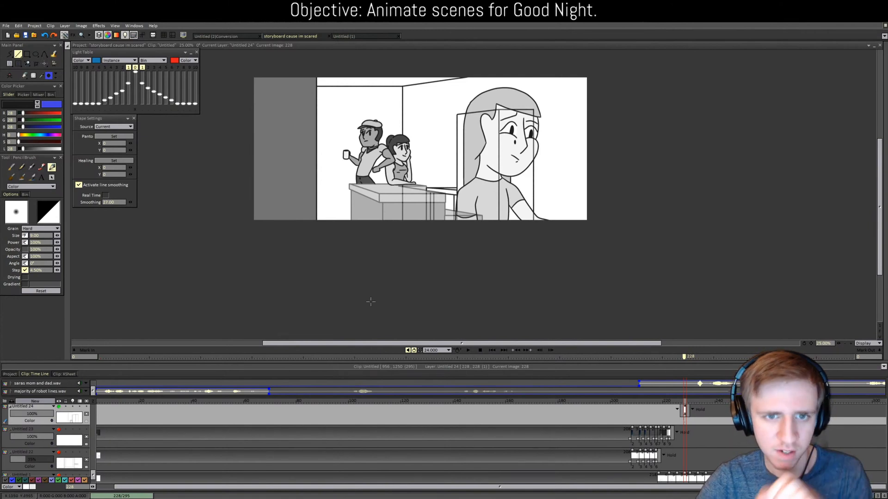
scroll(369, 288, up, 1)
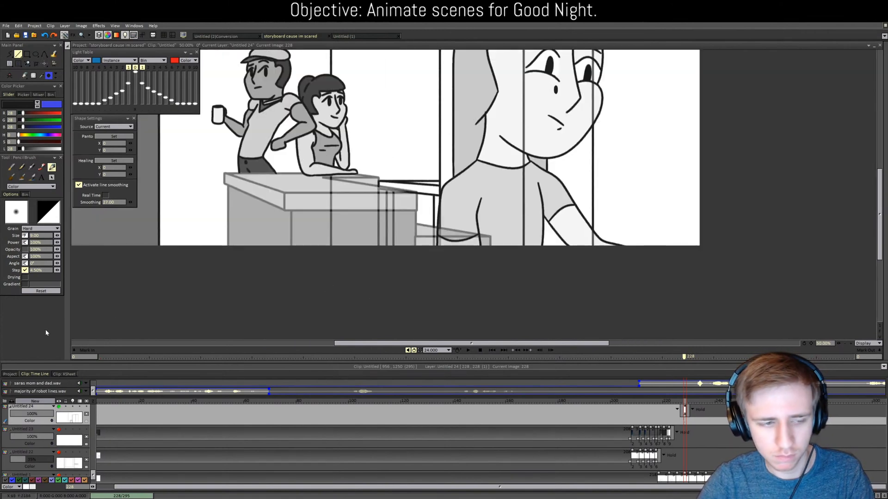
Step: Open clip 32-2/2 and toggle light layers Untitled 11, Untitled 15 and Untitled 9
click(9, 374)
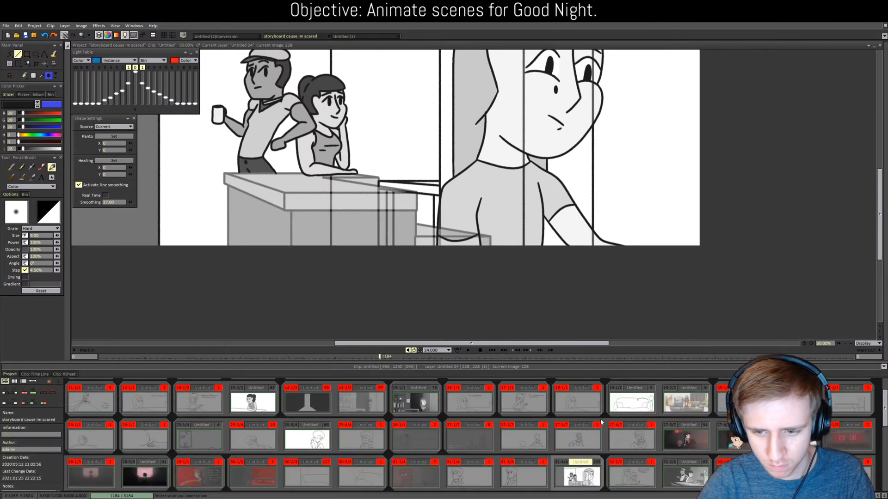
double_click(693, 480)
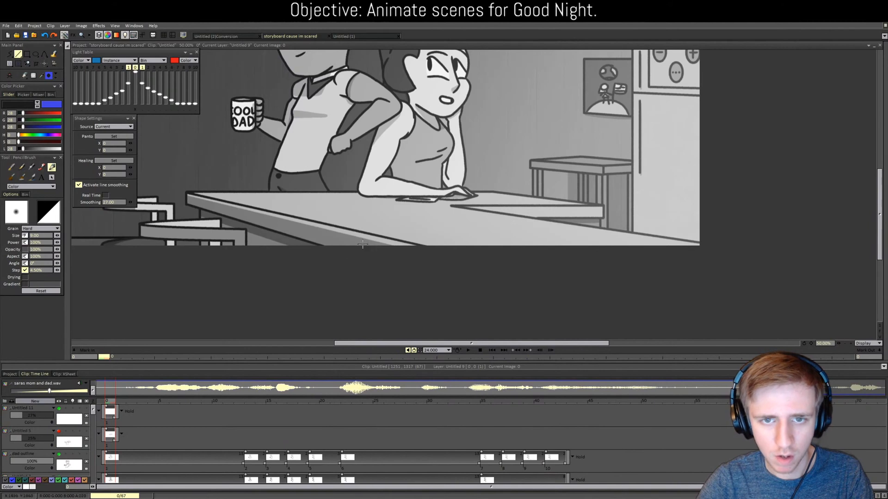
scroll(362, 245, down, 1)
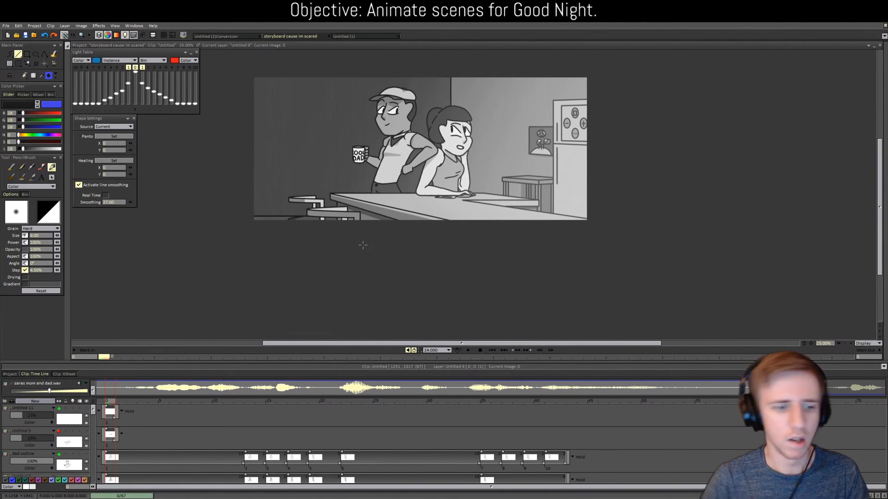
click(59, 409)
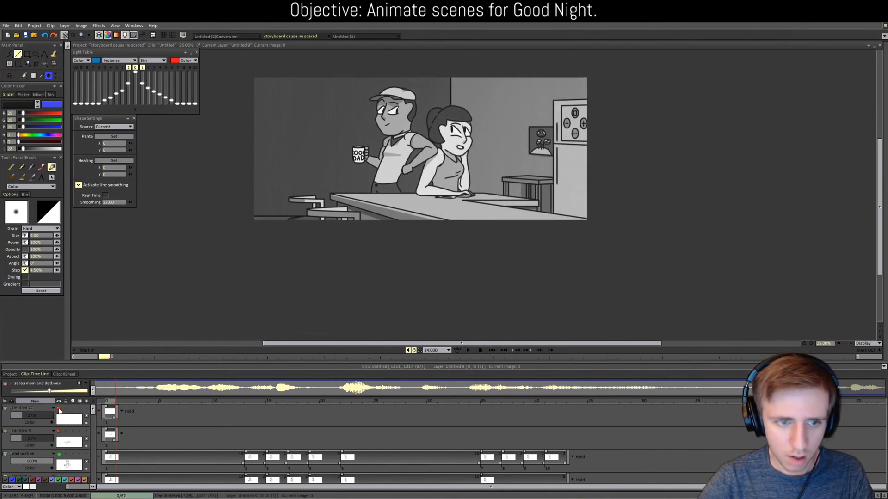
scroll(59, 411, down, 4)
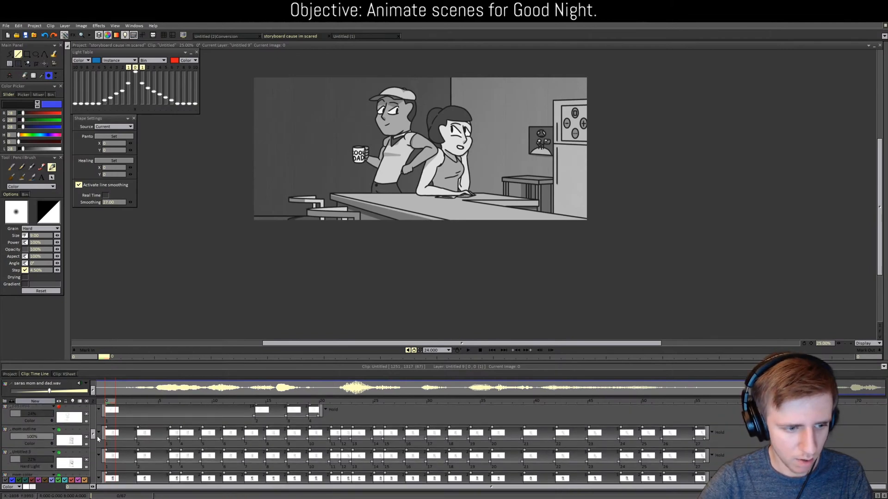
drag(98, 437, 98, 469)
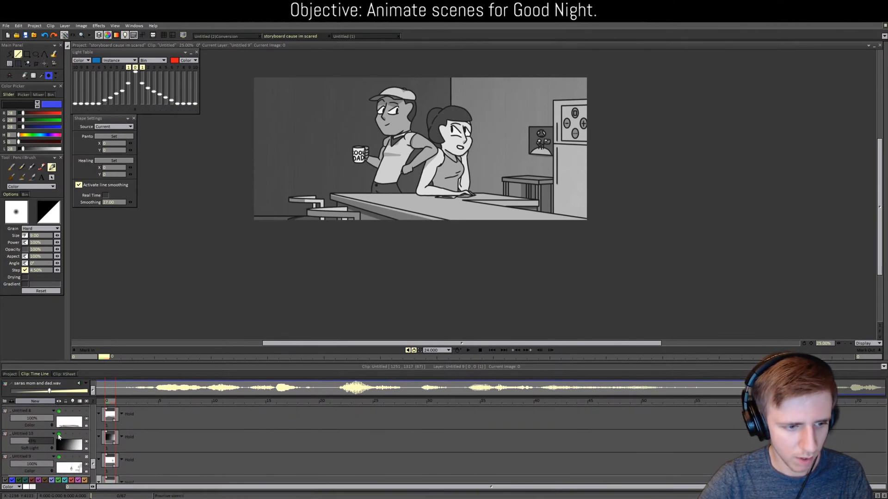
click(59, 435)
scroll(60, 438, down, 2)
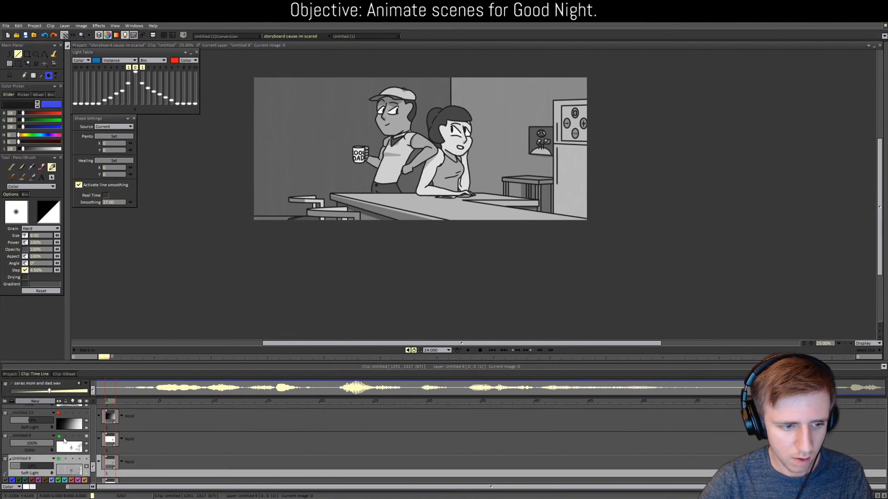
click(58, 439)
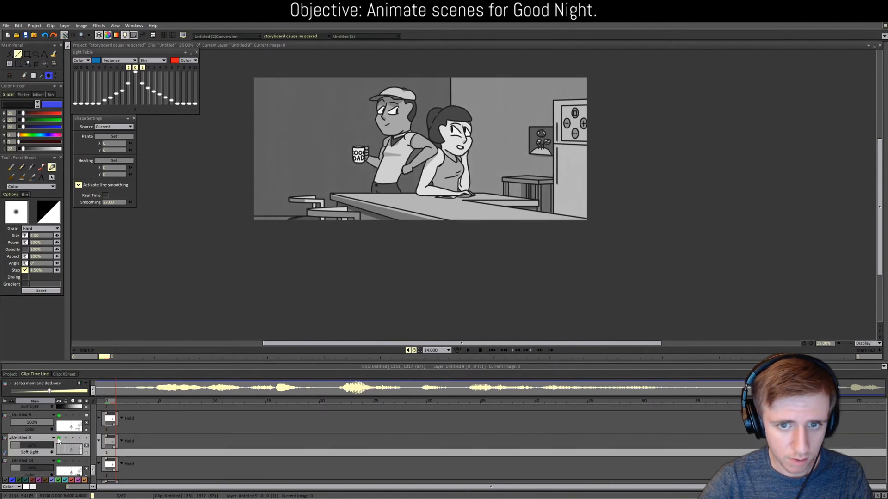
Step: Eyedrop the scene's light grey as the drawing colour, then return to the storyboard project overview
key(plus)
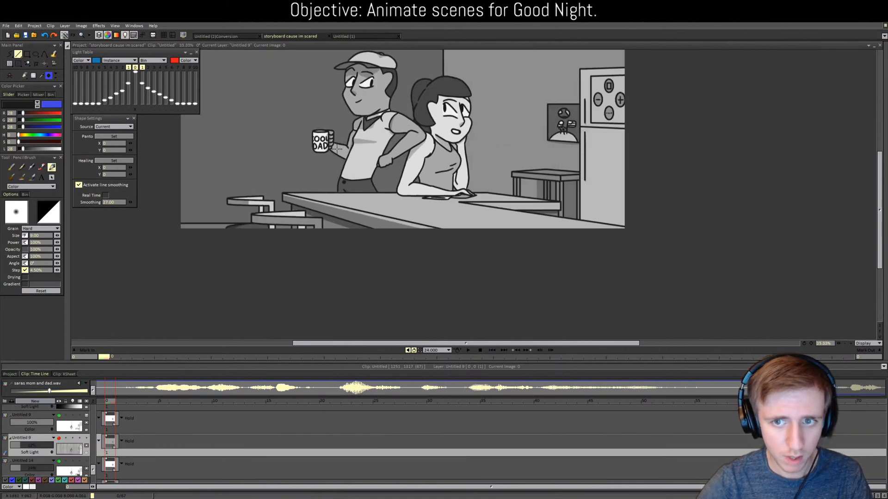
click(42, 76)
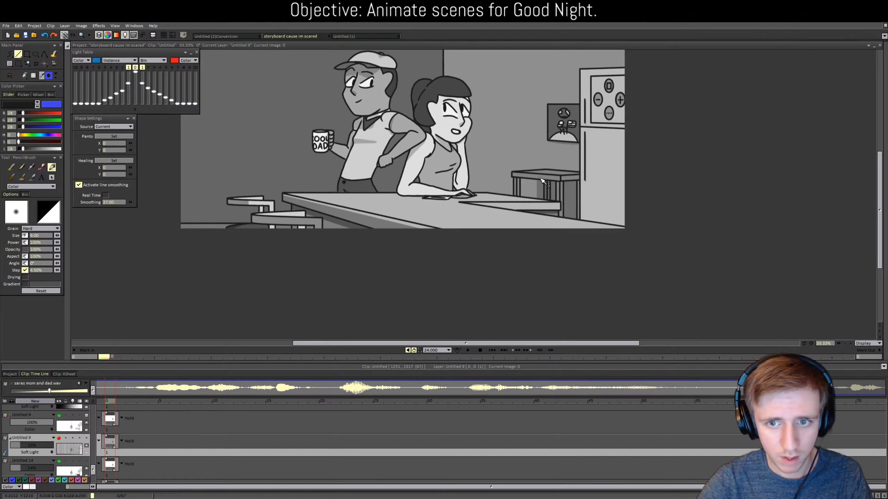
click(541, 181)
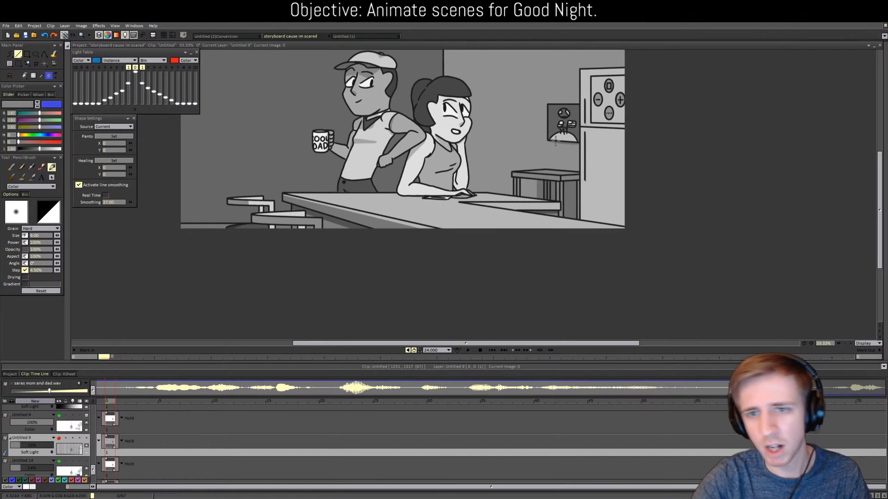
click(237, 36)
click(287, 36)
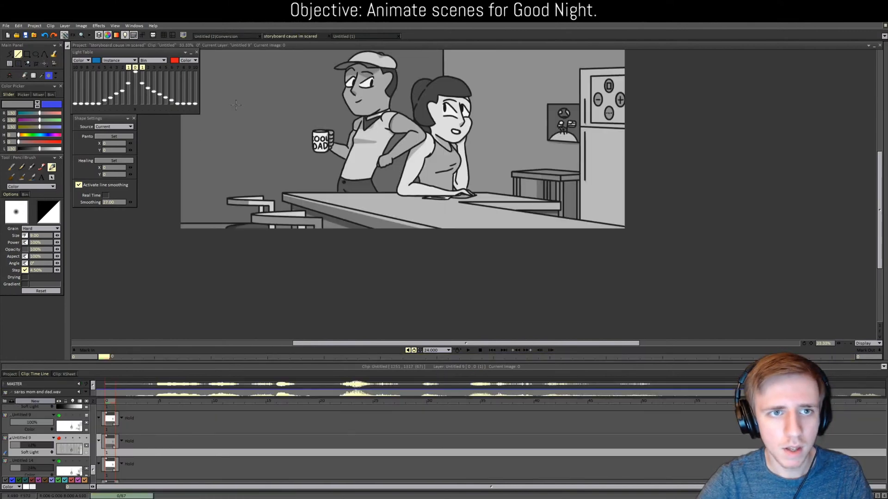
click(10, 374)
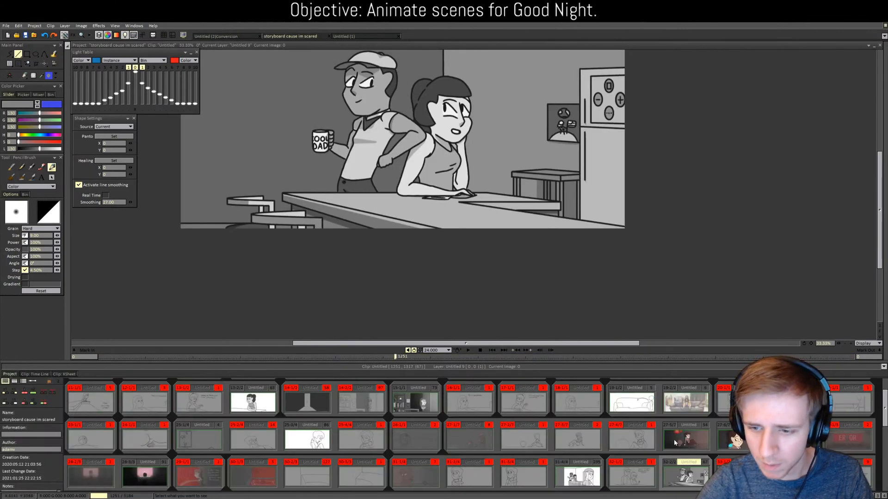
Step: Open shot 31-4/4, undo a trial counter fill, and add new layer Untitled 25
click(578, 476)
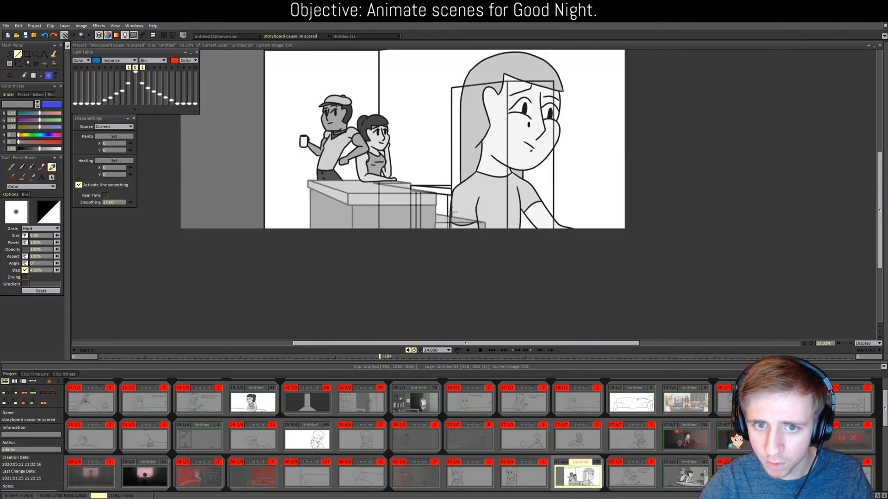
key(f)
click(442, 191)
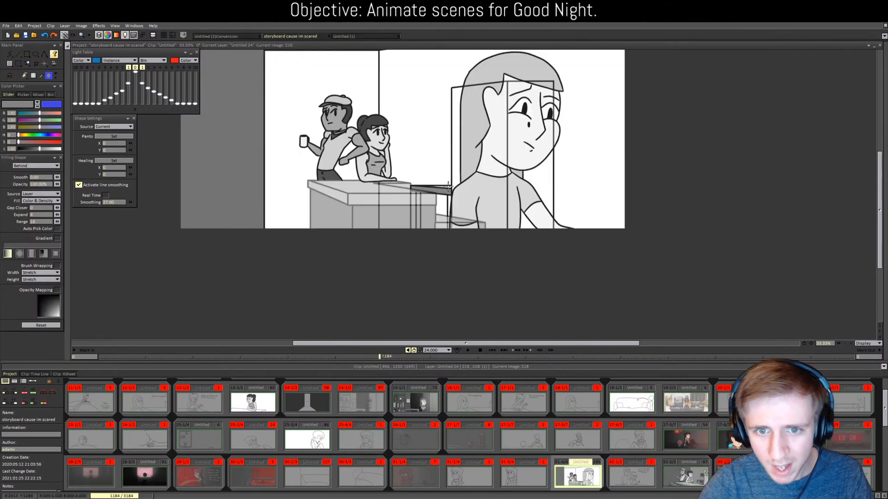
key(ctrl+z)
click(45, 374)
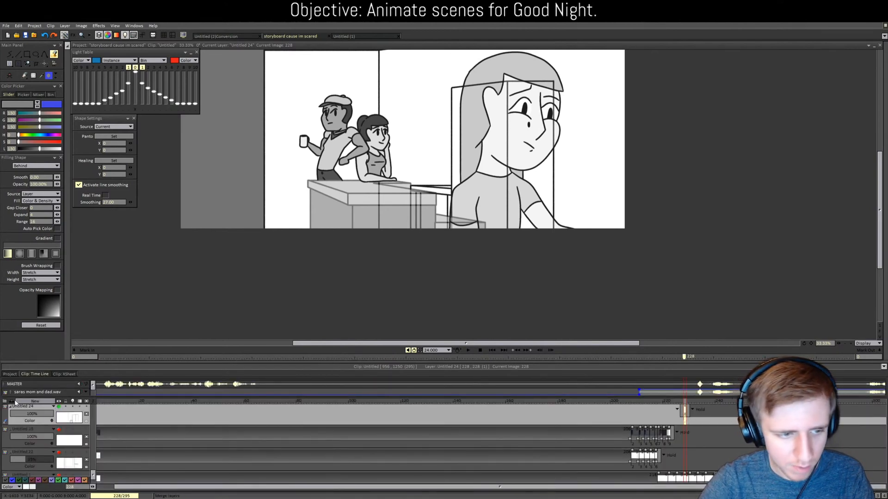
click(29, 402)
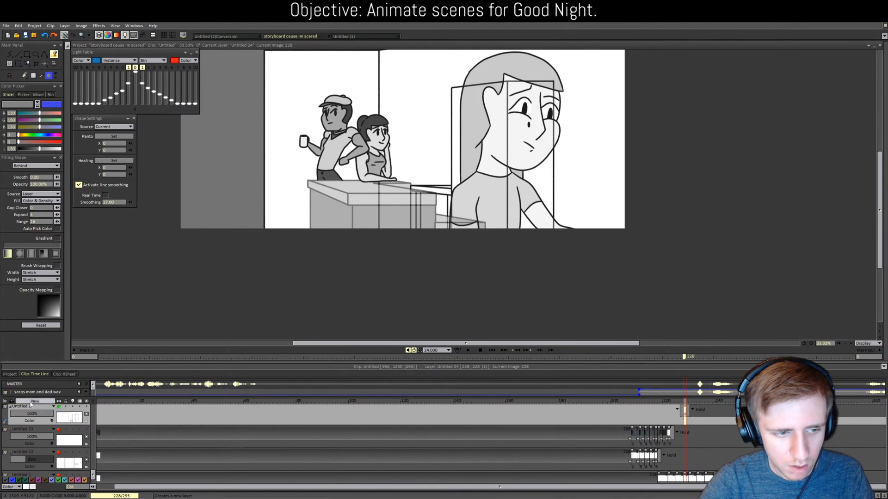
click(415, 297)
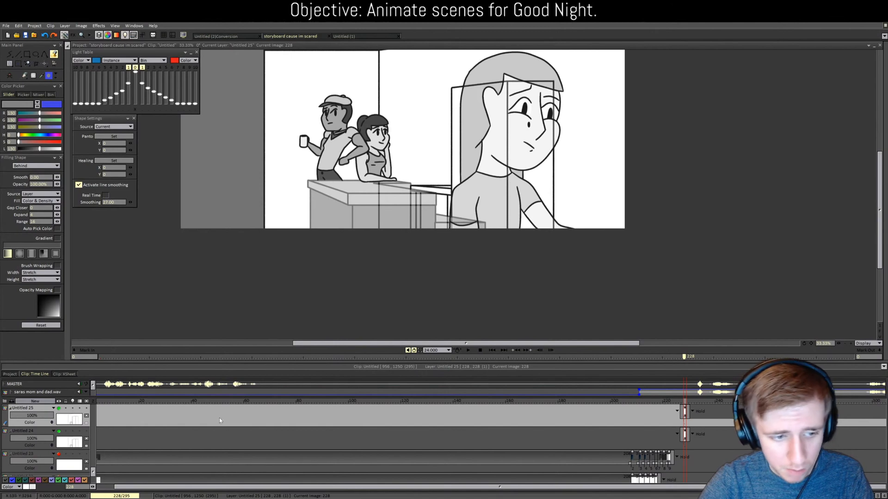
Step: On Untitled 24, fill the tabletop strip, desk-edge strip and side strips dark grey
click(46, 427)
click(446, 191)
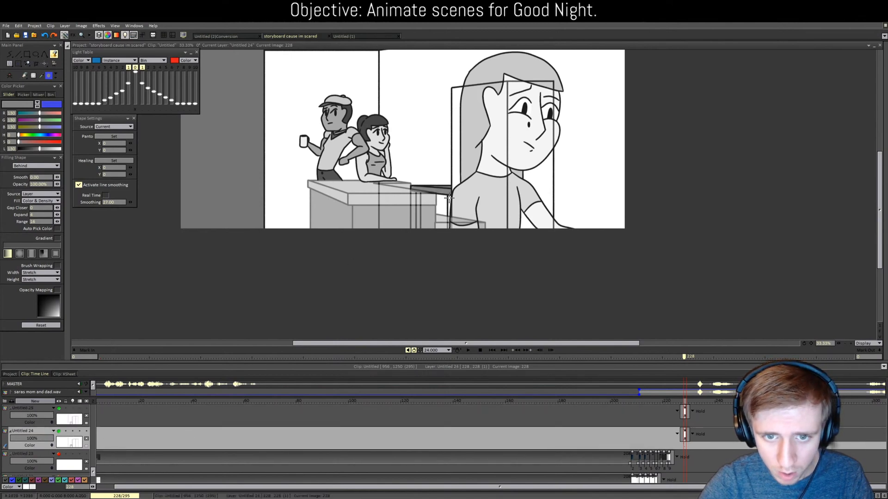
click(449, 203)
click(414, 200)
key(b)
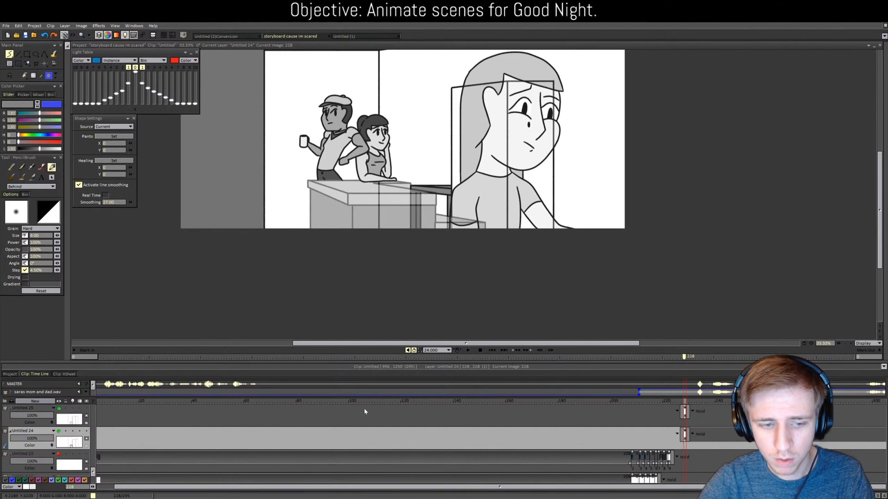
drag(881, 204, 878, 198)
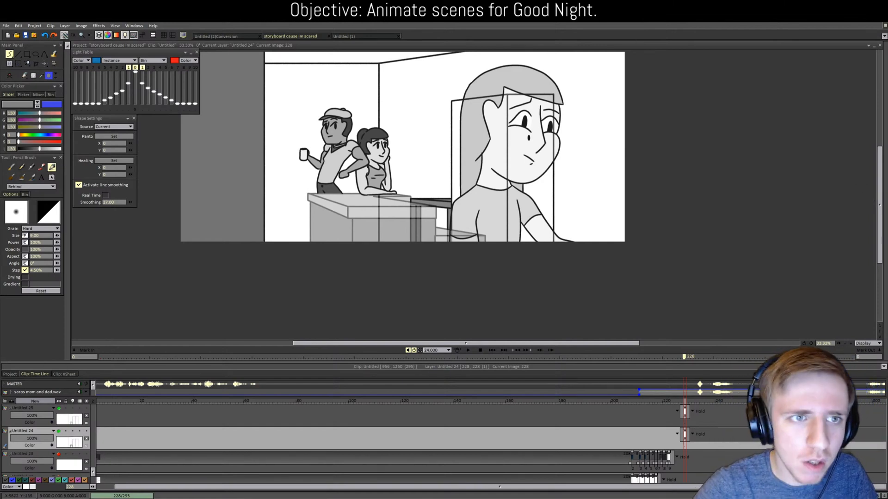
Step: From the storyboard's shot 32-2/2, sample the fridge's light grey
click(231, 36)
click(279, 37)
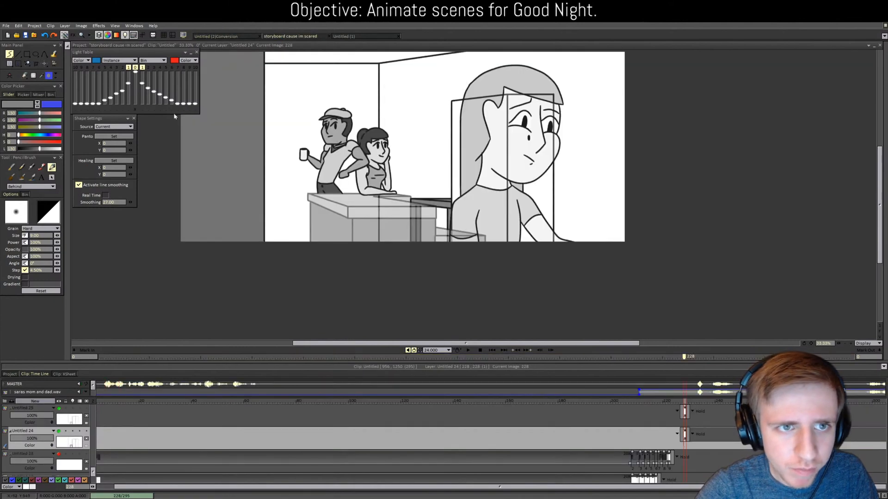
click(9, 374)
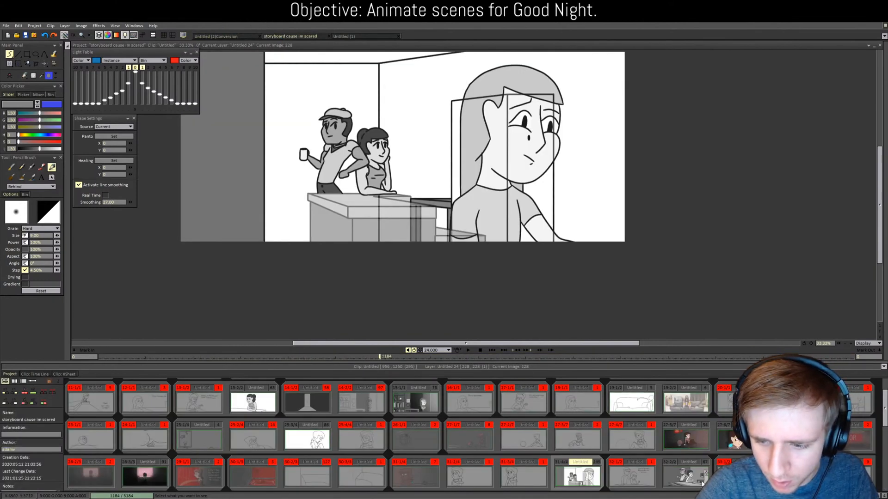
click(686, 476)
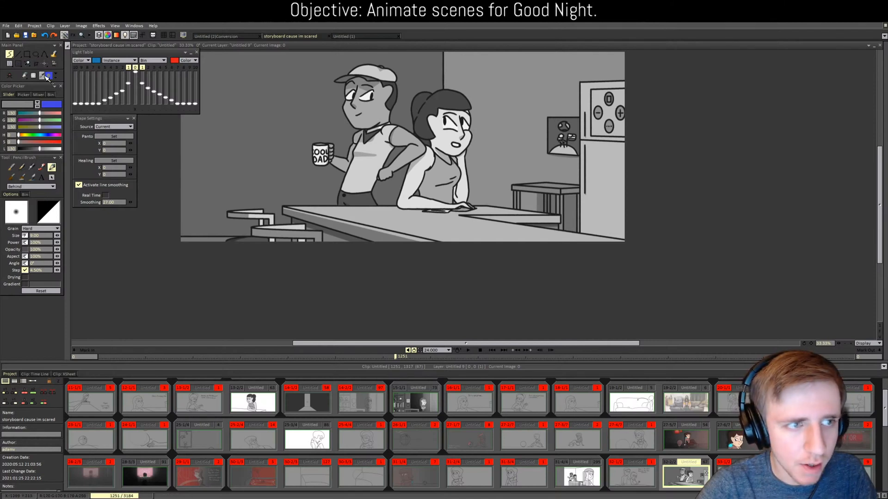
click(610, 191)
Step: In shot 31-4/4, fill the chair's left and right panels with darker grey
click(578, 476)
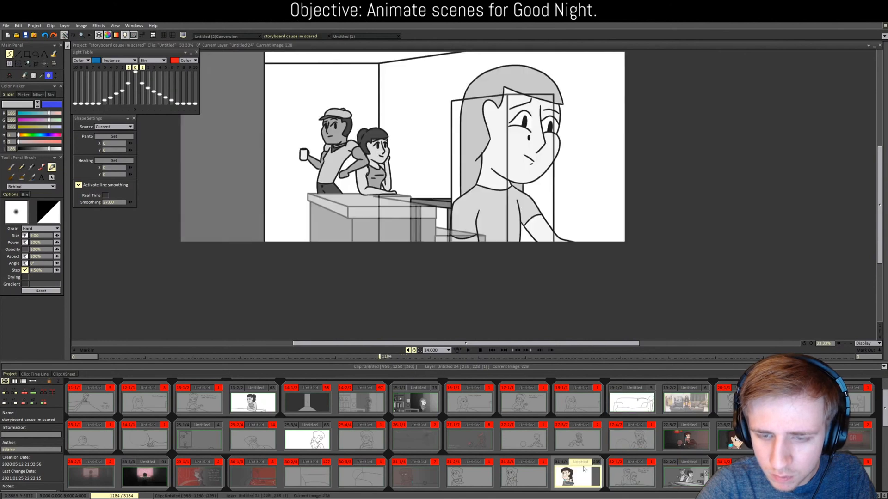
key(f)
click(489, 197)
click(524, 190)
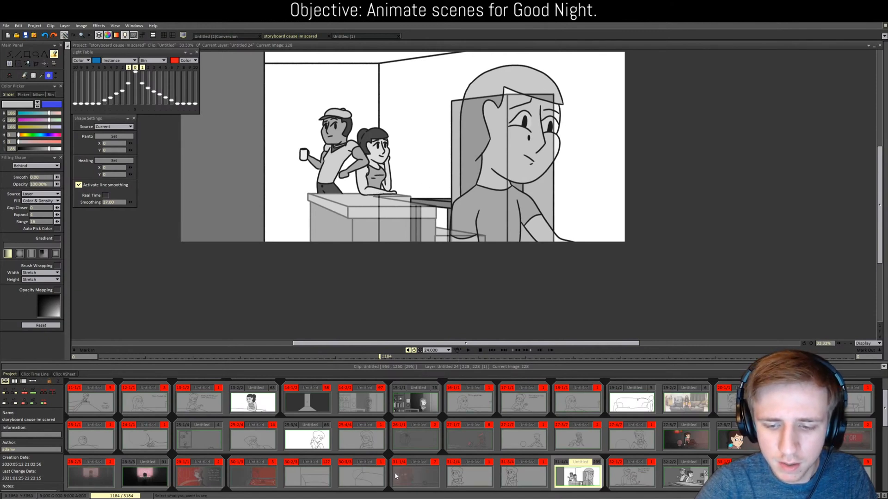
scroll(637, 484, down, 1)
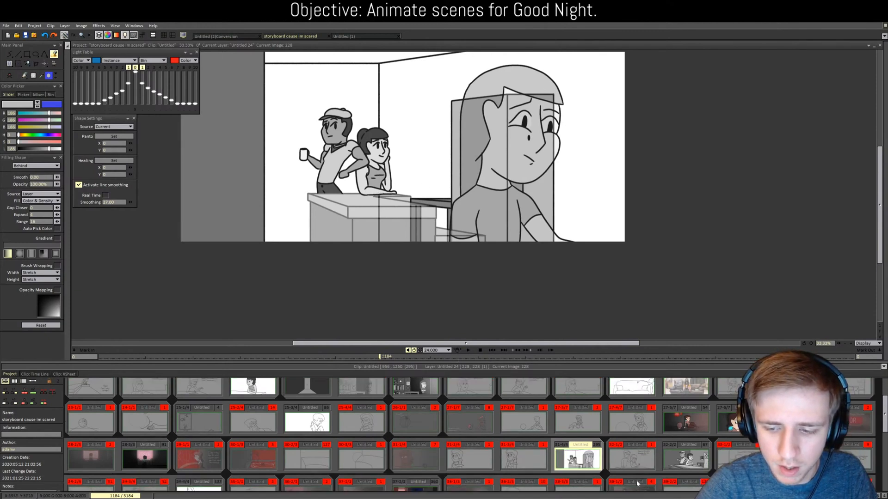
Step: Compare shots 31-4/4 and 32-2/2, sampling the kitchen wall grey and a lighter wall grey
click(688, 460)
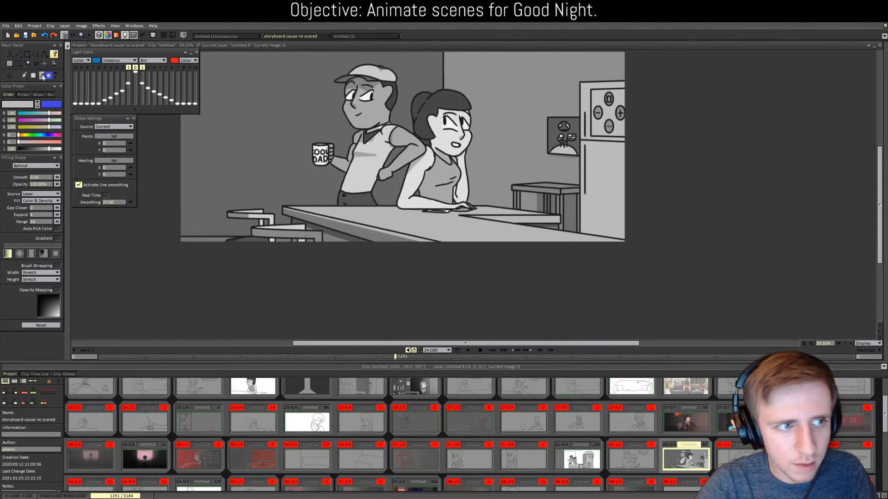
click(578, 459)
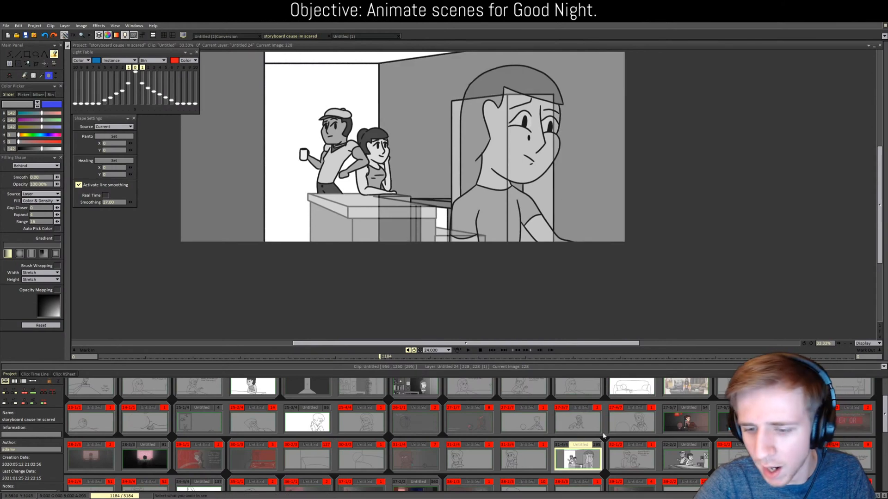
click(681, 461)
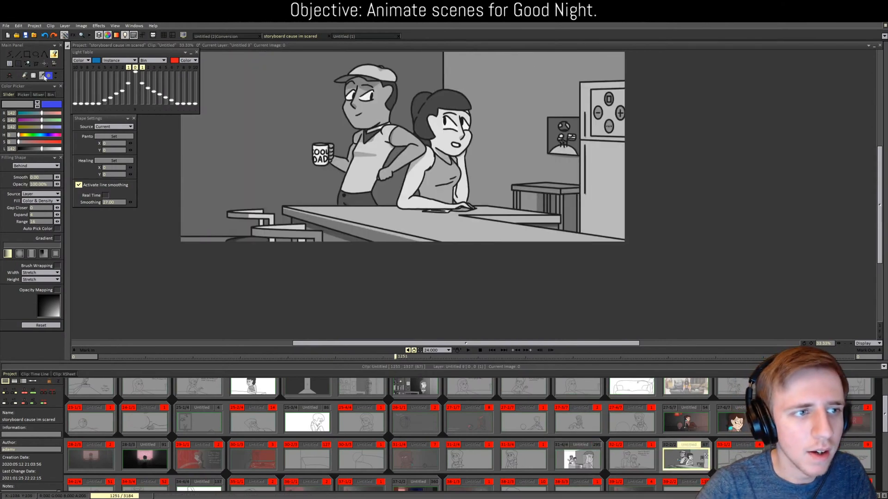
click(279, 106)
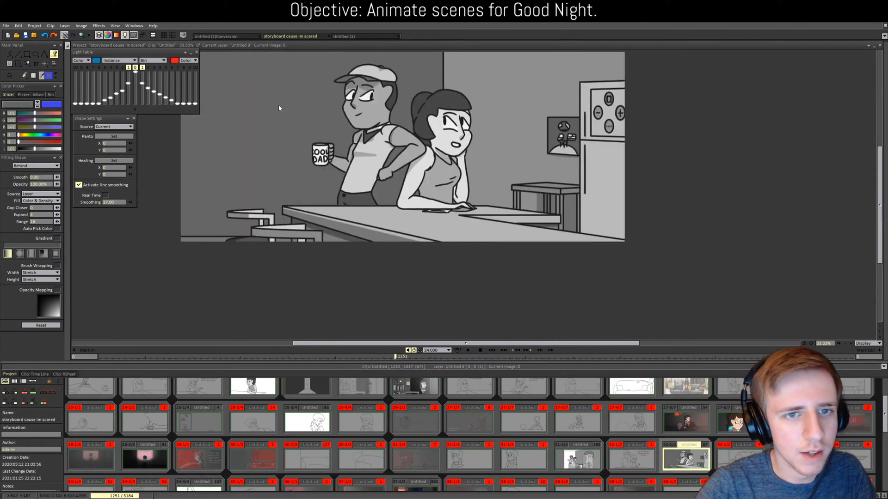
click(585, 458)
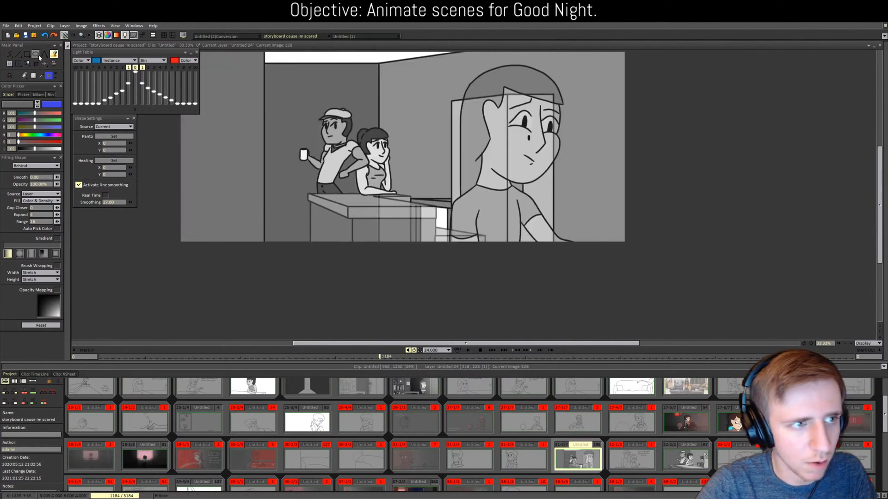
click(42, 75)
click(421, 122)
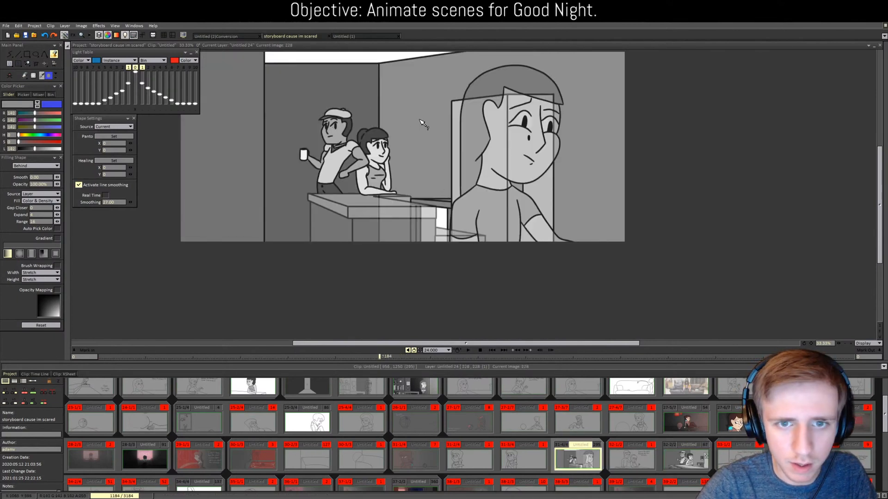
Step: Fill the white patch beside the counter and the top band with grey 120
click(451, 226)
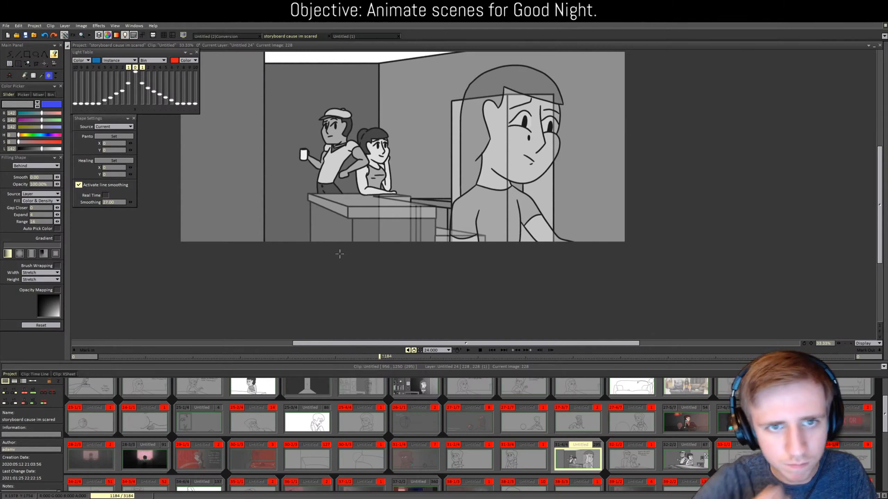
drag(43, 147, 37, 149)
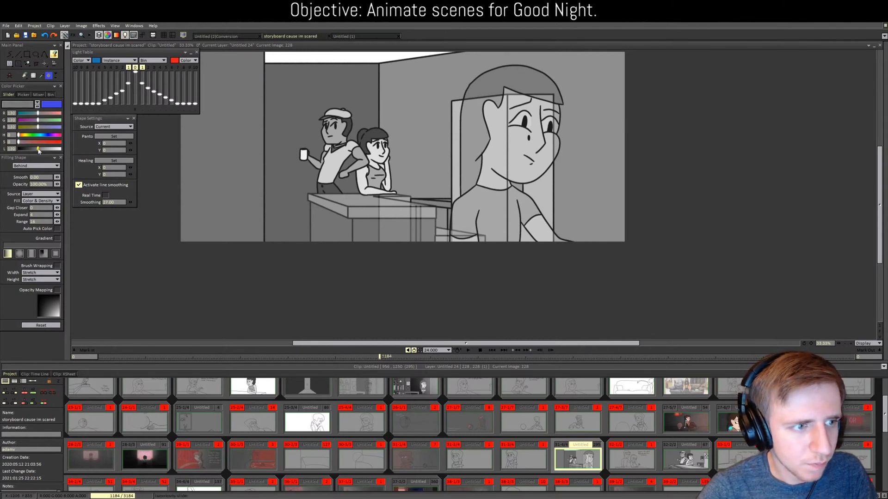
click(337, 58)
scroll(338, 59, down, 2)
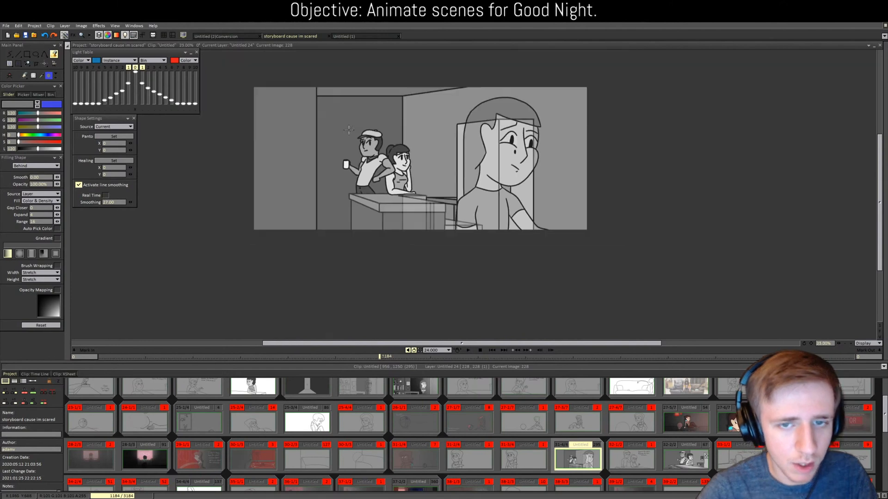
scroll(347, 131, up, 2)
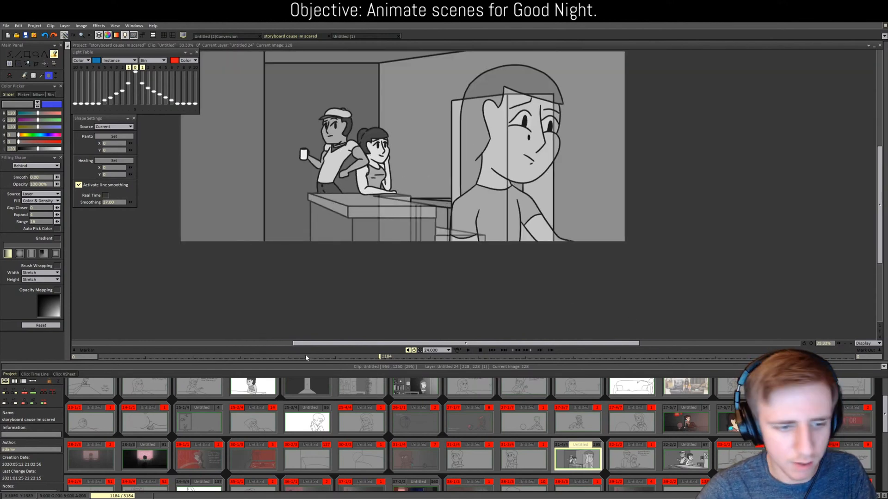
click(44, 374)
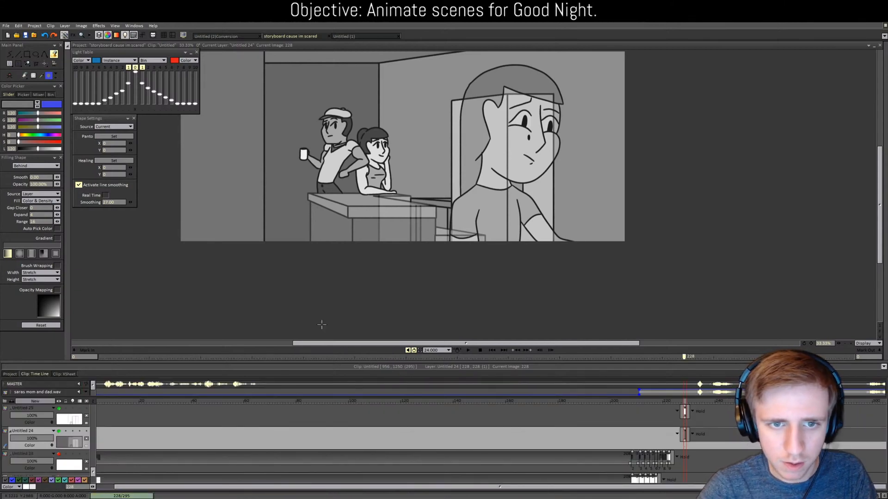
Step: Add new layer Untitled 26 and set the paint colour to white
scroll(323, 319, down, 2)
scroll(330, 313, up, 1)
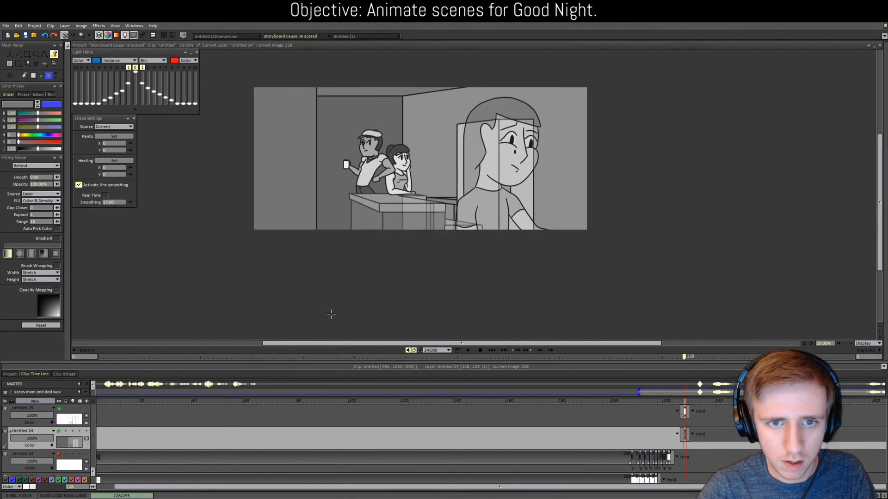
scroll(300, 327, up, 1)
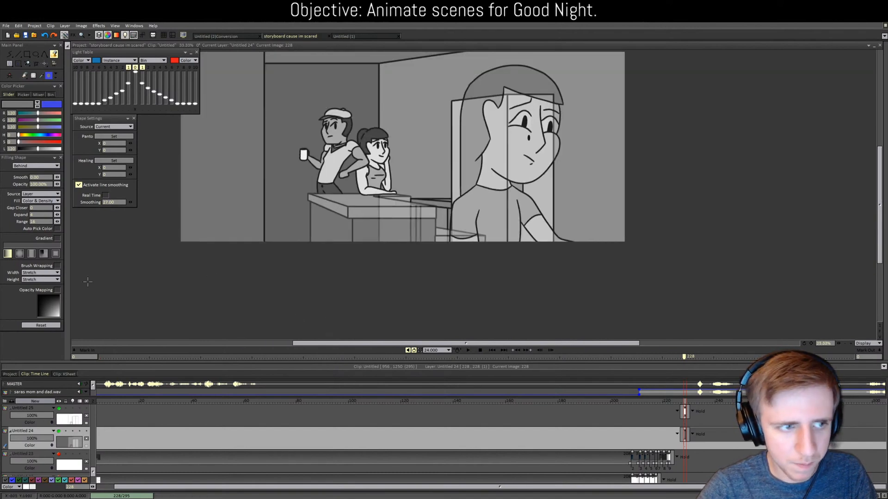
click(27, 402)
click(415, 297)
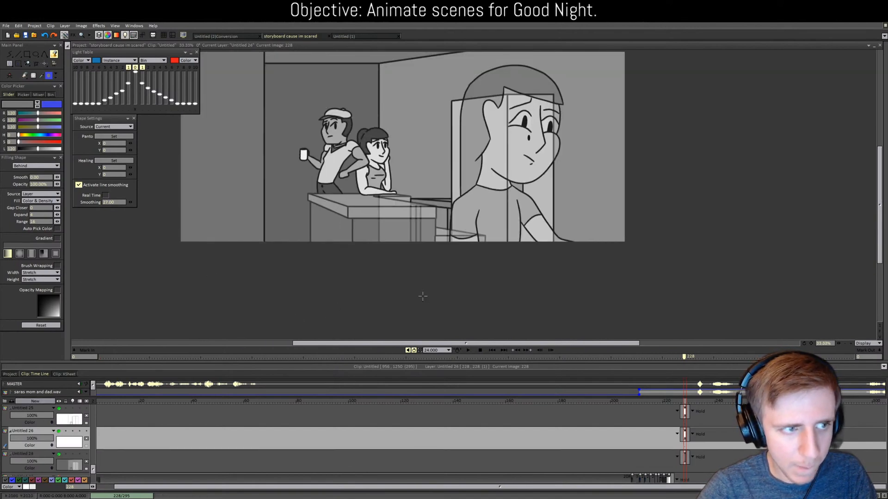
drag(37, 149, 62, 149)
Step: Undo two trial beam strokes and move Untitled 26 between Untitled 2 and Untitled 13
click(18, 54)
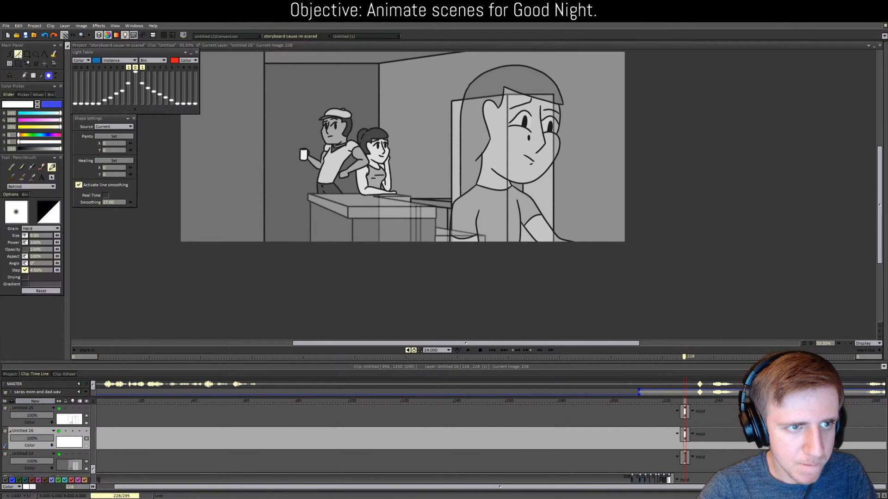
scroll(336, 142, down, 1)
drag(386, 78, 378, 131)
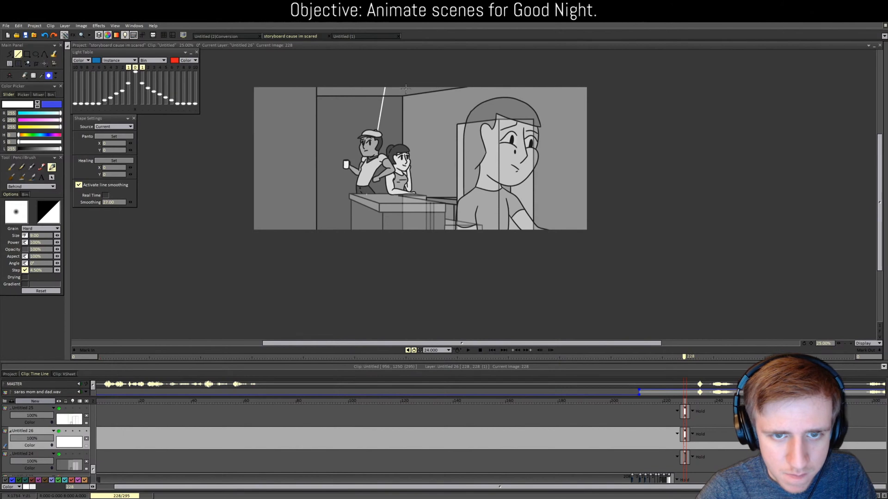
key(ctrl+z)
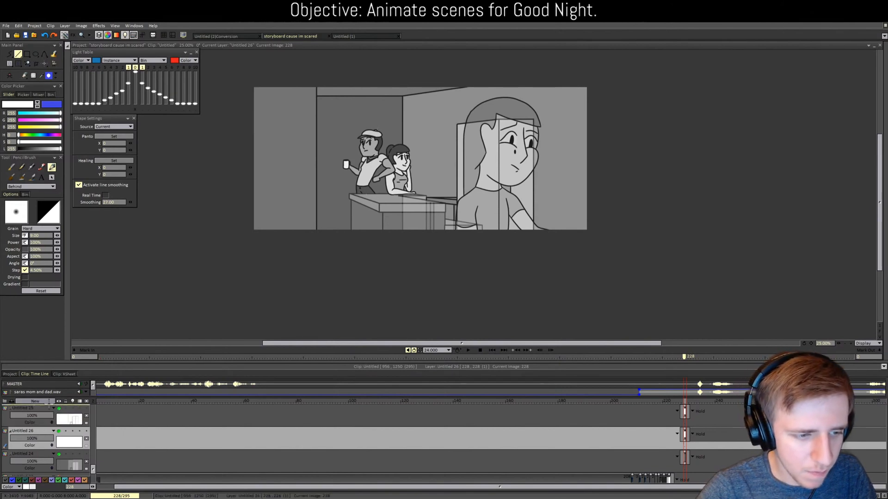
drag(49, 405, 49, 404)
drag(393, 79, 367, 197)
key(ctrl+z)
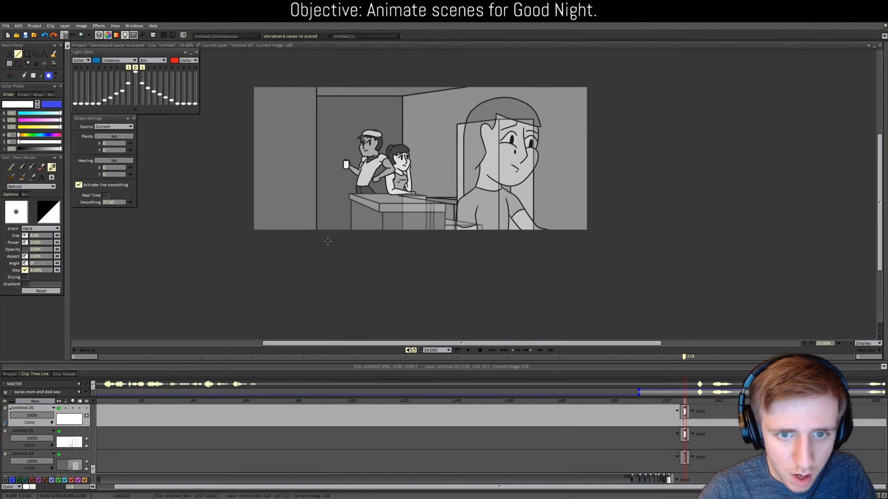
scroll(46, 439, up, 5)
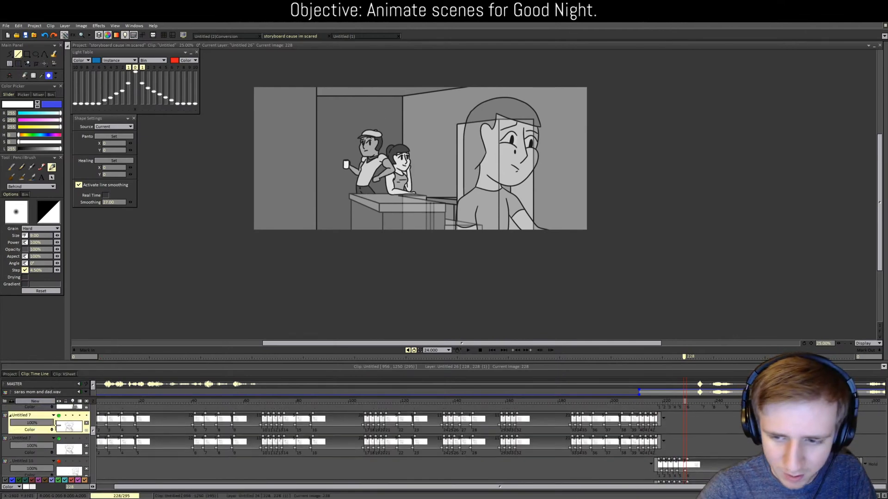
mouse_move(56, 450)
mouse_down()
mouse_move(54, 462)
mouse_move(52, 450)
mouse_up()
Step: Outline the light beam with straight left and right edges and a curved spline bottom
drag(396, 75, 370, 198)
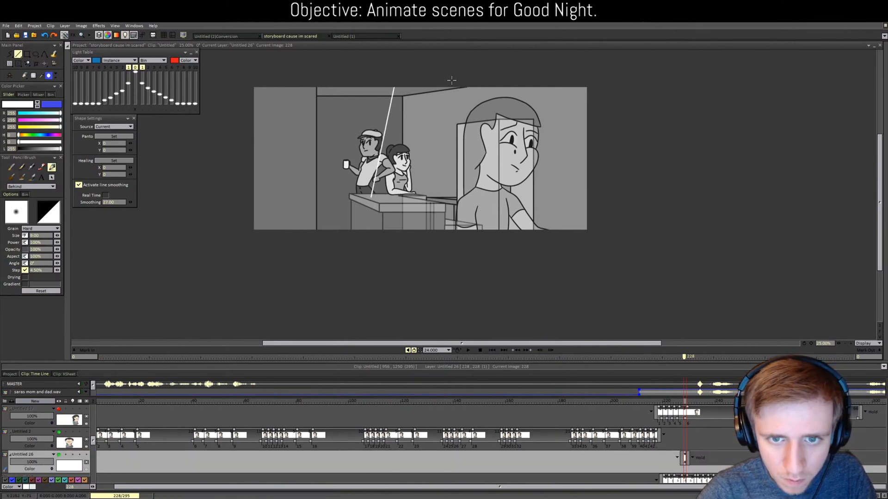
drag(450, 79, 489, 233)
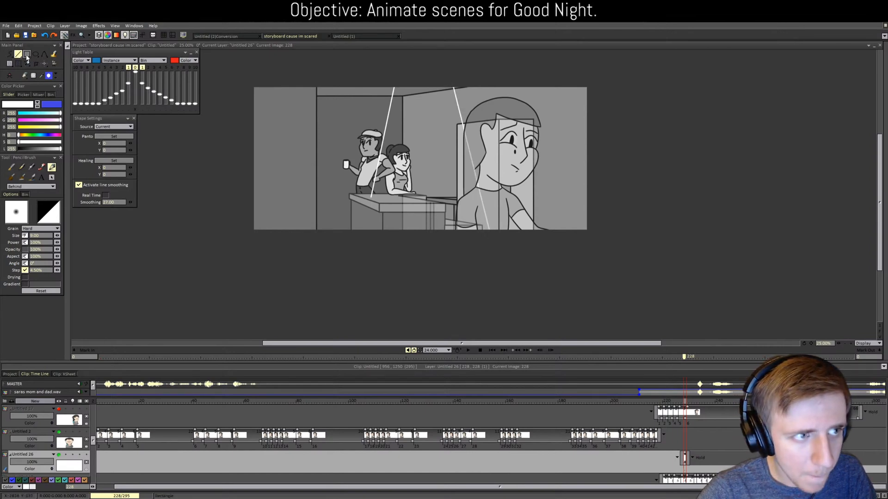
click(44, 54)
click(65, 57)
scroll(350, 228, up, 2)
click(165, 202)
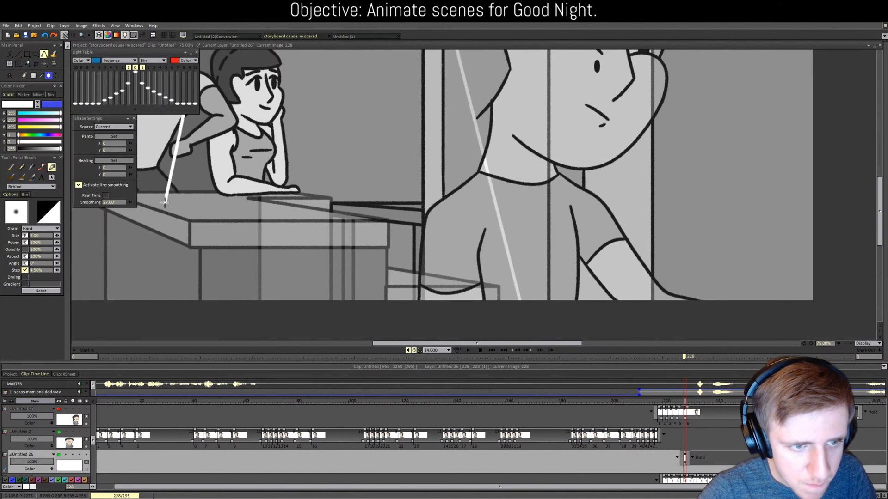
click(339, 212)
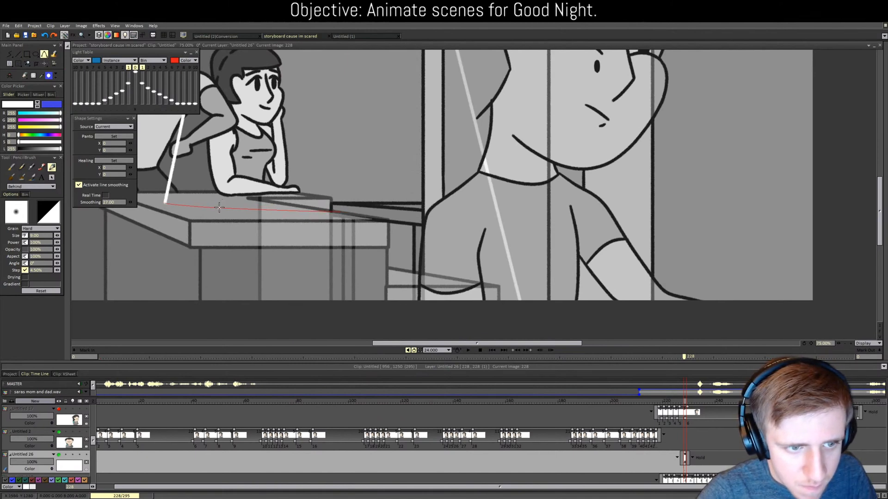
click(233, 214)
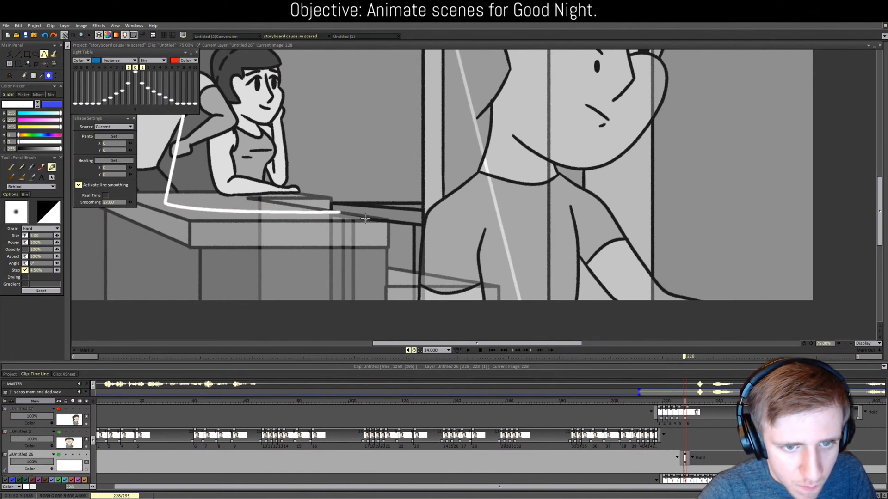
click(18, 54)
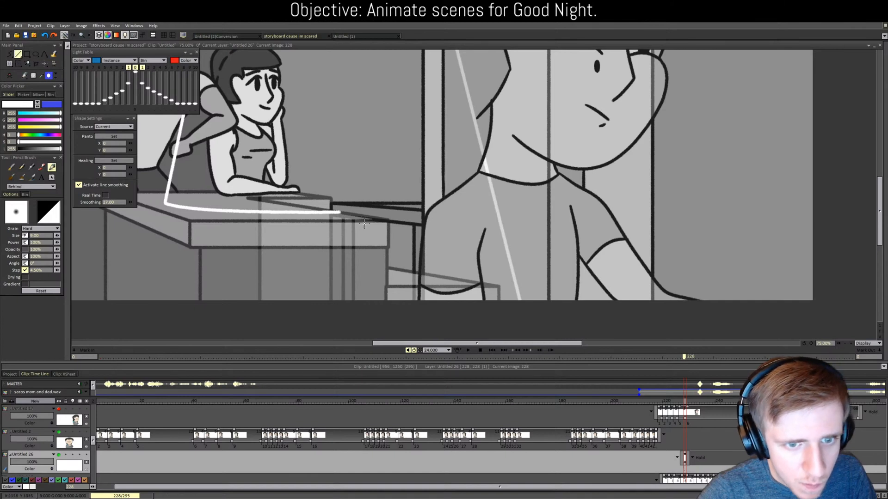
mouse_move(340, 212)
mouse_down()
mouse_move(397, 220)
mouse_move(389, 217)
mouse_move(390, 283)
mouse_move(375, 312)
mouse_up()
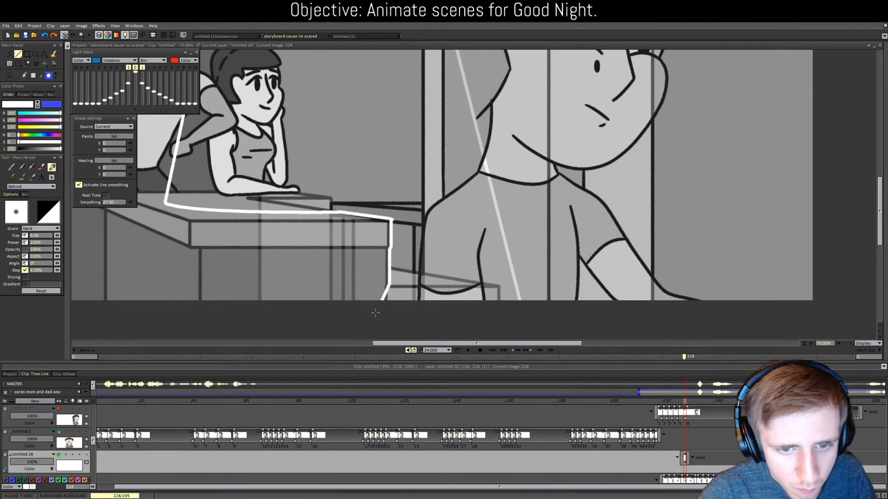
Step: Fill the enclosed beam shape with white
key(f)
click(420, 272)
scroll(418, 268, down, 2)
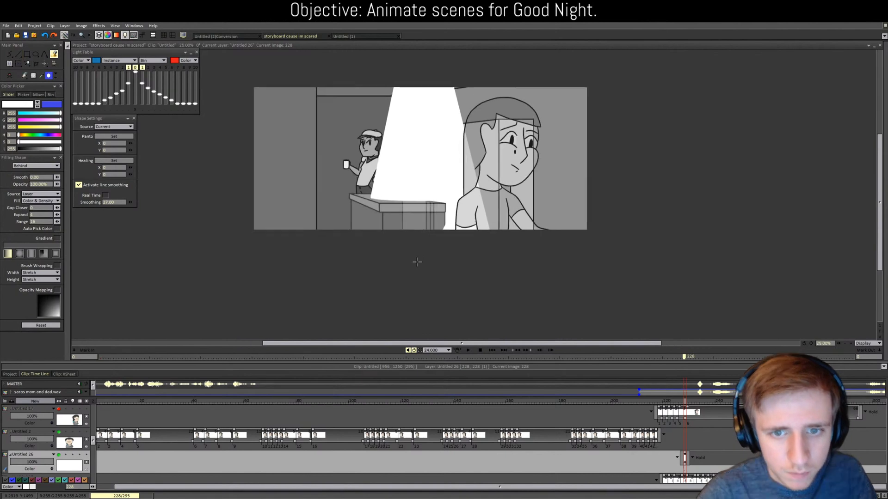
scroll(416, 263, up, 1)
Step: Make the beam layer more translucent and add a Directional Blur effect
click(32, 462)
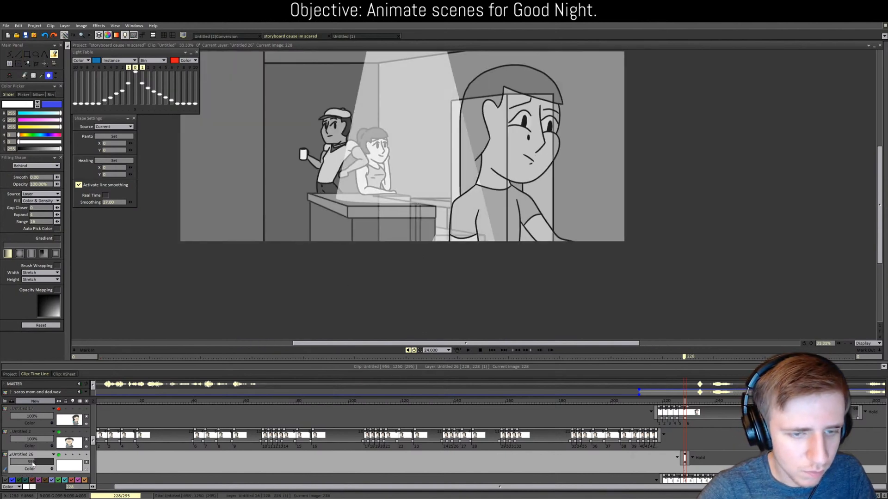
drag(32, 464, 26, 462)
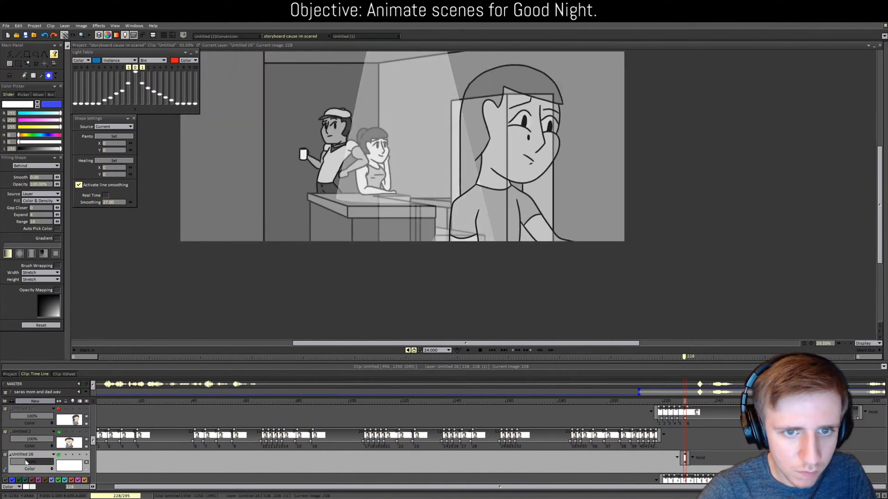
click(98, 25)
mouse_move(109, 50)
click(144, 71)
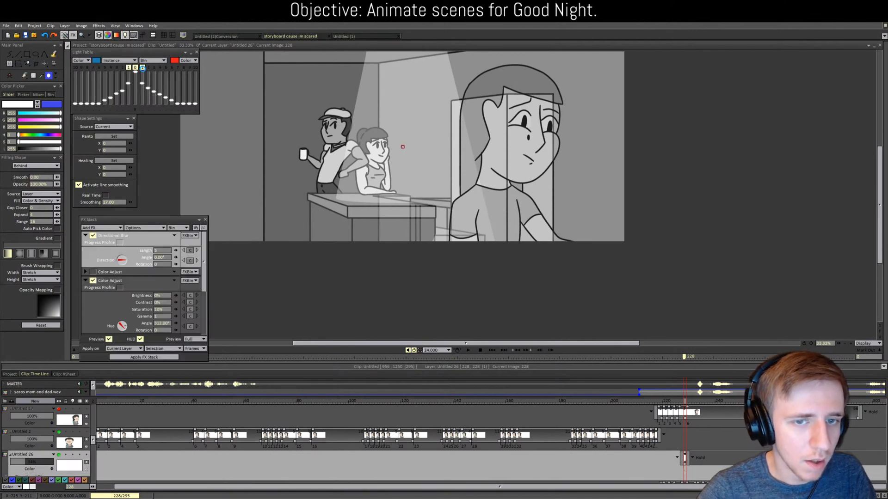
Step: Disable the second Color Adjust and delete the length-5 Directional Blur
click(92, 281)
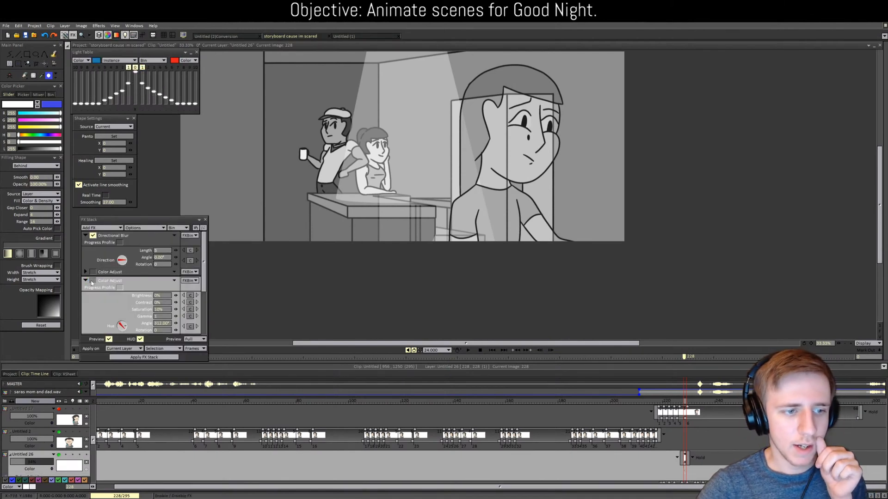
click(86, 281)
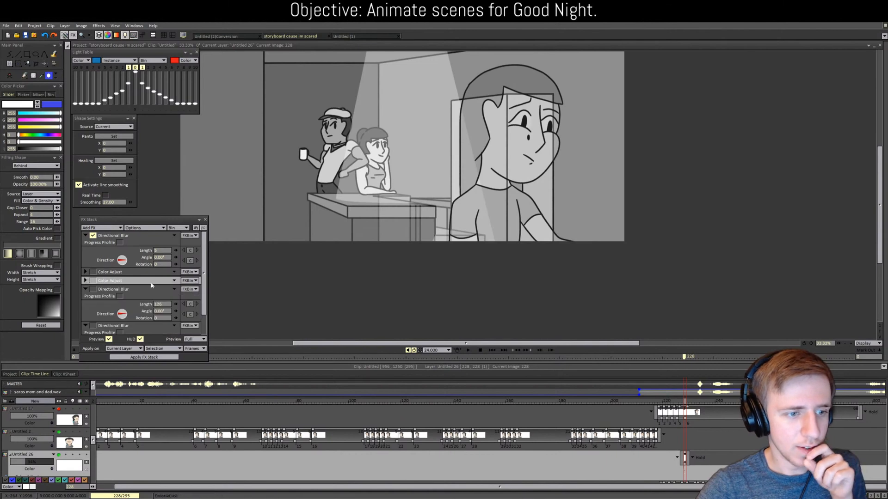
click(85, 290)
click(86, 289)
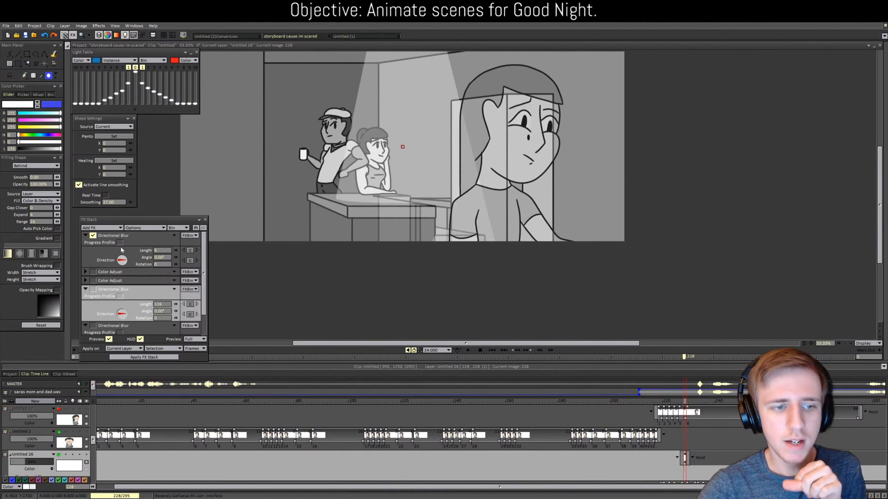
click(173, 235)
click(183, 280)
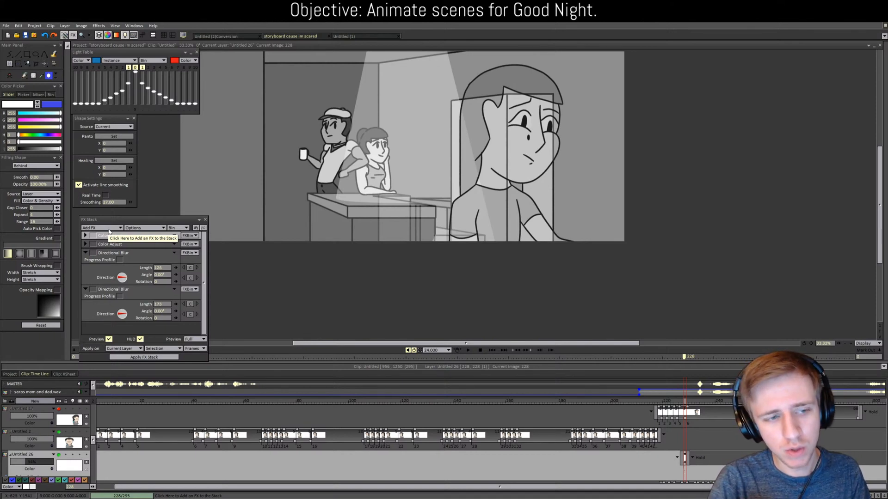
Step: Enable both Directional Blurs: first at length 150, second at angle 90 with shorter length
click(93, 253)
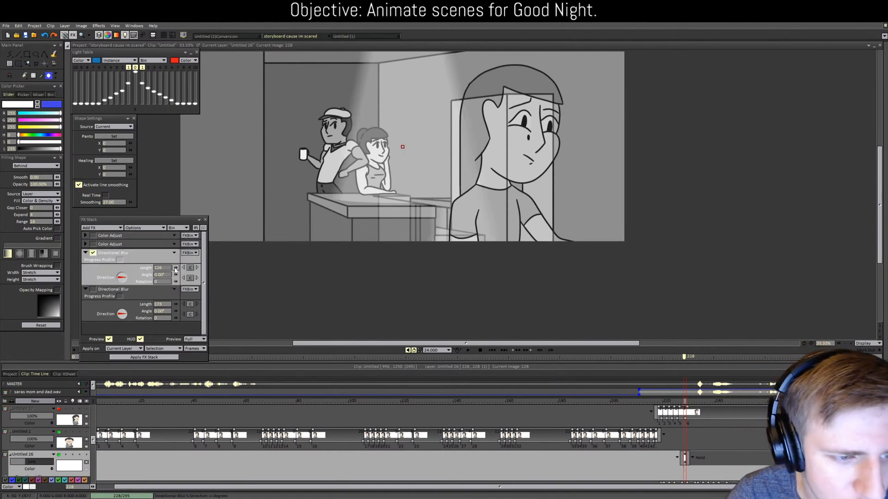
drag(176, 268, 187, 268)
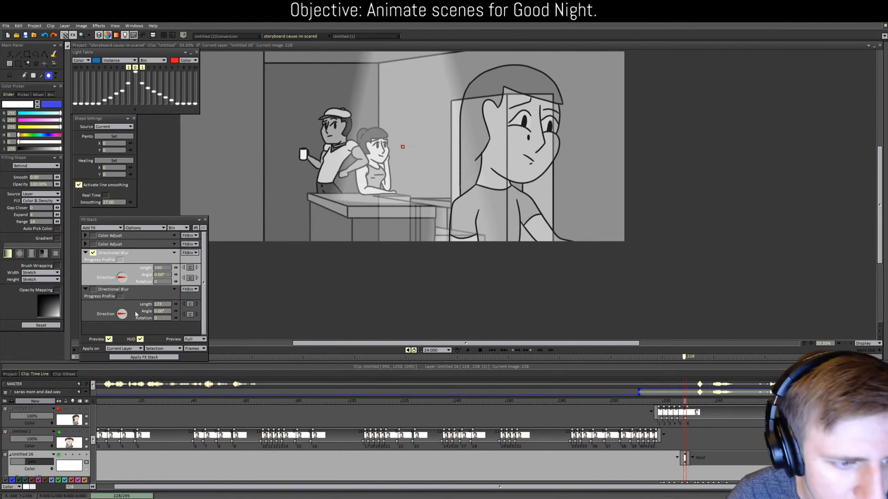
click(93, 290)
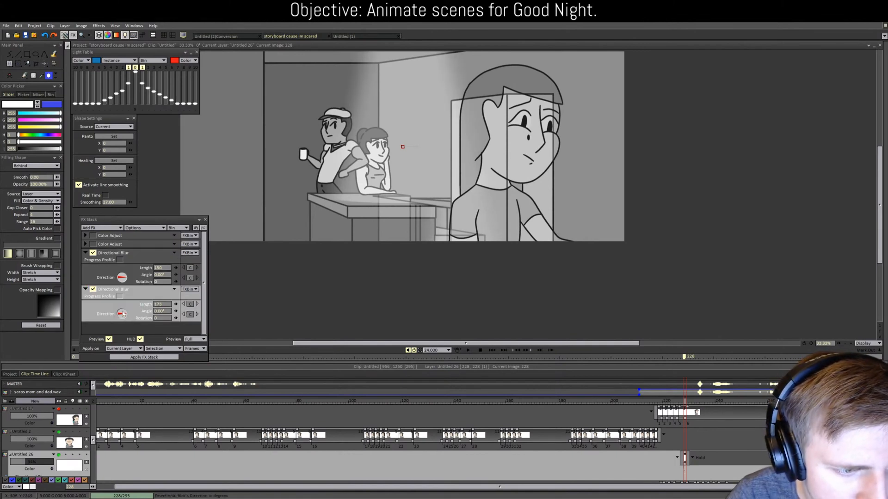
click(164, 311)
text(90)
key(Tab)
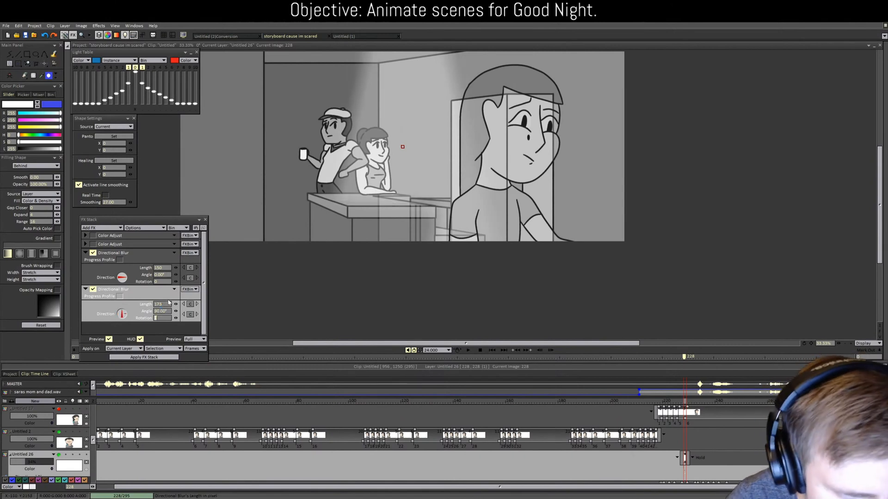
mouse_move(175, 304)
mouse_down()
mouse_move(168, 304)
mouse_move(175, 303)
mouse_up()
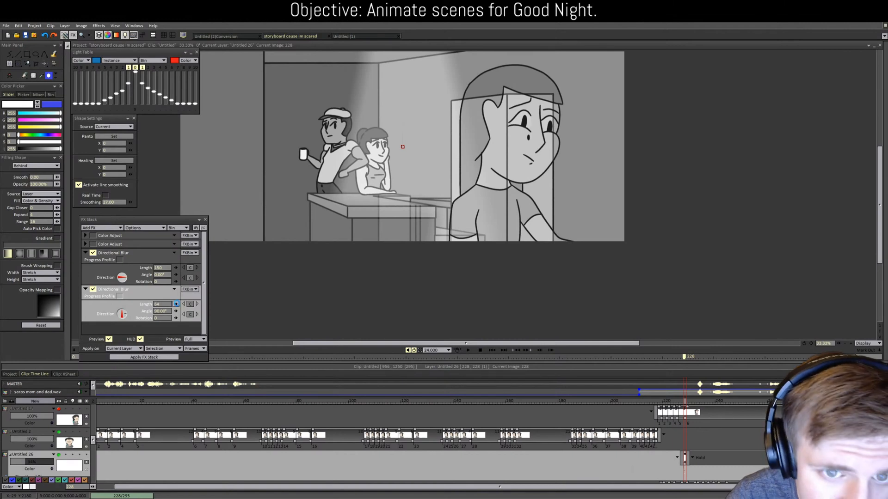
scroll(383, 256, up, 1)
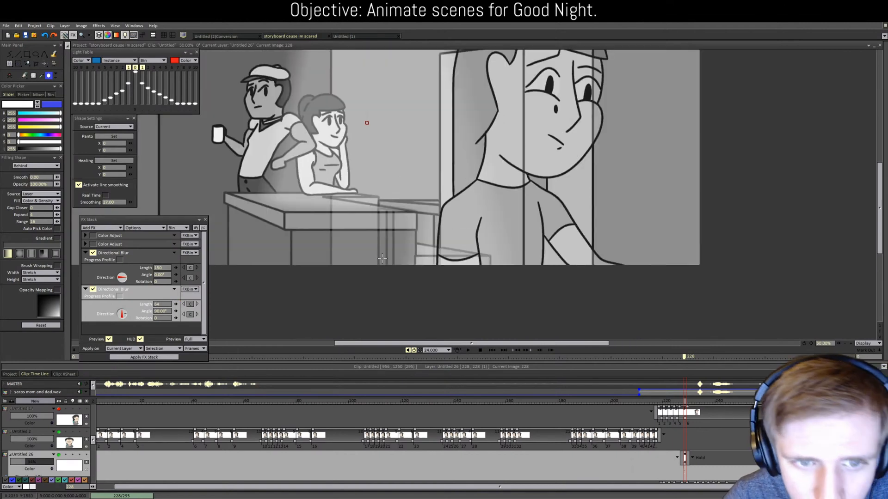
scroll(379, 261, down, 1)
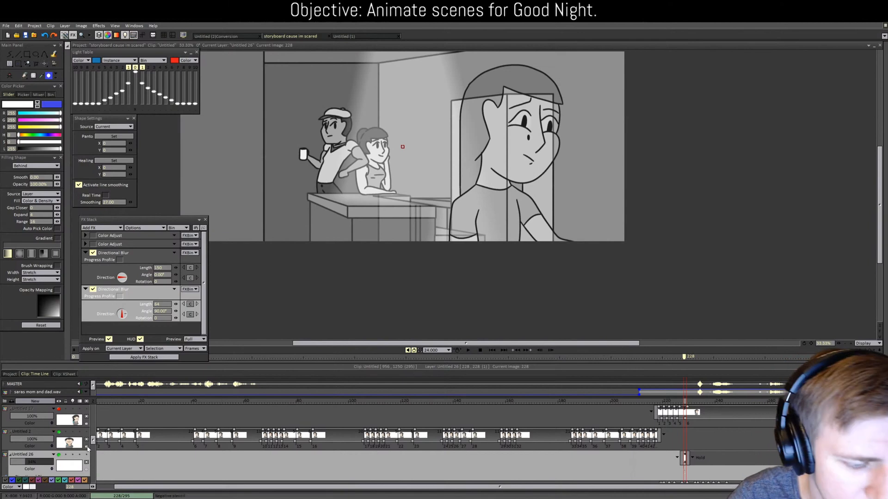
scroll(88, 449, down, 4)
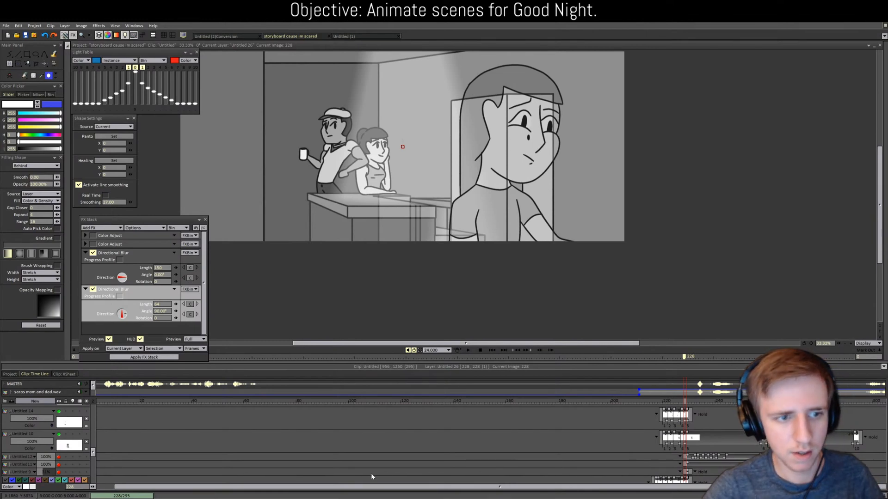
Step: Retune the blurs to lengths 35 and 194 and apply the FX Stack to the beam layer
key(plus)
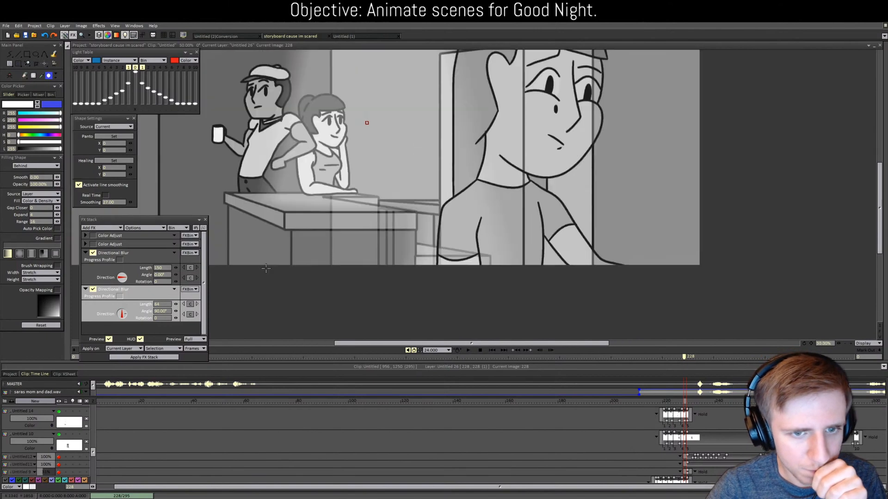
drag(176, 304, 175, 308)
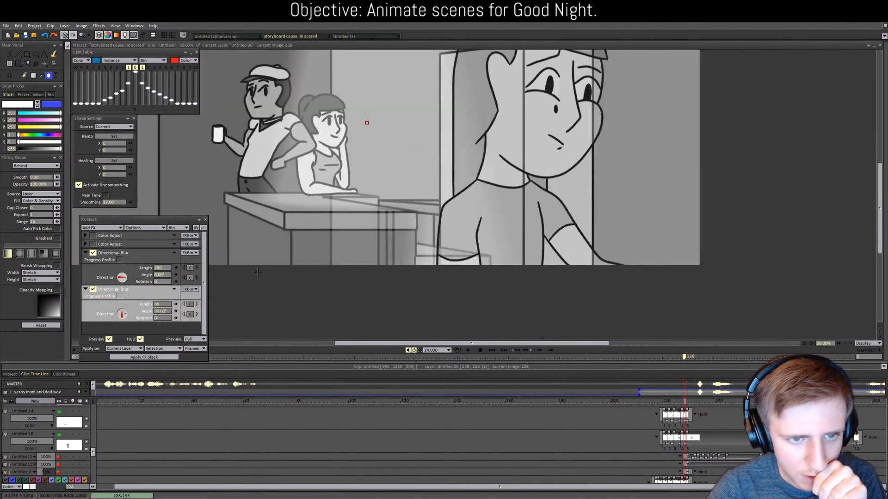
key(minus)
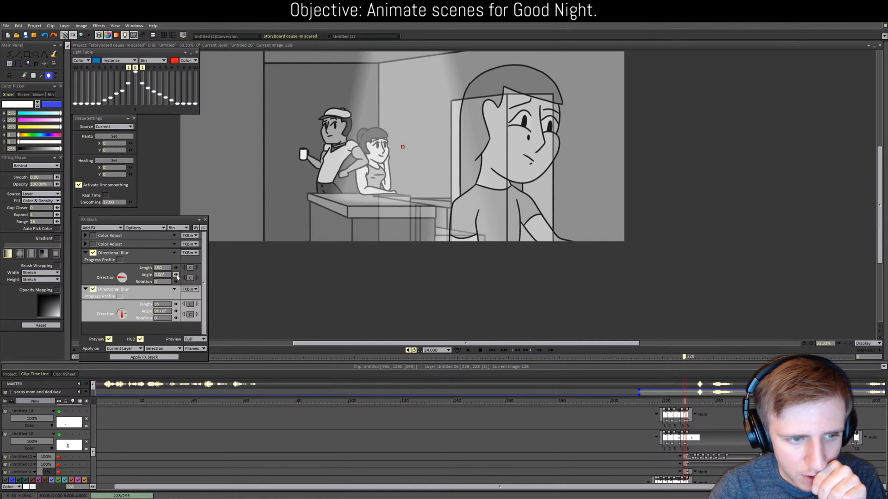
drag(175, 268, 187, 270)
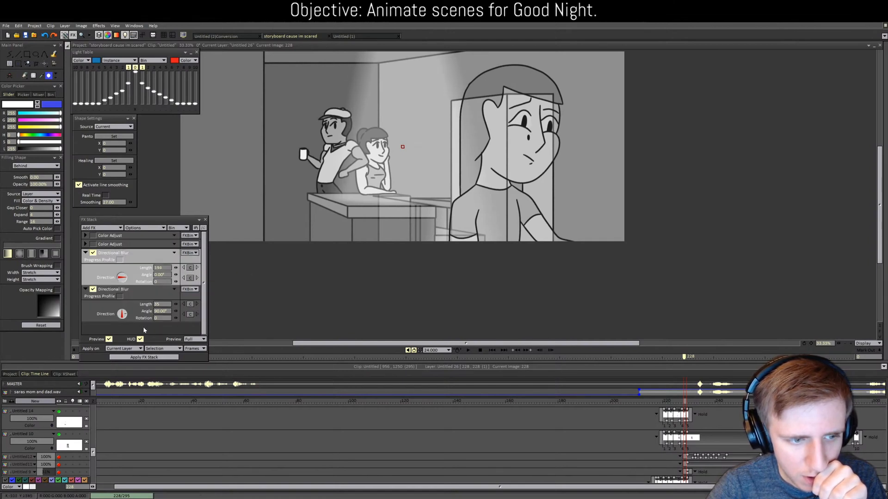
click(148, 357)
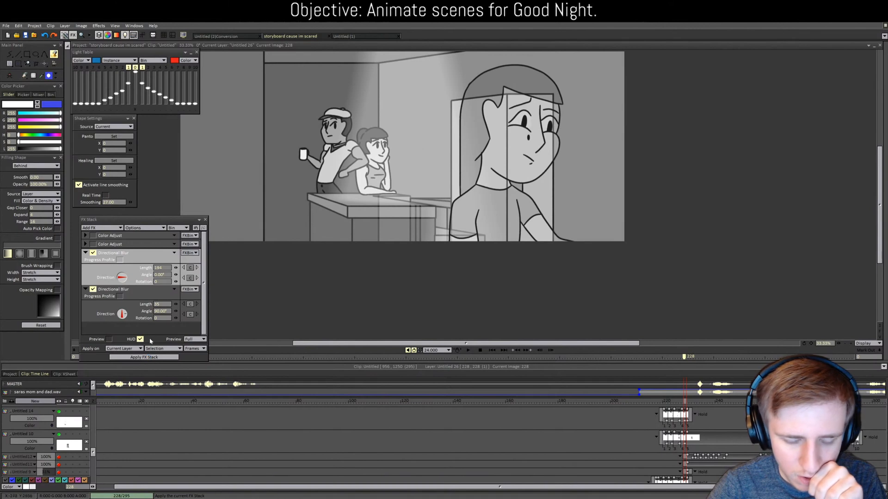
click(205, 220)
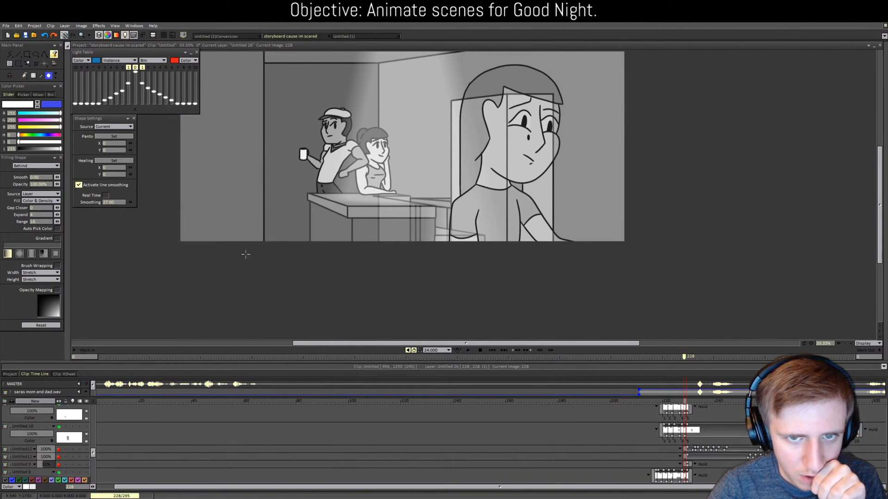
Step: Raise layer Untitled 6's opacity to 100%
key(minus)
key(plus)
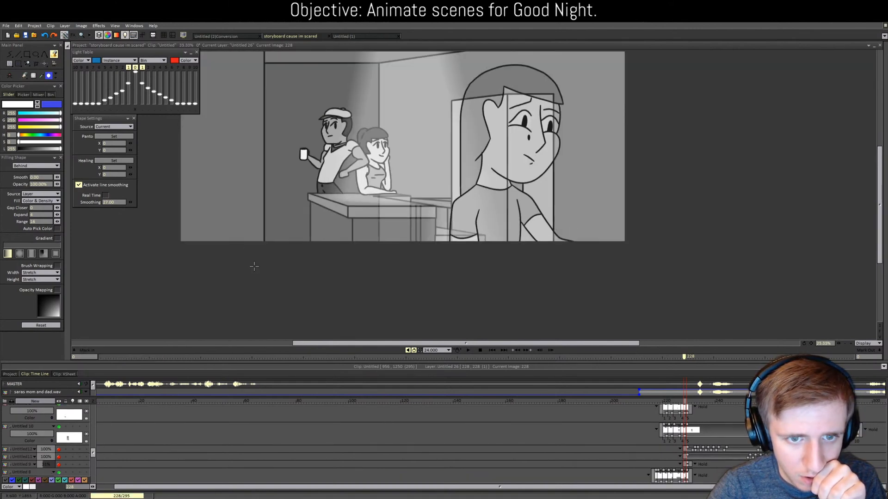
scroll(93, 455, down, 5)
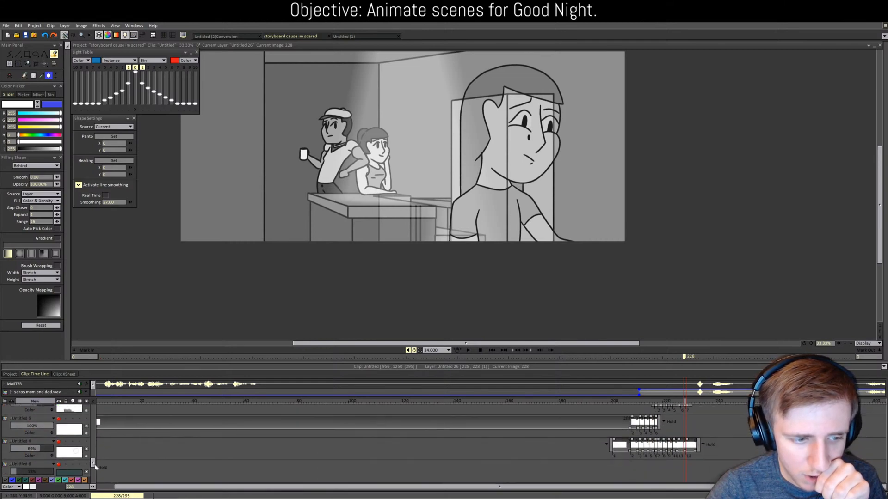
drag(58, 442, 97, 441)
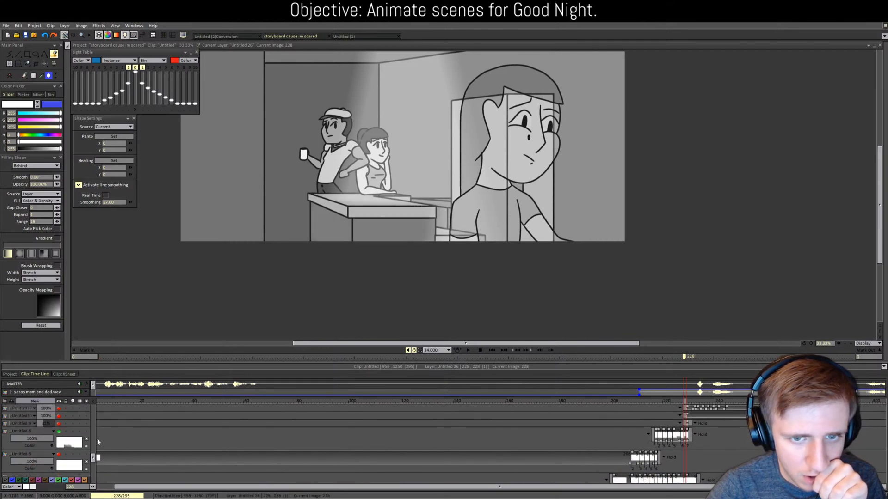
Step: Play the shot back, then step through frames 230, 228 and 229 to review
click(468, 351)
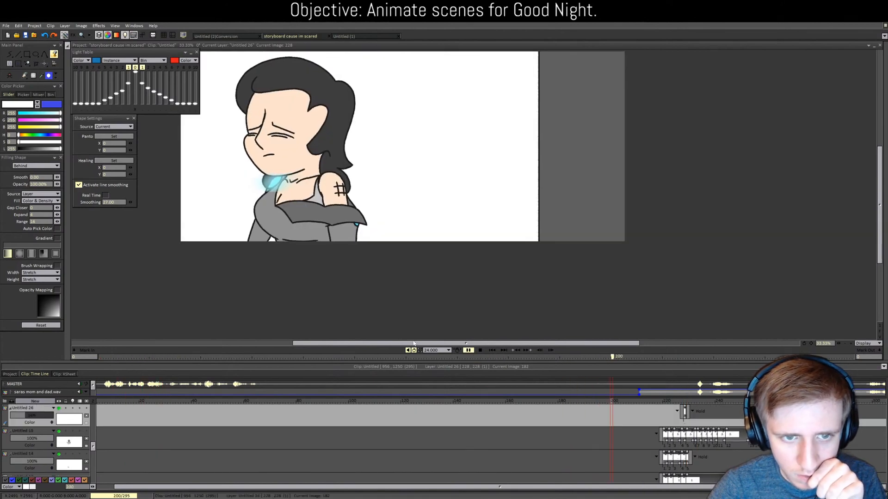
click(479, 350)
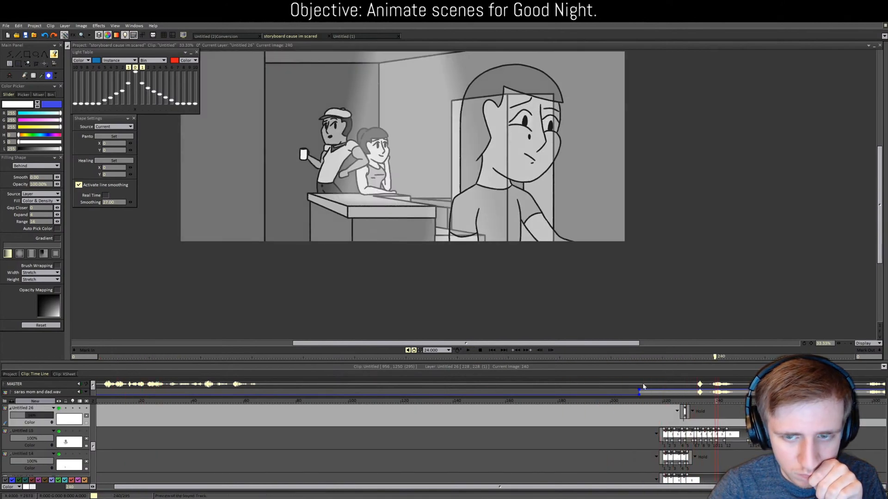
drag(710, 404, 686, 403)
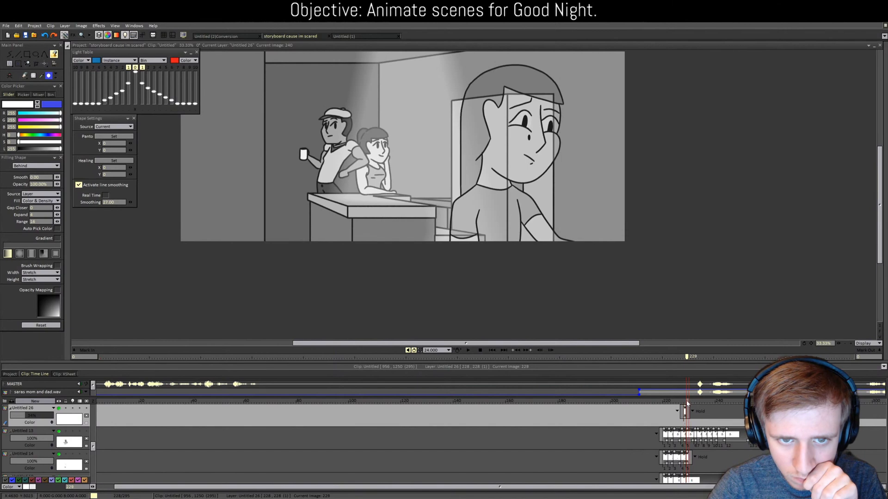
scroll(658, 453, down, 2)
scroll(659, 453, up, 2)
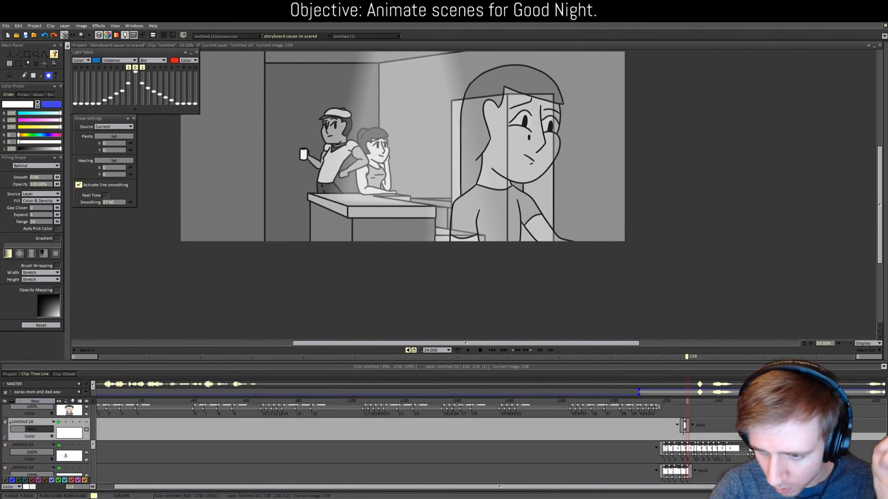
click(687, 402)
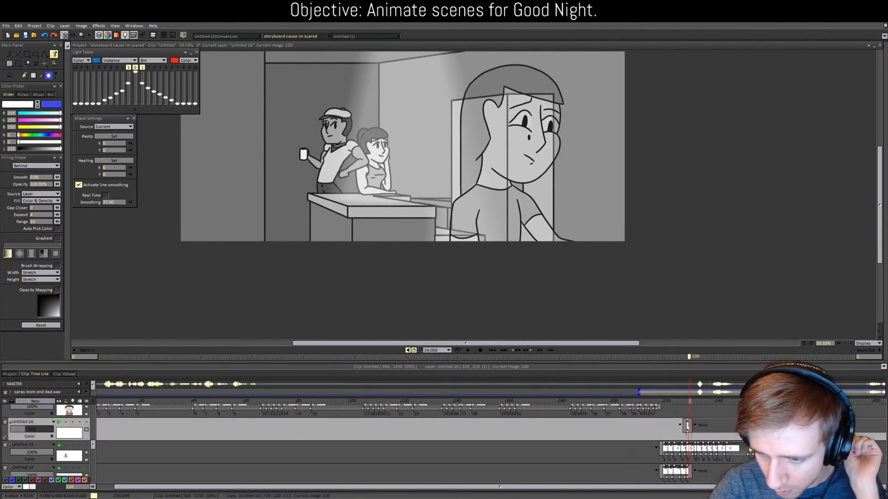
click(686, 402)
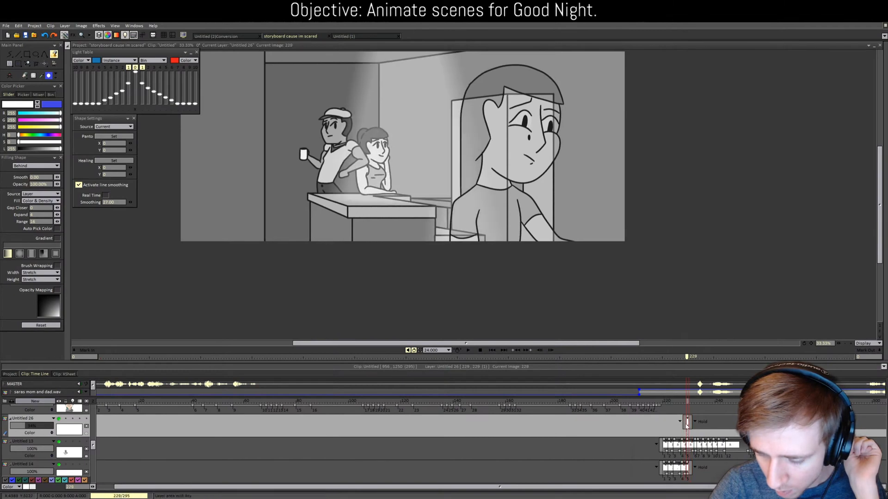
scroll(680, 443, down, 5)
scroll(185, 462, up, 3)
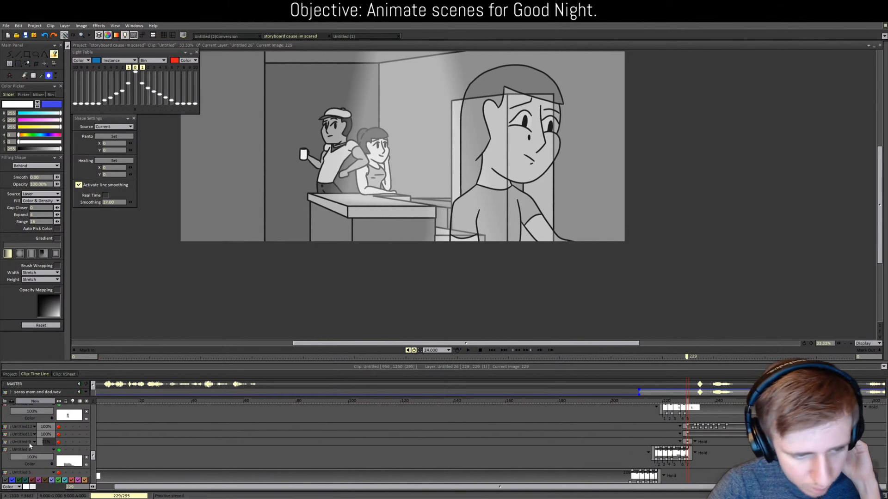
scroll(37, 446, up, 3)
scroll(39, 445, up, 3)
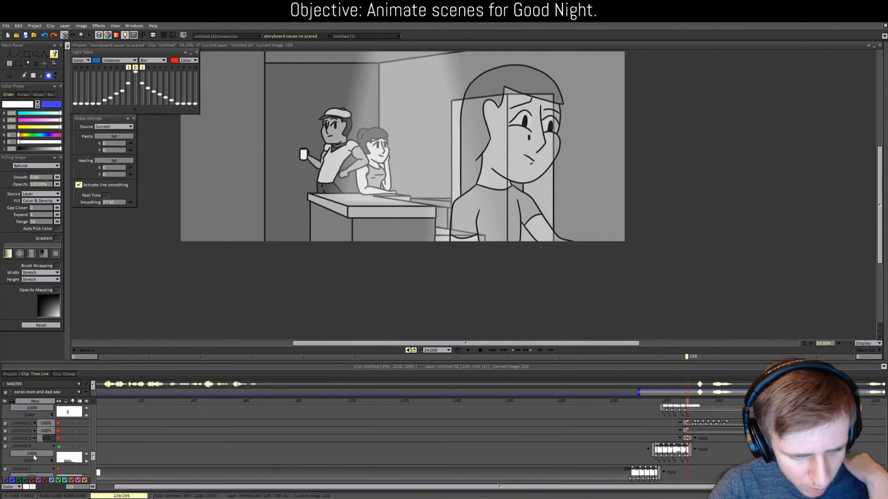
scroll(95, 453, up, 2)
mouse_move(95, 453)
mouse_down()
mouse_move(101, 437)
mouse_move(103, 448)
mouse_up()
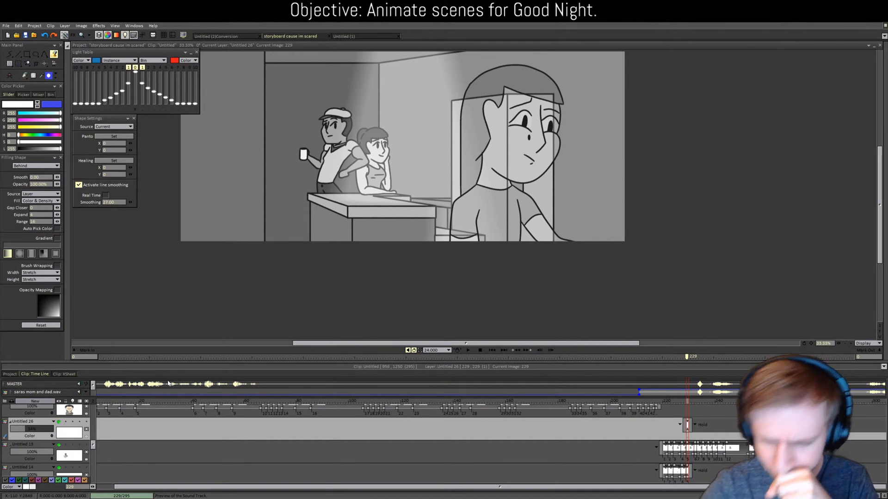
Step: Compare frames 228–231 for the shading, then return to frame 227
scroll(236, 277, up, 1)
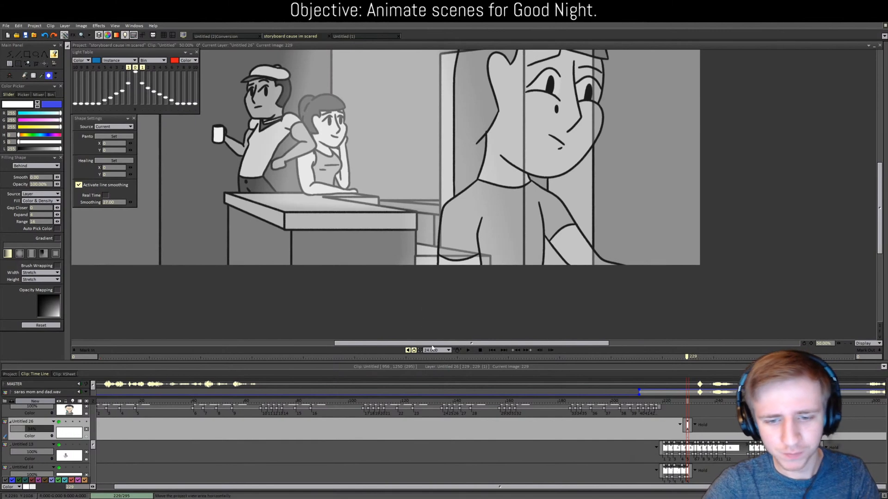
drag(432, 343, 399, 343)
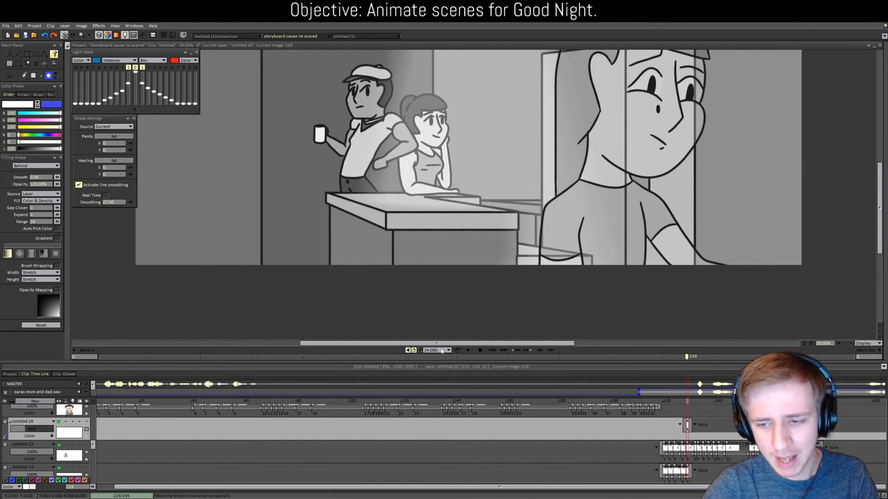
click(693, 402)
drag(687, 400, 686, 401)
click(687, 402)
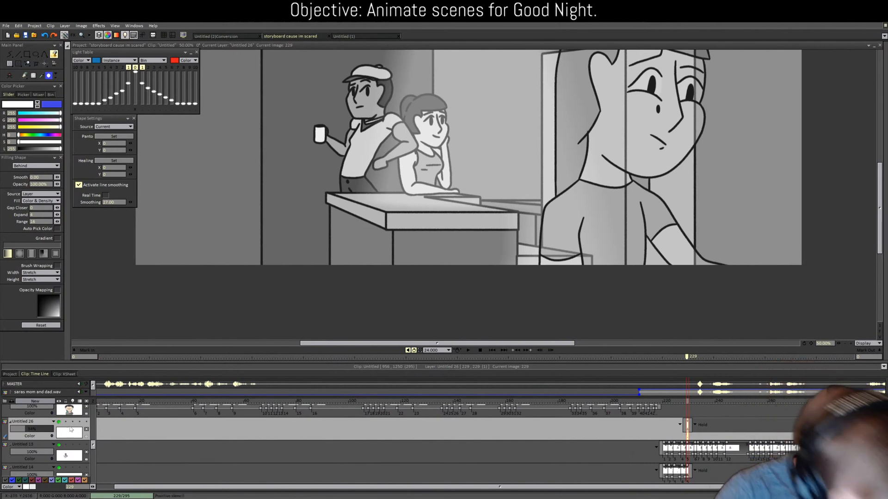
drag(686, 402, 682, 403)
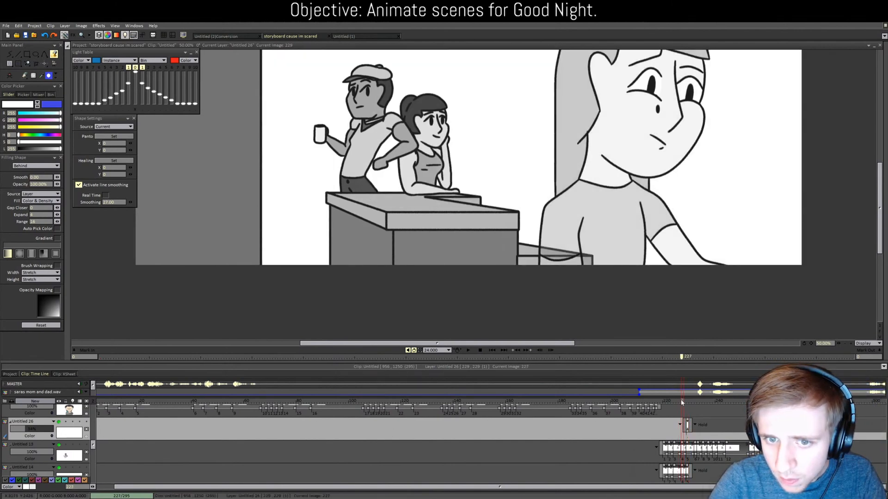
Step: Paste an image onto Untitled 26 at frame 227
key(ctrl+v)
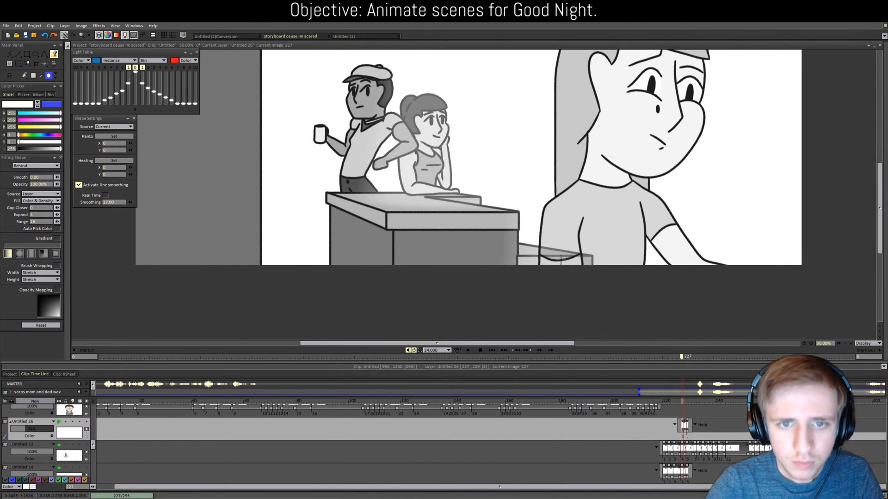
key(ctrl+t)
scroll(560, 259, down, 2)
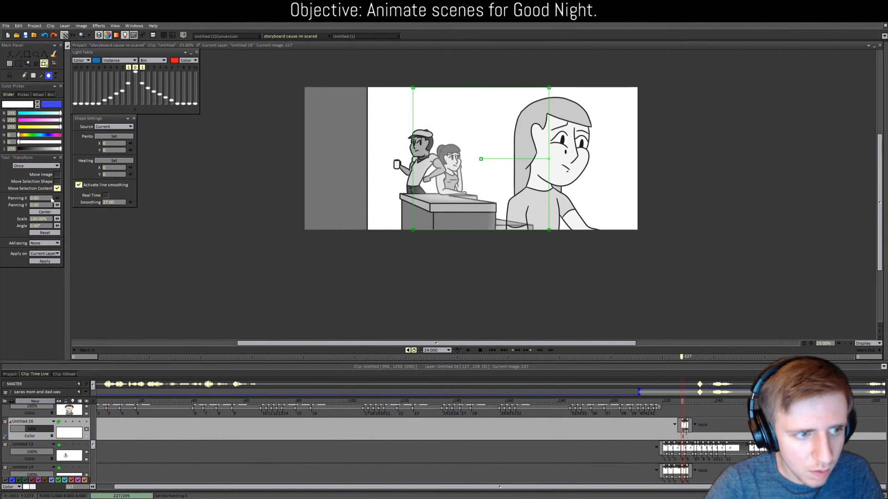
Step: Set Panning X to 2 for the frame-227 shading on Untitled 26 and apply it
key(Tab)
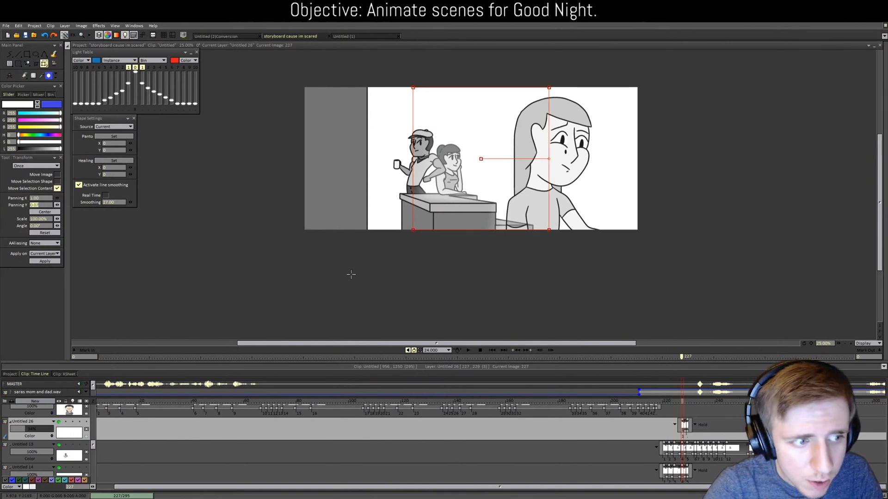
scroll(438, 192, up, 2)
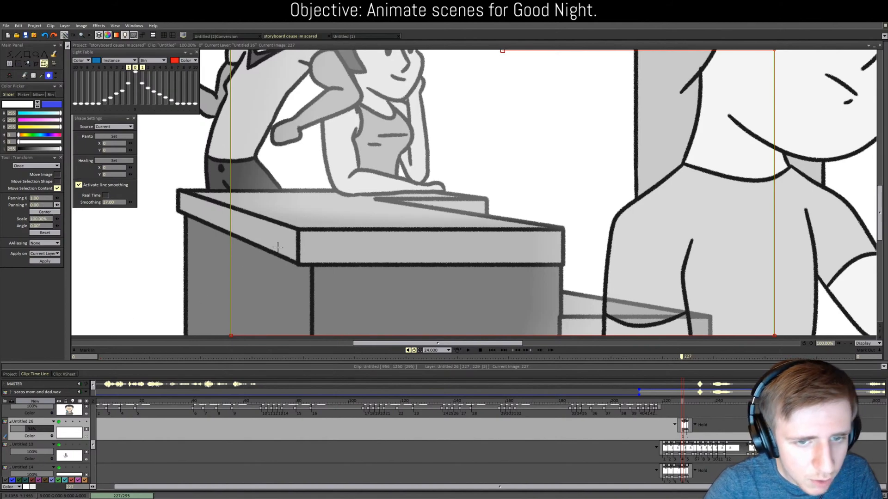
scroll(277, 247, down, 1)
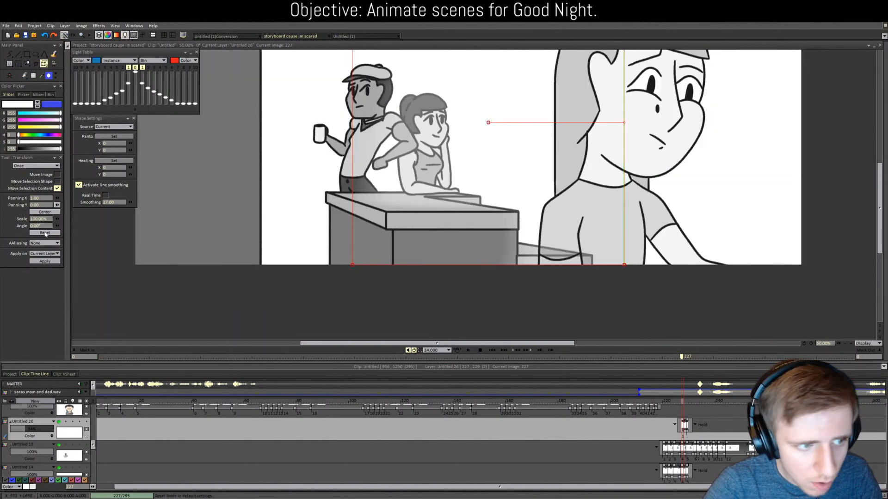
text(2)
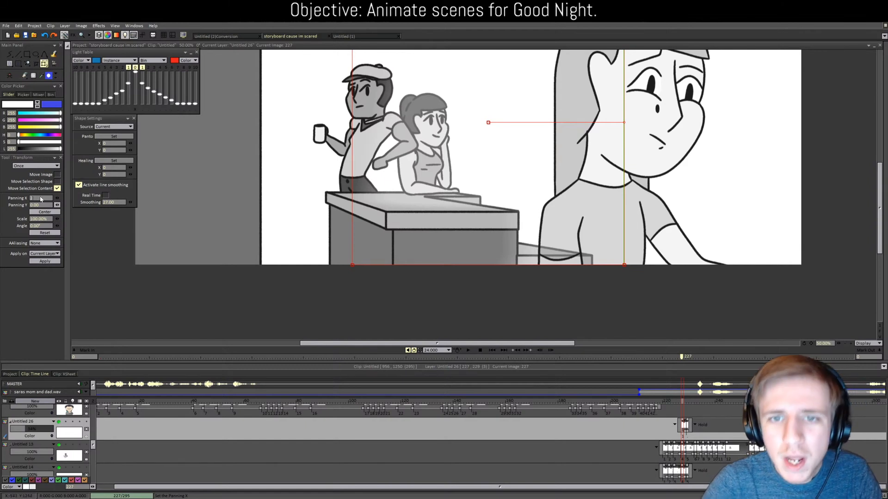
key(Tab)
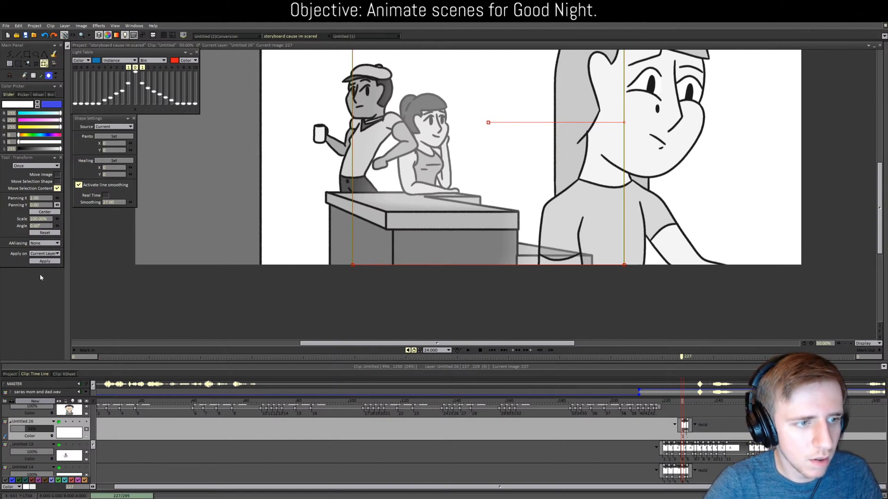
click(45, 261)
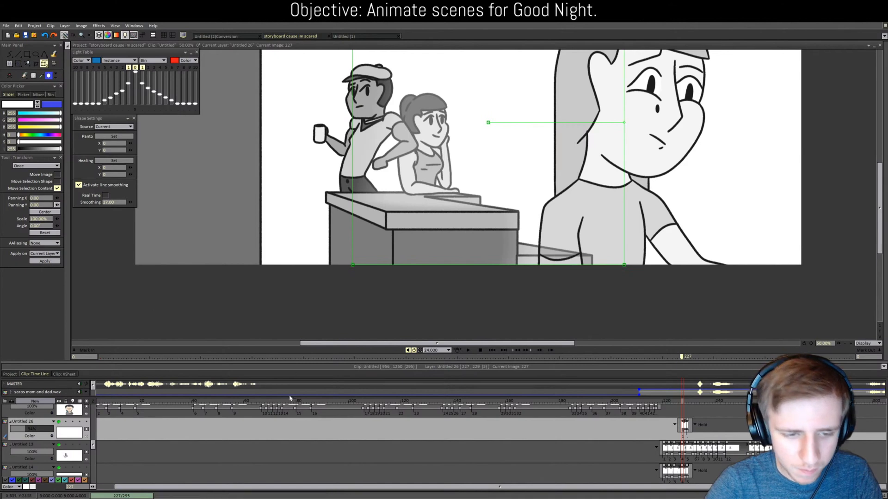
scroll(306, 424, down, 8)
scroll(282, 427, down, 1)
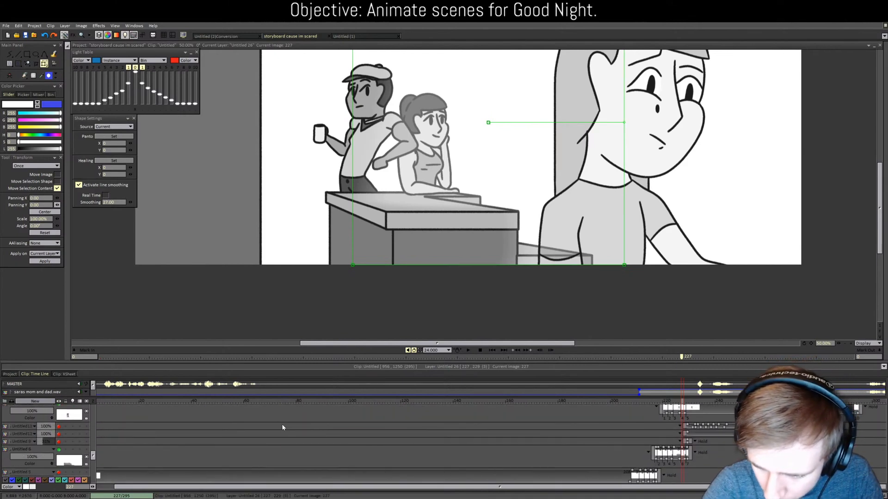
drag(93, 454, 93, 477)
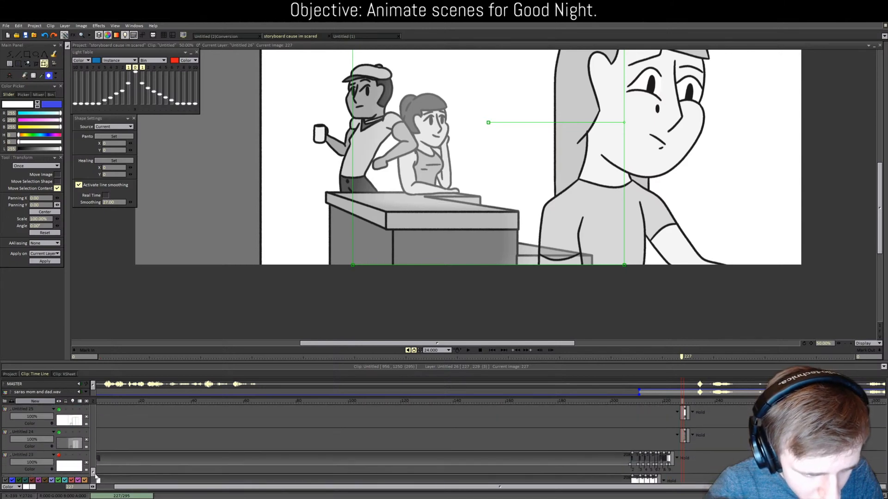
Step: Extend Untitled 25 two frames earlier and add an Untitled 24 image at frame 226
click(684, 424)
drag(681, 415, 677, 413)
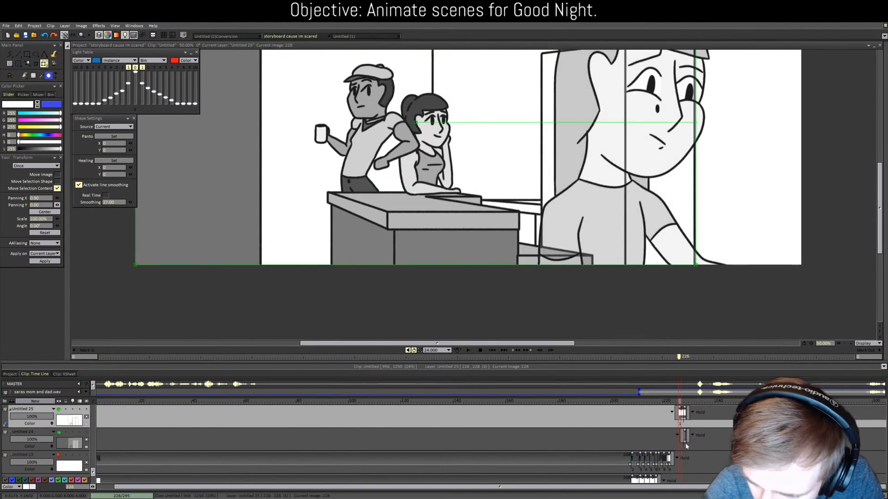
click(686, 445)
click(679, 402)
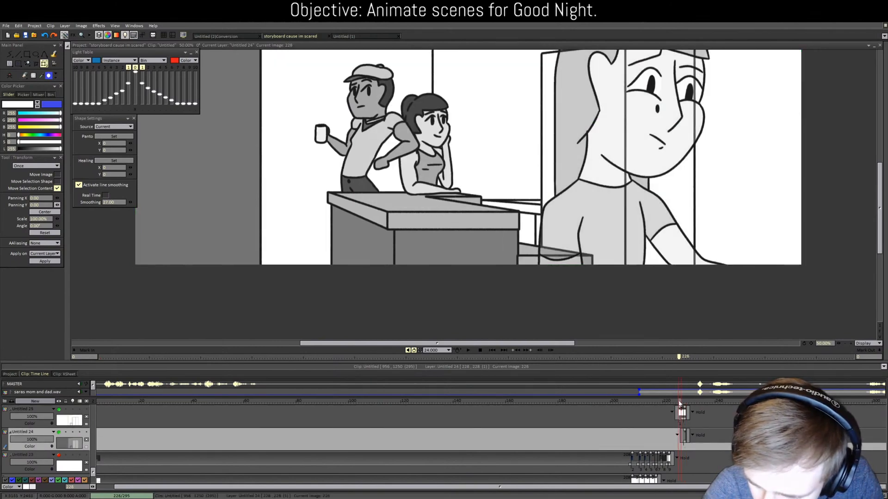
key(ctrl+v)
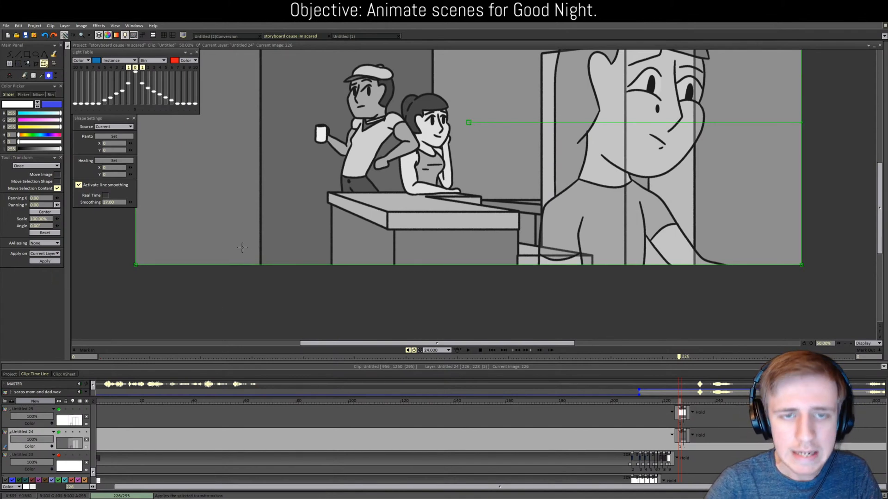
scroll(246, 249, down, 3)
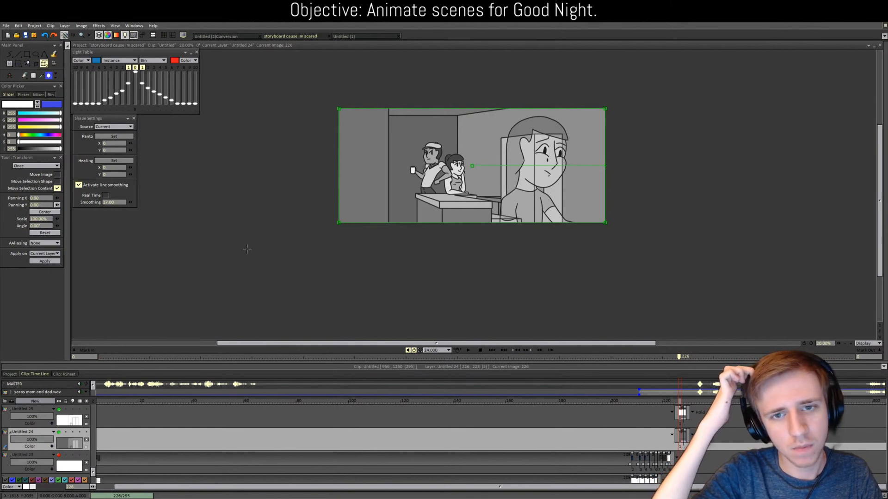
scroll(287, 224, up, 4)
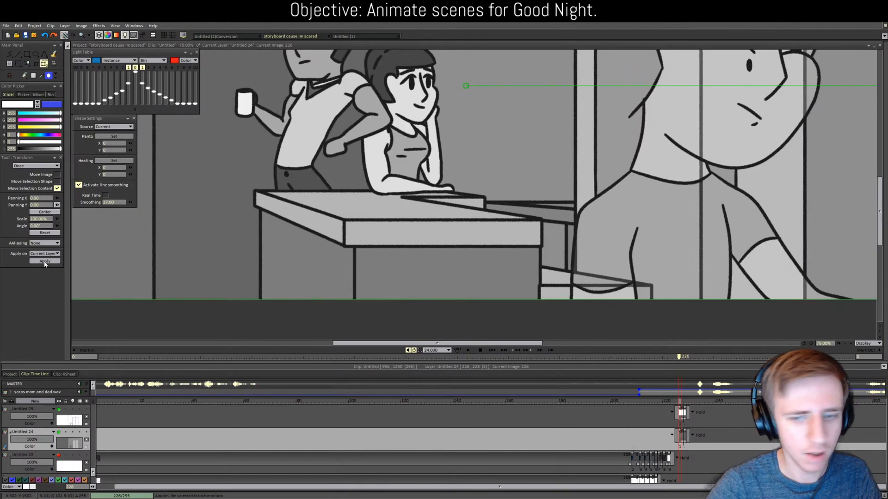
Step: Apply the horizontal shift to Untitled 24 and Untitled 25, then review frames 224–227
click(45, 262)
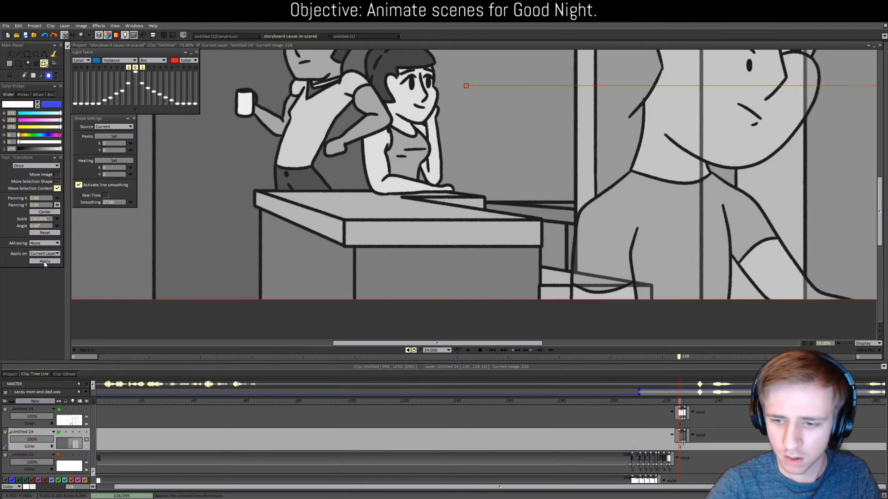
click(38, 411)
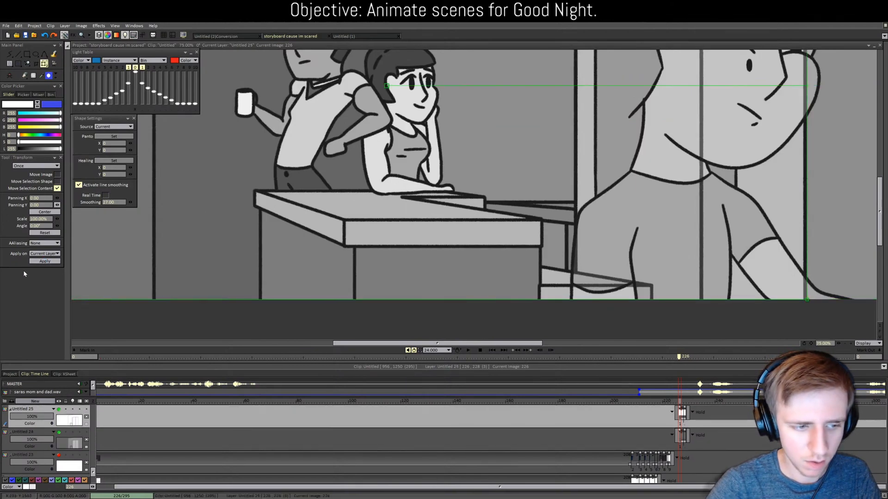
click(45, 262)
scroll(343, 303, down, 3)
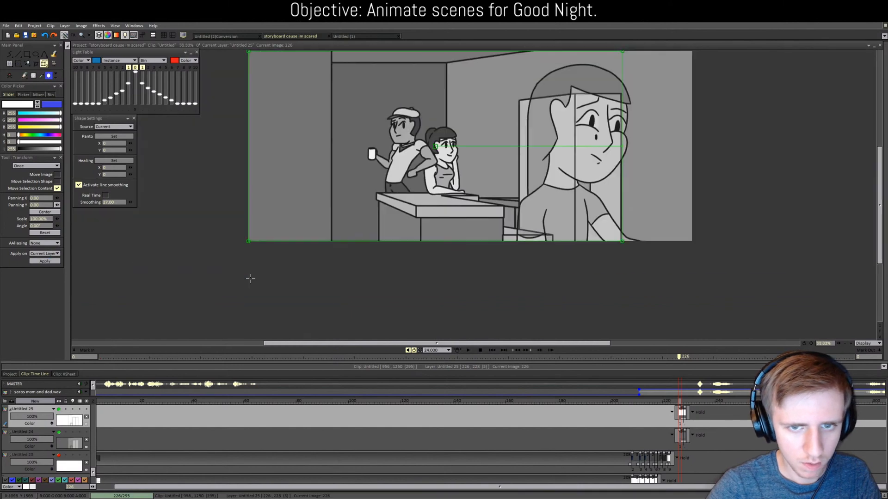
click(679, 403)
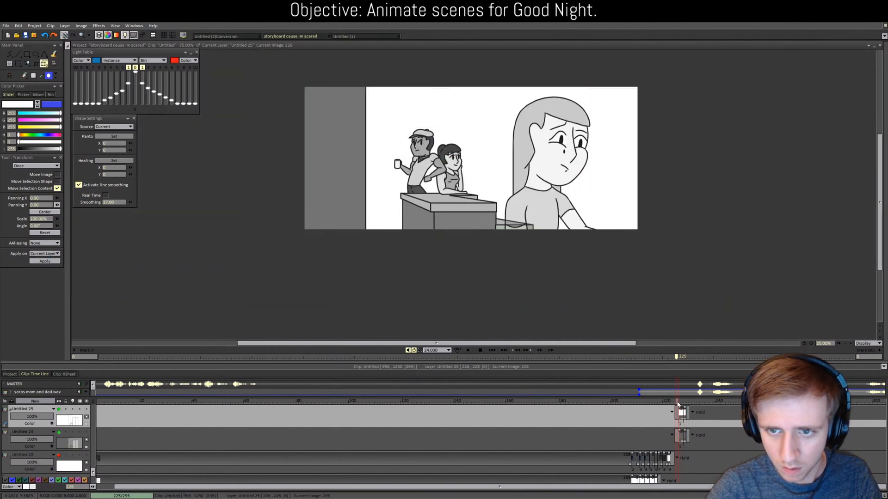
click(682, 405)
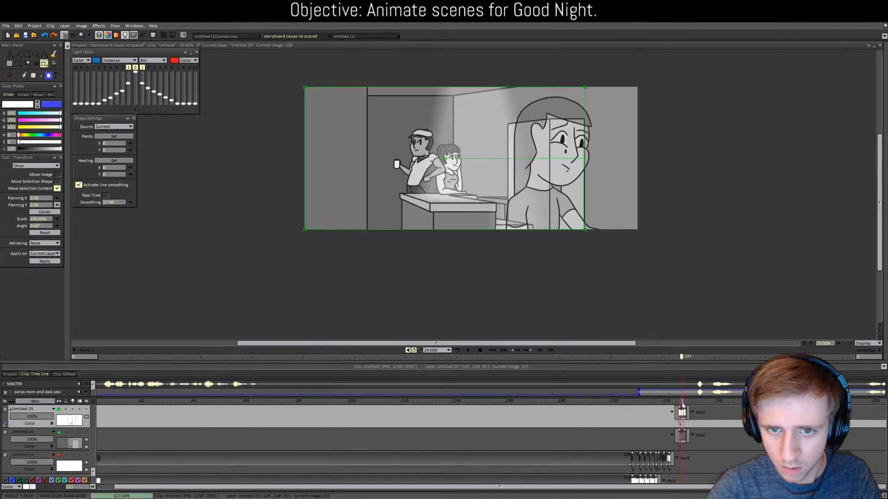
drag(682, 404, 678, 404)
Step: Reapply the horizontal shift, including on Untitled 24, and check frames 225–228
scroll(644, 234, up, 2)
scroll(475, 283, down, 2)
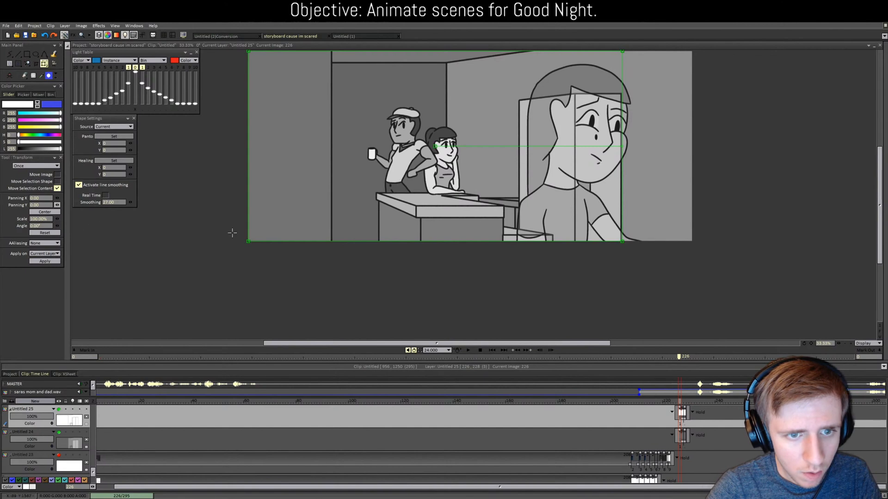
click(55, 261)
scroll(345, 261, up, 2)
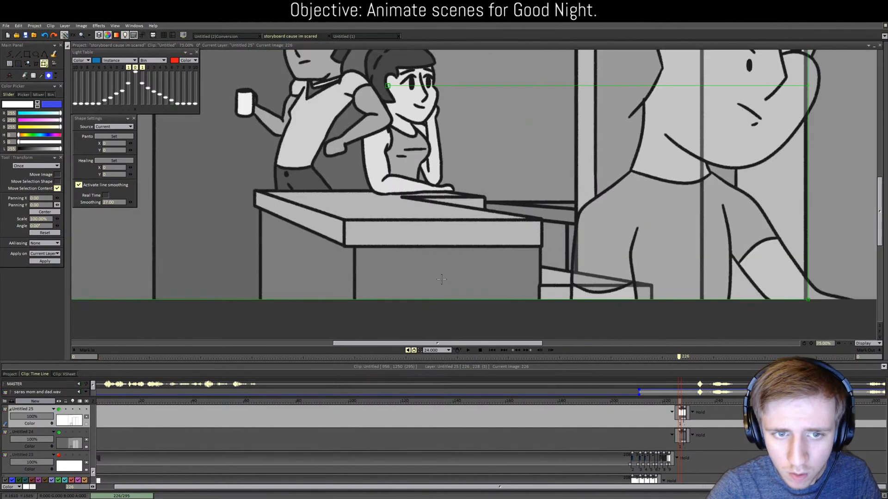
click(678, 403)
drag(677, 402, 680, 401)
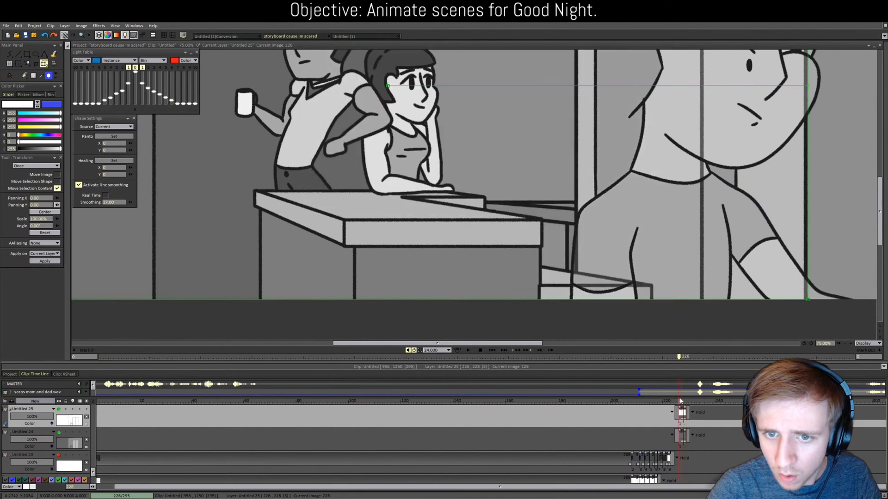
scroll(618, 331, down, 2)
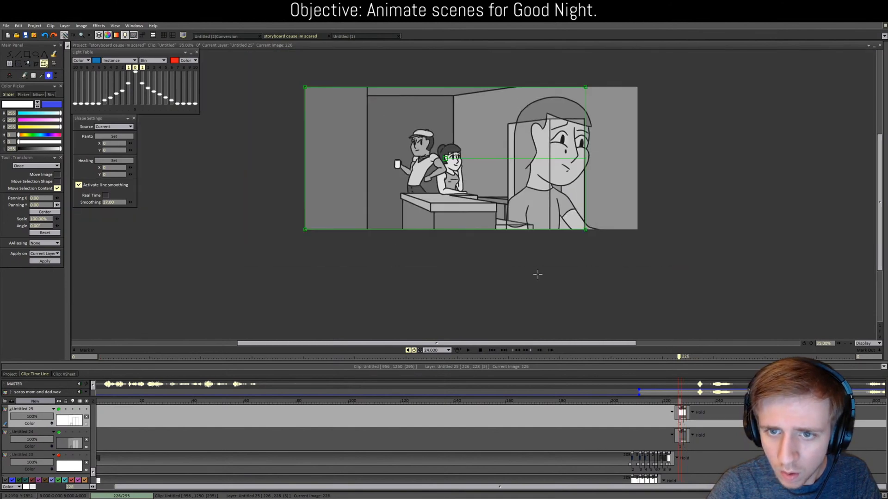
scroll(625, 305, up, 2)
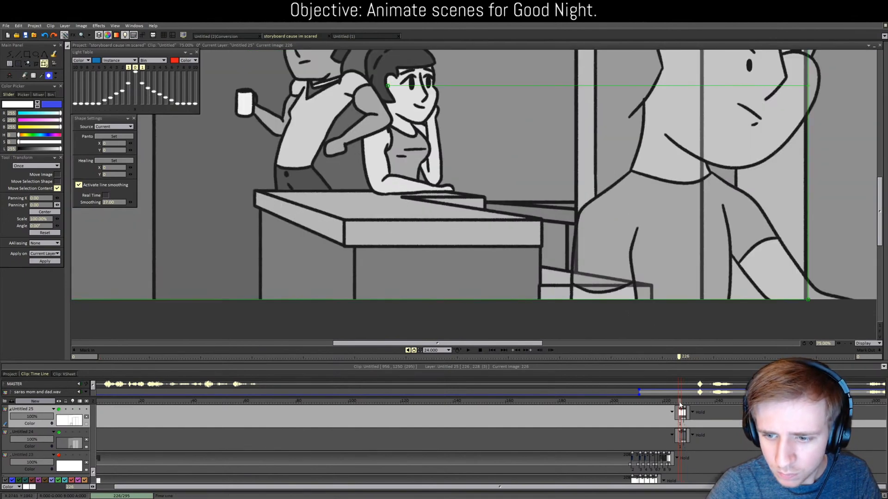
click(39, 432)
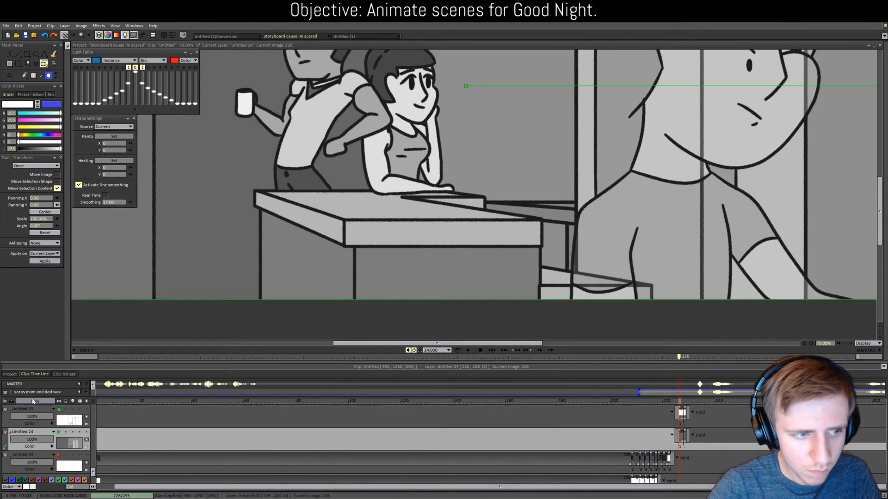
click(43, 261)
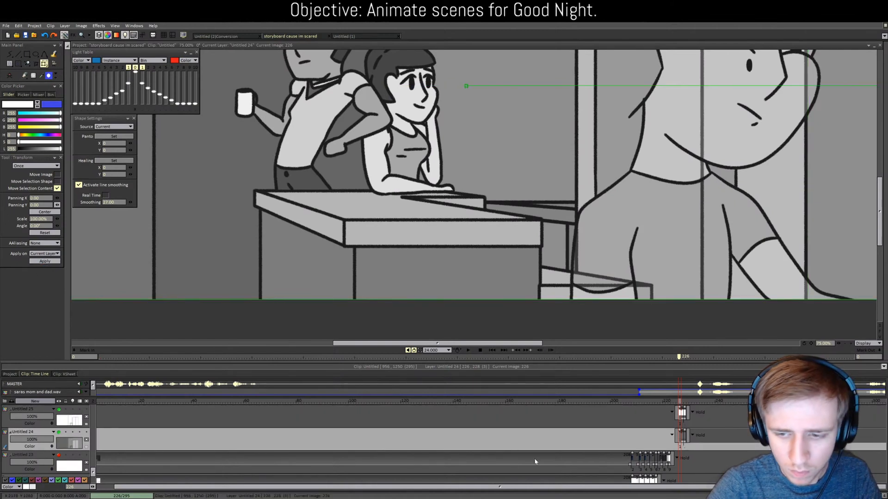
click(686, 402)
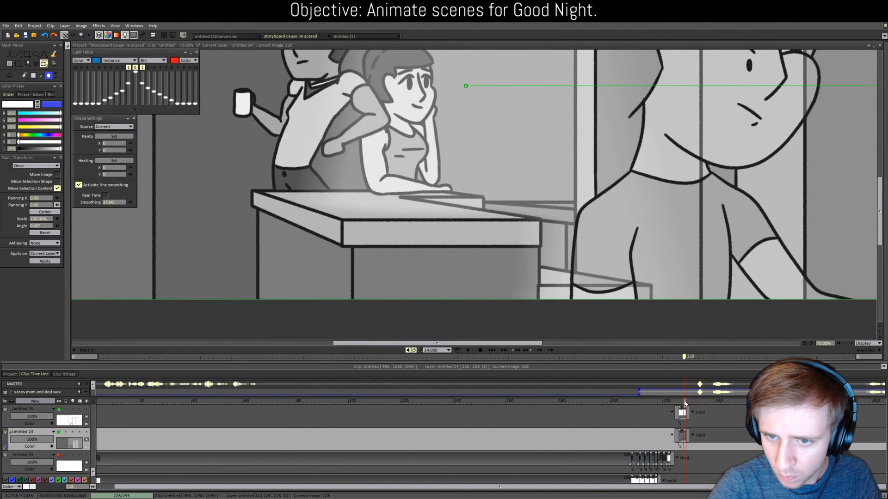
drag(686, 403, 682, 404)
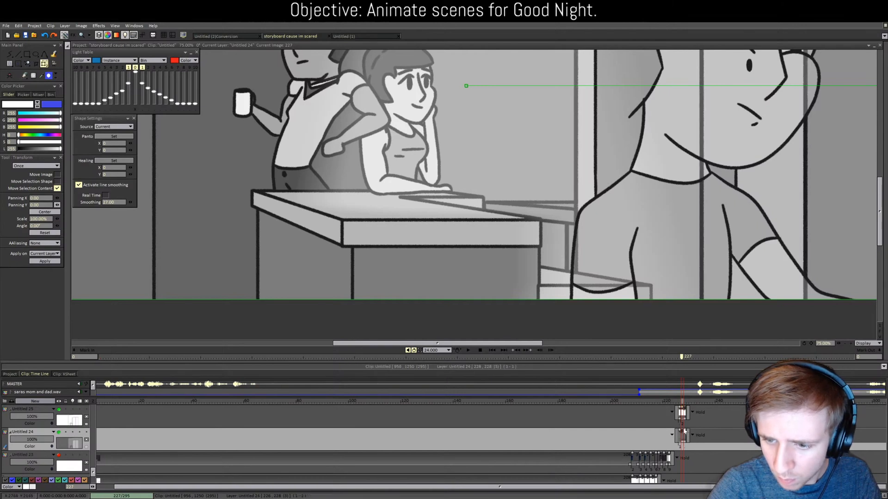
Step: Start Untitled 24's background clip one frame earlier and check frames 224–227
drag(684, 430, 681, 430)
click(675, 402)
click(677, 403)
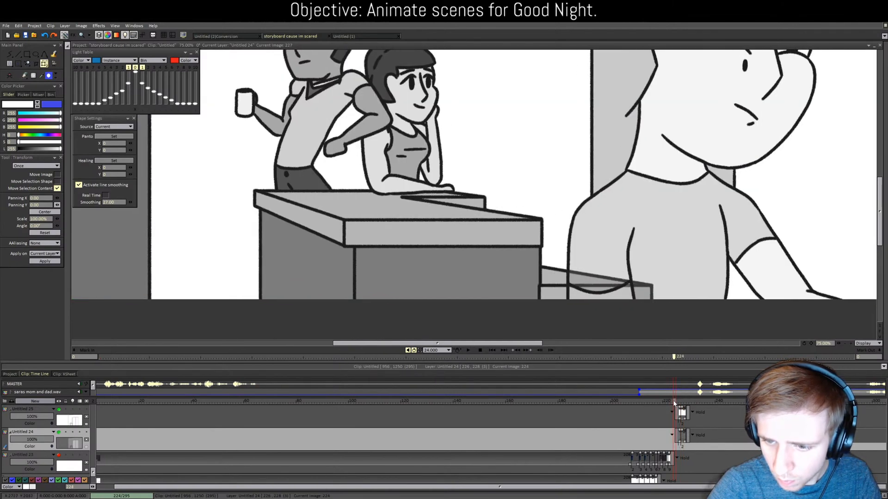
drag(677, 403, 676, 403)
click(679, 403)
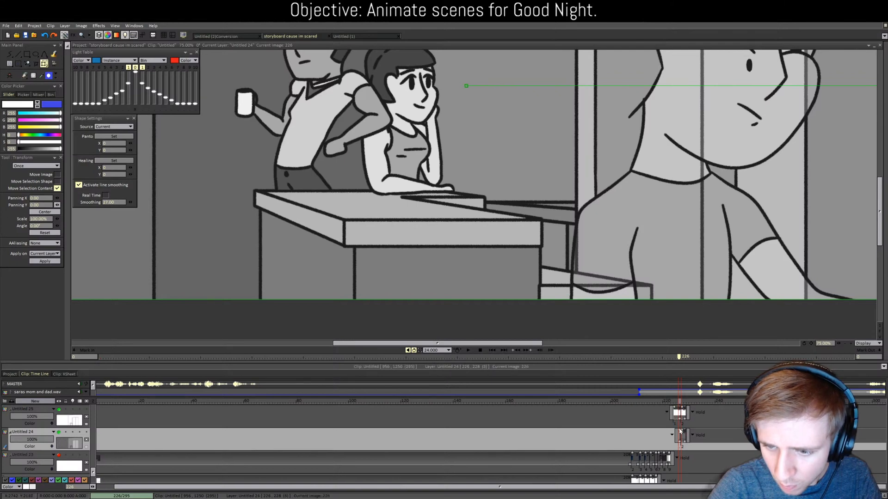
mouse_move(679, 431)
mouse_down()
mouse_move(688, 404)
mouse_move(677, 404)
mouse_move(690, 405)
mouse_move(677, 404)
mouse_up()
click(682, 402)
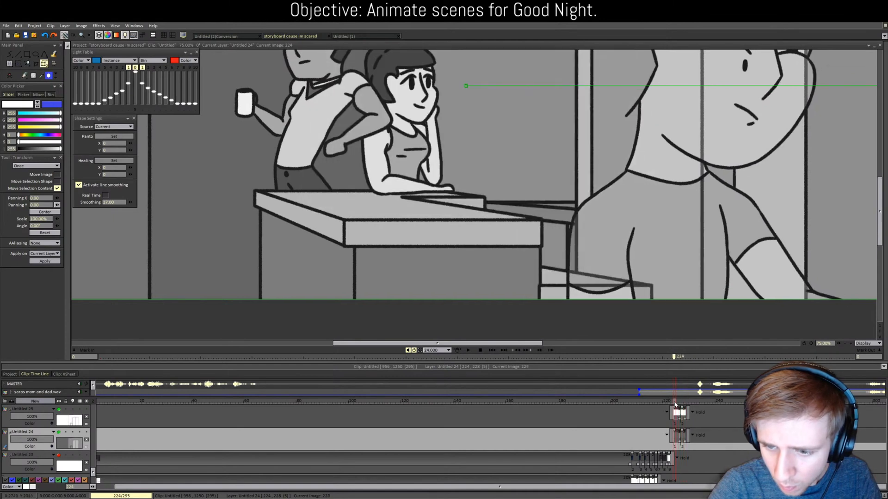
scroll(677, 416, down, 10)
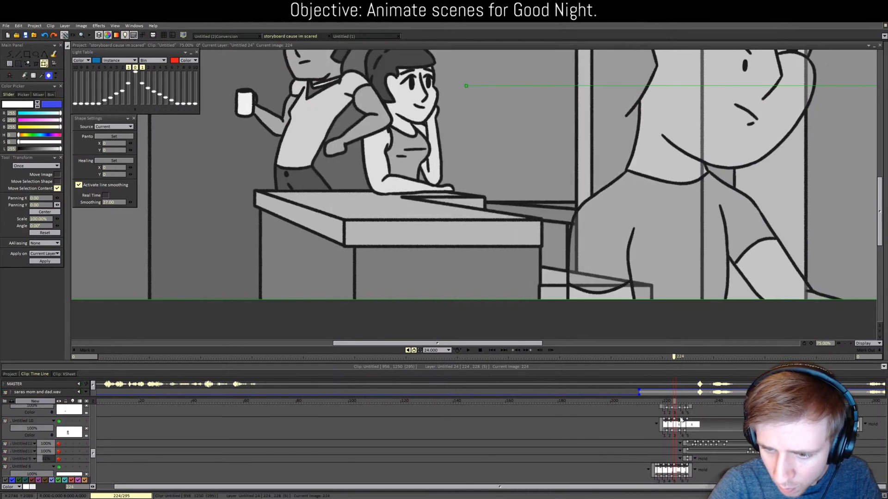
scroll(681, 420, up, 10)
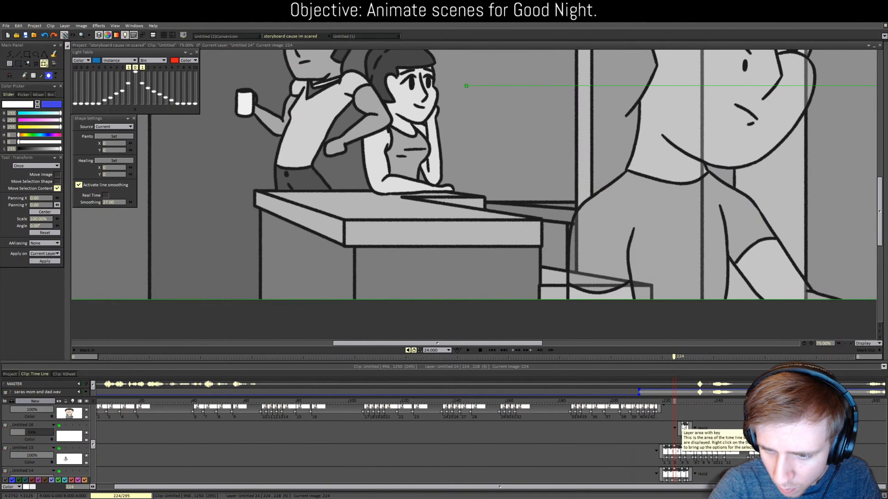
Step: Add an Untitled 26 light-beam image at frame 223, shift it Panning X 2, and scrub to check
click(683, 441)
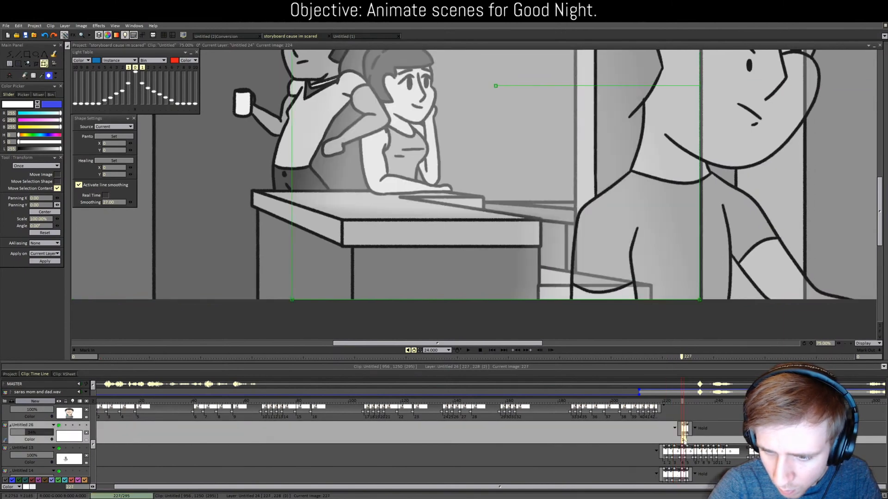
click(672, 402)
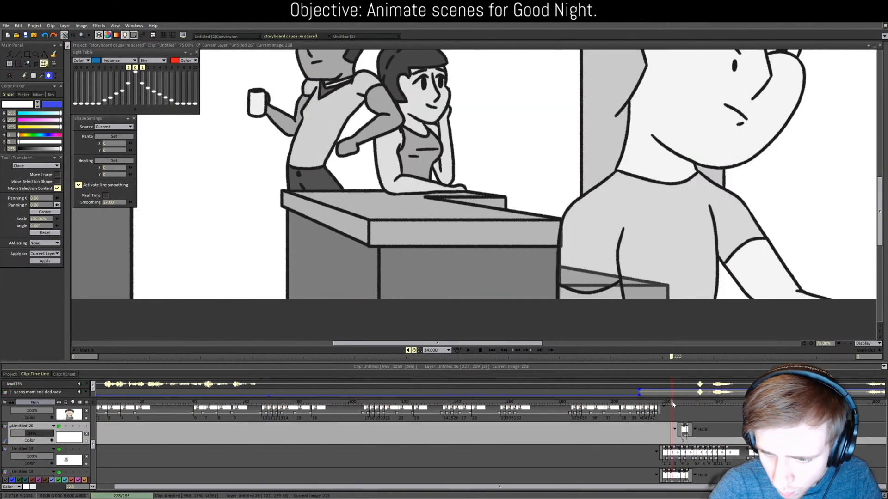
key(ctrl+v)
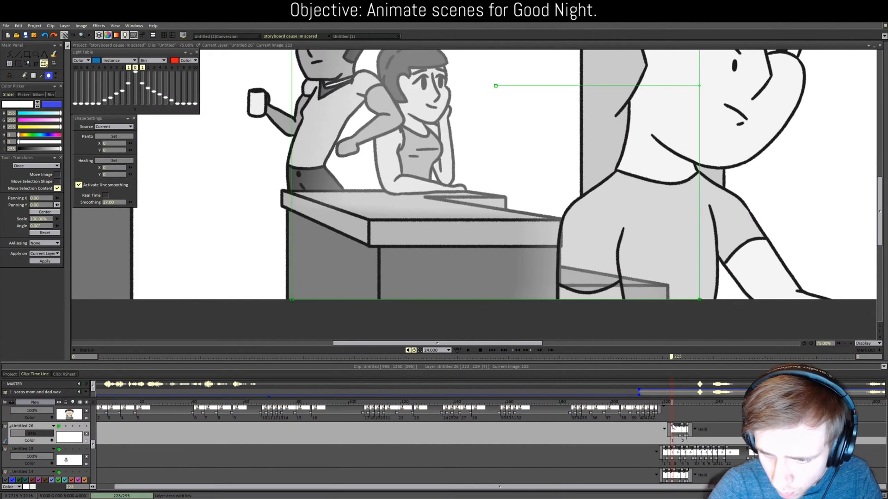
click(673, 403)
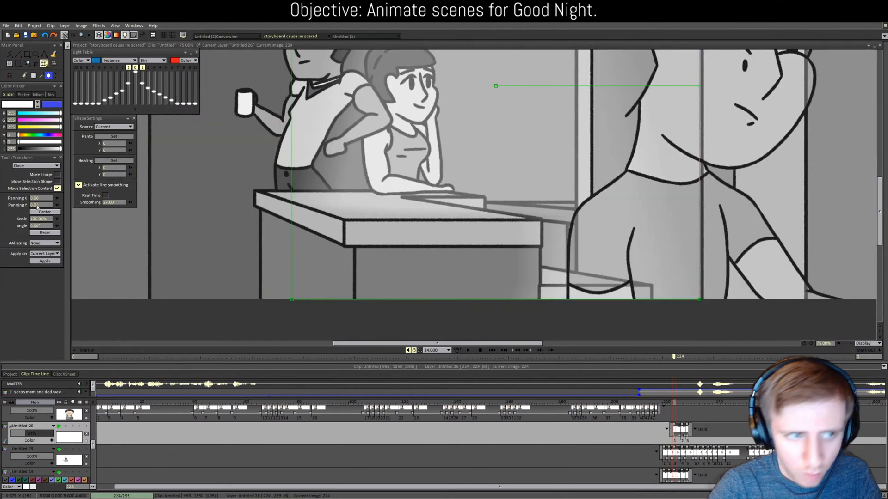
click(45, 261)
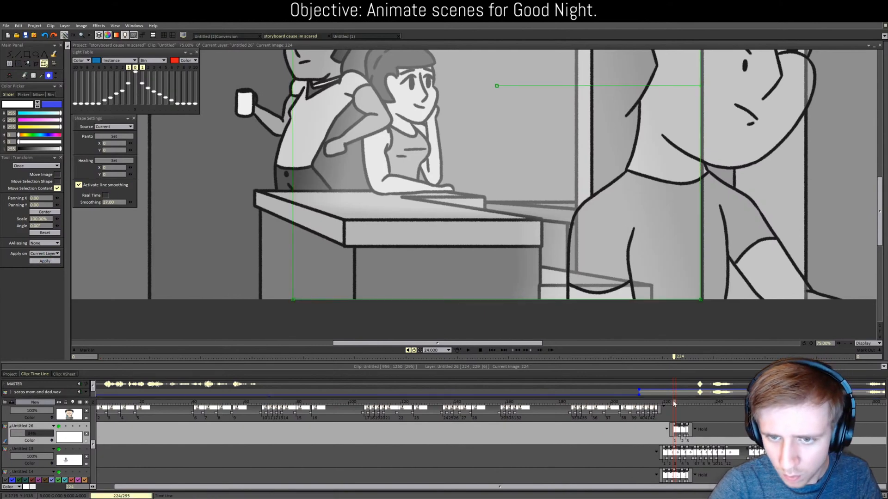
mouse_move(673, 403)
mouse_down()
mouse_move(690, 406)
mouse_move(672, 403)
mouse_up()
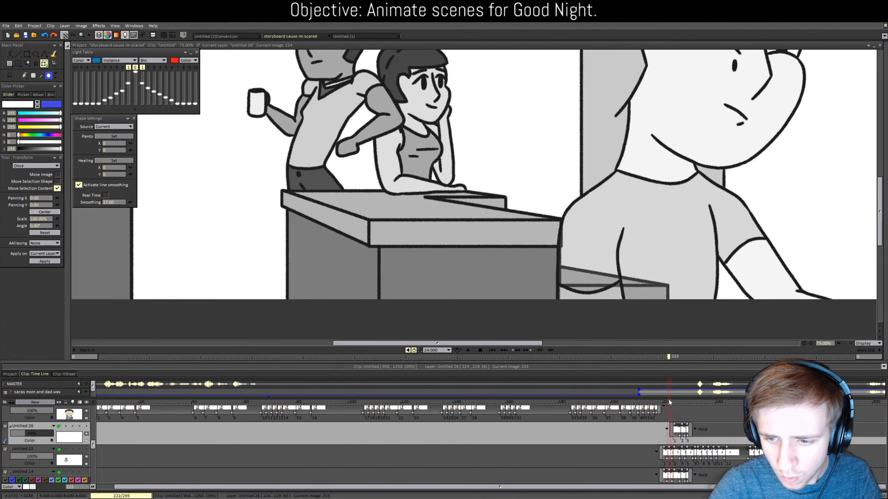
scroll(642, 435, down, 1)
drag(94, 447, 104, 475)
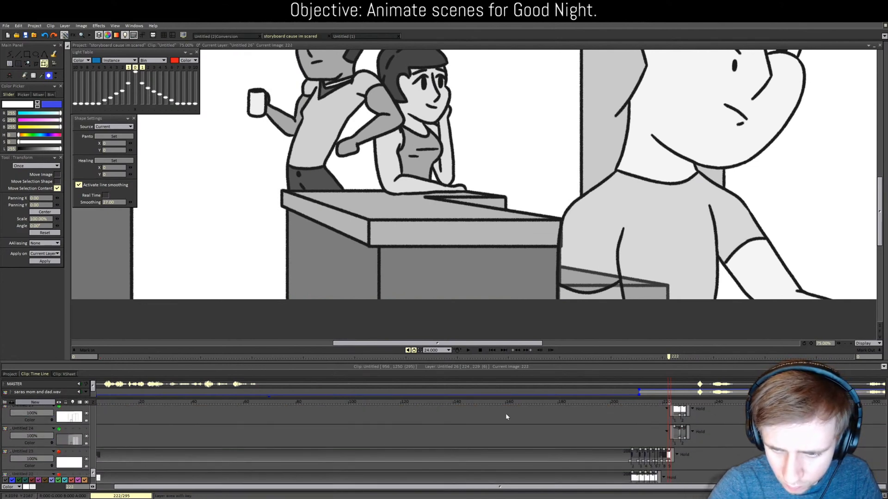
click(676, 421)
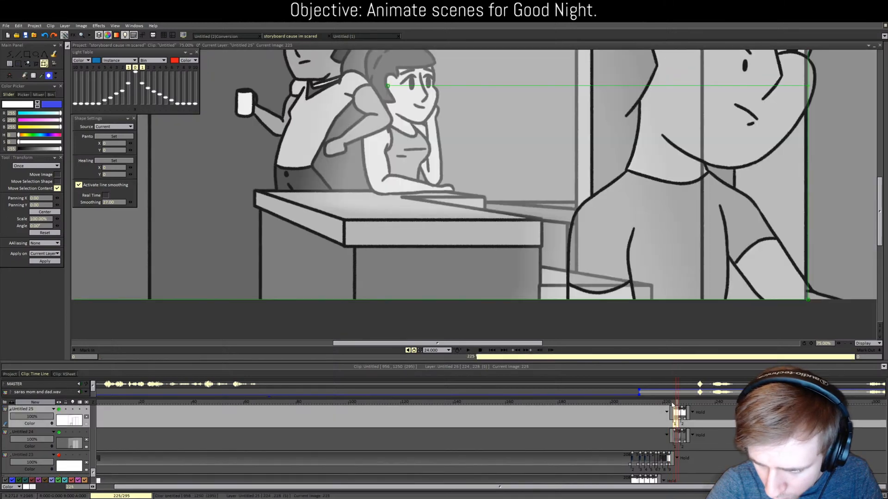
mouse_move(672, 404)
mouse_down()
mouse_move(680, 404)
mouse_move(670, 403)
mouse_up()
Step: At frame 222, drag the Untitled 24 gray background right and apply it
scroll(590, 280, down, 2)
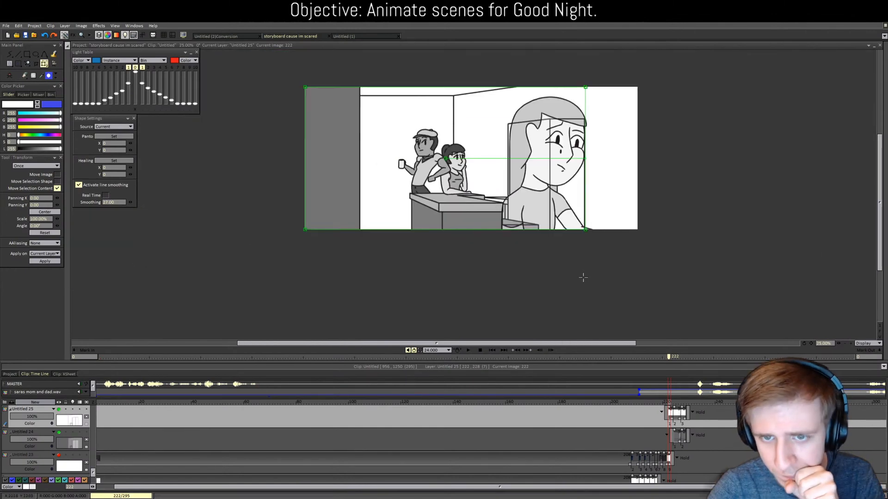
click(674, 437)
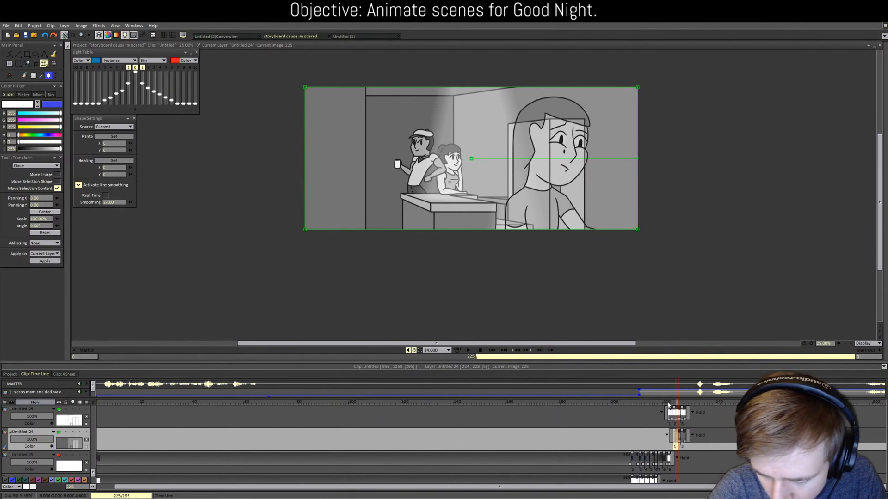
drag(672, 403, 669, 404)
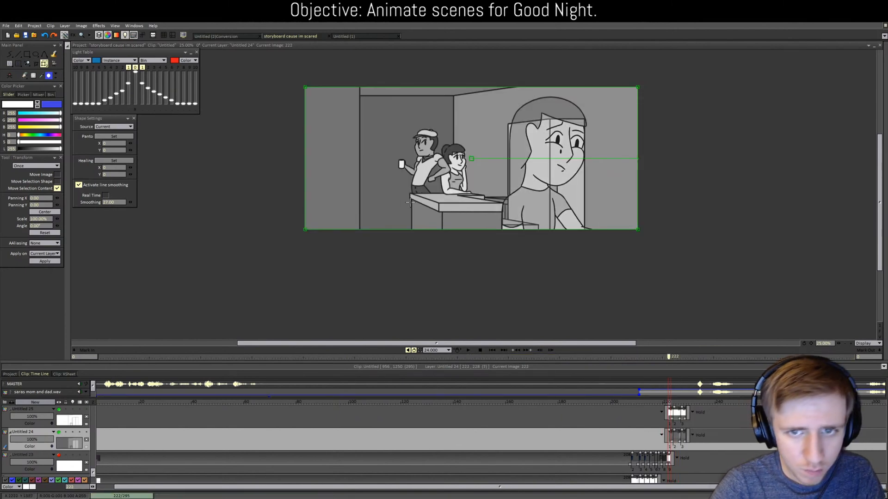
drag(409, 203, 422, 203)
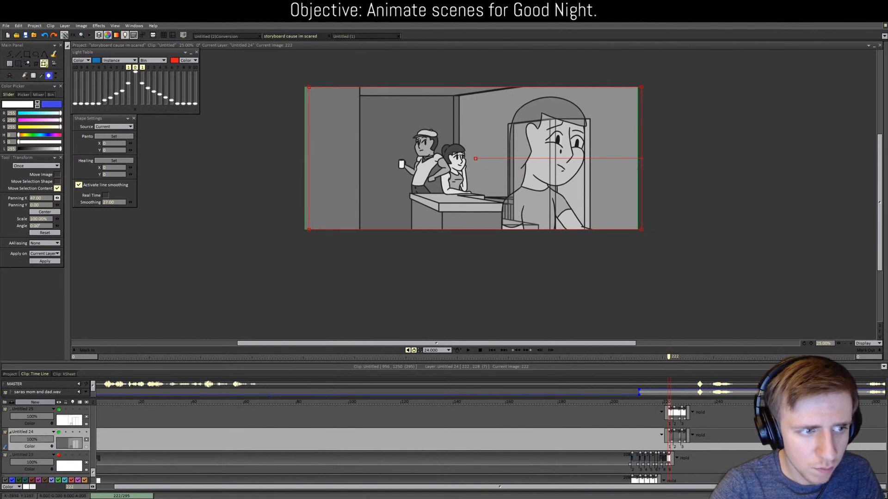
click(45, 261)
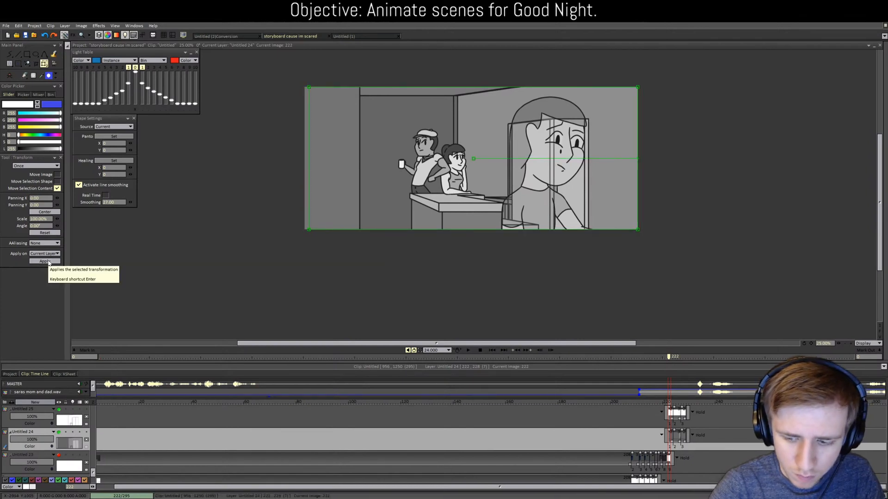
Step: Apply the same rightward shift to Untitled 25 and the Untitled 26 beam, then scrub to frame 227
key(Up)
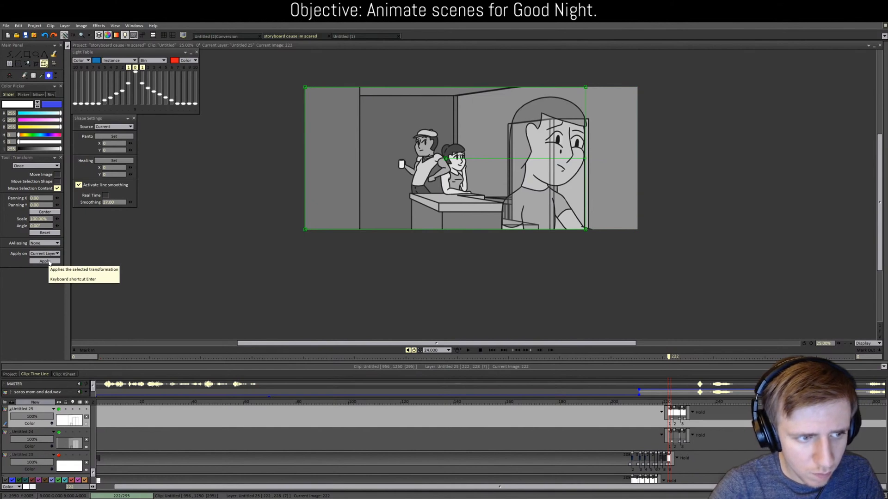
click(50, 263)
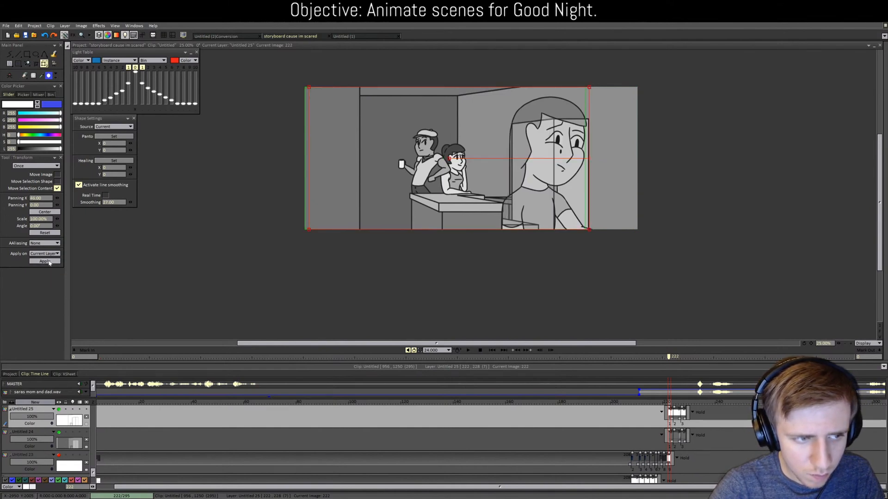
click(49, 262)
drag(92, 474, 99, 445)
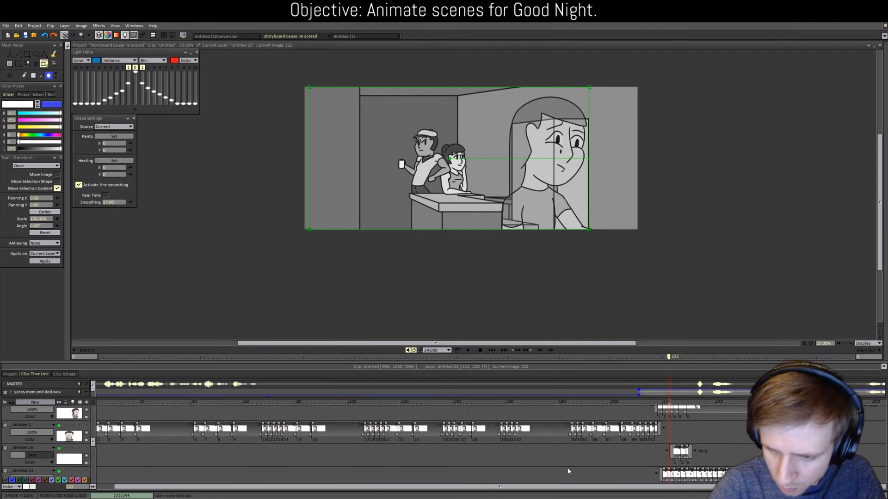
click(675, 466)
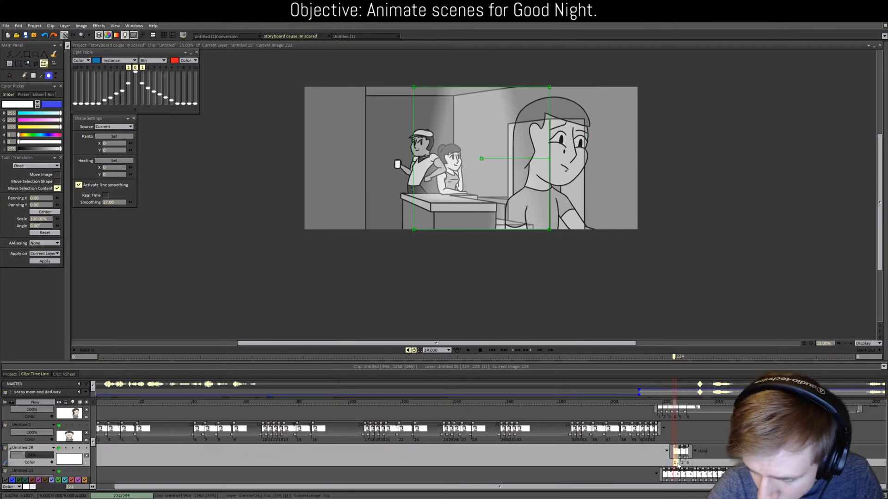
click(667, 403)
click(668, 403)
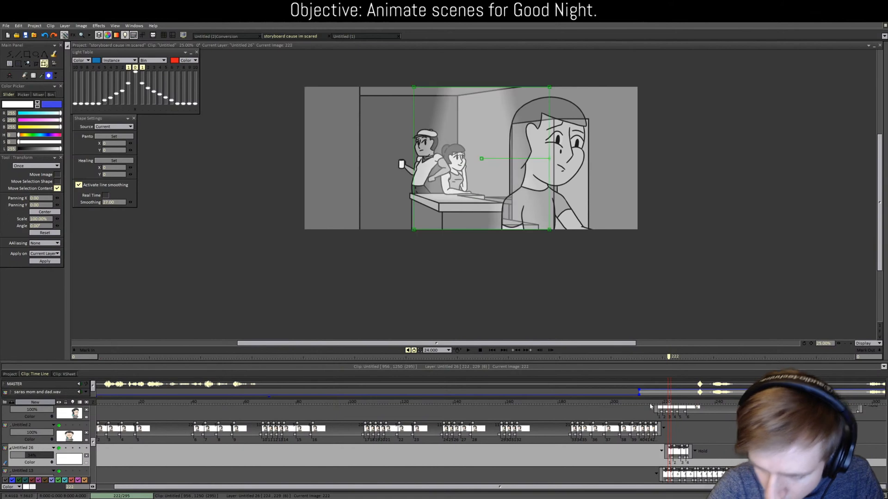
click(45, 261)
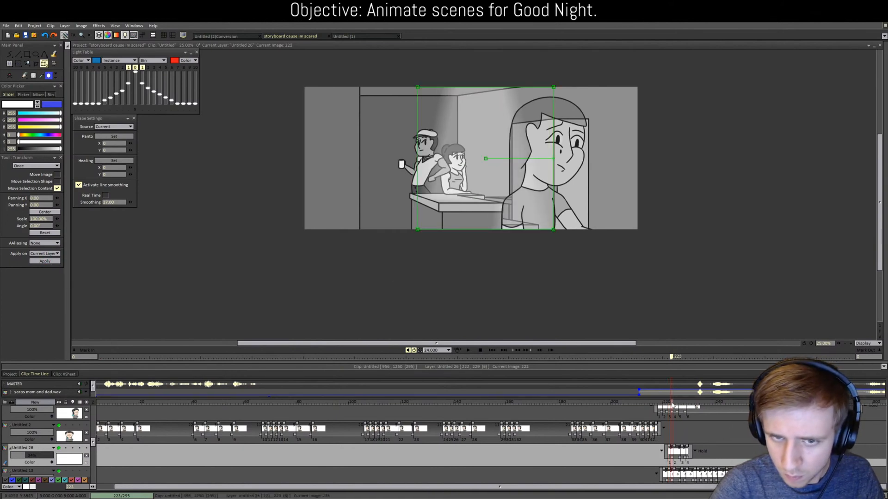
mouse_move(673, 404)
mouse_down()
mouse_move(684, 406)
mouse_move(659, 404)
mouse_up()
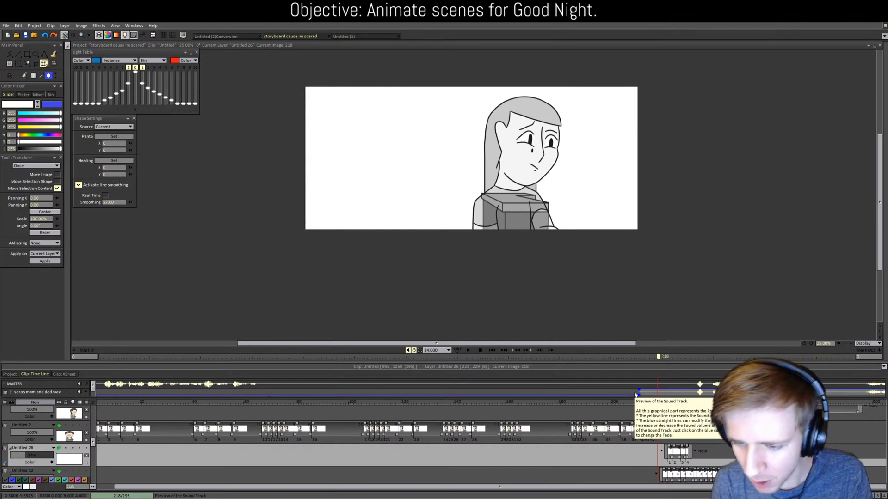
Step: Extend the Untitled 25 room outline and Untitled 24 gray background back to frame 220
click(661, 402)
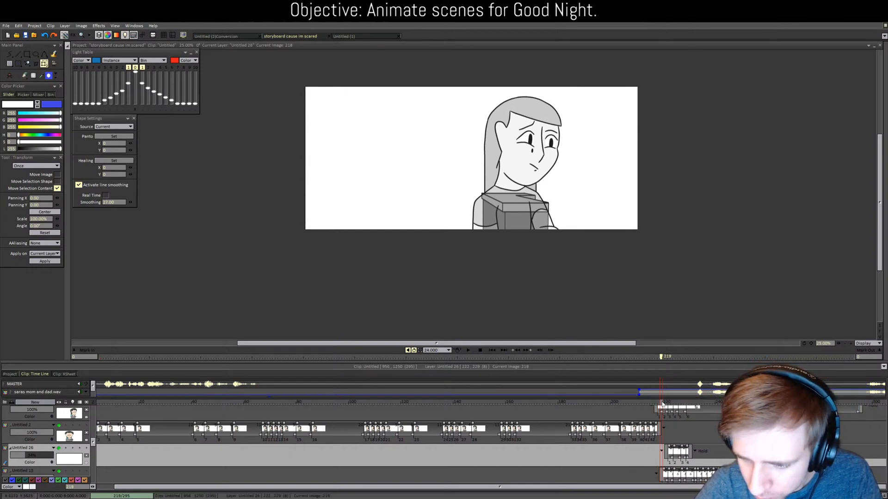
scroll(675, 435, down, 4)
scroll(675, 435, down, 6)
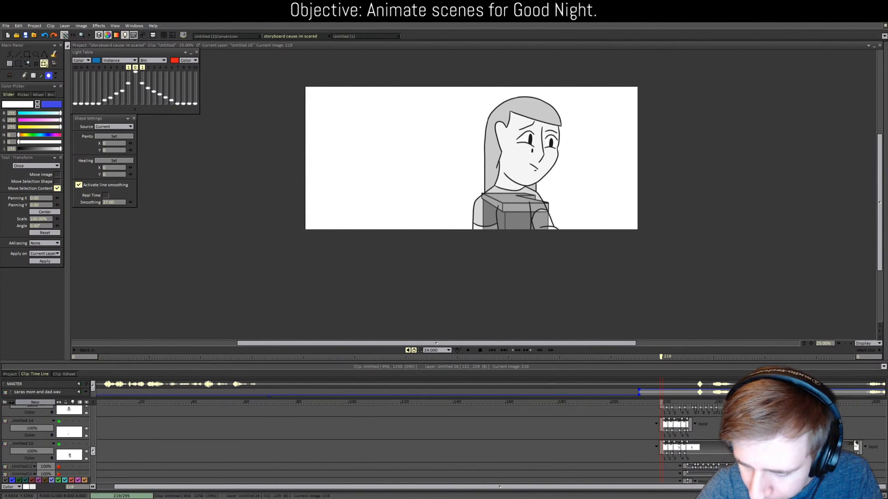
scroll(685, 459, down, 5)
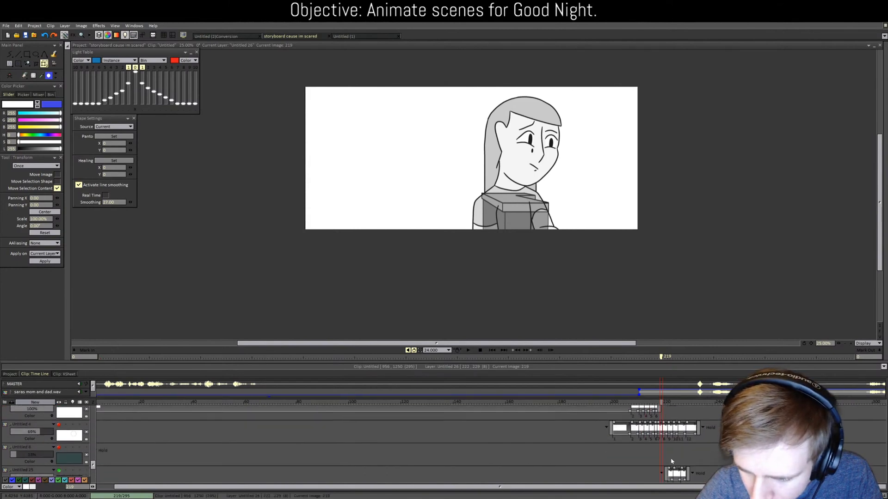
click(670, 448)
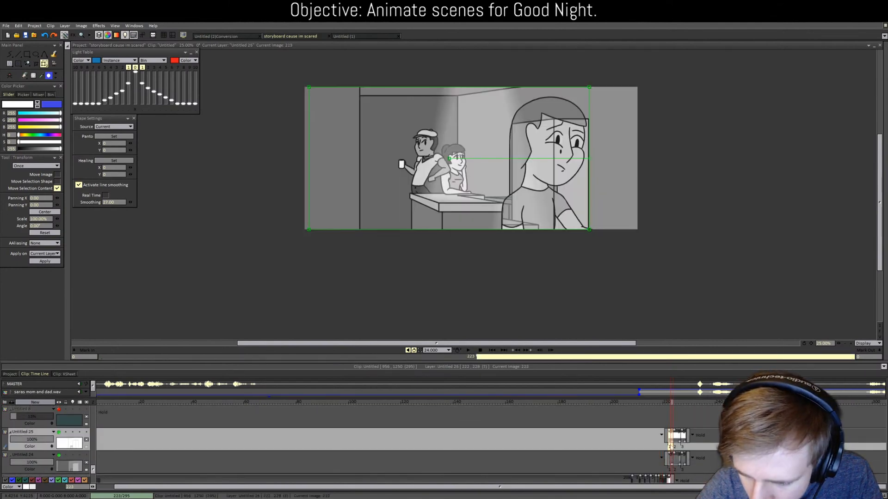
click(662, 403)
drag(661, 404, 664, 404)
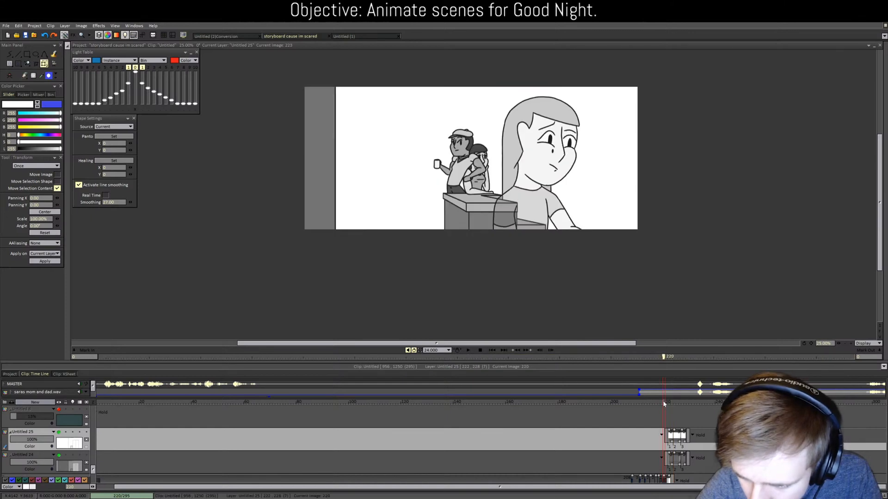
key(ctrl+v)
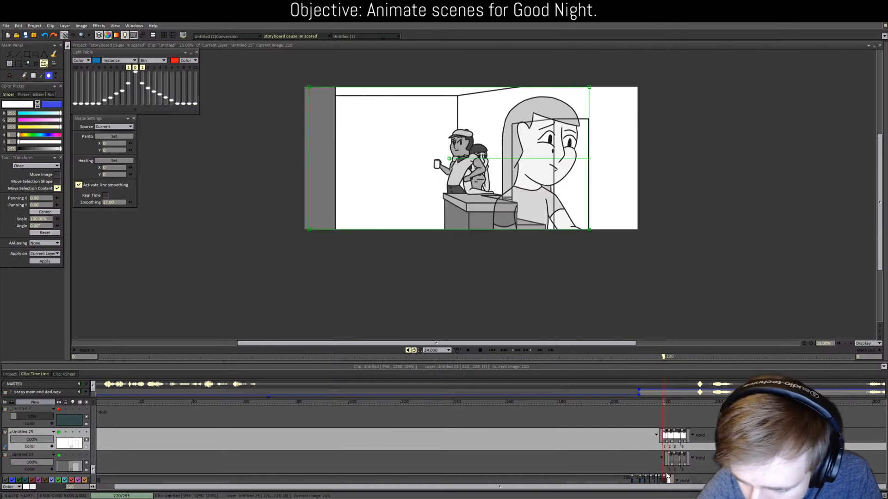
click(670, 472)
click(664, 404)
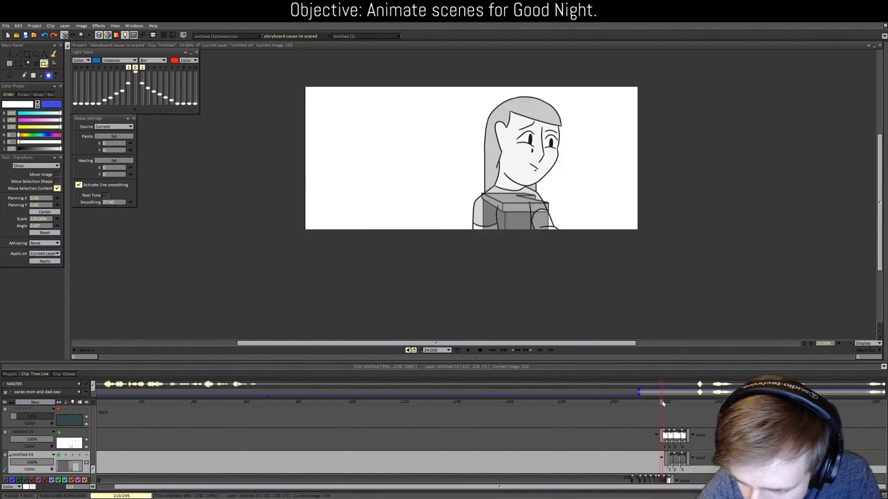
key(ctrl+v)
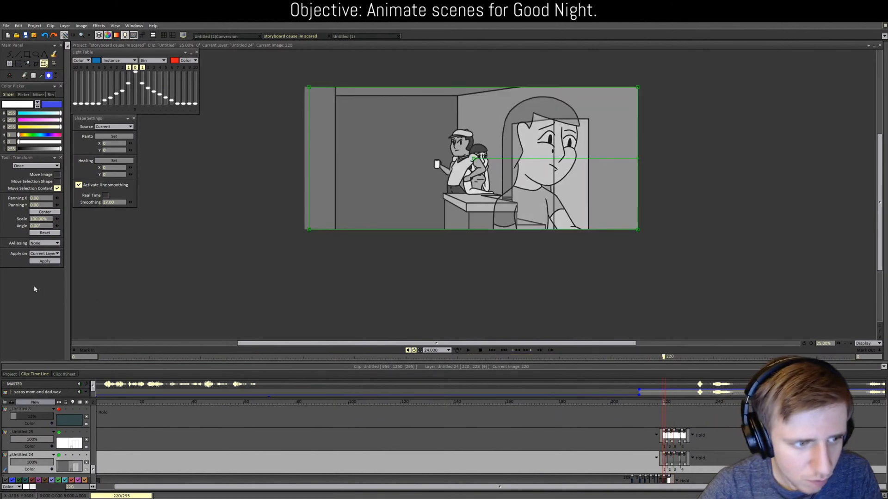
Step: Shift the pasted Untitled 24 and Untitled 25 drawings right with Panning X 46
click(45, 262)
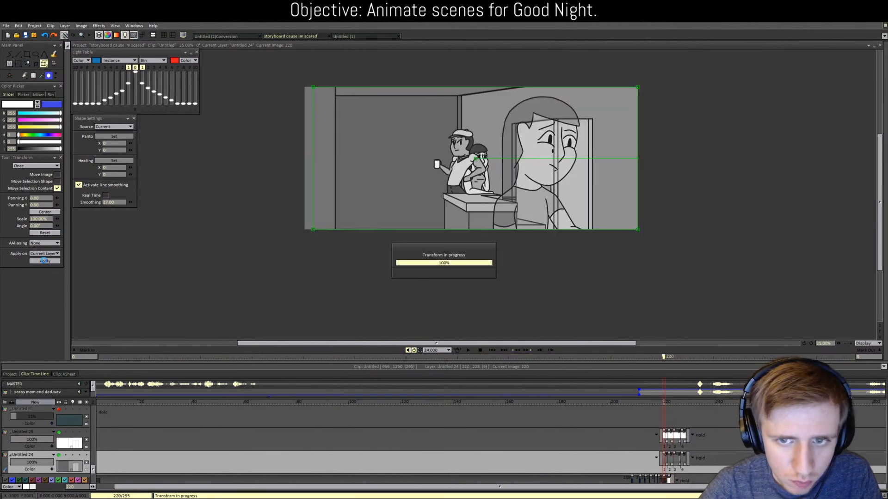
click(44, 261)
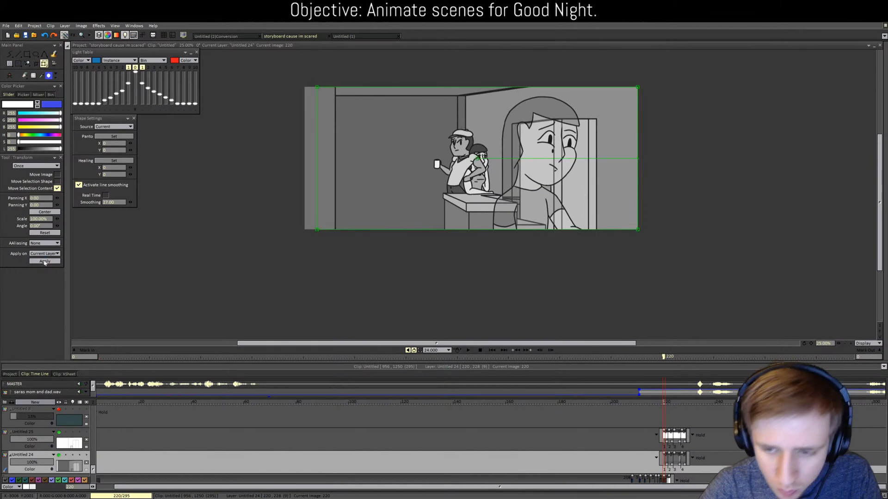
key(Up)
click(44, 261)
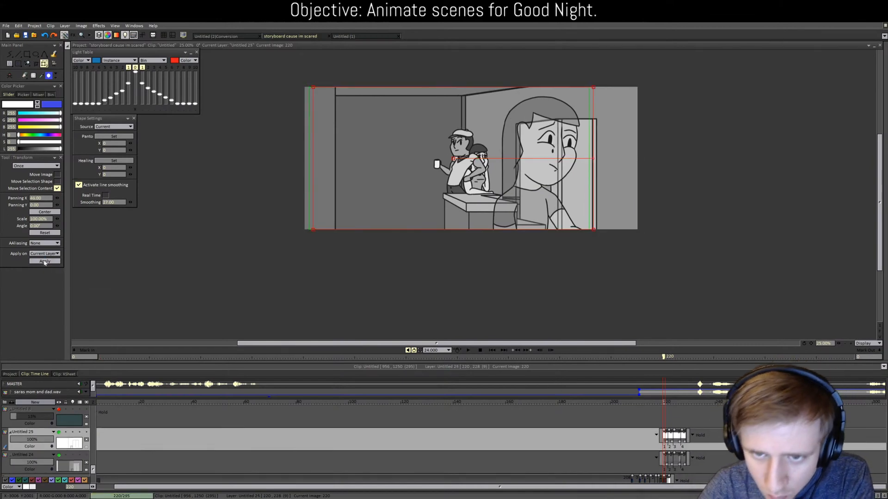
Step: Paste the light-ray image on Untitled 26 at frame 220 and shift it 46 pixels right
key(Up)
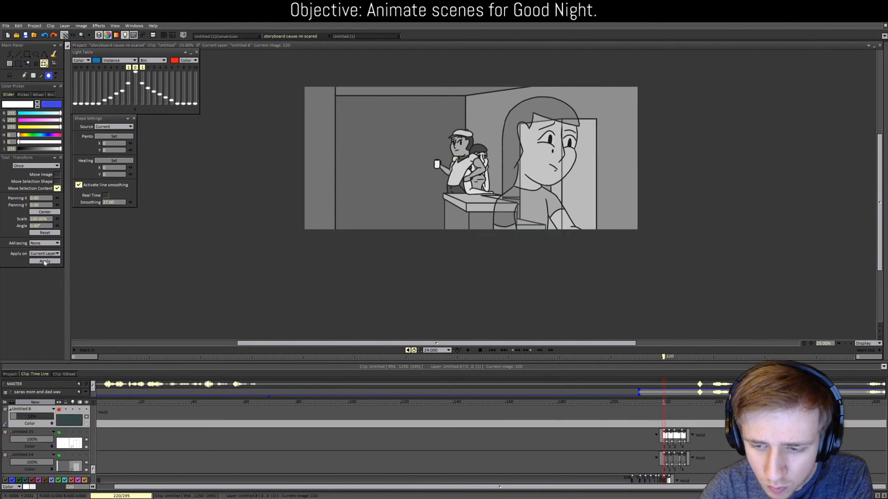
key(Up)
key(Up)
key(Up)
key(Up)
key(Up)
key(Up)
key(Up)
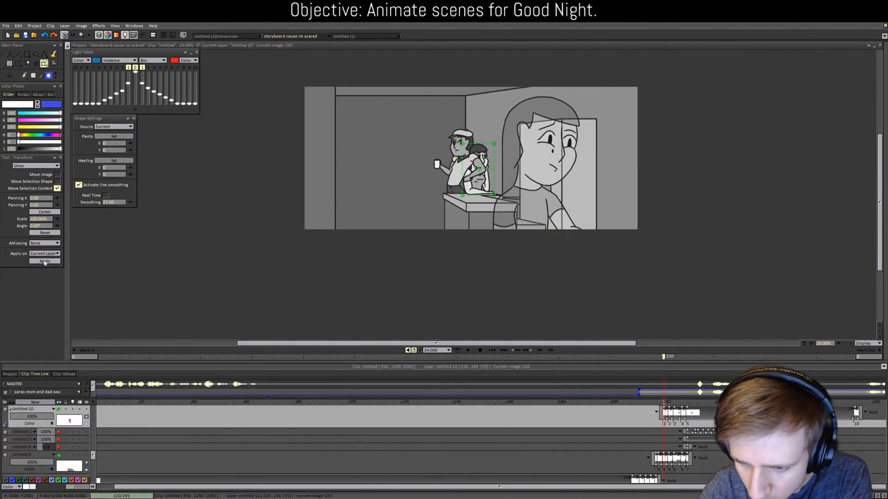
key(Up)
key(Up)
key(Up)
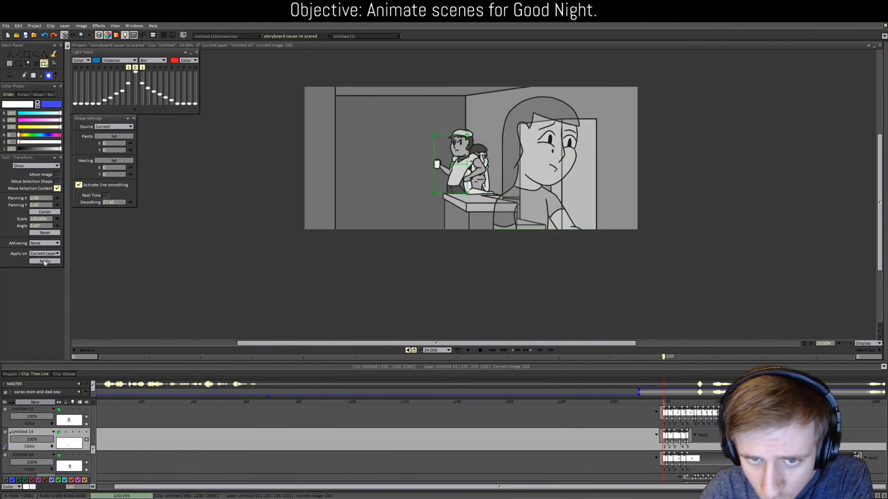
key(Up)
key(Up)
key(Down)
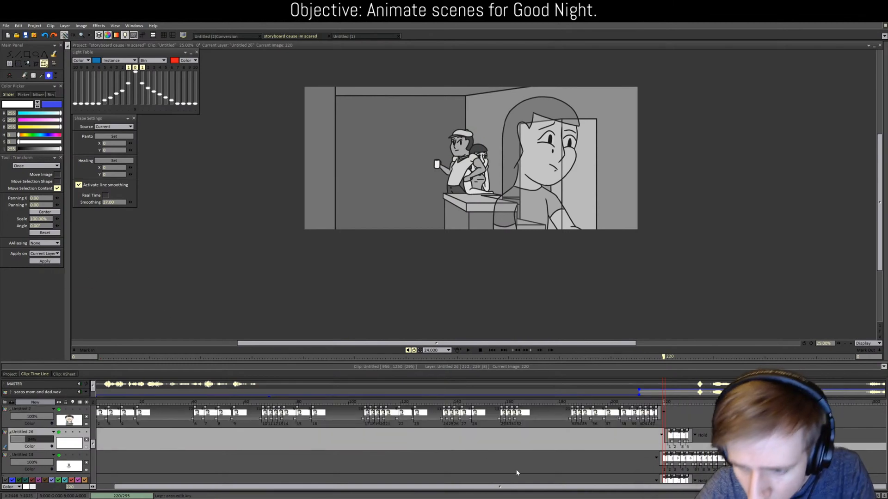
click(670, 447)
click(671, 439)
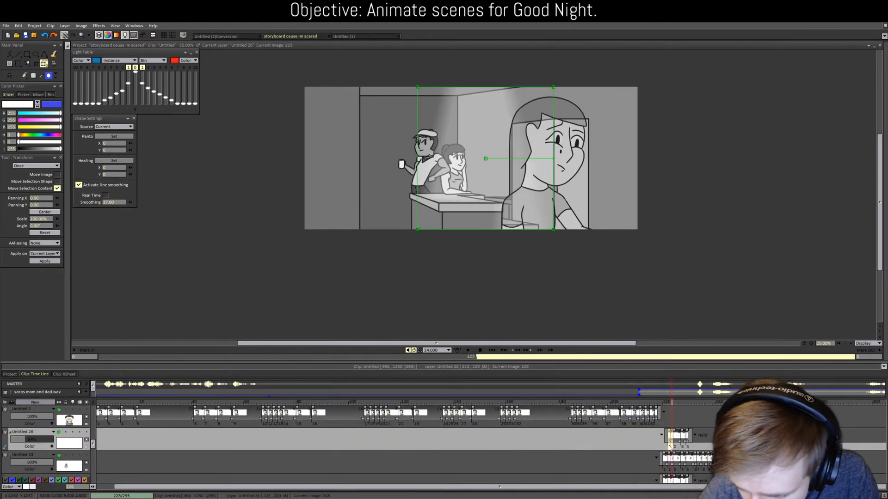
click(664, 403)
key(ctrl+v)
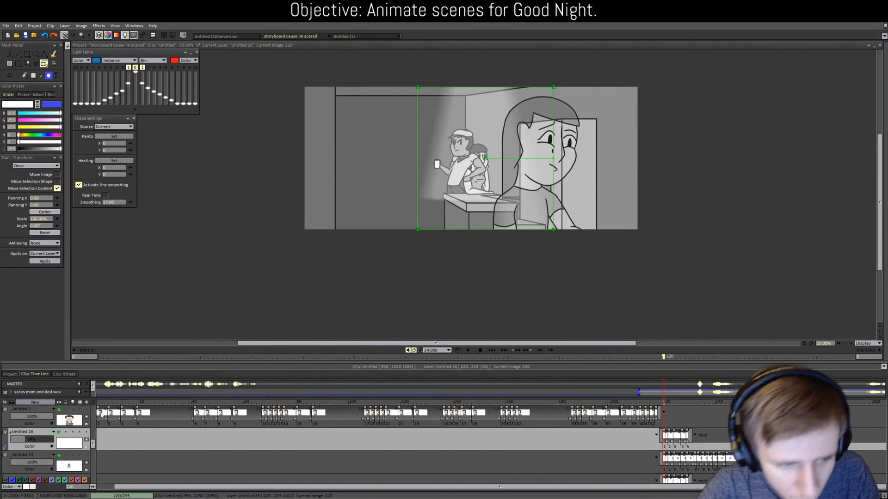
click(48, 263)
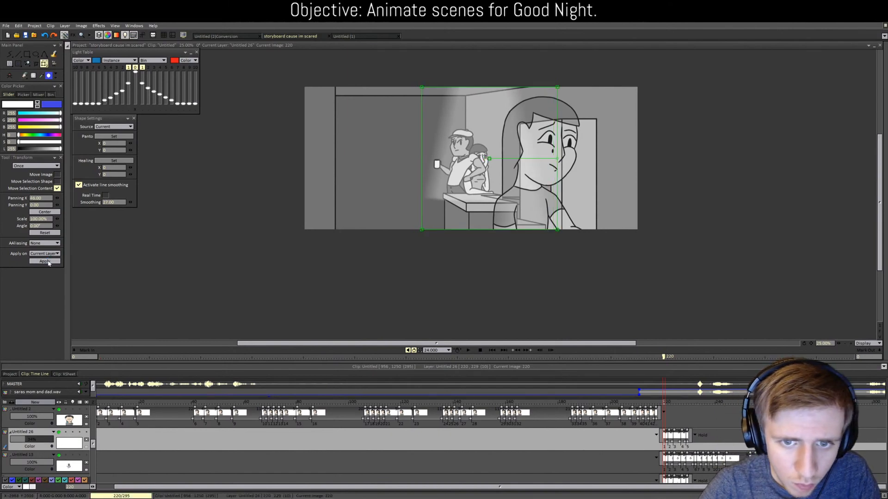
click(48, 263)
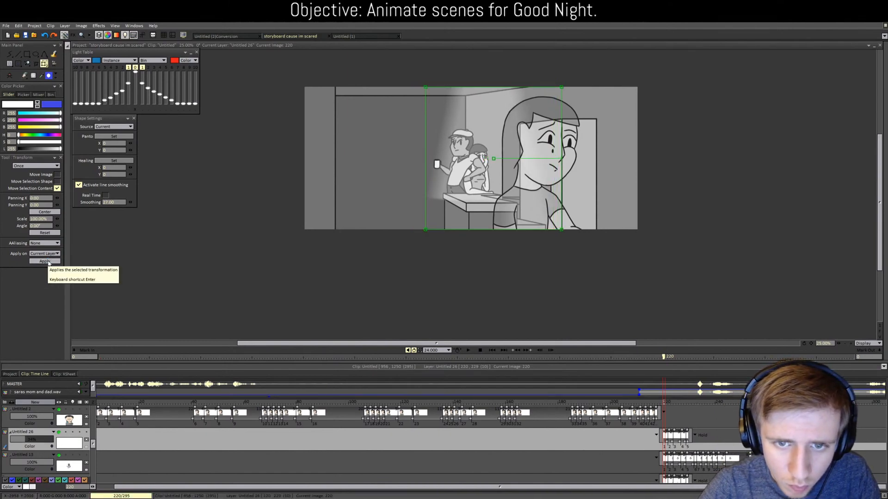
click(48, 263)
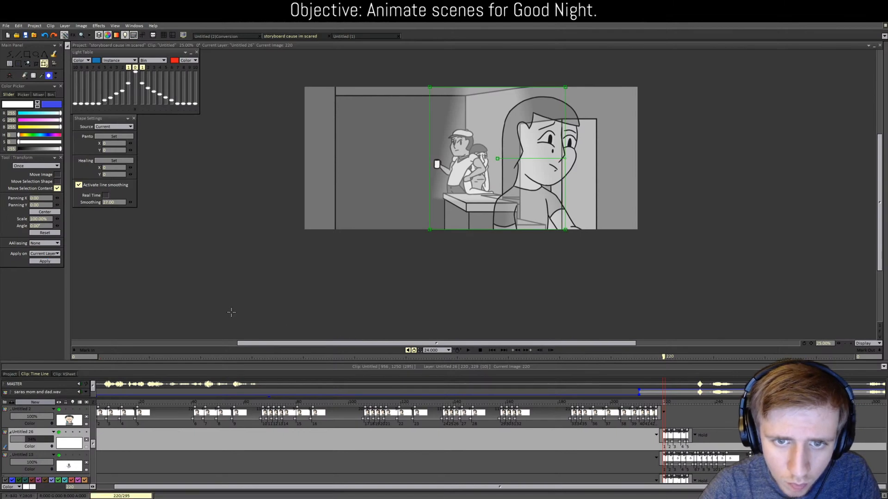
Step: Scrub frames 218–226 to review the beam, ending on Untitled 26 at frame 225
click(676, 406)
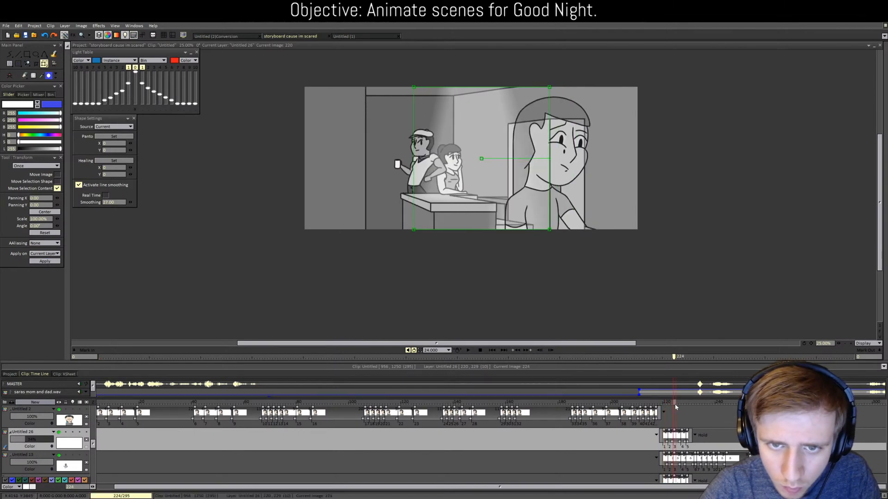
mouse_move(675, 406)
mouse_down()
mouse_move(658, 405)
mouse_move(680, 407)
mouse_up()
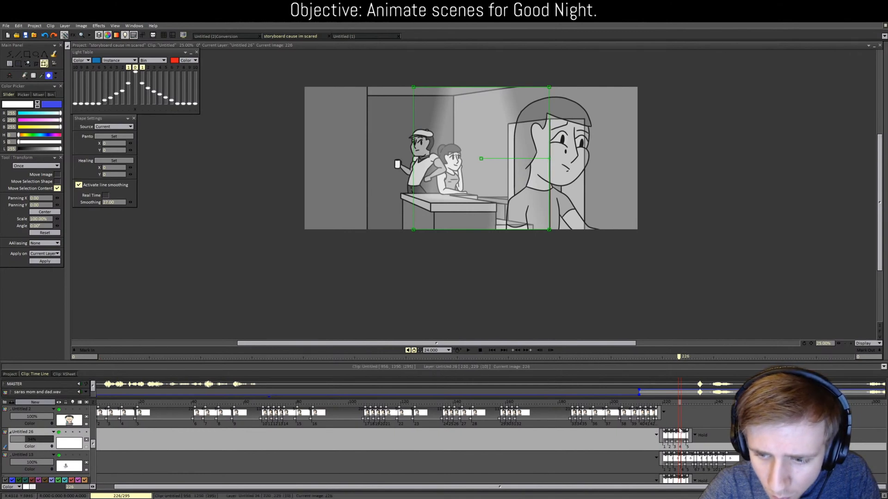
drag(679, 404, 680, 405)
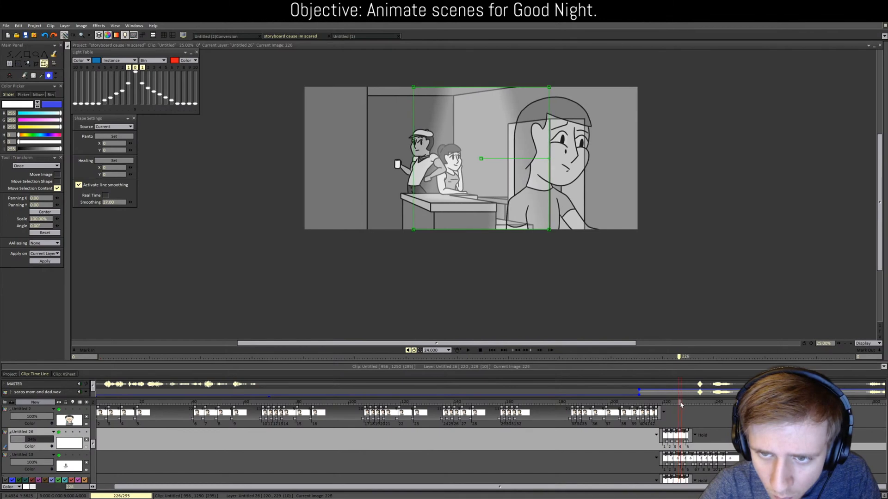
scroll(647, 434, down, 4)
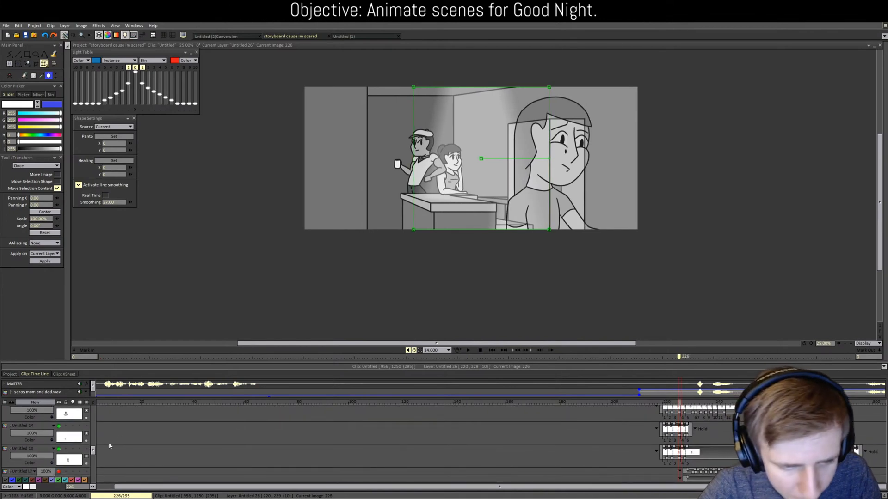
drag(93, 449, 93, 451)
scroll(109, 471, up, 5)
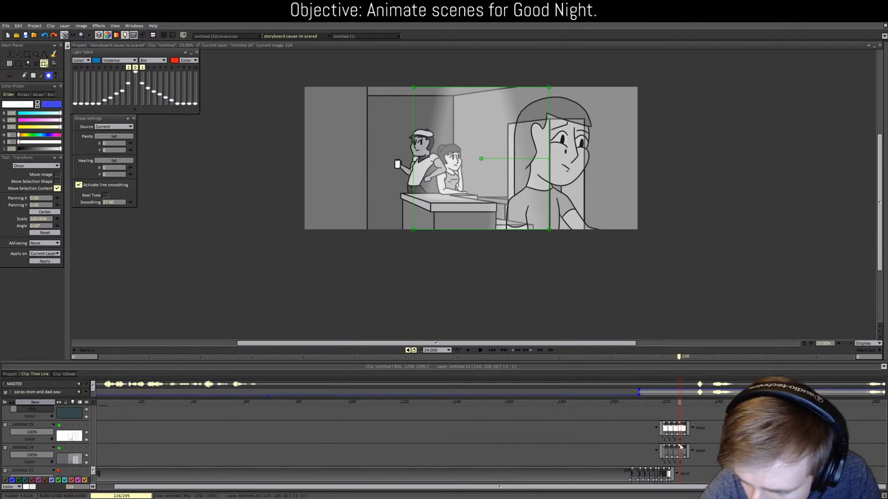
click(681, 411)
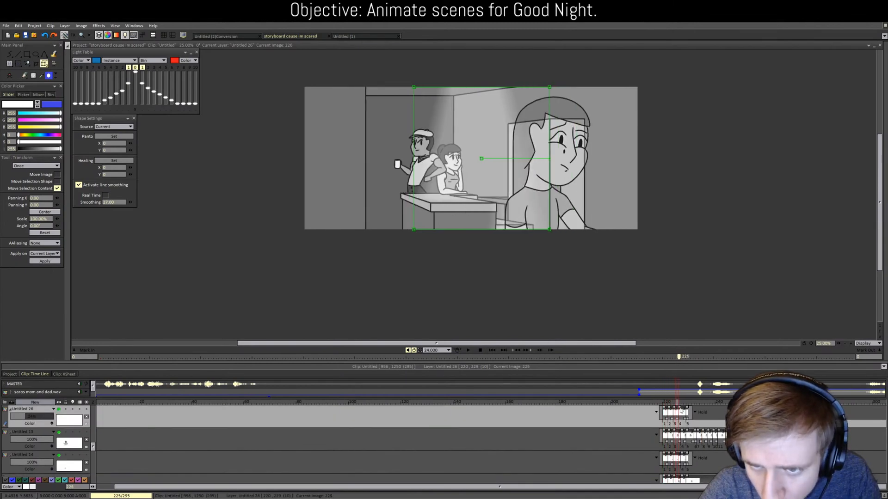
Step: Scrub frames 212–230 to review the light rays, then select Untitled 23 at frame 221
click(658, 413)
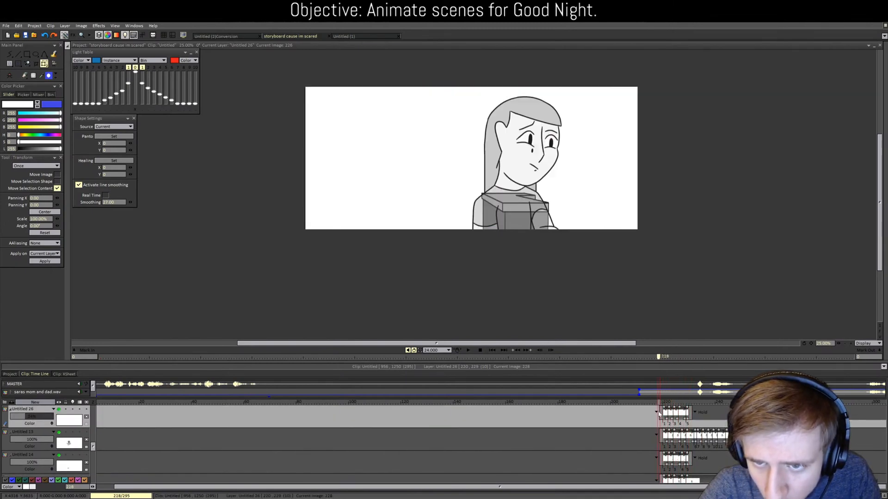
drag(659, 413, 663, 420)
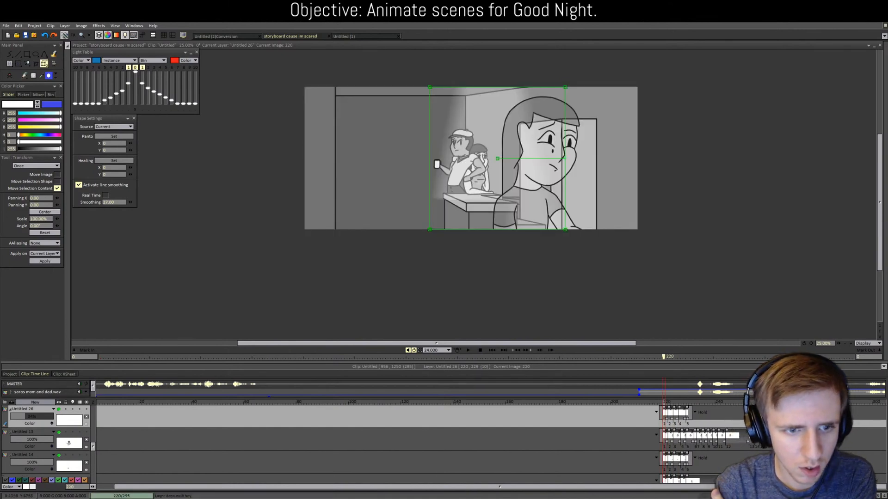
drag(668, 405, 649, 412)
scroll(343, 446, down, 5)
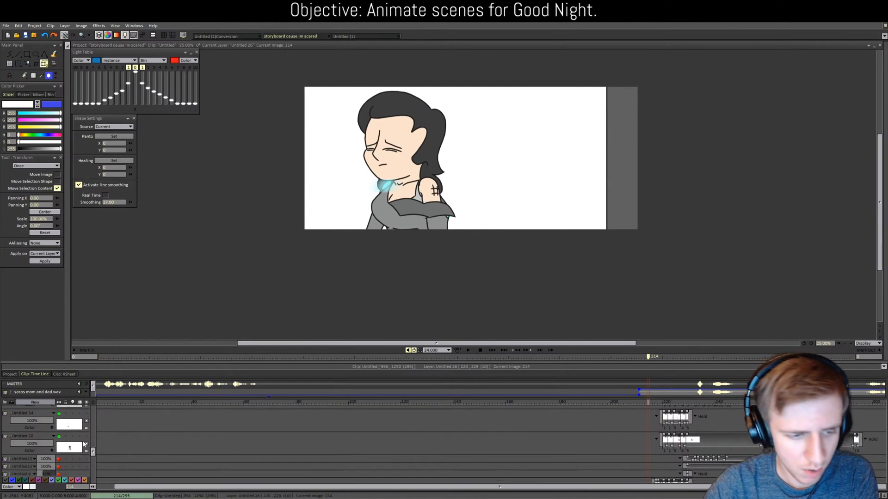
drag(94, 455, 97, 477)
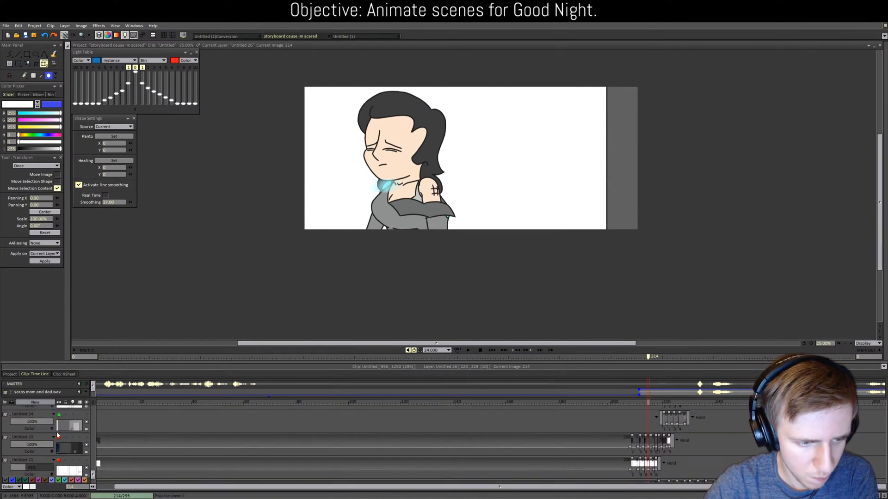
click(654, 403)
drag(654, 403, 664, 405)
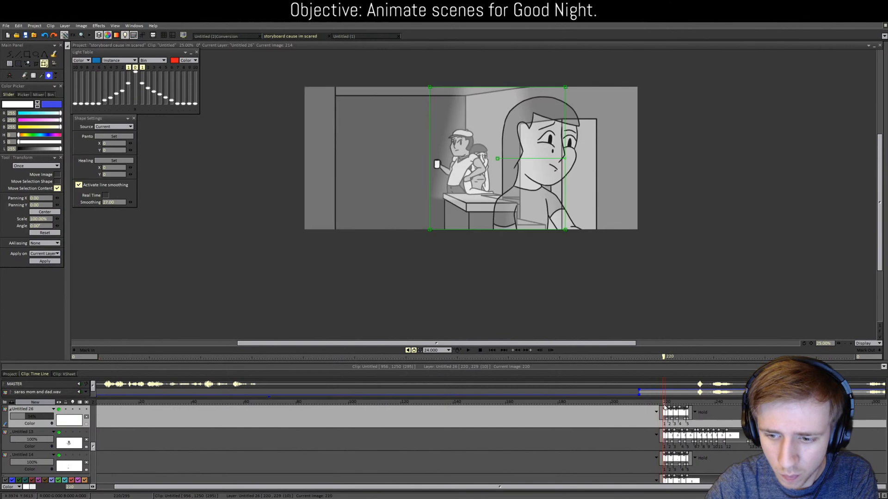
scroll(656, 408, down, 5)
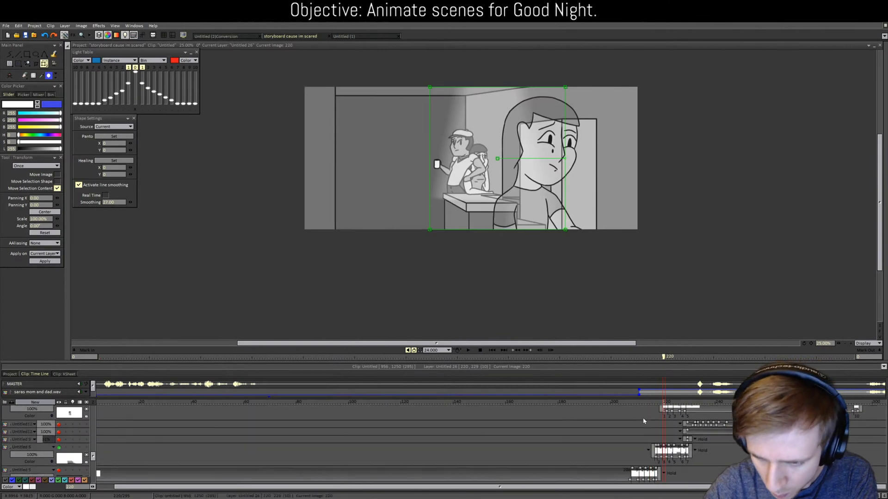
mouse_move(665, 403)
mouse_down()
mouse_move(641, 404)
mouse_move(665, 407)
mouse_up()
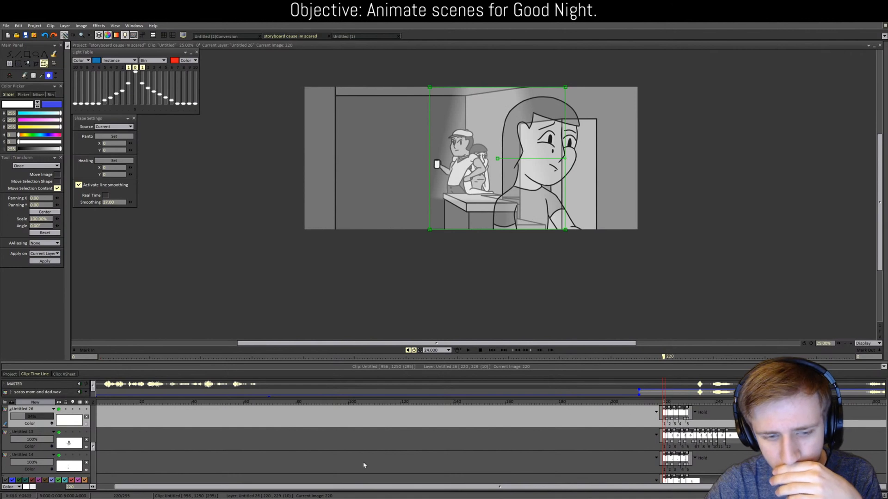
drag(94, 447, 102, 474)
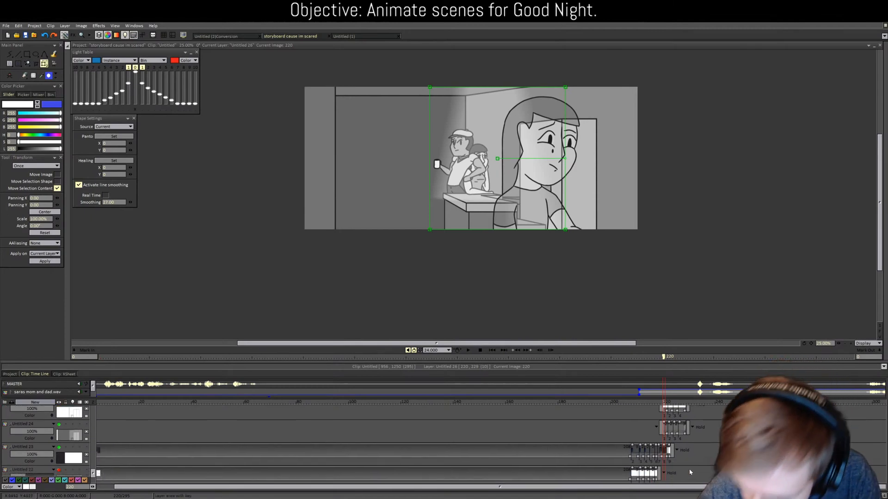
click(667, 451)
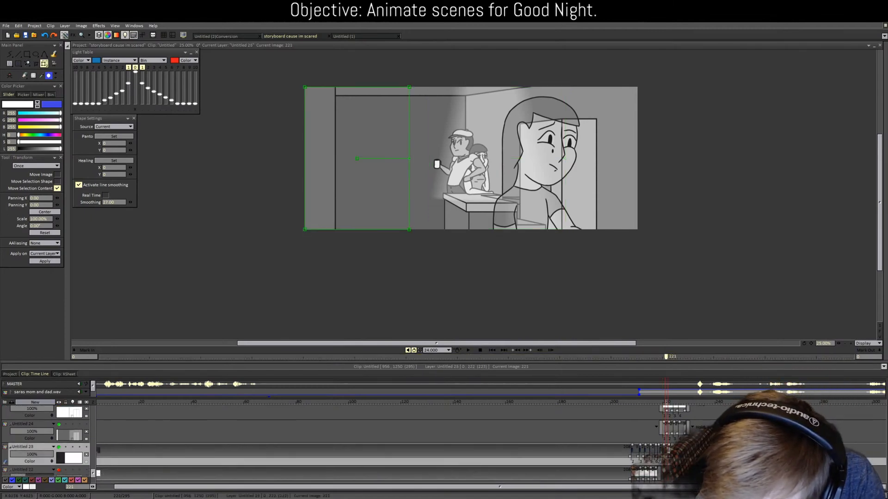
Step: Undo an extra image pasted on Untitled 23 at frame 223 and compare frame 221 with the darker frame
click(672, 455)
key(ctrl+v)
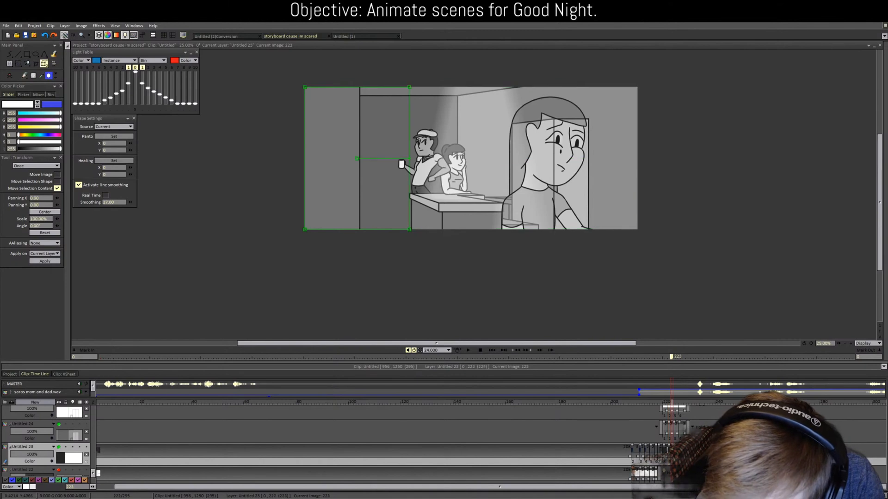
key(ctrl+z)
click(668, 403)
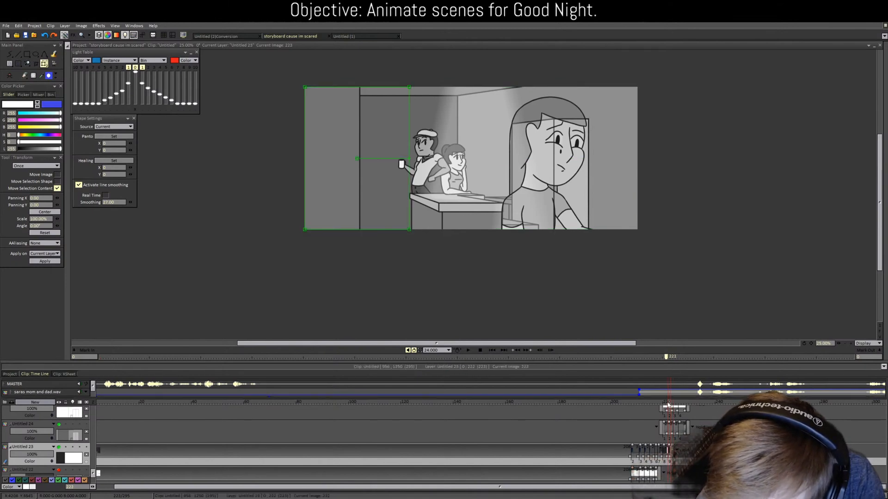
drag(668, 404, 669, 406)
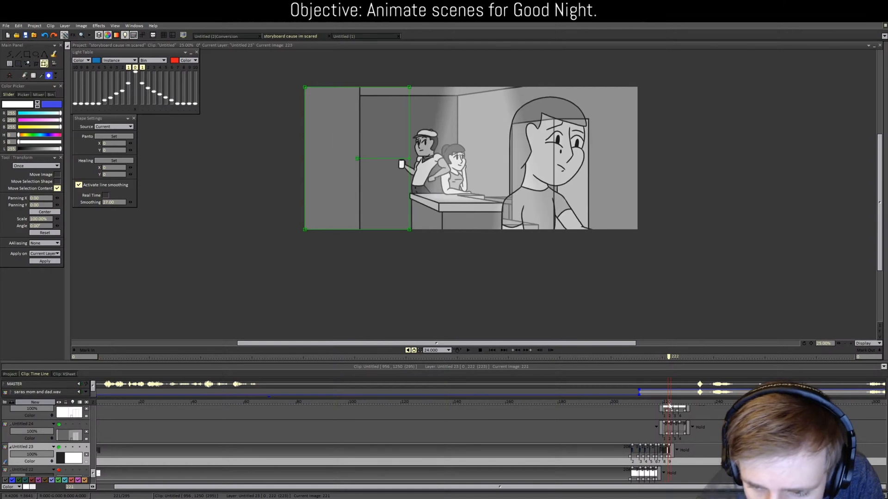
Step: Compare frames 218–220 and extend the Untitled 23 drawing by one frame, checking frames 219–222
click(36, 66)
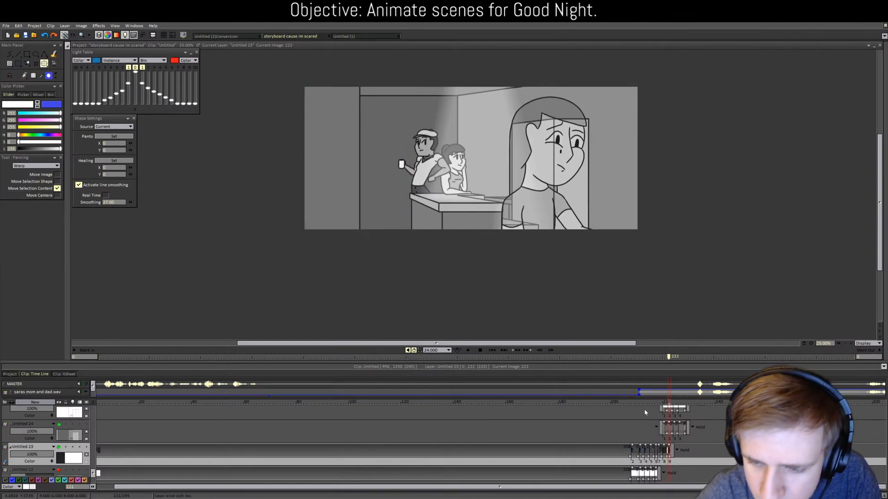
key(Left)
key(Left)
key(Left)
key(Right)
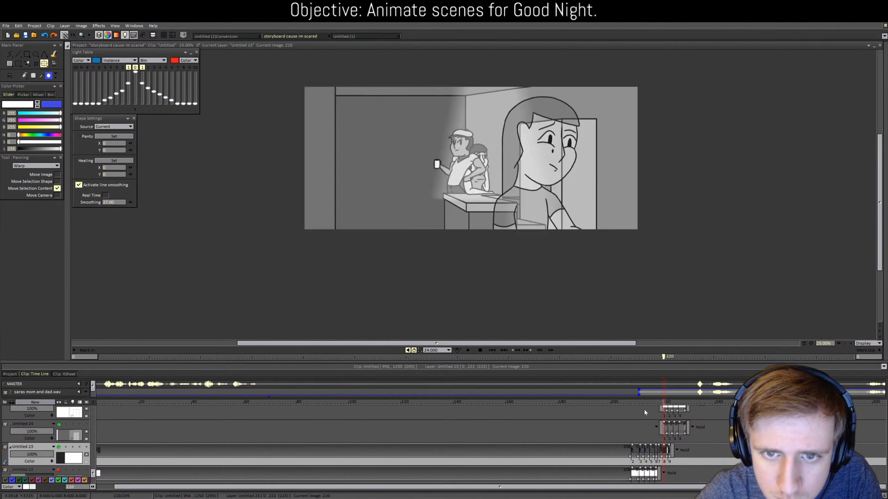
key(Left)
key(Left)
key(Right)
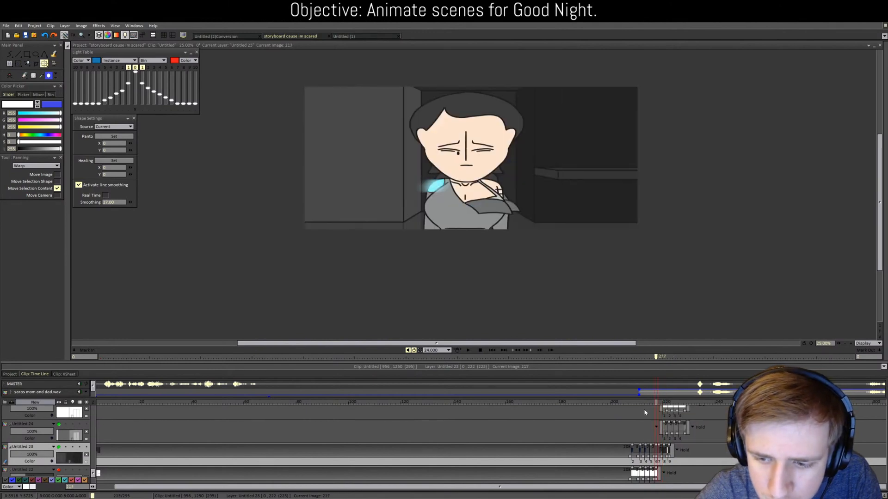
key(Left)
key(Right)
key(Right)
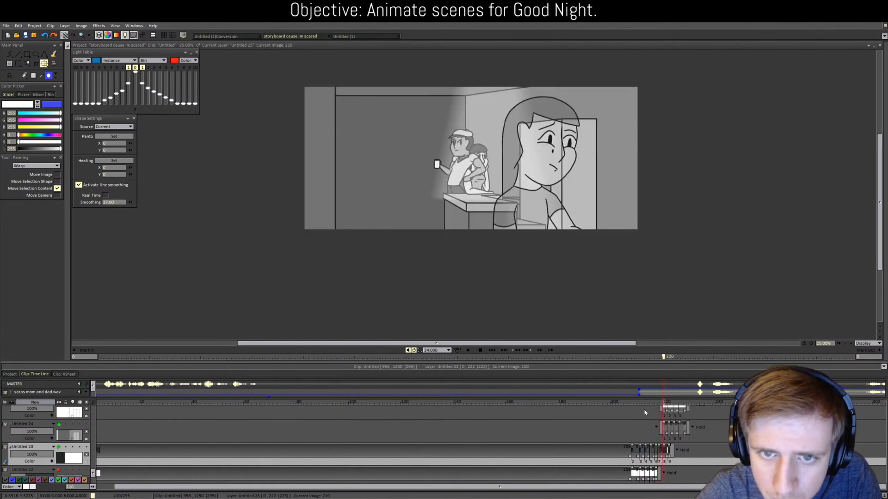
key(Left)
key(Right)
key(Right)
key(Right)
key(Right)
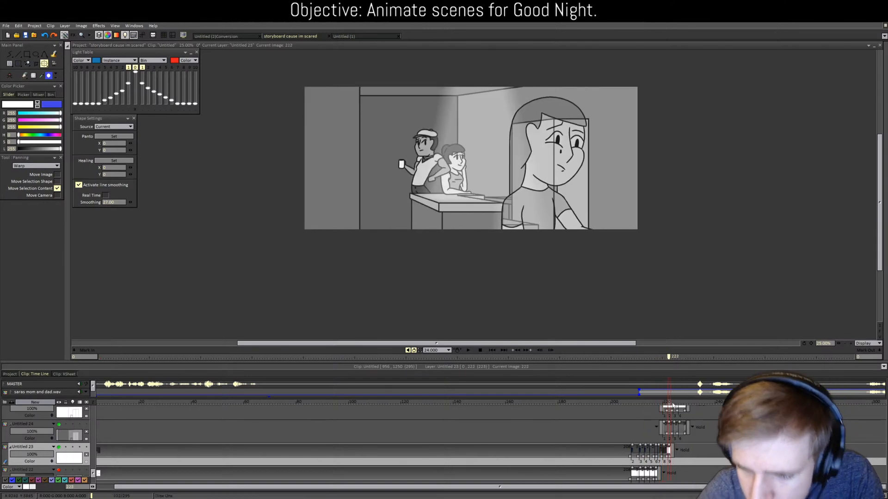
drag(669, 404, 663, 404)
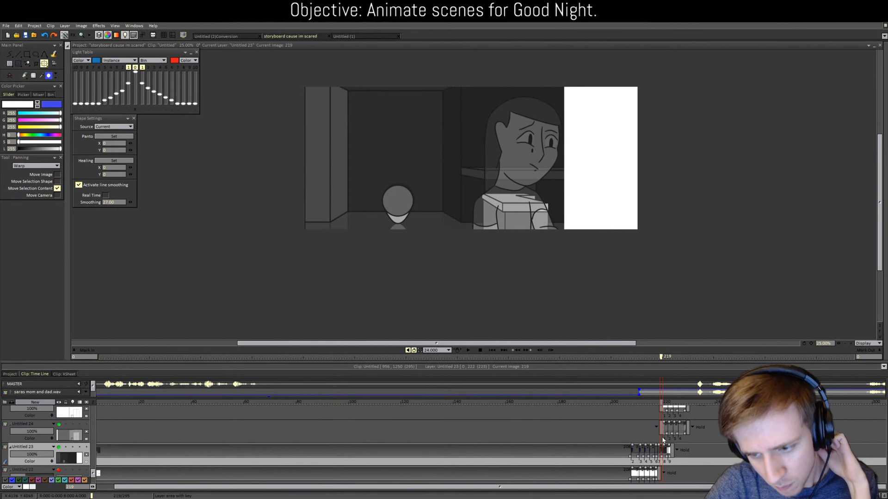
Step: At frame 218, pan the Untitled 24 door drawing left over the white strip
click(665, 442)
click(666, 436)
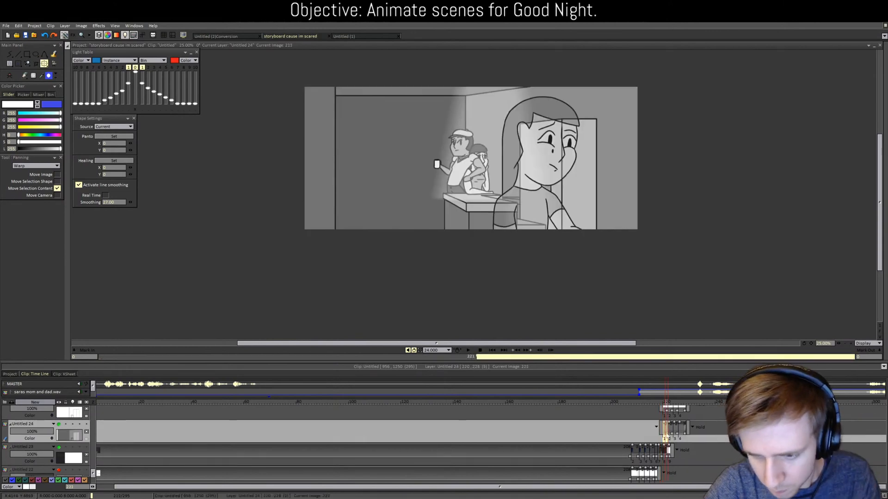
click(660, 403)
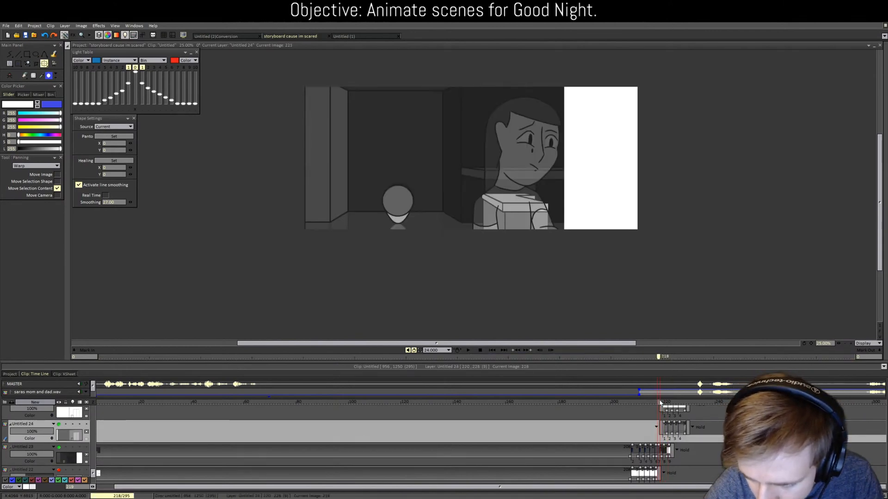
click(657, 403)
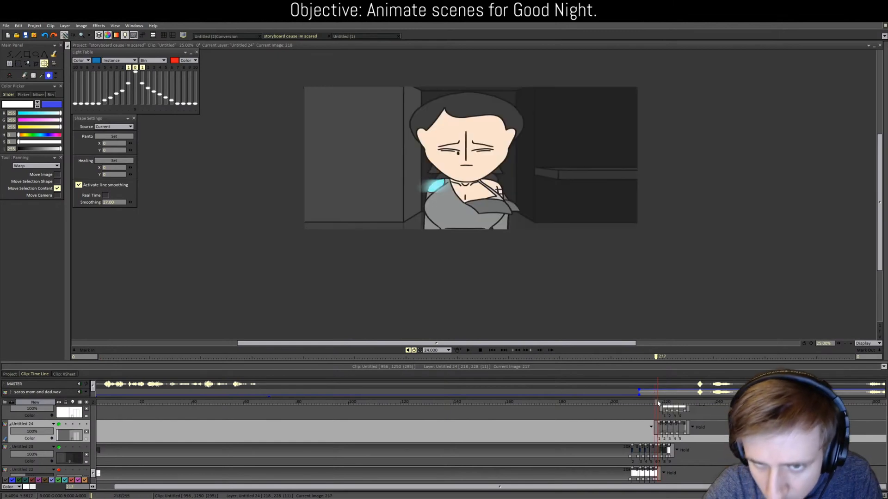
click(659, 403)
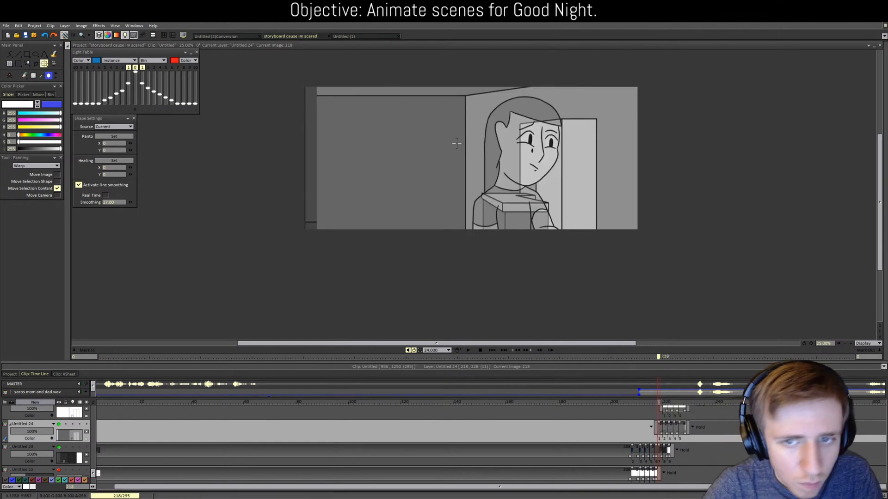
drag(457, 144, 660, 148)
drag(724, 141, 703, 138)
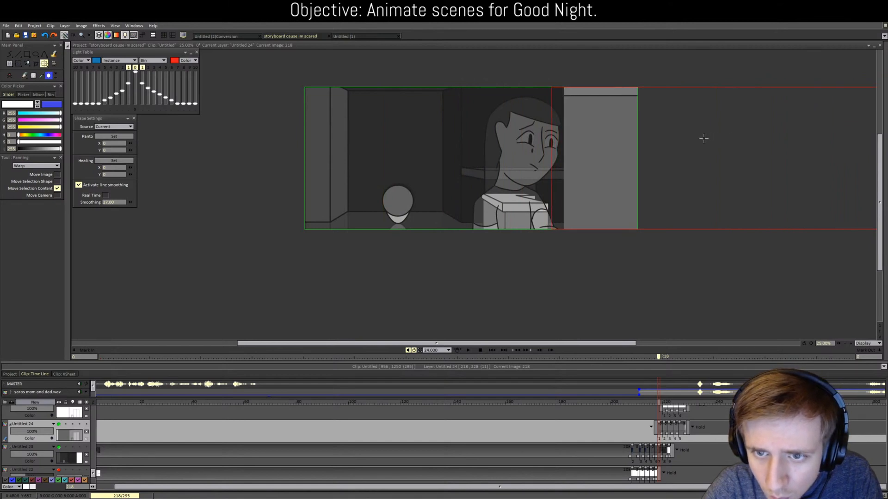
scroll(688, 422, up, 1)
Step: Pan the Untitled 25 room line art right to match the characters, checking frames 213–223
click(666, 431)
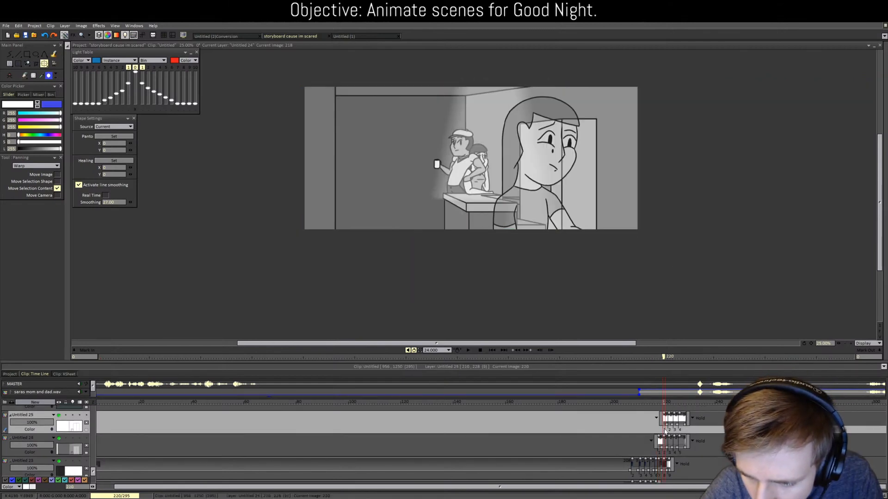
click(659, 403)
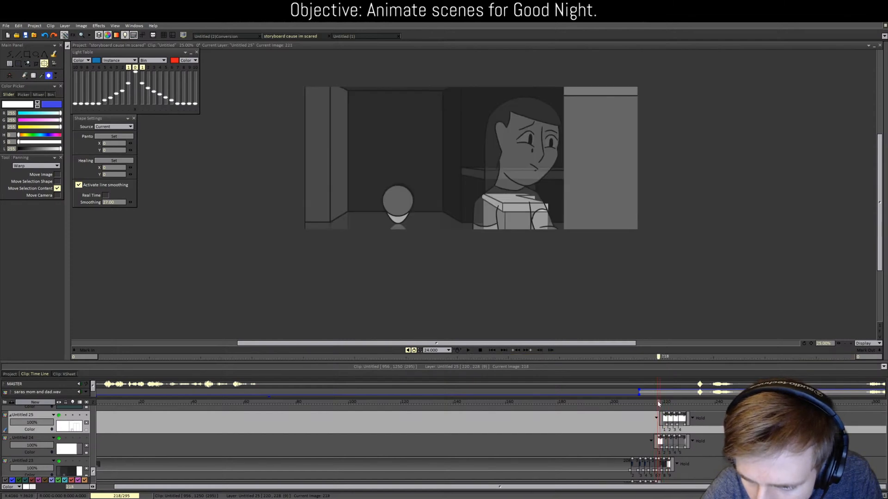
drag(596, 194, 854, 185)
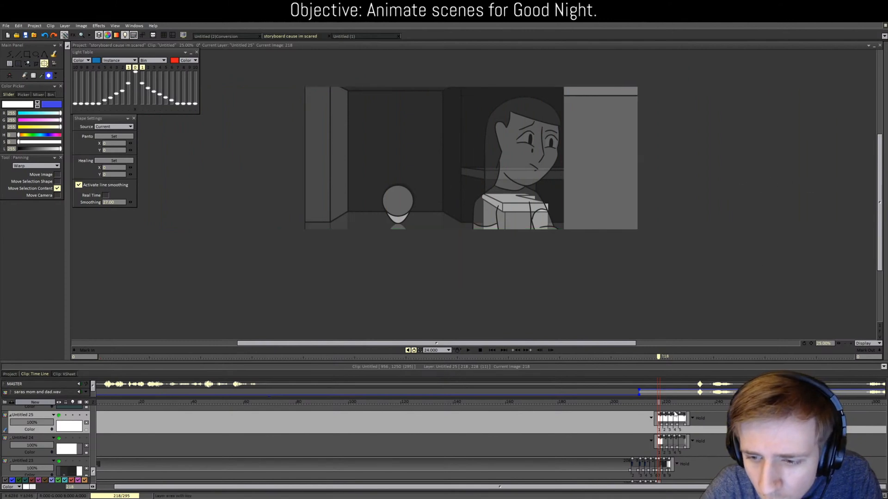
mouse_move(657, 404)
mouse_down()
mouse_move(670, 404)
mouse_move(647, 404)
mouse_move(665, 401)
mouse_up()
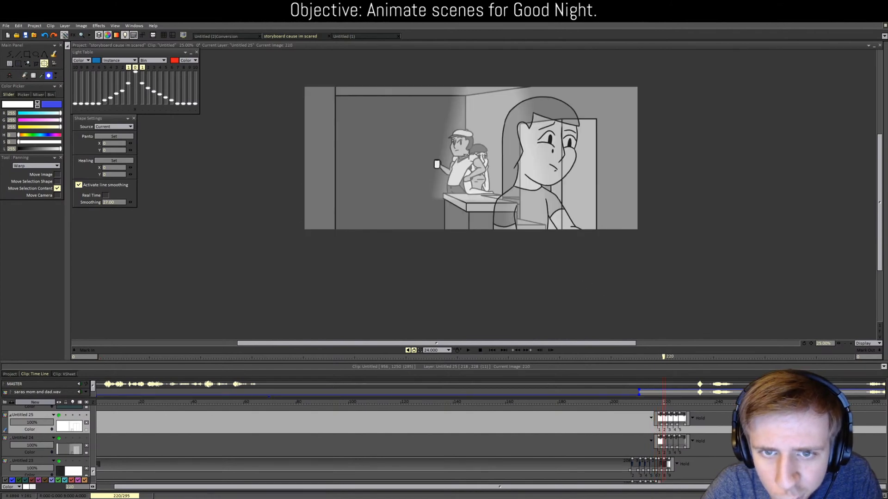
mouse_move(469, 155)
mouse_down()
mouse_move(527, 160)
mouse_move(510, 163)
mouse_up()
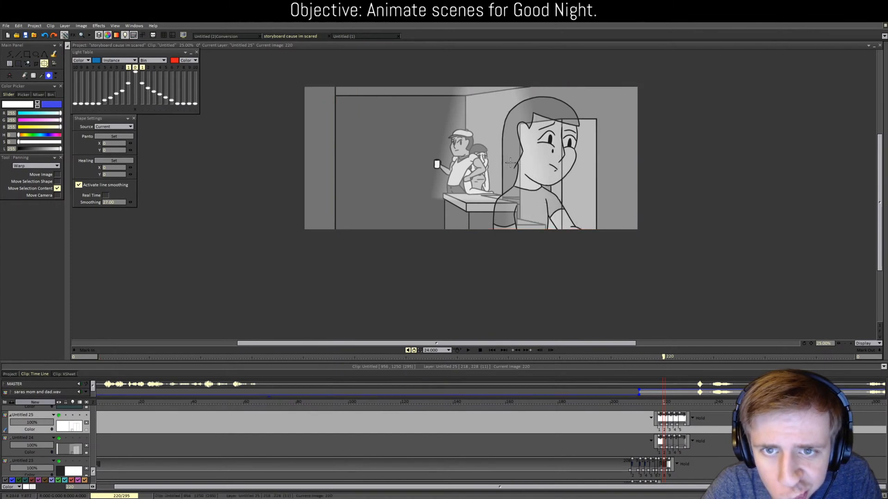
mouse_move(662, 405)
mouse_down()
mouse_move(646, 399)
mouse_move(688, 394)
mouse_move(648, 394)
mouse_move(664, 395)
mouse_up()
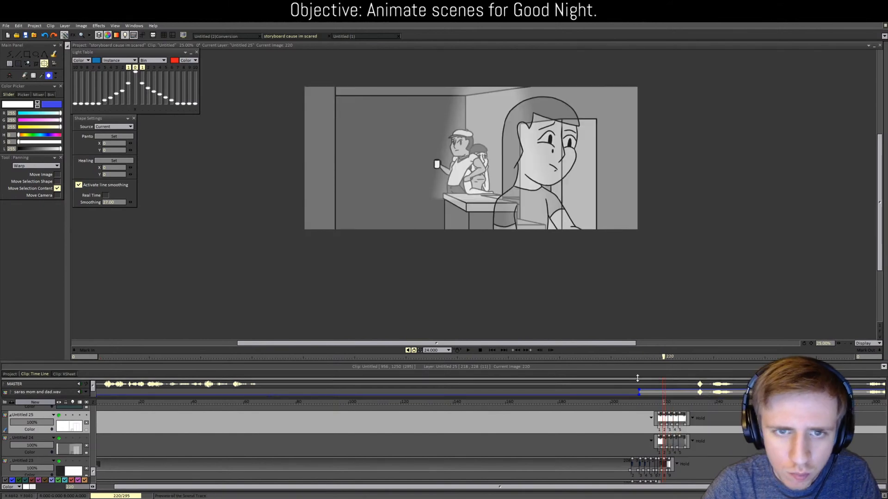
drag(386, 191, 439, 188)
key(Down)
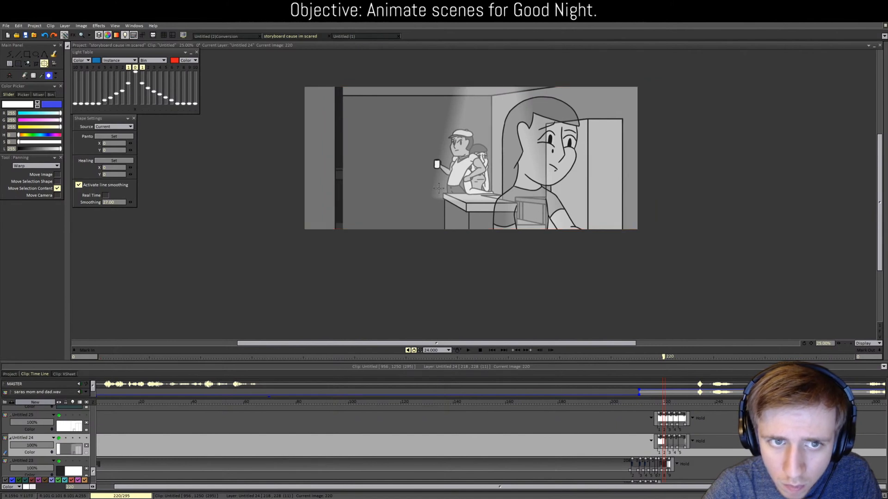
mouse_move(665, 402)
mouse_down()
mouse_move(657, 402)
mouse_move(673, 404)
mouse_move(653, 405)
mouse_move(669, 405)
mouse_up()
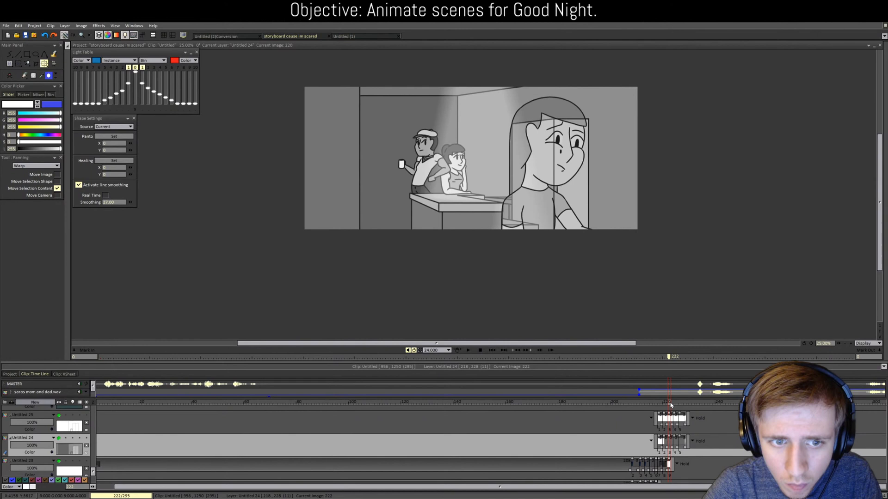
click(468, 350)
click(643, 357)
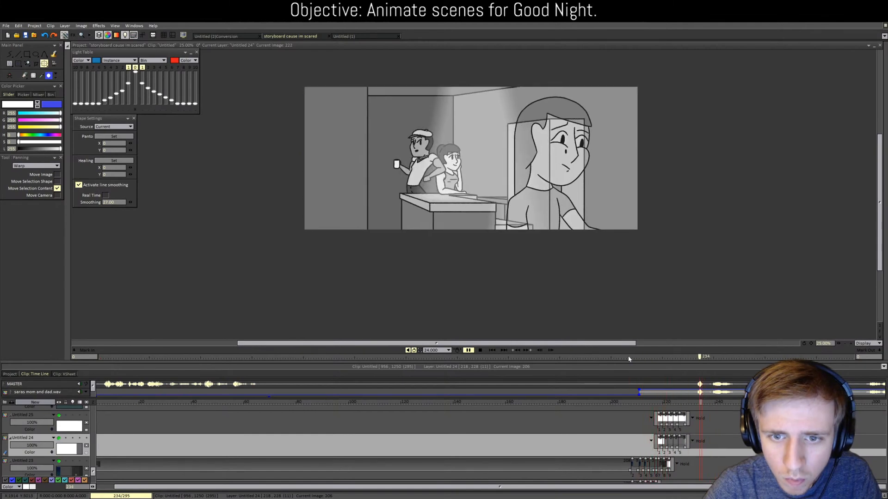
click(626, 358)
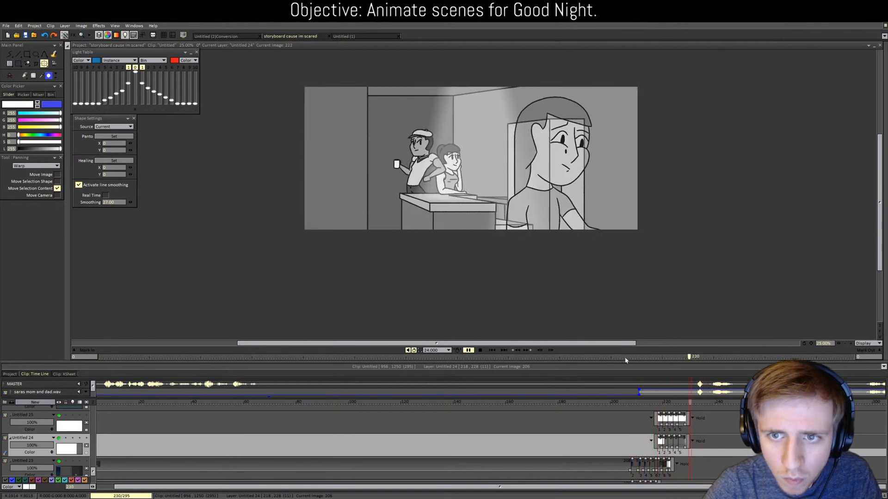
click(479, 350)
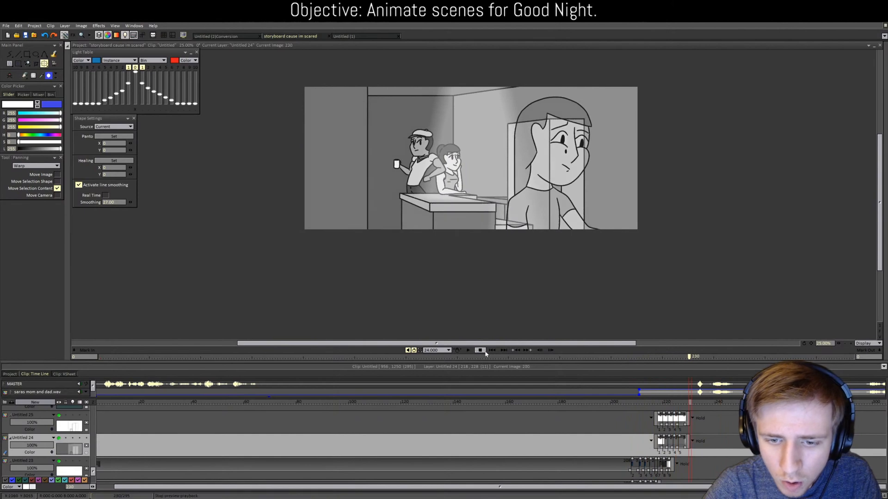
click(686, 404)
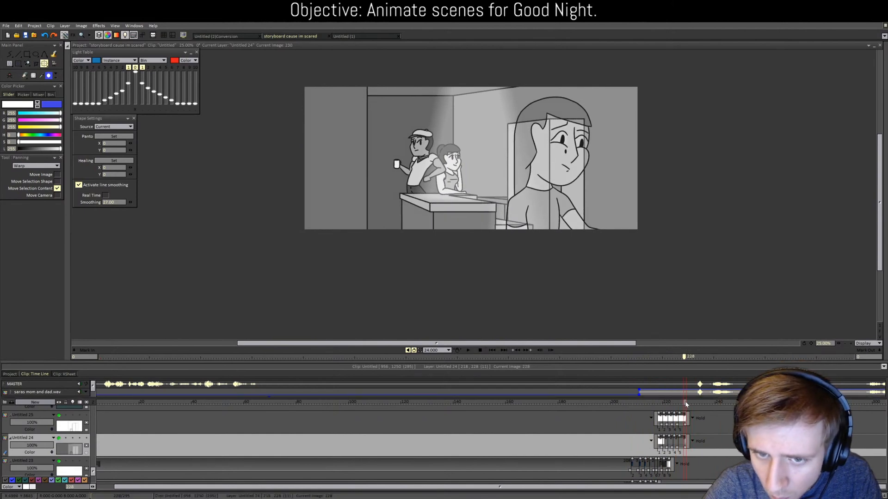
click(688, 404)
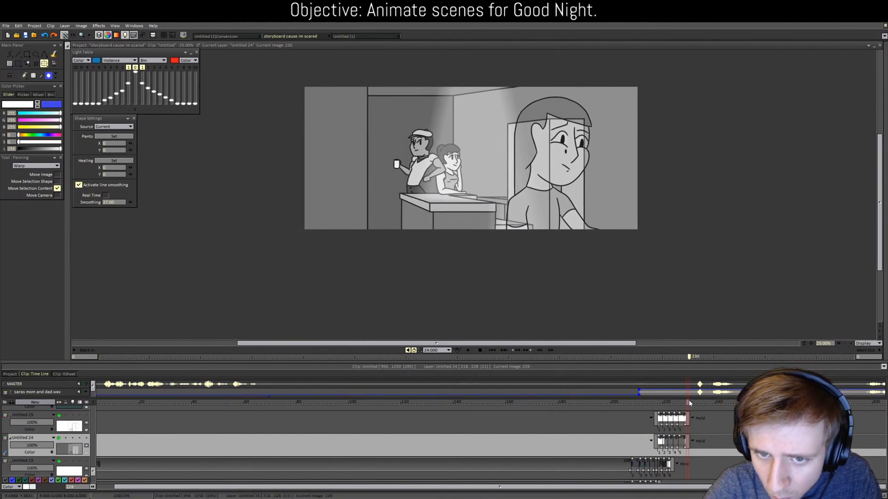
mouse_move(688, 404)
mouse_down()
mouse_move(697, 403)
mouse_move(680, 398)
mouse_up()
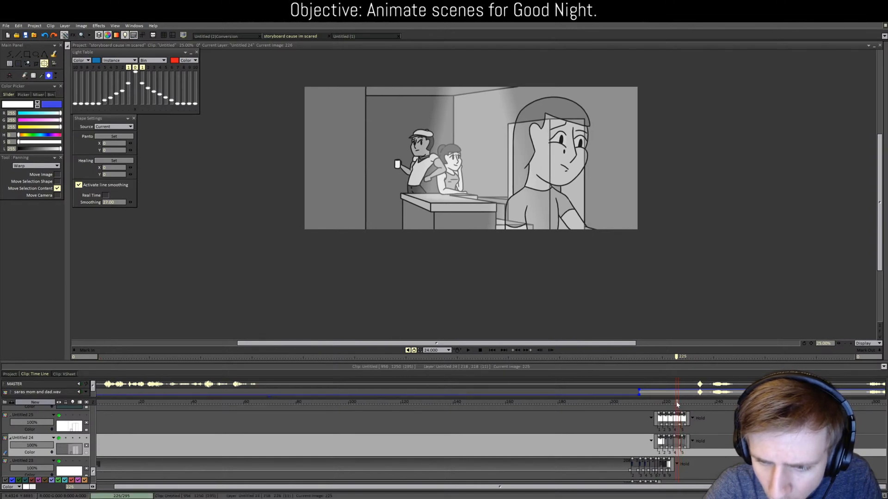
mouse_move(673, 401)
mouse_down()
mouse_move(691, 405)
mouse_move(674, 404)
mouse_up()
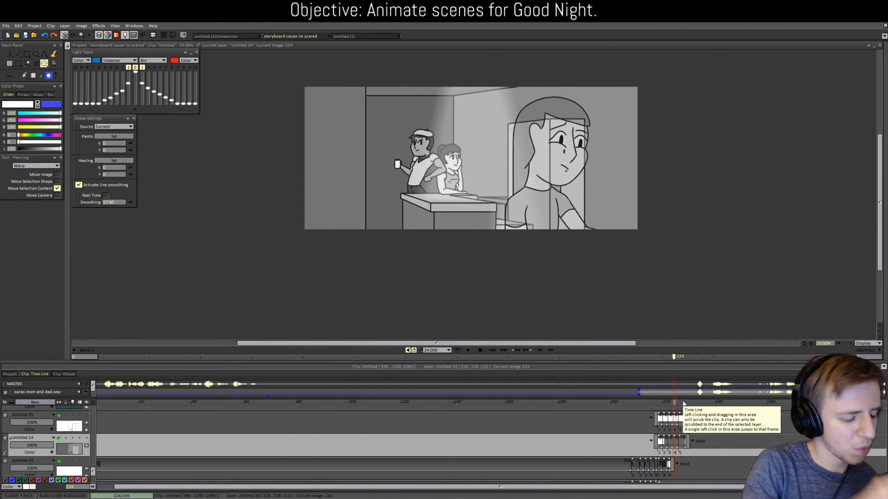
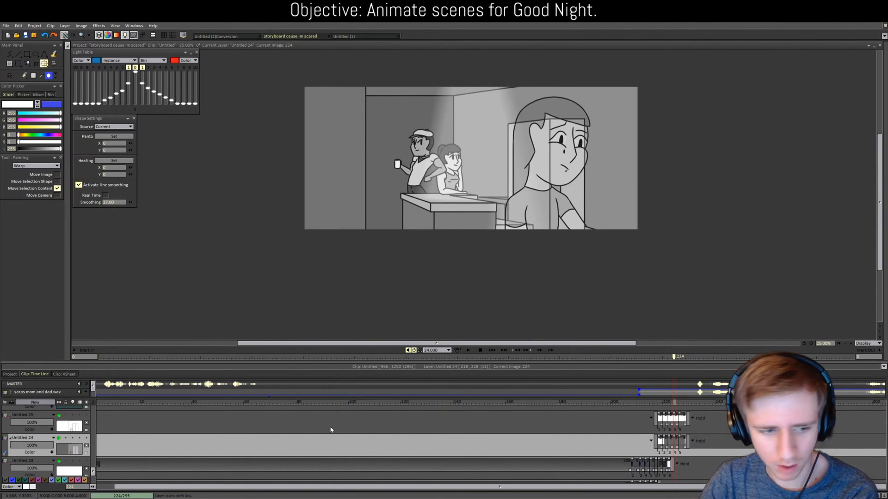
Step: Collapse the Untitled 4 and Untitled 5 layer rows in the timeline
scroll(666, 437, up, 1)
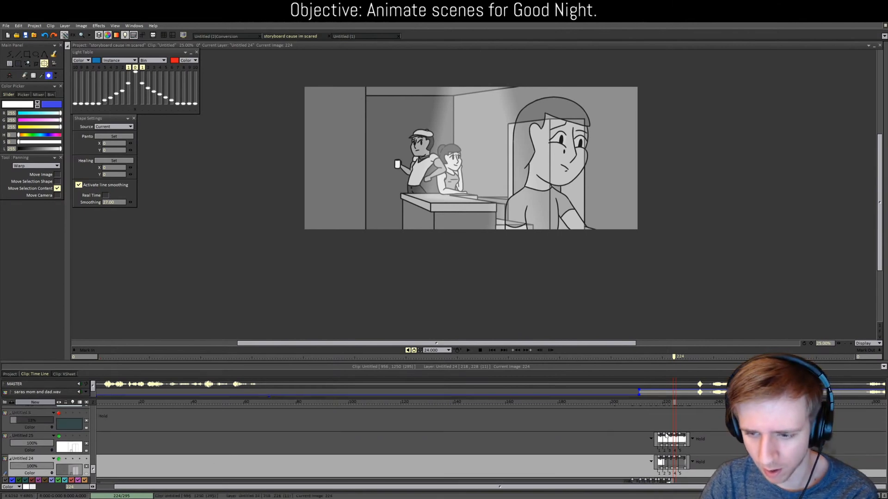
scroll(666, 437, up, 4)
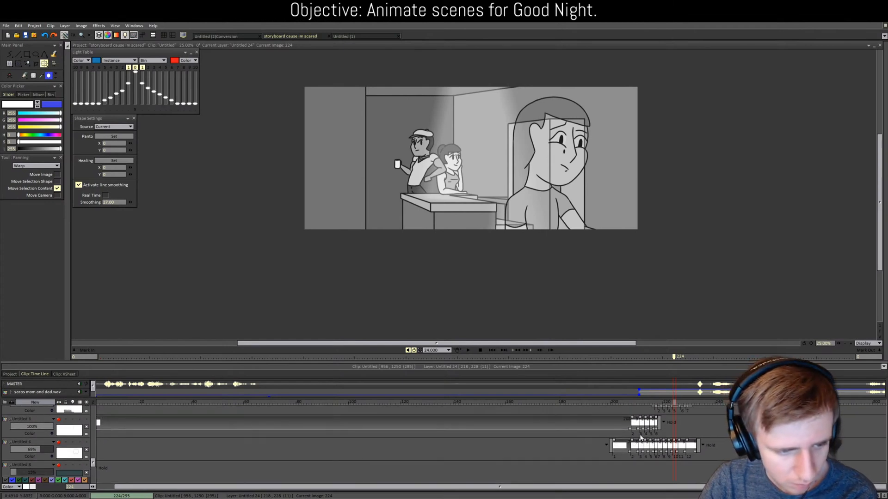
click(12, 443)
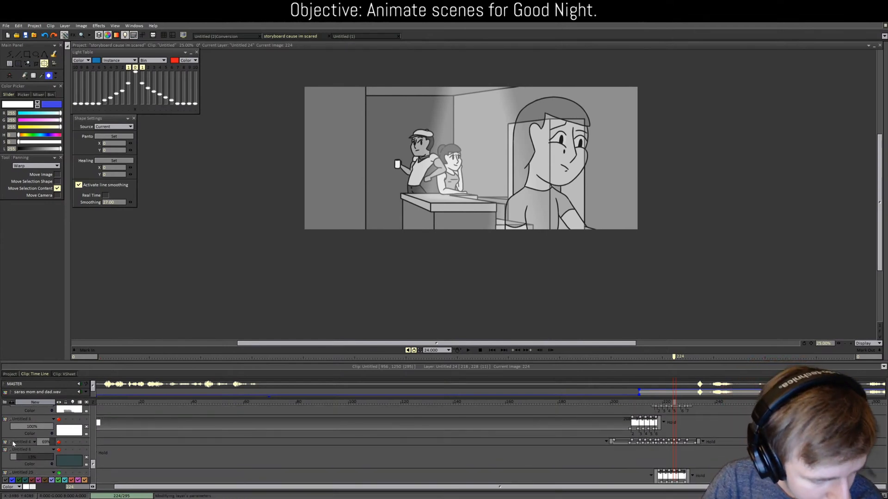
click(13, 421)
scroll(16, 430, up, 4)
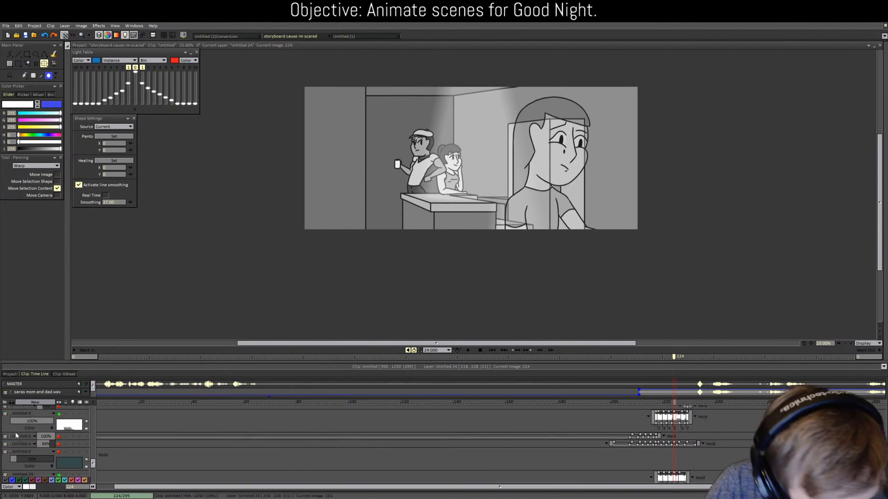
scroll(16, 432, up, 2)
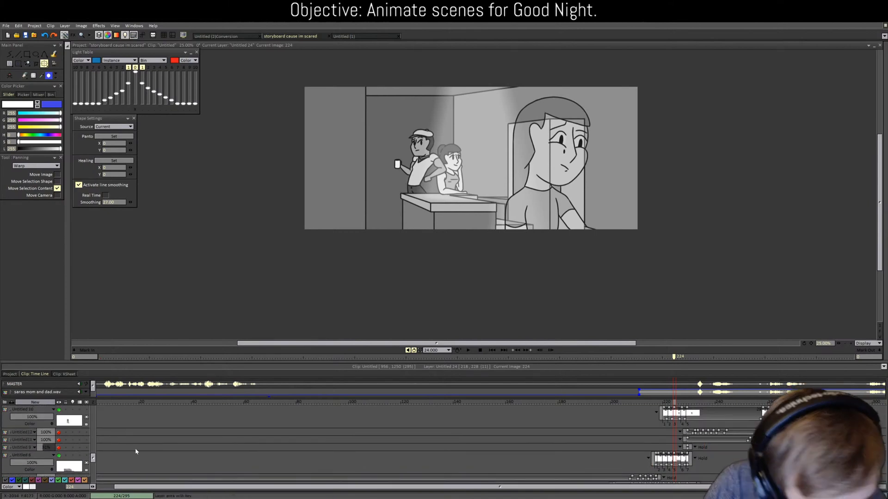
scroll(666, 417, down, 6)
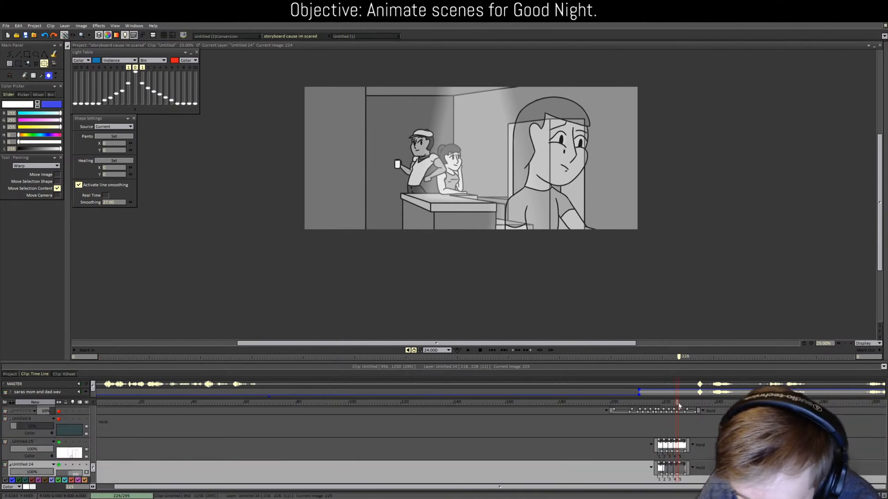
Step: Make Untitled 6 the current layer and scrub frames 225–227 to check the motion
click(684, 405)
scroll(683, 416, up, 3)
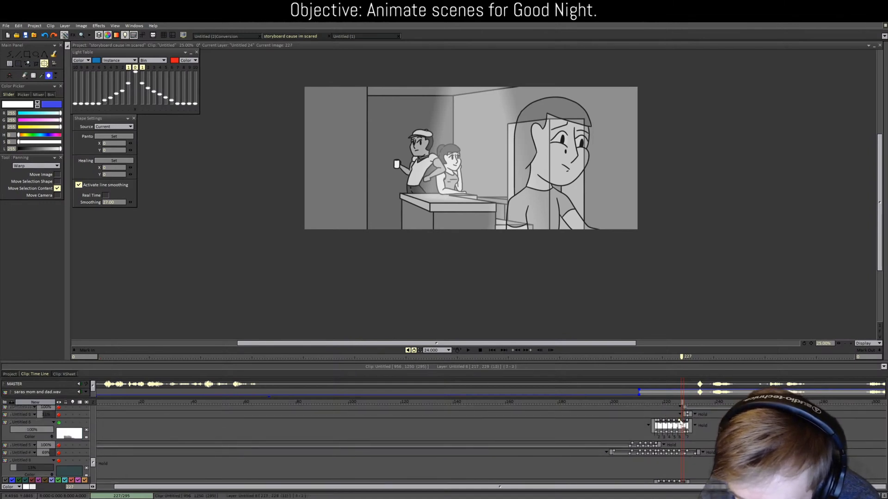
scroll(680, 407, down, 1)
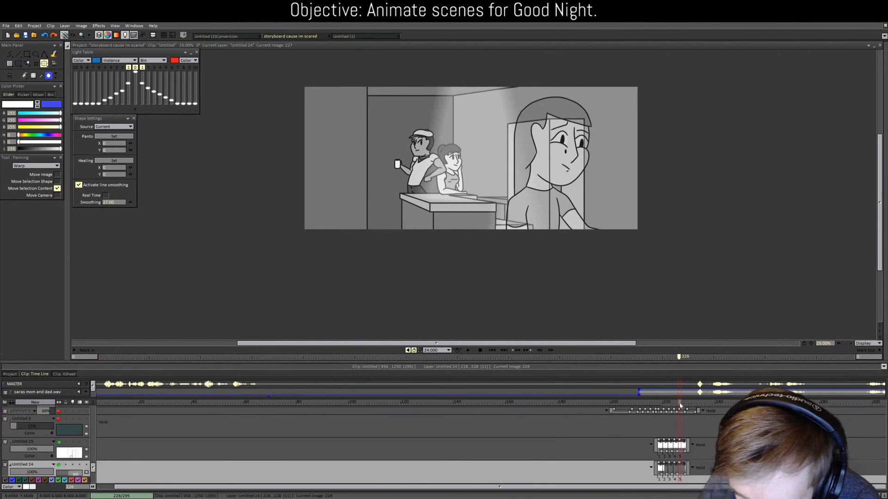
click(676, 405)
scroll(584, 444, up, 1)
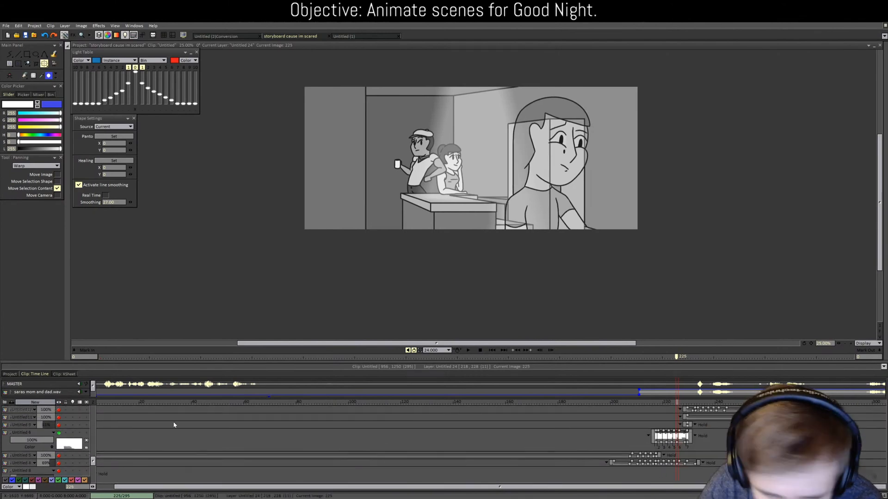
click(31, 432)
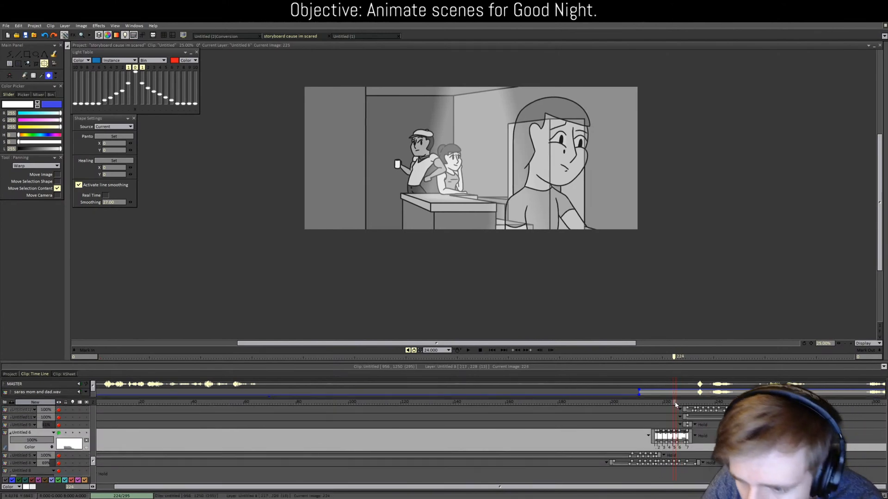
drag(675, 404, 679, 406)
scroll(683, 445, up, 1)
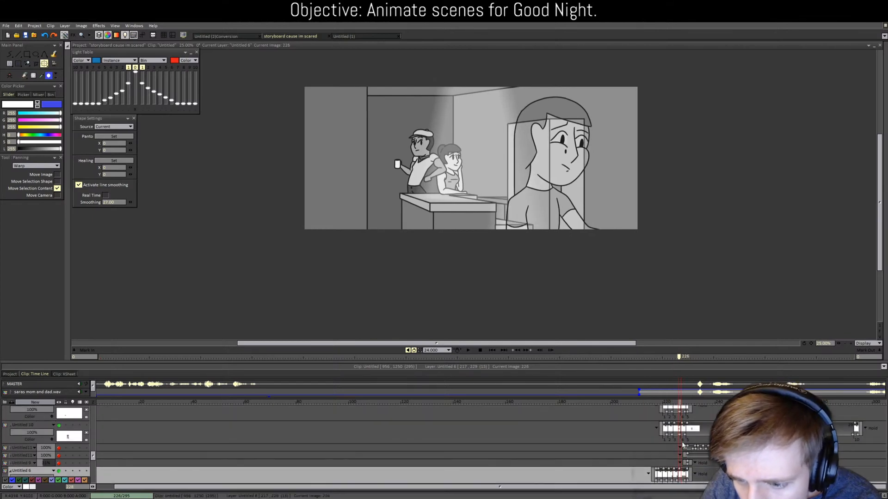
scroll(683, 445, up, 1)
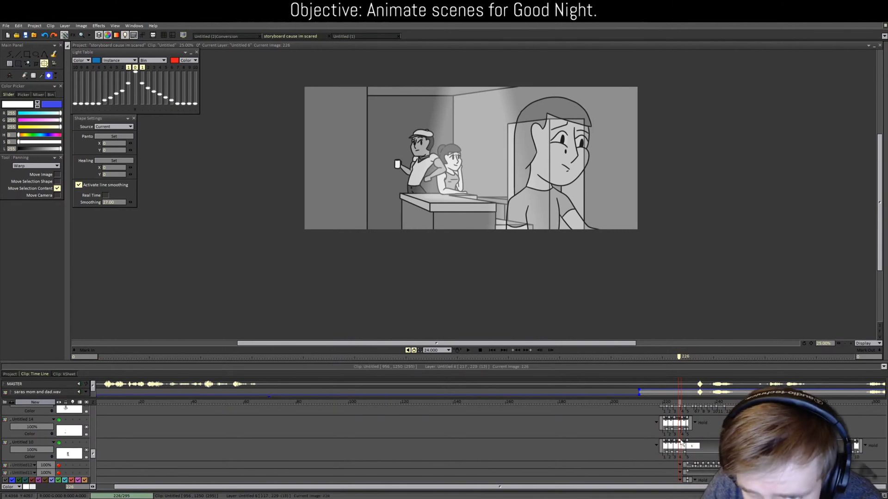
scroll(682, 439, up, 1)
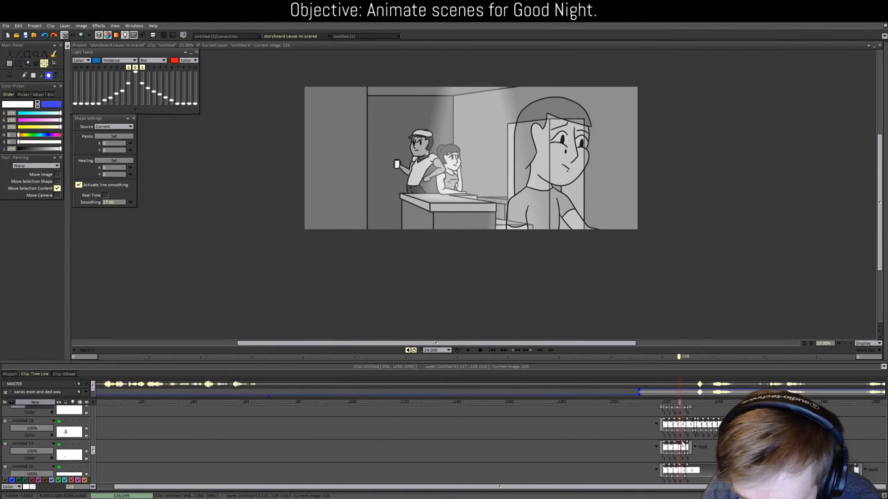
scroll(680, 426, up, 1)
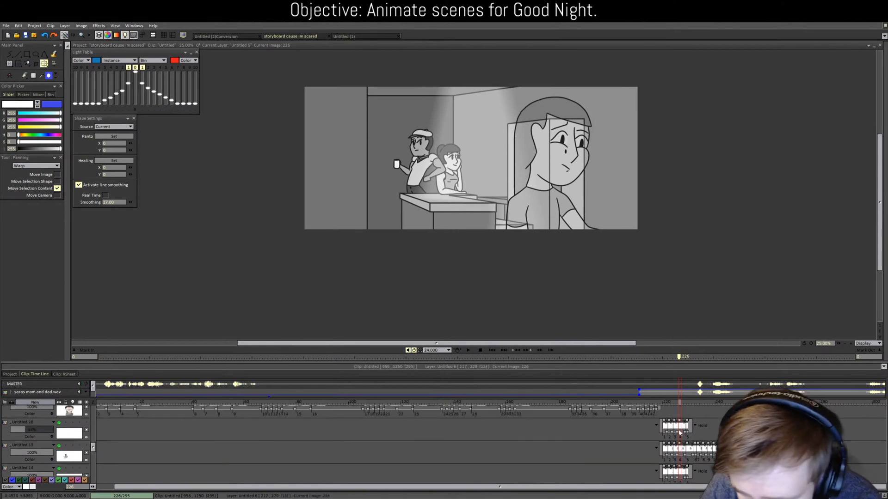
scroll(680, 411, down, 5)
mouse_move(678, 403)
mouse_down()
mouse_move(666, 404)
mouse_move(687, 409)
mouse_move(667, 408)
mouse_move(689, 410)
mouse_move(651, 410)
mouse_move(662, 410)
mouse_up()
Step: Raise layer Untitled 15's opacity from 31% to 100%
drag(93, 457, 98, 434)
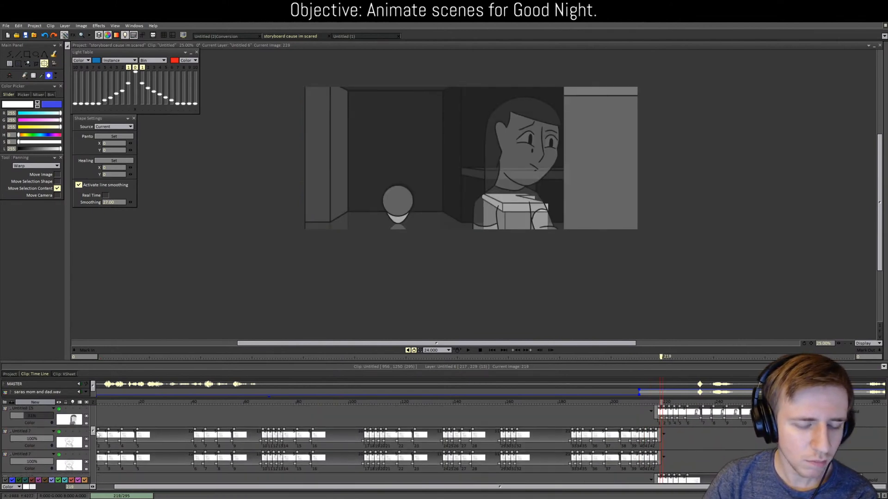
drag(38, 417, 62, 417)
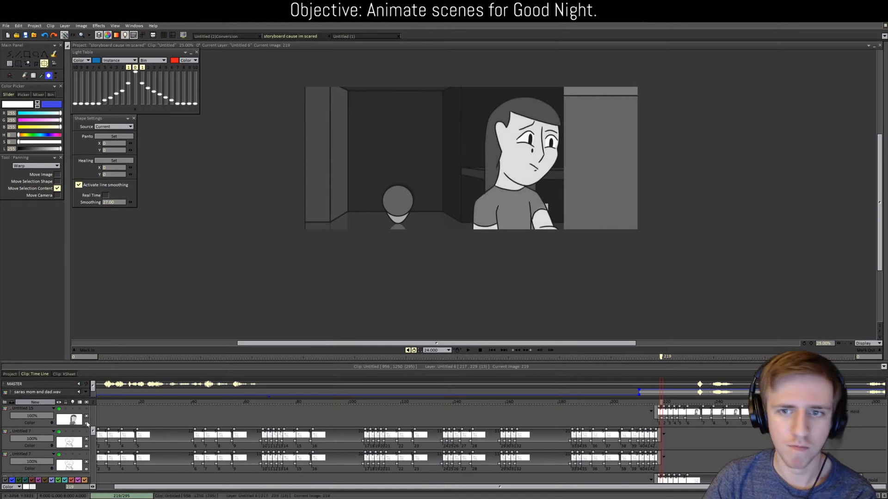
scroll(68, 439, up, 2)
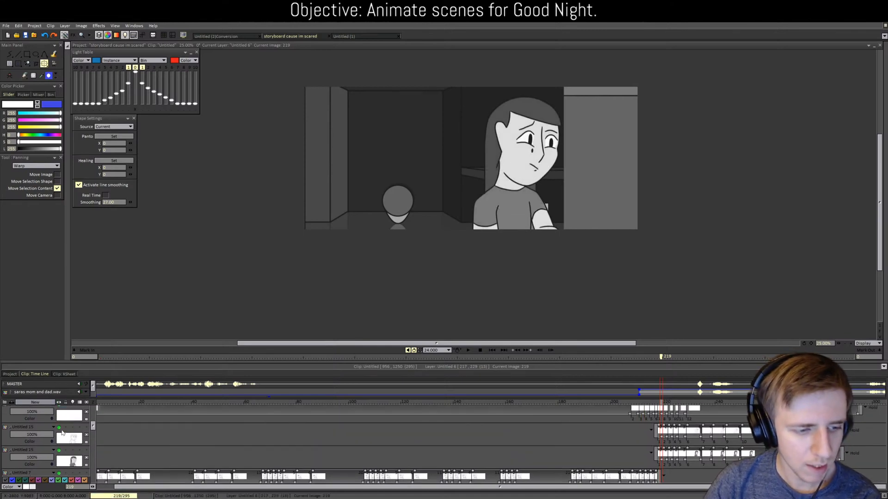
Step: Play the scene, replaying from around frames 157, 199 and 214, then stop
click(468, 350)
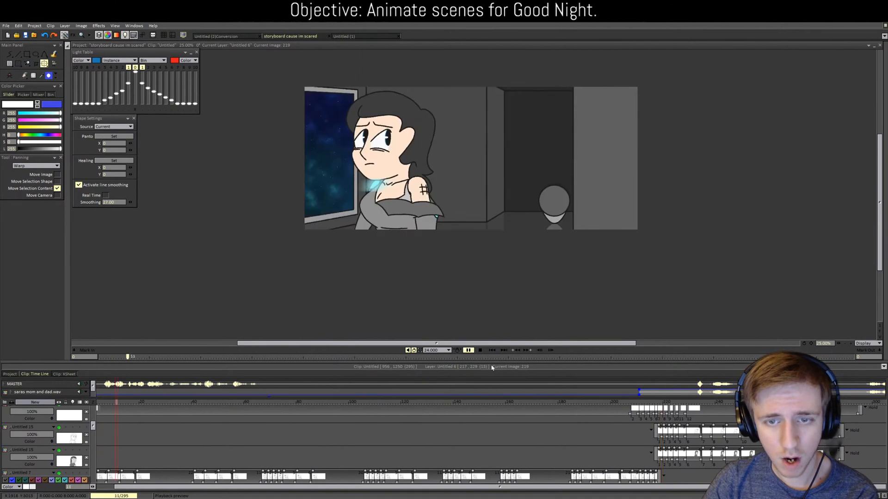
click(513, 357)
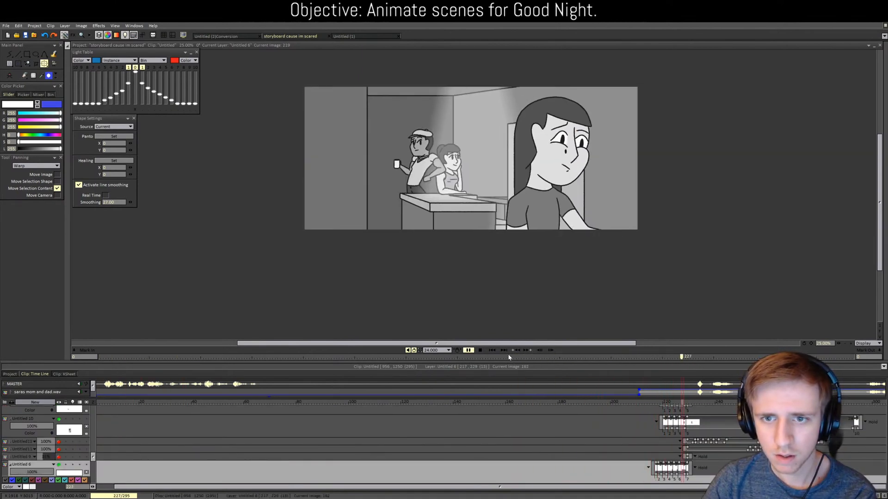
click(482, 351)
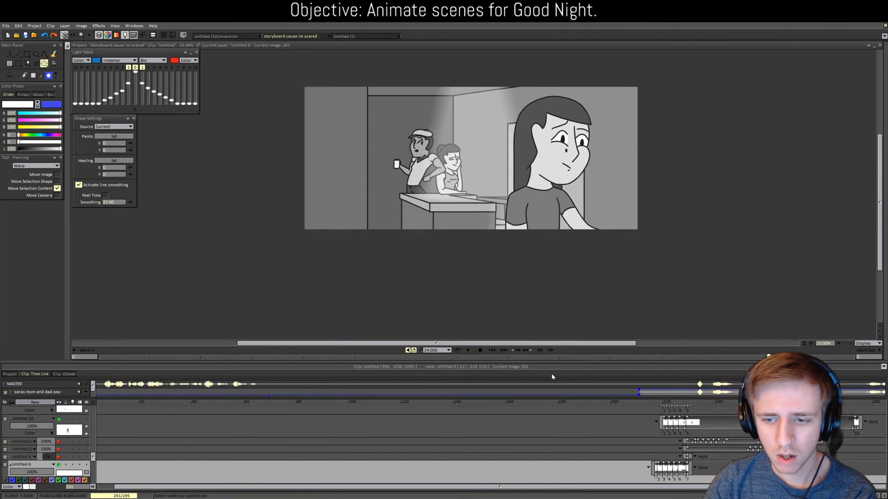
click(649, 401)
click(468, 352)
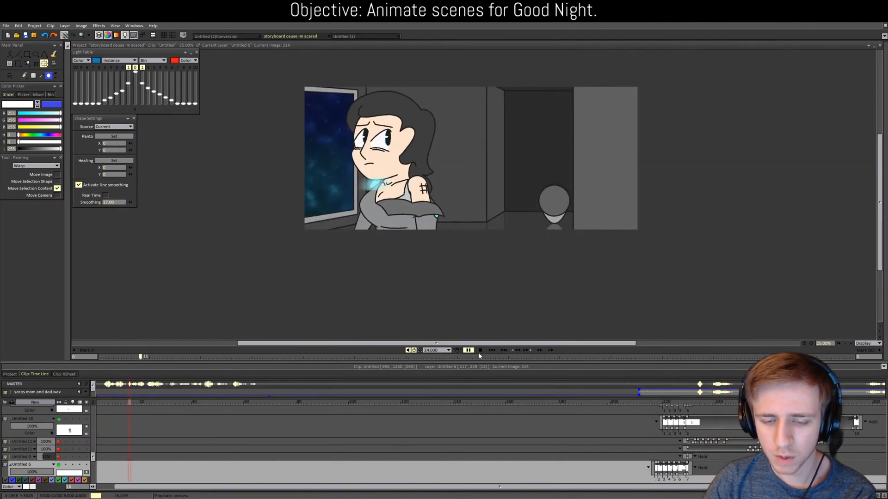
click(501, 358)
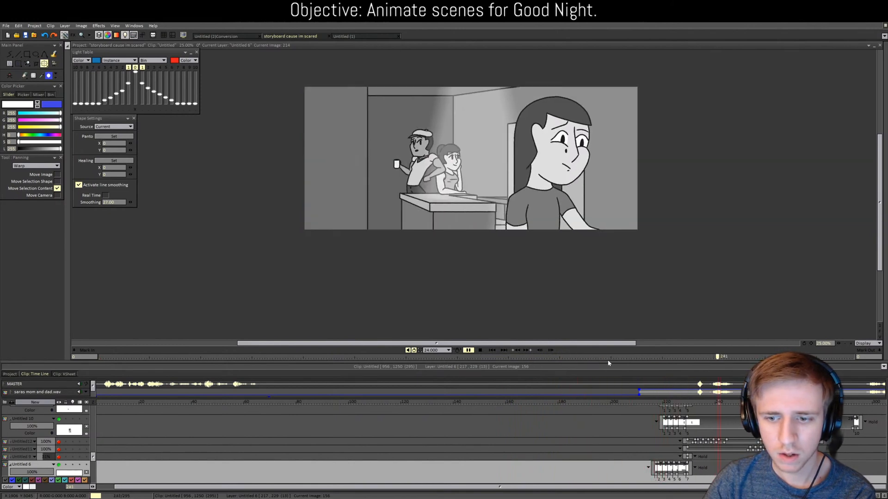
click(609, 359)
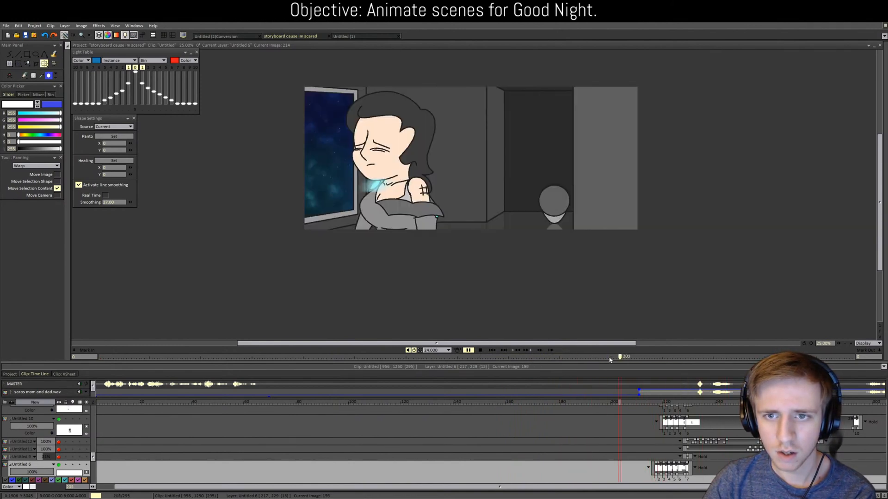
click(610, 359)
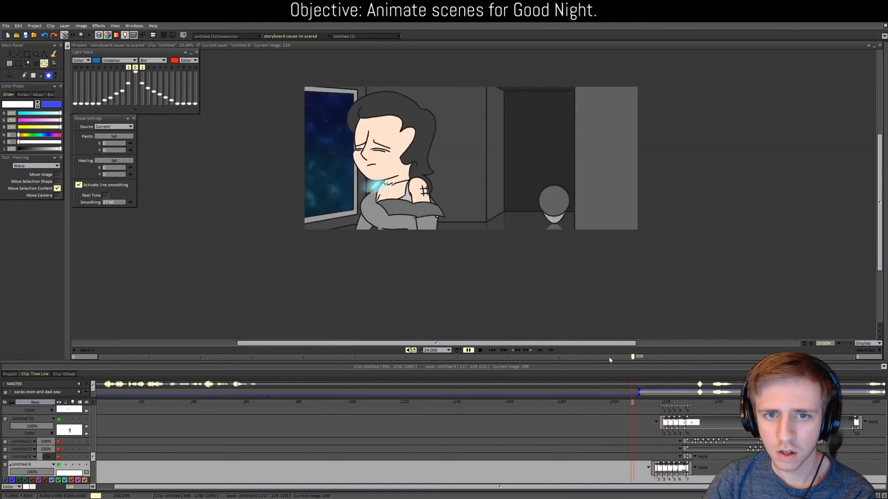
click(609, 359)
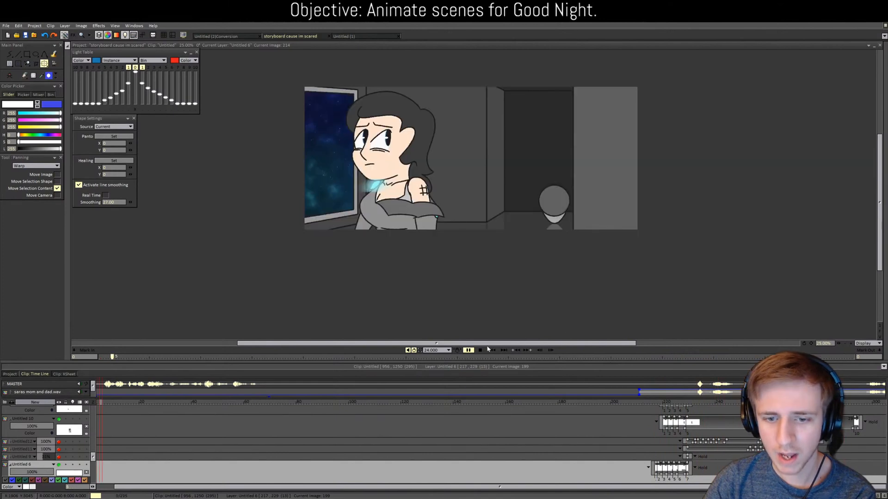
click(470, 350)
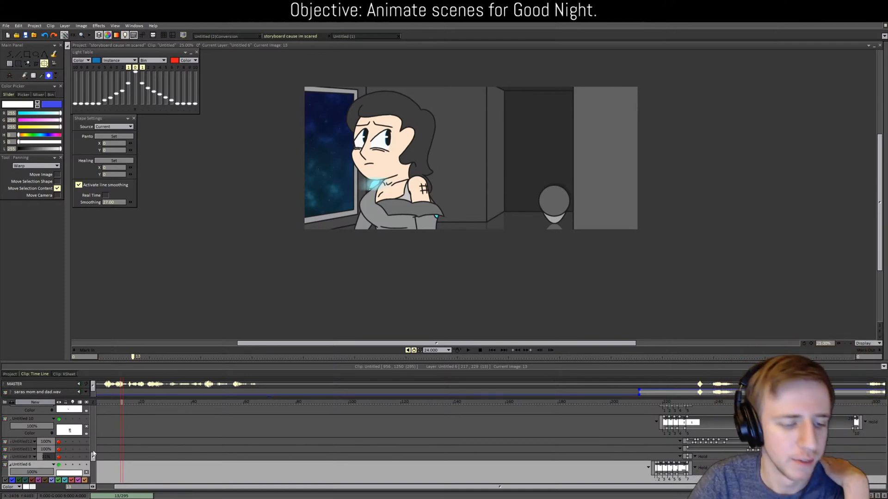
Step: Turn the Untitled 21 and Untitled 20 overlay layers back on
drag(93, 456, 93, 411)
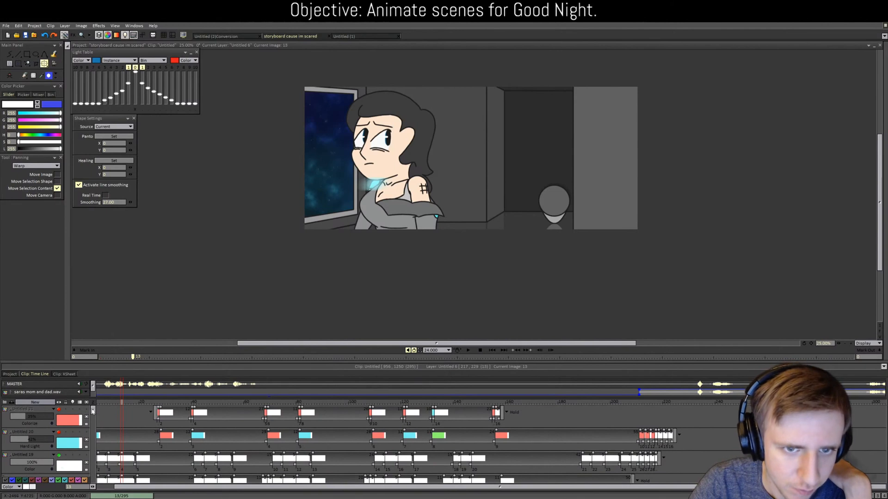
click(58, 409)
click(58, 432)
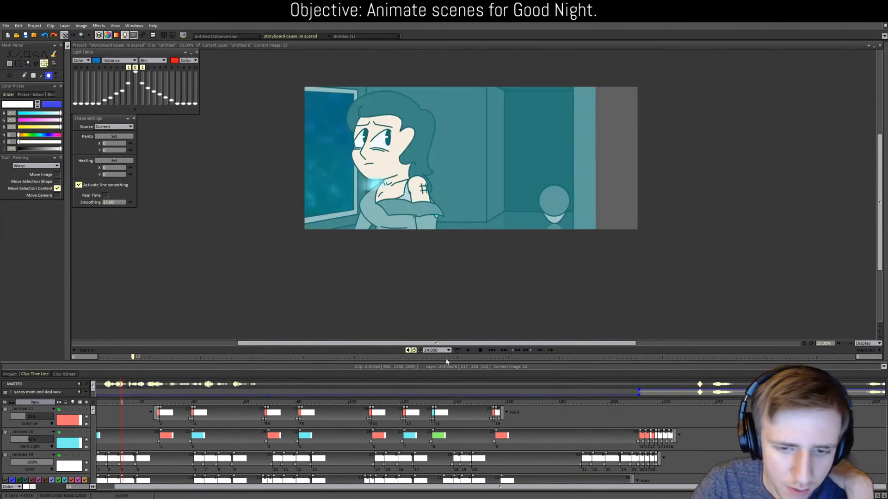
Step: Play the scene, then stop and return to frame 219 with the woman by the door
click(469, 351)
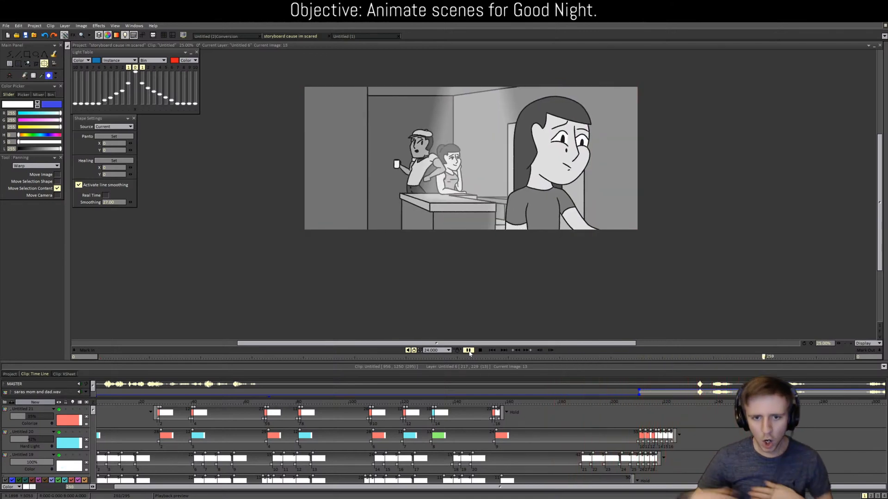
click(468, 351)
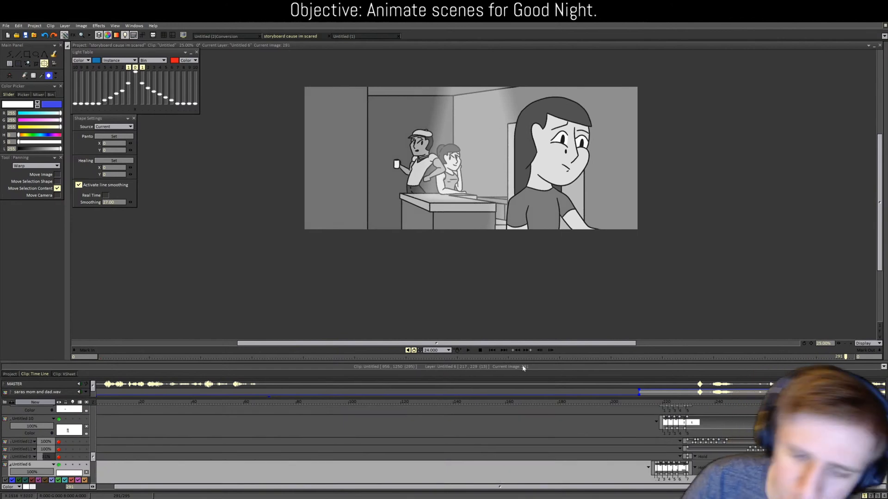
drag(521, 357, 661, 367)
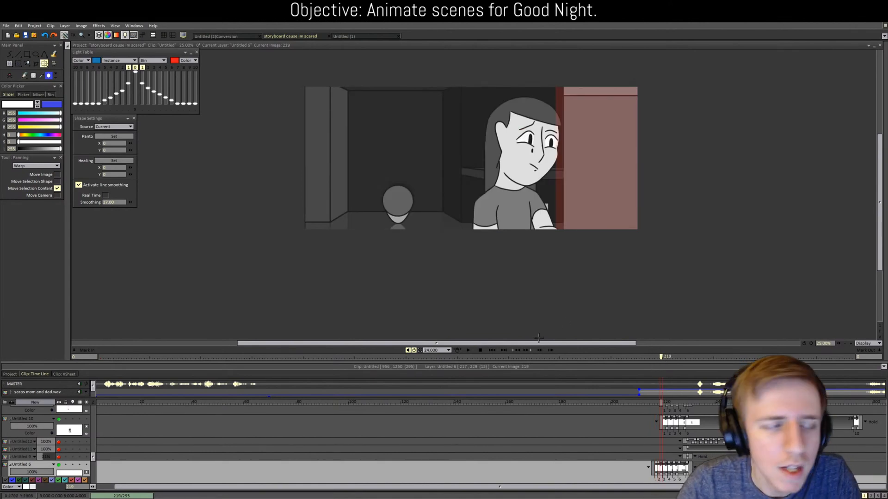
Step: Add a new layer, Untitled 27, above Untitled 26
click(26, 55)
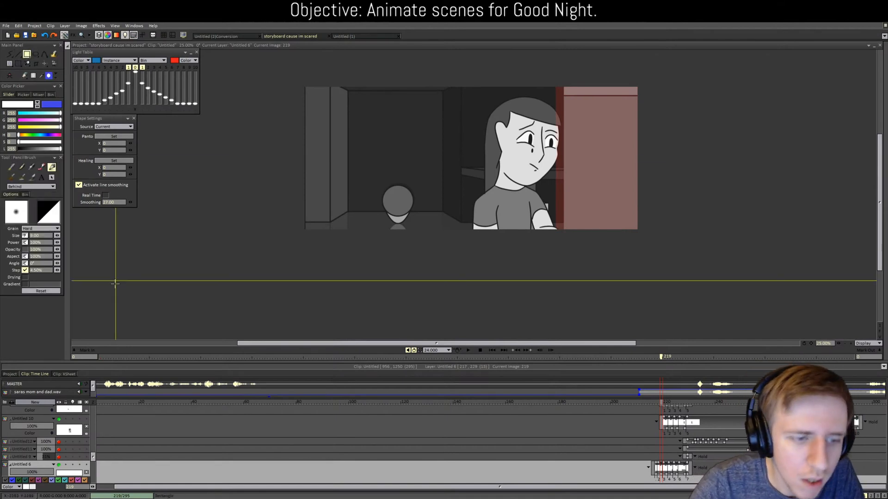
mouse_move(93, 458)
mouse_down()
mouse_move(92, 435)
mouse_move(105, 433)
mouse_move(103, 446)
mouse_up()
click(37, 455)
scroll(38, 455, down, 2)
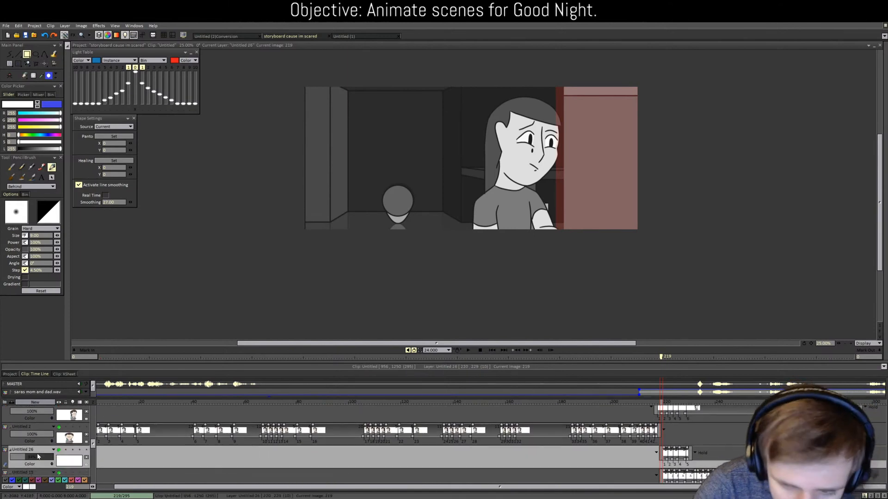
click(35, 402)
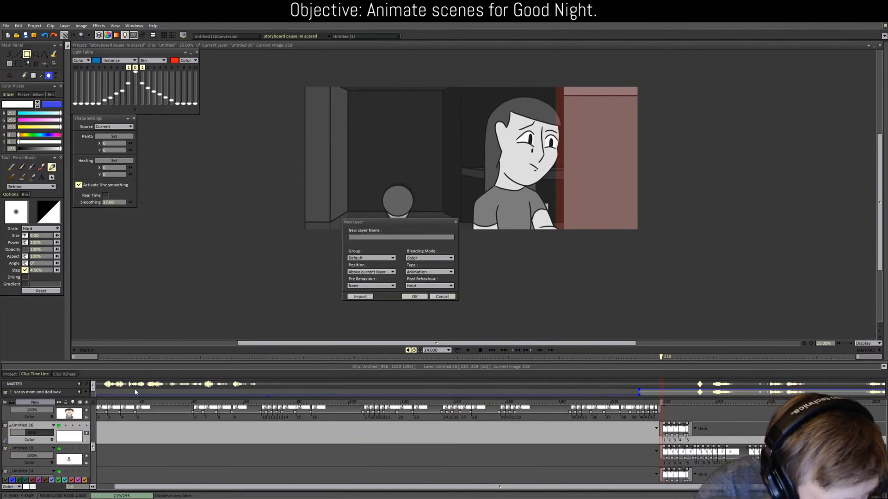
click(416, 296)
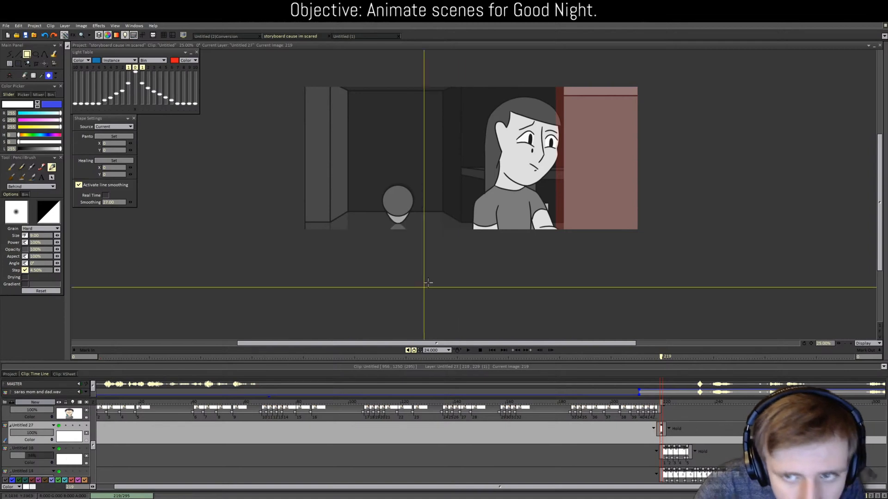
Step: Draw a filled white rectangle as a tall strip along the door edge
key(f)
click(566, 205)
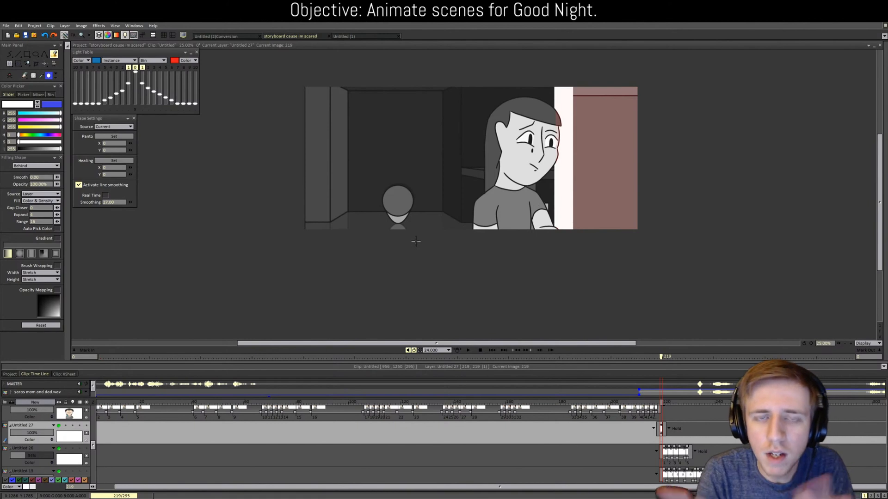
key(ctrl+z)
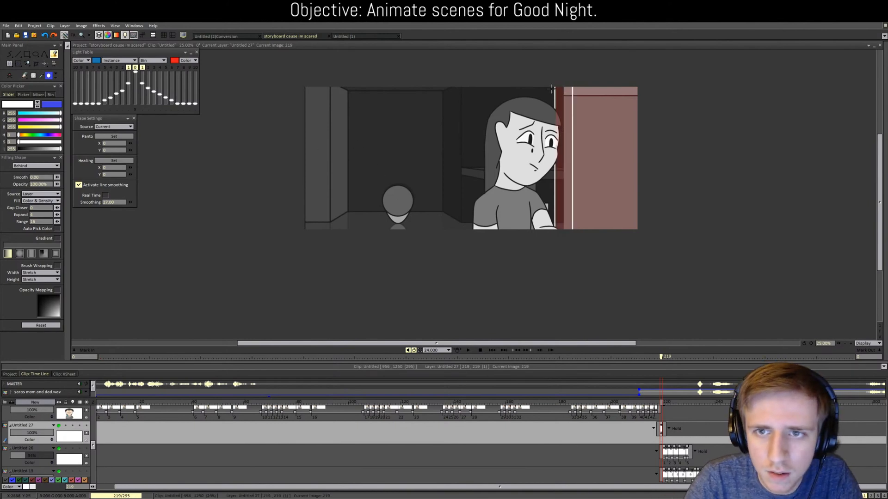
key(b)
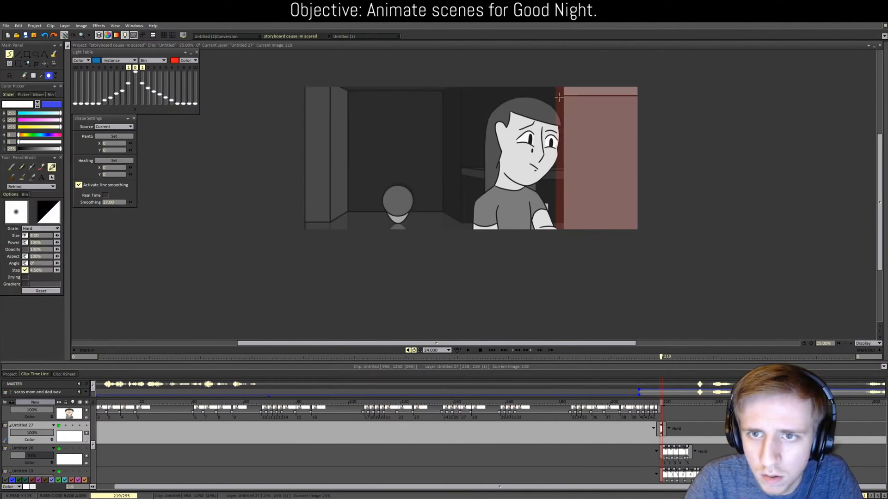
key(r)
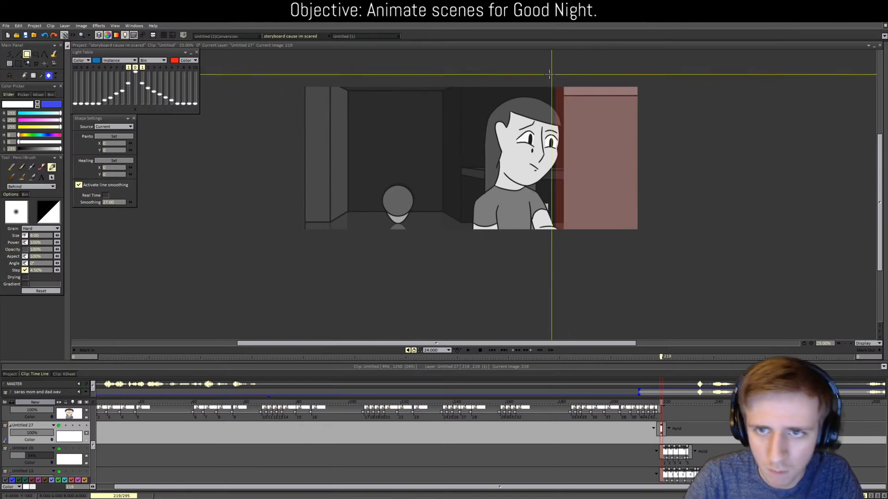
drag(544, 75, 581, 267)
key(f)
click(552, 202)
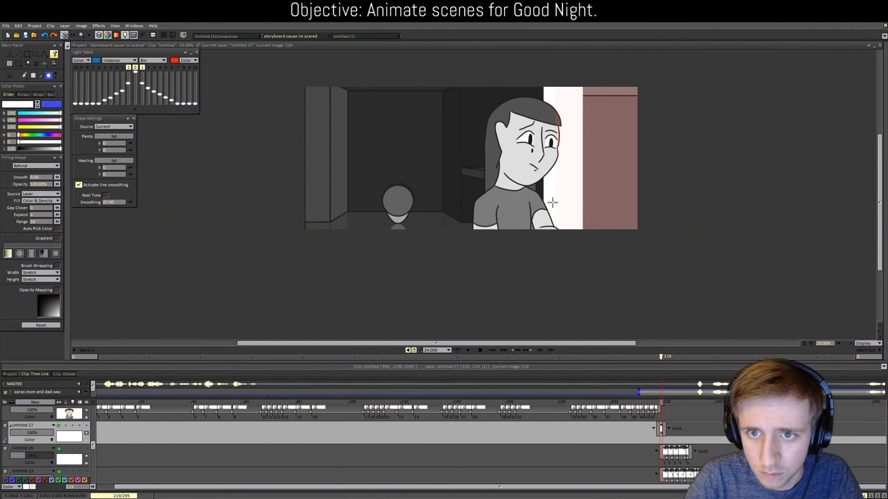
Step: Check the light at half opacity over frames 216–218, then restore it to 100%
click(32, 431)
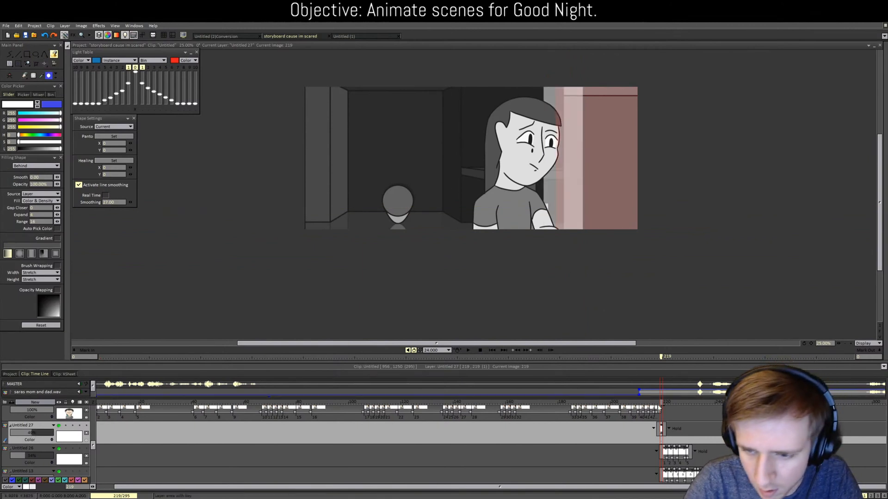
click(658, 405)
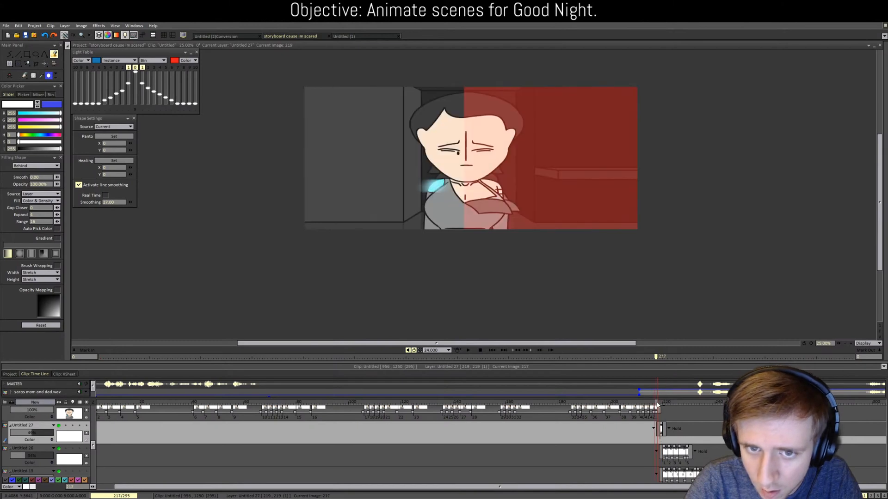
drag(657, 405, 661, 439)
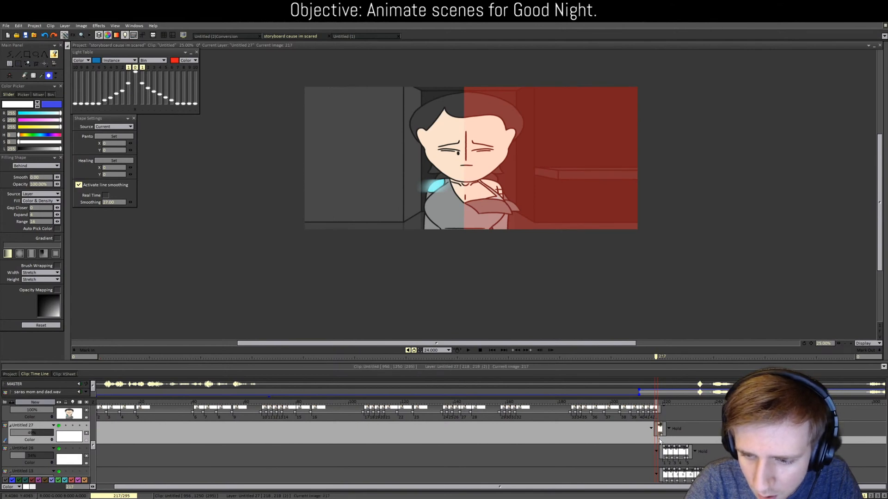
click(660, 431)
drag(658, 405, 661, 405)
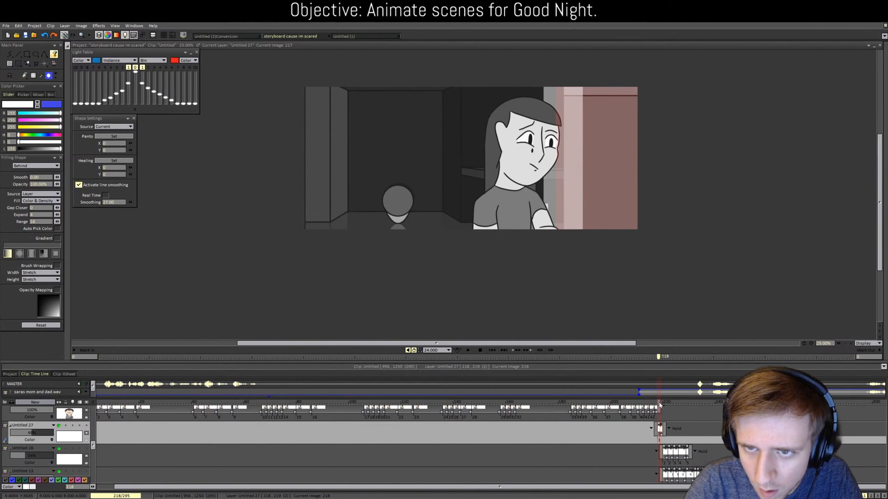
drag(31, 433, 73, 433)
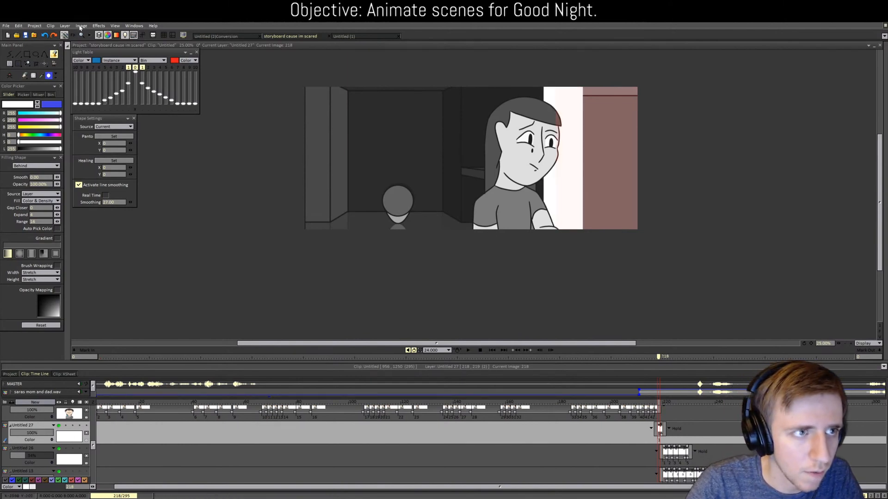
click(97, 27)
Step: Add a Directional Blur and delete the extra blur and Color Adjust effects from the FX Stack
mouse_move(105, 49)
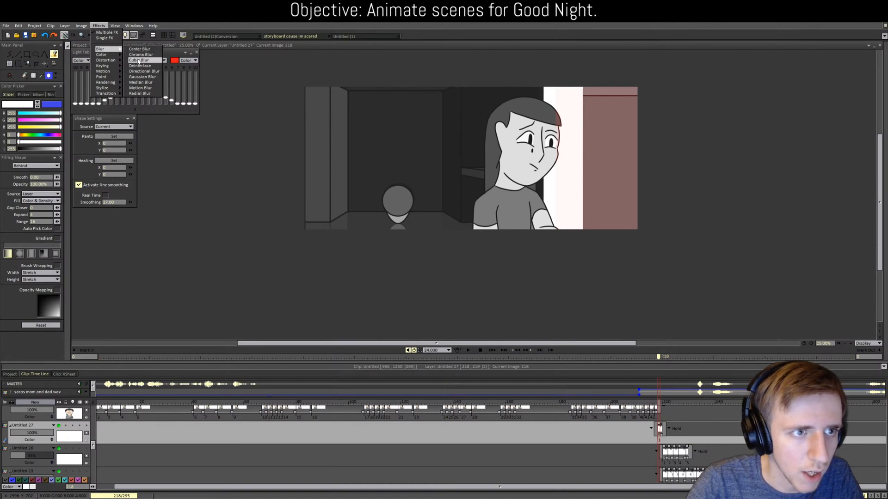
click(143, 71)
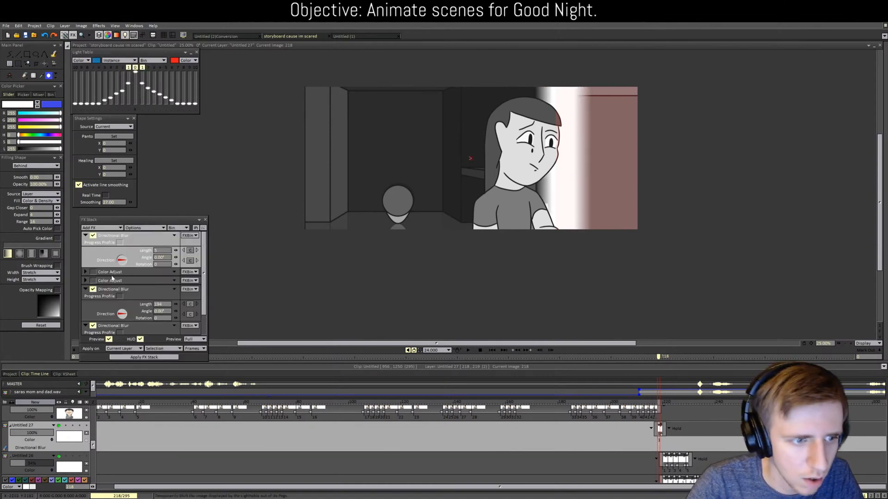
click(94, 326)
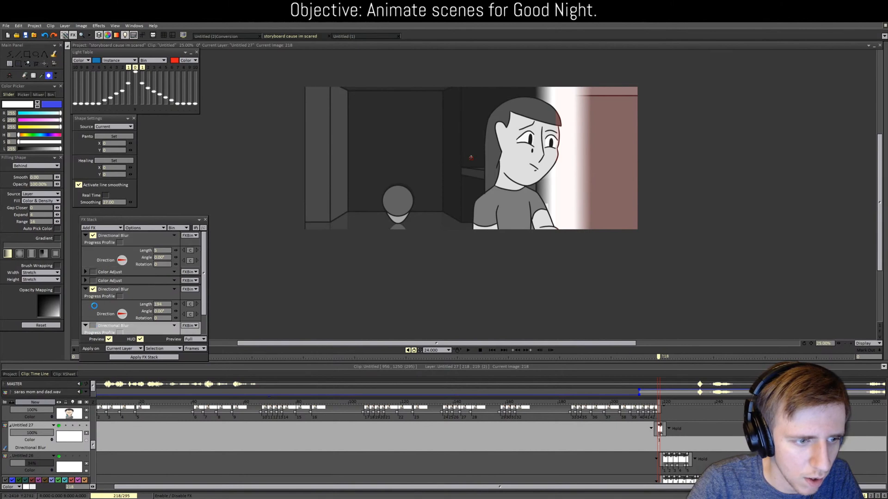
click(94, 289)
click(175, 289)
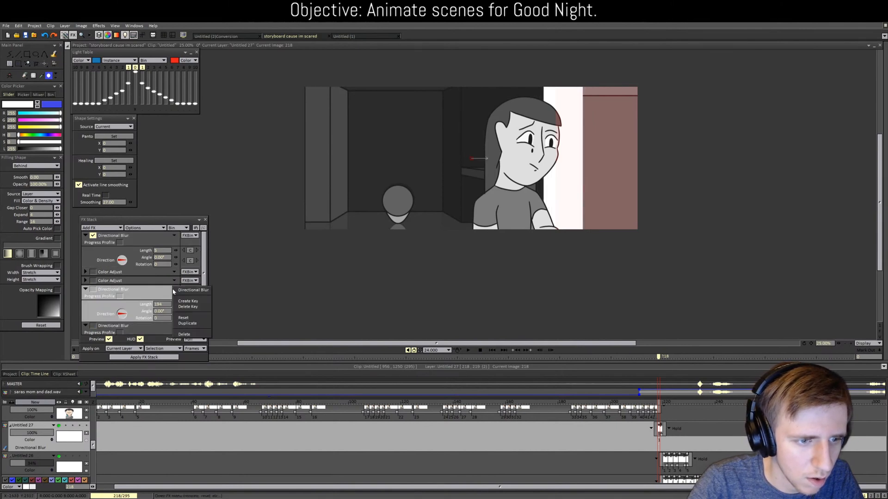
click(183, 333)
click(174, 280)
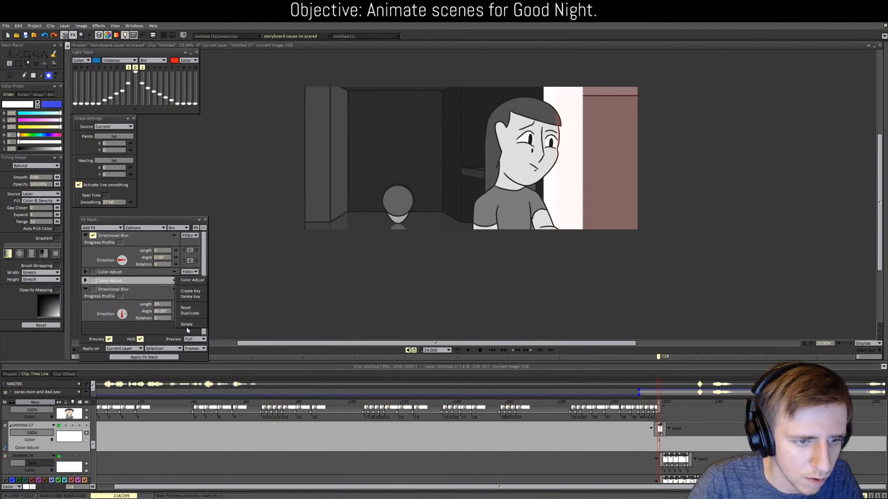
click(186, 325)
click(174, 280)
click(187, 325)
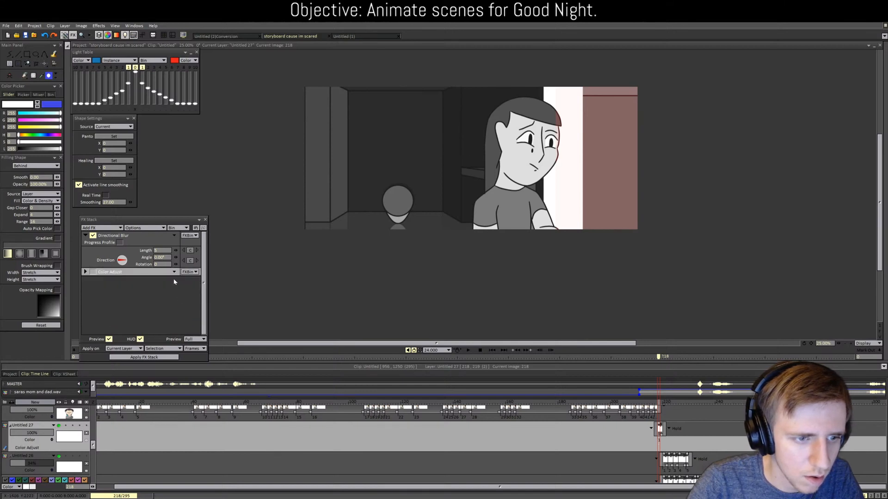
click(175, 272)
click(185, 316)
Step: Set the Directional Blur length to 449 and apply the FX Stack to the light layer
drag(175, 250, 287, 266)
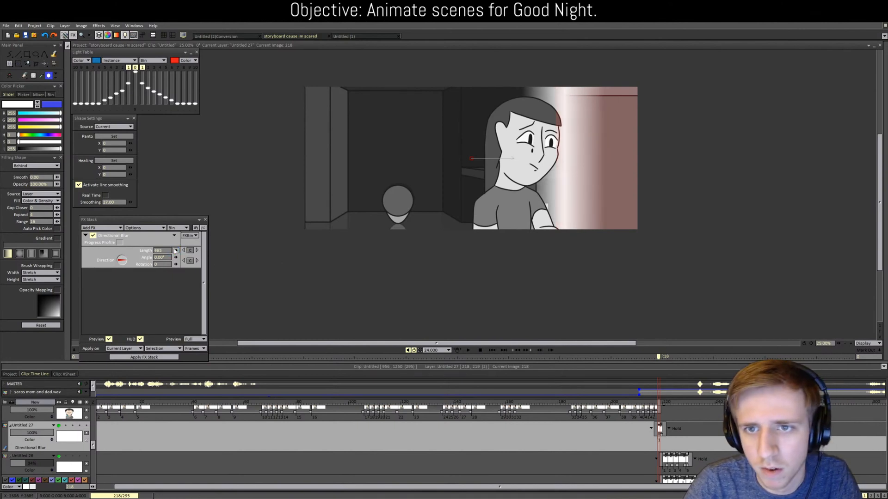
drag(176, 250, 175, 250)
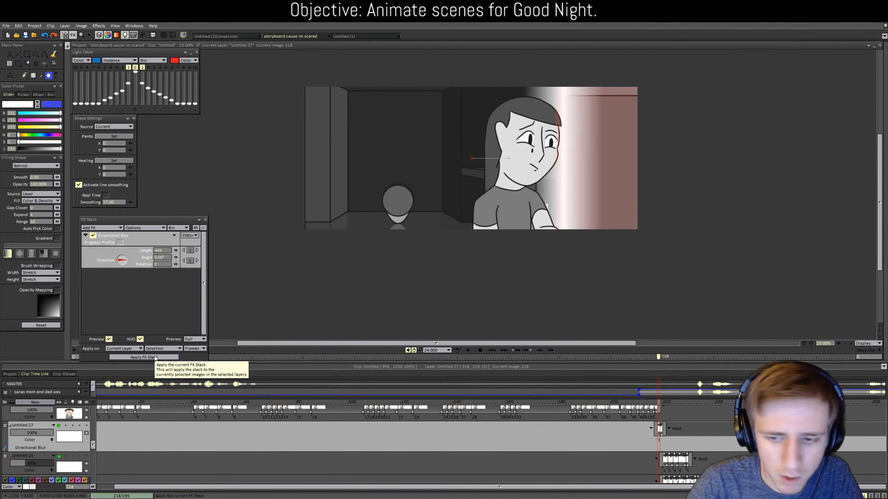
click(154, 357)
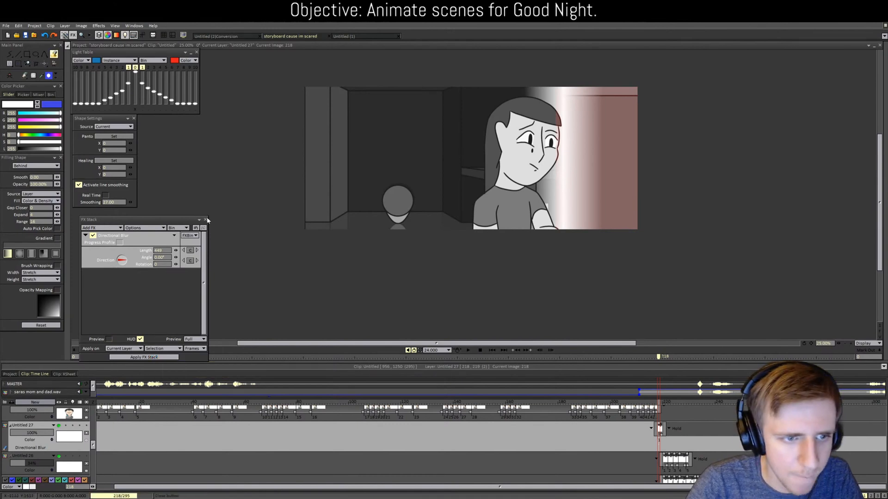
click(9, 64)
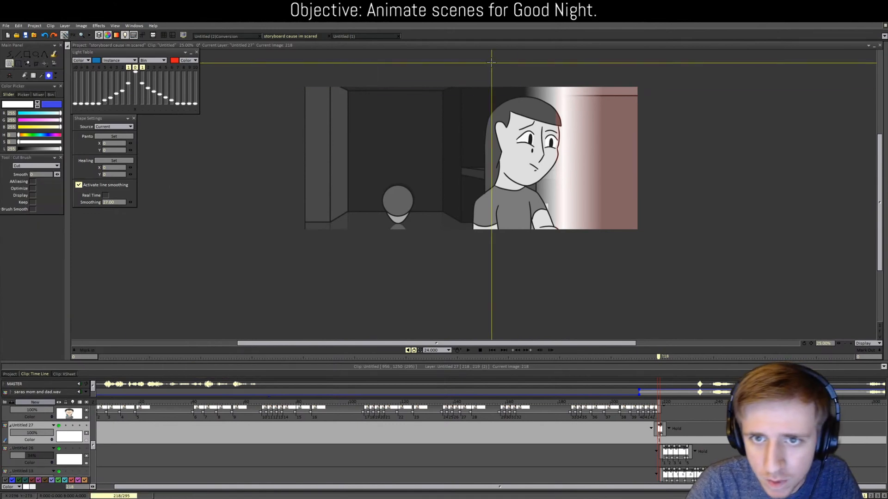
Step: Capture the blurred light band as a brush and stamp it in place on frame 217
drag(624, 256, 624, 256)
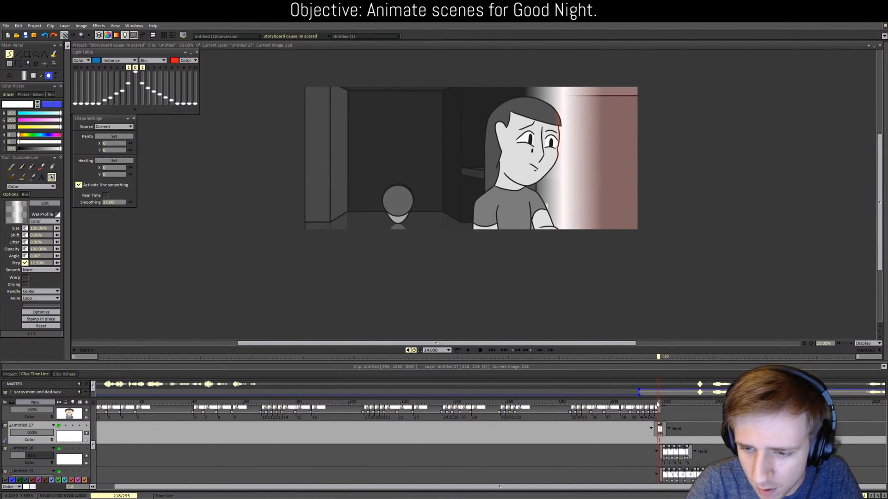
click(656, 404)
click(519, 169)
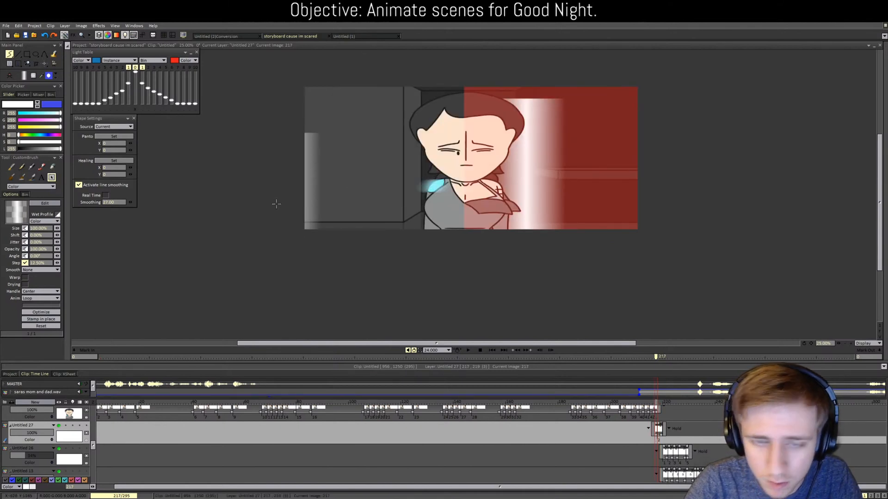
key(ctrl+z)
click(48, 320)
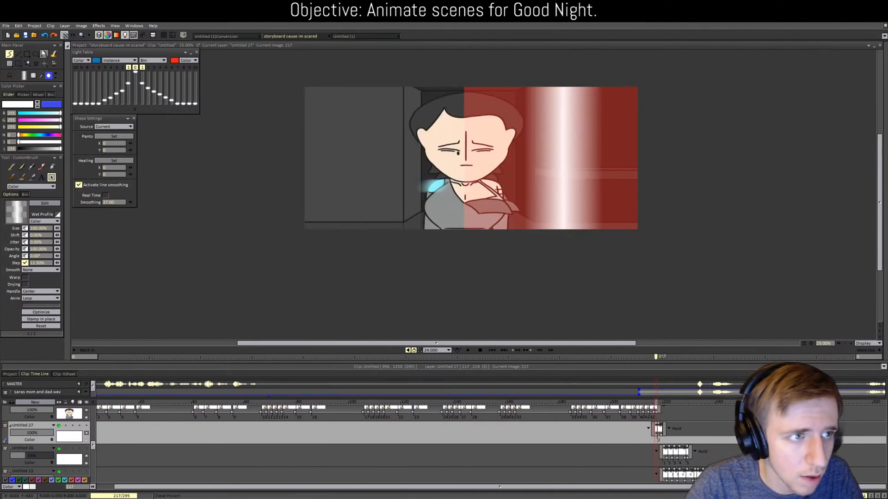
Step: Pan the light gradient right on frame 217, then left on frames 220 and 222
click(43, 63)
drag(572, 159, 663, 164)
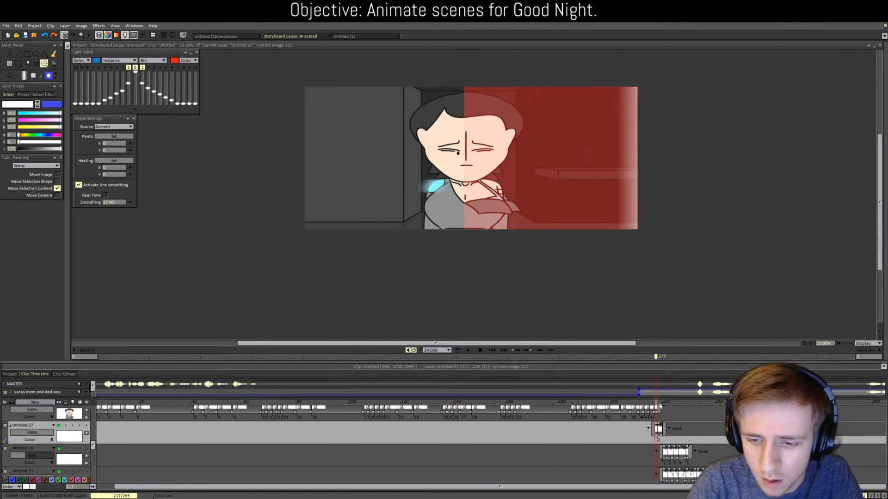
drag(656, 405, 663, 404)
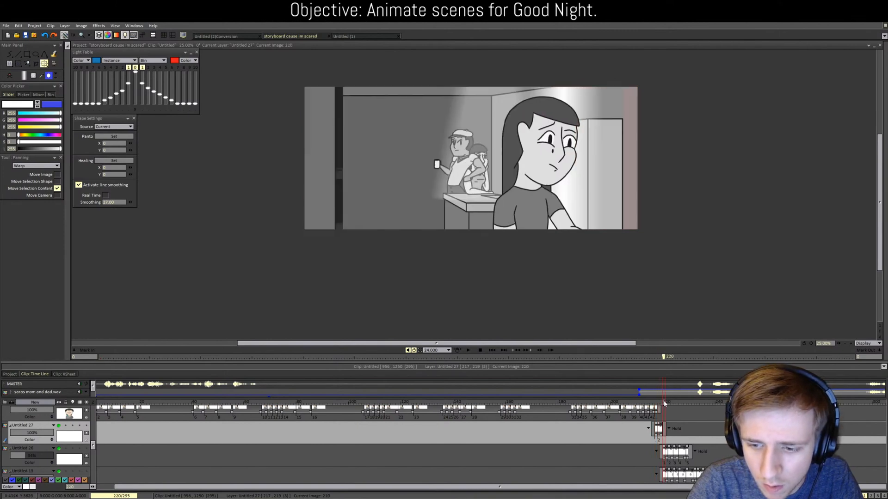
click(9, 54)
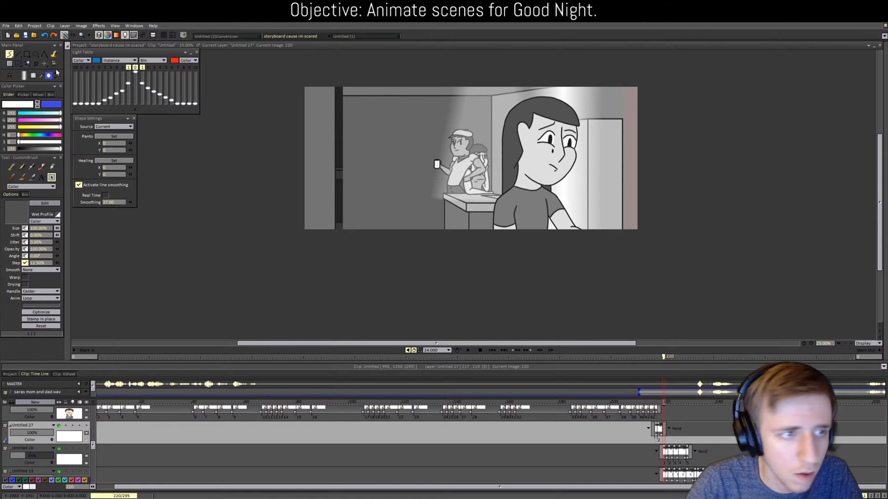
click(44, 63)
drag(581, 146, 363, 151)
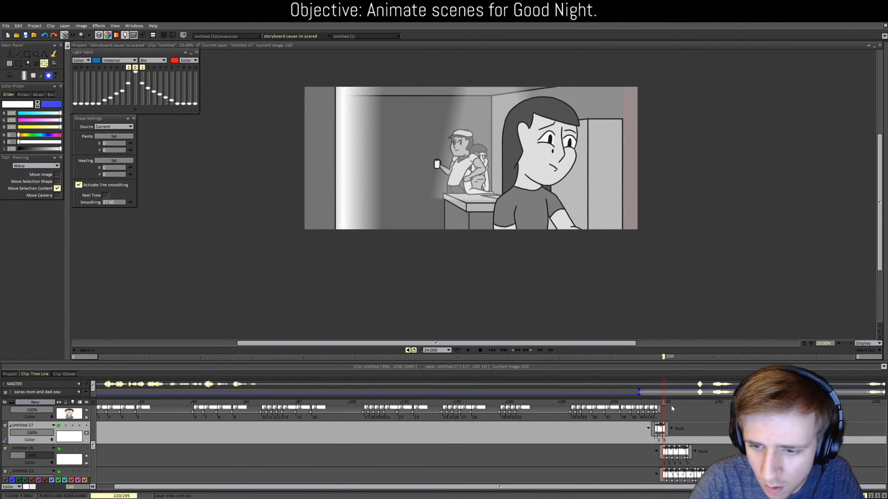
click(667, 403)
click(669, 406)
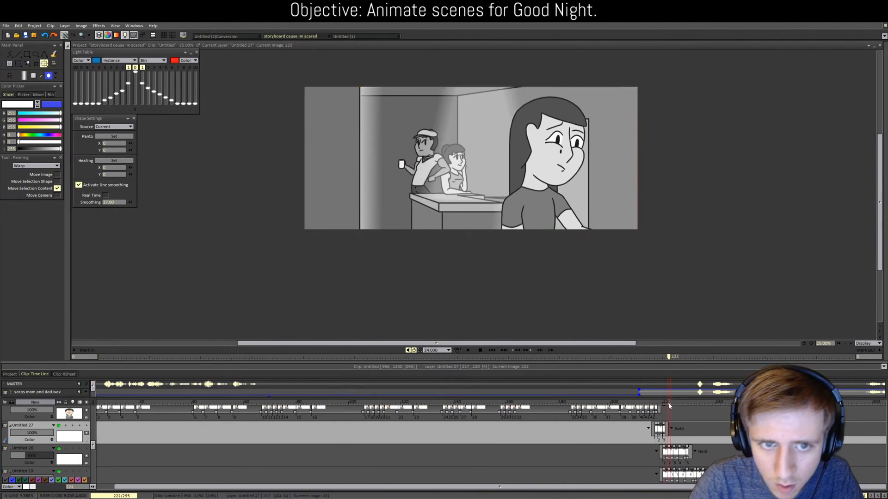
drag(376, 164, 320, 162)
scroll(280, 162, down, 1)
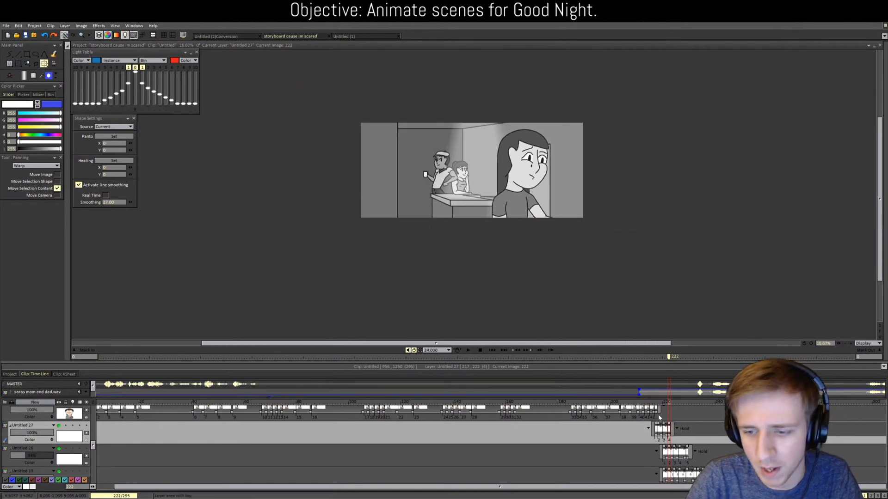
mouse_move(669, 405)
mouse_down()
mouse_move(654, 405)
mouse_move(674, 405)
mouse_up()
click(471, 352)
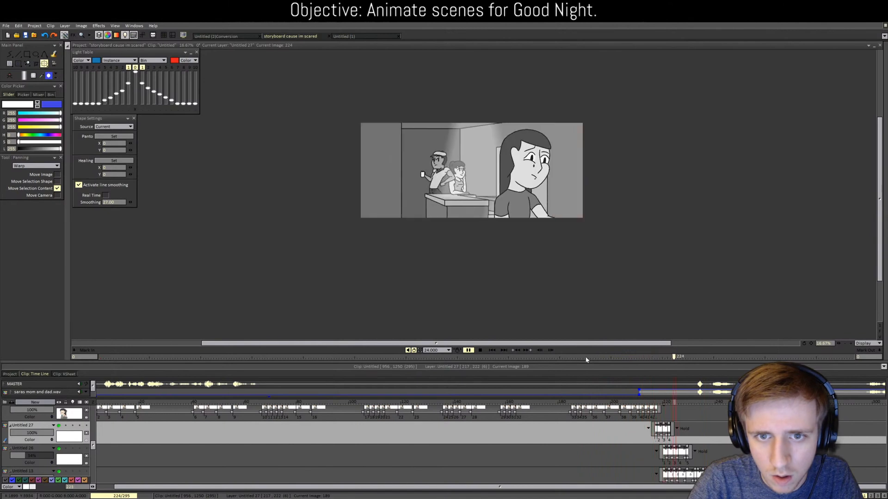
click(481, 350)
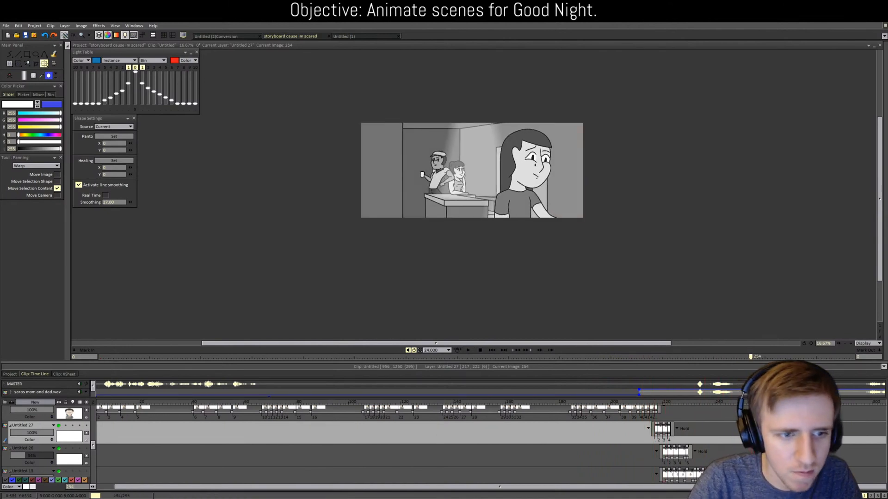
click(467, 350)
click(632, 357)
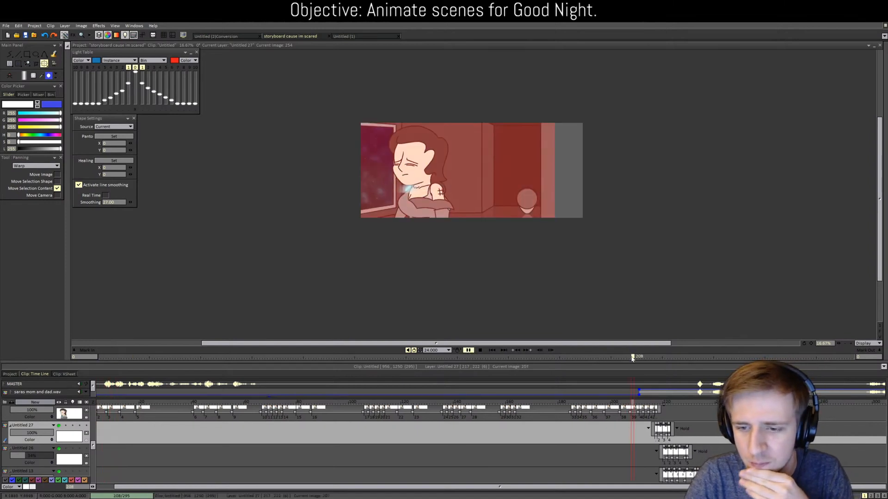
click(478, 350)
click(638, 401)
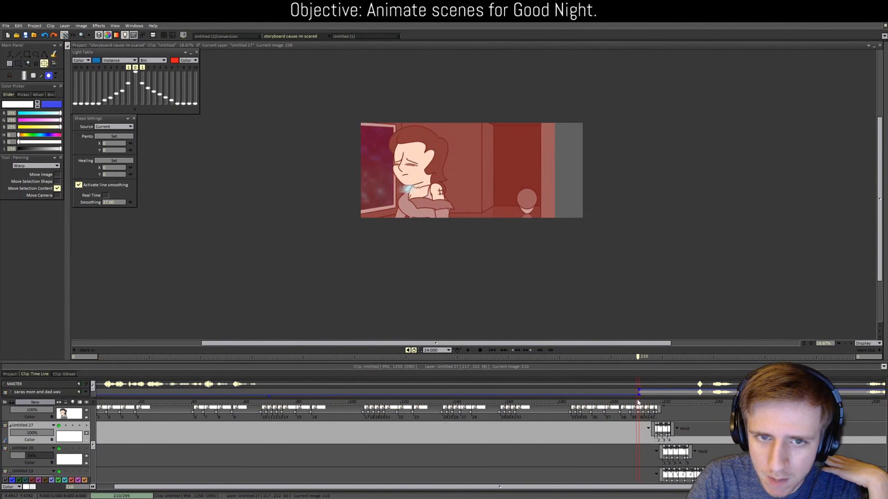
drag(639, 403, 650, 387)
Step: Save the TVPaint project with Ctrl+S
key(ctrl+s)
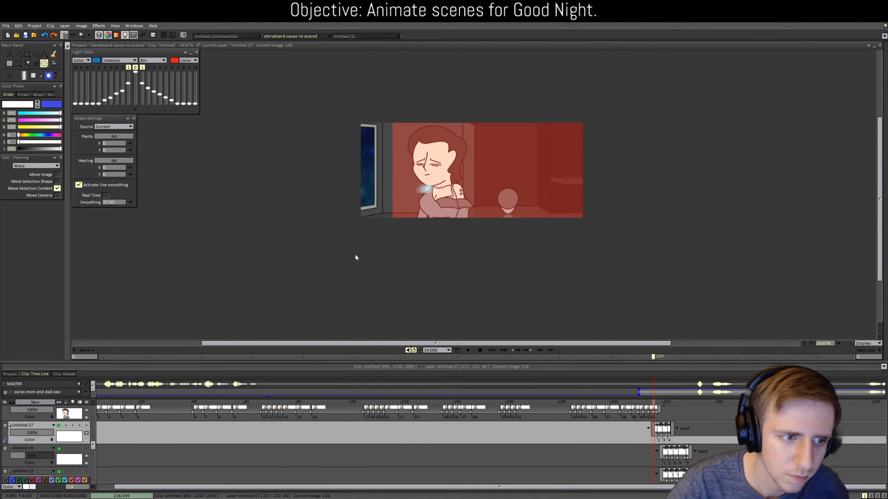
Step: Make Hard Light layer Untitled 20 current and select its frames 213–222
key(Up)
key(Up)
key(Up)
key(Up)
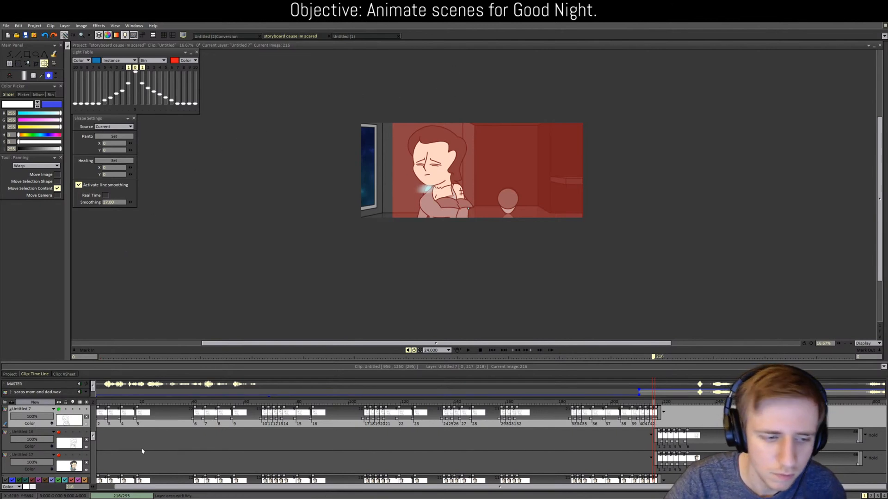
scroll(569, 429, up, 3)
scroll(566, 441, up, 6)
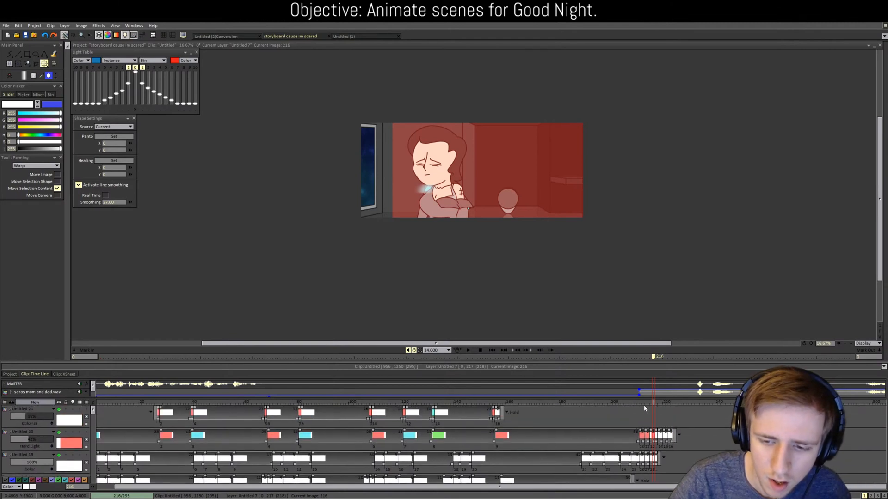
drag(645, 403, 640, 403)
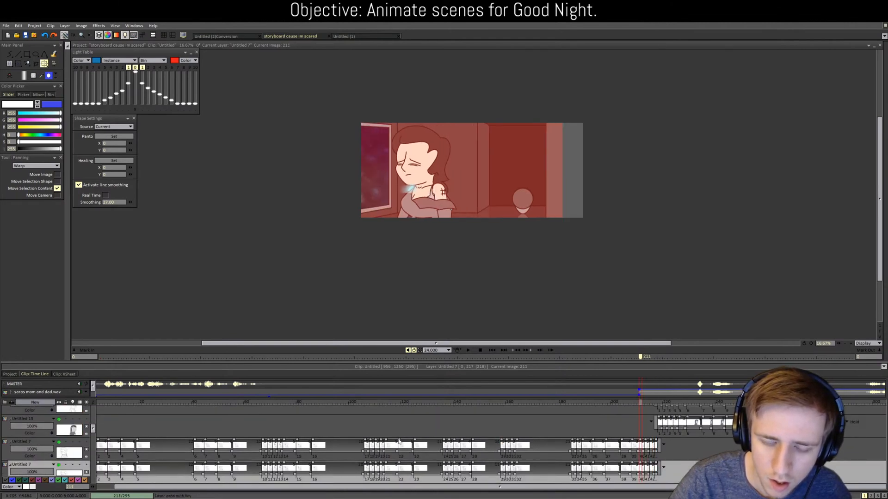
scroll(55, 426, up, 5)
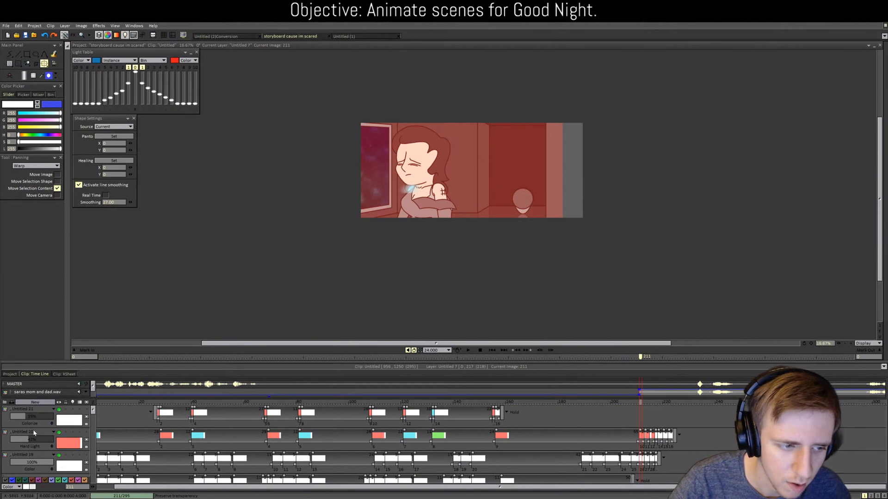
click(39, 434)
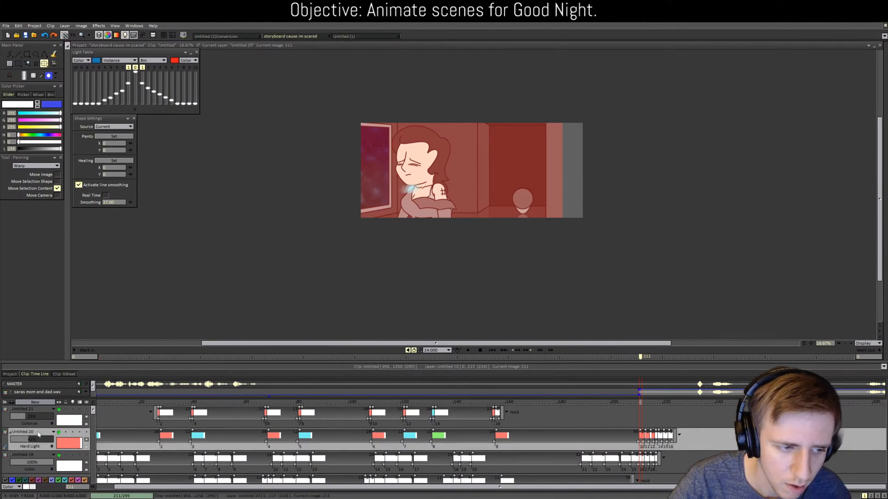
click(638, 402)
mouse_move(638, 402)
mouse_down()
mouse_move(608, 408)
mouse_move(667, 404)
mouse_move(635, 401)
mouse_move(646, 405)
mouse_up()
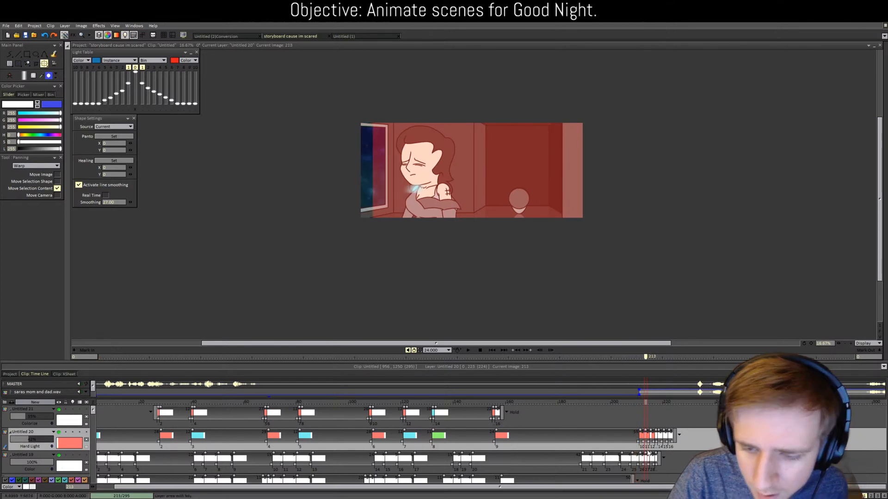
mouse_move(647, 448)
mouse_down()
mouse_move(670, 448)
mouse_move(646, 448)
mouse_up()
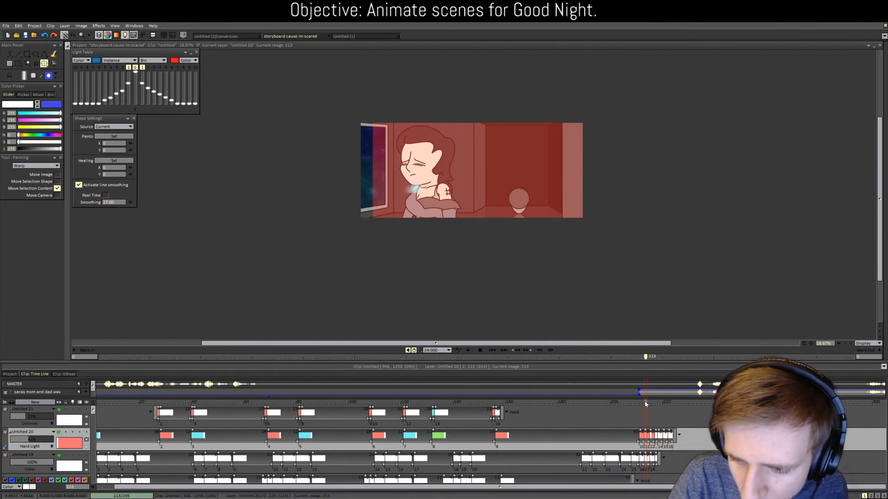
Step: Apply a length-449 Directional Blur from the FX Stack to Untitled 20's selected frames
click(98, 25)
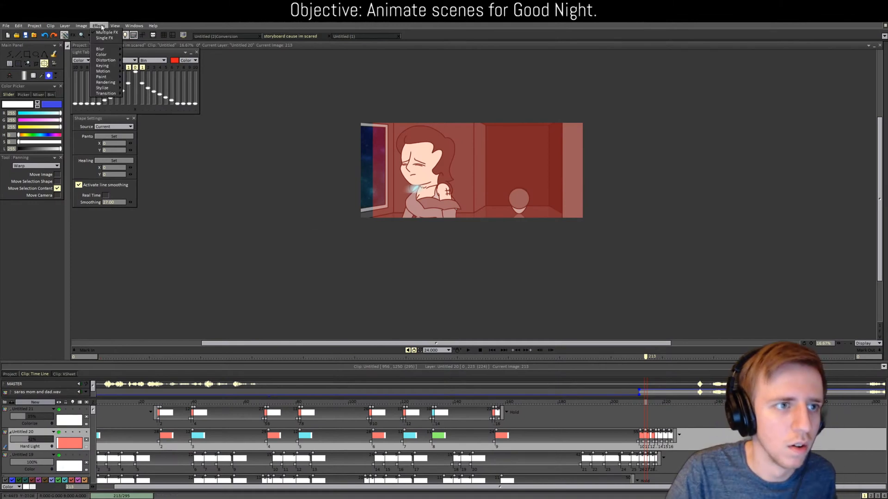
click(71, 35)
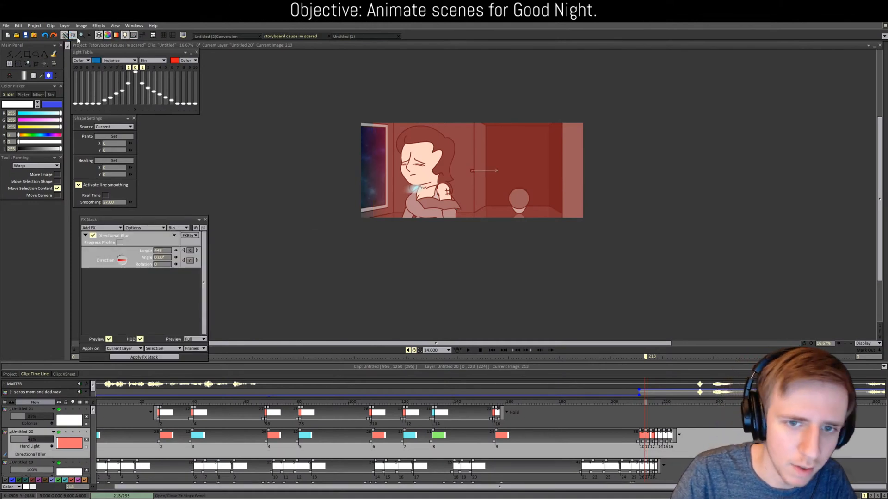
click(156, 358)
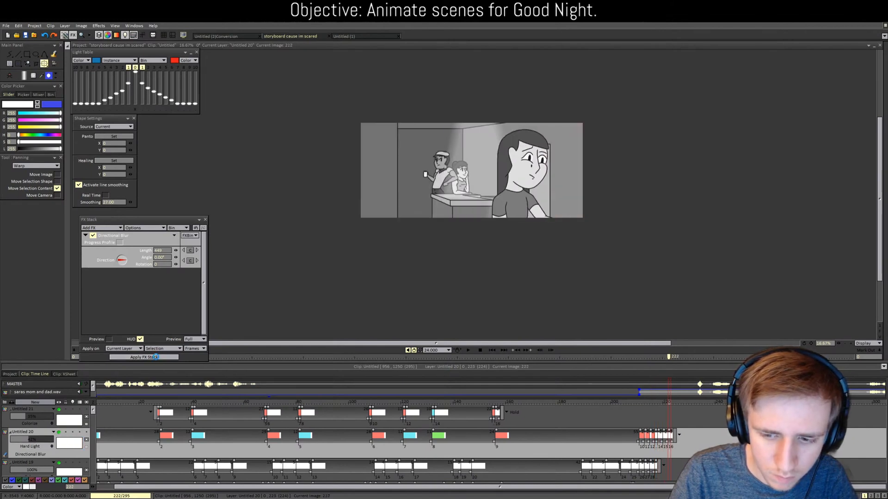
Step: Close the FX Stack and scrub back over the blurred frames of Untitled 20
click(205, 222)
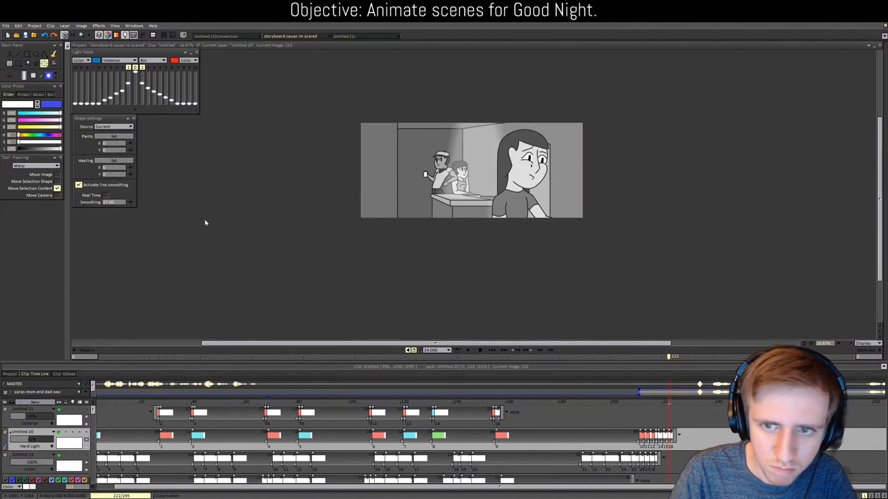
drag(669, 406, 640, 389)
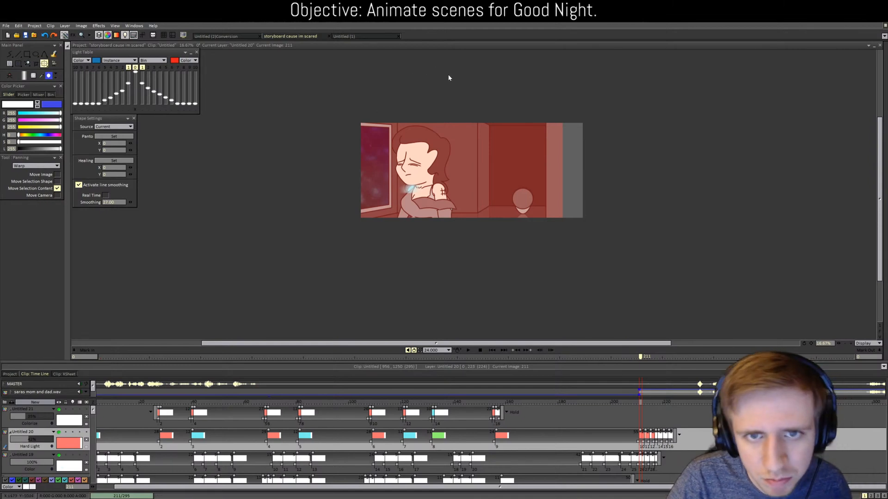
Step: Export the footage to the existing AVI file location, prompting the overwrite confirmation
click(10, 375)
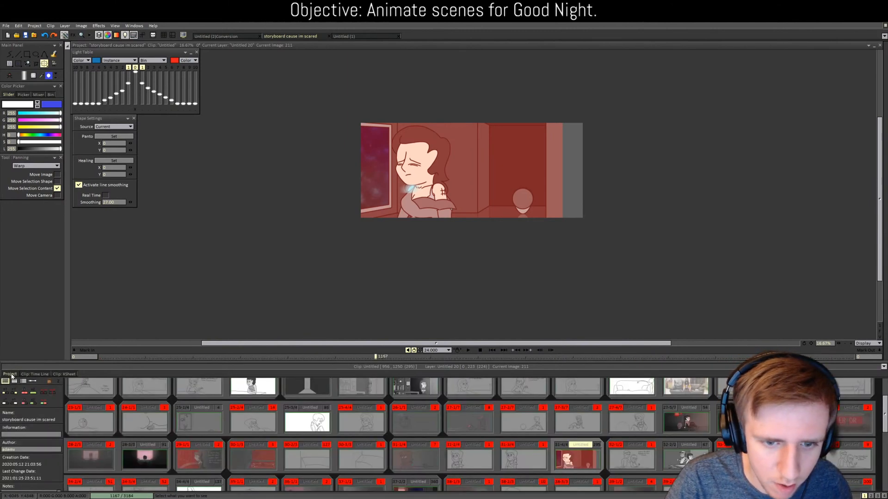
click(5, 26)
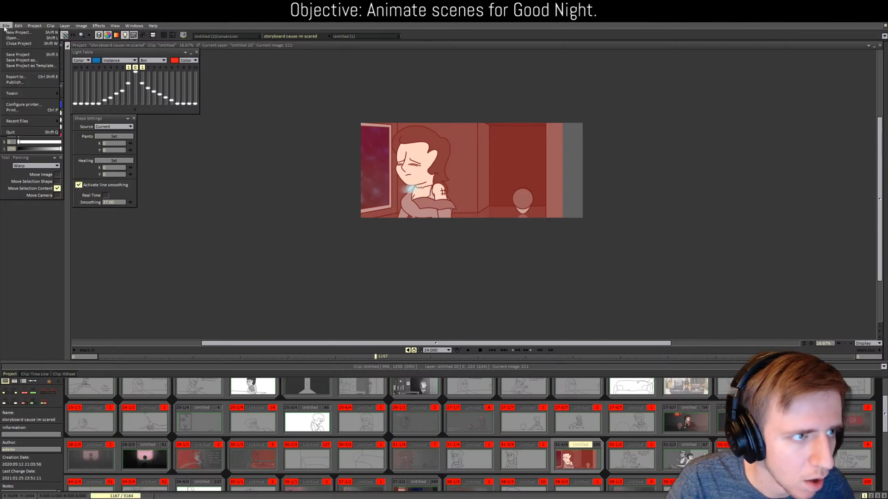
click(31, 77)
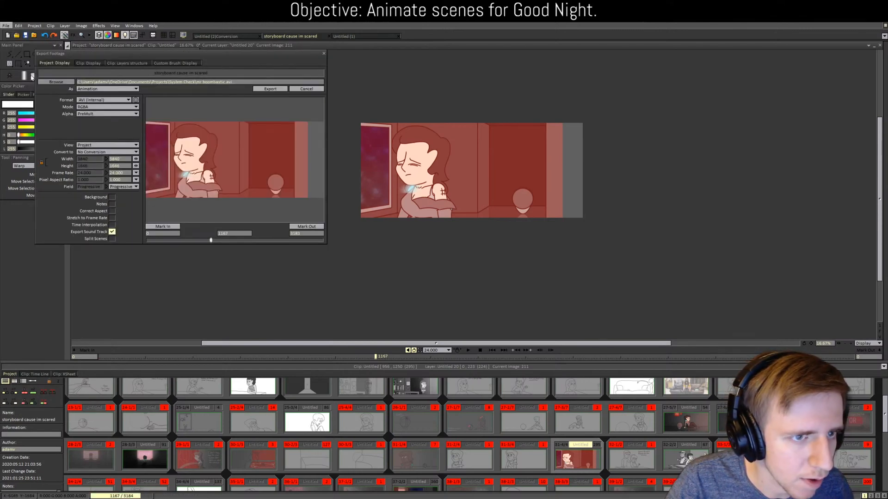
click(224, 83)
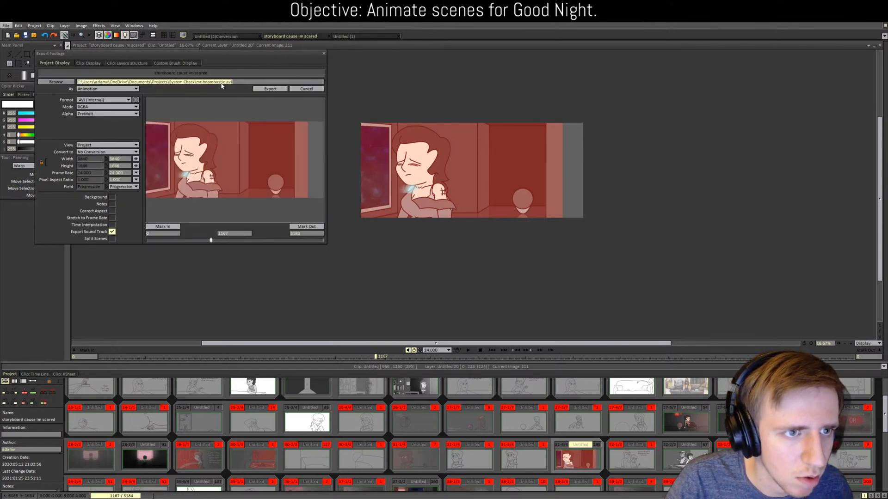
click(262, 89)
Step: Confirm overwriting the existing AVI file
click(371, 275)
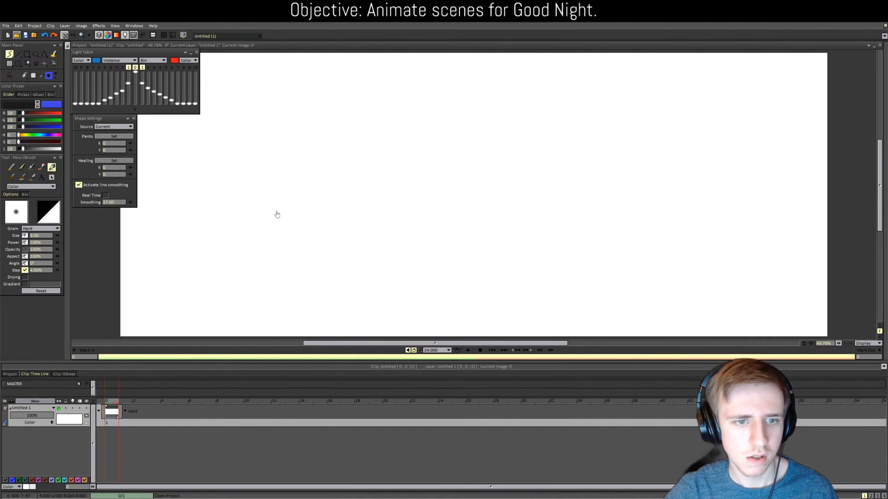
Step: Load the saved project 'storyboard cause im scared'
double_click(311, 164)
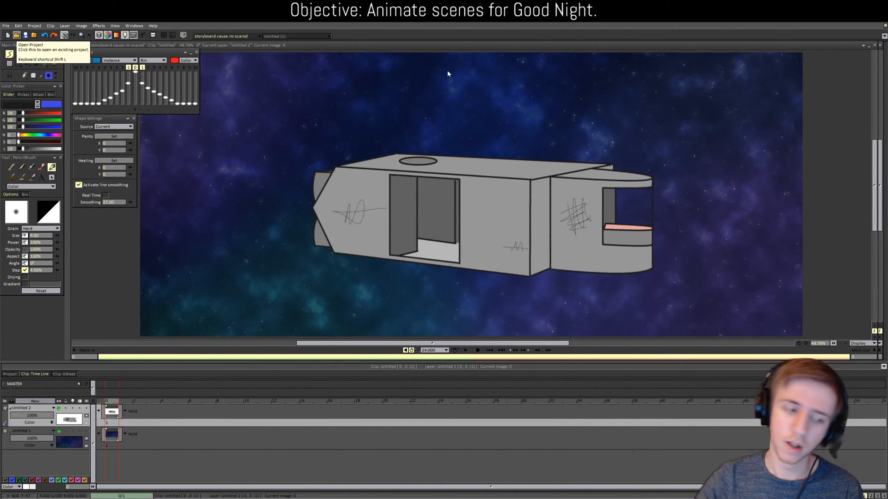
Step: Show the project's storyboard thumbnails and scroll down to the later scenes
click(10, 374)
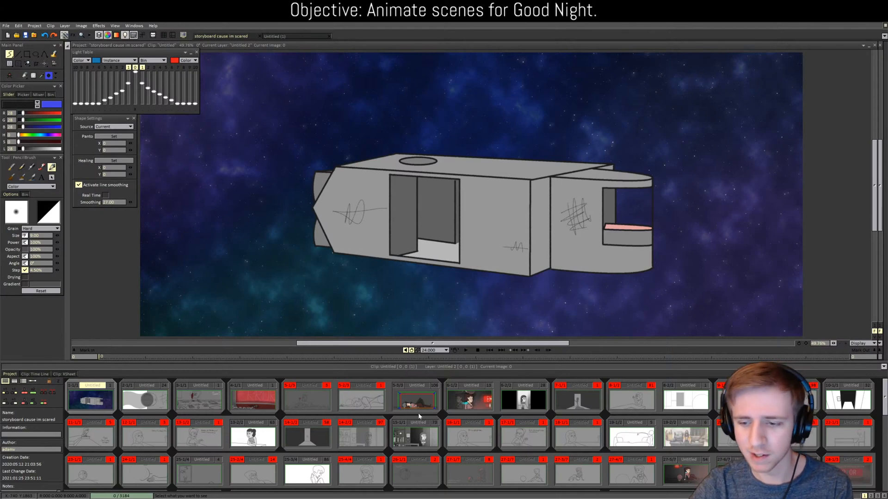
scroll(419, 413, down, 1)
scroll(420, 412, down, 1)
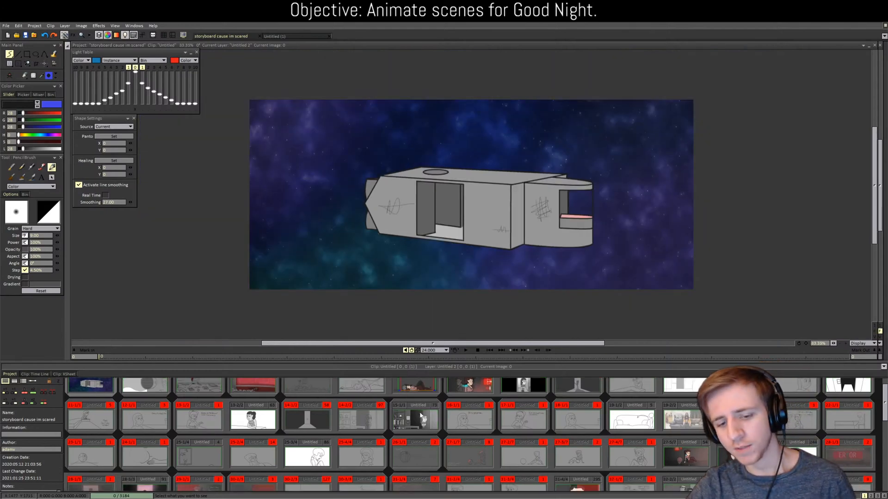
scroll(422, 412, down, 3)
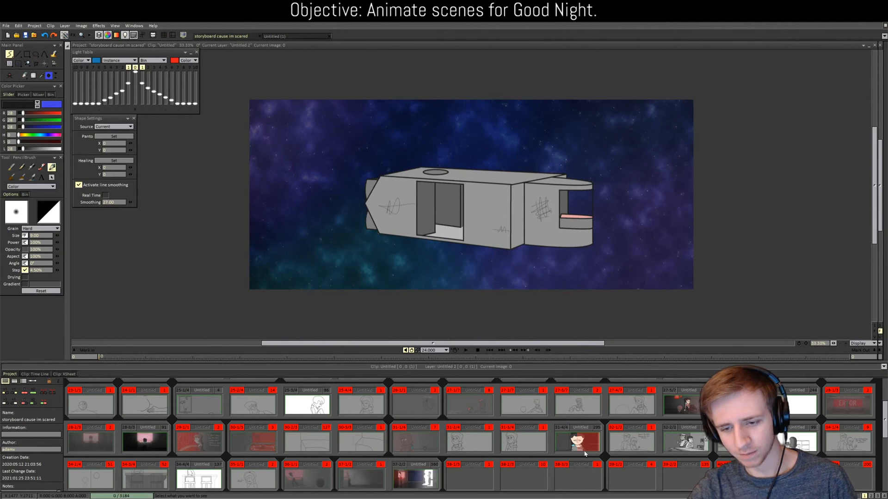
scroll(573, 444, down, 1)
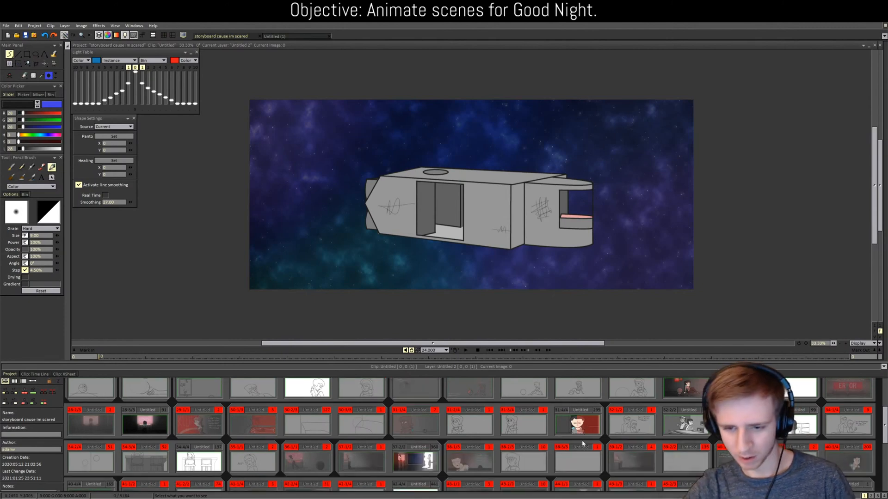
Step: Open scene 31-4/4 and jump to frame 215
double_click(579, 424)
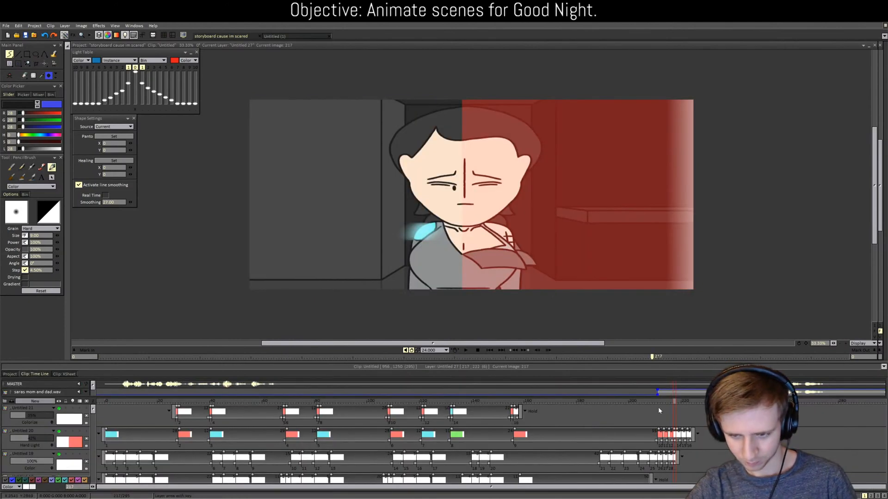
click(669, 401)
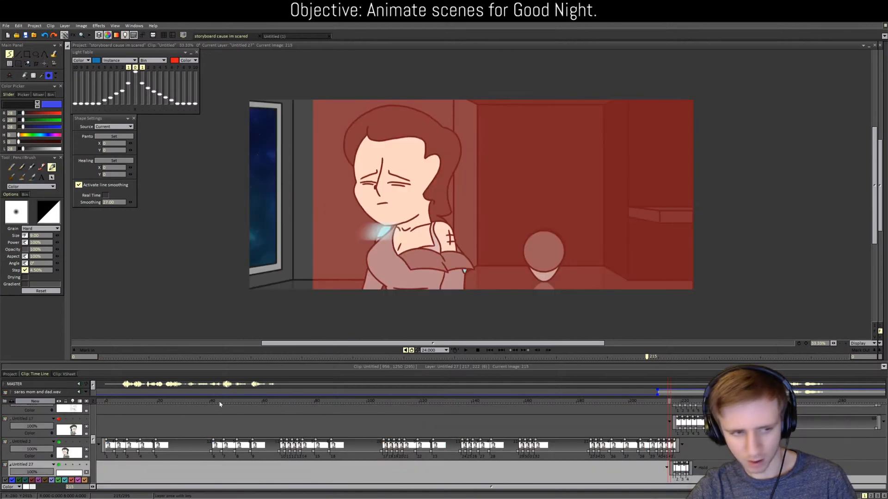
scroll(105, 417, up, 2)
scroll(105, 417, up, 3)
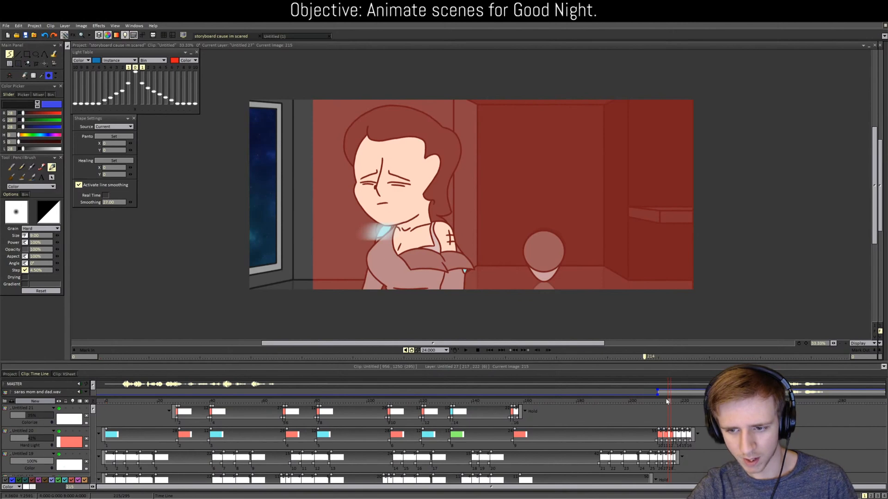
Step: Select the Hard Light layer Untitled 20 and set the current frame to 213
click(667, 401)
scroll(133, 425, up, 1)
scroll(134, 425, up, 4)
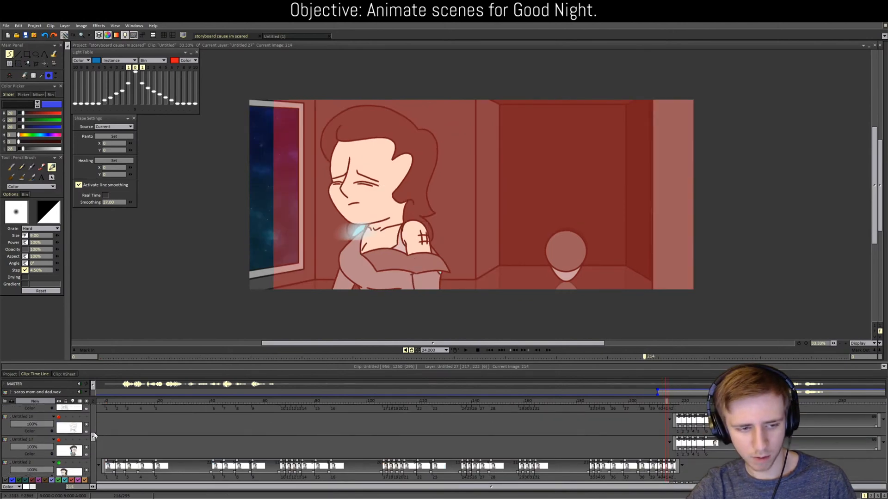
scroll(100, 411, up, 1)
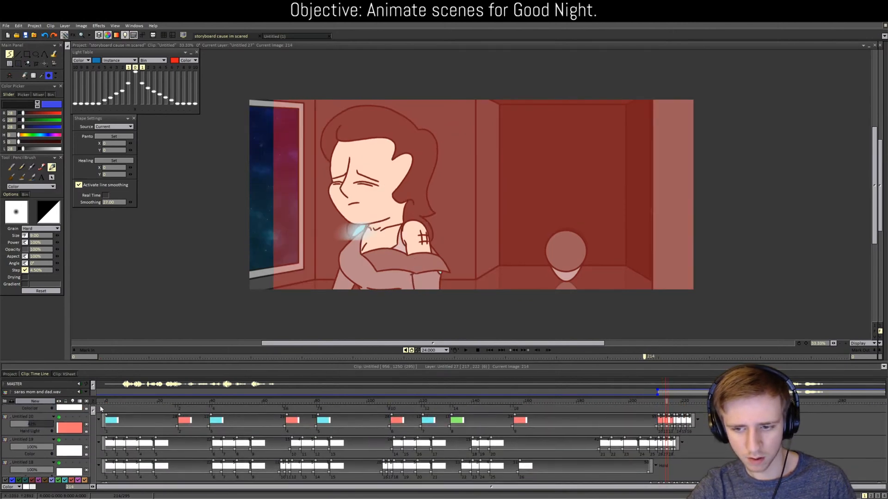
click(265, 405)
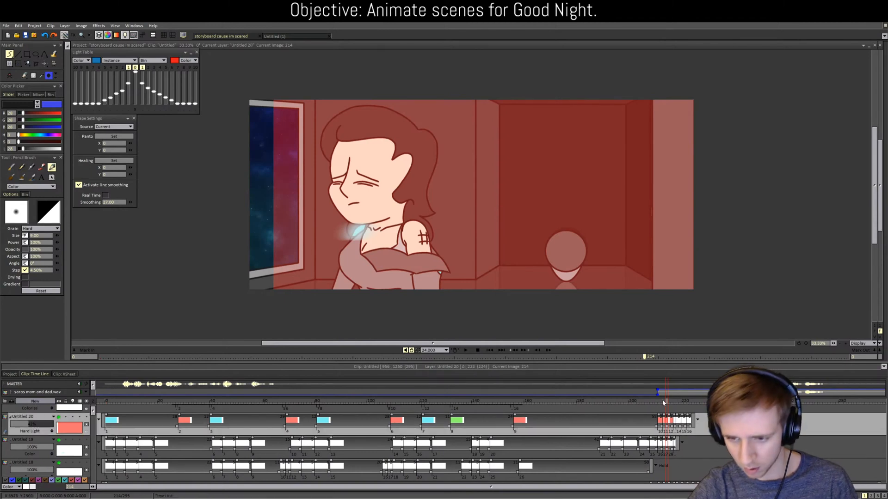
click(662, 401)
click(664, 402)
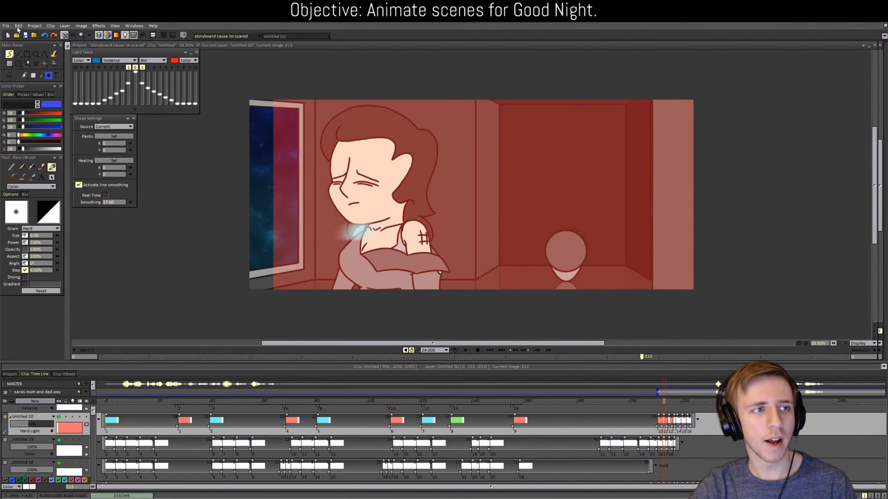
Step: Look through the Edit and File menus for a blur effect
click(17, 28)
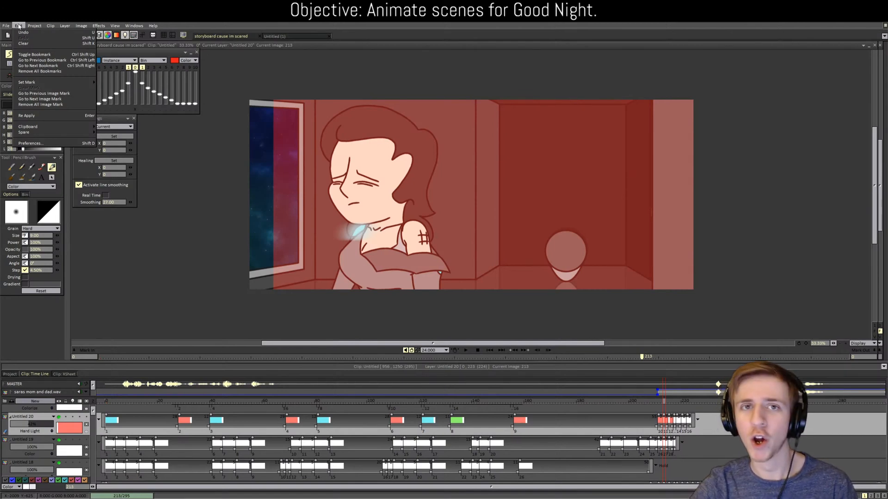
click(19, 27)
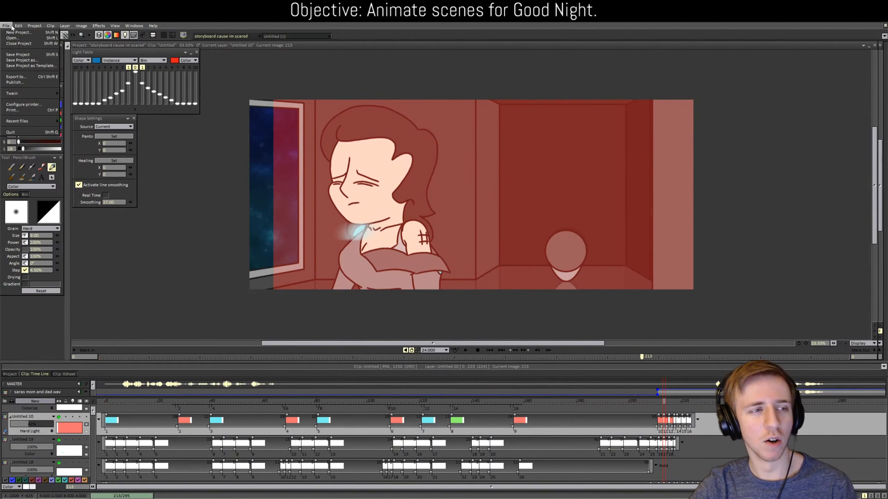
click(7, 26)
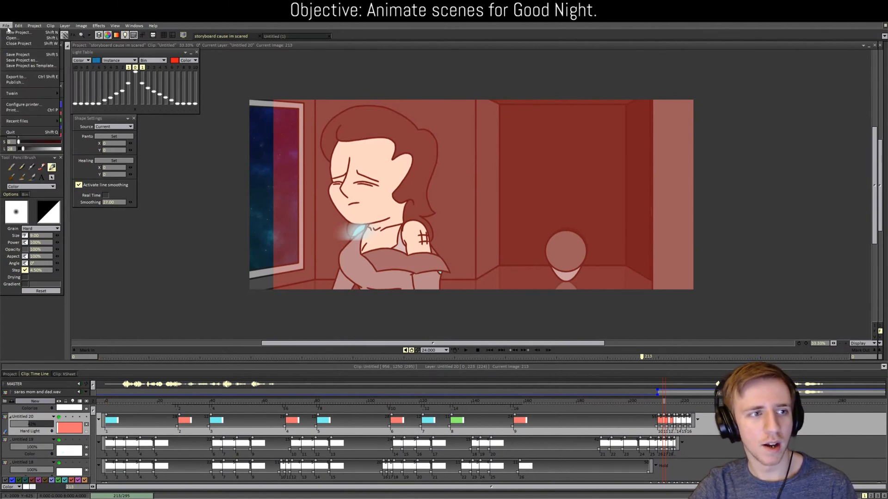
click(19, 27)
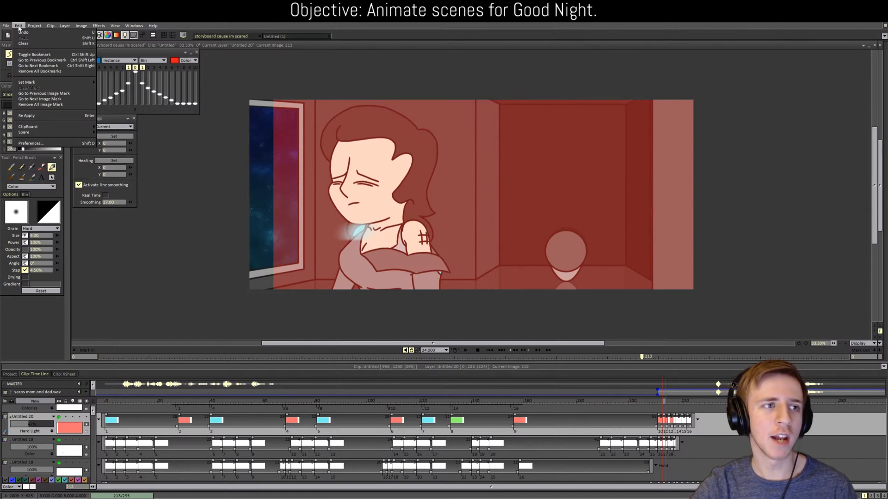
click(8, 26)
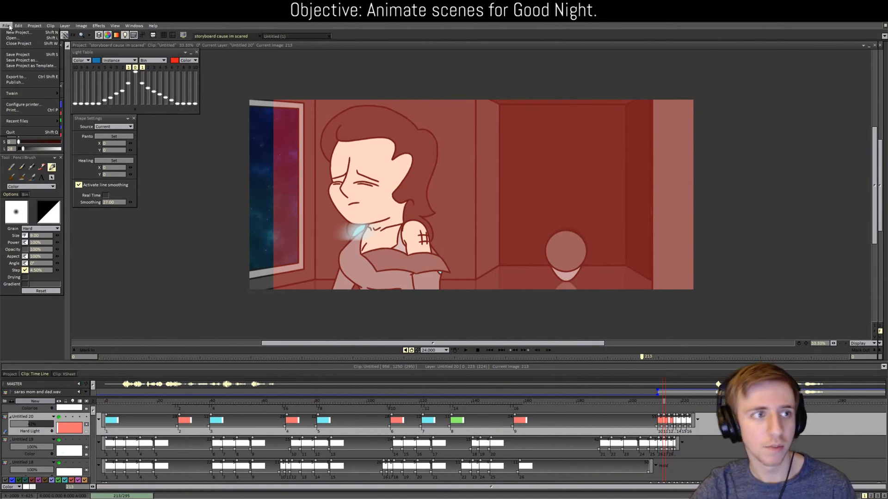
click(18, 26)
click(8, 27)
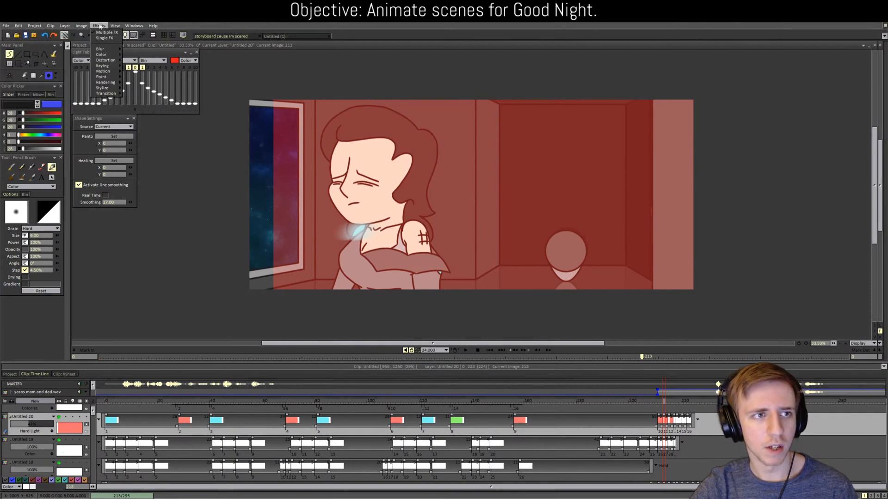
Step: Open the Directional Blur FX stack, turn off preview, and apply blurs of length 30 and 166
click(74, 35)
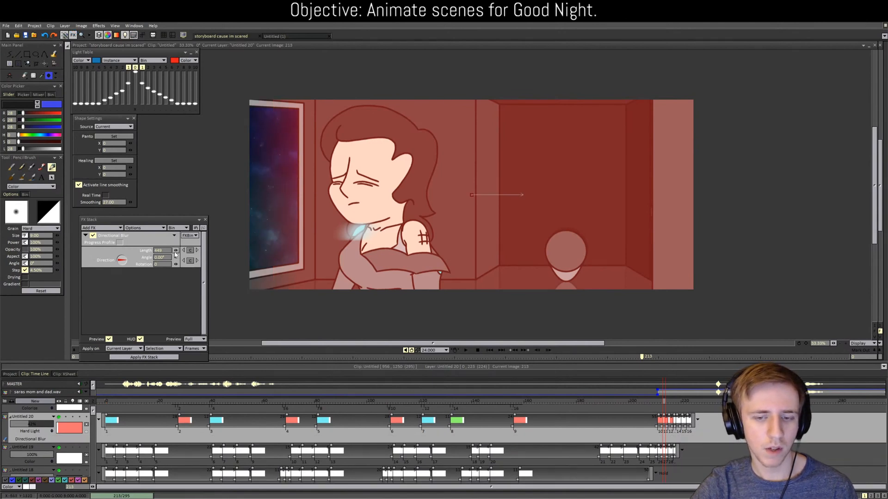
click(109, 339)
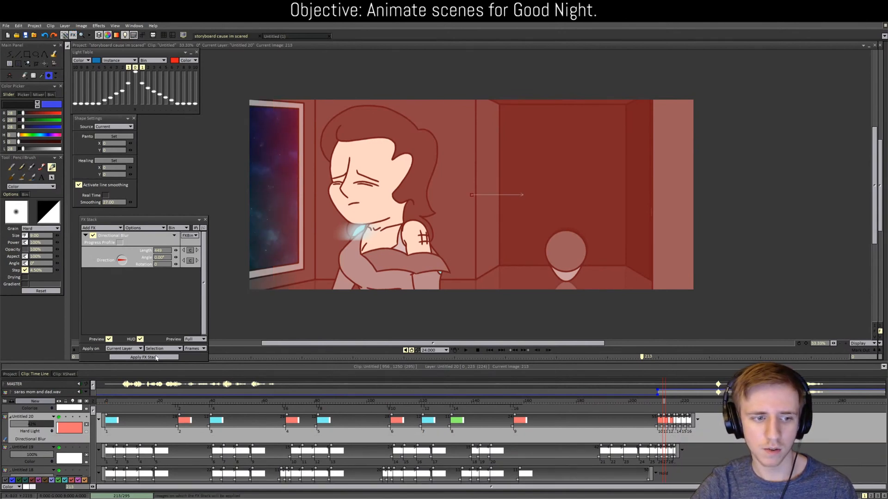
click(155, 357)
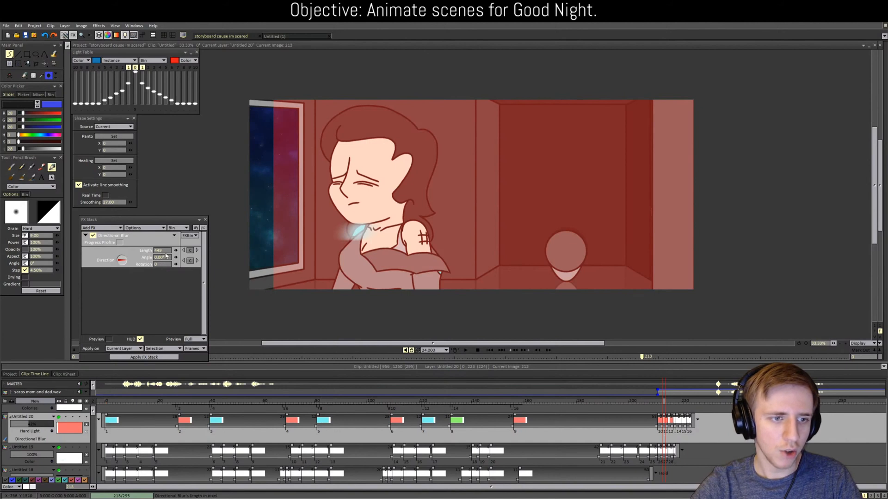
drag(176, 250, 138, 250)
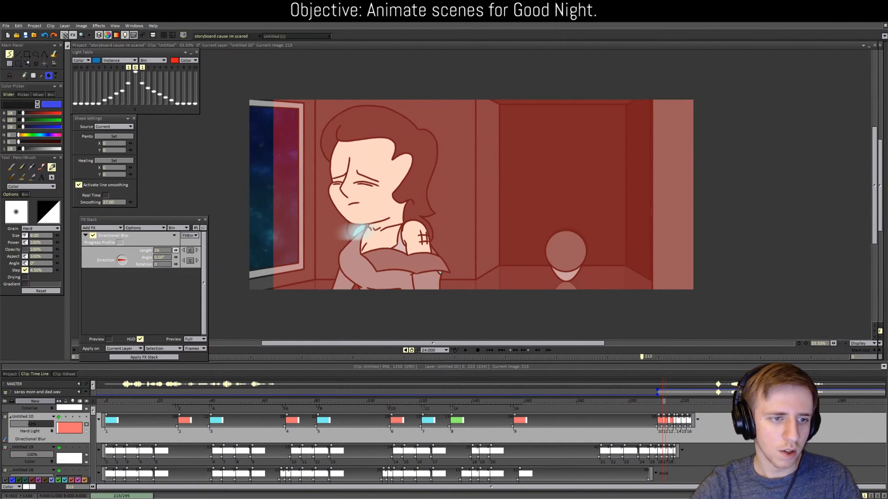
click(143, 357)
mouse_move(176, 250)
mouse_down()
mouse_move(162, 250)
mouse_move(191, 251)
mouse_up()
click(134, 358)
Step: Apply a longer directional blur to each following drawing, then close the stack and review frame 213
key(Right)
key(Right)
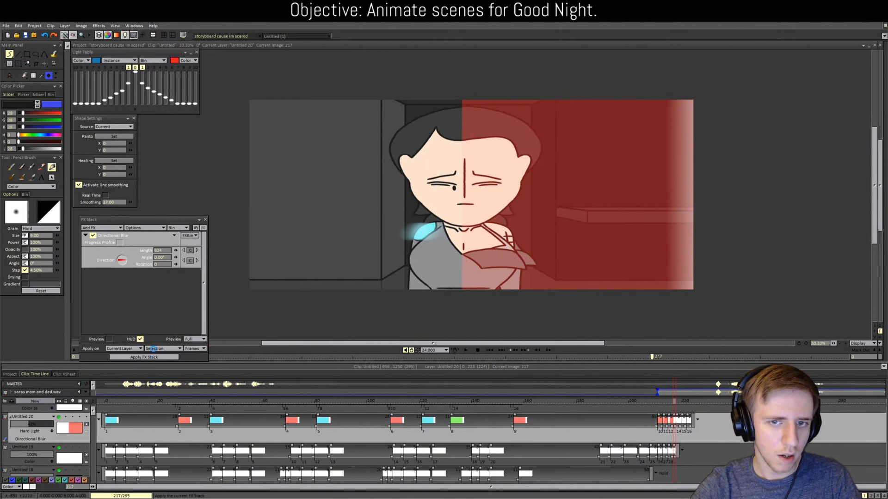
key(Right)
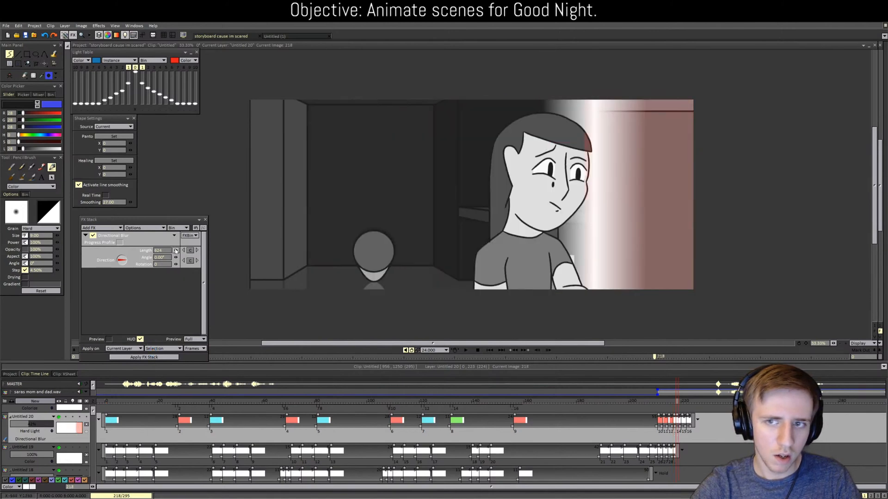
drag(176, 250, 195, 250)
click(159, 357)
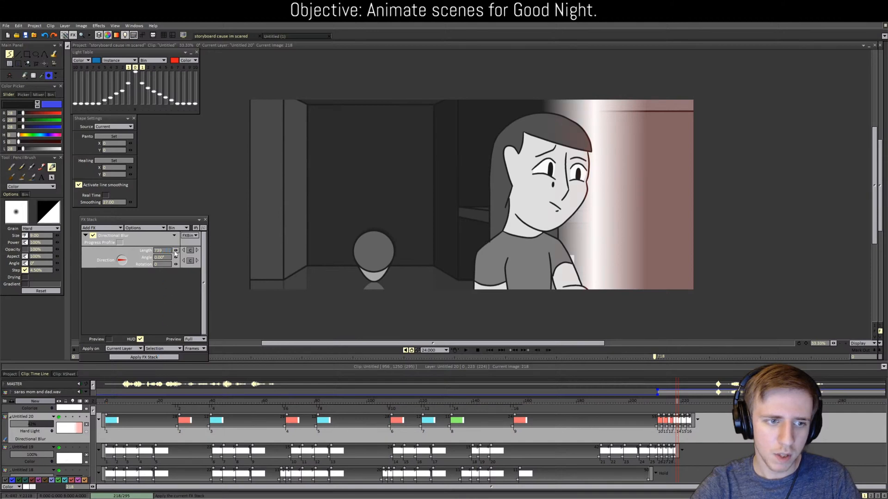
key(Right)
key(Right)
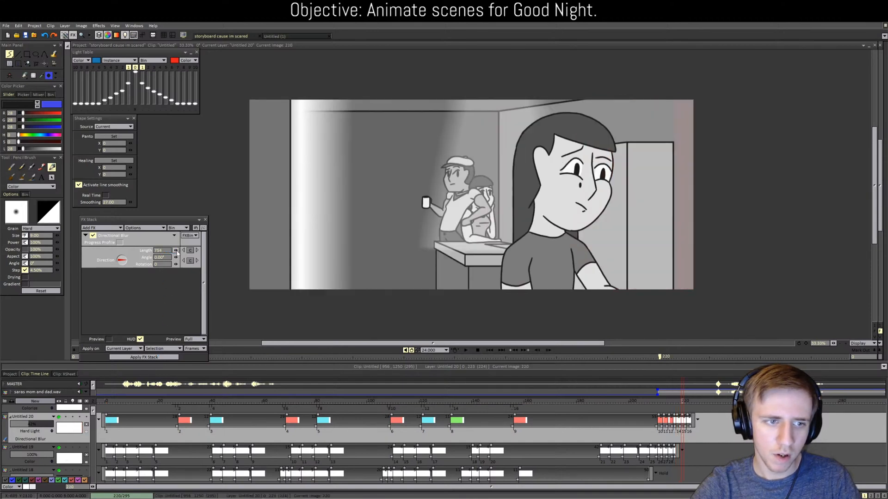
click(166, 358)
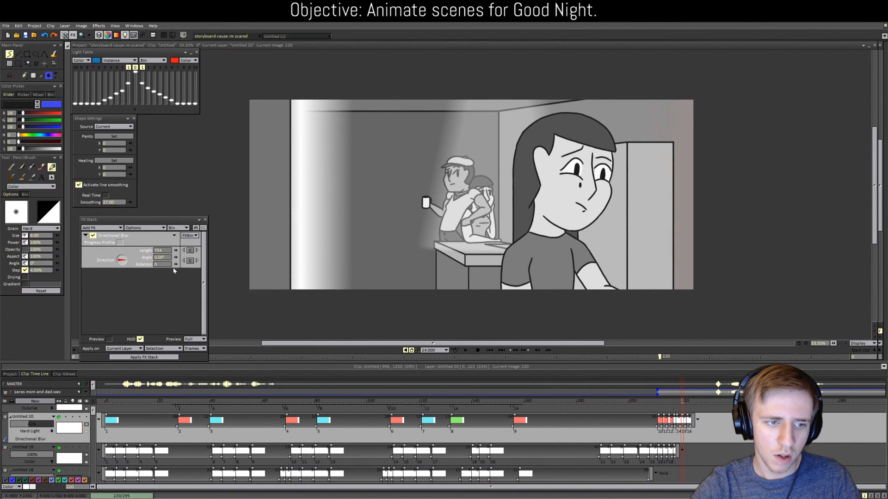
key(Right)
key(Right)
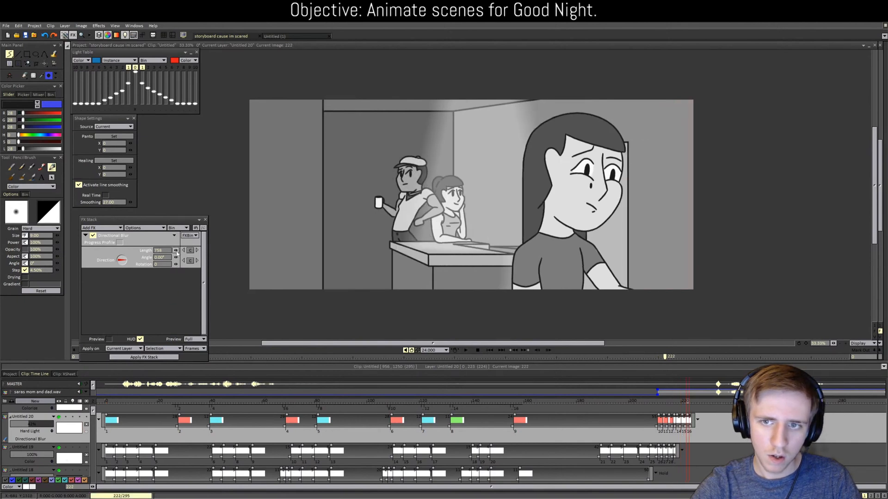
click(153, 357)
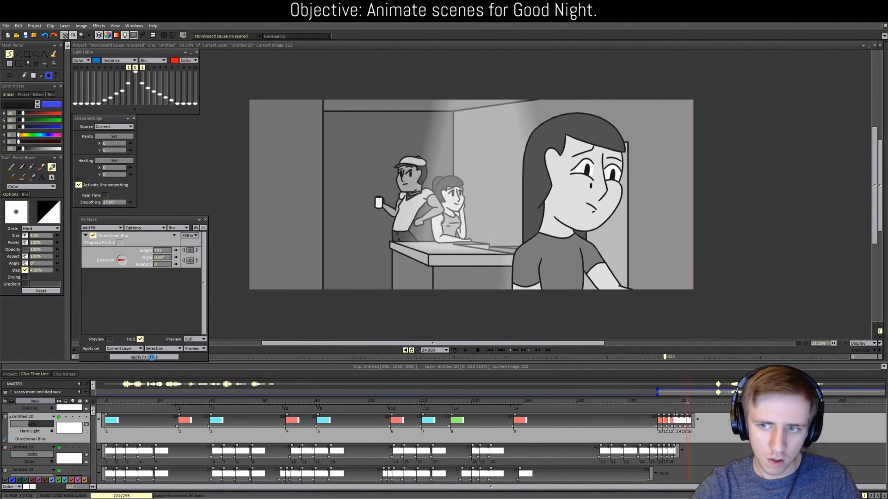
click(205, 220)
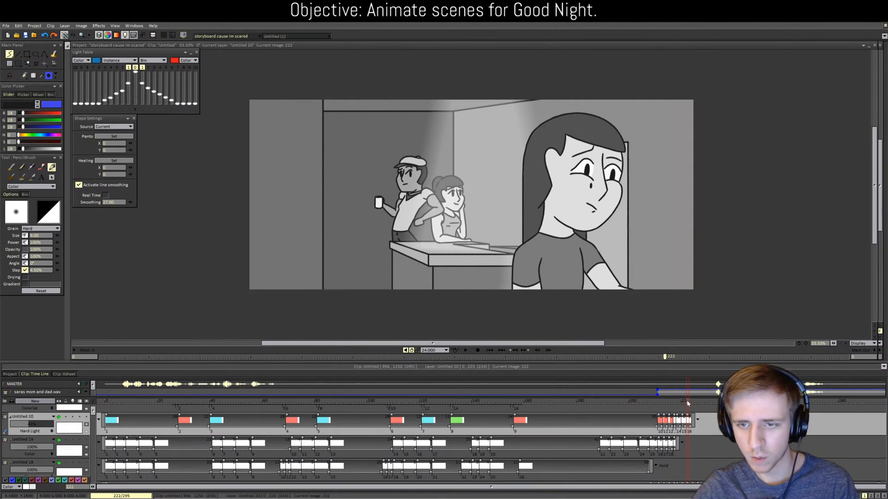
drag(687, 403, 660, 398)
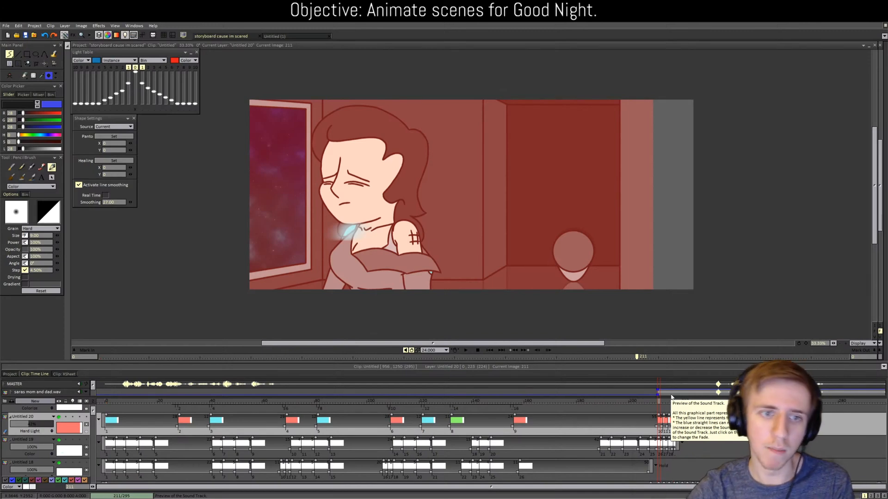
Step: From the project storyboard thumbnails, open the clip of the girl holding the clock phone
click(10, 374)
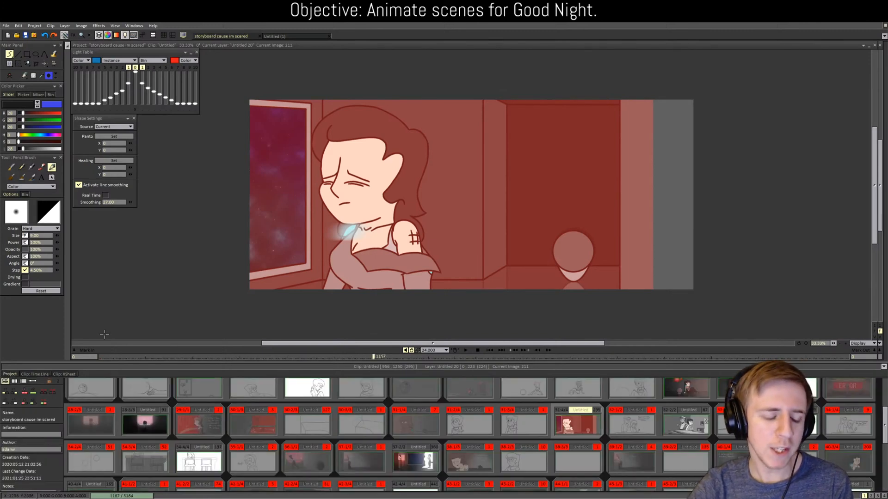
scroll(214, 420, up, 3)
scroll(214, 420, up, 1)
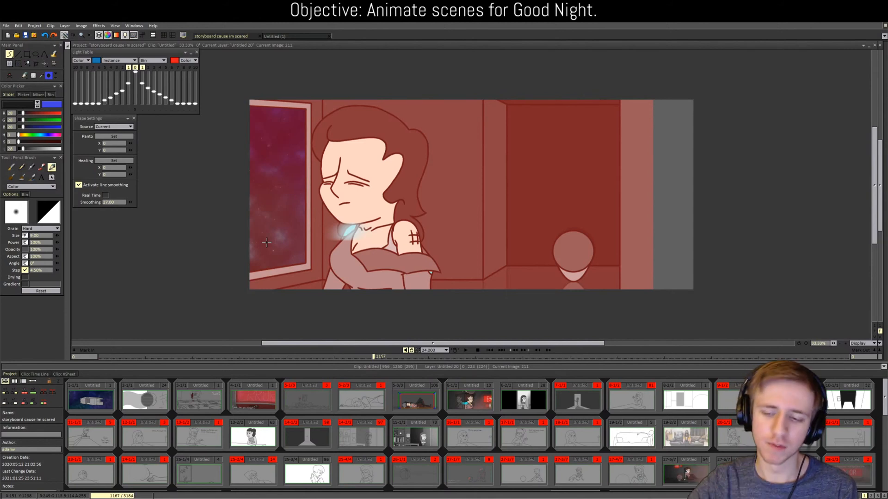
scroll(447, 449, down, 2)
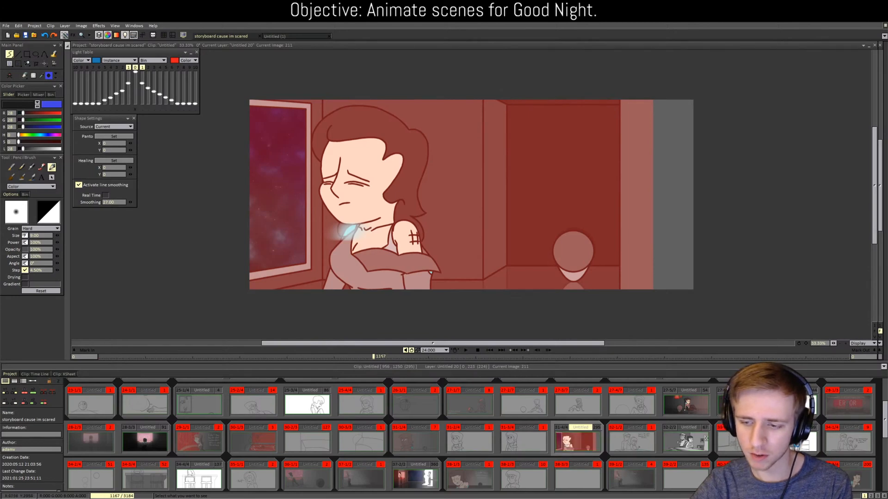
double_click(797, 441)
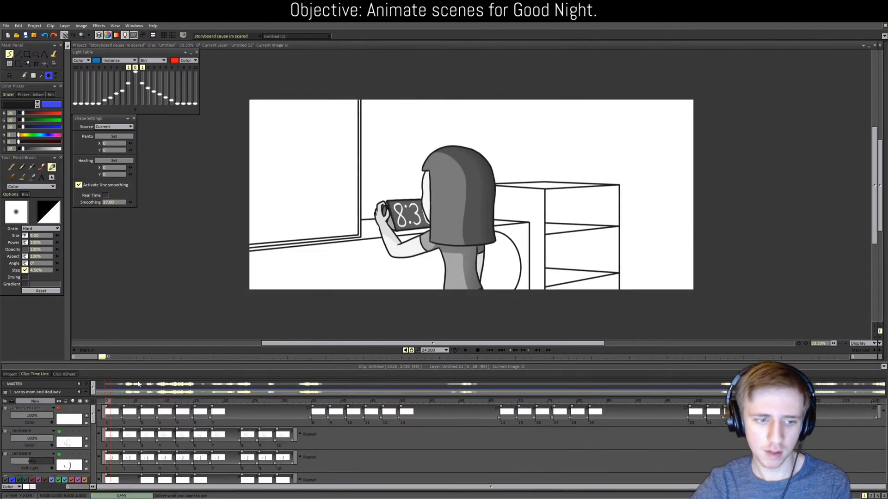
Step: On frame 2 of layer Untitled 5, draw a straight vertical line from the cabinet top to the frame top
click(122, 401)
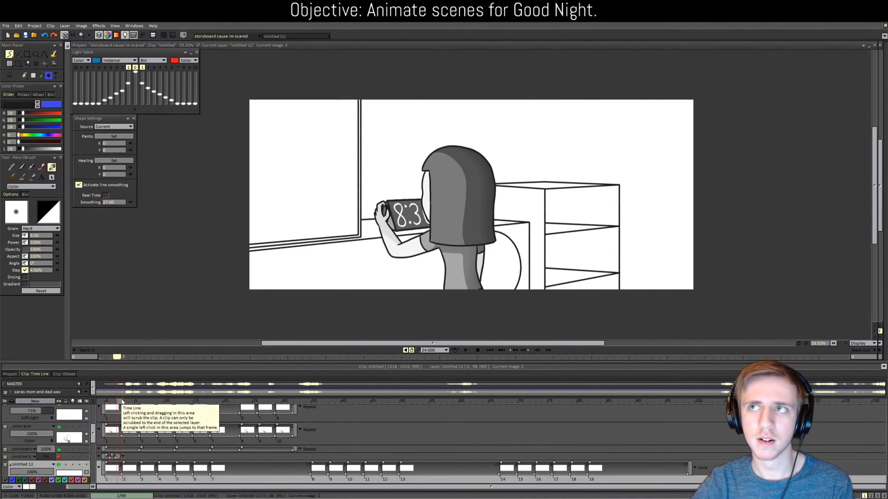
drag(93, 433, 93, 462)
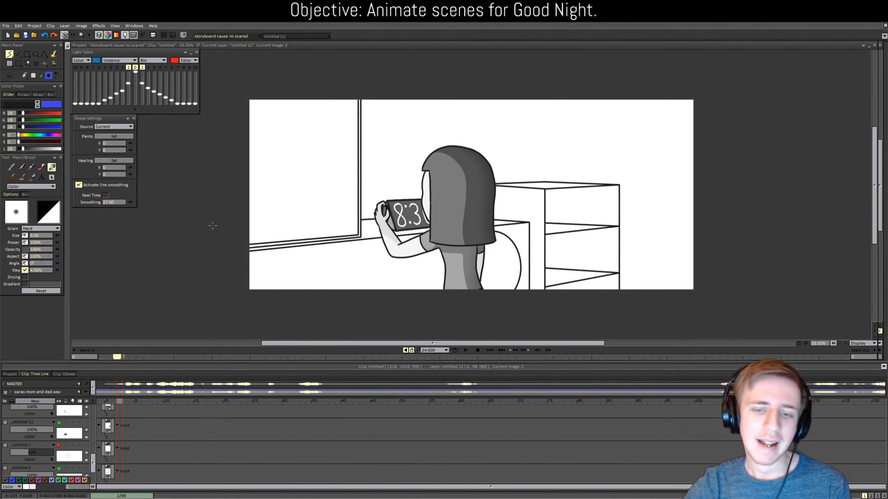
drag(94, 463, 93, 470)
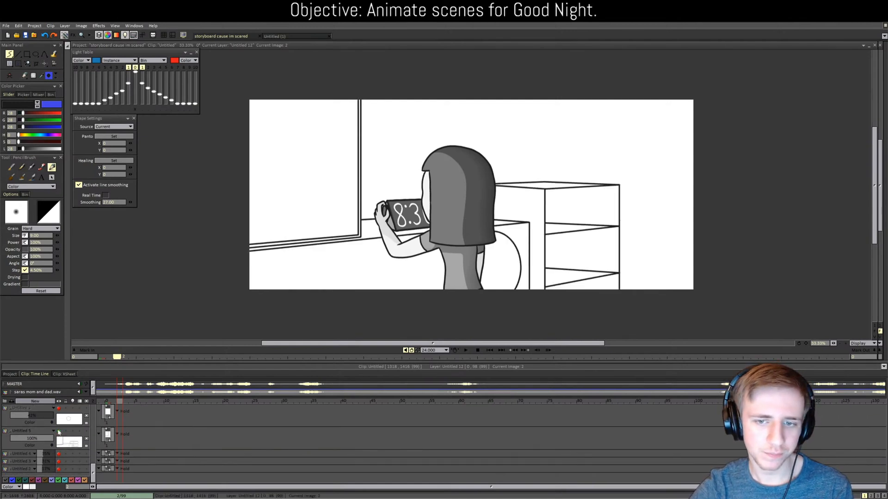
click(57, 433)
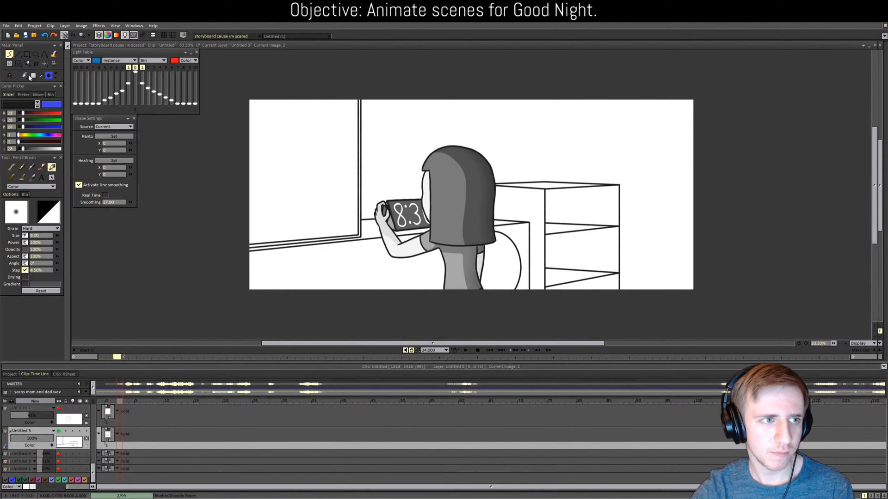
click(19, 55)
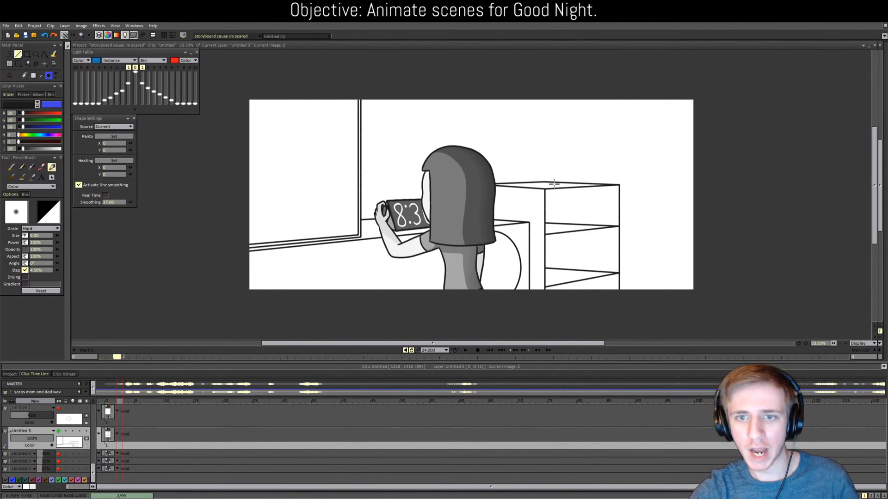
drag(546, 182, 564, 77)
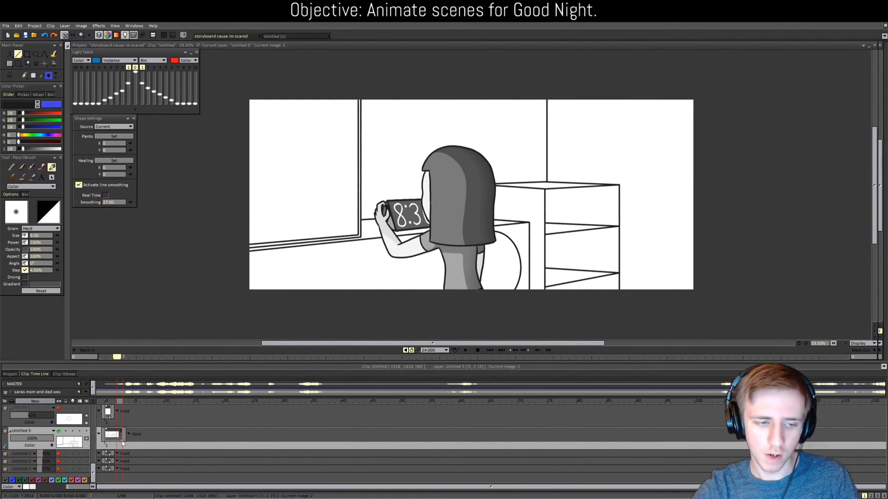
Step: Trim Untitled 5's timeline block from three frames down to a single frame
drag(122, 441, 110, 441)
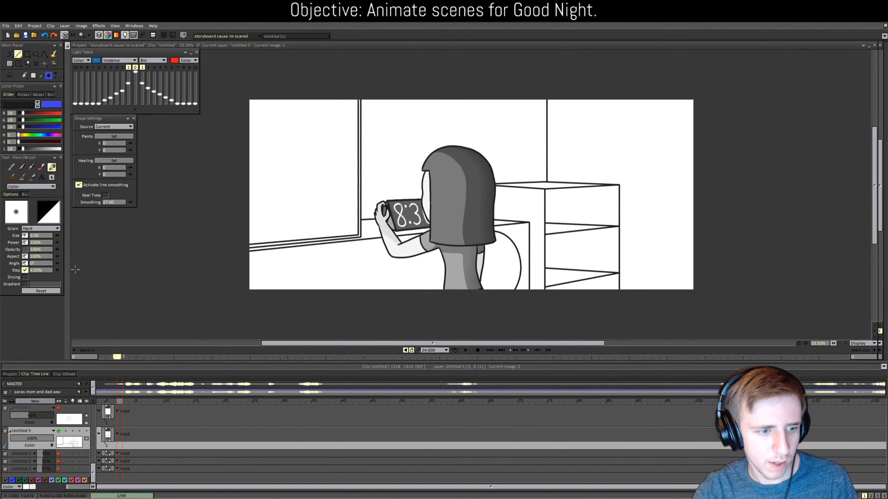
Step: On the first frame, add a new layer Untitled 13 and set up white fill painting
click(108, 445)
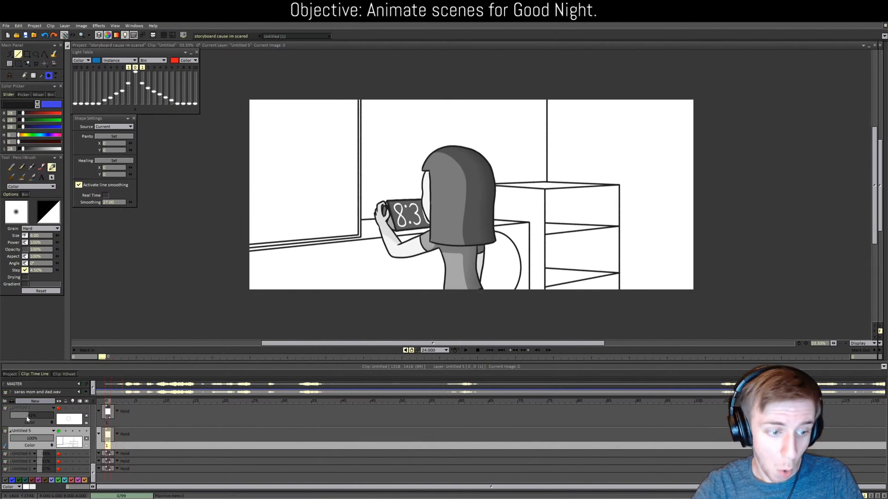
click(33, 402)
click(414, 298)
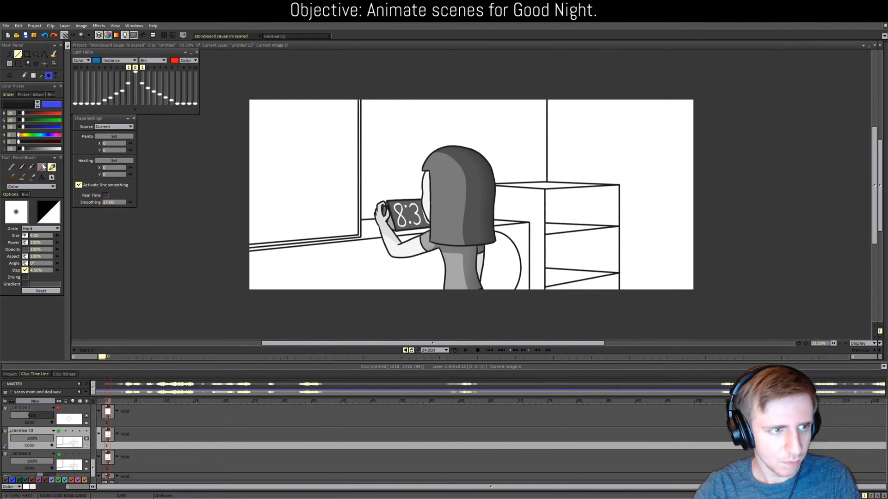
click(60, 149)
click(55, 54)
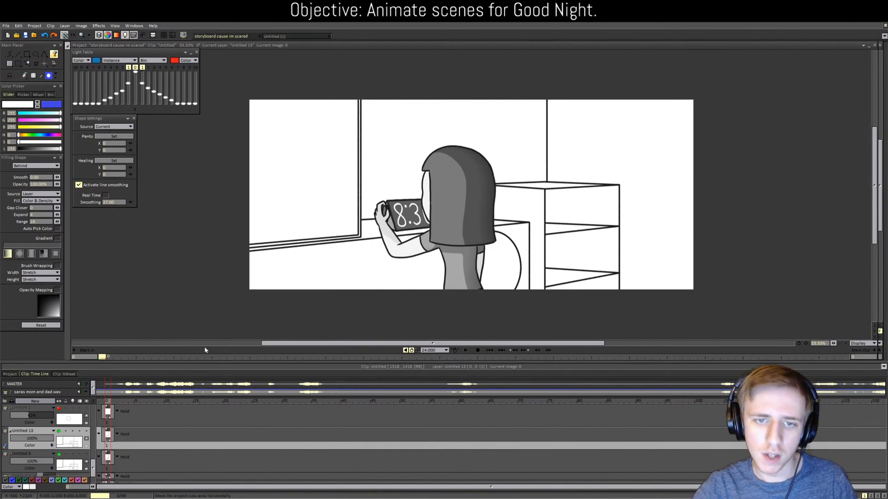
Step: Sample the mid grey from the TV speaker in living-room clip 52-2/2
click(9, 374)
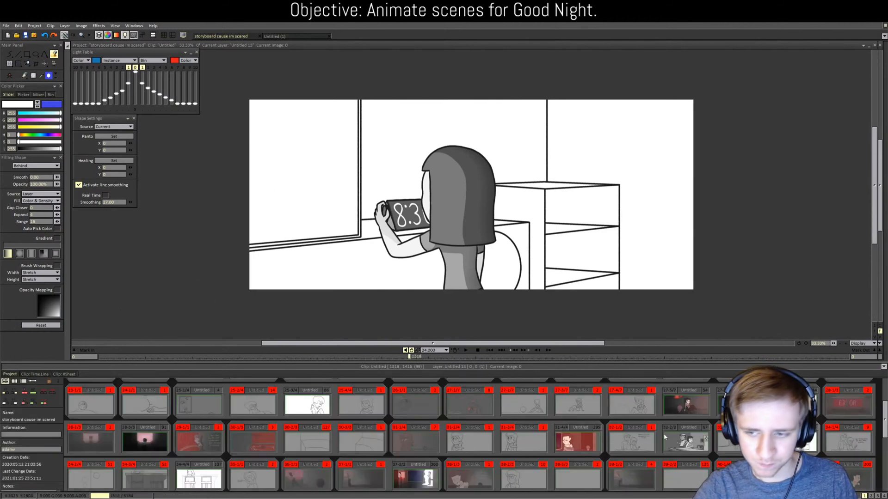
scroll(675, 448, up, 1)
scroll(674, 447, down, 5)
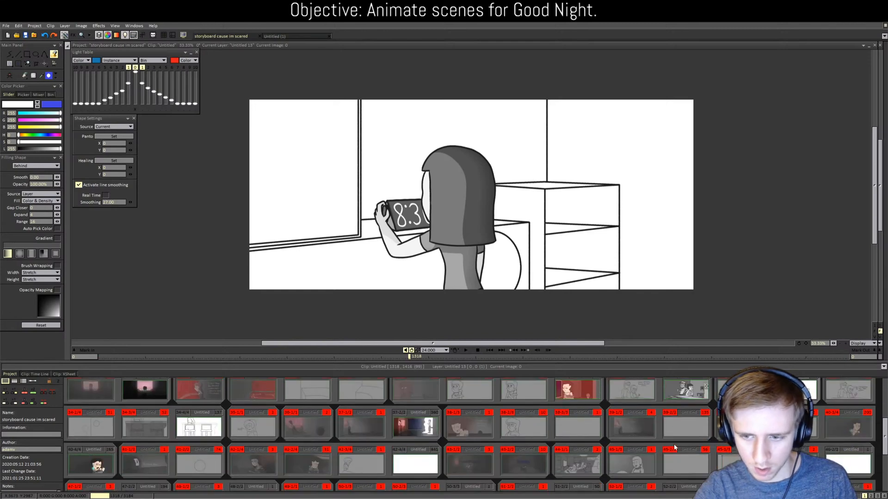
scroll(564, 441, down, 1)
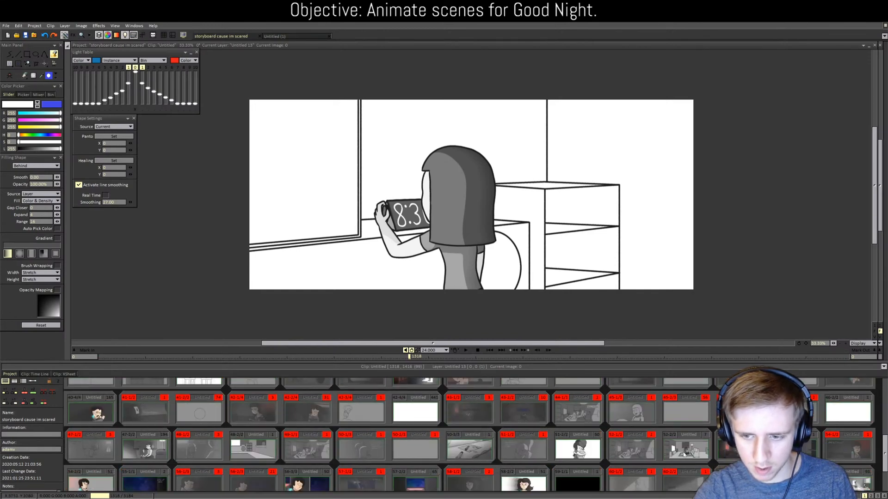
click(686, 447)
click(41, 76)
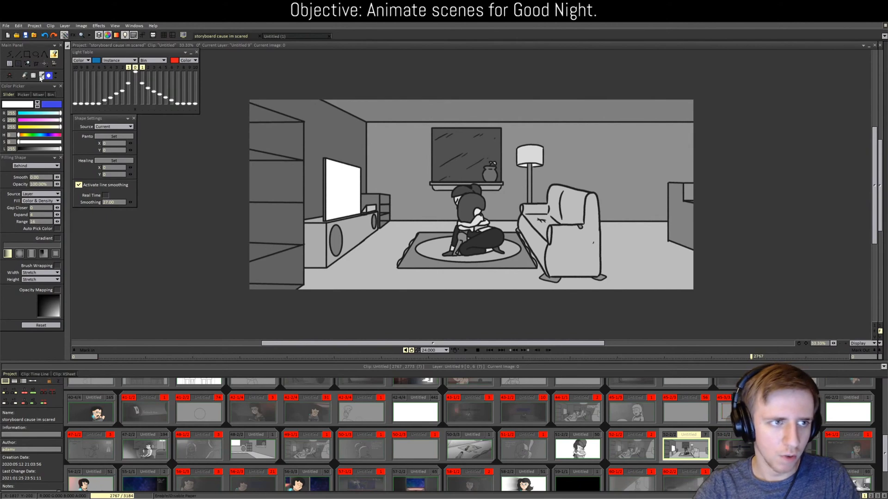
click(337, 246)
Step: Fill the round shape behind the girl in the clock-phone clip with that grey
scroll(599, 396, up, 3)
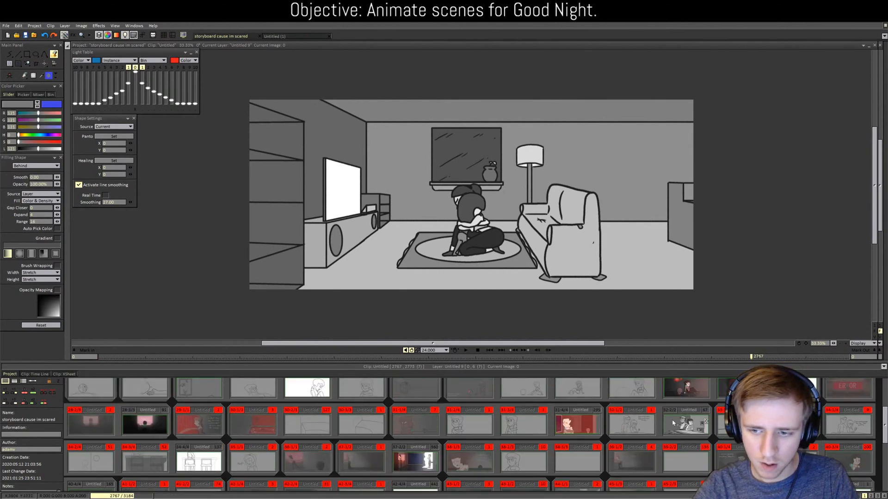
scroll(463, 434, down, 1)
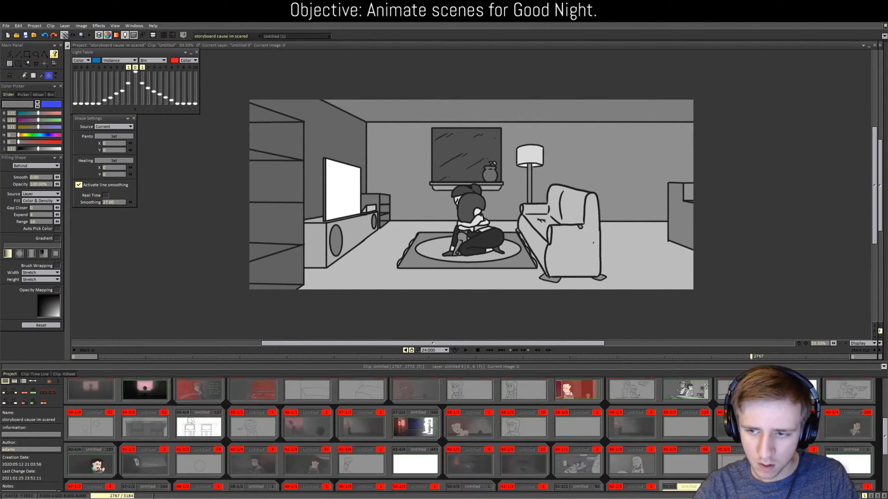
double_click(794, 391)
click(493, 279)
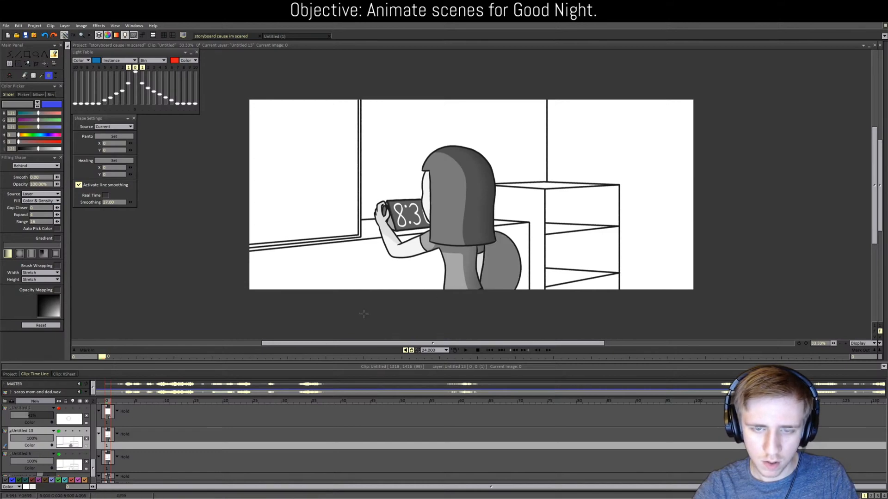
Step: Fill the counter beneath the window light grey, then return to the clip storyboard
click(10, 374)
scroll(673, 476, down, 2)
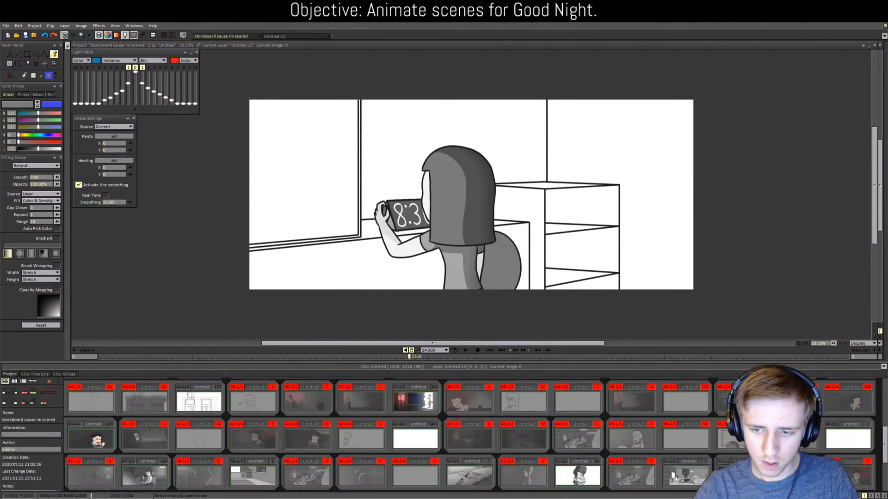
click(674, 478)
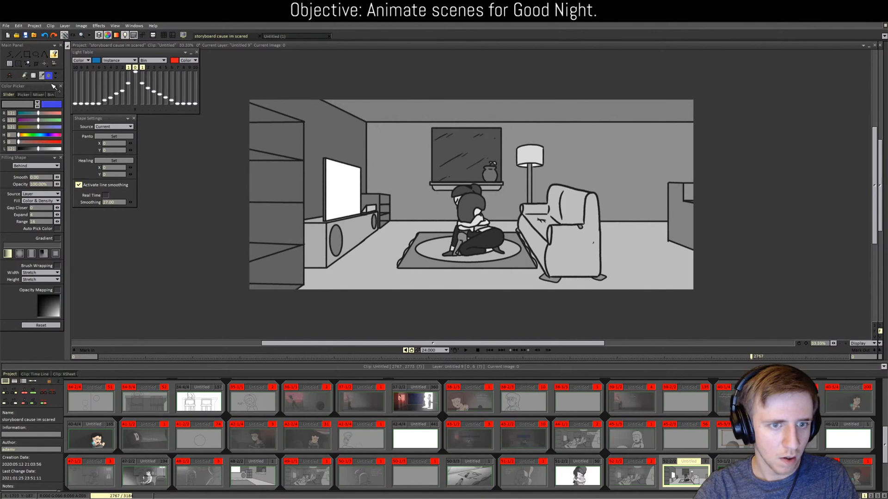
scroll(716, 451, up, 2)
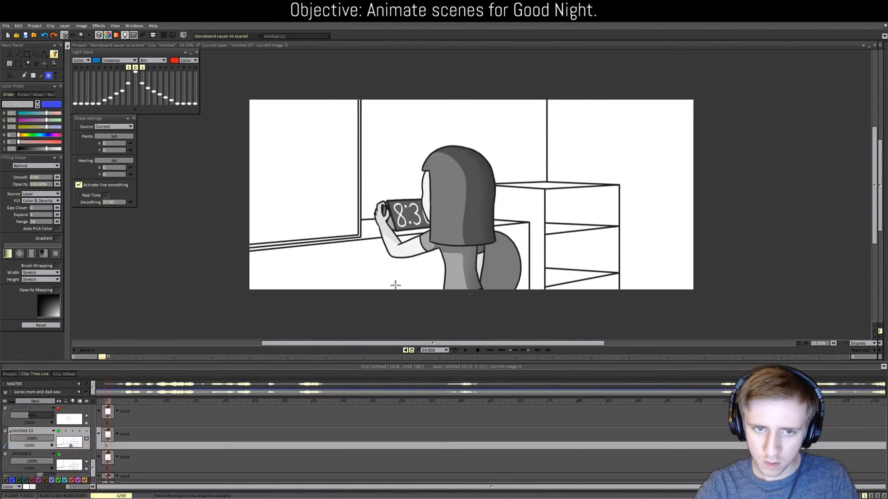
click(370, 252)
click(365, 232)
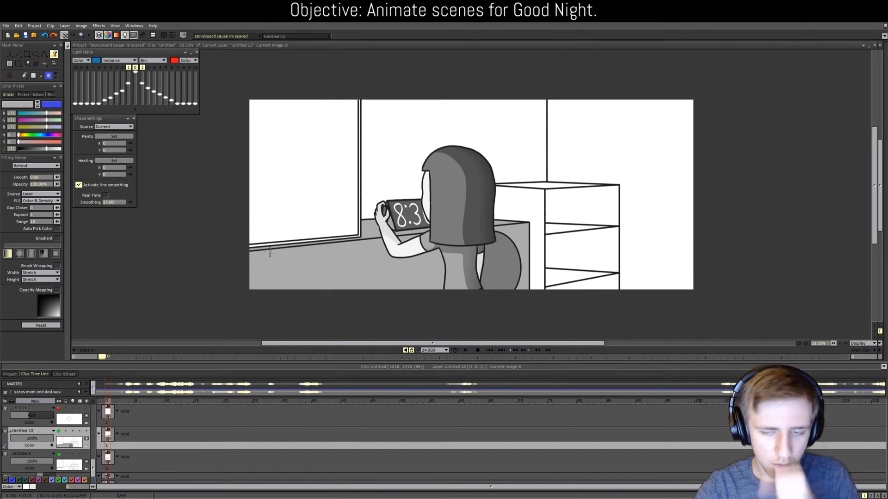
click(10, 374)
scroll(741, 459, down, 1)
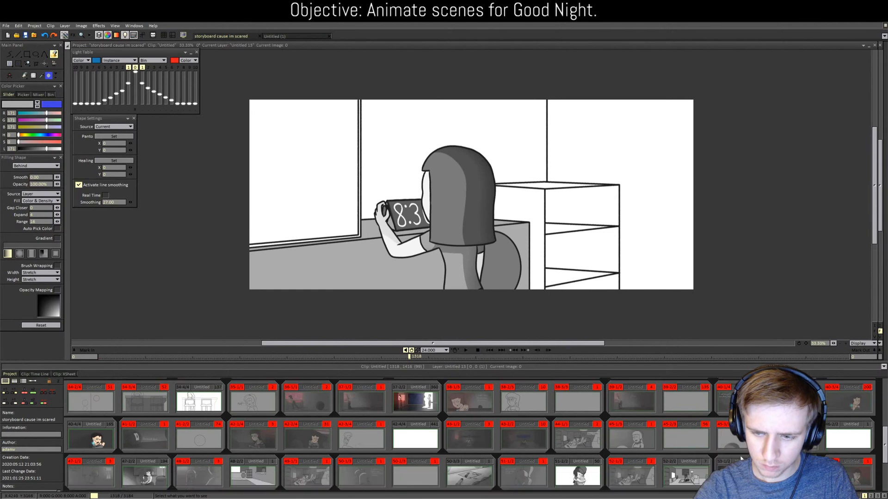
Step: In the living-room clip, sample the mid grey of the wall
double_click(686, 482)
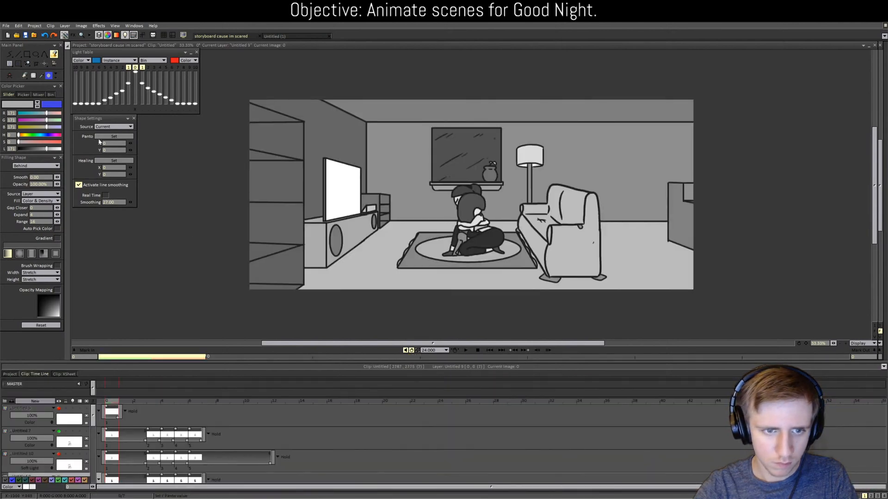
click(42, 75)
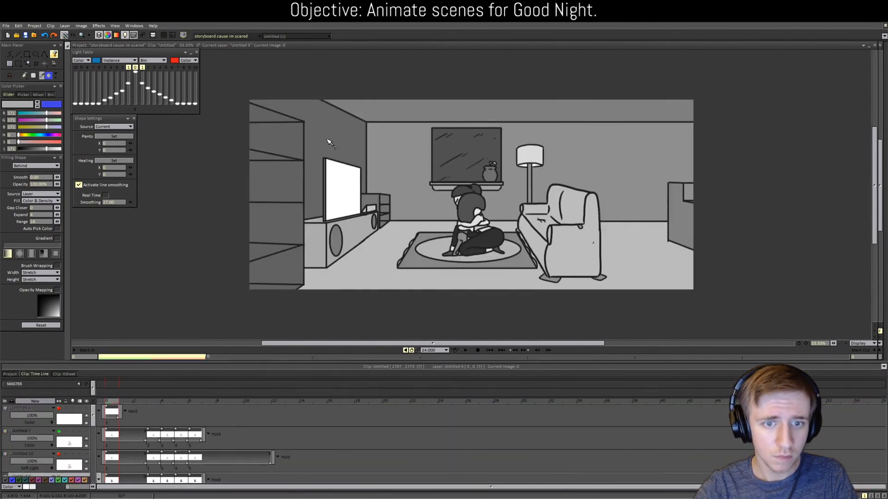
ctrl+click(326, 165)
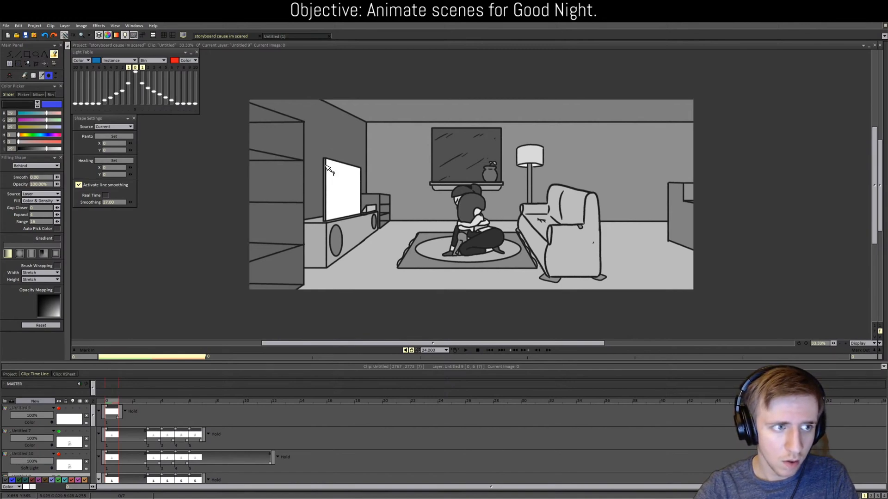
scroll(300, 174, up, 4)
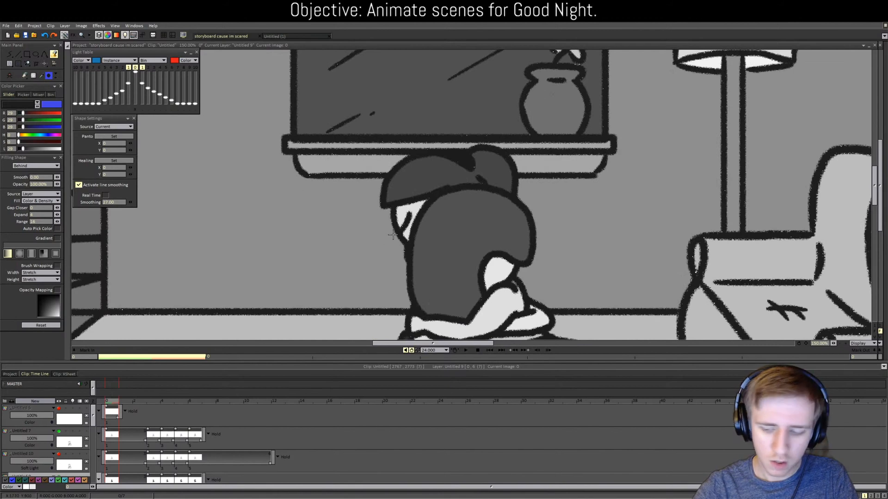
key(Left)
key(Left)
key(Left)
key(Left)
key(Left)
key(Left)
key(Left)
key(Left)
key(Left)
key(Left)
key(Left)
key(Left)
key(Left)
key(Left)
key(Left)
key(Left)
key(Left)
key(Left)
key(Left)
key(Left)
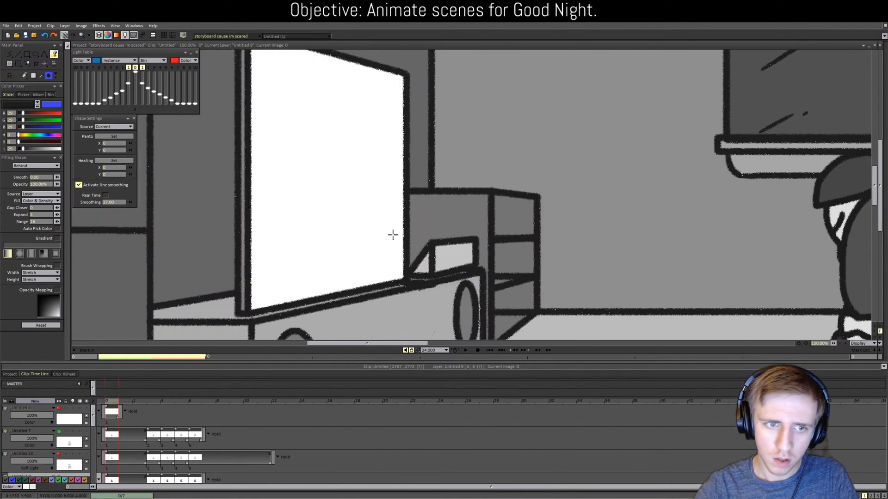
key(Left)
key(Left)
key(Left)
key(Left)
key(Left)
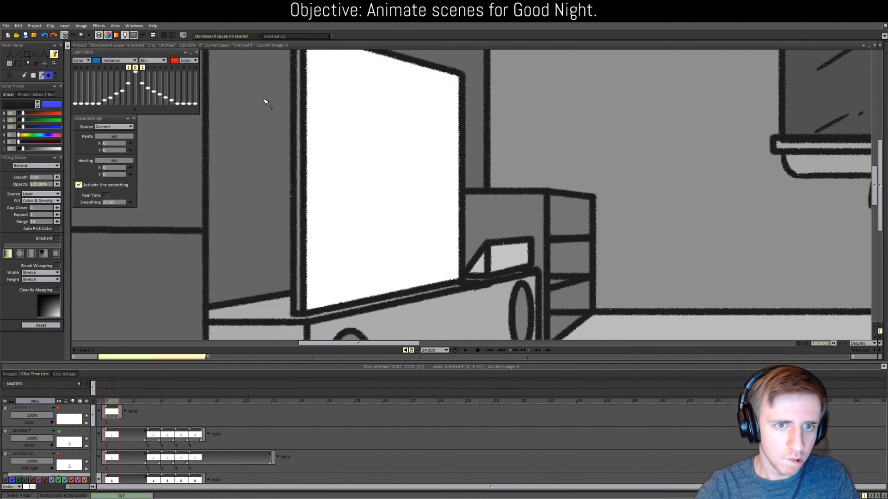
click(300, 97)
scroll(303, 185, down, 3)
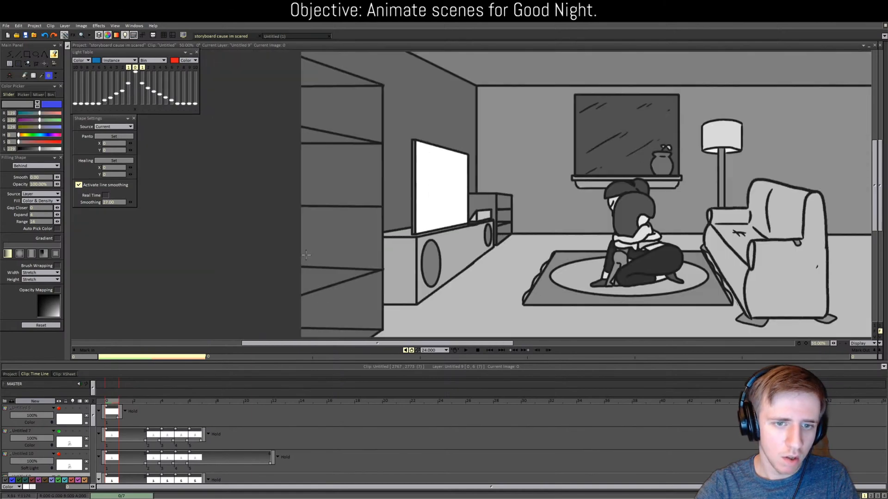
Step: Fill an area of the alarm-clock scene with the sampled grey
click(15, 375)
scroll(700, 413, up, 1)
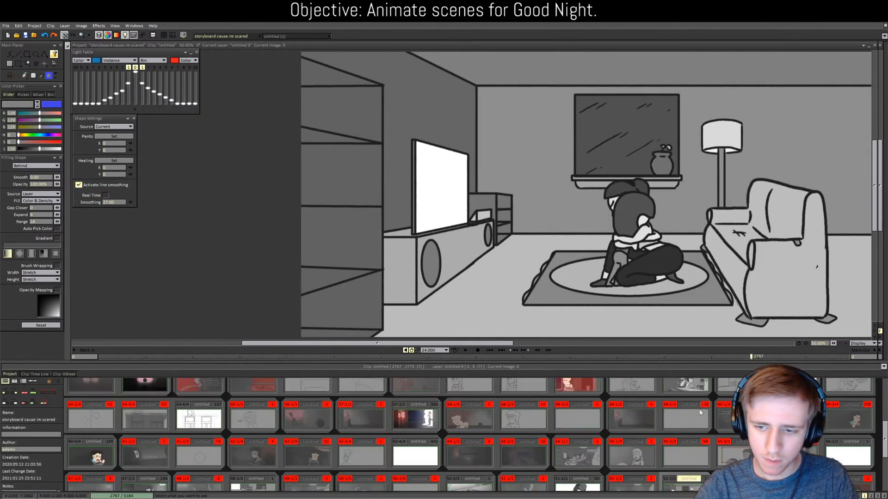
click(785, 386)
click(465, 212)
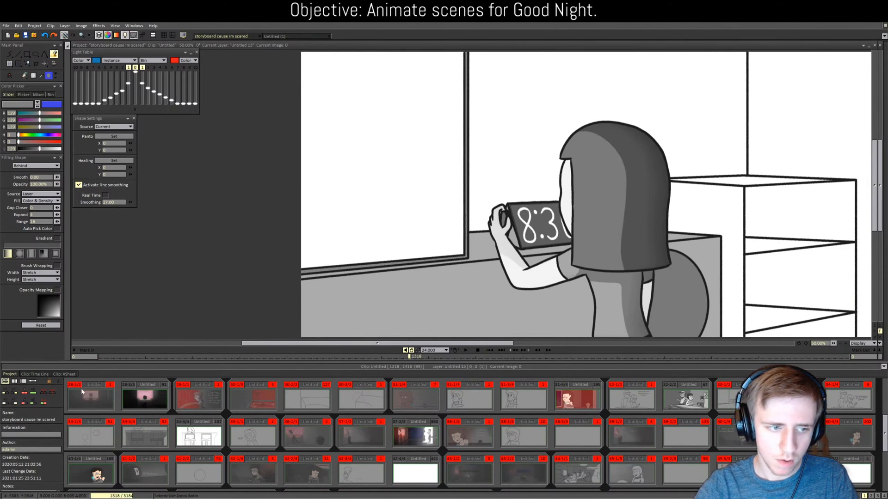
scroll(685, 462, down, 1)
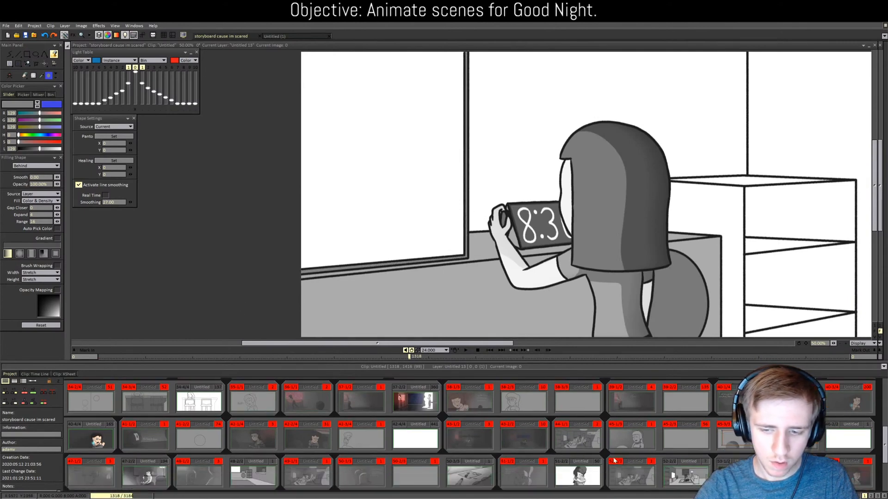
Step: Resample the living-room wall grey and fill the back wall behind the girl
click(685, 473)
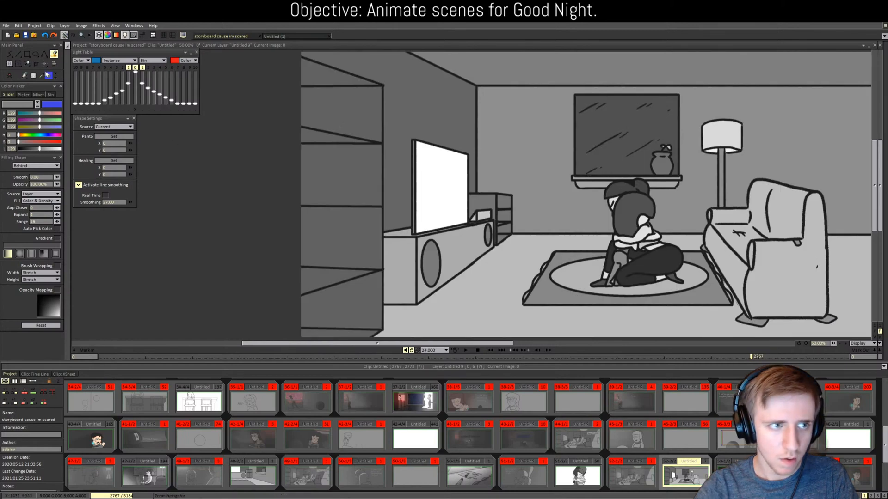
click(455, 115)
scroll(739, 416, up, 1)
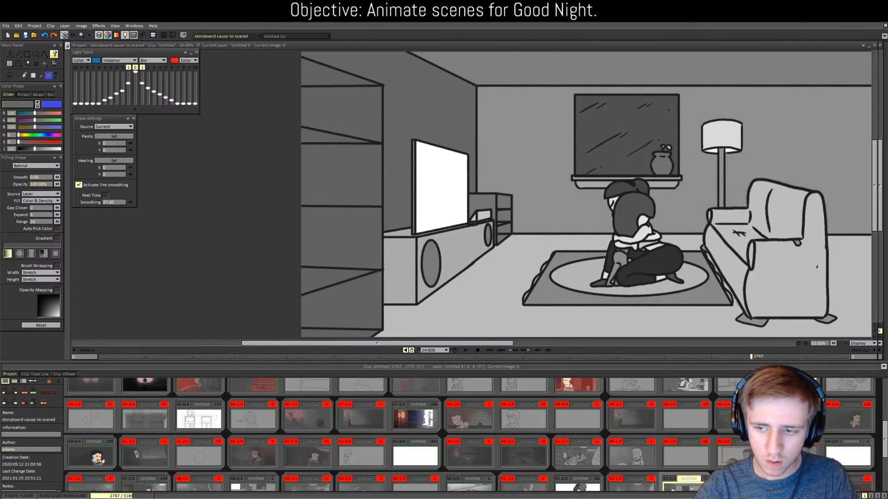
click(794, 386)
click(534, 156)
scroll(556, 219, down, 2)
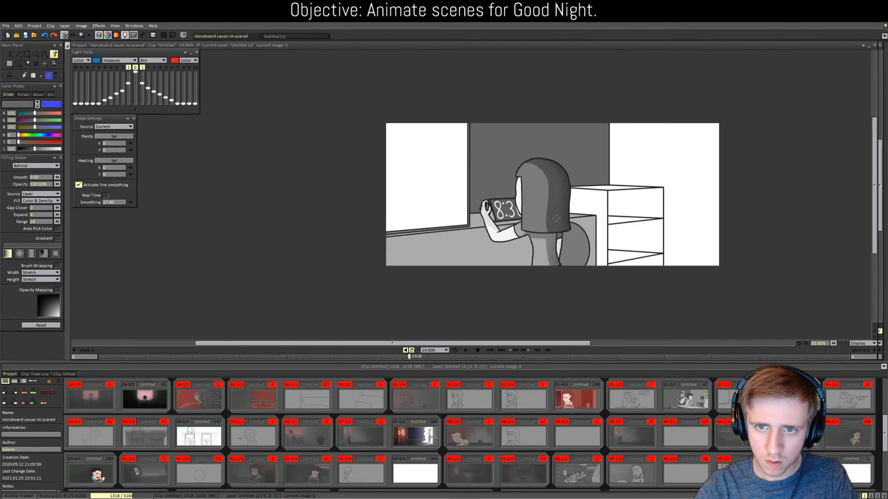
scroll(556, 219, up, 1)
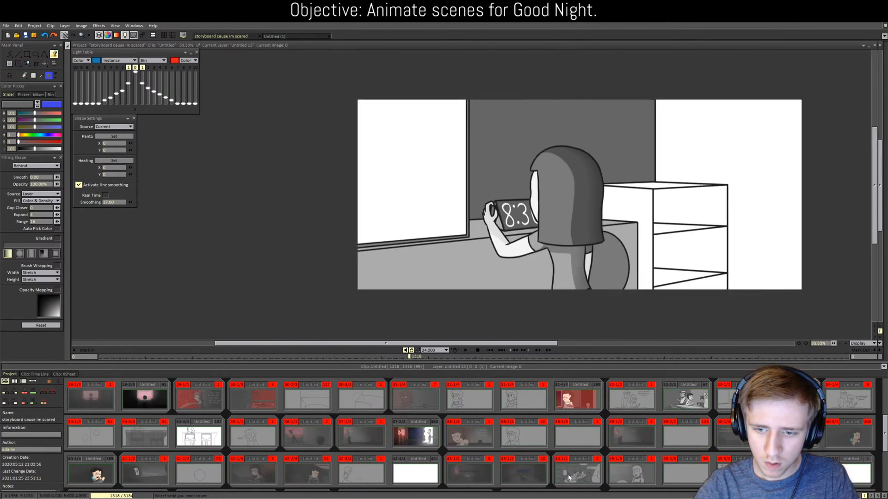
scroll(563, 460, down, 1)
Step: Refill the back wall with a lighter grey sampled from the living-room wall
click(686, 474)
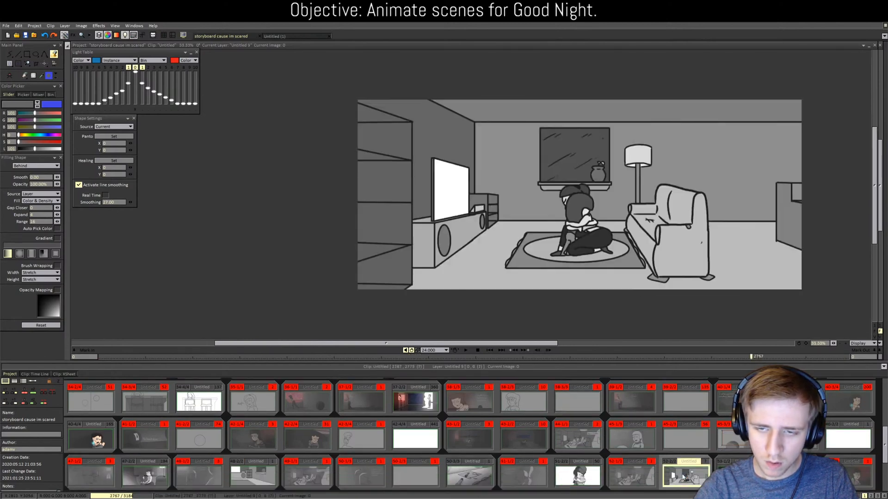
ctrl+click(520, 174)
scroll(469, 434, up, 2)
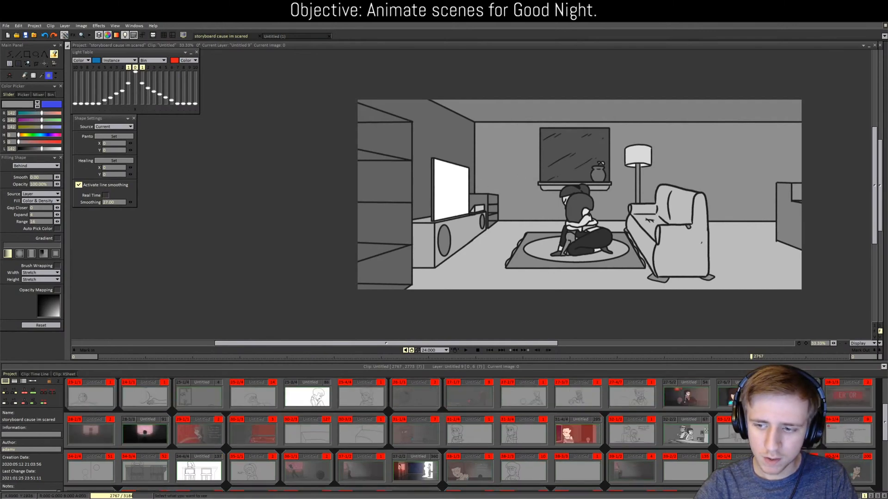
click(794, 433)
click(739, 160)
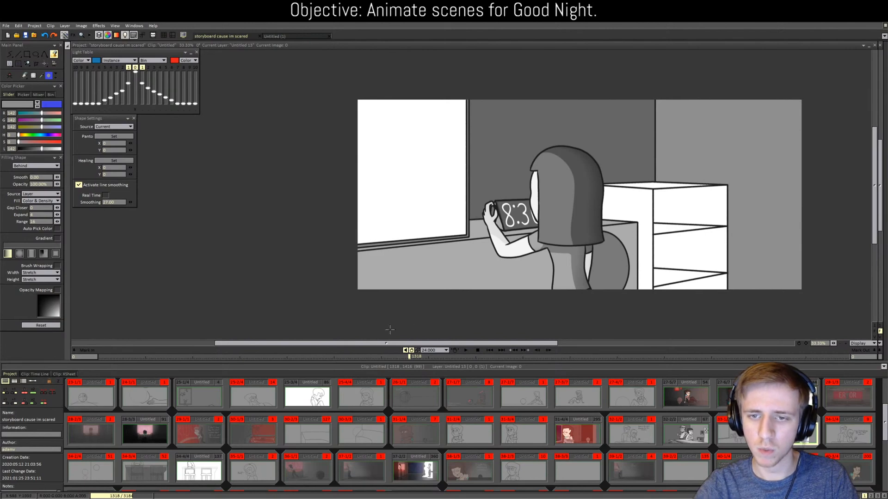
scroll(319, 437, up, 2)
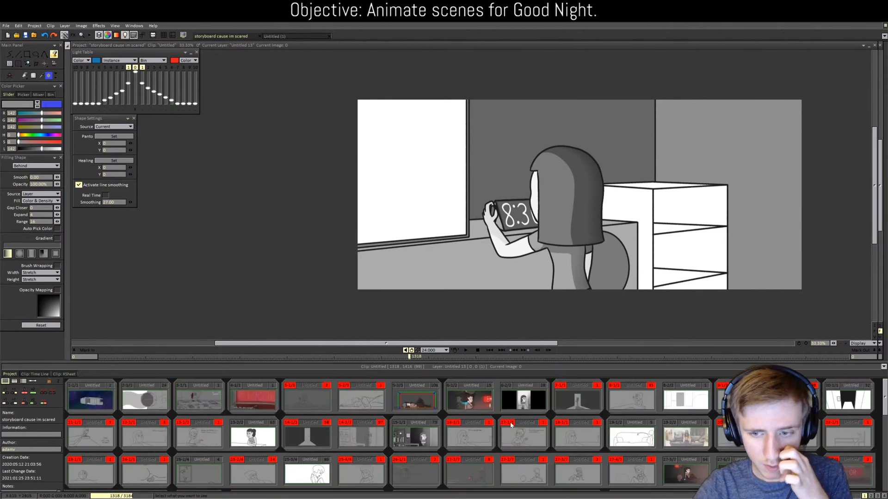
Step: View the girl-by-the-doorway and girl-in-bed clips, then show the scrolled thumbnail grid
click(409, 445)
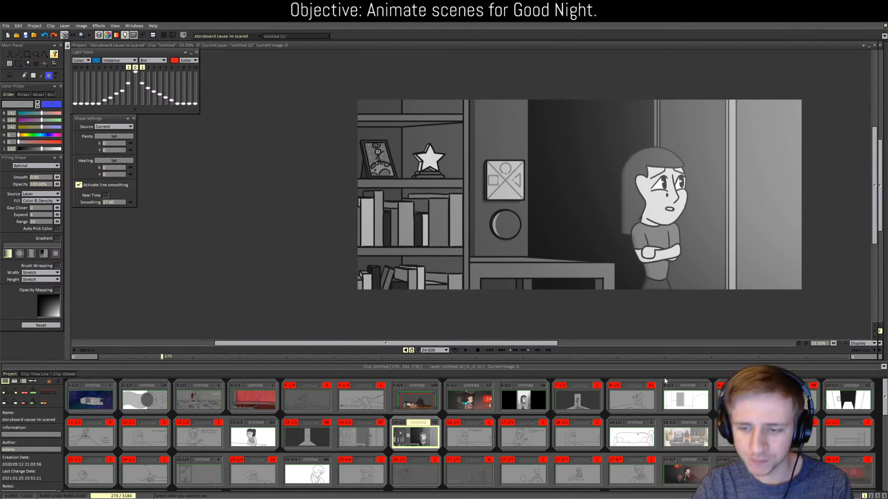
scroll(660, 434, down, 1)
scroll(660, 434, down, 4)
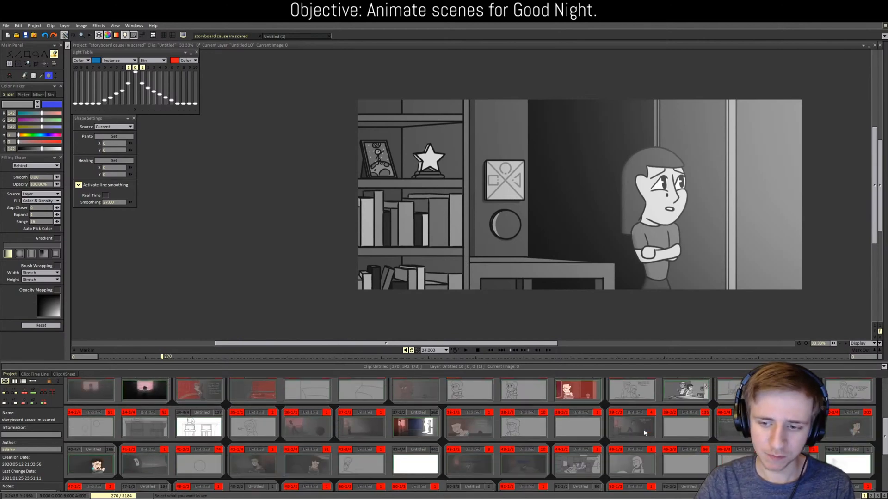
scroll(644, 433, down, 1)
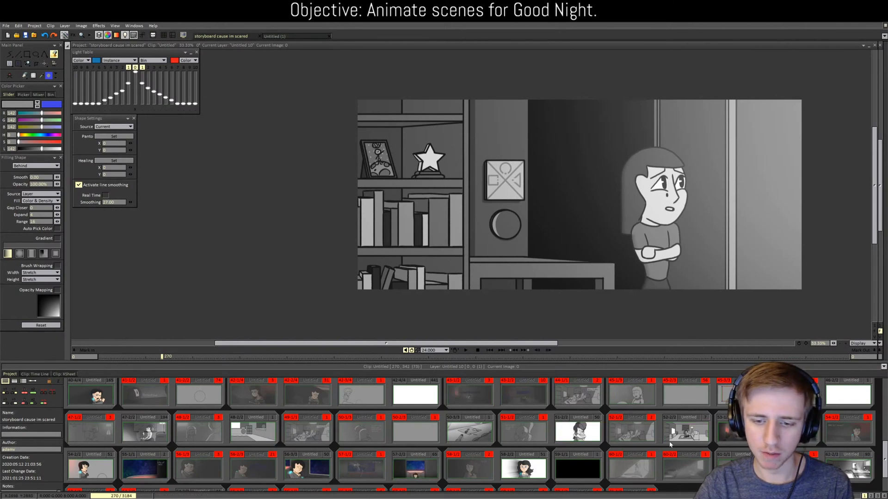
scroll(703, 466, down, 2)
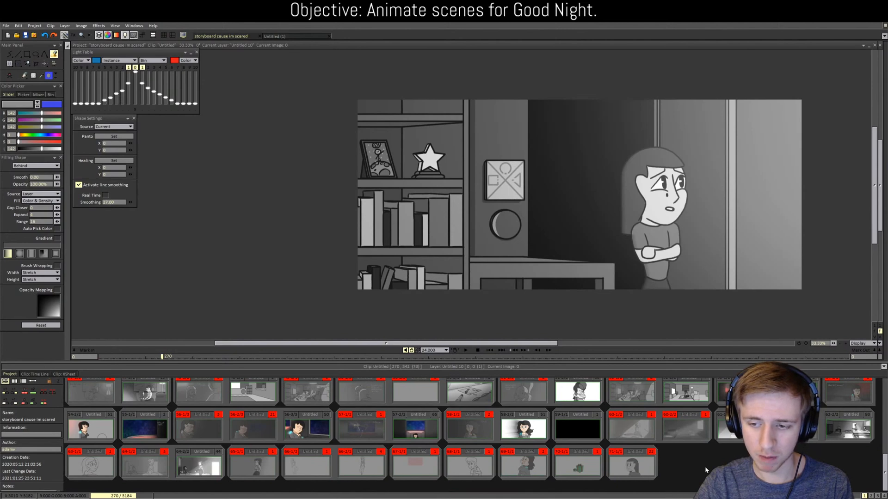
scroll(704, 467, up, 2)
double_click(733, 477)
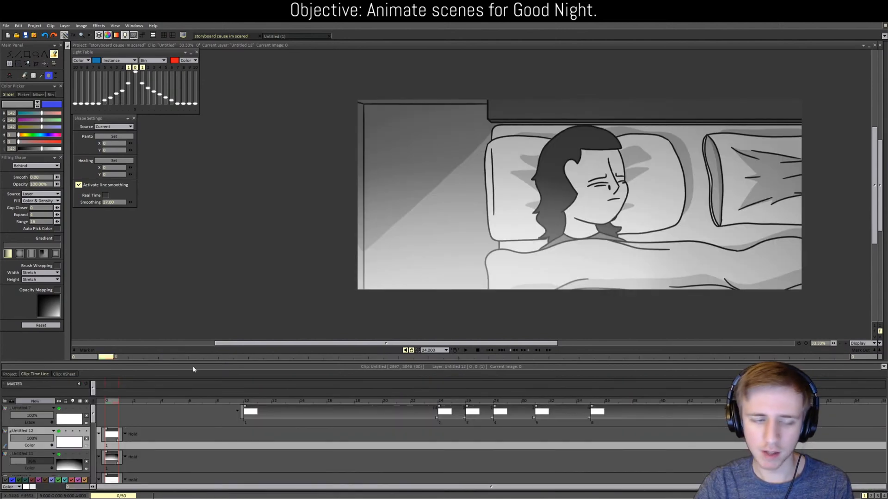
click(7, 375)
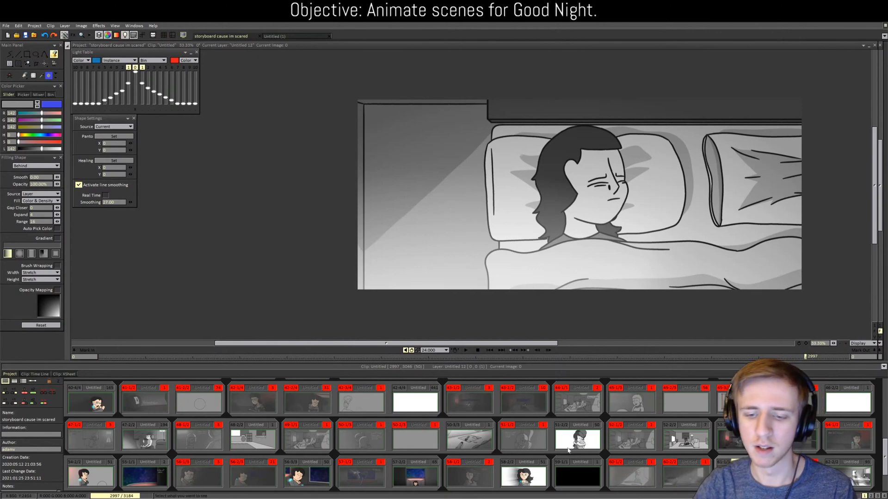
scroll(651, 432, up, 3)
scroll(651, 432, down, 1)
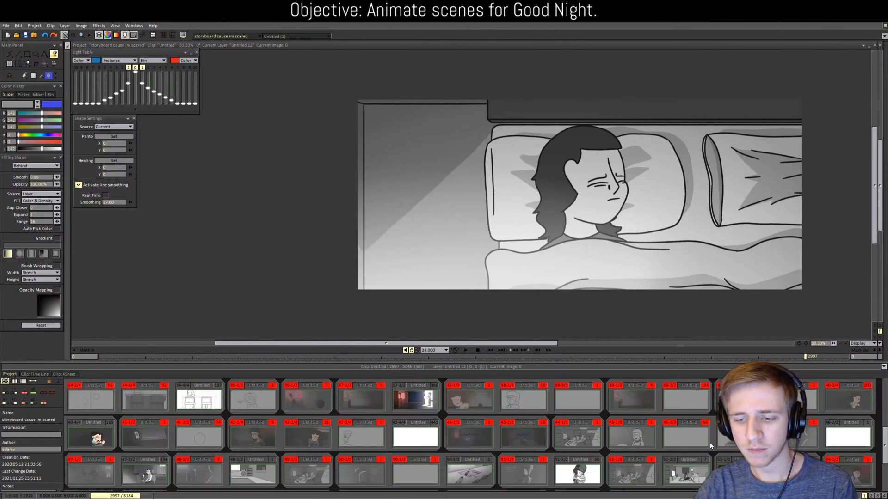
scroll(680, 409, down, 2)
Step: Sample a mid grey from living-room clip 52-2/2
double_click(680, 409)
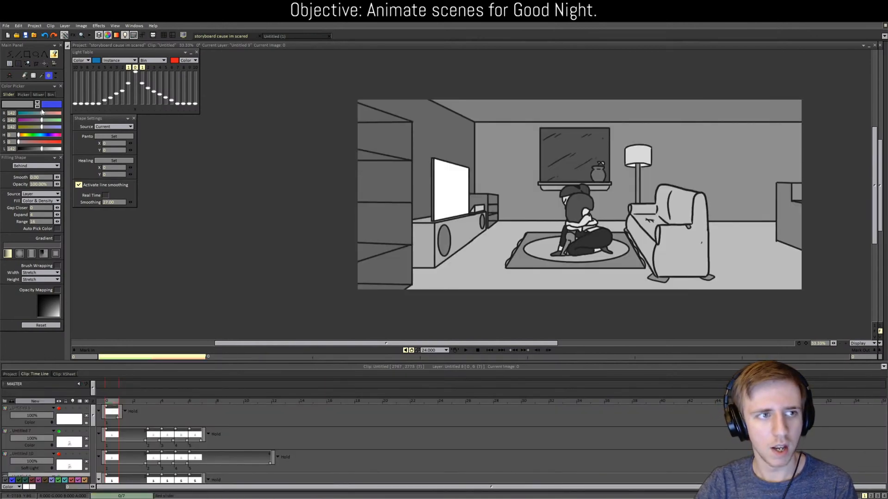
click(42, 75)
click(481, 202)
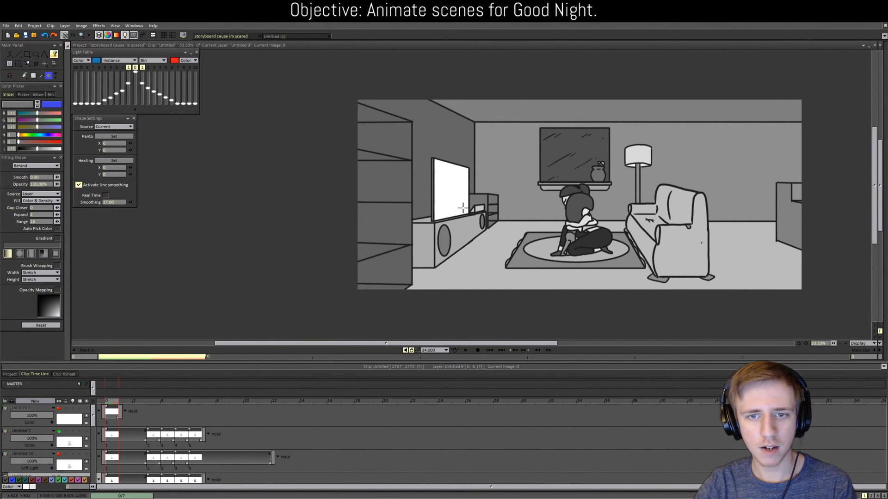
click(10, 374)
scroll(419, 424, down, 1)
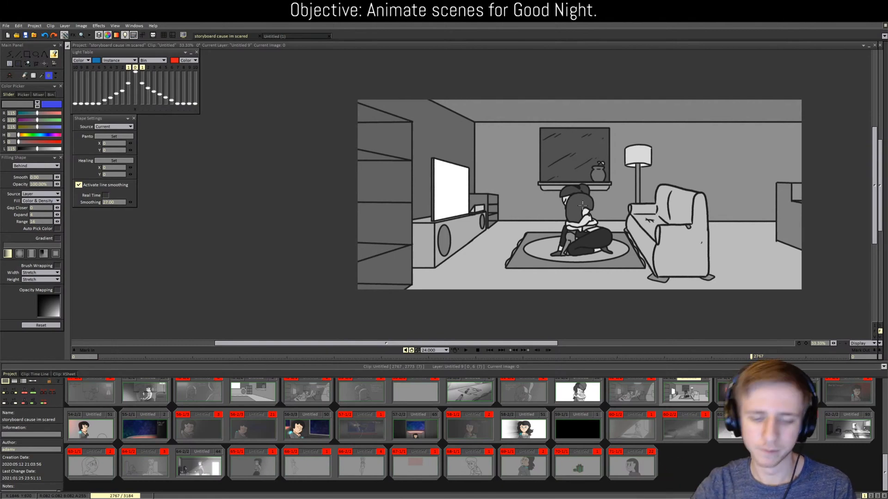
scroll(470, 435, up, 5)
scroll(470, 434, up, 1)
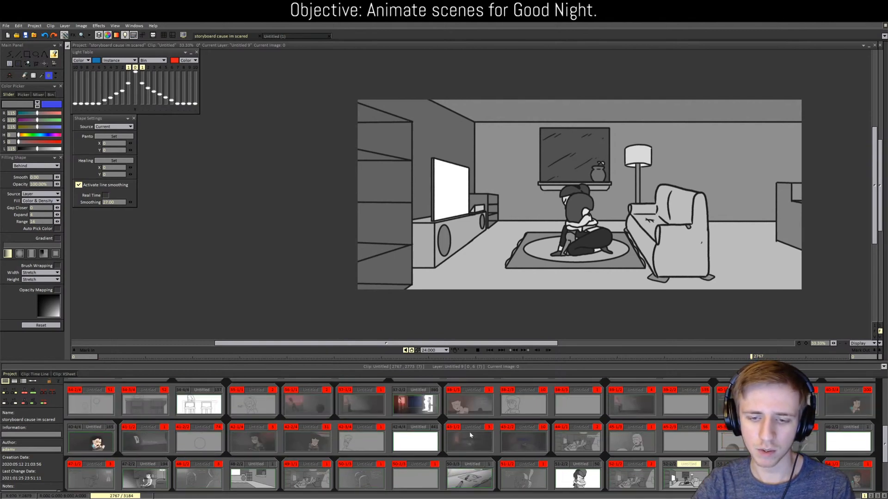
scroll(673, 431, up, 3)
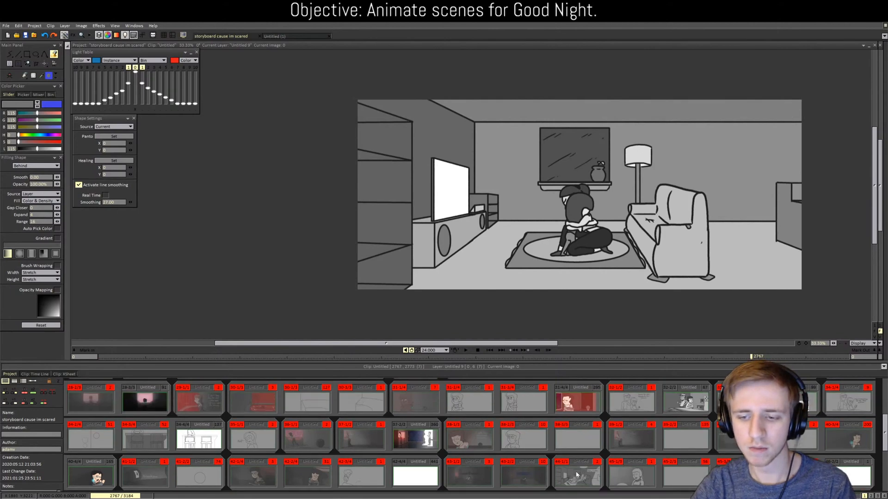
Step: Fill the shelf unit's side panel, top, openings and shelf surfaces grey in the clock clip
double_click(673, 432)
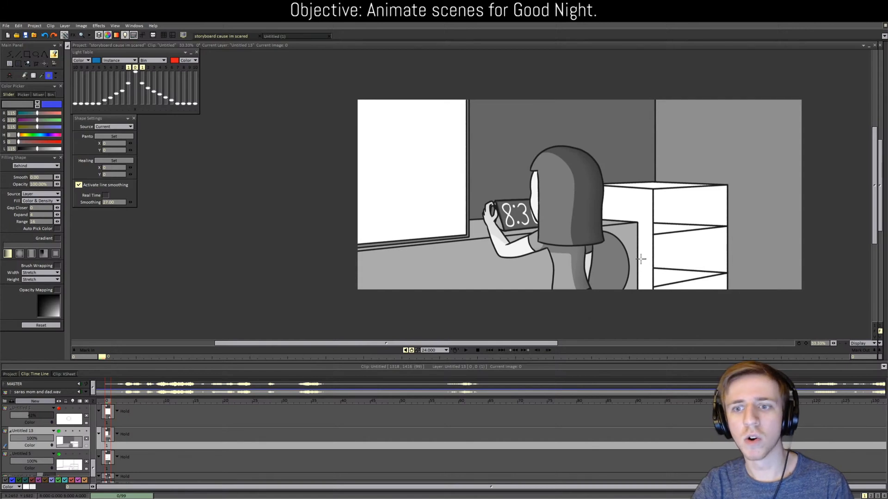
click(642, 204)
click(668, 206)
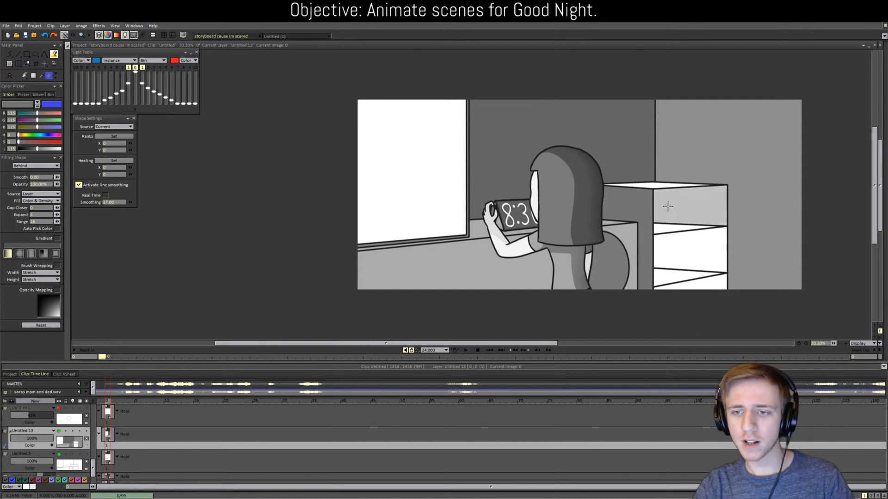
click(666, 228)
click(669, 251)
click(667, 279)
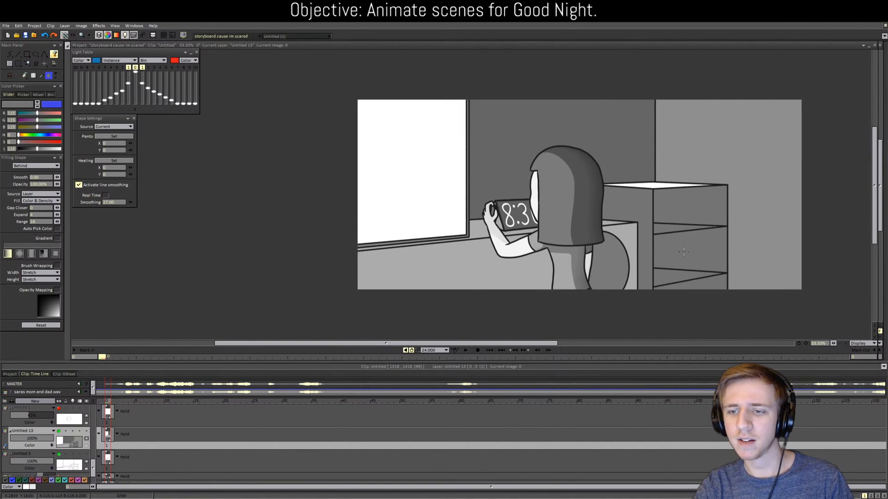
click(648, 186)
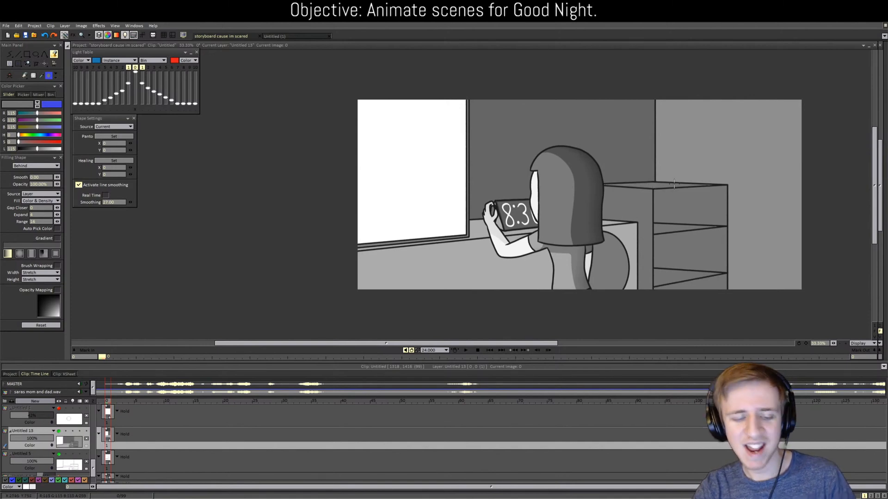
key(b)
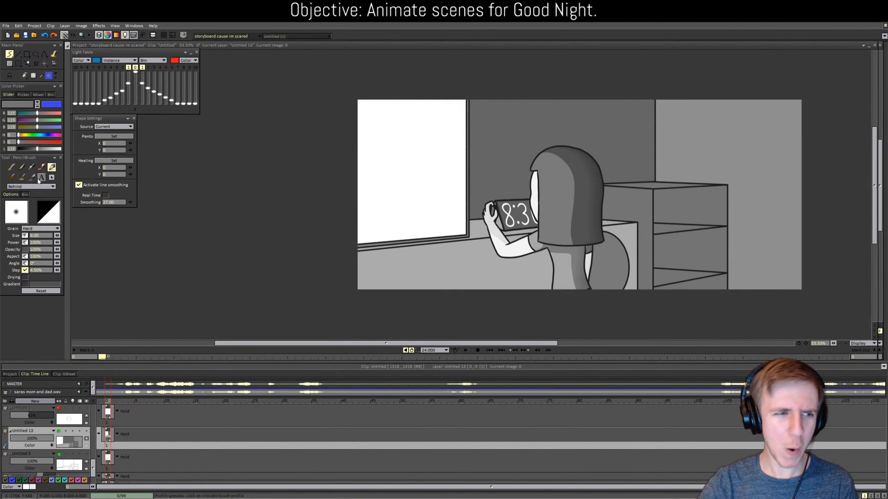
Step: Move layer Untitled 13 below Untitled 5 in the layer stack
scroll(52, 433, down, 2)
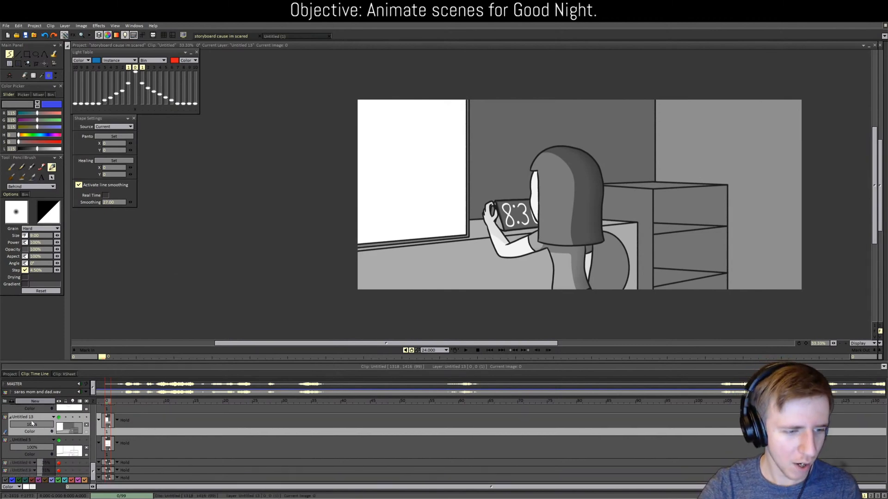
drag(29, 418, 39, 458)
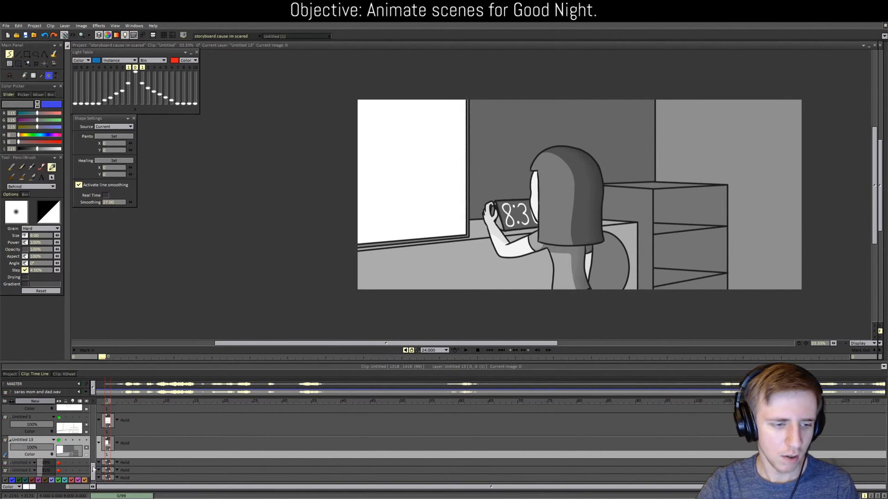
drag(92, 470, 95, 409)
click(36, 408)
Step: Add layer Untitled 14 and draw a white straight line marking the window light's edge
click(35, 402)
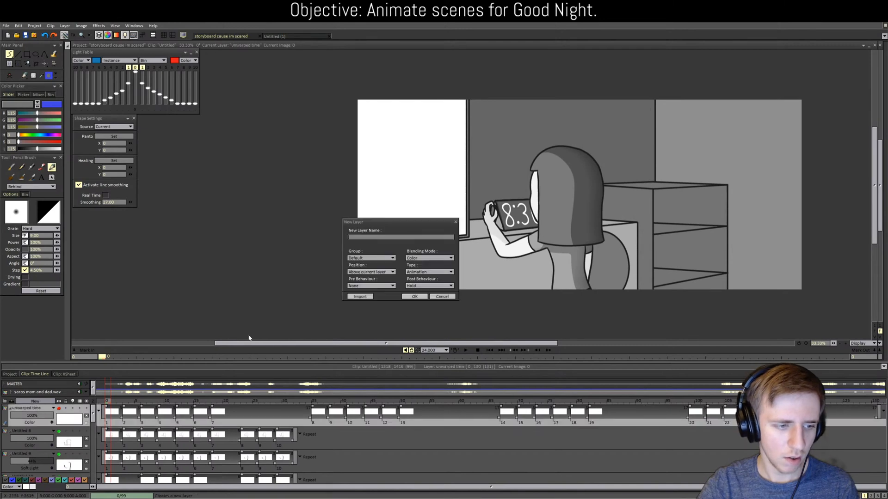
click(425, 297)
click(17, 54)
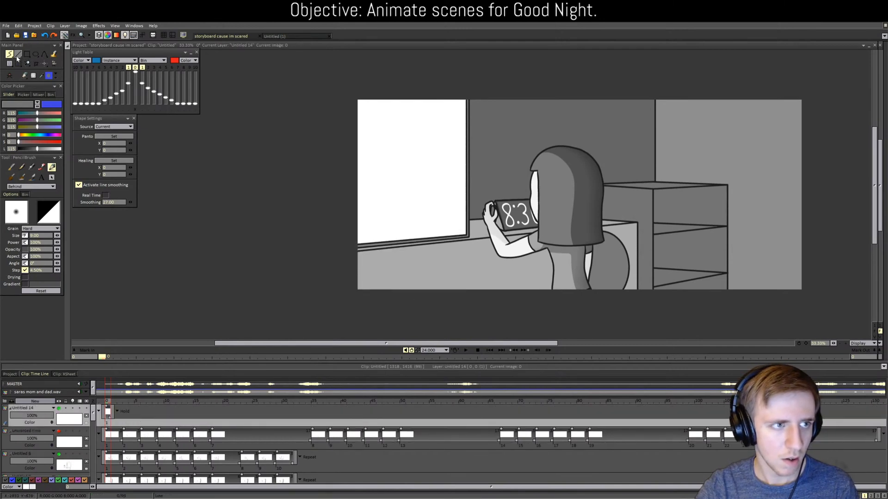
drag(45, 149, 64, 148)
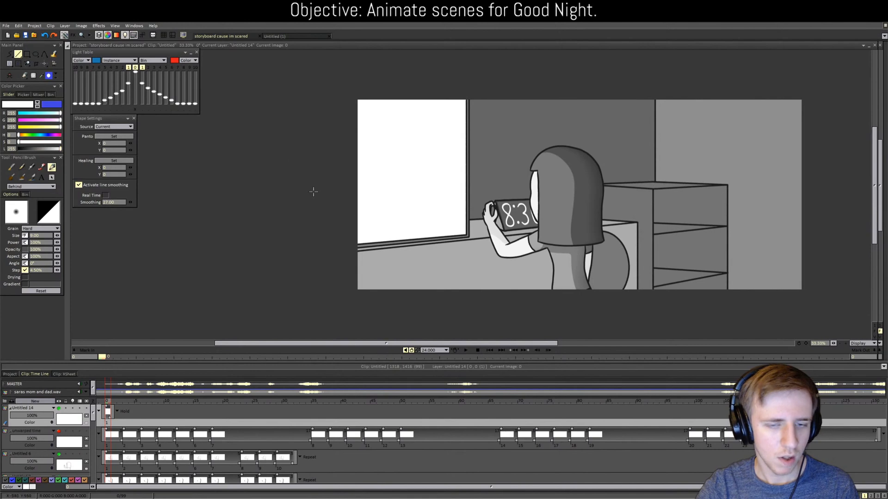
mouse_move(346, 287)
mouse_down()
mouse_move(509, 262)
mouse_move(509, 56)
mouse_up()
Step: Fill the window-light area left of the line white and add a Directional Blur
key(f)
click(441, 146)
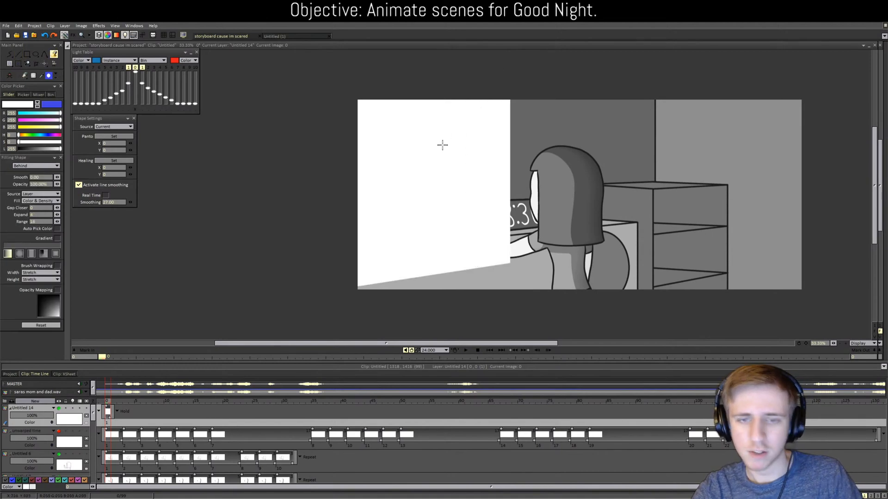
mouse_move(125, 45)
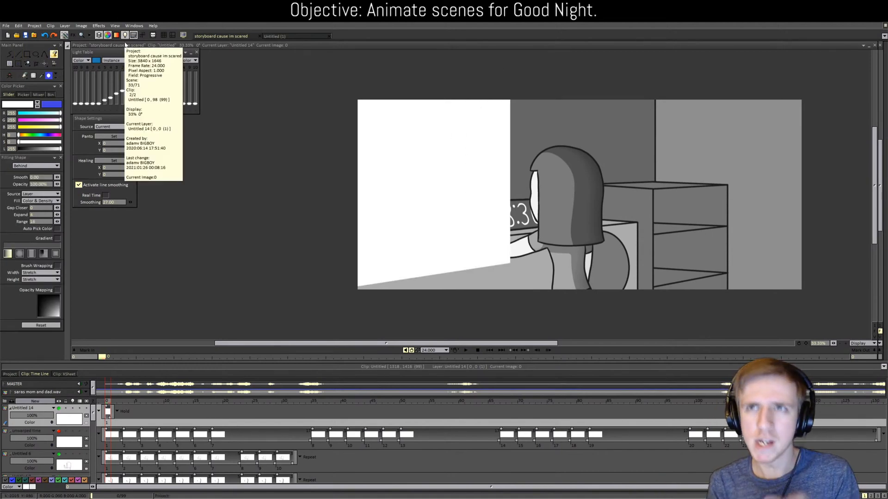
click(98, 26)
mouse_move(104, 50)
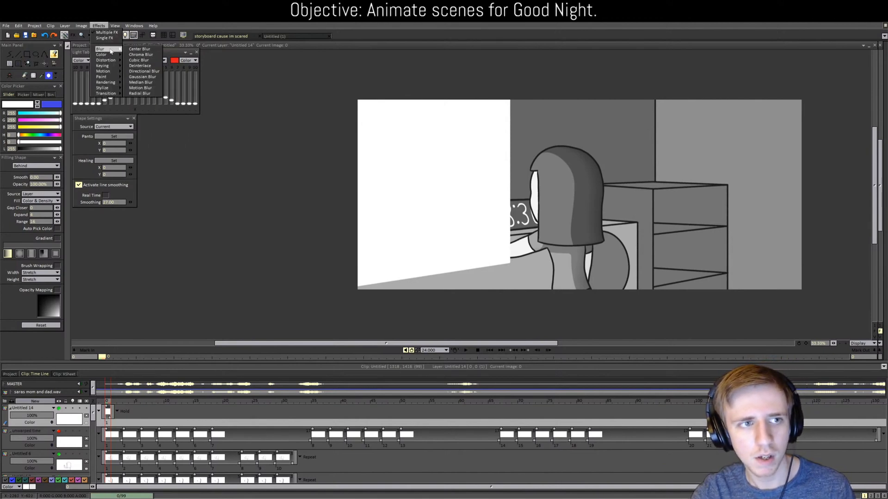
click(144, 71)
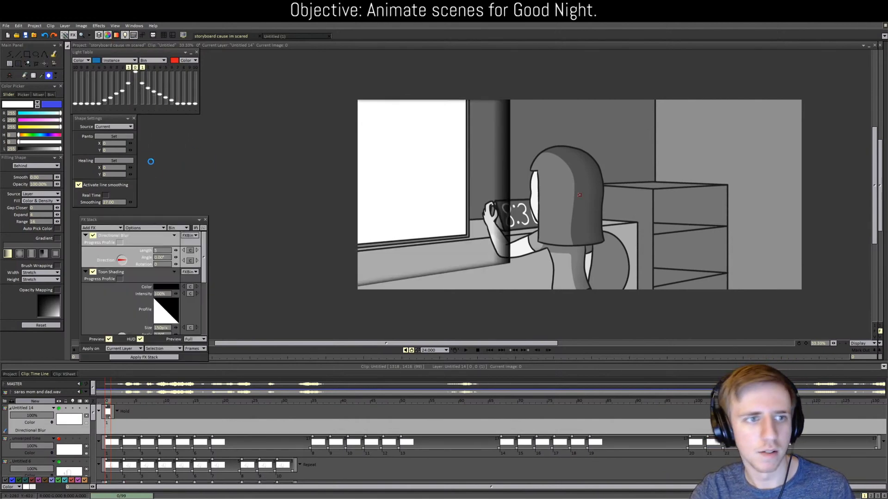
Step: Remove Toon Shading and Drop Shadow from the effect stack
click(92, 272)
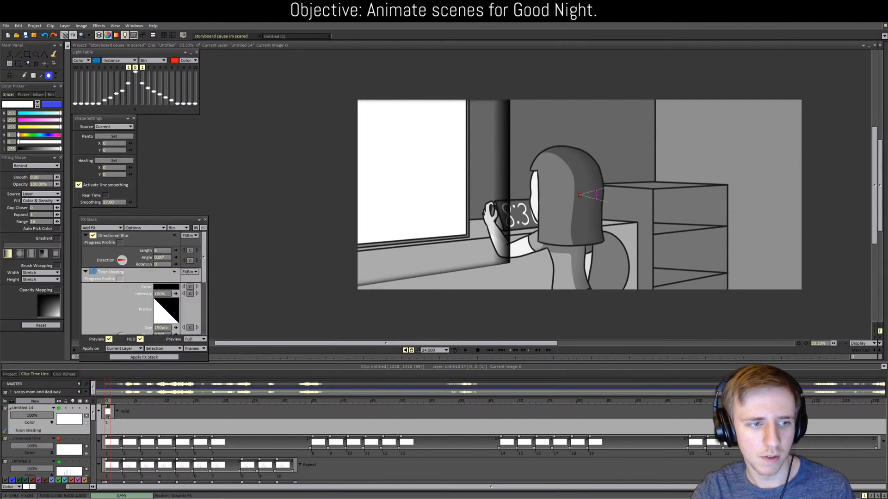
click(86, 271)
click(92, 281)
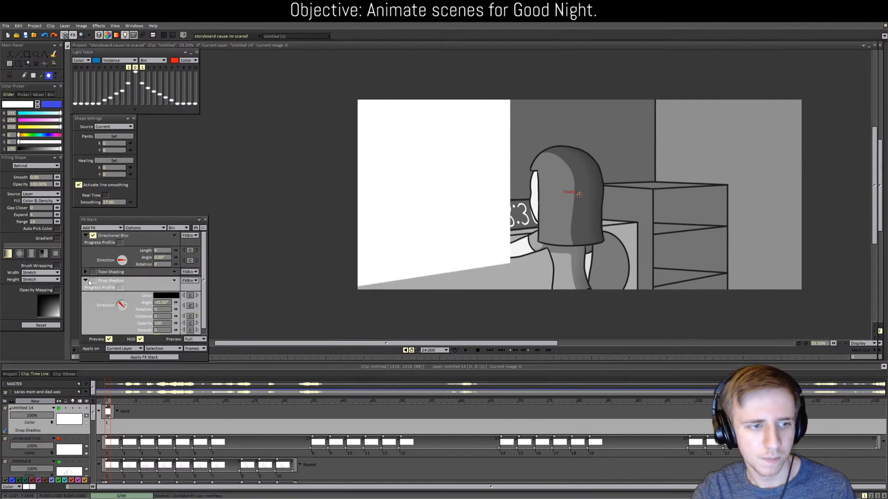
click(175, 272)
click(184, 317)
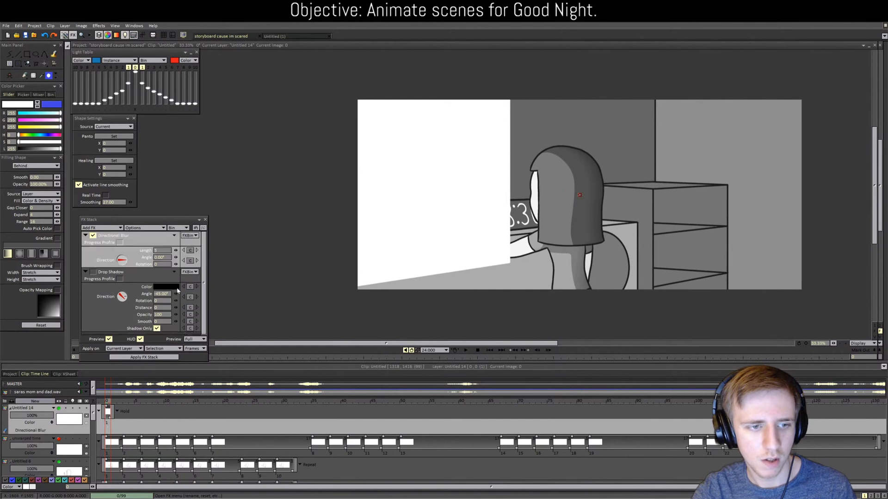
click(175, 272)
click(186, 318)
Step: Aim the blur toward the lower right, set Length 1360, and apply the FX stack
drag(125, 261, 325, 241)
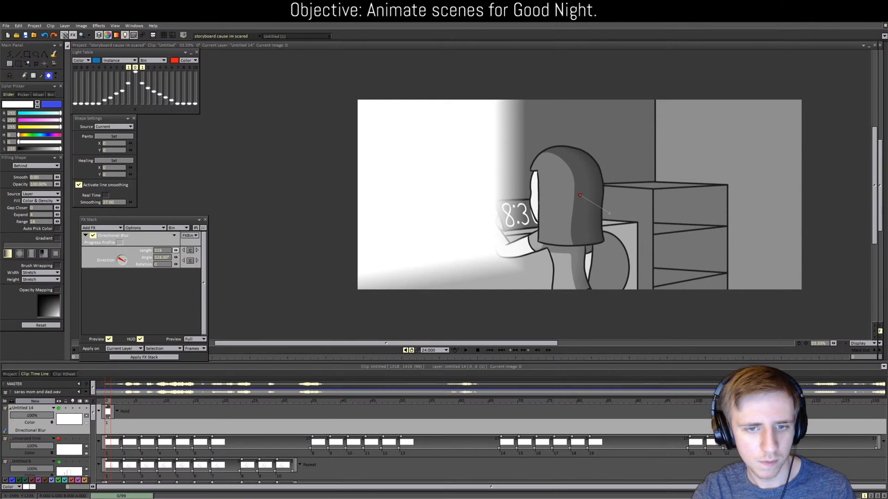
drag(176, 250, 481, 251)
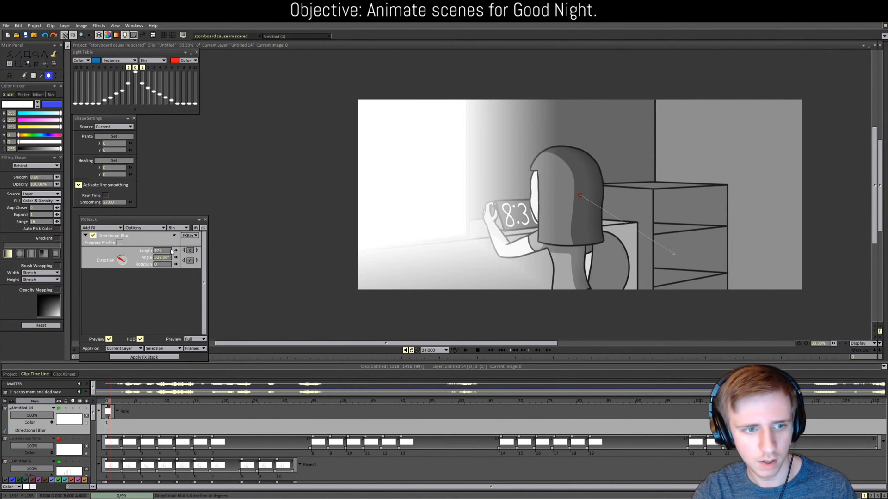
drag(175, 250, 353, 250)
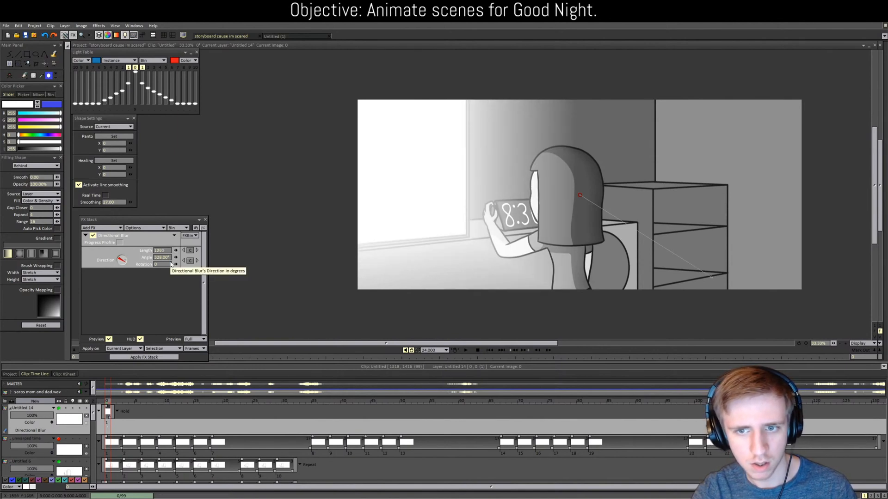
click(109, 339)
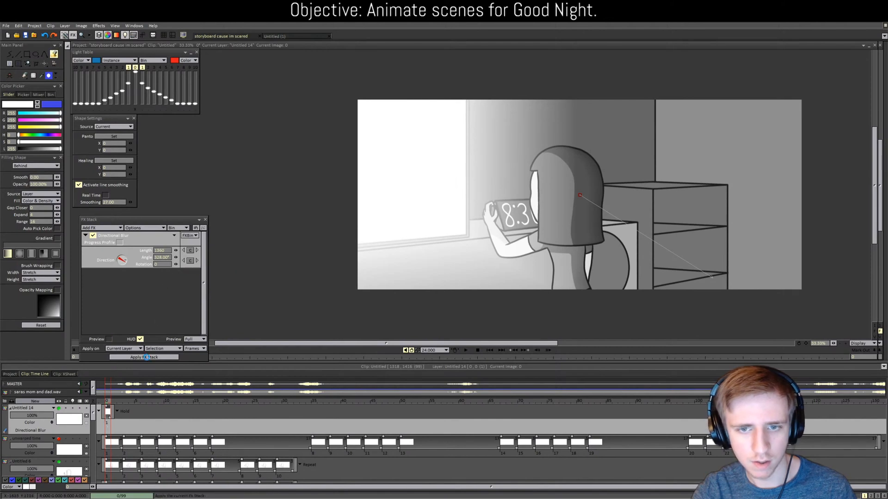
click(146, 357)
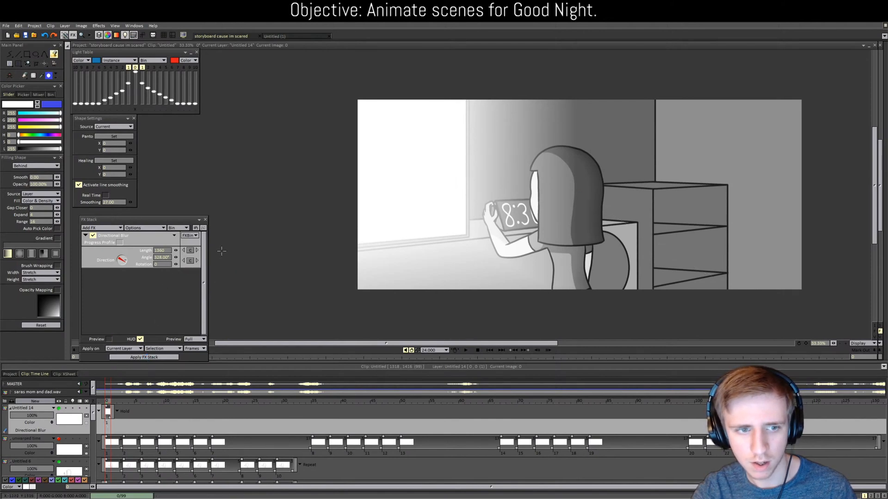
Step: Close the FX Stack, scrub through the clock animation, and show the clip thumbnails
click(206, 220)
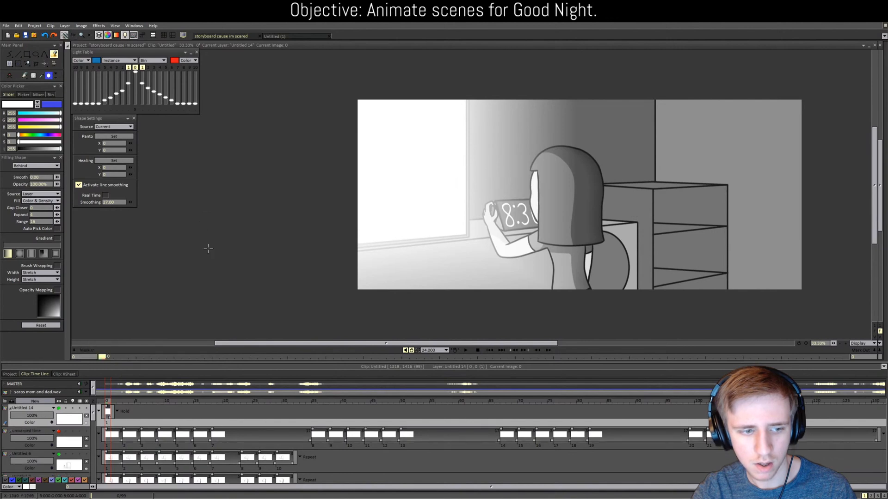
drag(143, 403, 559, 442)
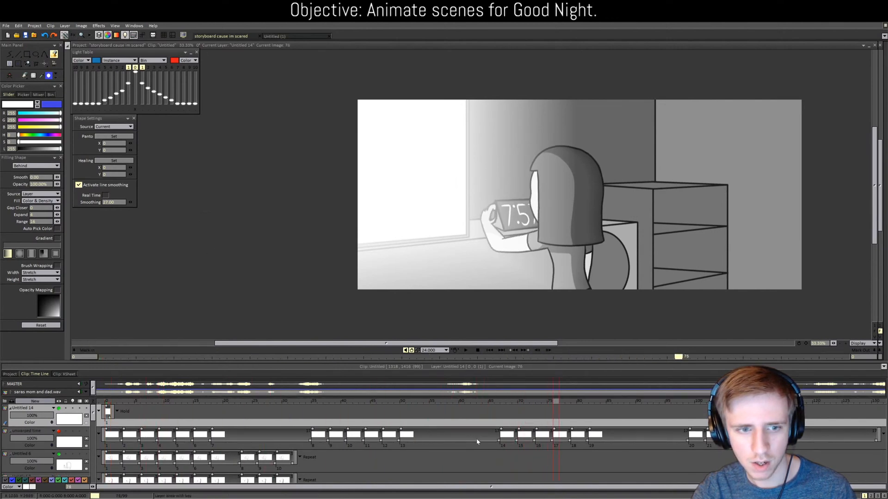
click(9, 374)
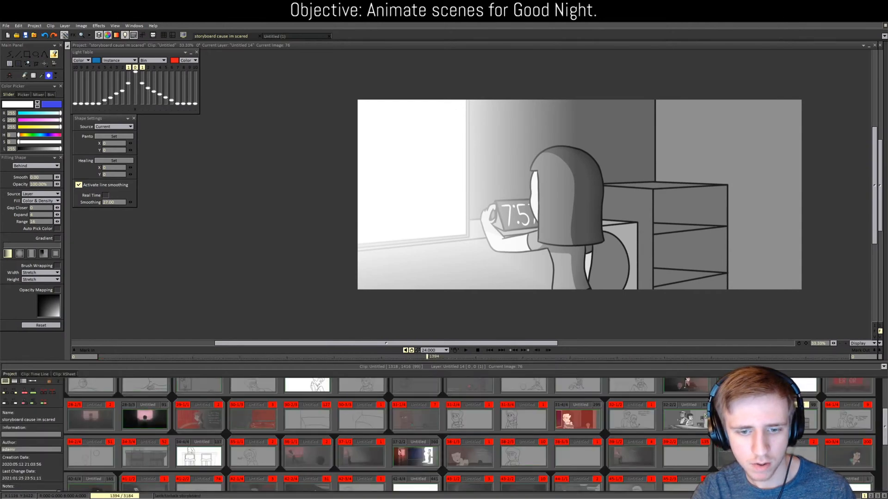
Step: Open the living-room scene and turn on layers Untitled 2 and Untitled 11
scroll(489, 451, down, 5)
double_click(576, 427)
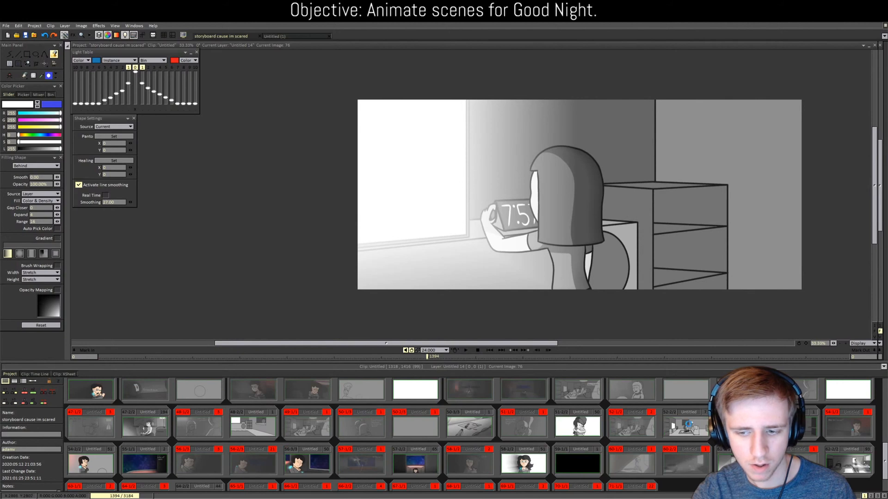
scroll(85, 421, down, 5)
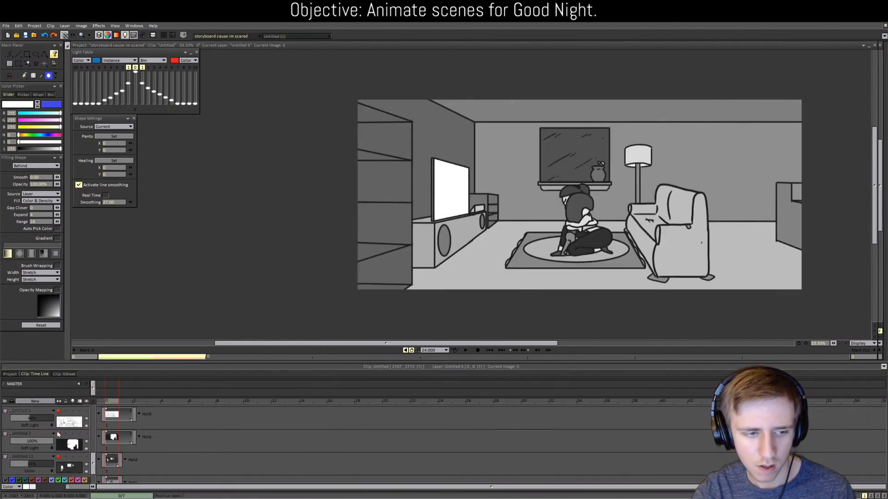
click(59, 434)
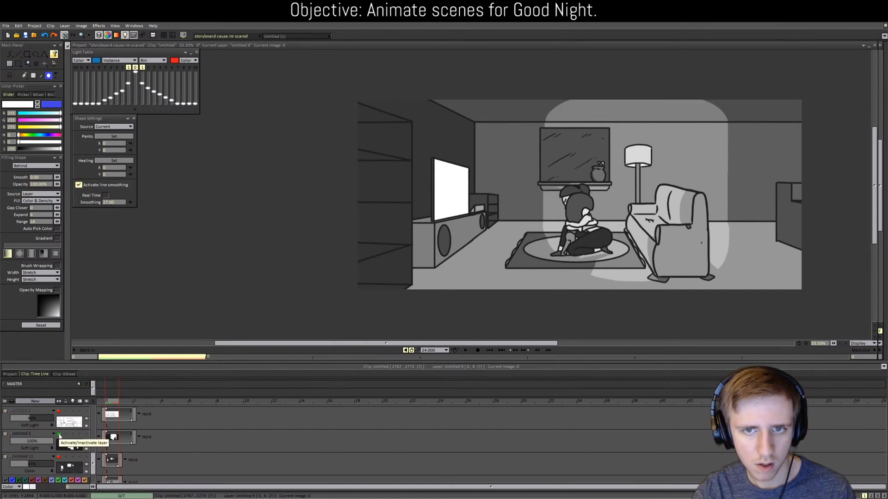
scroll(58, 435, down, 1)
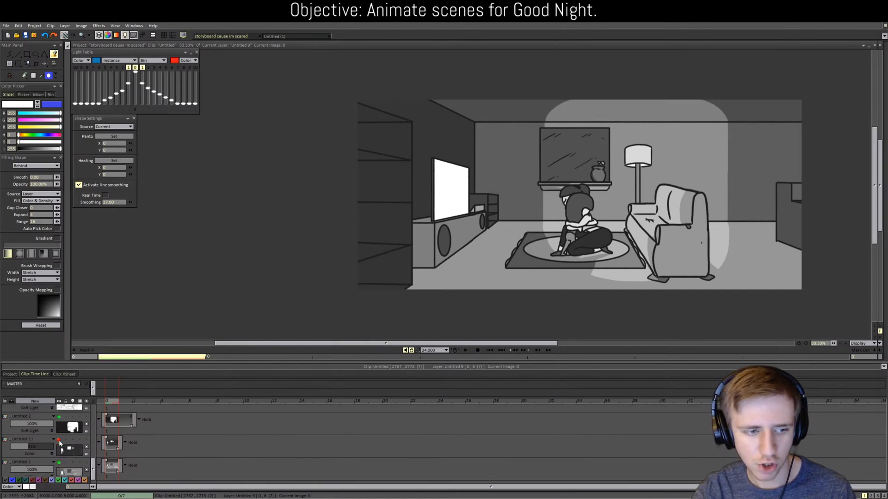
click(59, 440)
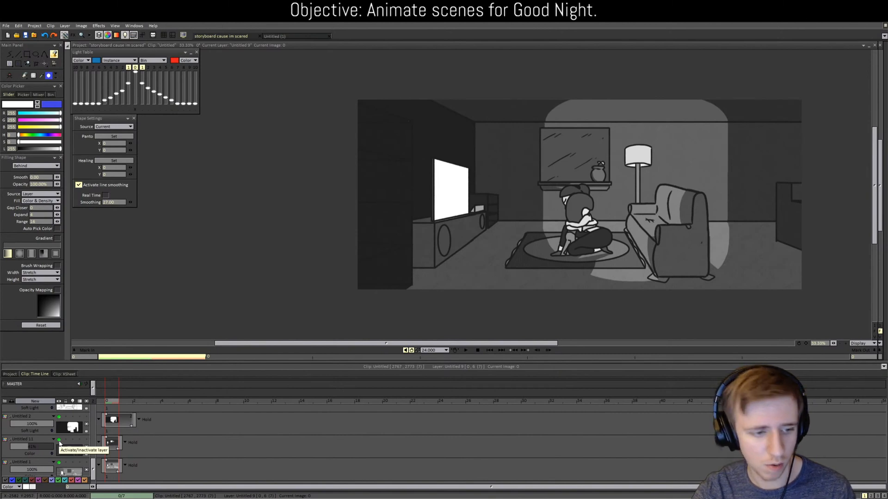
Step: Turn on the Untitled 3, Untitled 6 and Untitled 5 lighting layers
scroll(59, 444, down, 1)
scroll(74, 457, down, 5)
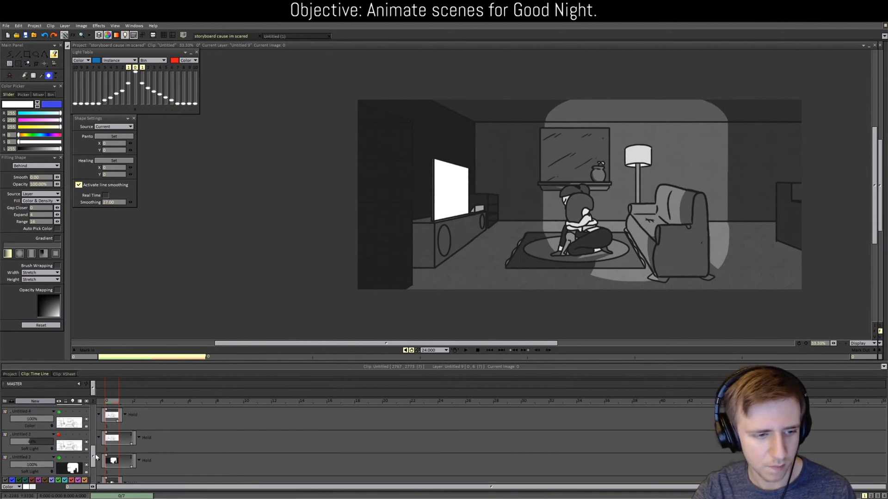
click(59, 458)
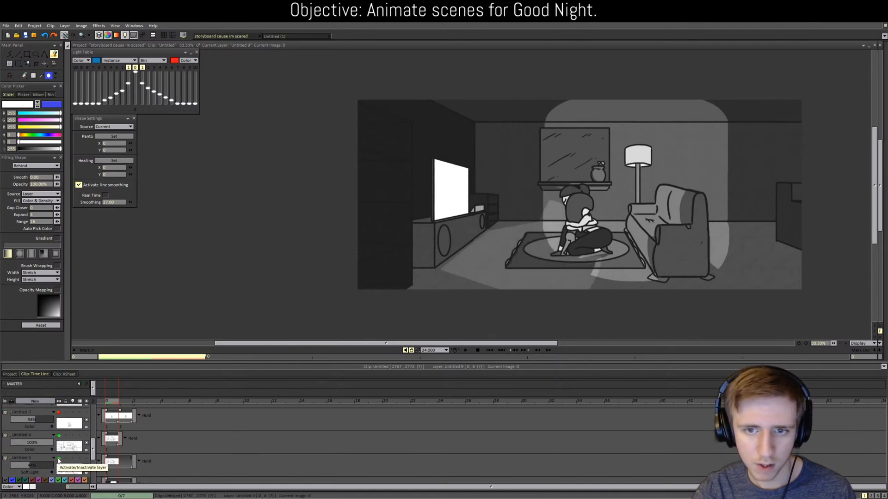
scroll(63, 446, up, 1)
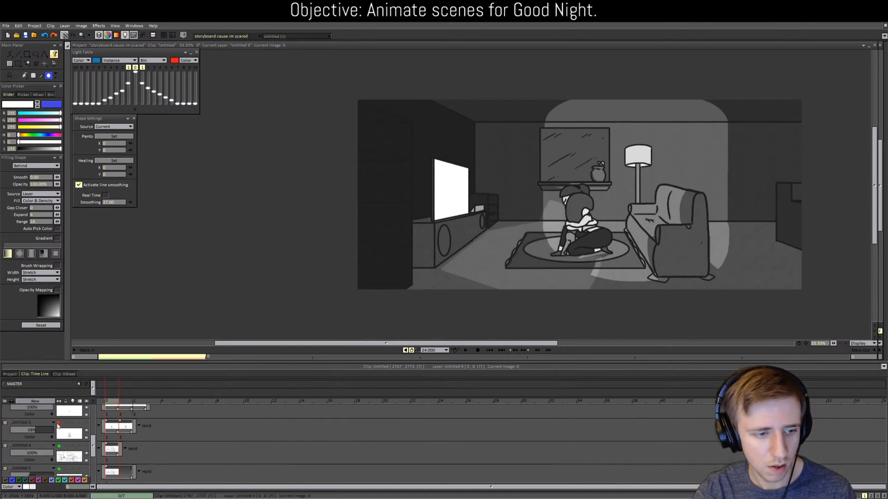
click(59, 423)
scroll(59, 424, up, 2)
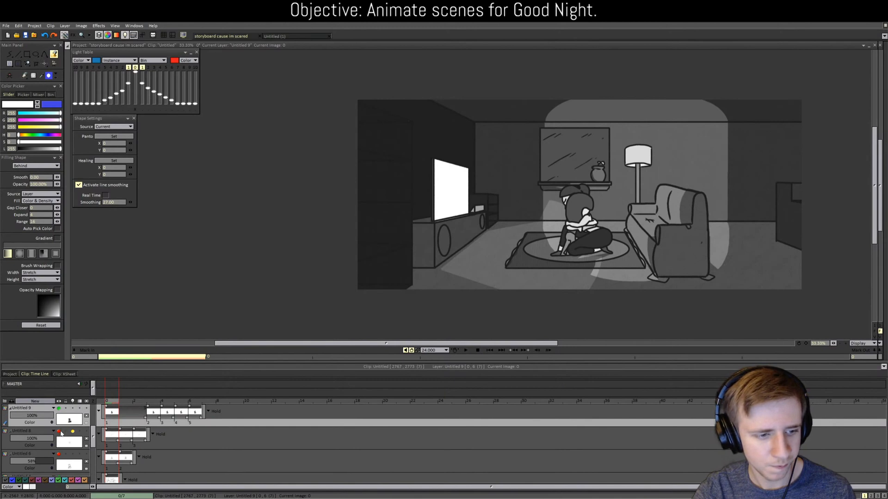
scroll(60, 434, up, 4)
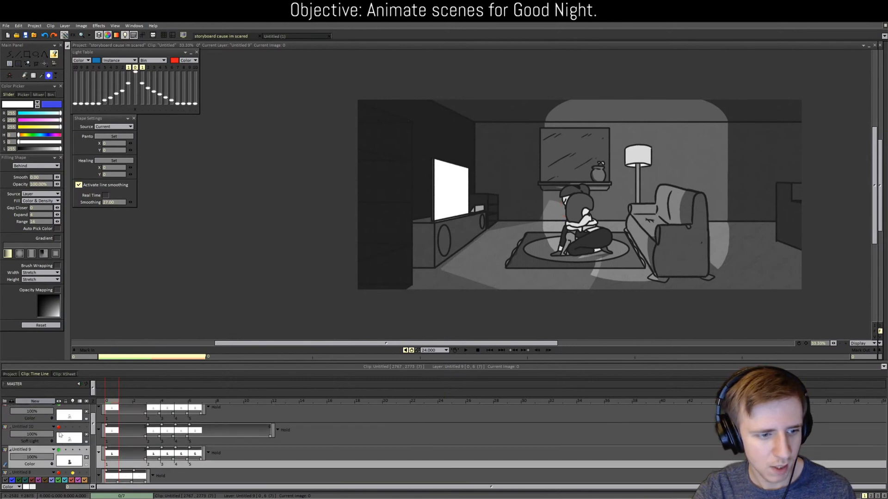
scroll(64, 437, up, 1)
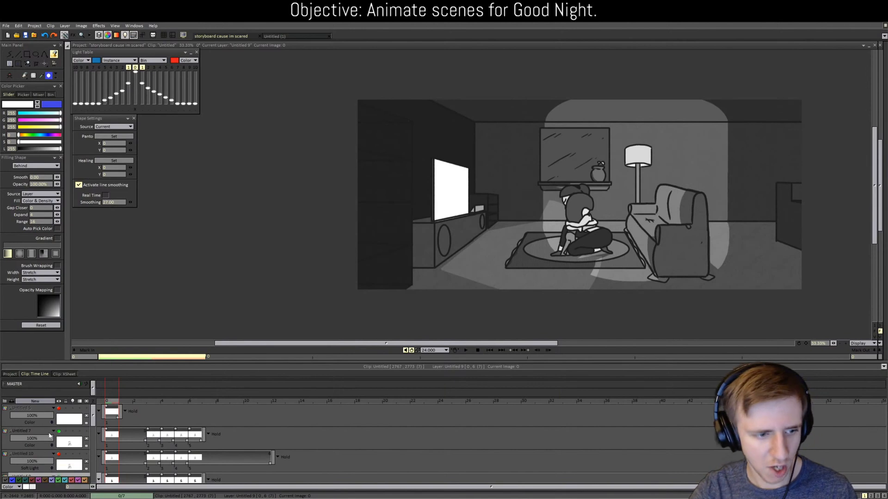
click(59, 409)
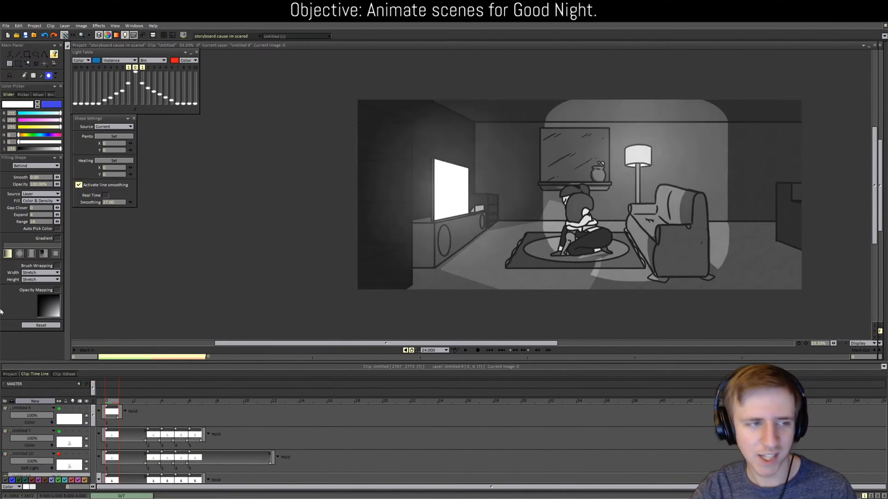
Step: Back in the clock-phone clip, select layer Untitled 13 and start a new layer above it
click(10, 373)
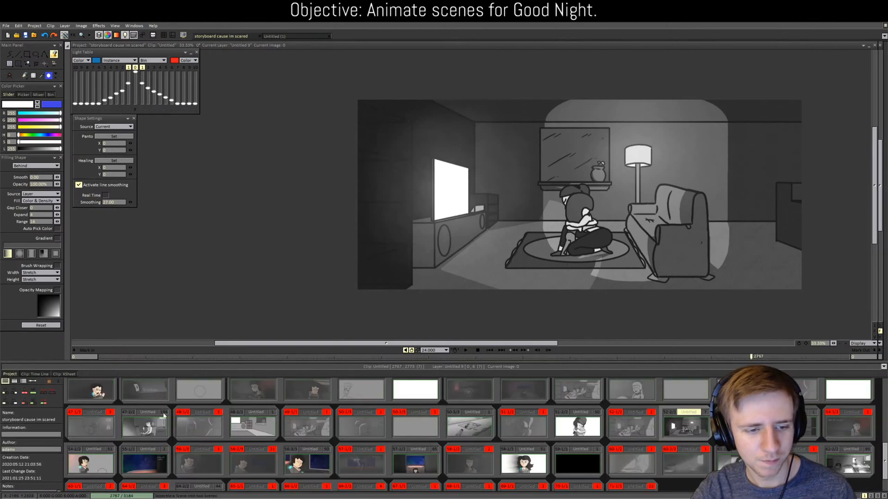
scroll(603, 442, up, 3)
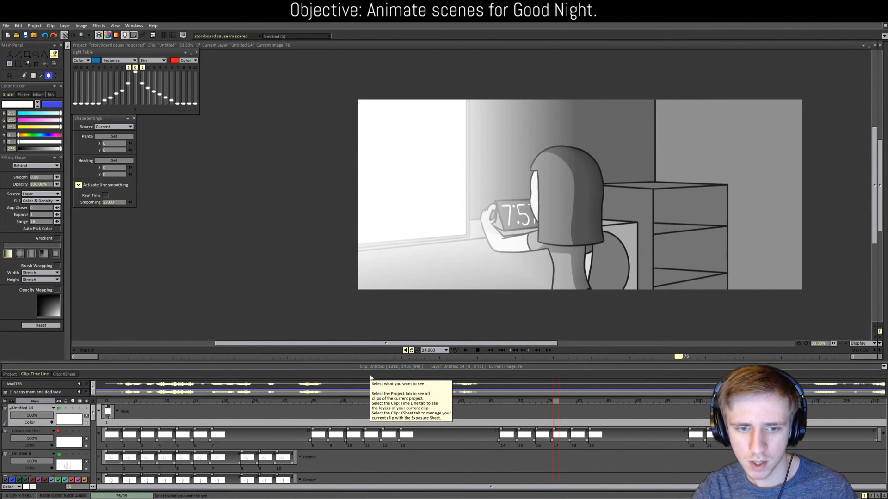
scroll(99, 445, down, 5)
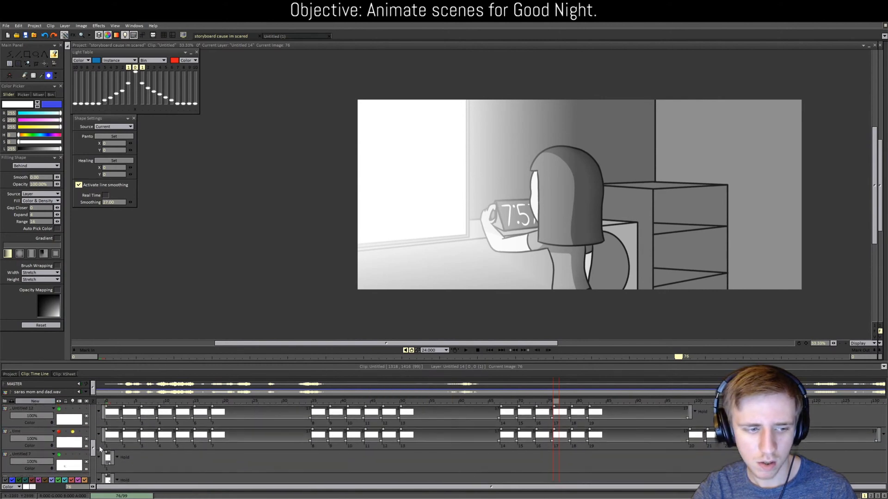
scroll(99, 445, down, 5)
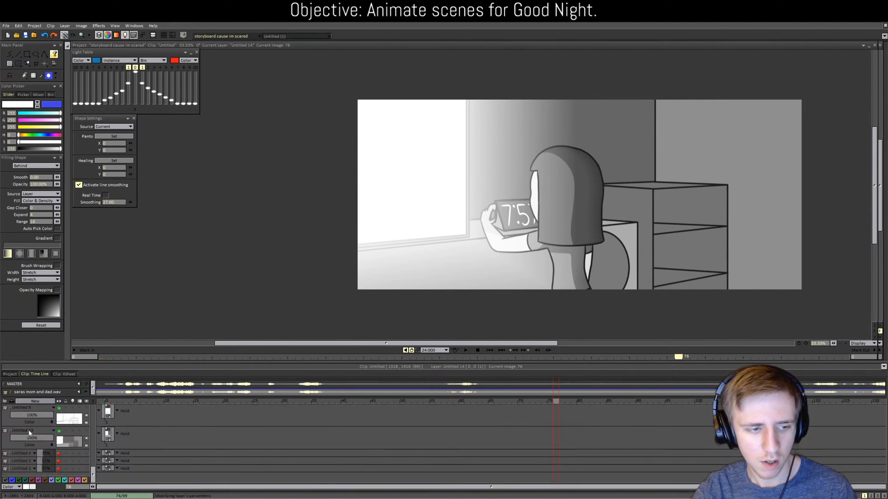
click(48, 412)
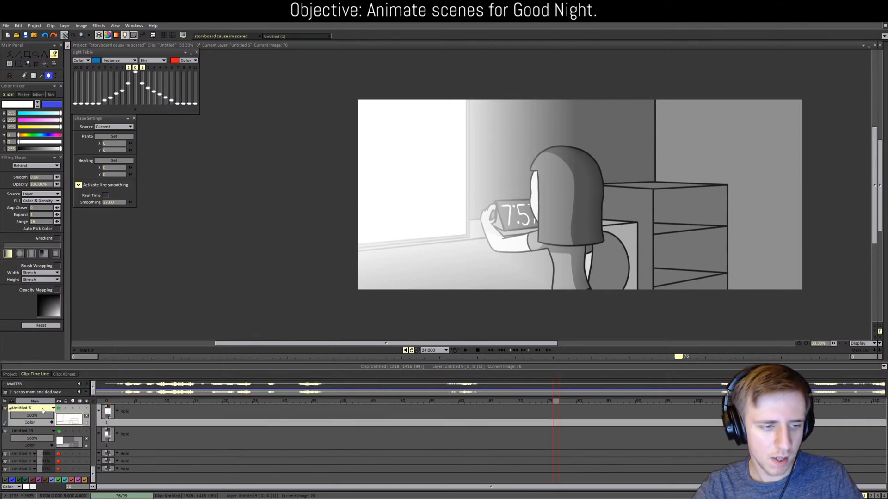
click(29, 436)
click(35, 400)
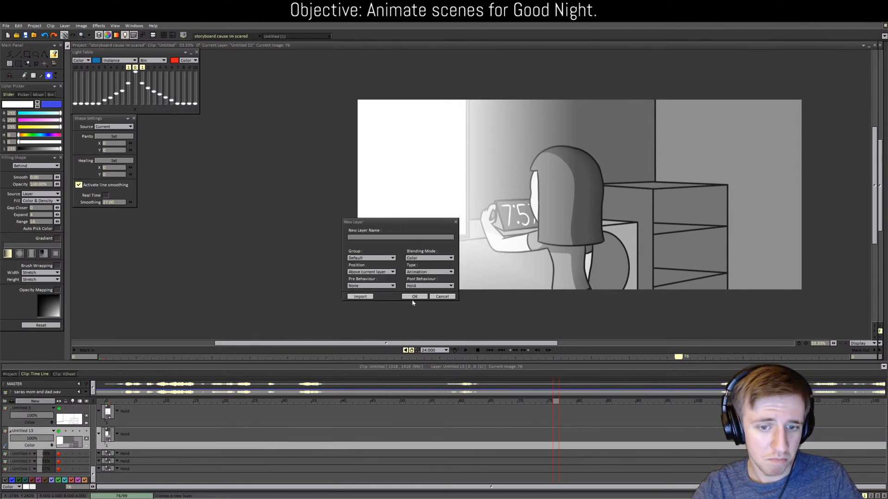
Step: Create the new layer and move its drawing to frame 1 of the clip
click(413, 296)
drag(555, 435, 107, 433)
click(106, 433)
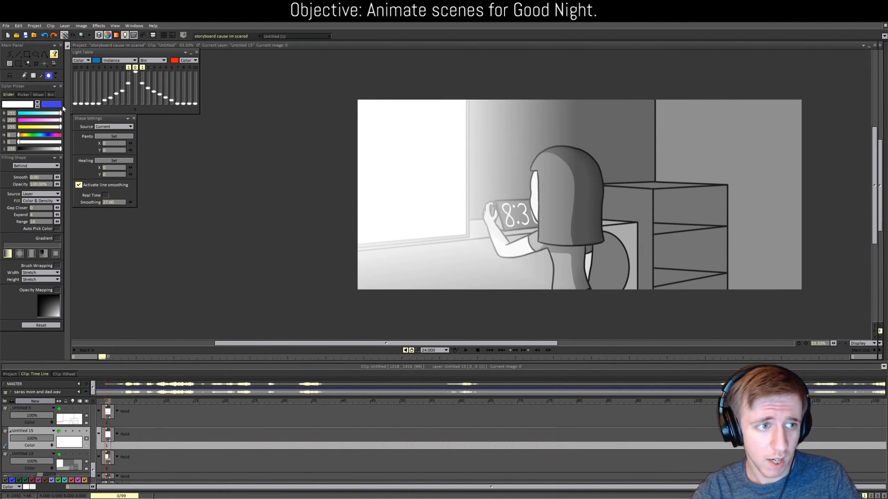
Step: Pick black and bucket-fill the new layer behind the line art
drag(48, 149, 13, 148)
click(17, 54)
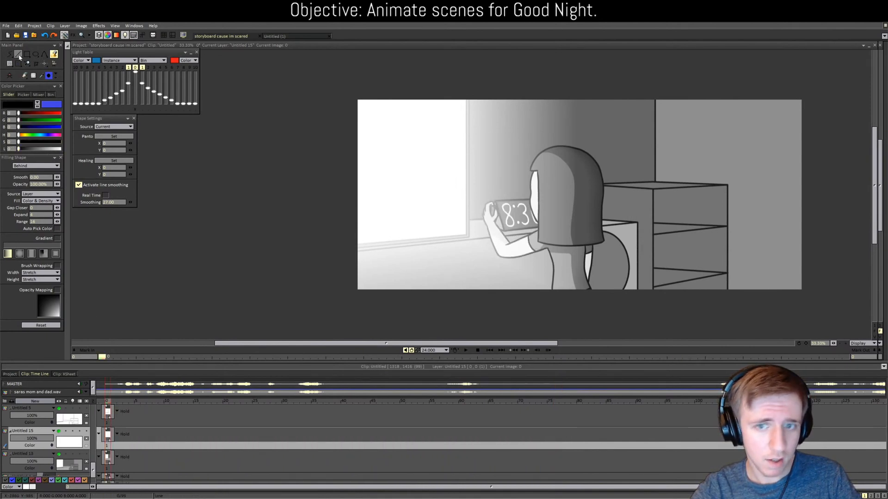
scroll(601, 254, down, 2)
scroll(597, 238, up, 1)
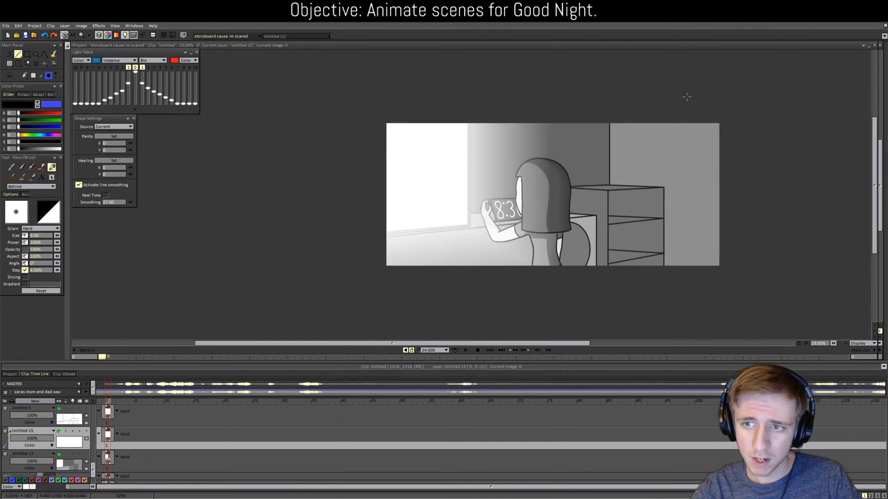
key(f)
click(682, 217)
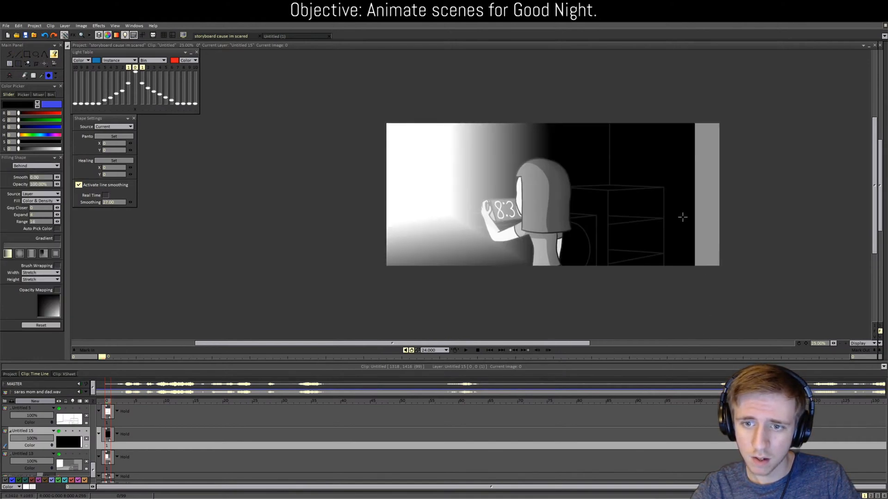
Step: Set the new layer's blending to Soft Light and lower its opacity to soften the shading
click(38, 445)
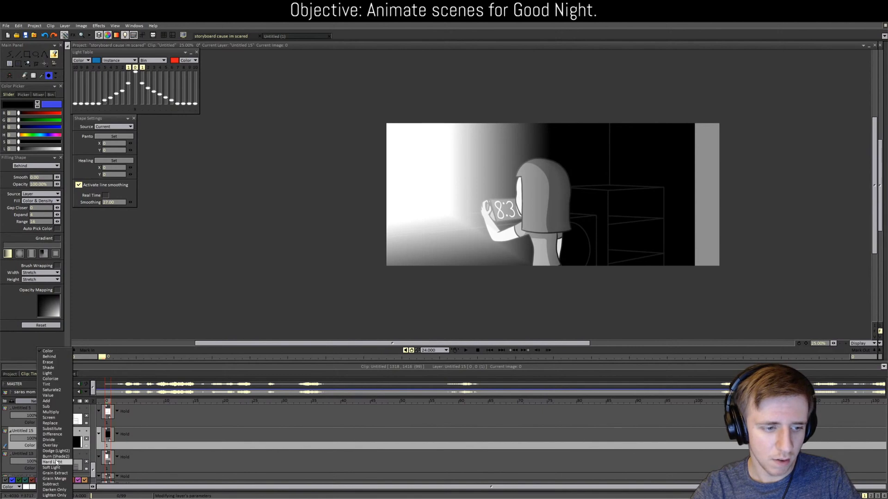
click(52, 464)
drag(32, 441, 27, 441)
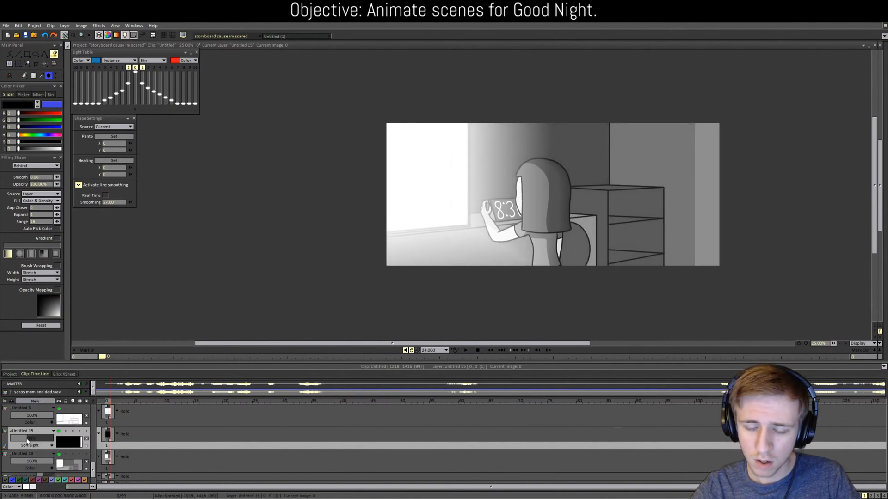
scroll(411, 324, up, 1)
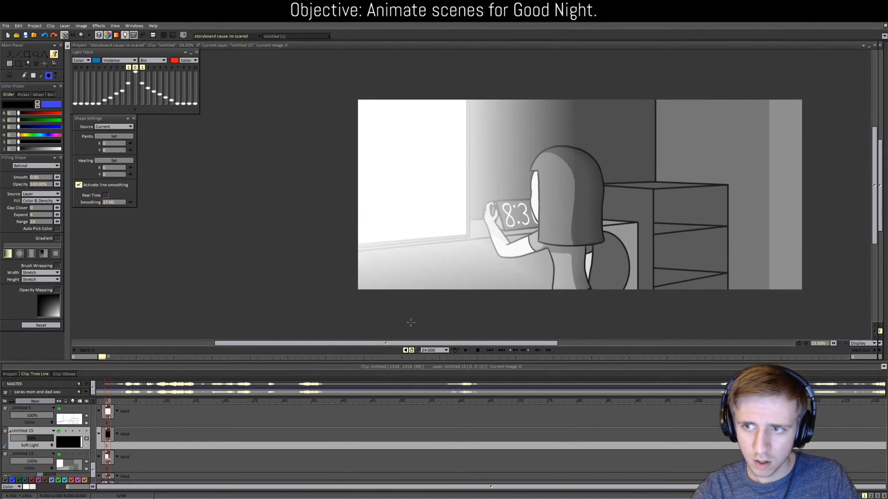
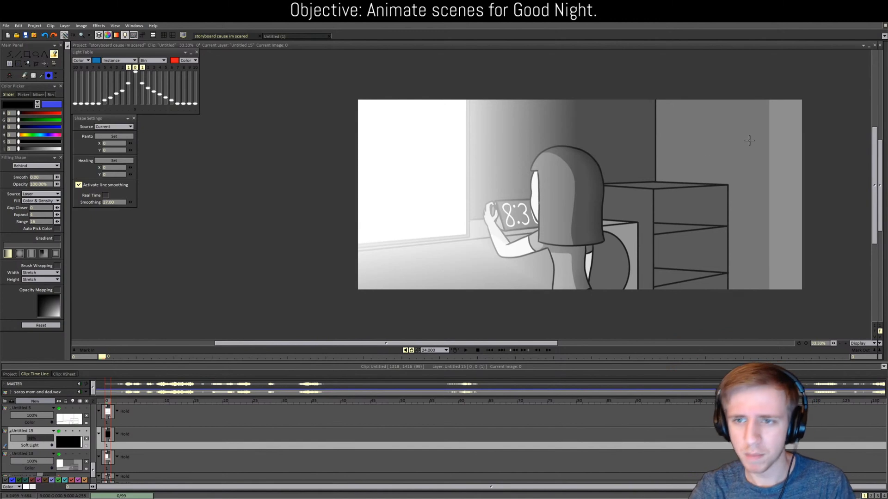
Step: Make Untitled 5 the current layer in the timeline
click(108, 422)
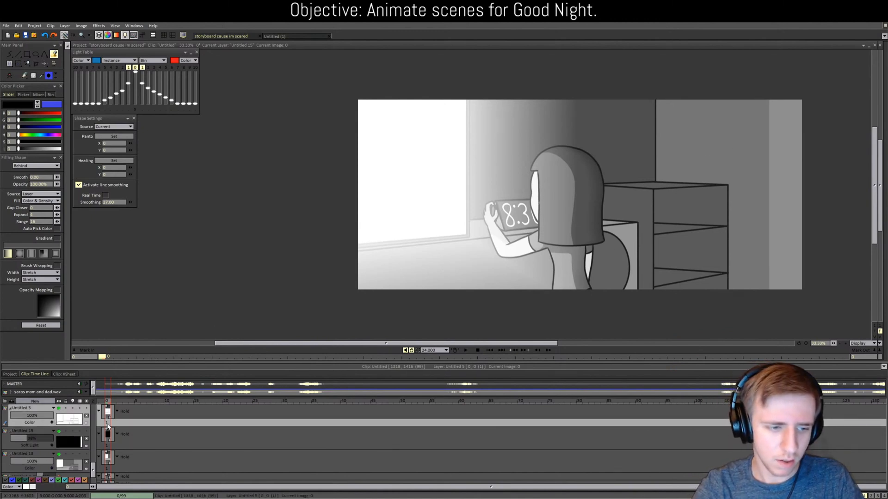
Step: Add a new layer, Untitled 16, and place it just below Untitled 5
click(35, 401)
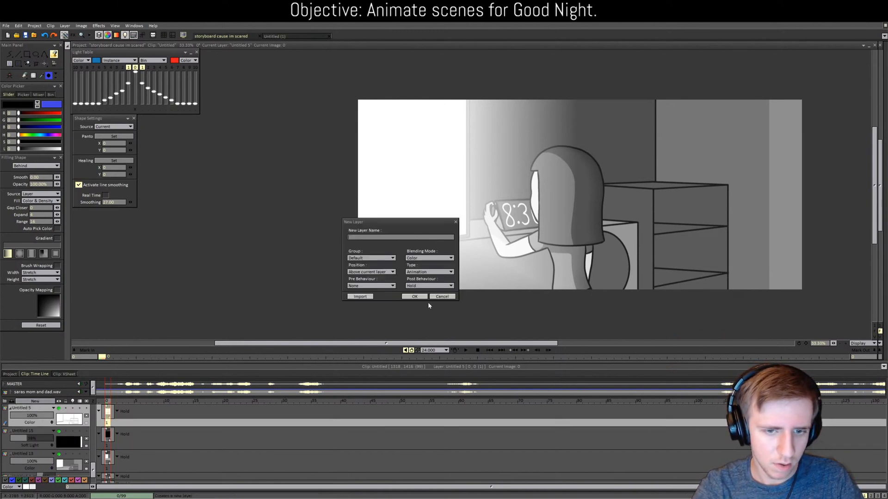
click(429, 300)
drag(52, 426, 45, 449)
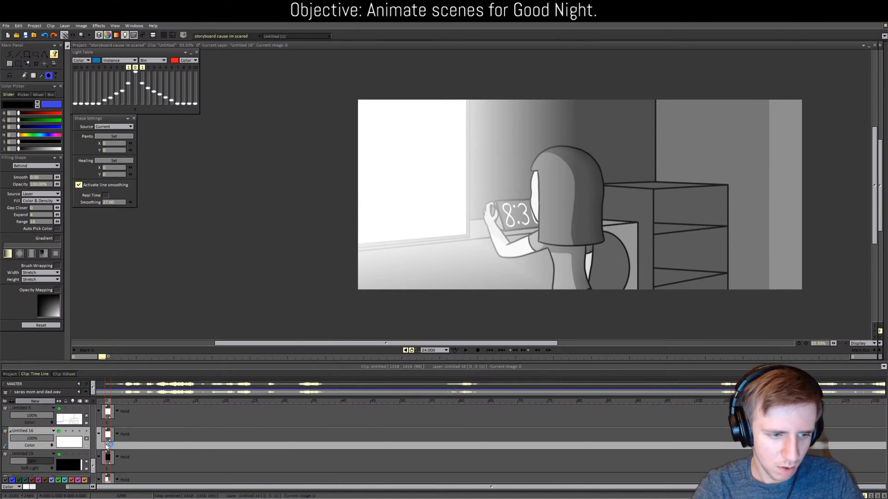
Step: Draw a straight vertical divider along the cabinet edge and fill the narrow strip beside it black
scroll(734, 313, up, 1)
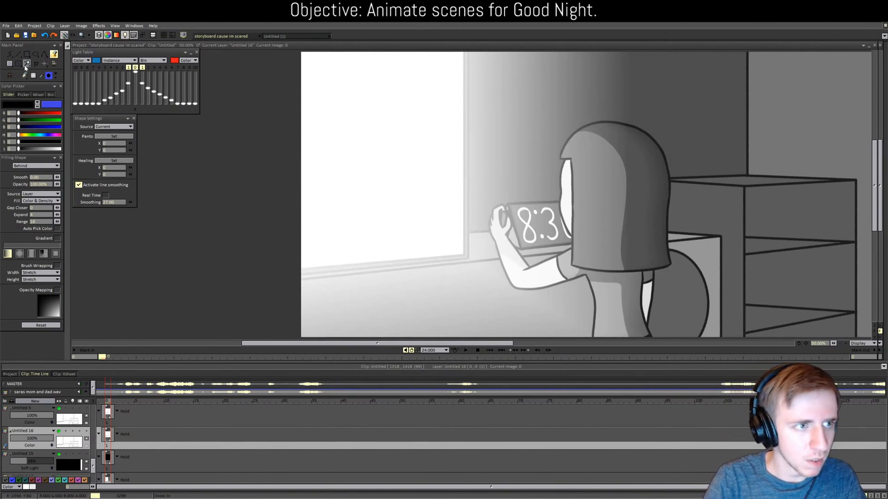
click(9, 53)
drag(449, 344, 513, 343)
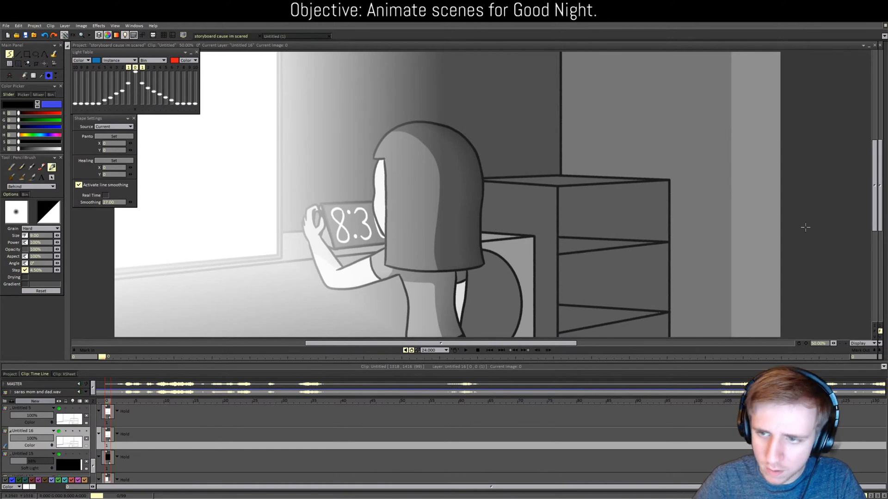
scroll(541, 253, down, 3)
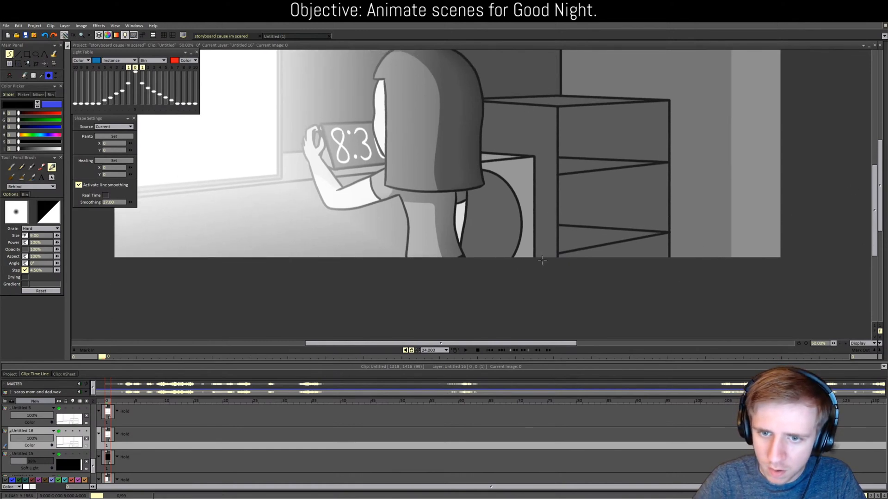
drag(540, 264, 541, 133)
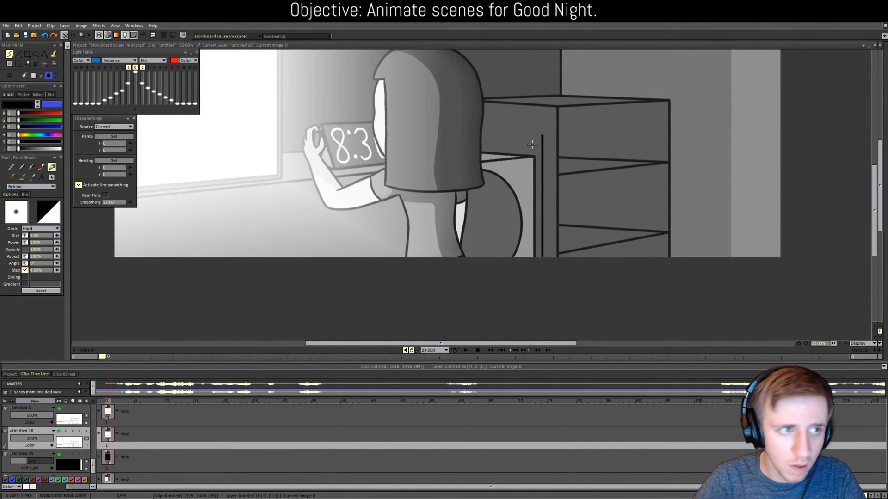
key(ctrl+z)
click(18, 54)
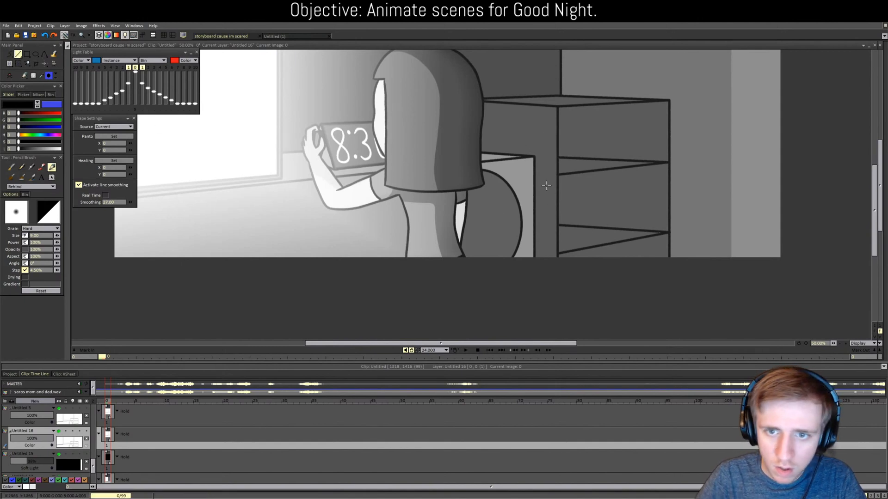
drag(541, 277, 534, 165)
key(f)
click(538, 199)
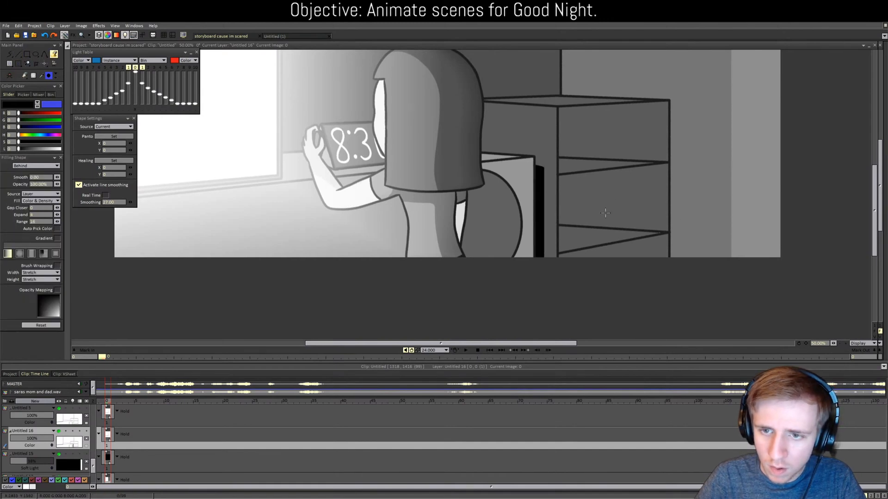
Step: Draw two diagonal shelf edges and a short vertical line inside the cabinet cubbies
key(b)
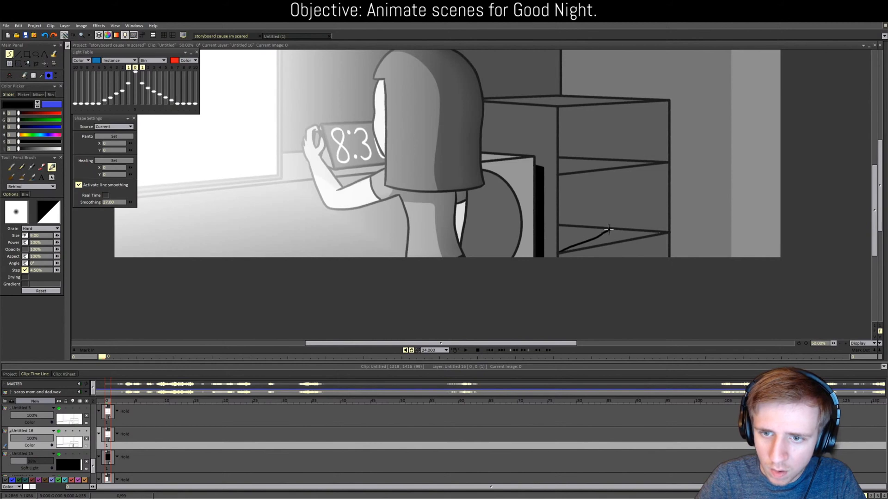
key(l)
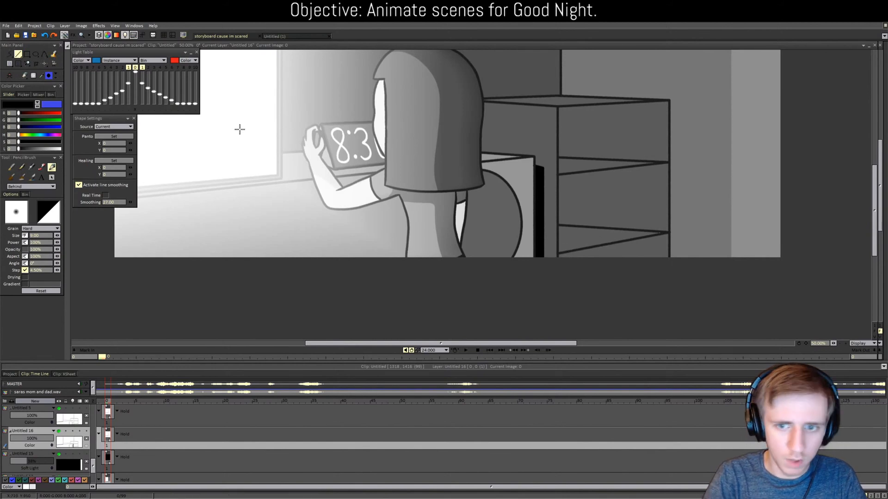
mouse_move(558, 252)
mouse_down()
mouse_move(613, 227)
mouse_move(613, 169)
mouse_up()
drag(558, 174, 613, 105)
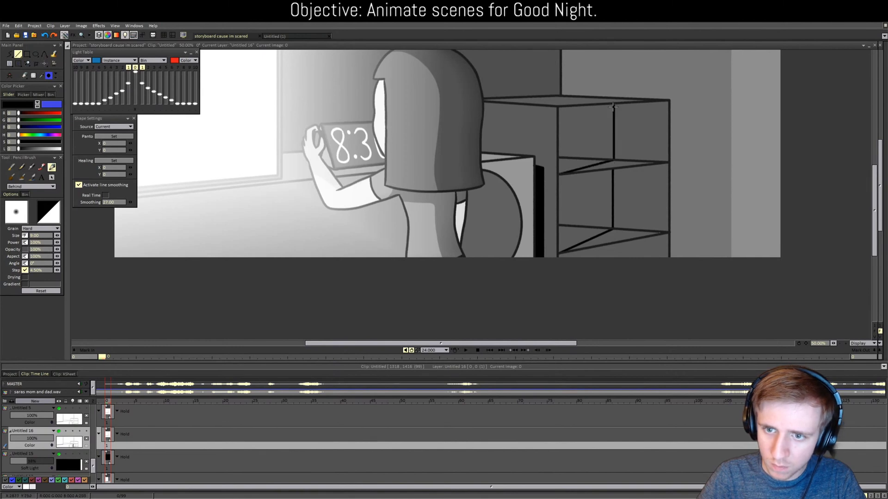
drag(616, 243, 615, 269)
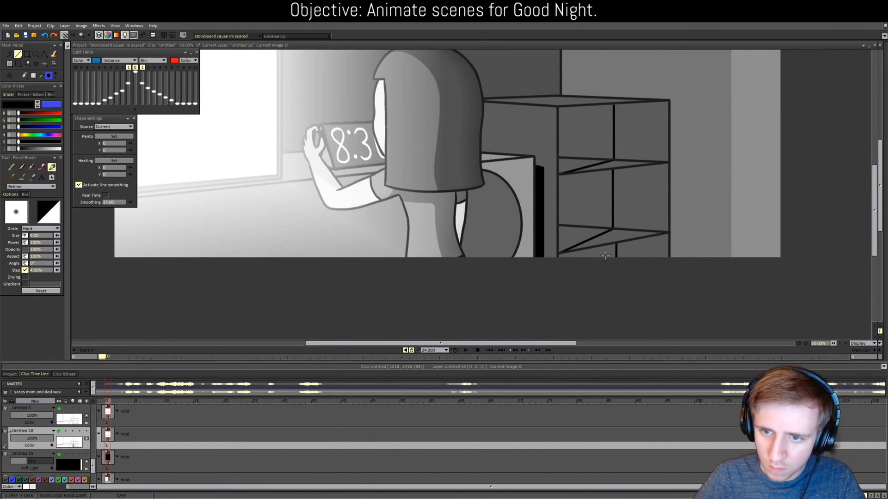
Step: Fill the shelf cells and the area below the shelf black
key(f)
click(605, 254)
click(577, 236)
click(582, 220)
click(582, 154)
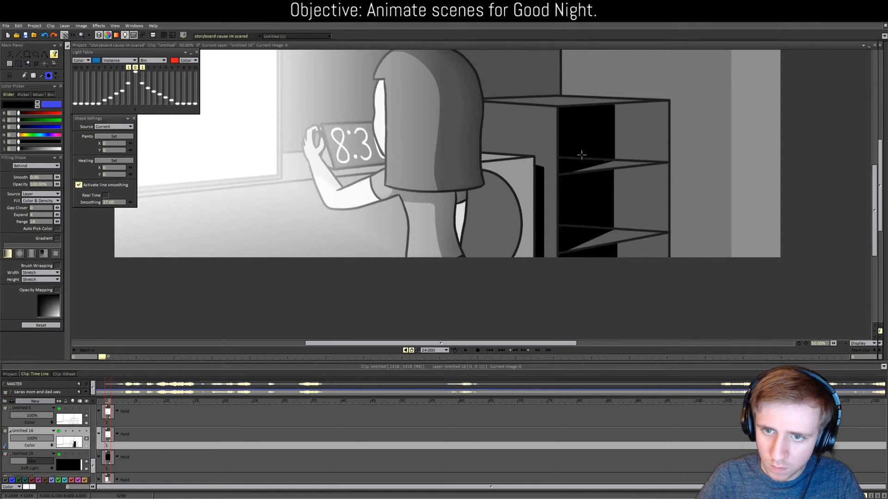
key(b)
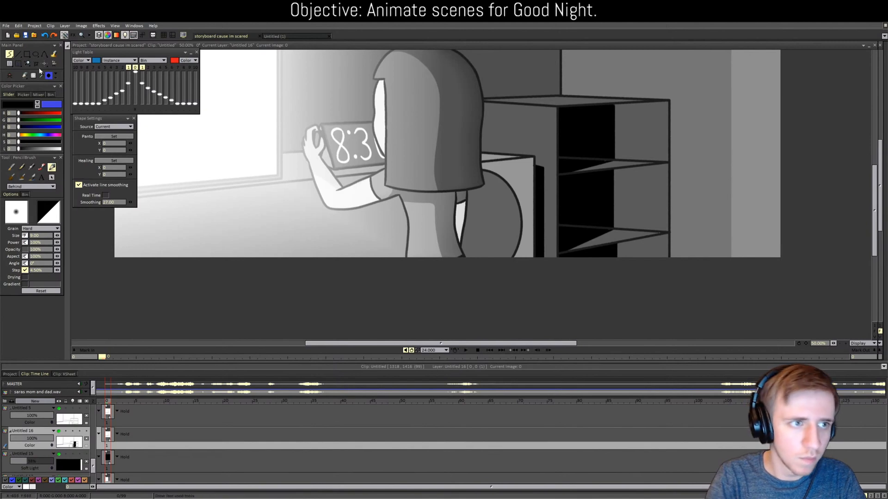
Step: Outline the wall shadow behind the cabinet and the lower area, and fill them black
click(18, 54)
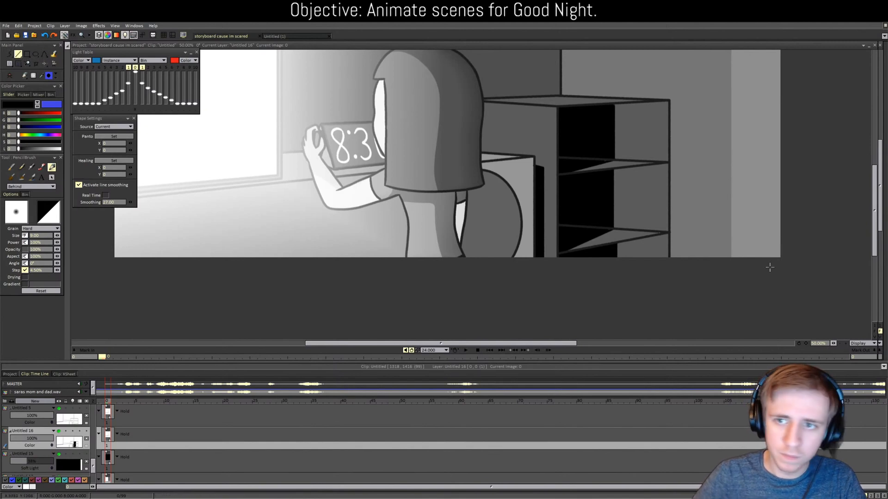
drag(877, 237, 875, 214)
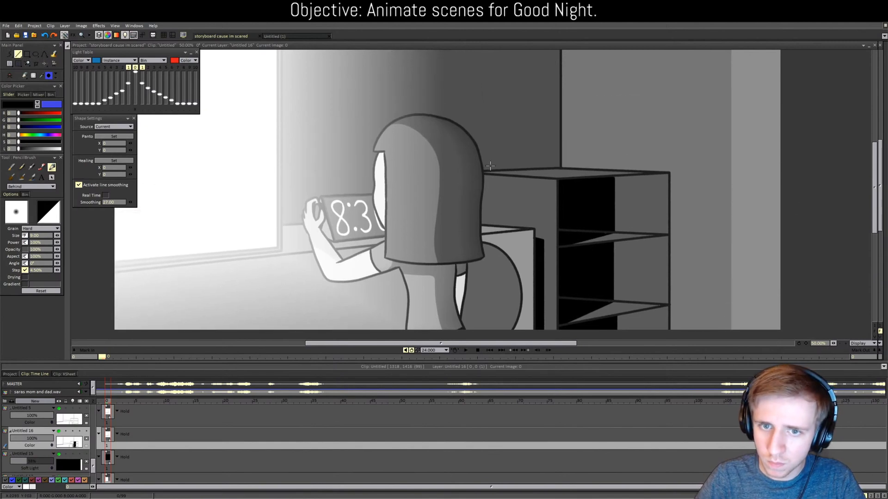
drag(481, 170, 520, 138)
drag(521, 138, 688, 137)
drag(688, 138, 687, 337)
key(f)
click(678, 259)
click(547, 160)
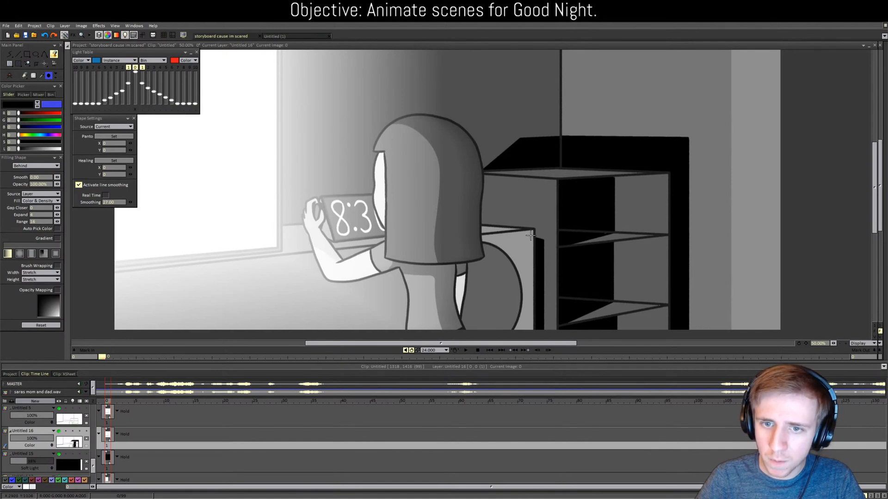
key(b)
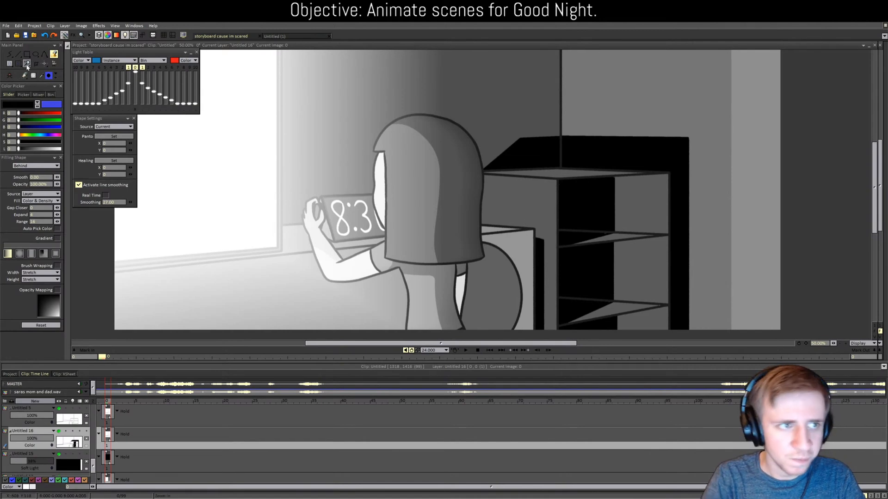
mouse_move(545, 331)
mouse_down()
mouse_move(542, 202)
mouse_move(544, 209)
mouse_move(454, 209)
mouse_up()
key(f)
click(485, 220)
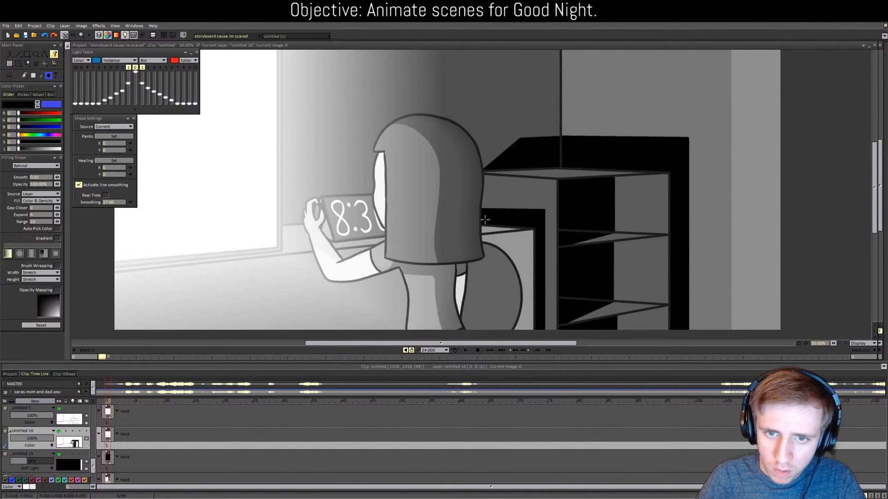
Step: Lower Untitled 16's opacity to about 40% to soften the black shadows
drag(33, 438, 27, 445)
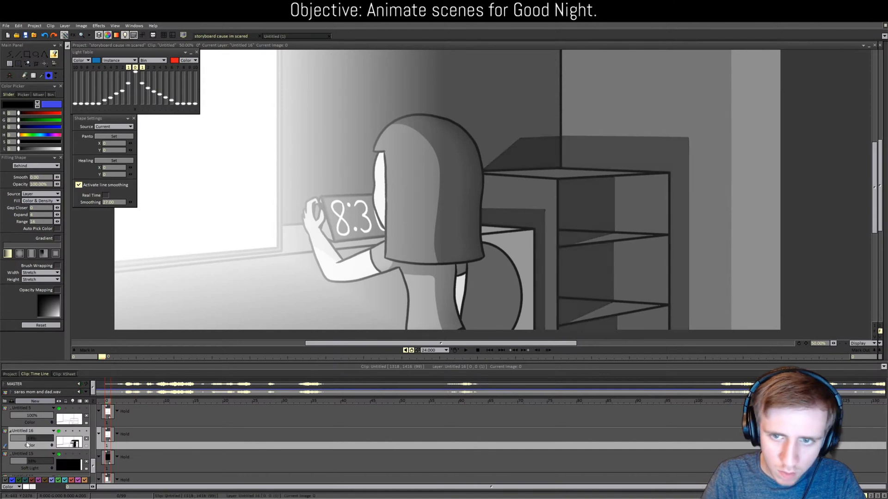
key(b)
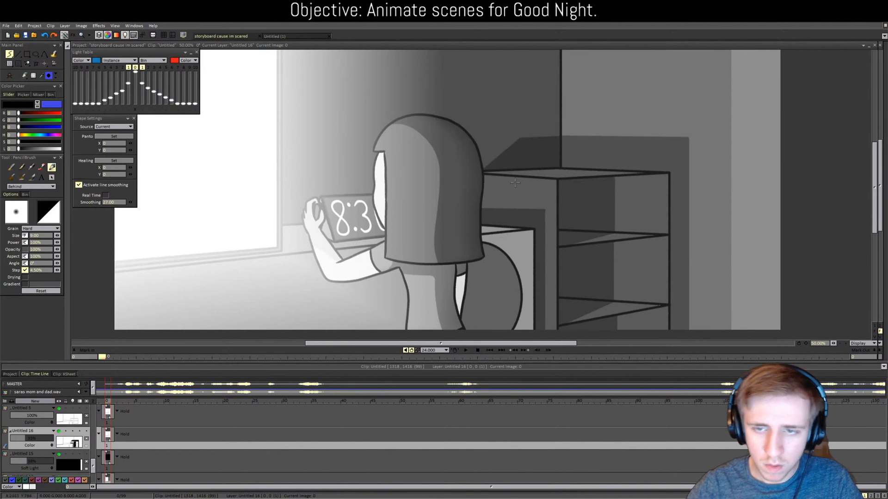
scroll(373, 232, down, 3)
Step: Draw a slanted line from the shelf's back corner and fill the two narrow wedges darker
scroll(373, 231, up, 2)
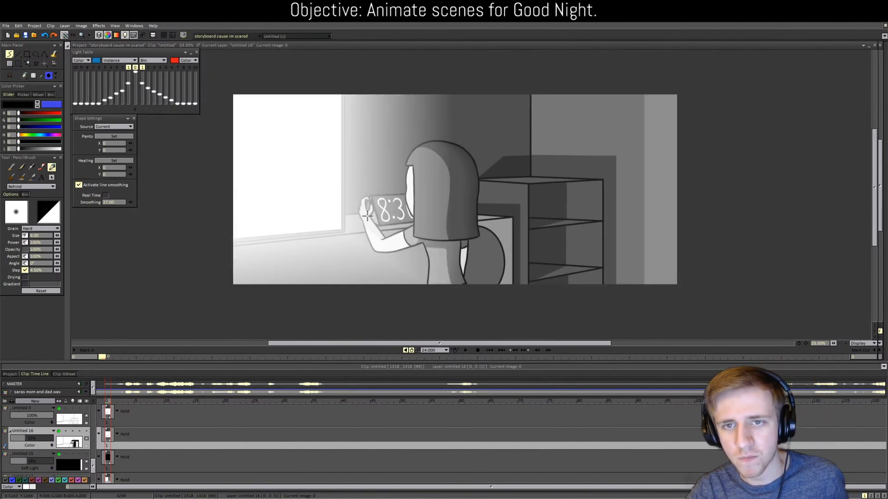
click(18, 54)
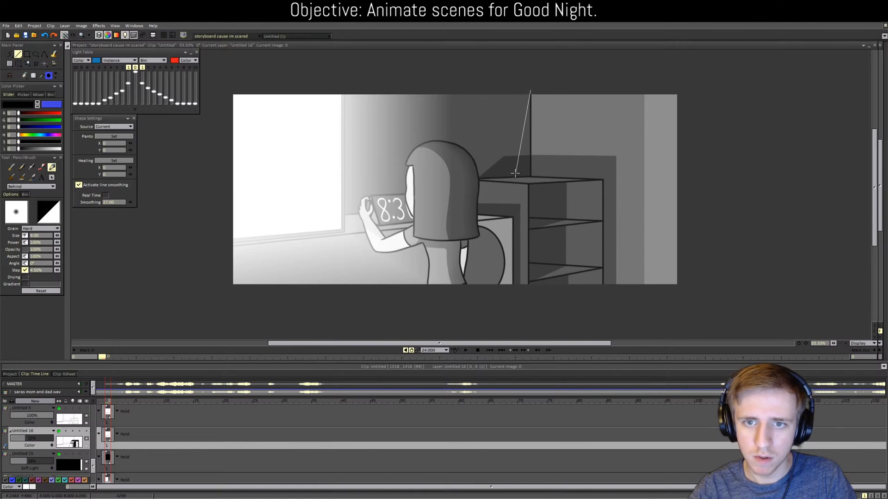
mouse_move(514, 177)
mouse_down()
mouse_move(532, 97)
mouse_move(544, 168)
mouse_up()
key(f)
click(535, 142)
click(527, 140)
Step: Draw a long boundary line across the lower scene and shade the dresser side and left wall darker
scroll(550, 181, down, 4)
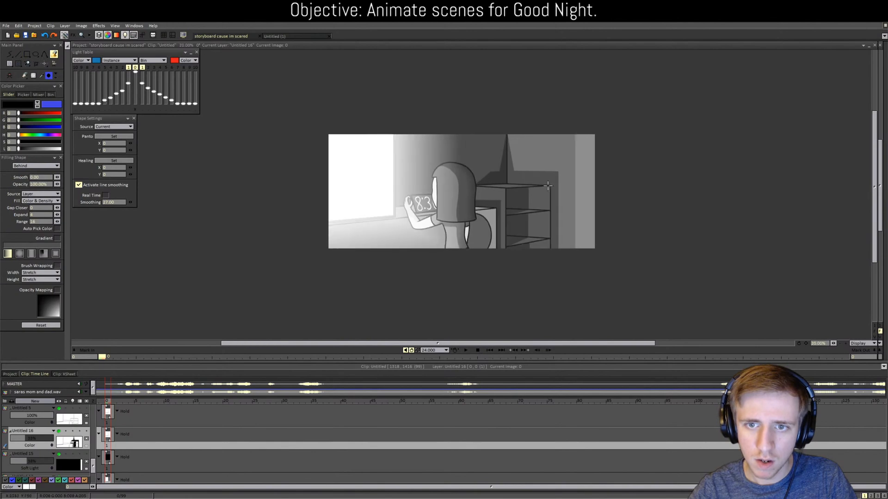
scroll(530, 205, up, 4)
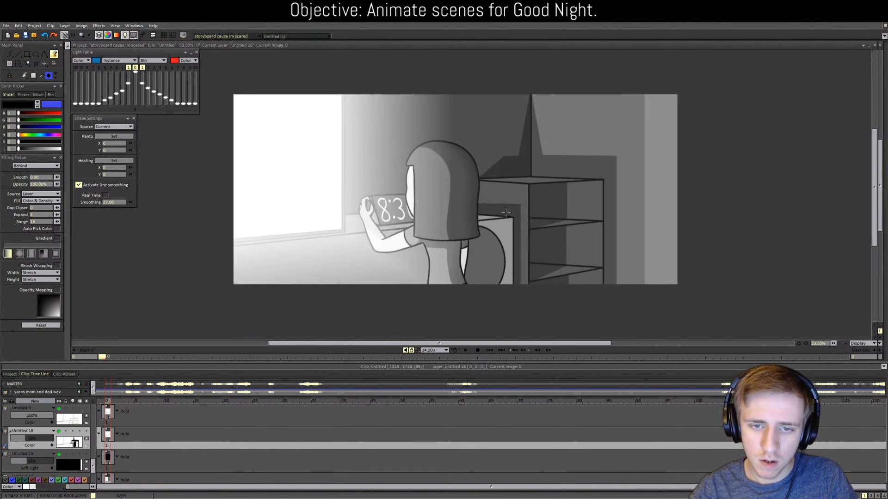
click(18, 54)
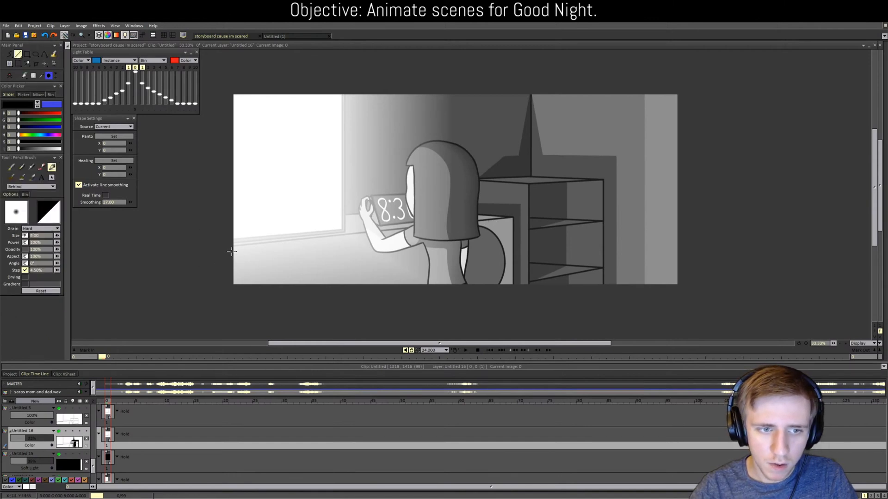
drag(232, 251, 512, 222)
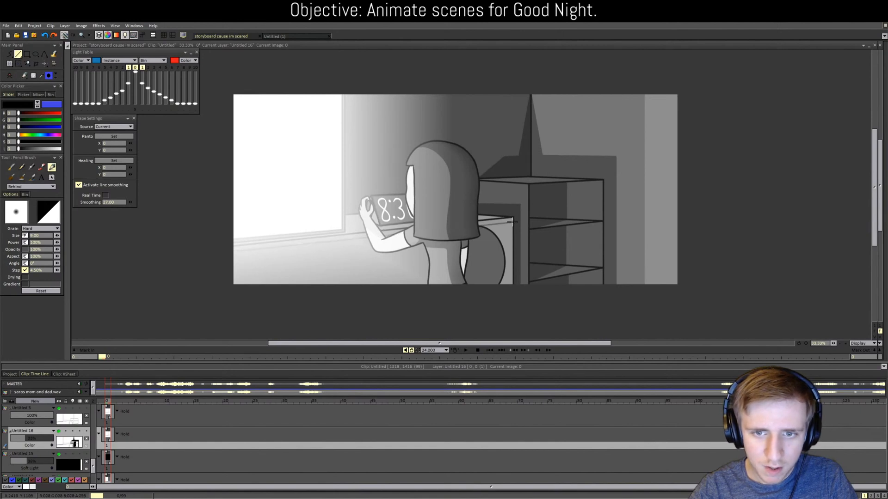
key(f)
click(510, 232)
click(491, 248)
click(385, 268)
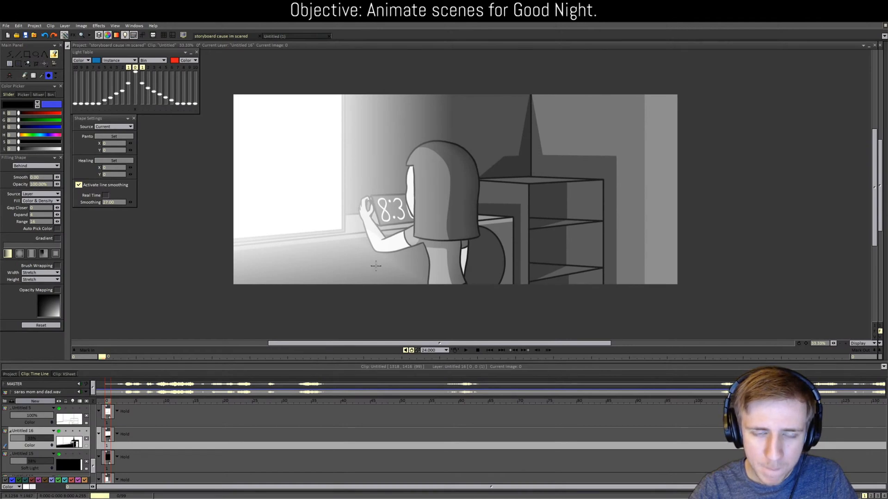
Step: Draw lines up and down-left from the hand and fill the wall strip beside the window darker
key(b)
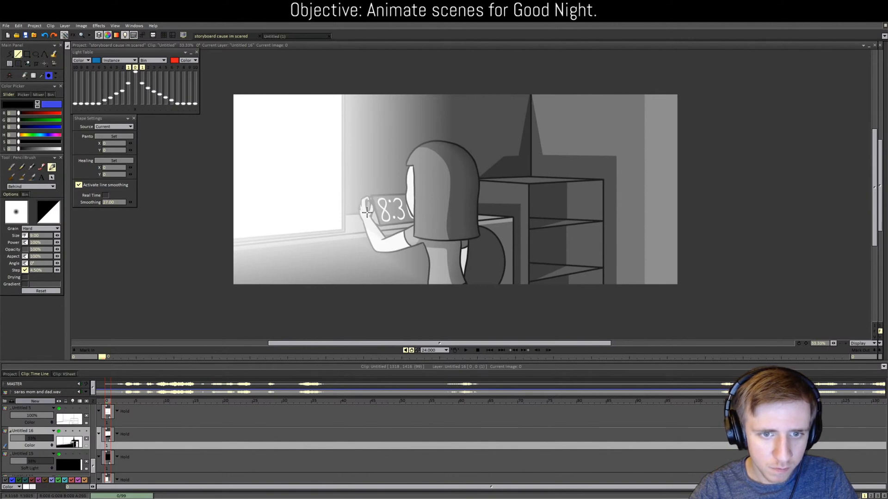
drag(367, 213, 375, 62)
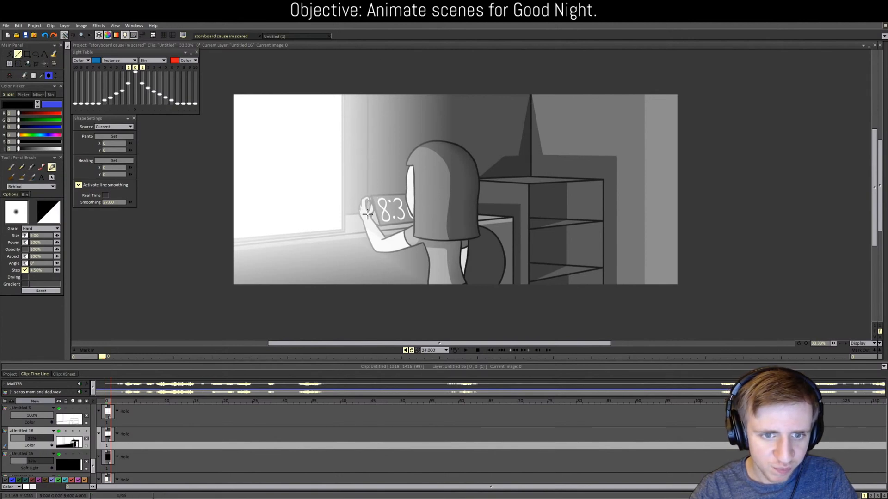
drag(366, 213, 345, 231)
key(f)
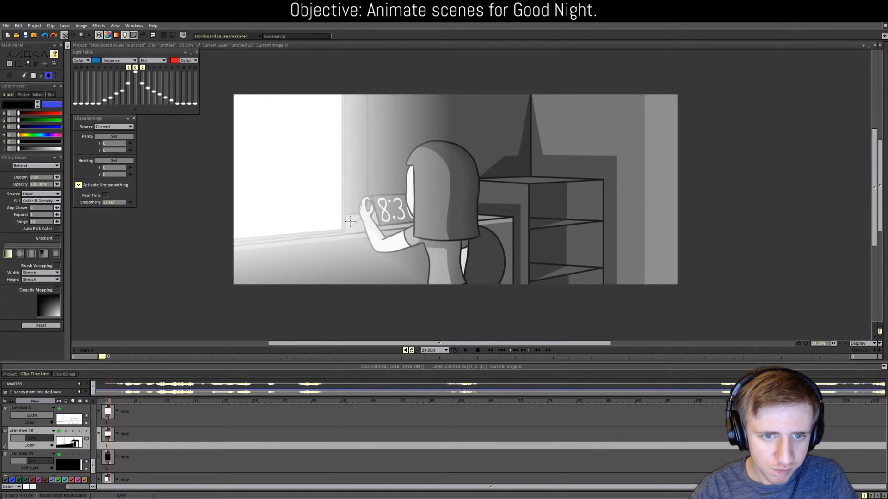
click(357, 165)
scroll(358, 164, down, 2)
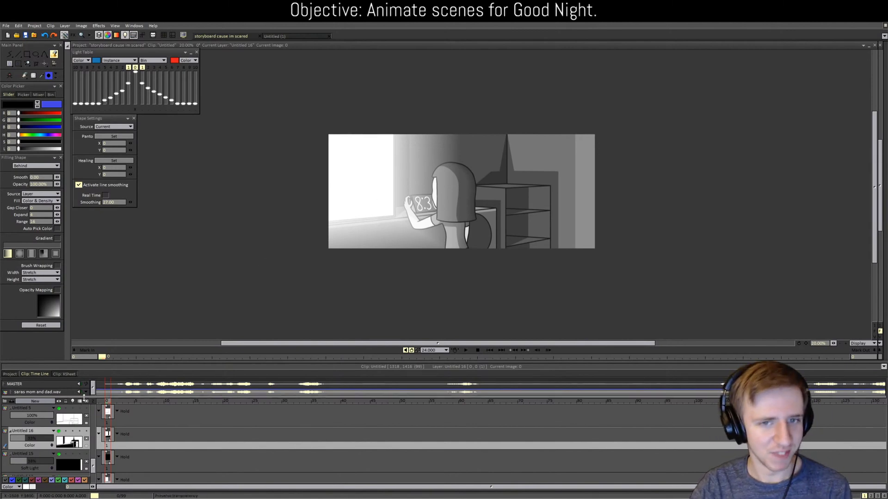
Step: Play the clock-phone scene and pause it at frame 71, where the clock reads 8:0
click(466, 350)
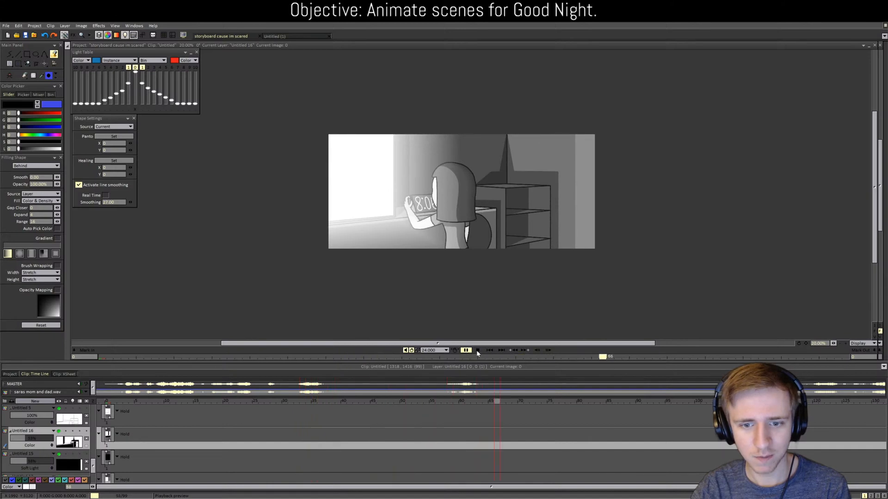
click(476, 350)
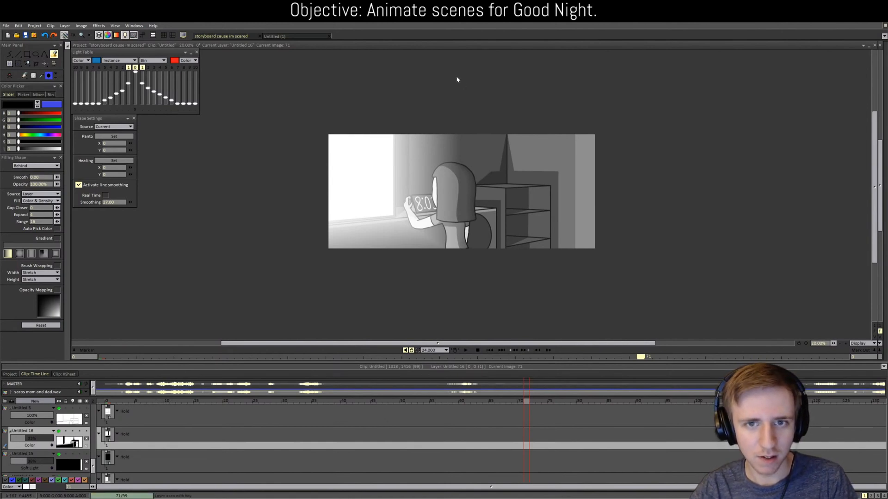
scroll(451, 153, up, 3)
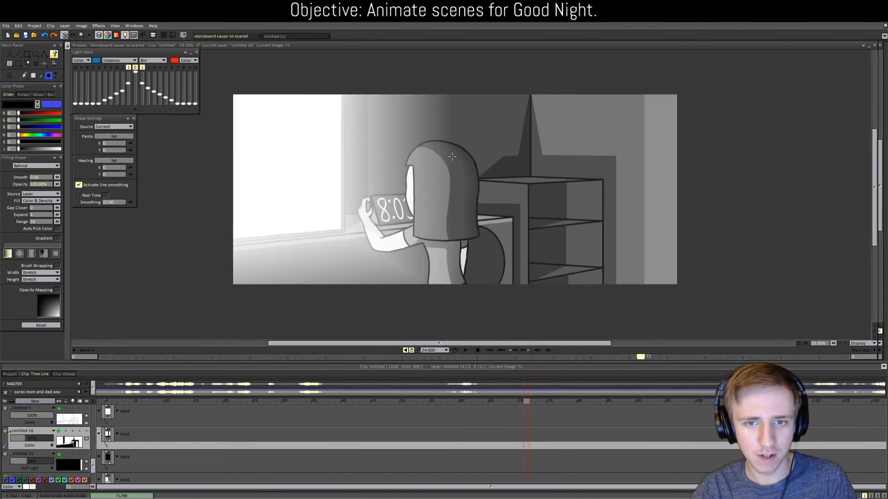
scroll(456, 274, down, 2)
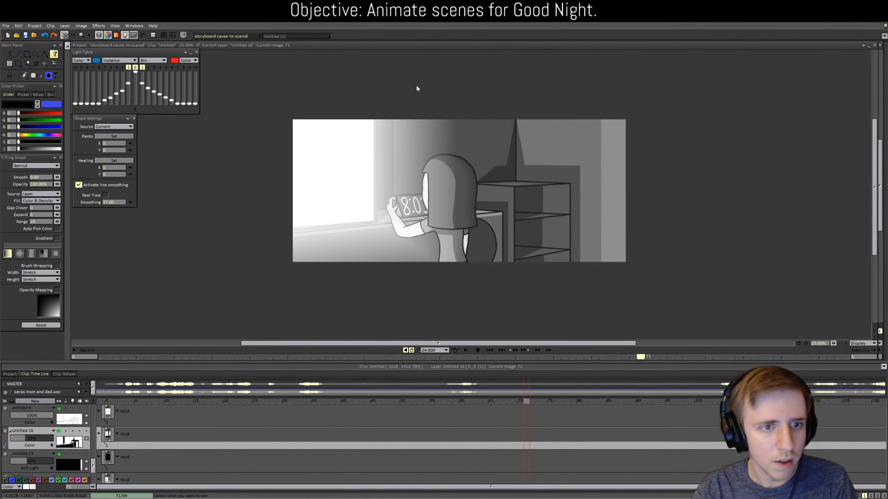
Step: Drag the stray frame-71 drawing on Untitled 16 back to frame 1 and return to the first frame
scroll(415, 242, up, 2)
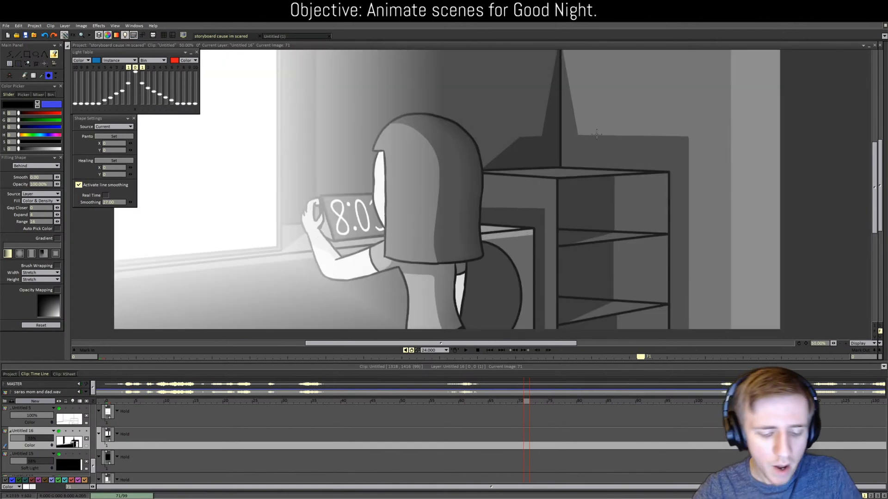
key(b)
drag(875, 167, 874, 146)
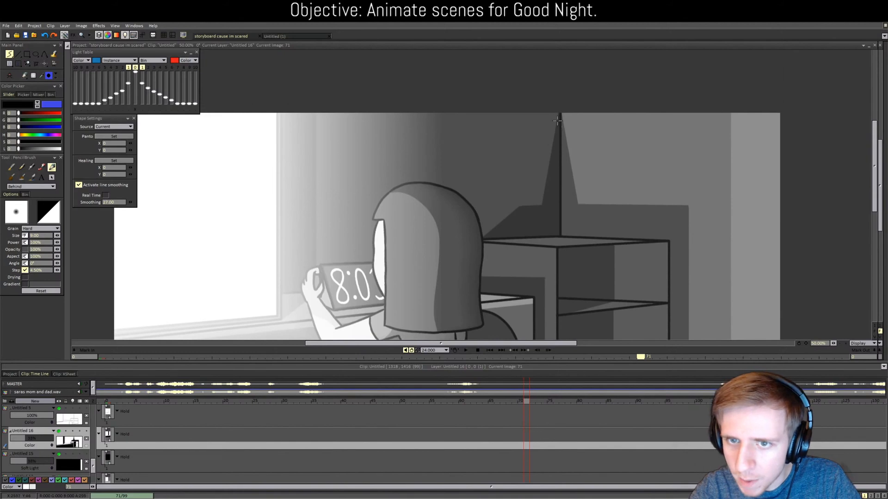
drag(559, 121, 561, 132)
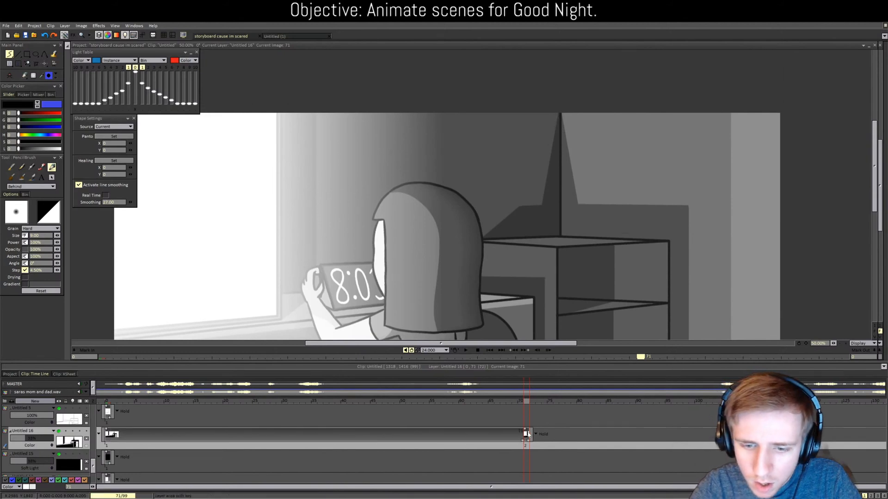
mouse_move(526, 434)
mouse_down()
mouse_move(417, 426)
mouse_move(109, 434)
mouse_up()
drag(527, 440, 109, 439)
click(106, 402)
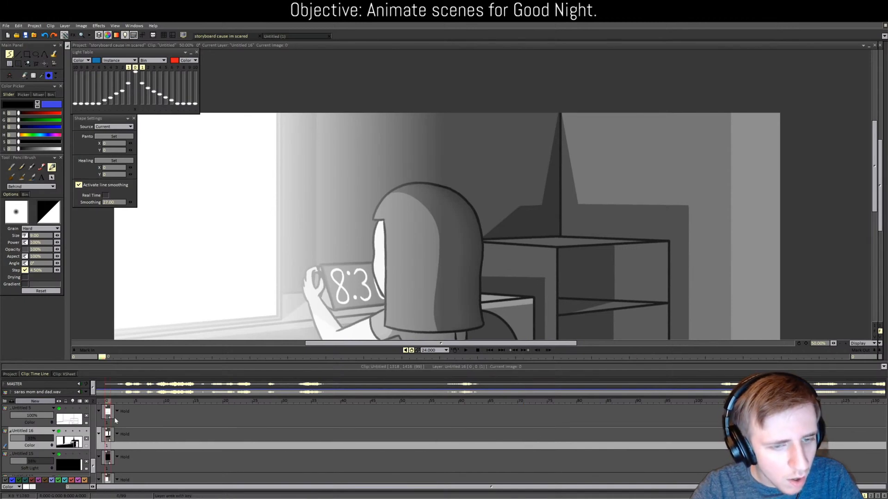
scroll(352, 286, down, 2)
scroll(352, 286, up, 1)
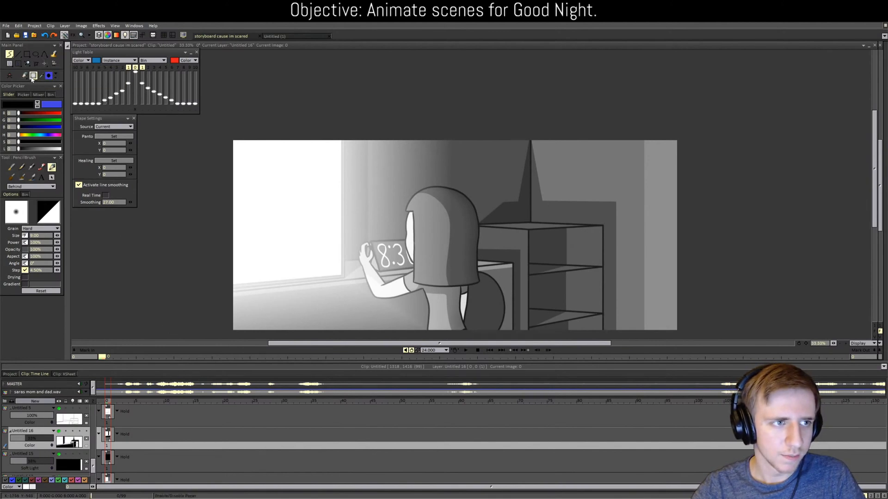
Step: Add a new layer, Untitled 17
scroll(37, 421, down, 1)
scroll(37, 421, down, 1)
click(37, 401)
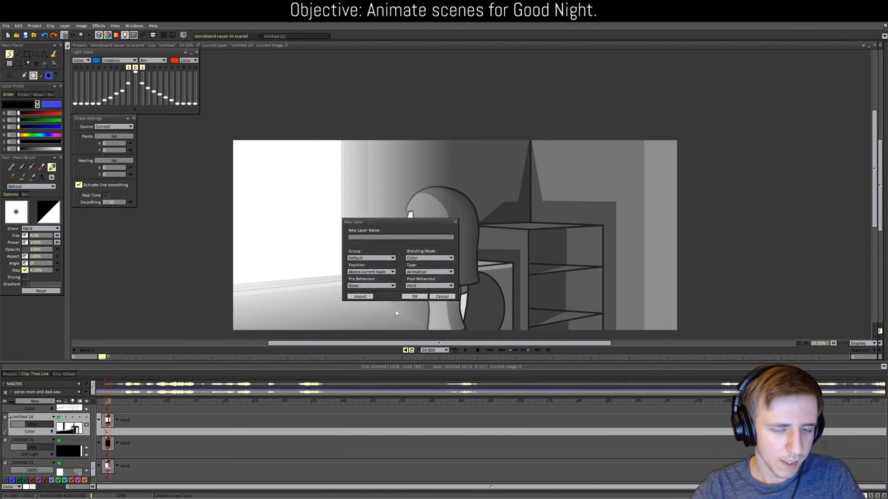
click(411, 298)
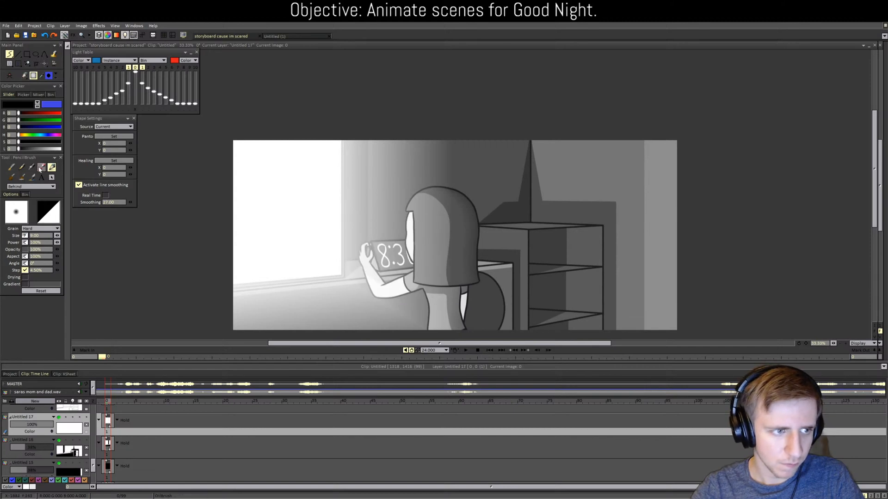
Step: Switch to the Fill tool and browse the paper textures Paper 22 to Paper 36
key(f)
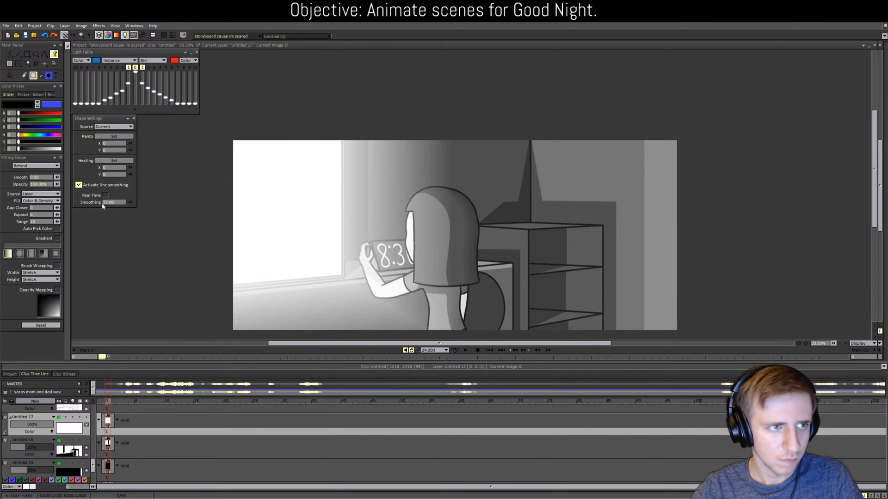
click(33, 76)
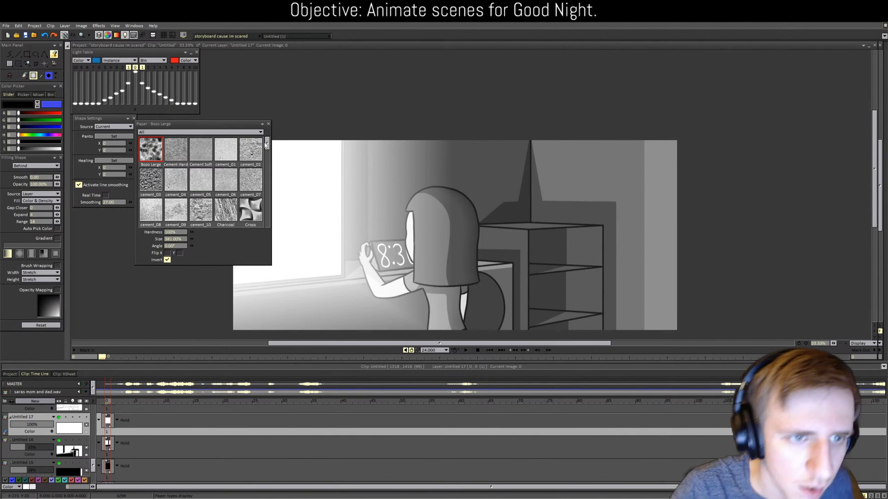
drag(267, 144, 250, 185)
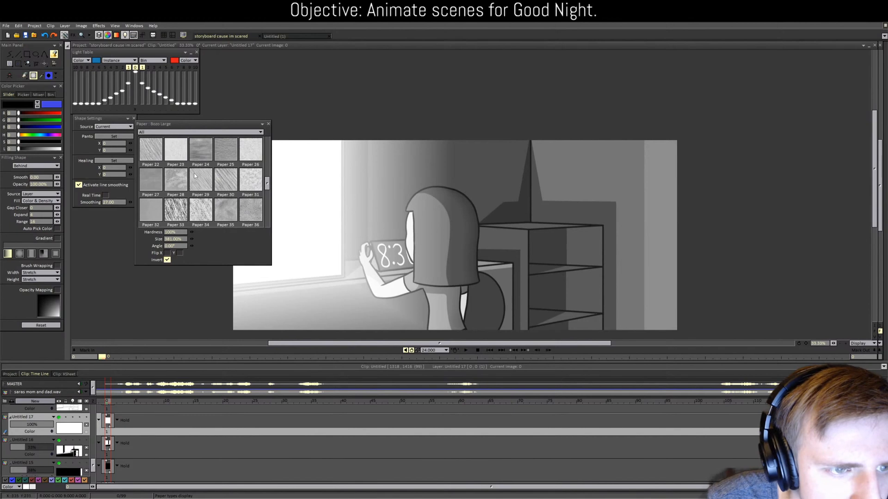
Step: Try Paper 22 fills on the background, undoing them and adjusting texture size to 238% then 370%
click(151, 150)
click(549, 182)
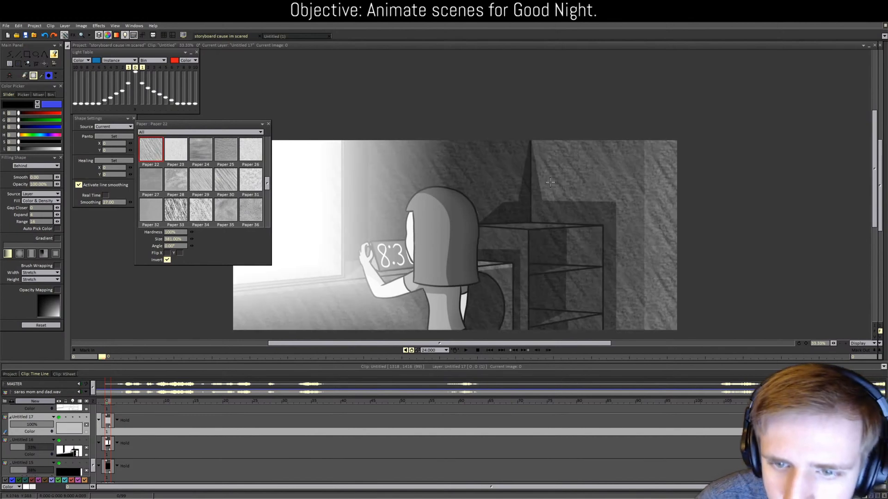
key(ctrl+z)
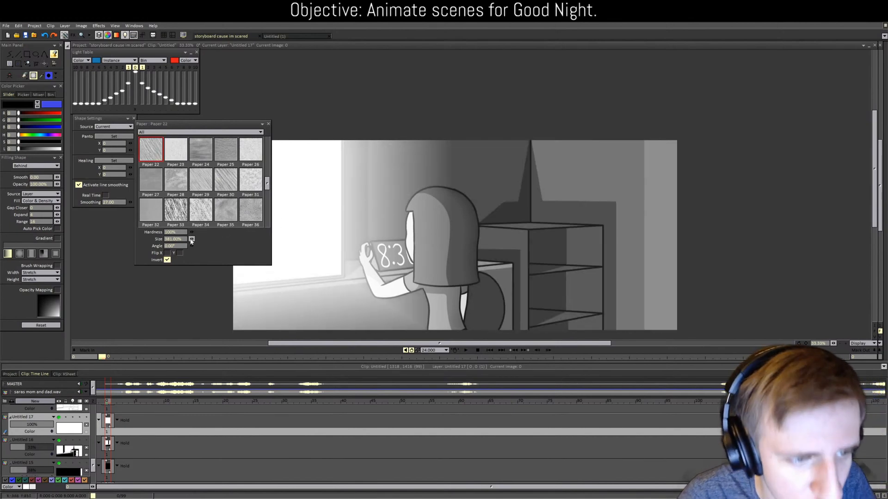
drag(192, 239, 176, 239)
click(571, 227)
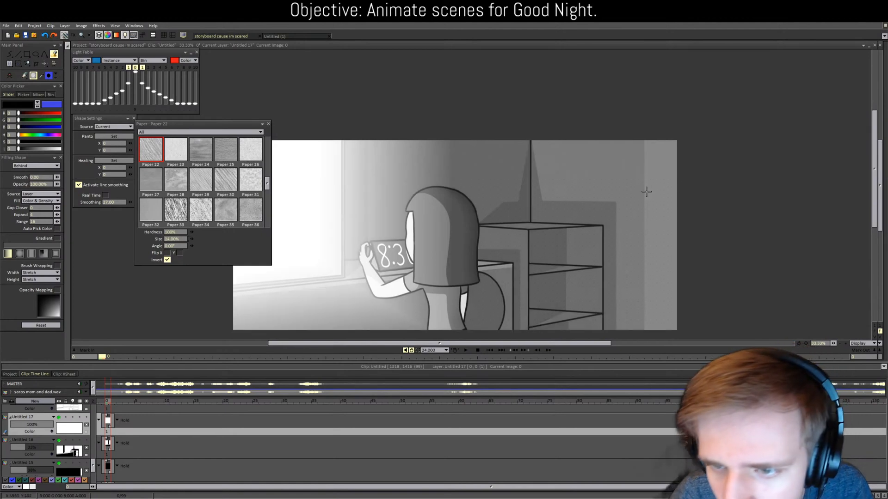
key(ctrl+z)
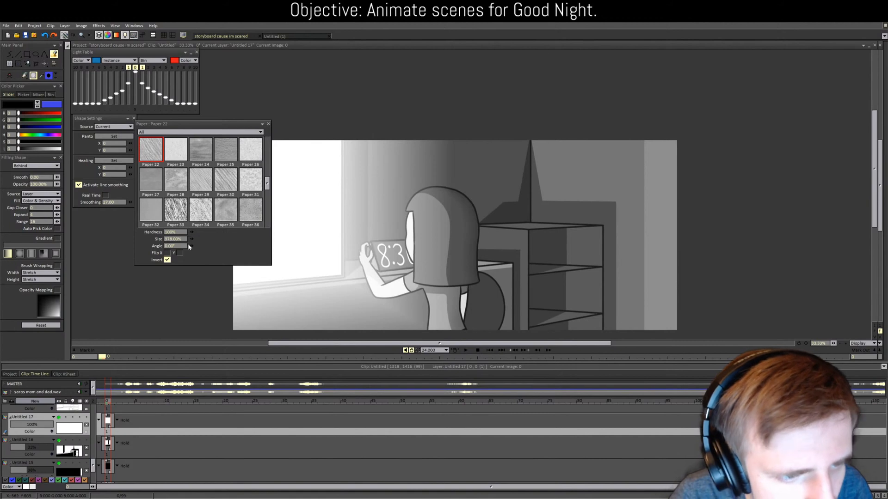
drag(192, 239, 191, 239)
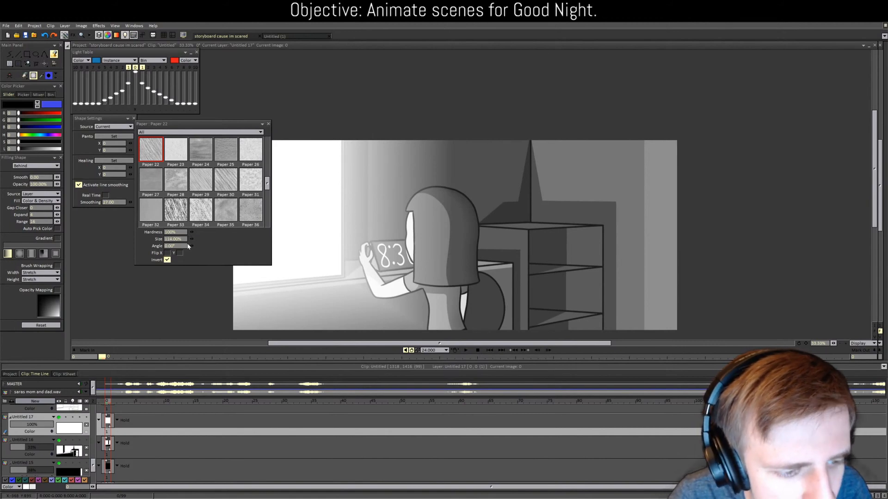
scroll(74, 431, up, 1)
Step: On Untitled 17, fill the right wall and back wall with the Paper 22 texture
click(111, 420)
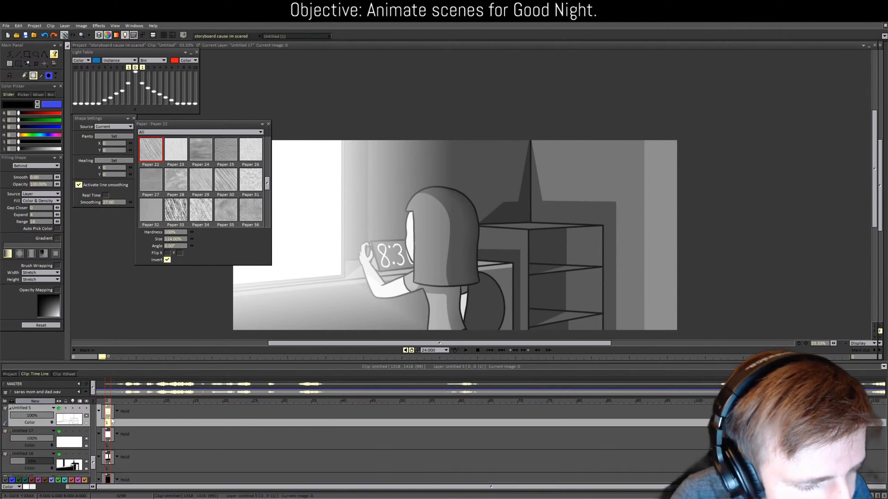
click(108, 437)
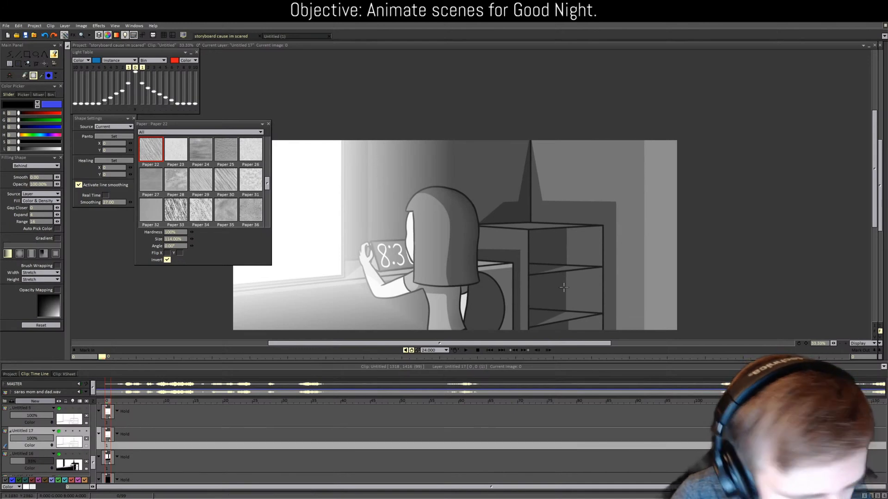
click(595, 206)
click(489, 196)
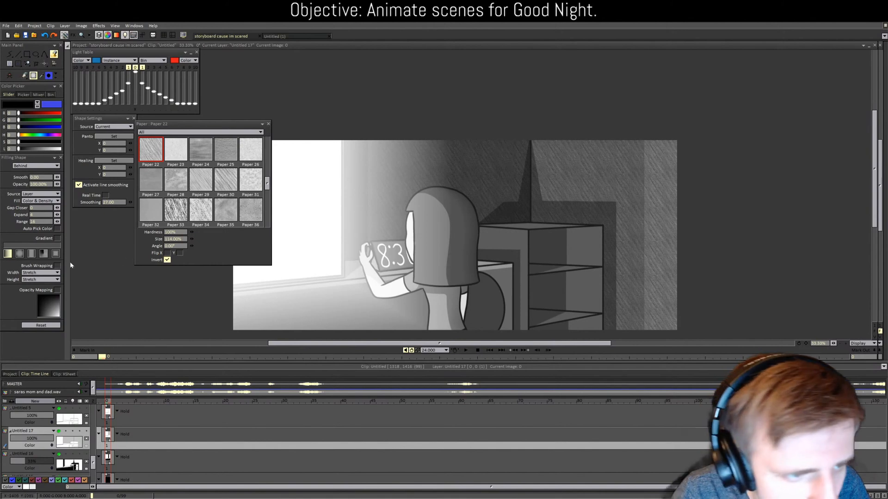
scroll(249, 199, down, 10)
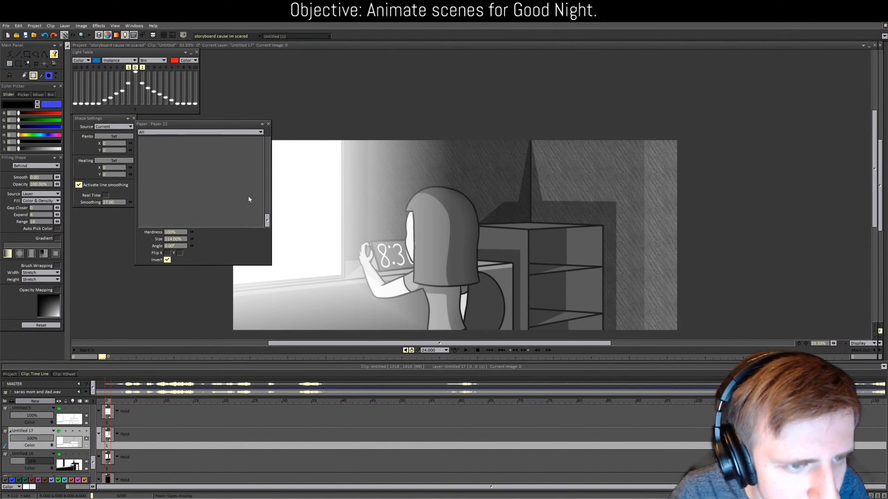
Step: Fill the cabinet's sides, panels, top and shelves with Wood Hard texture rotated to 17 degrees
click(226, 209)
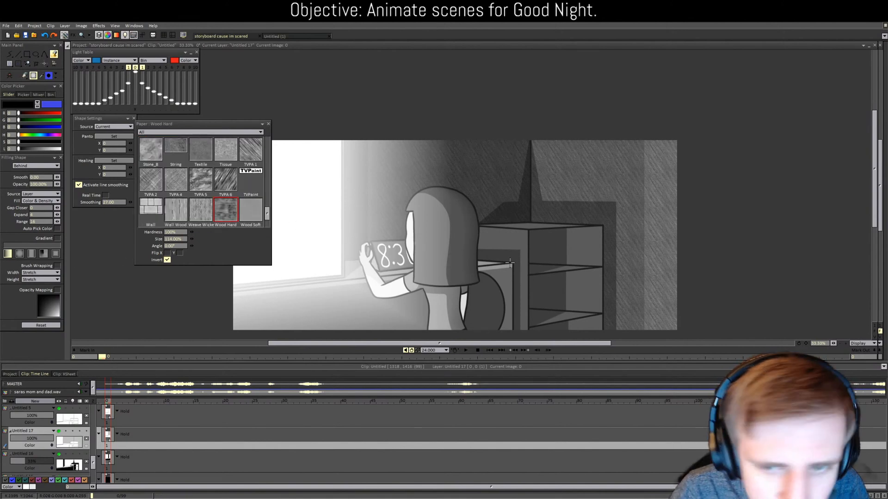
click(520, 246)
click(549, 251)
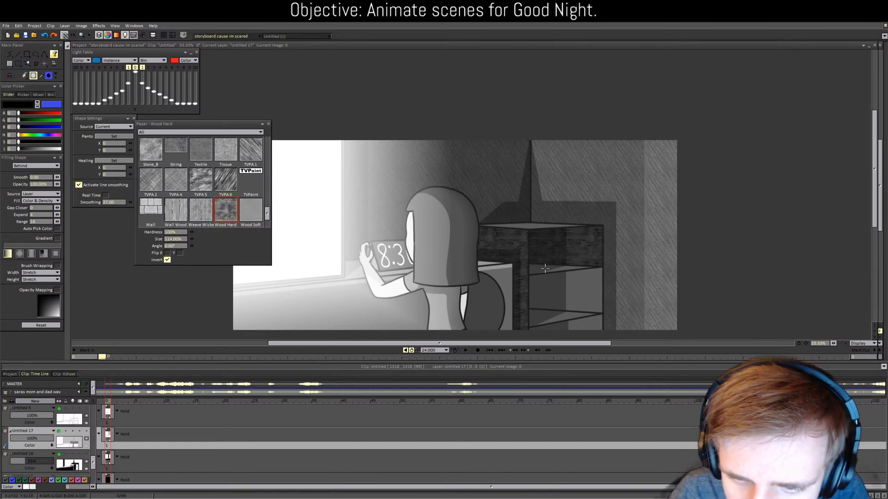
click(545, 271)
click(589, 320)
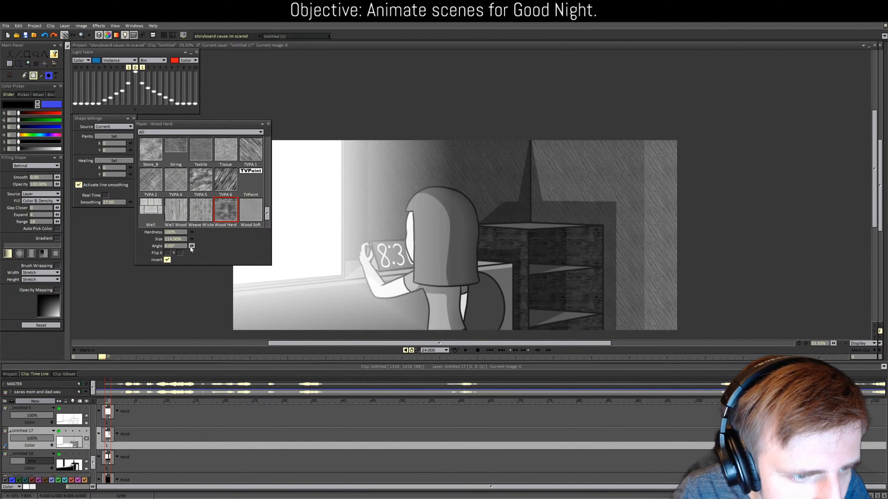
drag(191, 246, 194, 249)
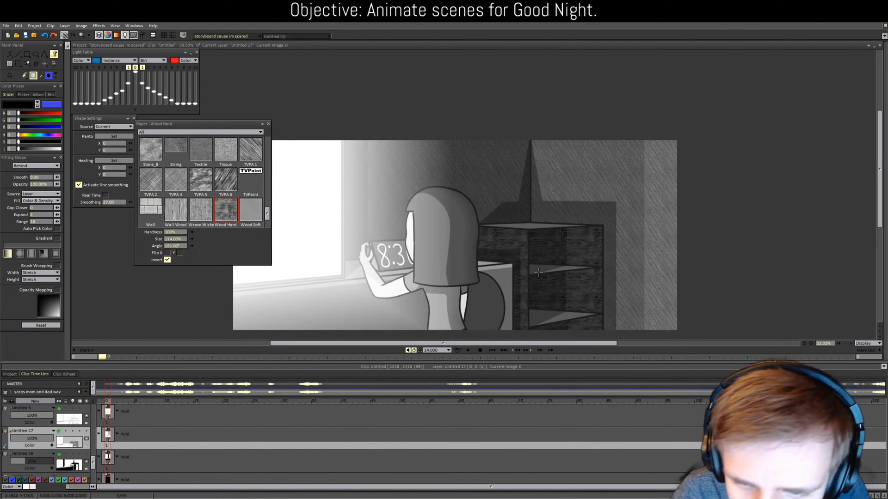
click(520, 227)
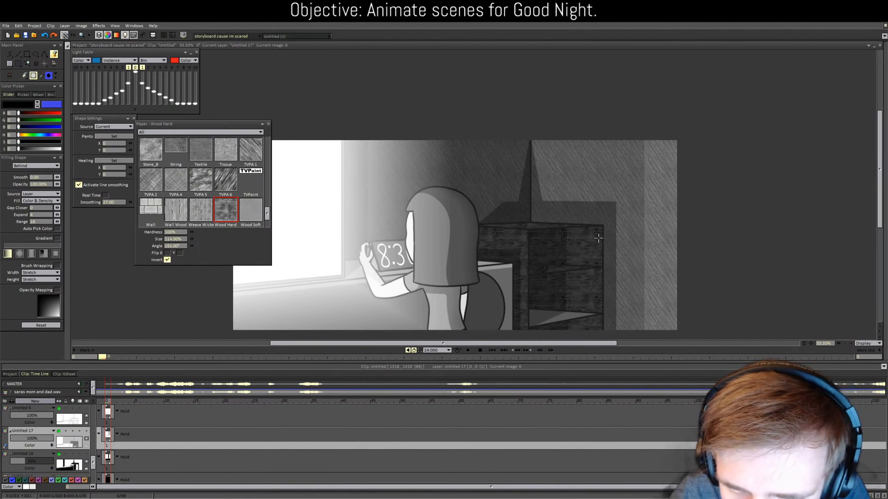
click(550, 305)
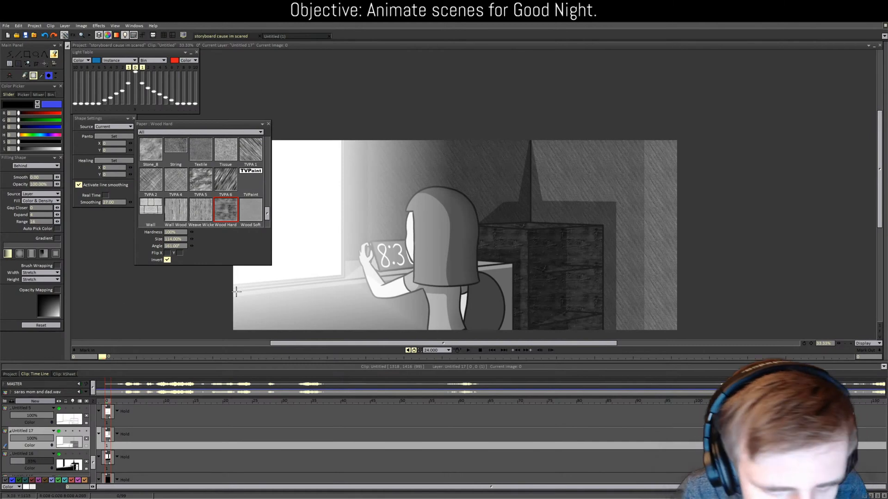
Step: Try Weave Wicker and Wood Soft papers, then darken the area right of the girl with TVPA 2
click(201, 214)
click(250, 211)
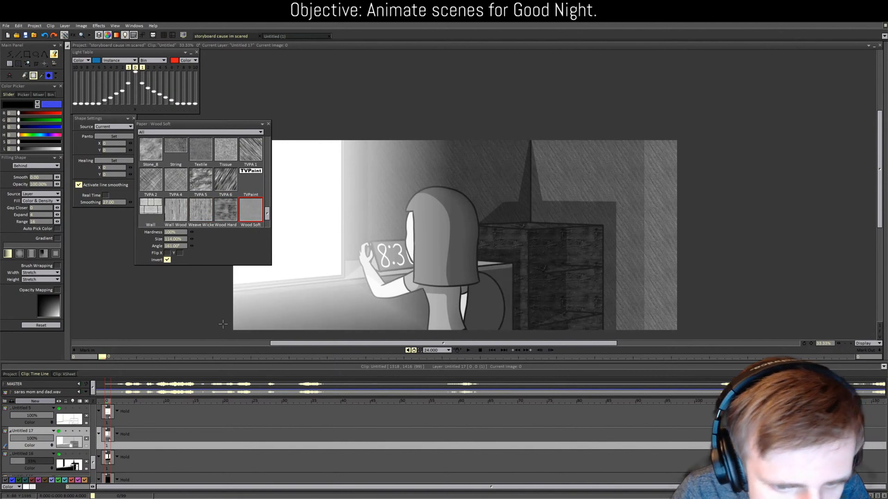
scroll(185, 203, up, 1)
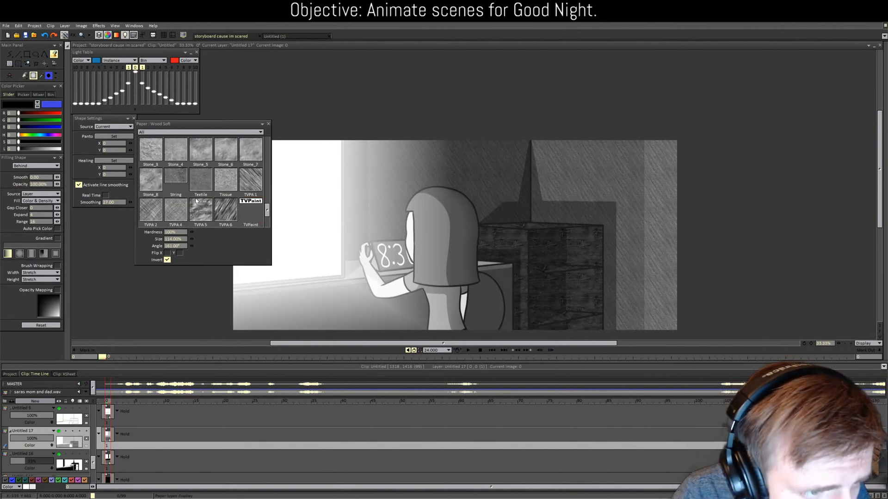
click(150, 210)
drag(495, 313, 471, 323)
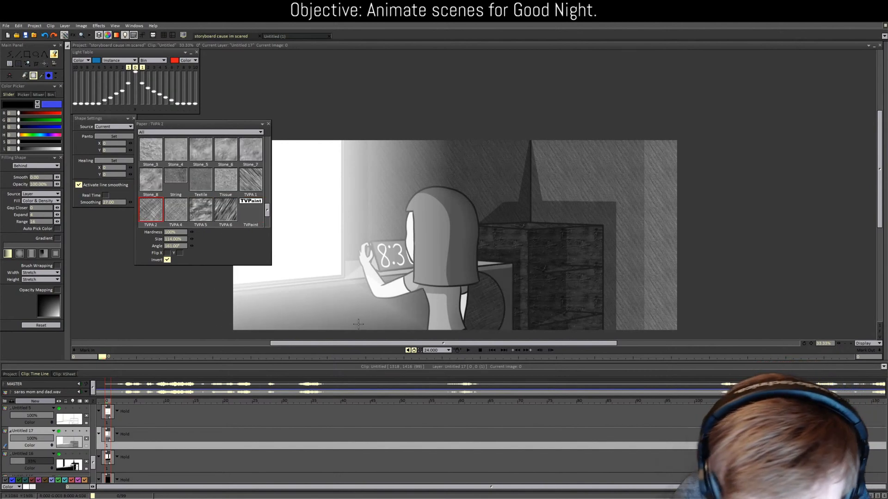
drag(388, 343, 366, 343)
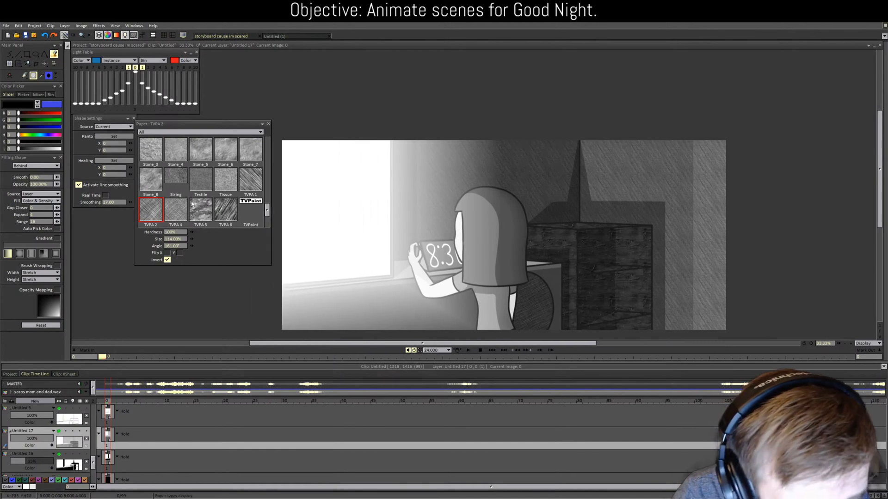
scroll(192, 204, down, 2)
Step: Choose Weave Wicker paper, reset its angle to 0, then rotate it to 160 degrees
click(194, 188)
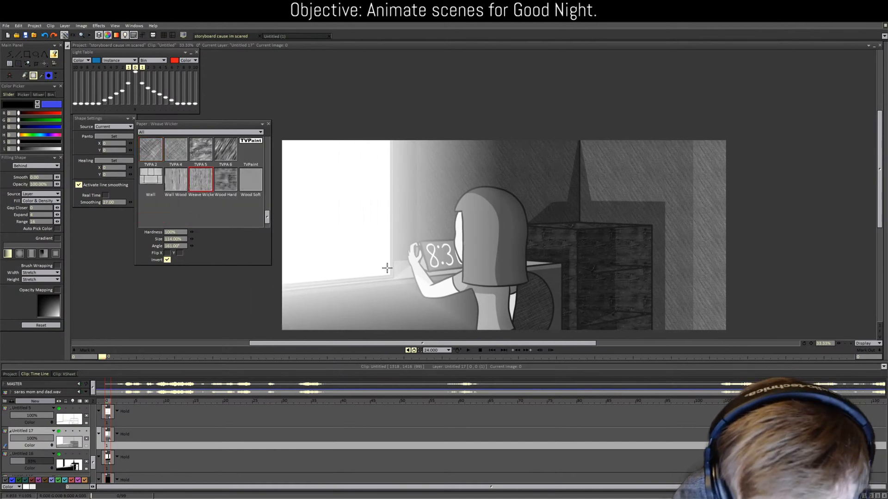
click(183, 246)
text(0)
key(Return)
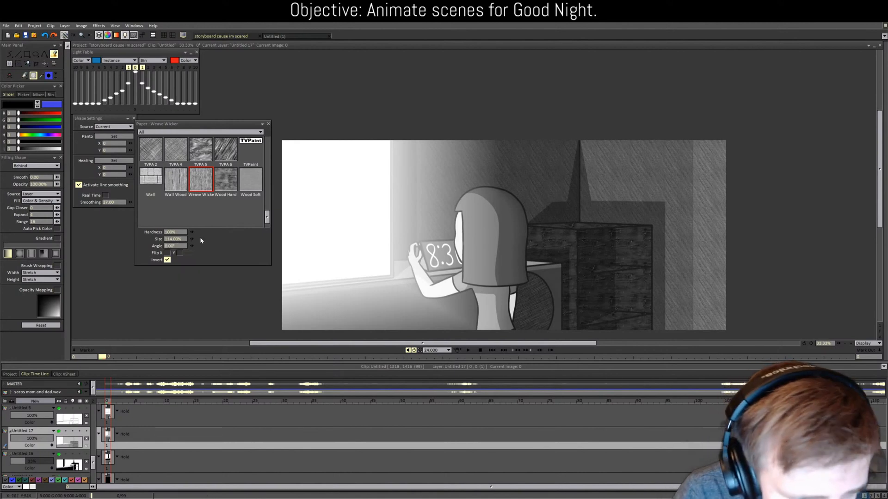
drag(192, 247, 195, 249)
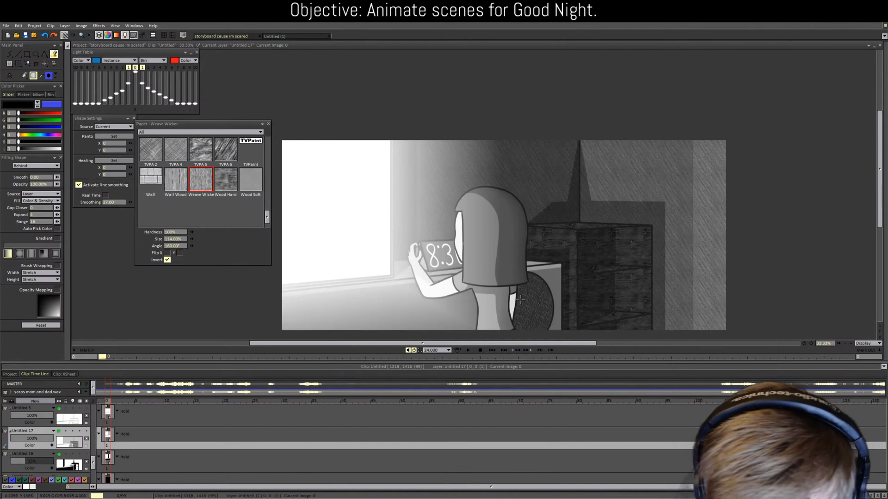
scroll(202, 185, up, 1)
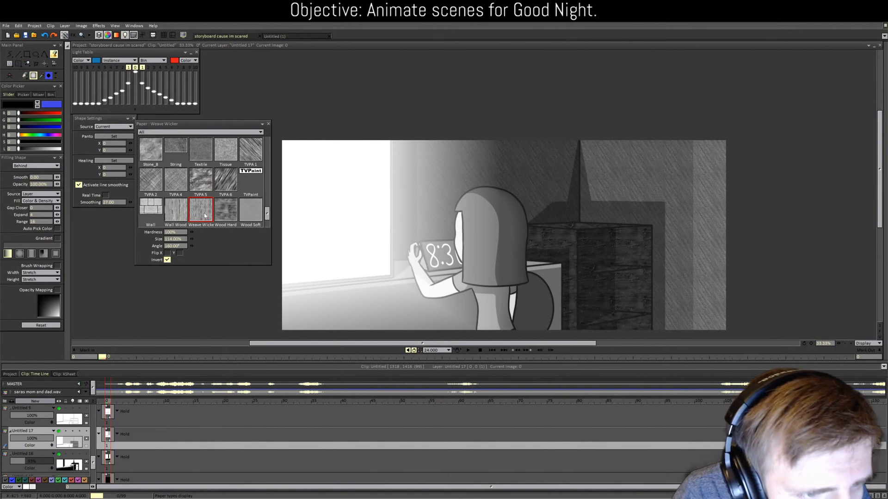
scroll(217, 215, down, 1)
Step: Try Wood Soft at about 69 degrees and TVPA 4 at 1% size, then return to TVPA 2
click(251, 179)
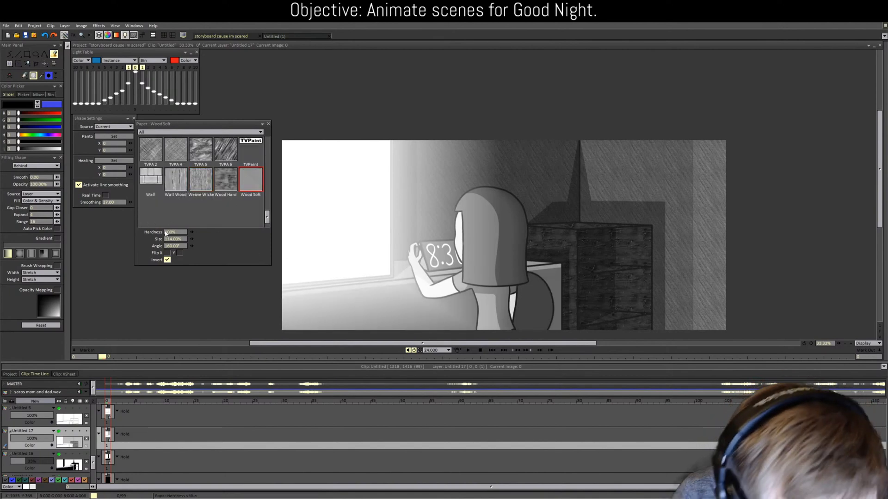
click(179, 239)
click(176, 246)
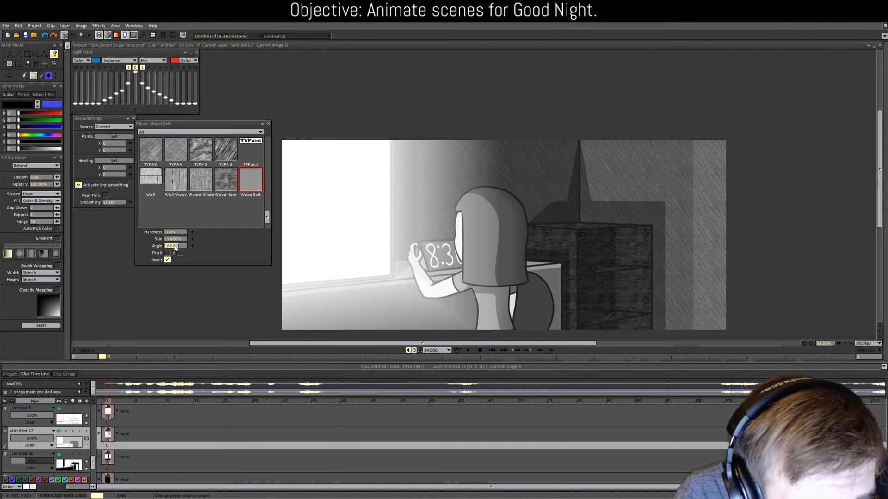
text(0)
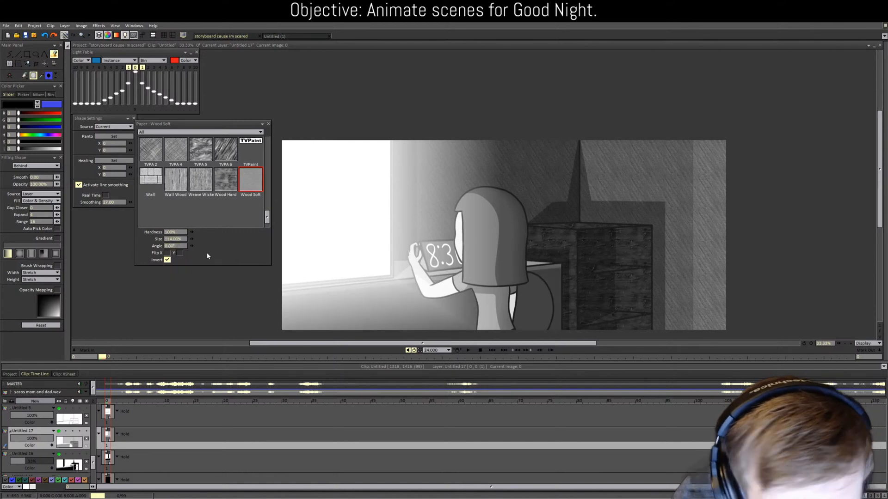
drag(192, 246, 194, 248)
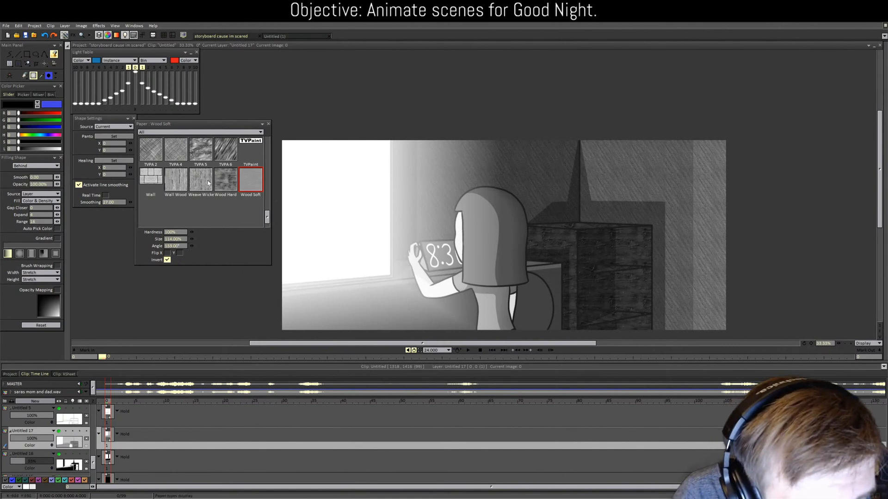
click(176, 149)
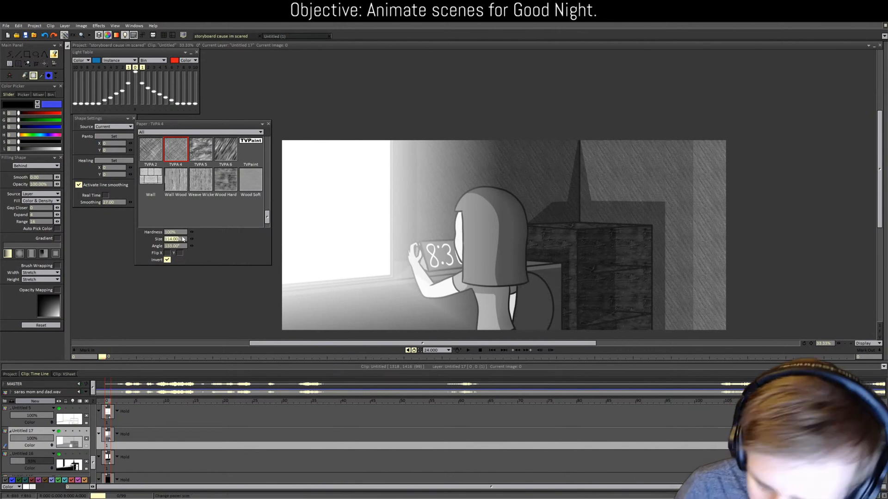
drag(183, 239, 164, 245)
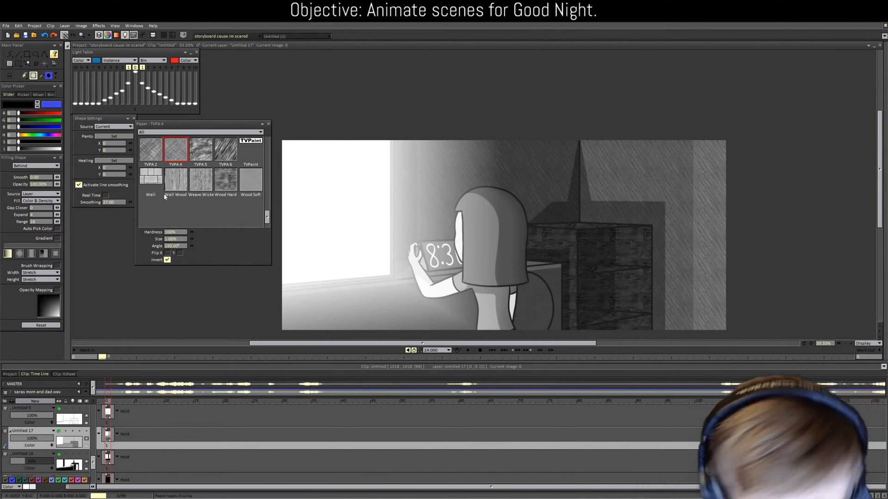
click(150, 149)
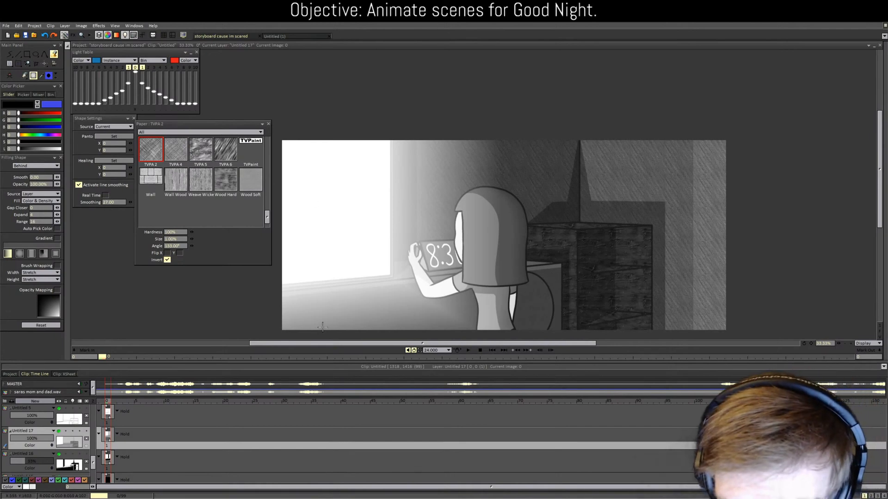
Step: Set the paper angle to 0 degrees and the paper size to 344%
scroll(419, 296, up, 1)
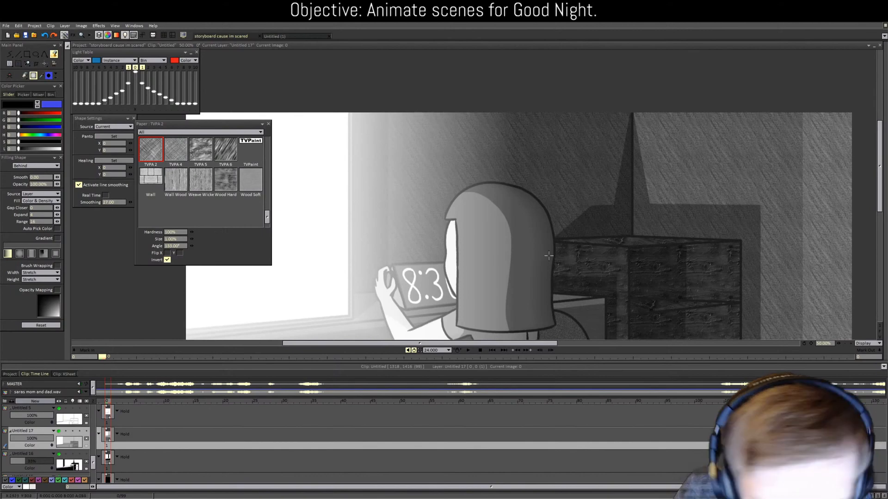
click(170, 247)
text(0)
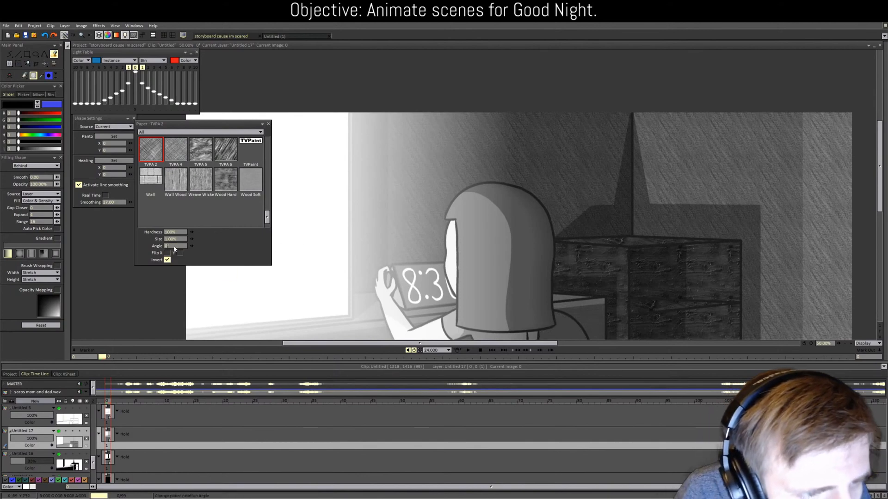
key(Return)
click(176, 241)
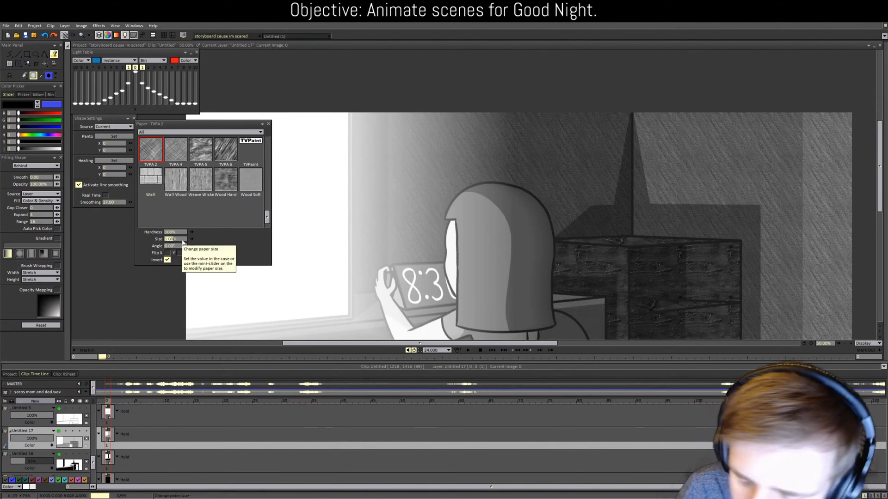
text(344)
key(Tab)
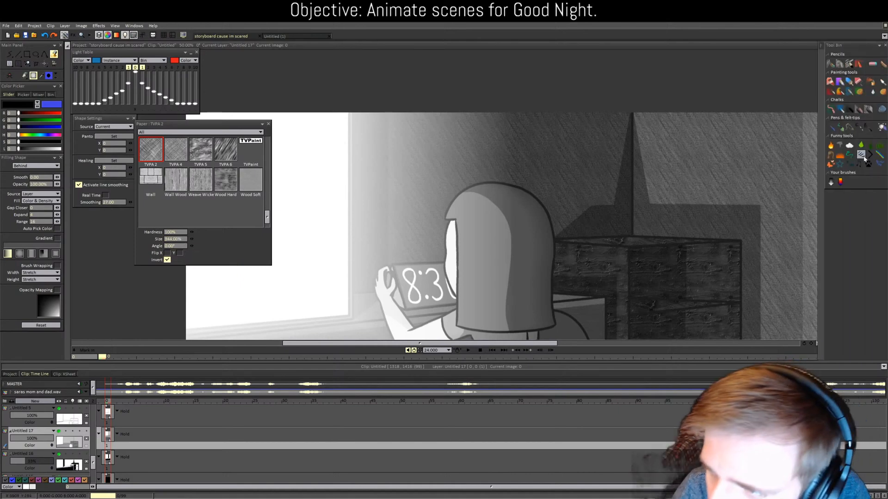
Step: Lower Untitled 17's opacity to hide the textured wall and cabinet fills
drag(879, 173, 879, 204)
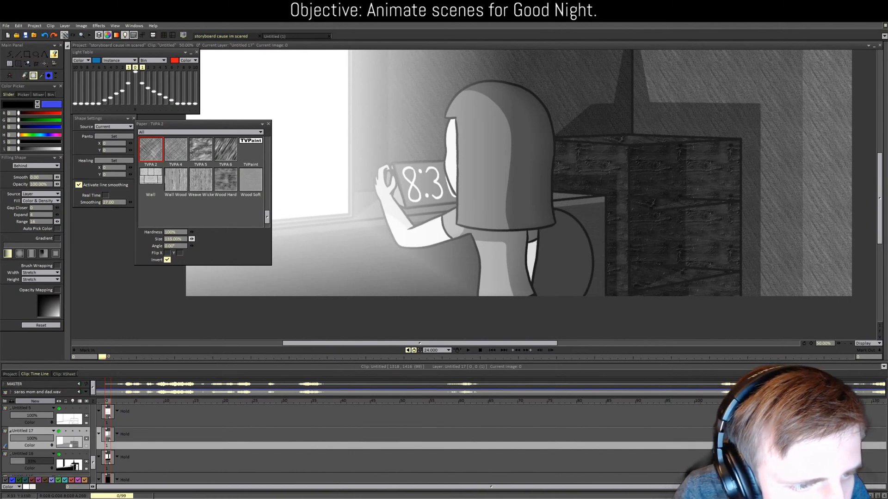
scroll(417, 296, down, 3)
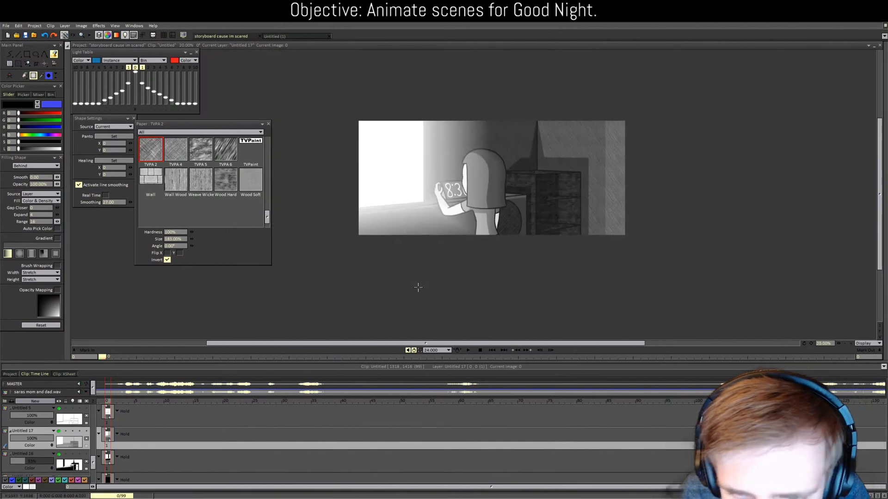
scroll(418, 287, up, 2)
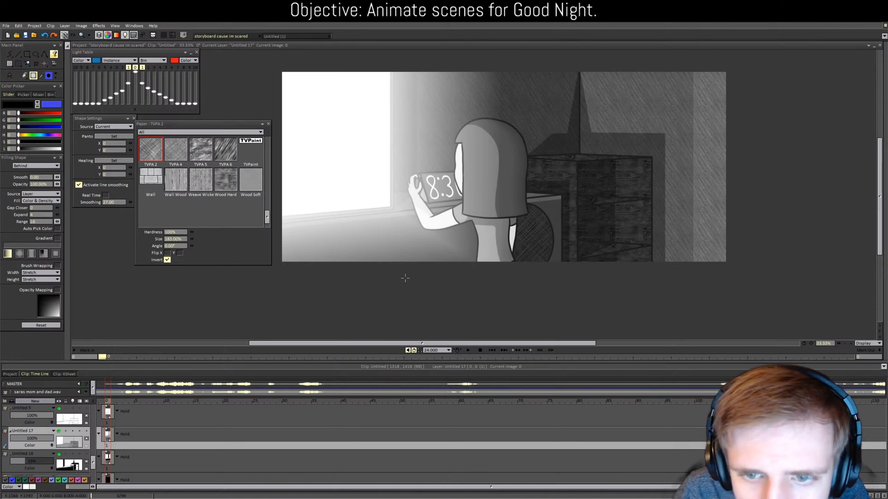
click(23, 437)
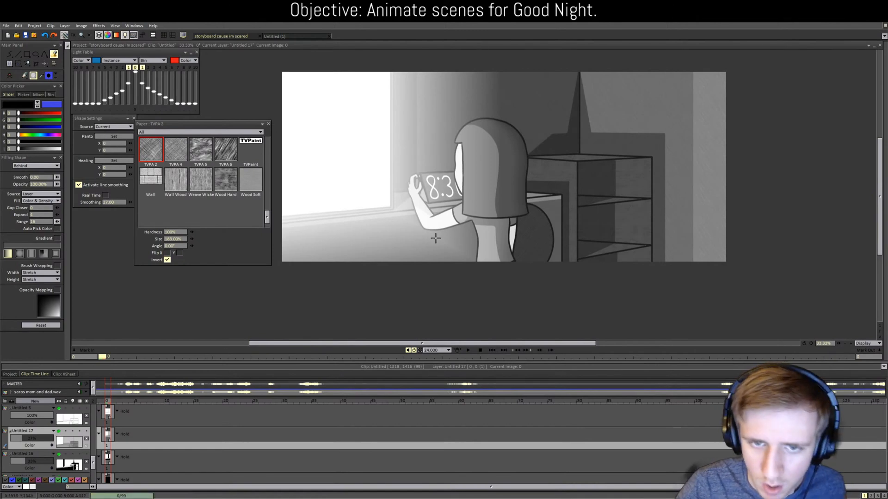
Step: Play back the scene, then export it as AVI with Background included, overwriting the existing file
click(469, 350)
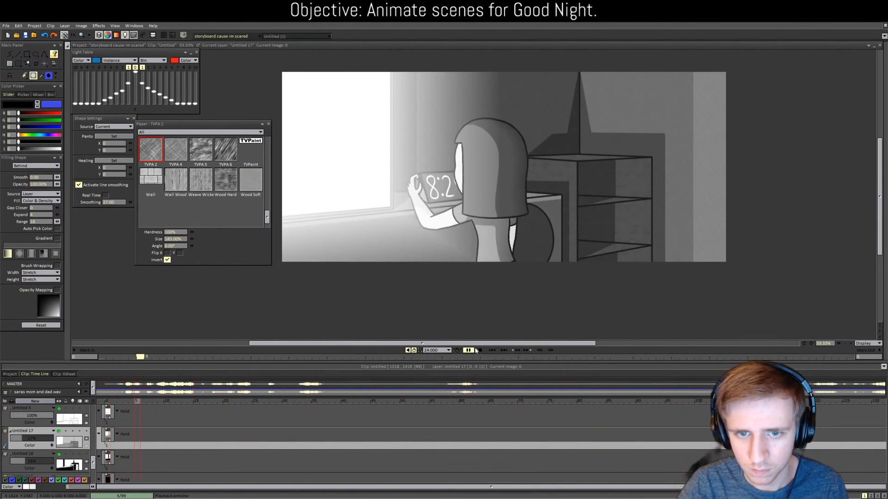
click(479, 350)
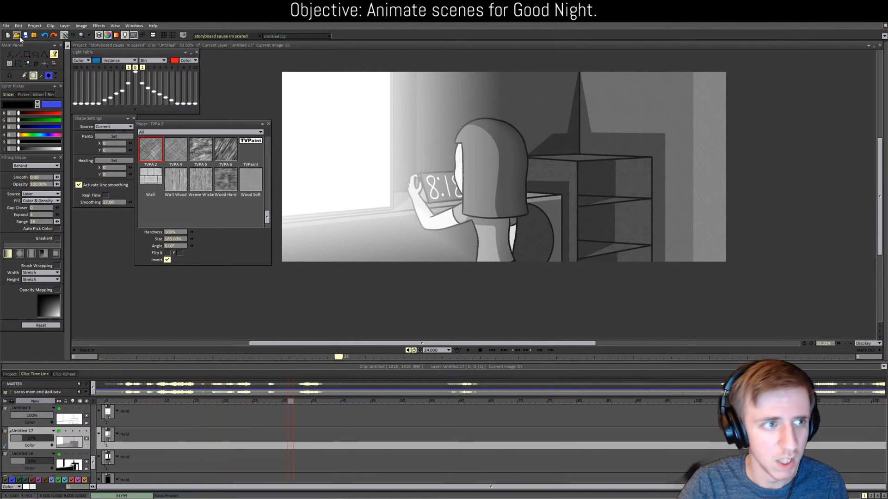
click(6, 26)
click(19, 77)
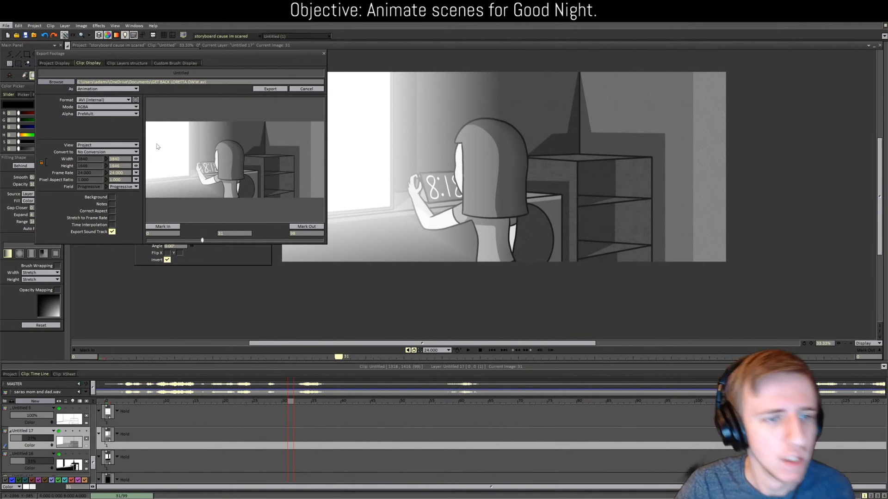
click(112, 198)
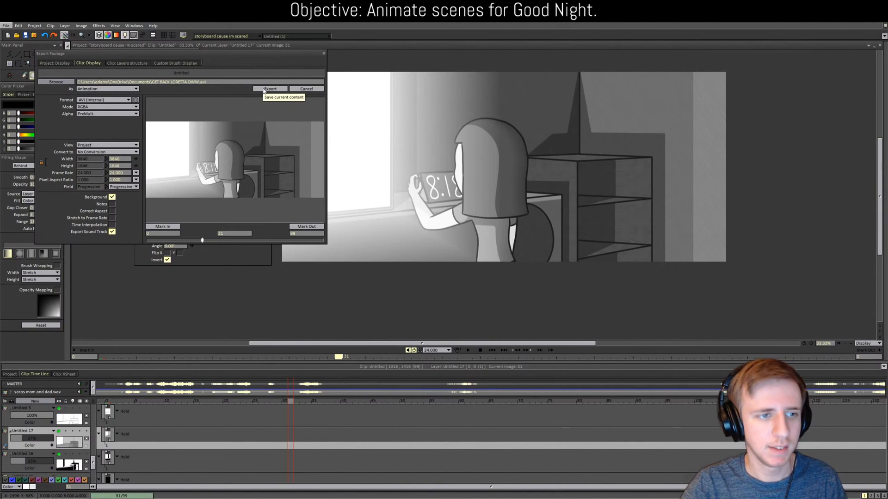
click(265, 92)
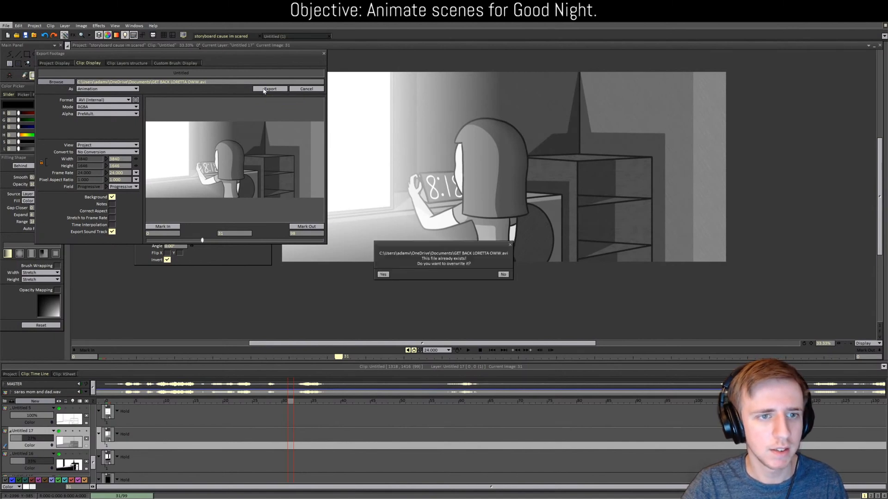
click(383, 274)
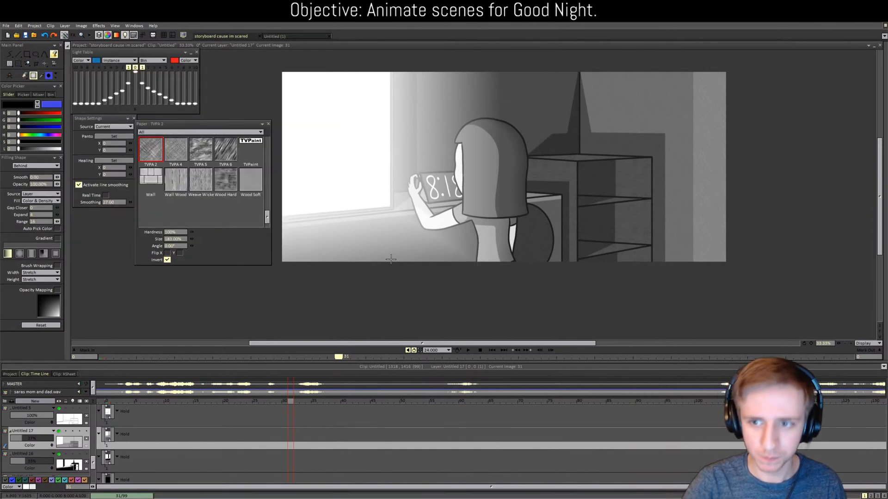
Step: Open storyboard scene 32-2/2 and make layers Untitled 5 and Untitled 13 visible in its timeline
click(10, 374)
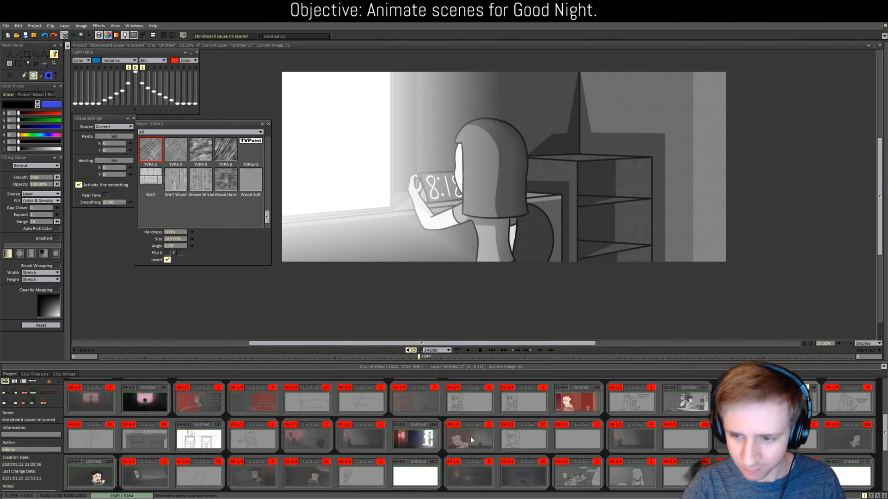
click(684, 400)
click(35, 374)
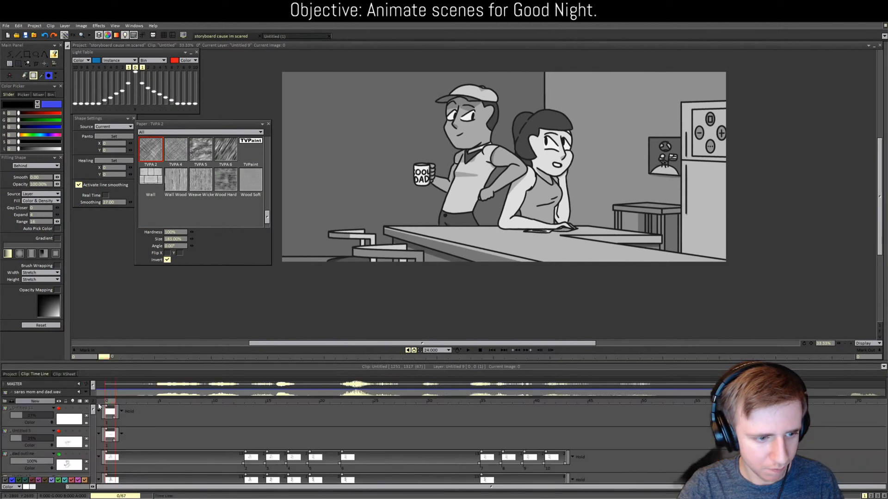
click(59, 432)
drag(93, 411, 93, 471)
click(59, 450)
scroll(65, 439, down, 2)
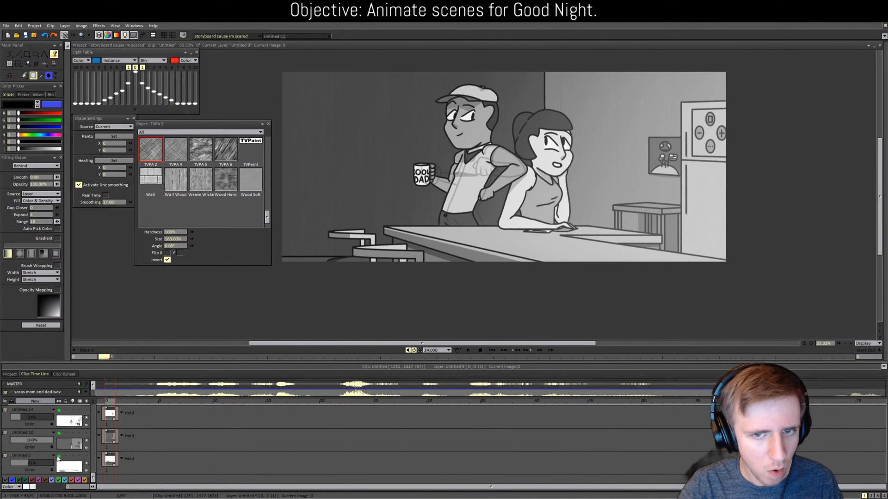
scroll(60, 456, up, 3)
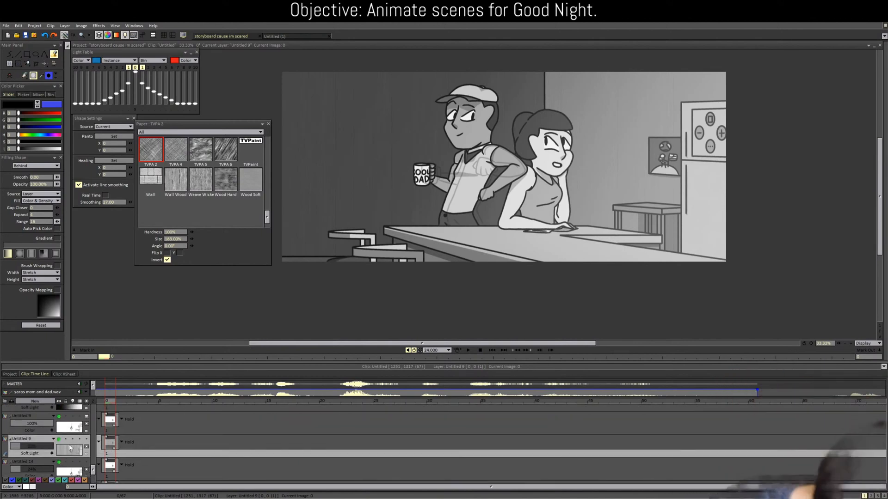
scroll(70, 446, down, 5)
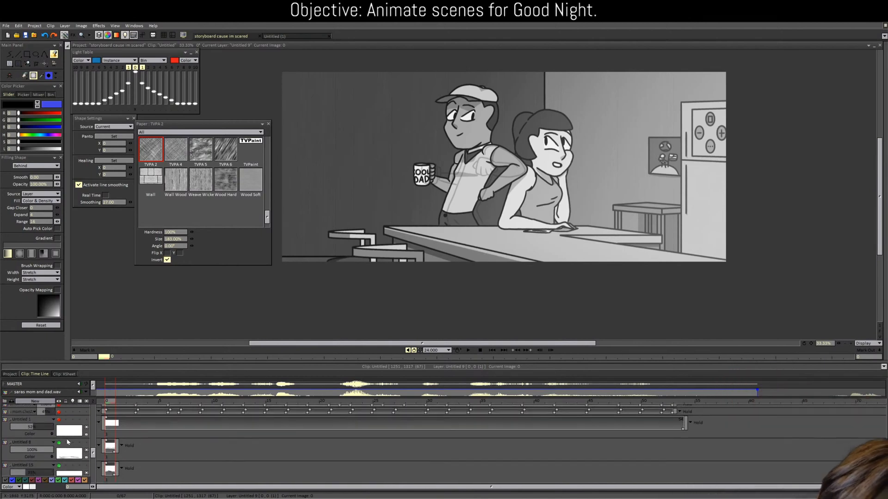
scroll(70, 441, up, 3)
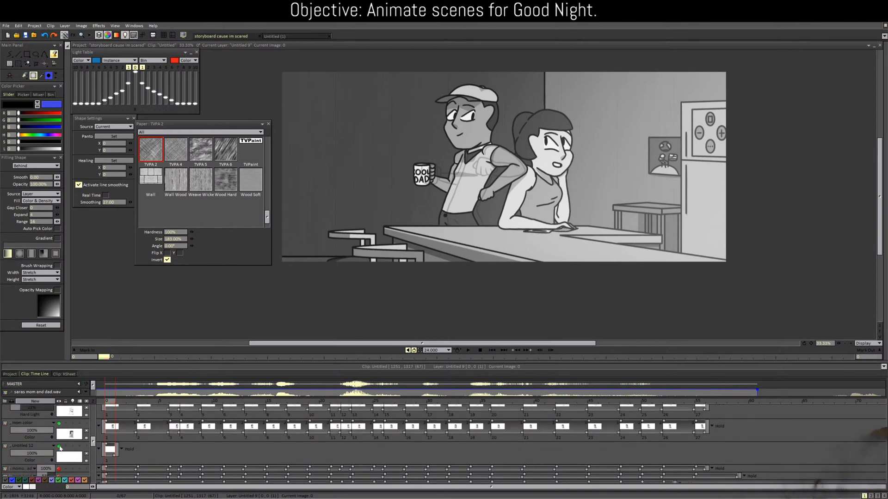
scroll(60, 448, up, 4)
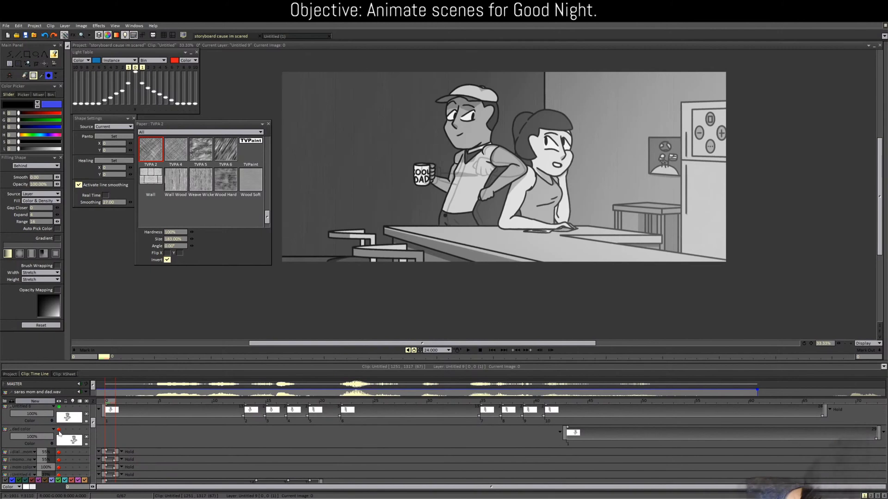
scroll(59, 434, up, 4)
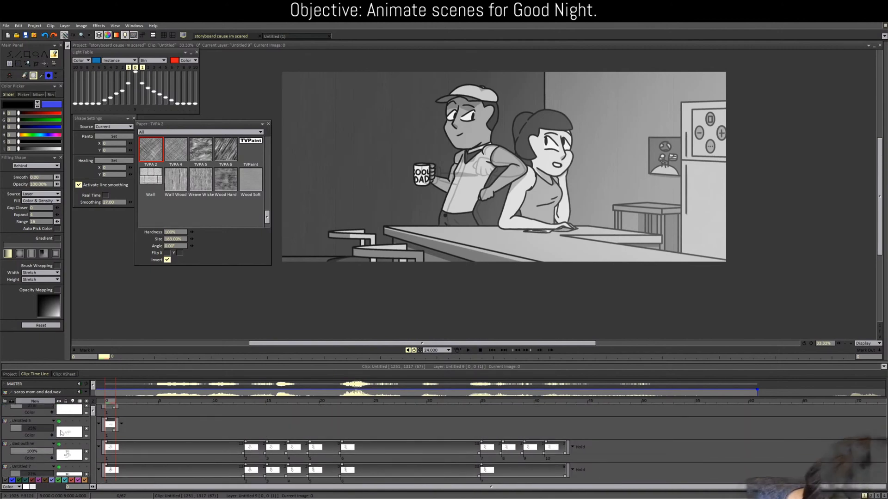
scroll(61, 429, up, 1)
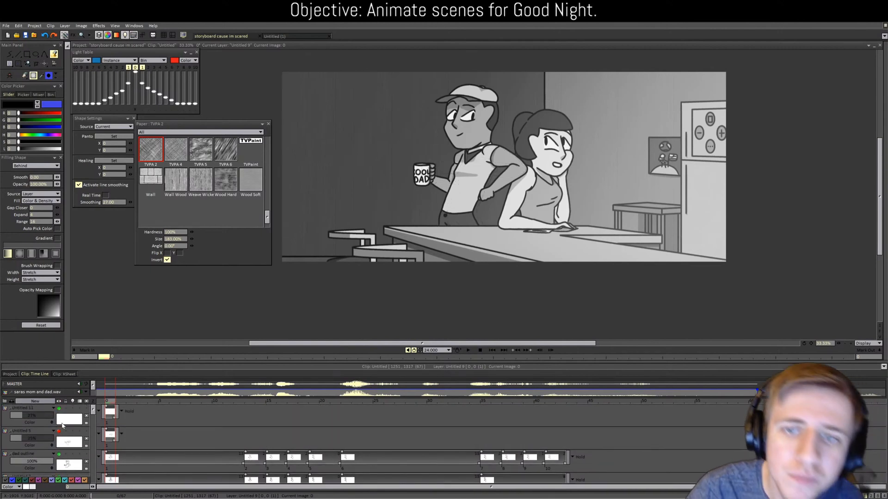
Step: Back in the thumbnail grid, open scene 13-2/2 with the woman at the counter
click(10, 375)
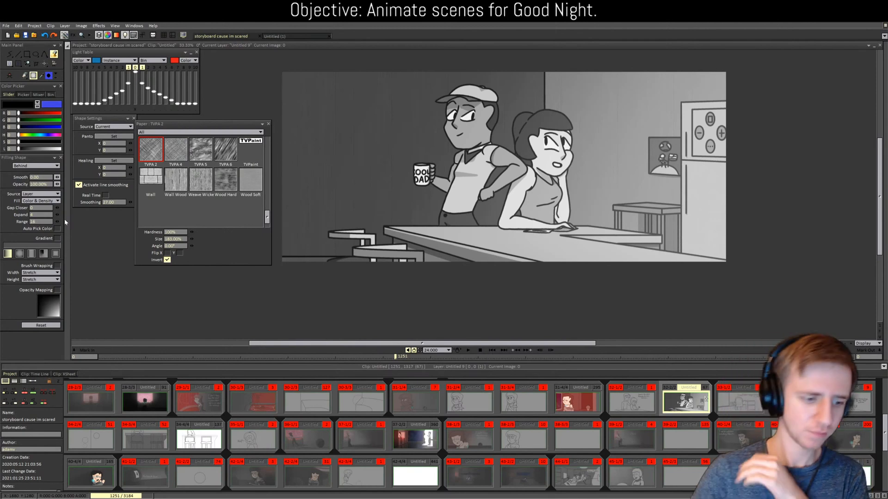
scroll(254, 446, down, 3)
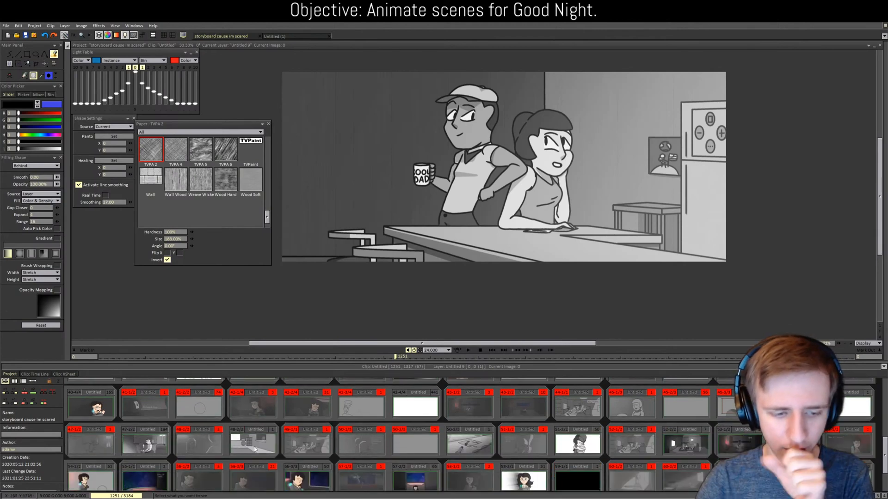
scroll(253, 446, down, 2)
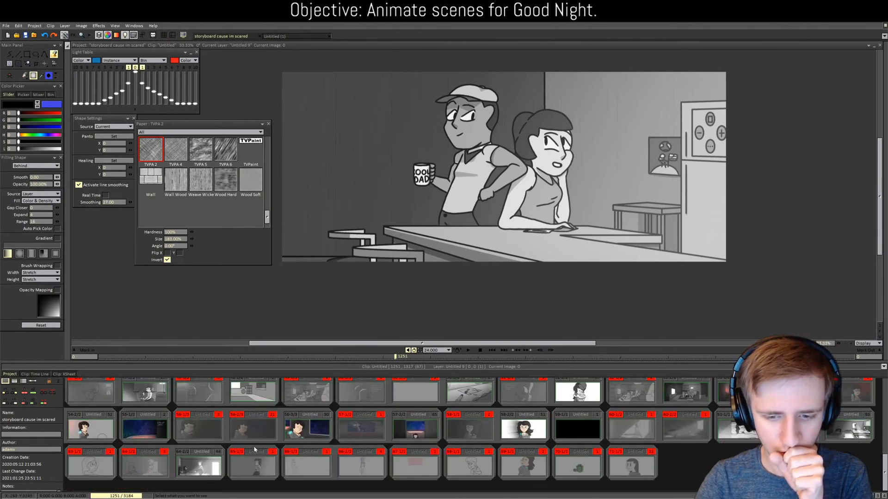
scroll(580, 427, up, 2)
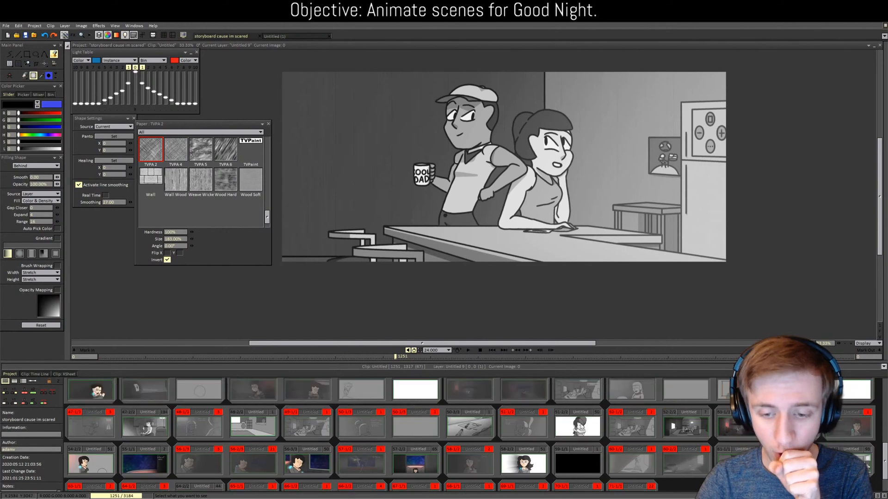
scroll(582, 426, up, 8)
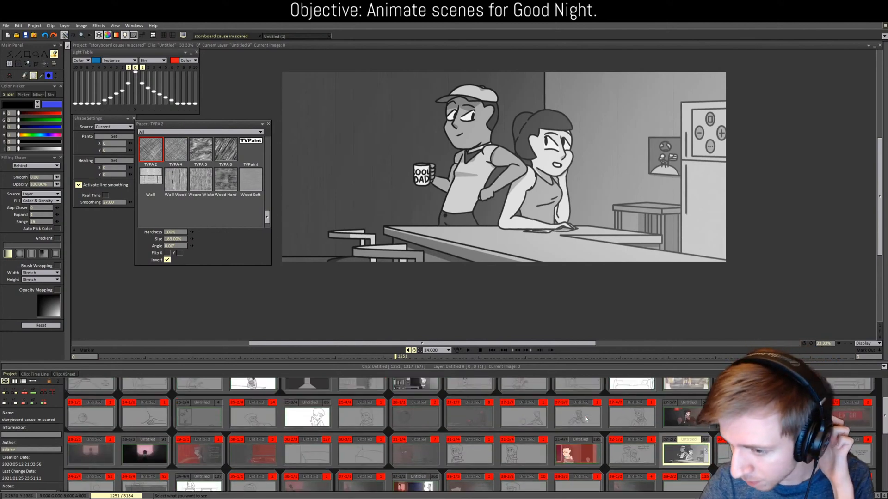
scroll(582, 426, up, 2)
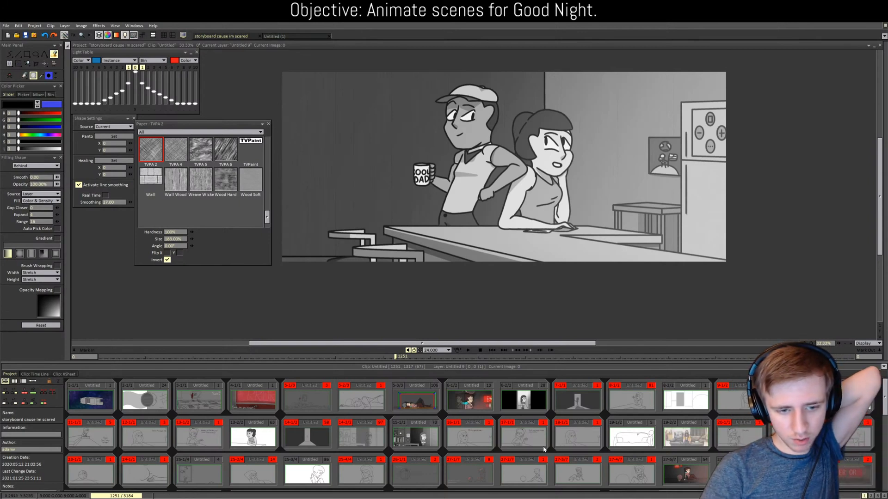
click(253, 437)
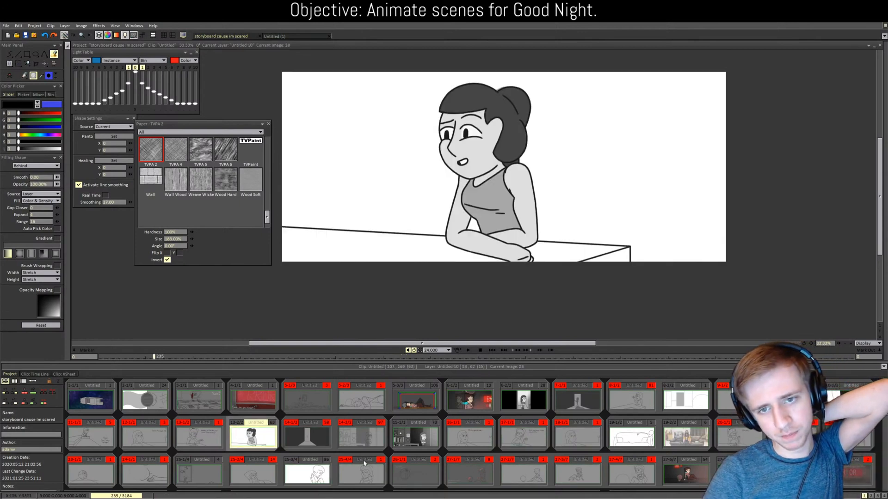